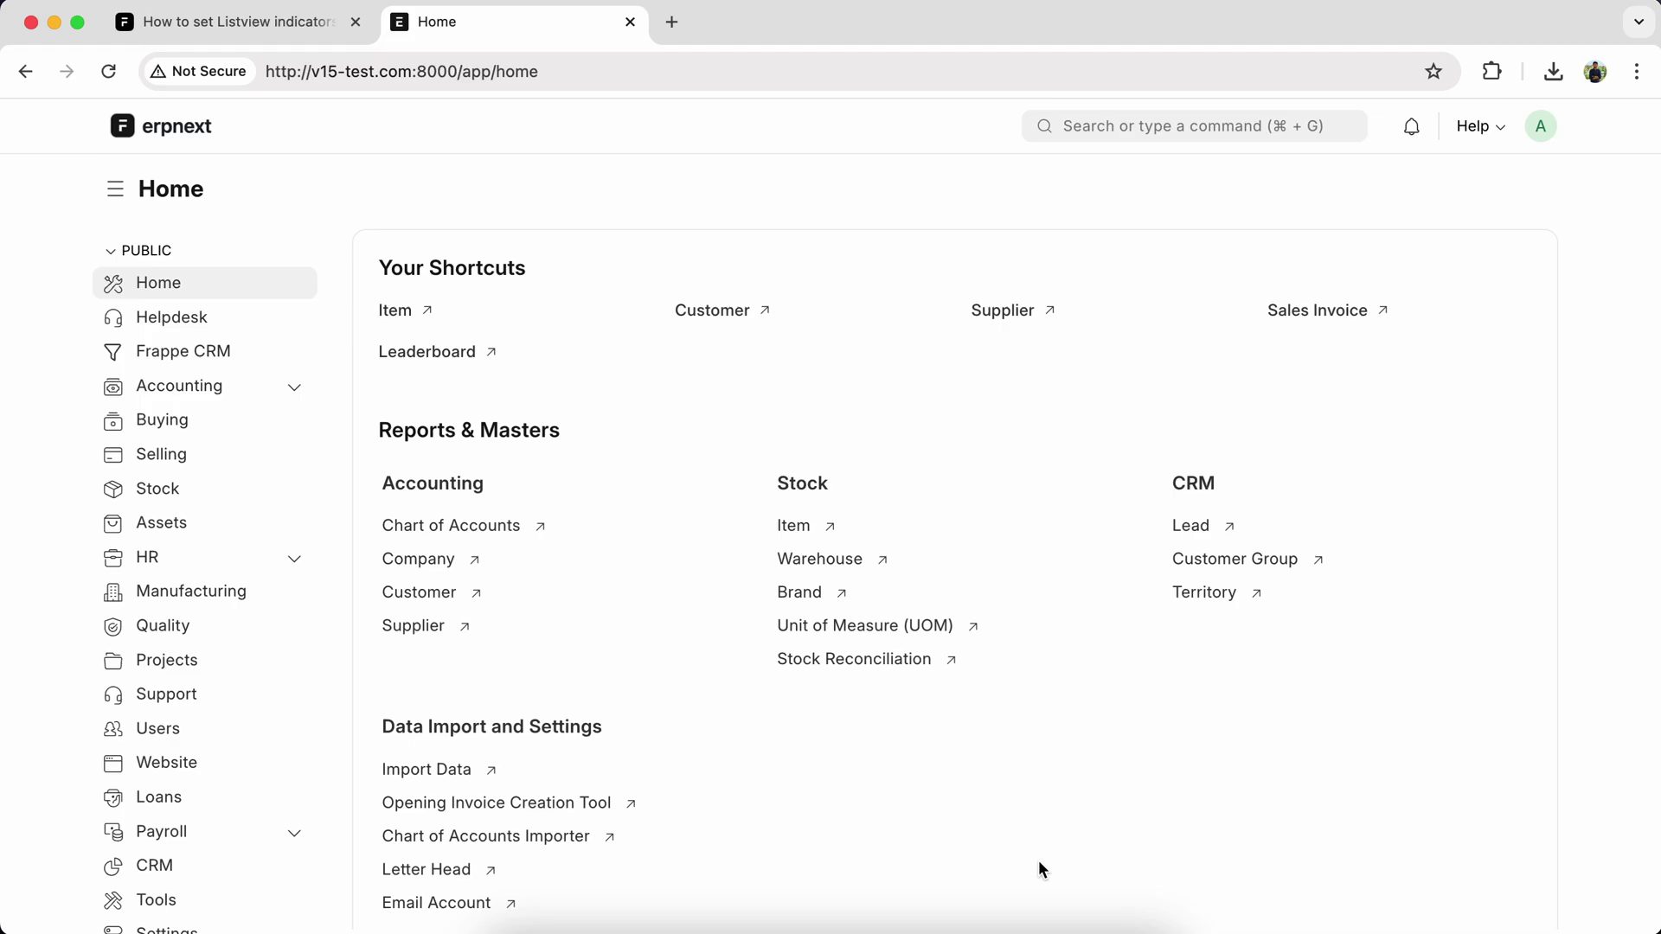
Find and open the Sales Invoice list from the awesome bar search.
{"action": "left_click", "coordinate": [1194, 127]}
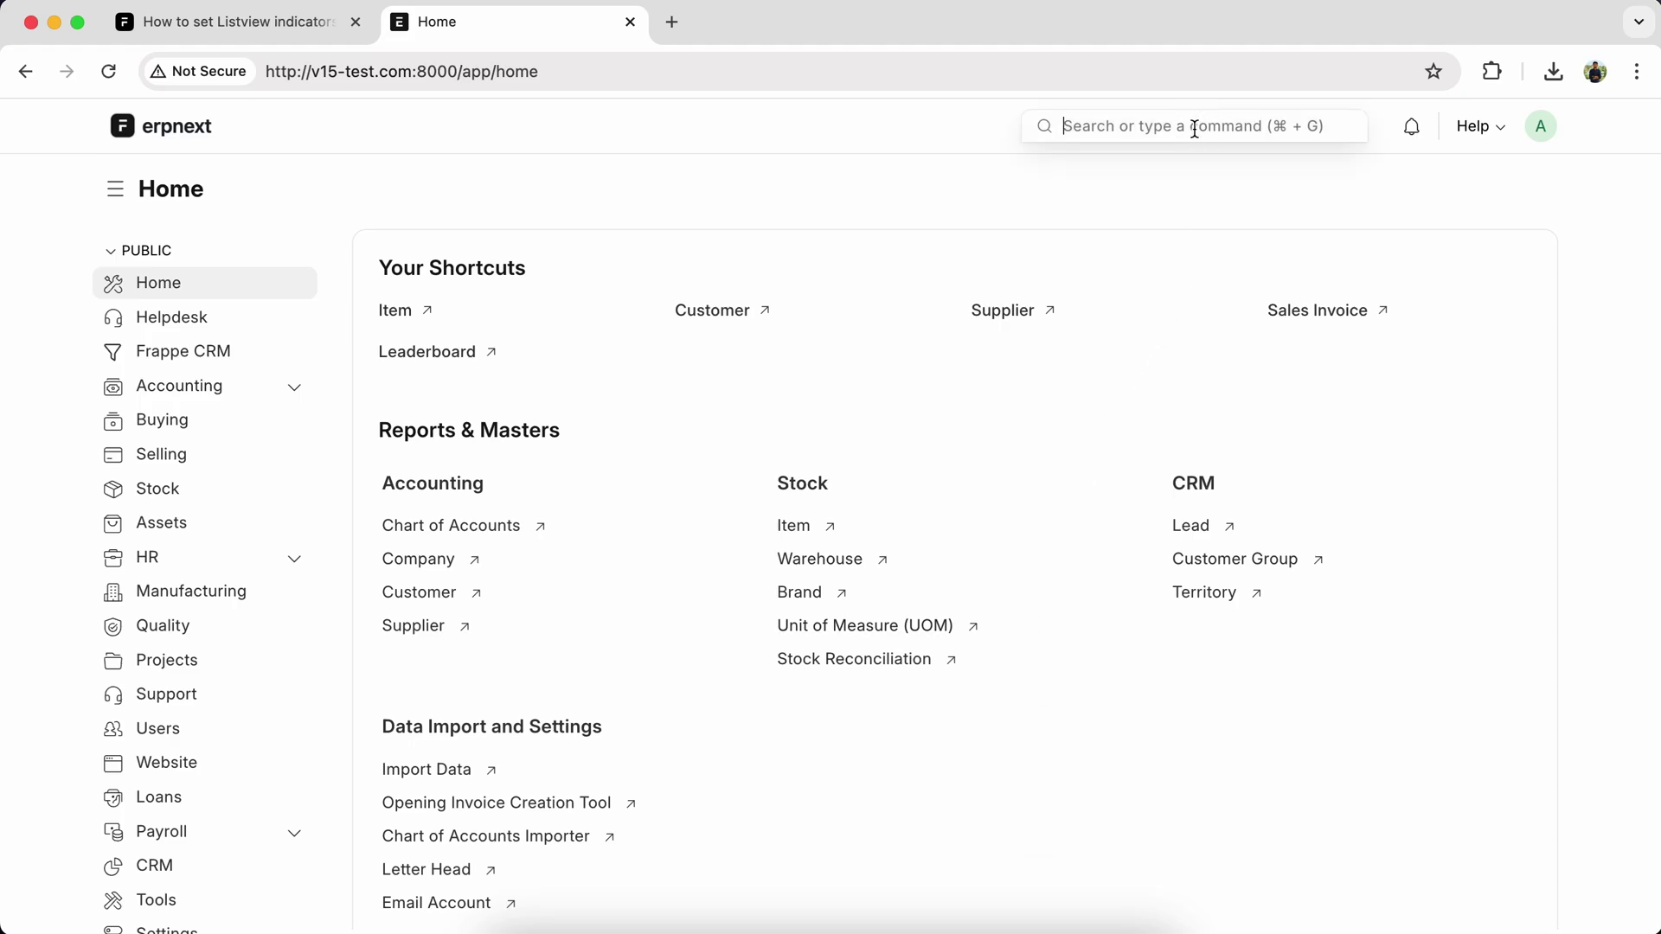
{"action": "left_click", "coordinate": [1099, 213]}
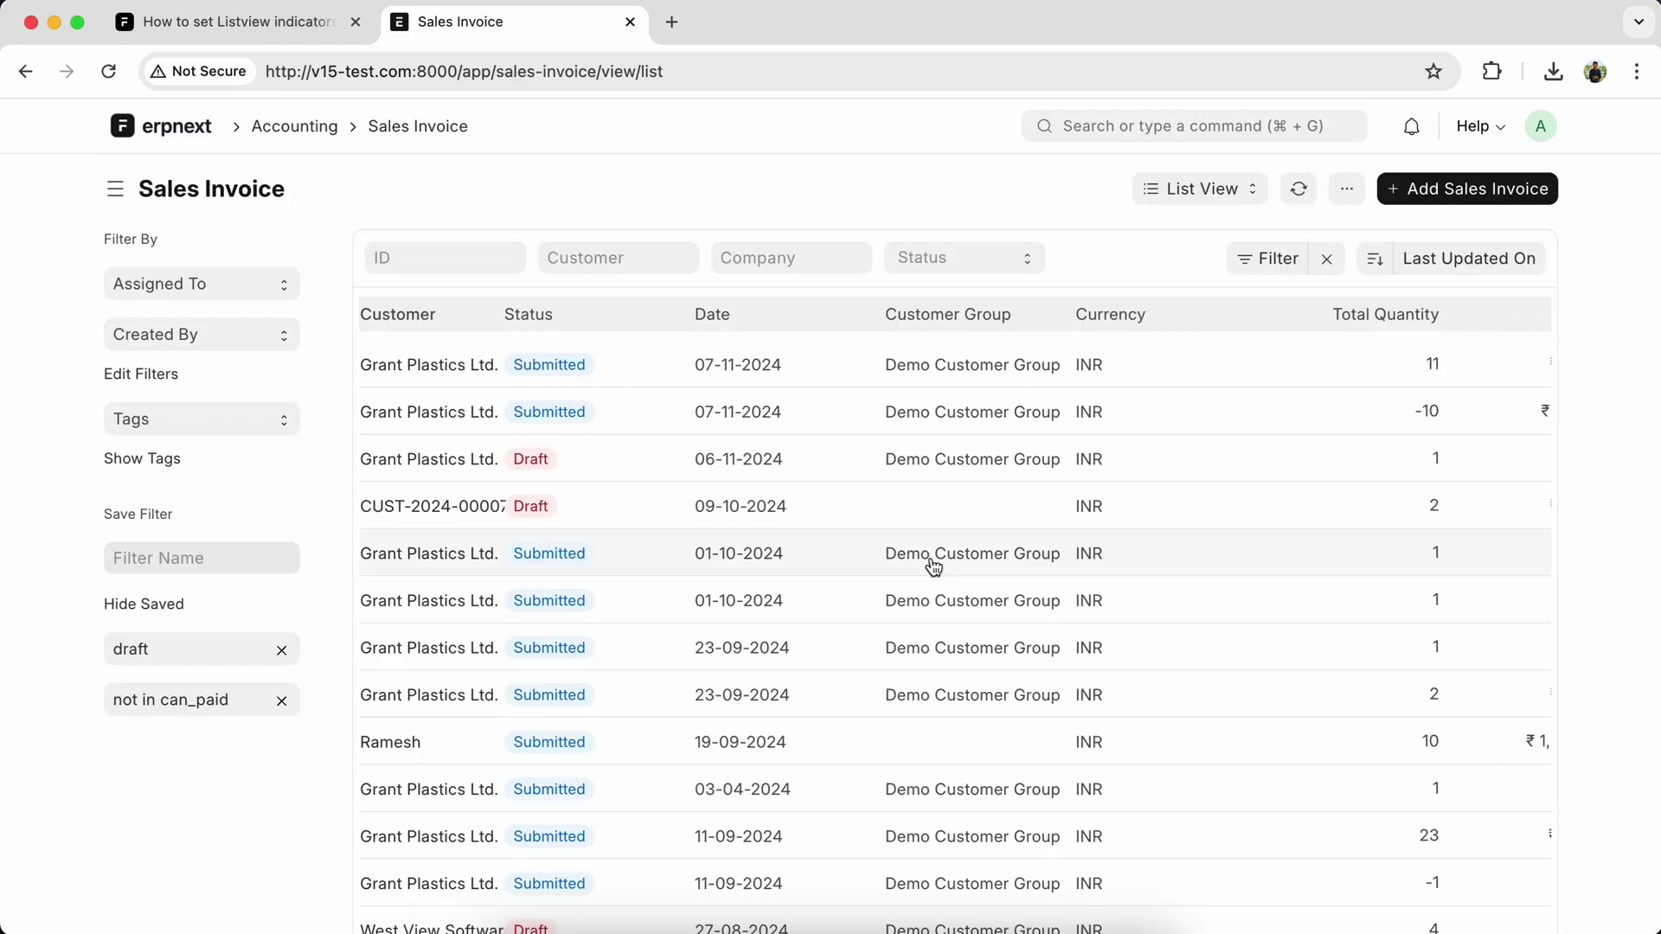
{"action": "scroll", "coordinate": [974, 520], "scroll_direction": "right", "scroll_amount": 5}
{"action": "scroll", "coordinate": [934, 567], "scroll_direction": "down", "scroll_amount": 4}
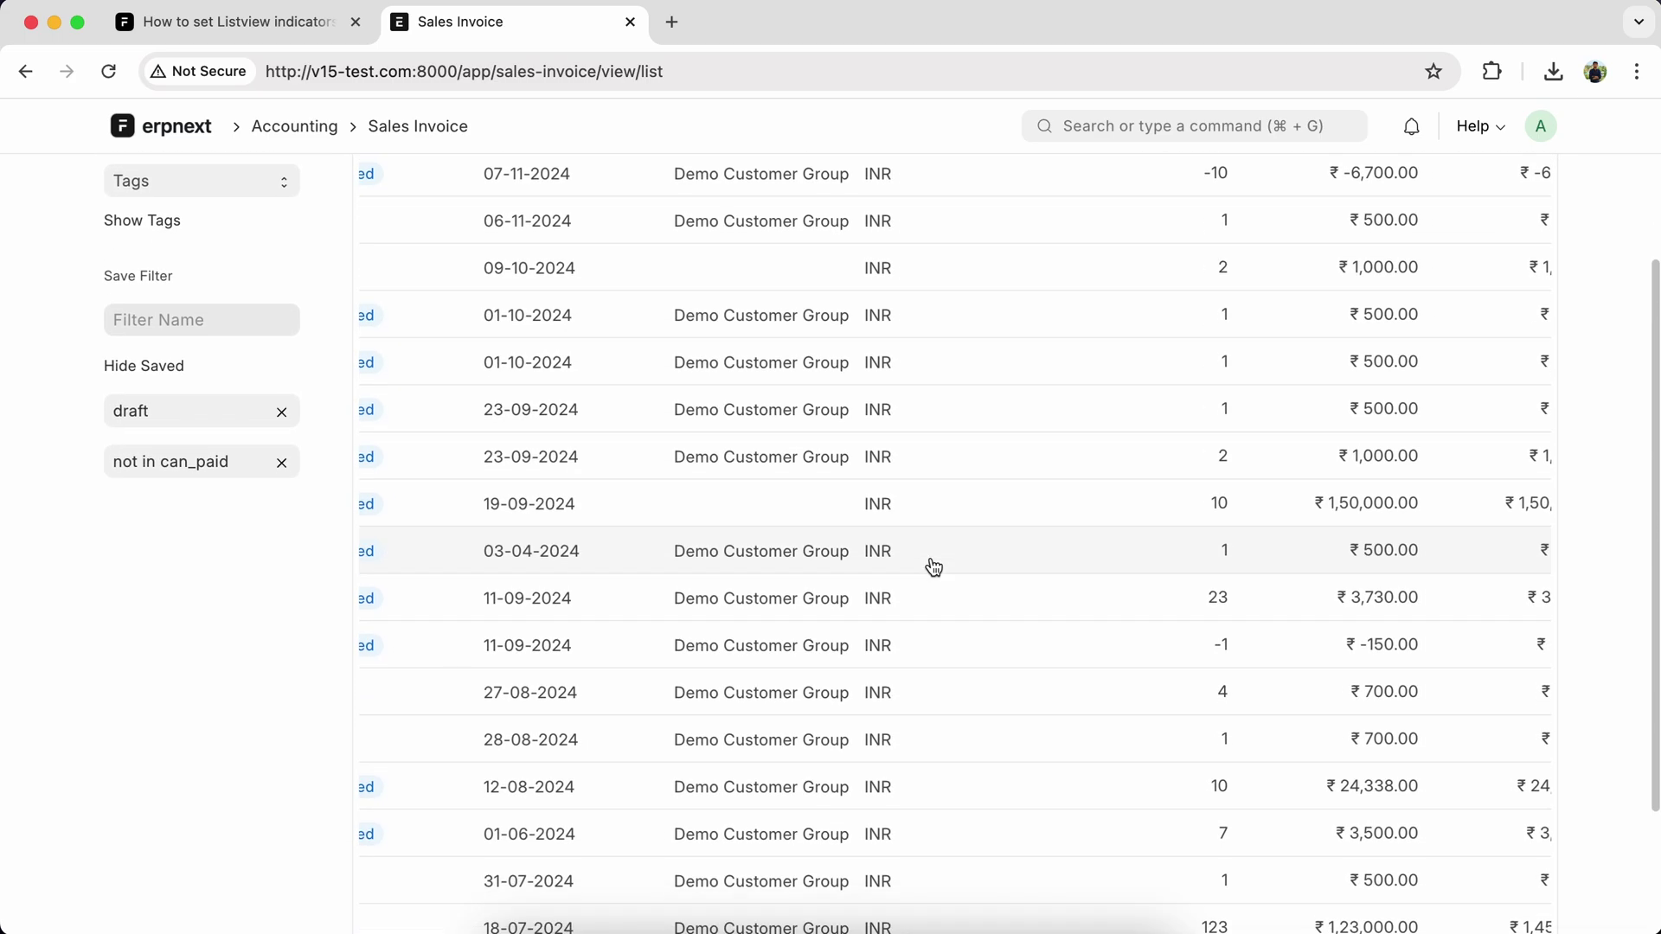
{"action": "scroll", "coordinate": [935, 567], "scroll_direction": "right", "scroll_amount": 5}
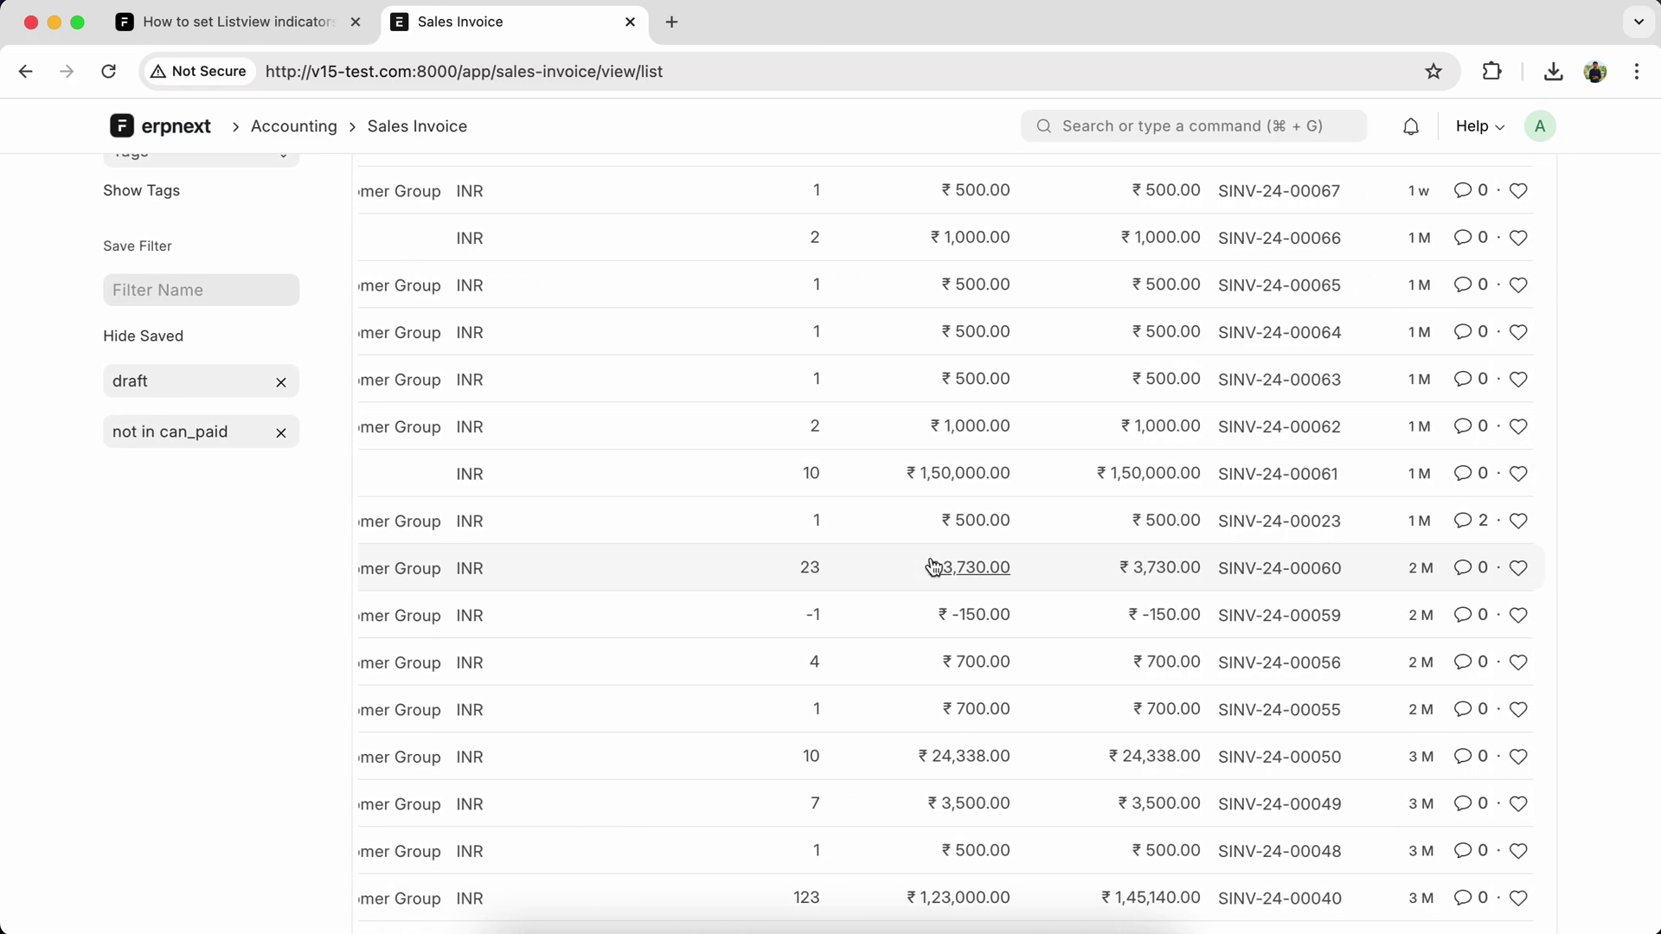
{"action": "scroll", "coordinate": [935, 568], "scroll_direction": "up", "scroll_amount": 5}
{"action": "left_click", "coordinate": [1345, 188]}
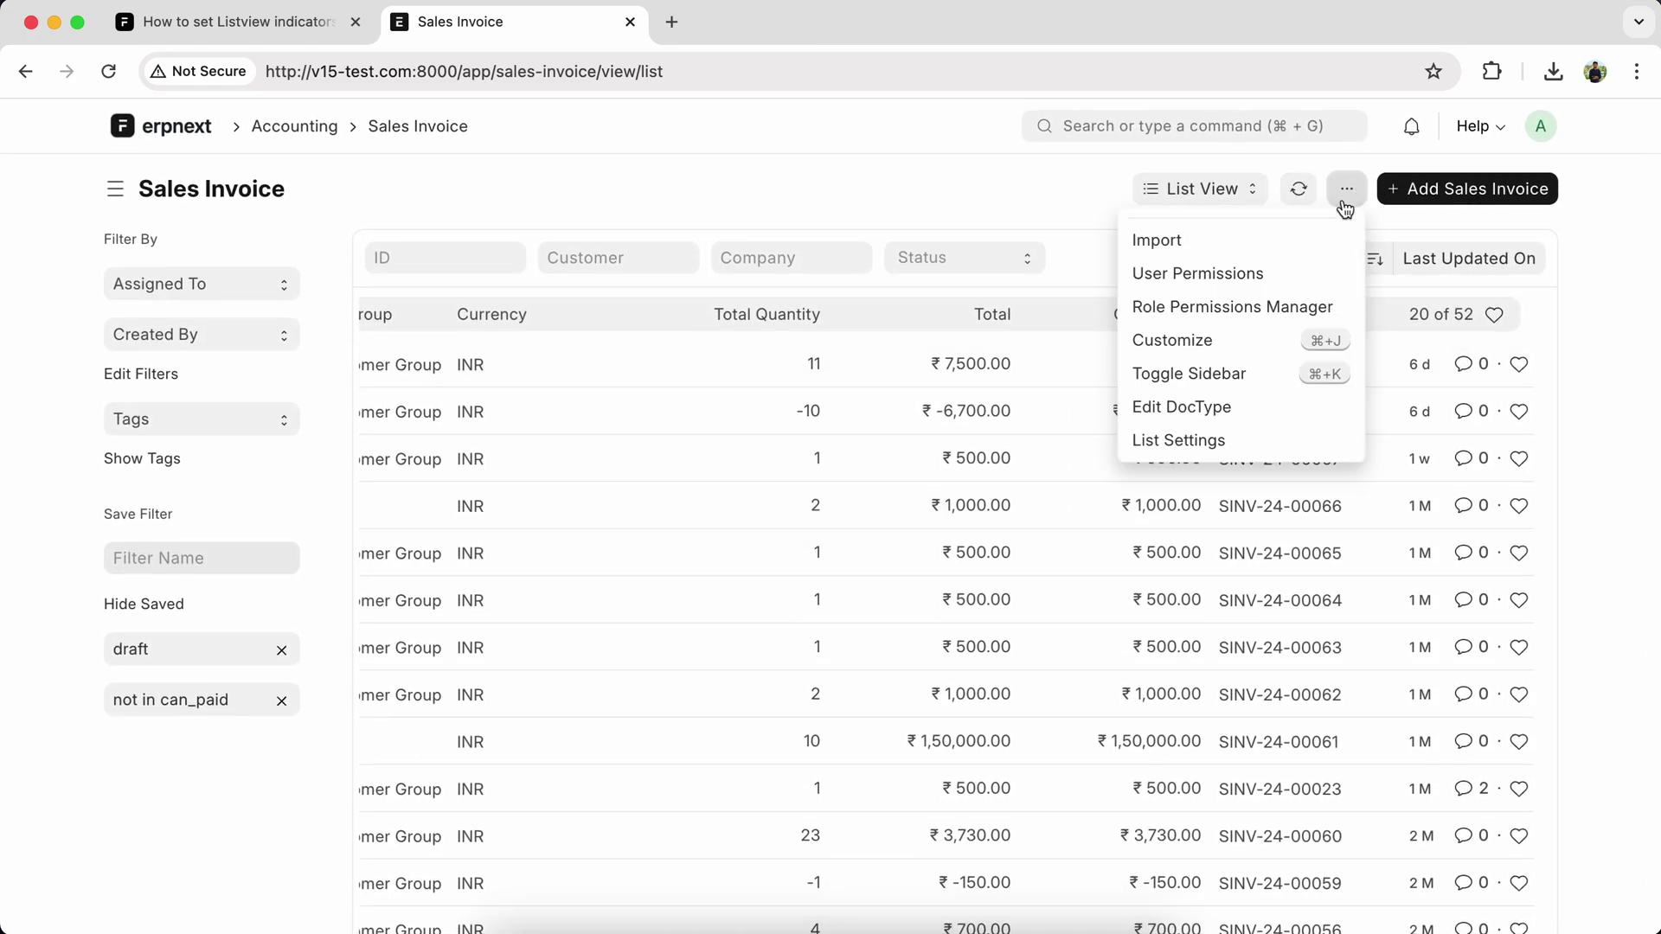
{"action": "left_click", "coordinate": [1190, 437]}
{"action": "scroll", "coordinate": [752, 459], "scroll_direction": "down", "scroll_amount": 2}
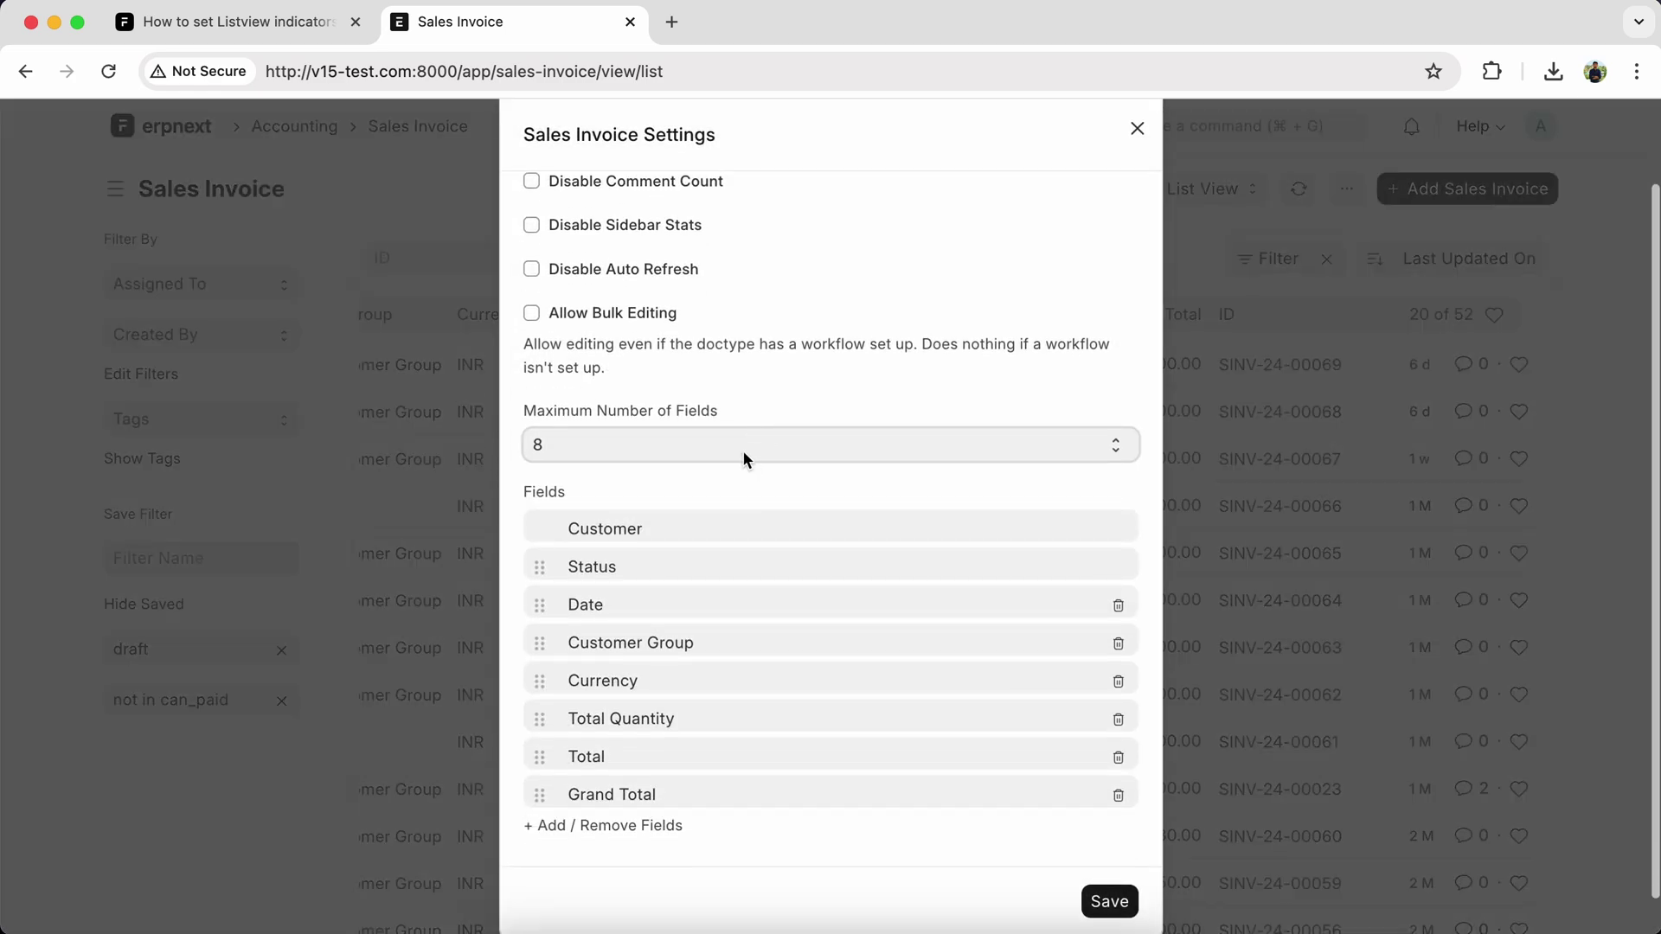
{"action": "left_click", "coordinate": [743, 451]}
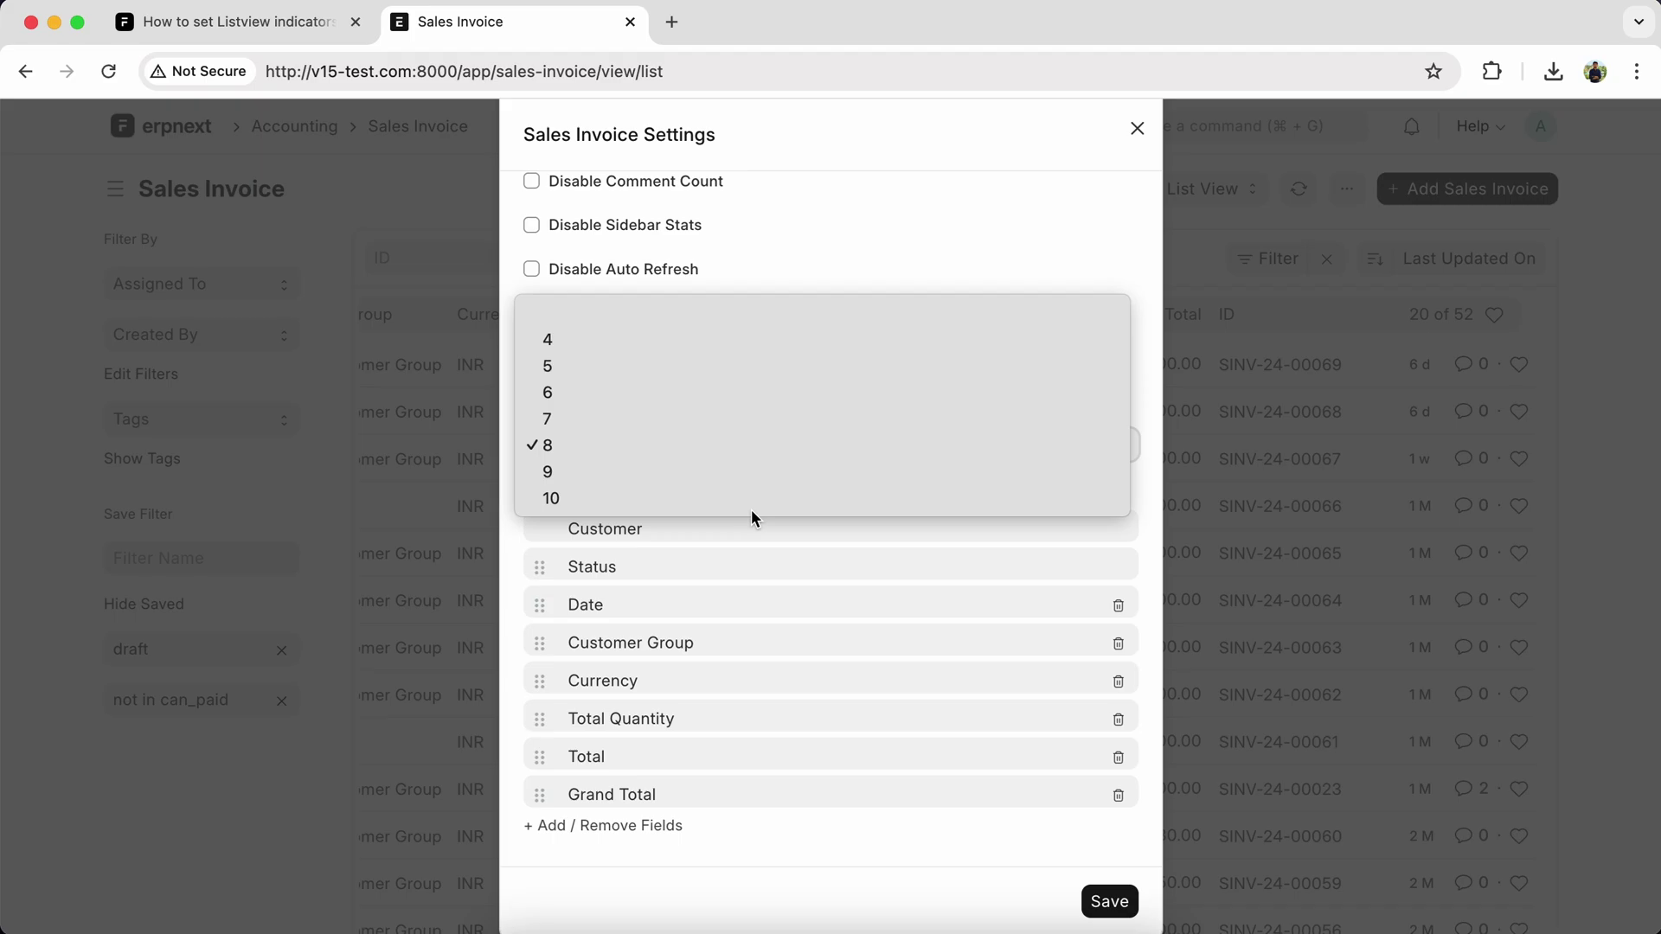
{"action": "left_click", "coordinate": [1441, 527]}
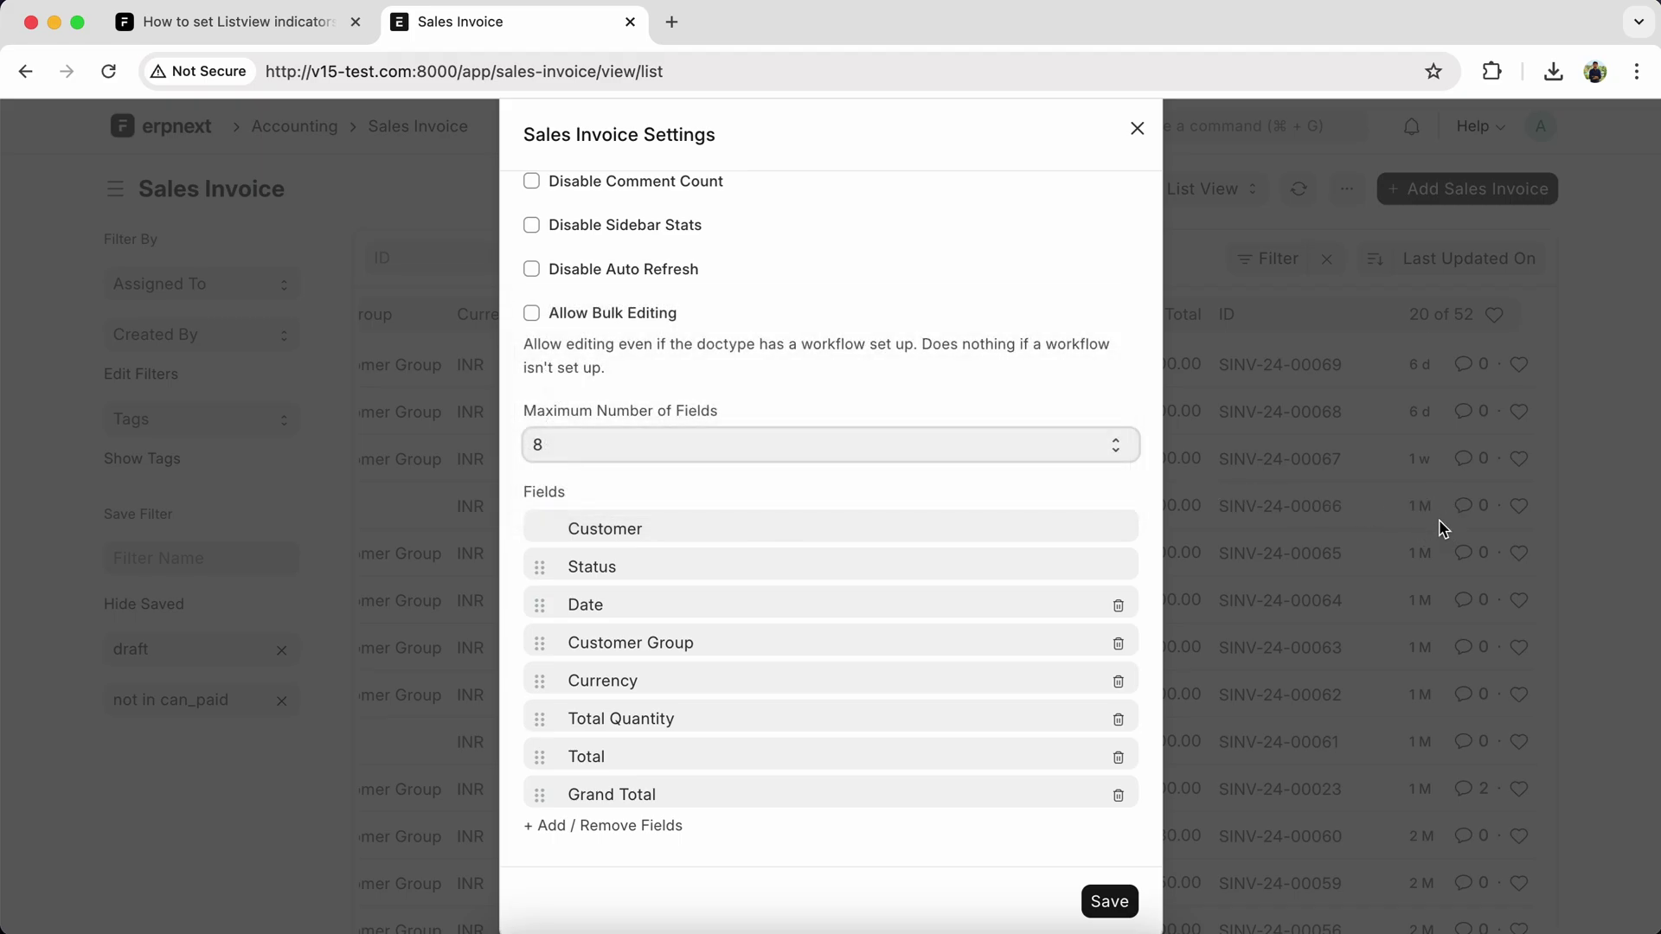
{"action": "left_click", "coordinate": [1269, 566]}
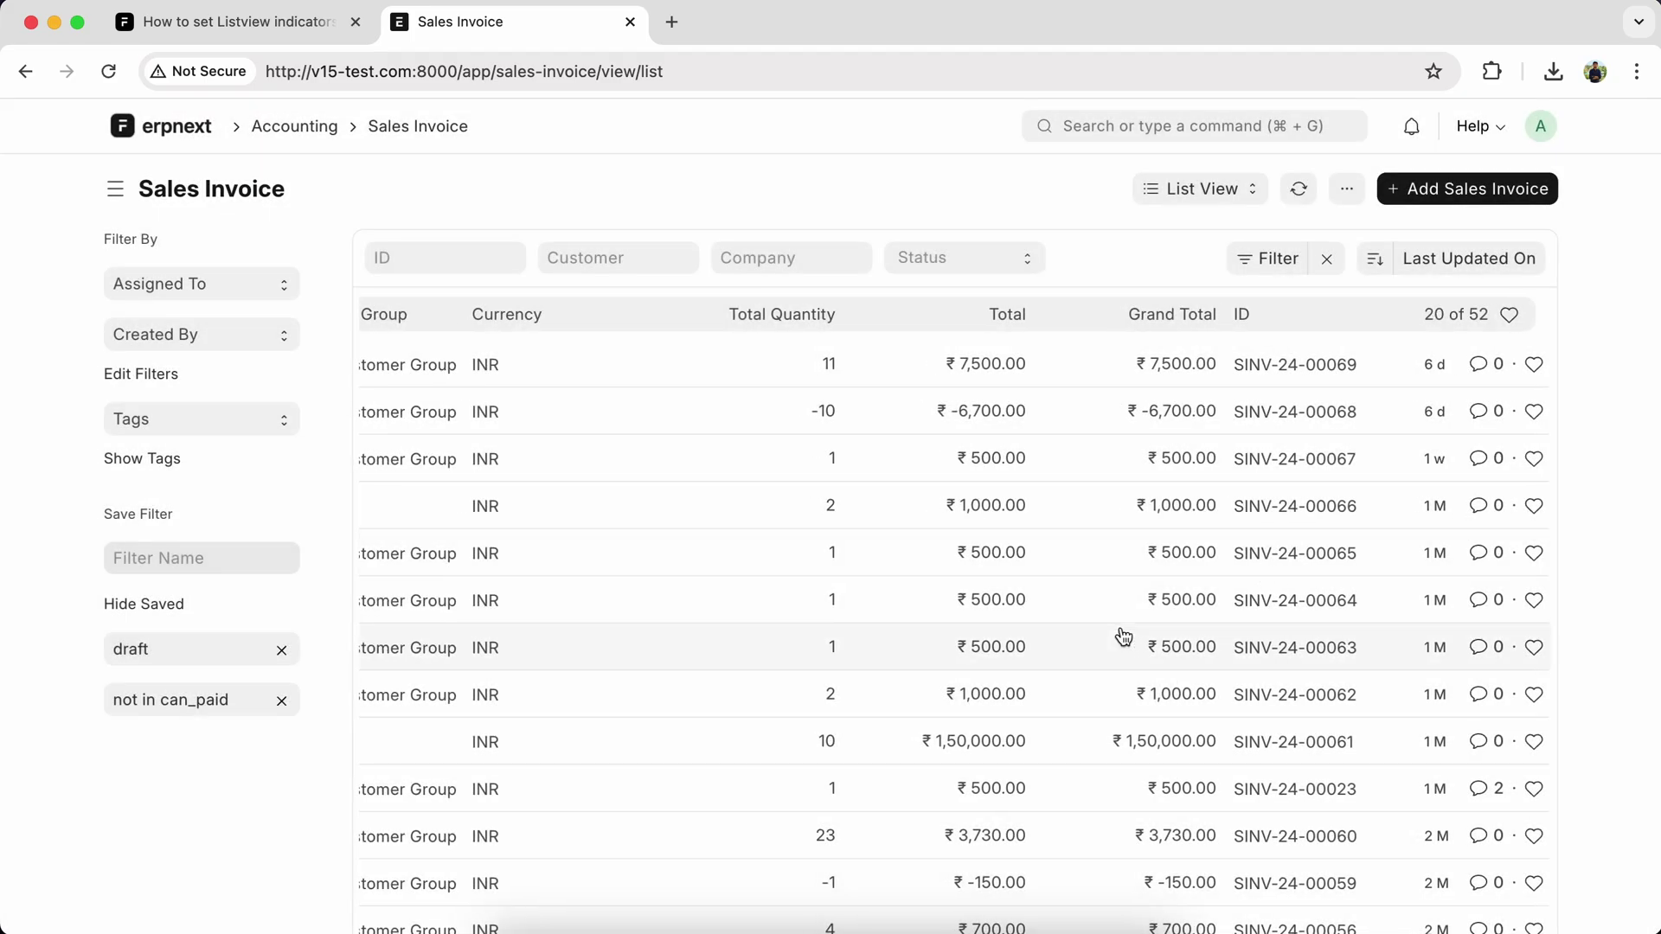
{"action": "scroll", "coordinate": [1125, 637], "scroll_direction": "down", "scroll_amount": 8}
{"action": "scroll", "coordinate": [1064, 636], "scroll_direction": "left", "scroll_amount": 5}
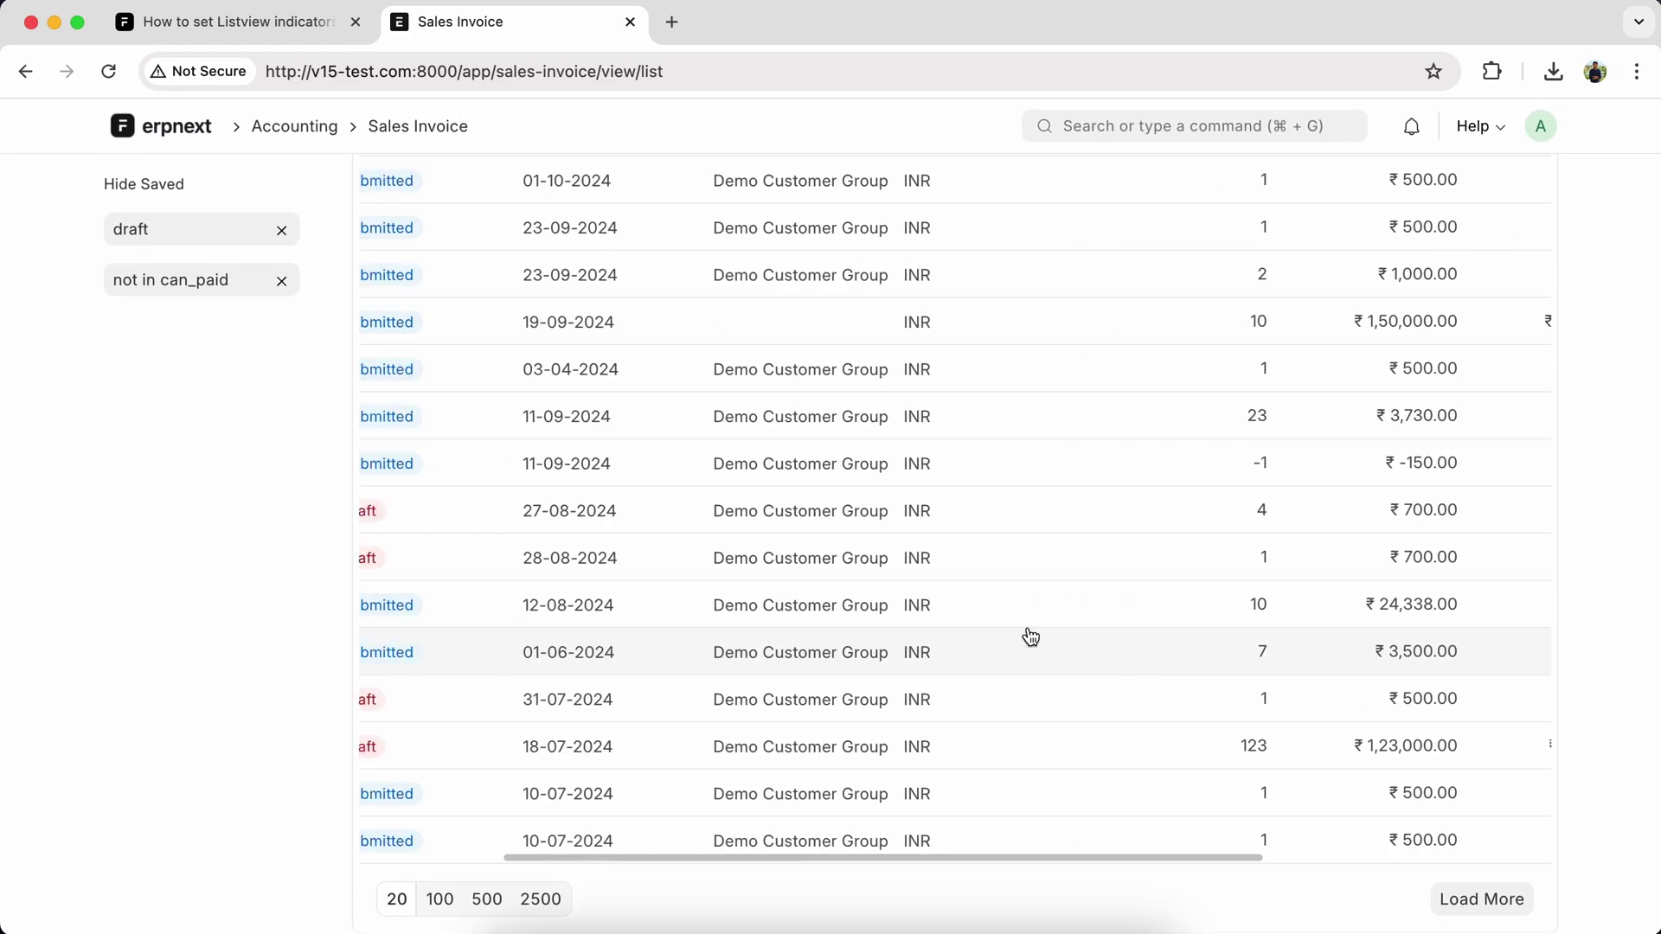
{"action": "scroll", "coordinate": [1031, 636], "scroll_direction": "left", "scroll_amount": 5}
{"action": "scroll", "coordinate": [1014, 643], "scroll_direction": "up", "scroll_amount": 5}
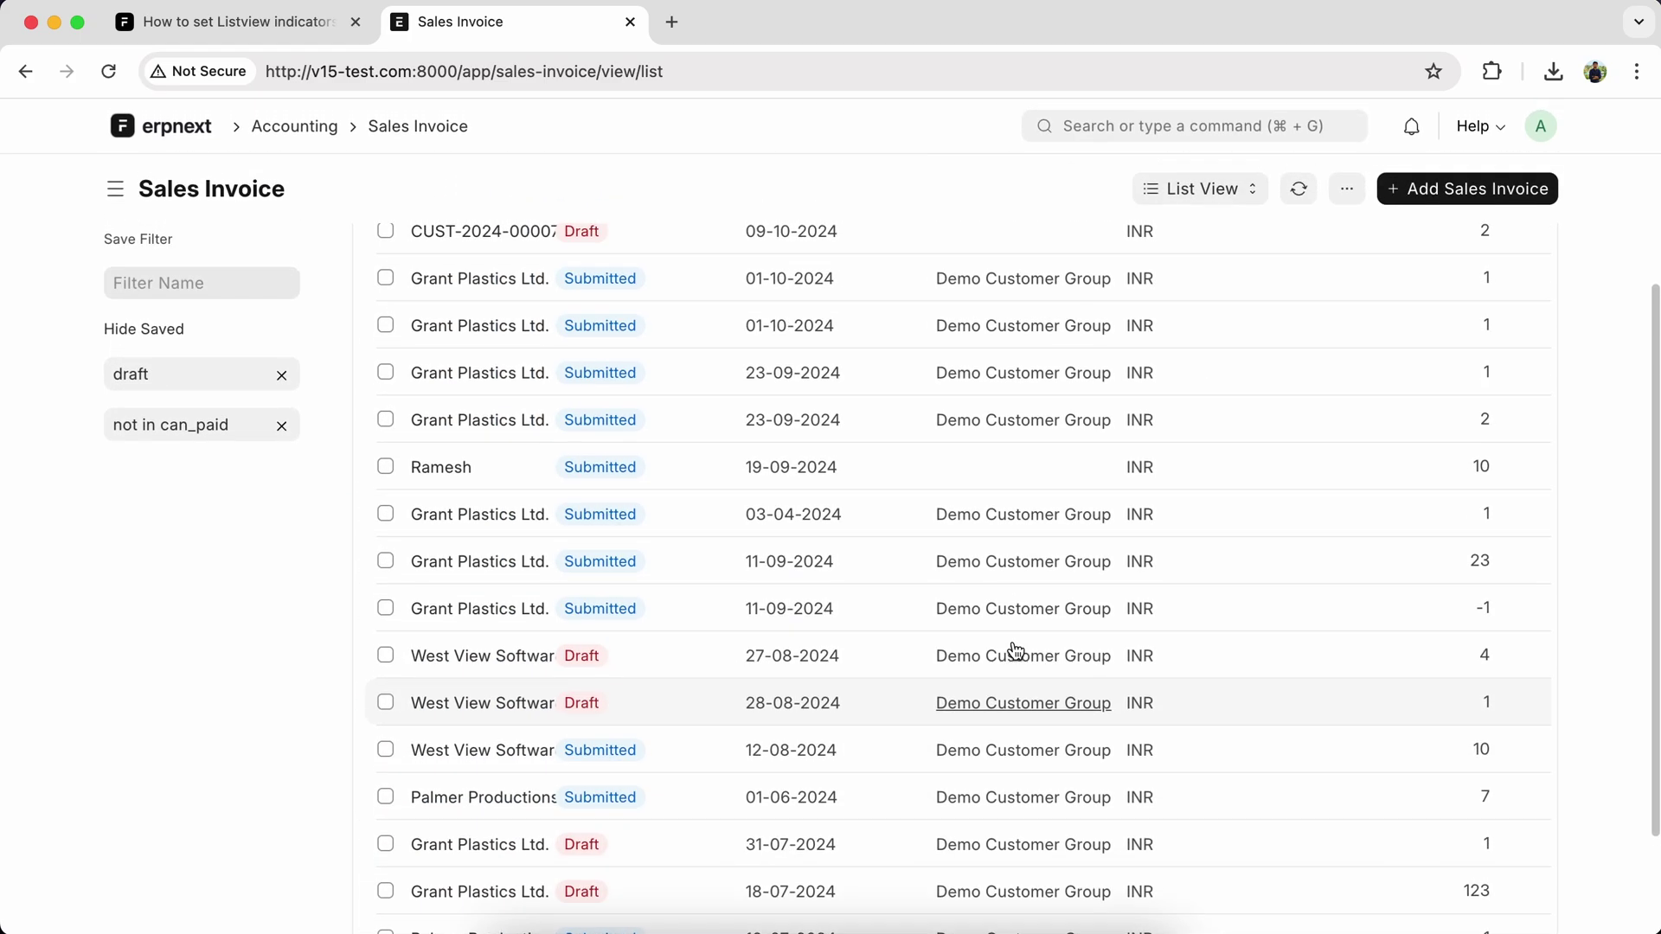
{"action": "scroll", "coordinate": [1015, 650], "scroll_direction": "up", "scroll_amount": 2}
{"action": "scroll", "coordinate": [1016, 649], "scroll_direction": "up", "scroll_amount": 2}
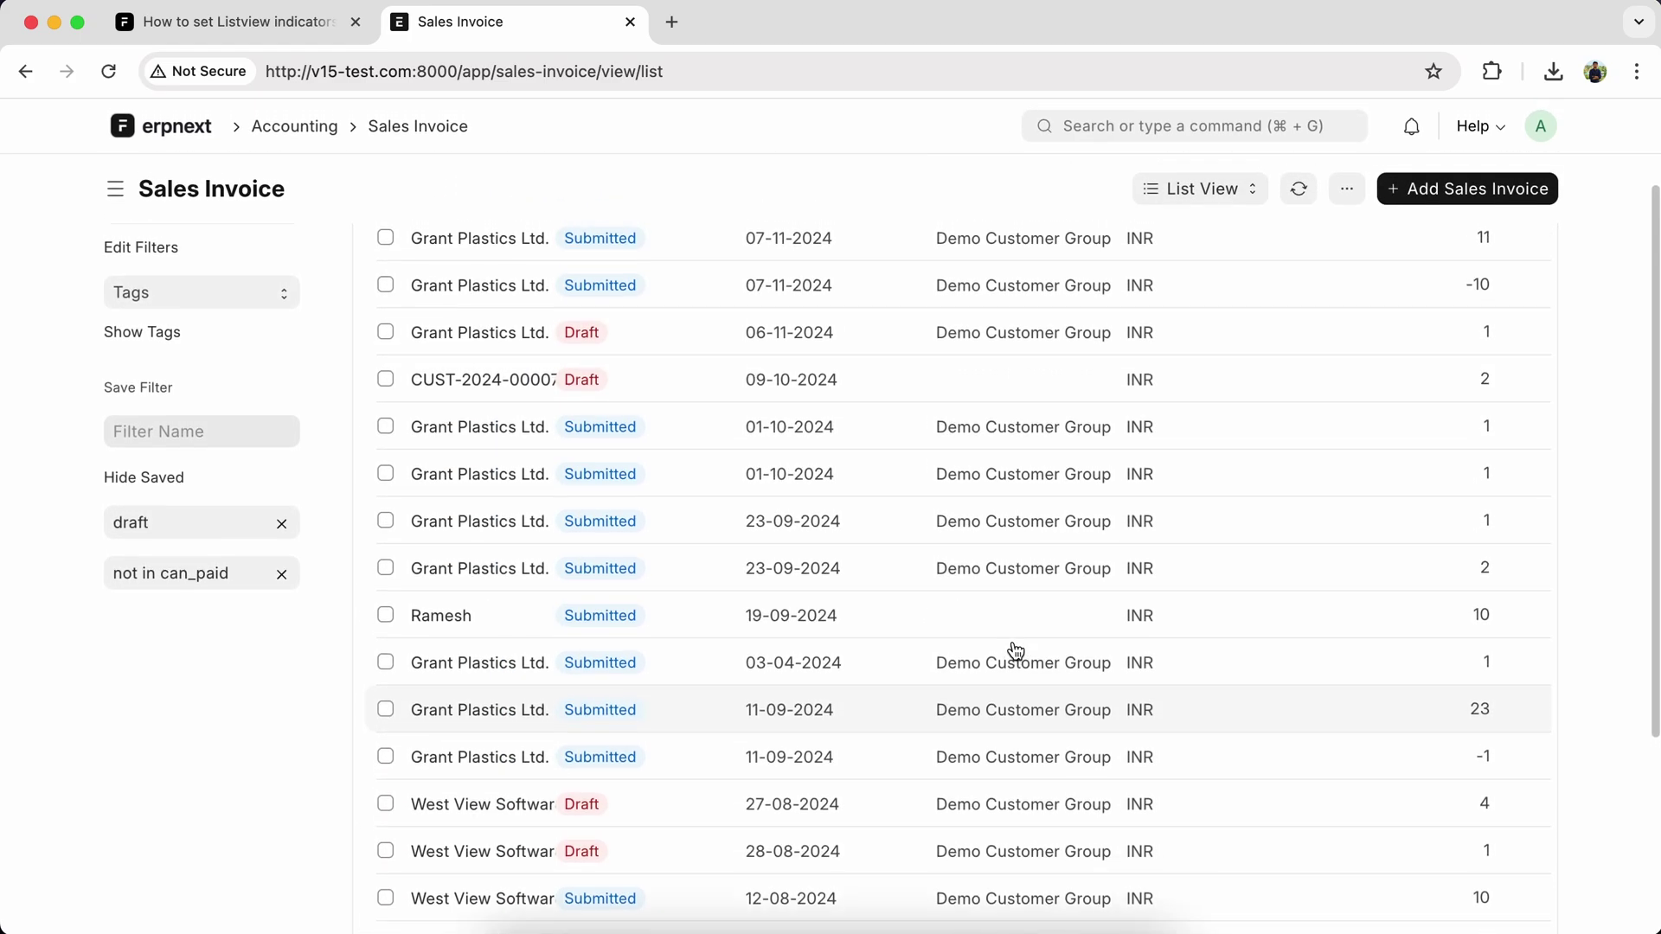
{"action": "scroll", "coordinate": [1015, 649], "scroll_direction": "up", "scroll_amount": 2}
{"action": "scroll", "coordinate": [1014, 649], "scroll_direction": "up", "scroll_amount": 1}
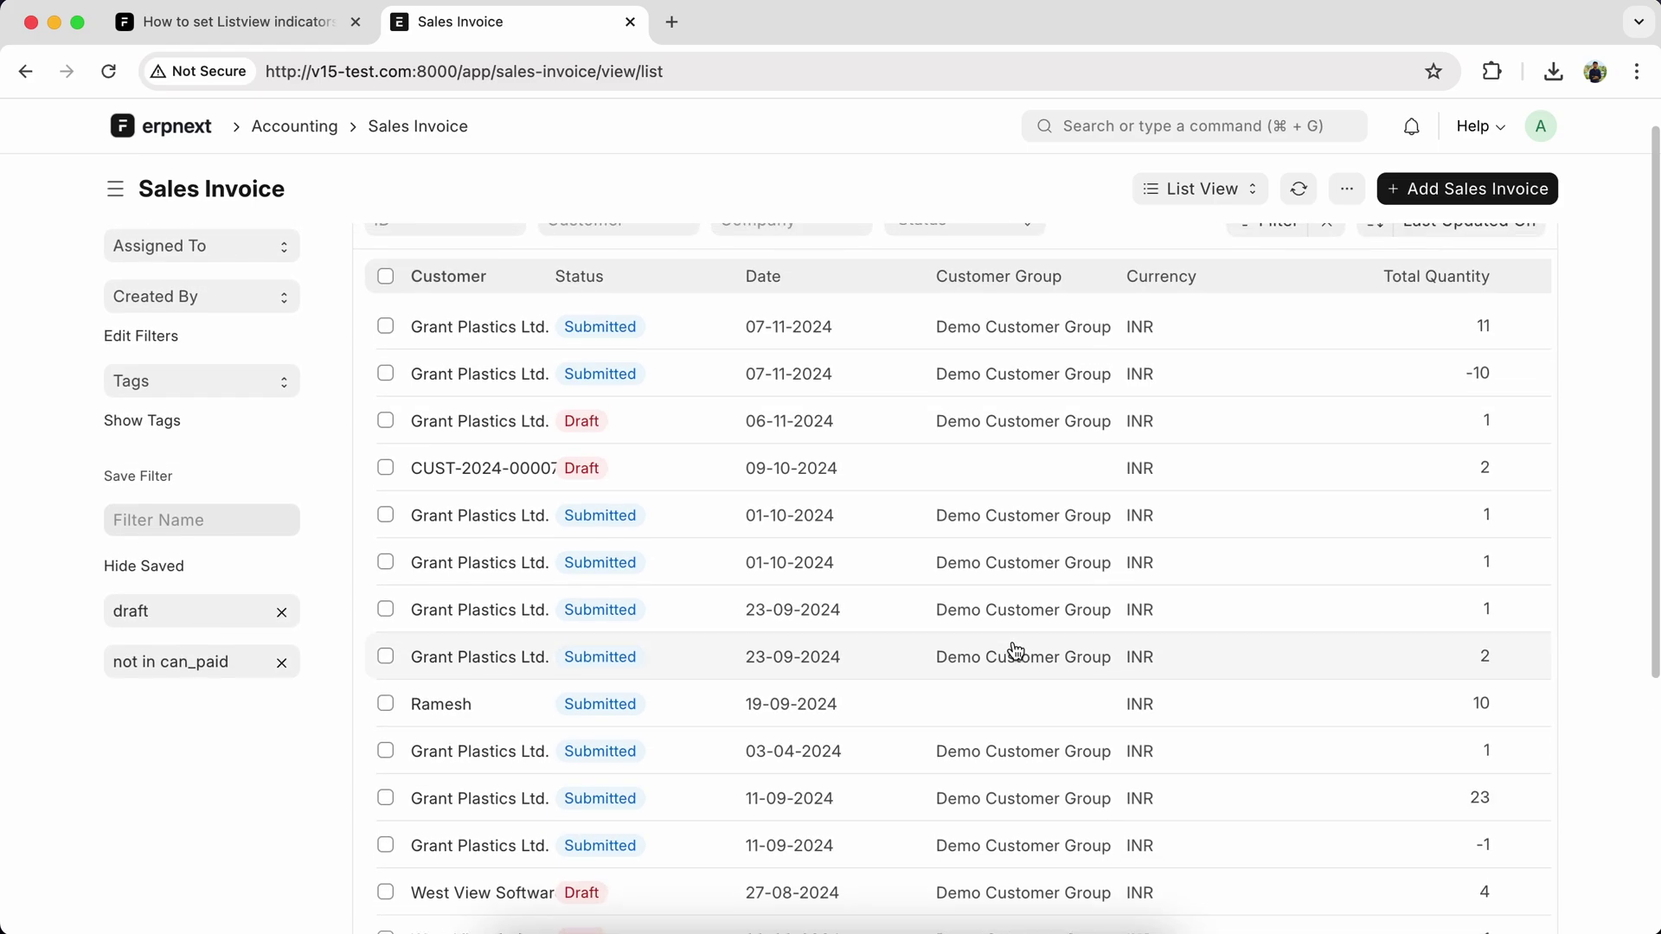
{"action": "scroll", "coordinate": [1014, 649], "scroll_direction": "up", "scroll_amount": 2}
{"action": "scroll", "coordinate": [1015, 649], "scroll_direction": "right", "scroll_amount": 2}
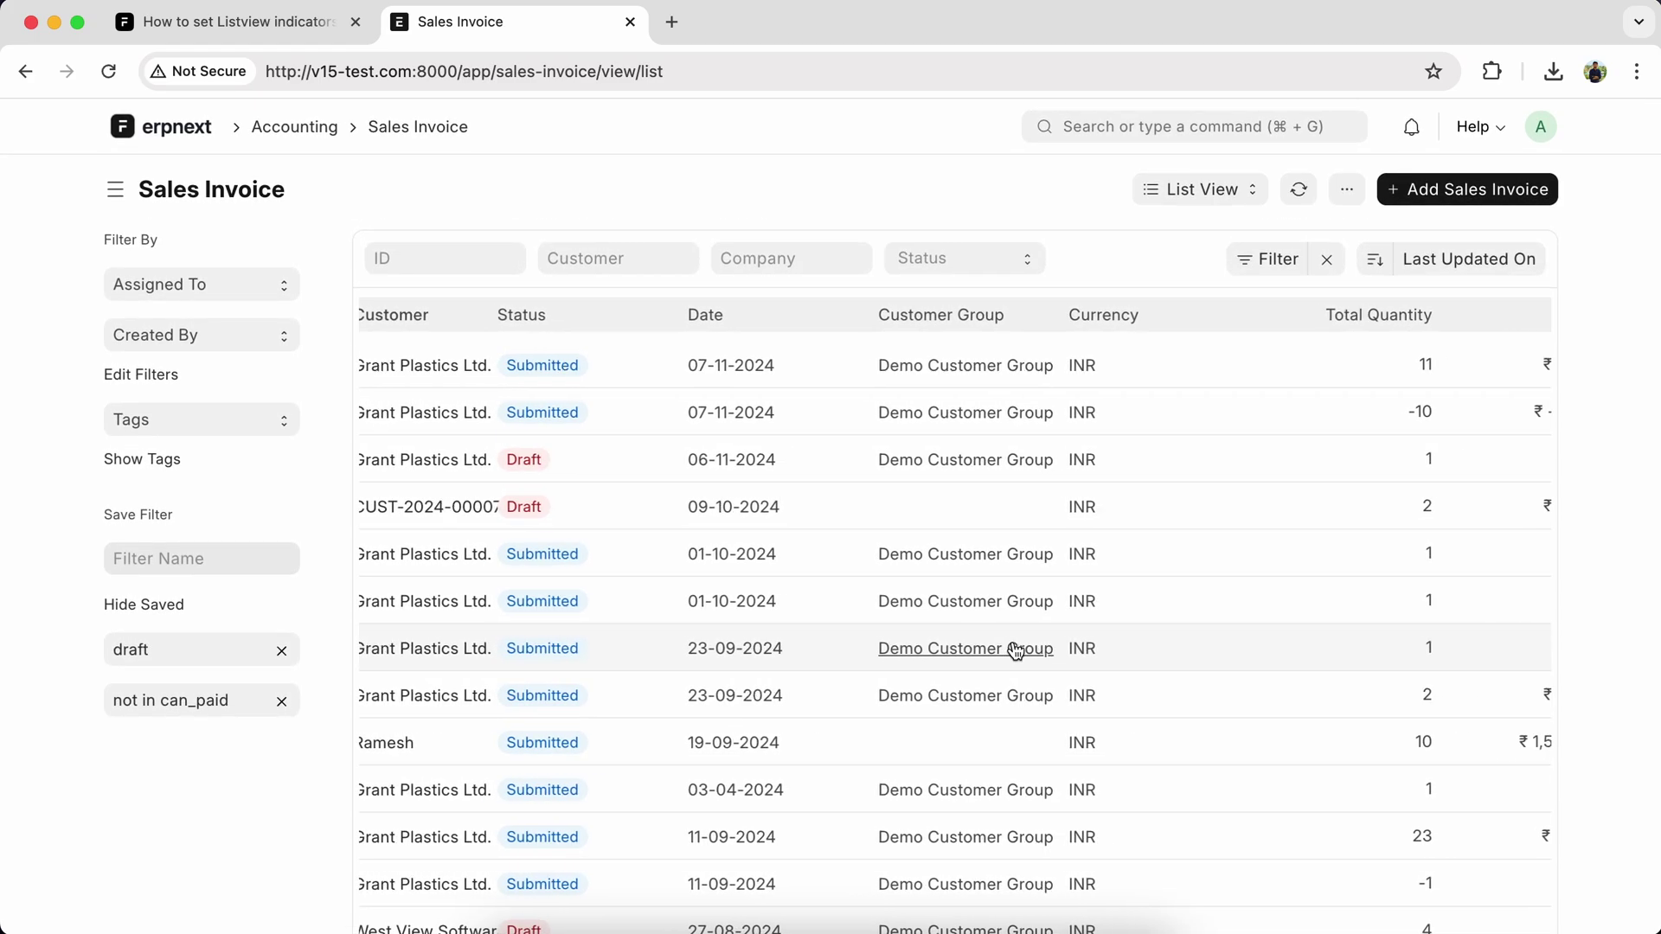
{"action": "scroll", "coordinate": [1016, 649], "scroll_direction": "right", "scroll_amount": 1}
{"action": "scroll", "coordinate": [1015, 650], "scroll_direction": "right", "scroll_amount": 1}
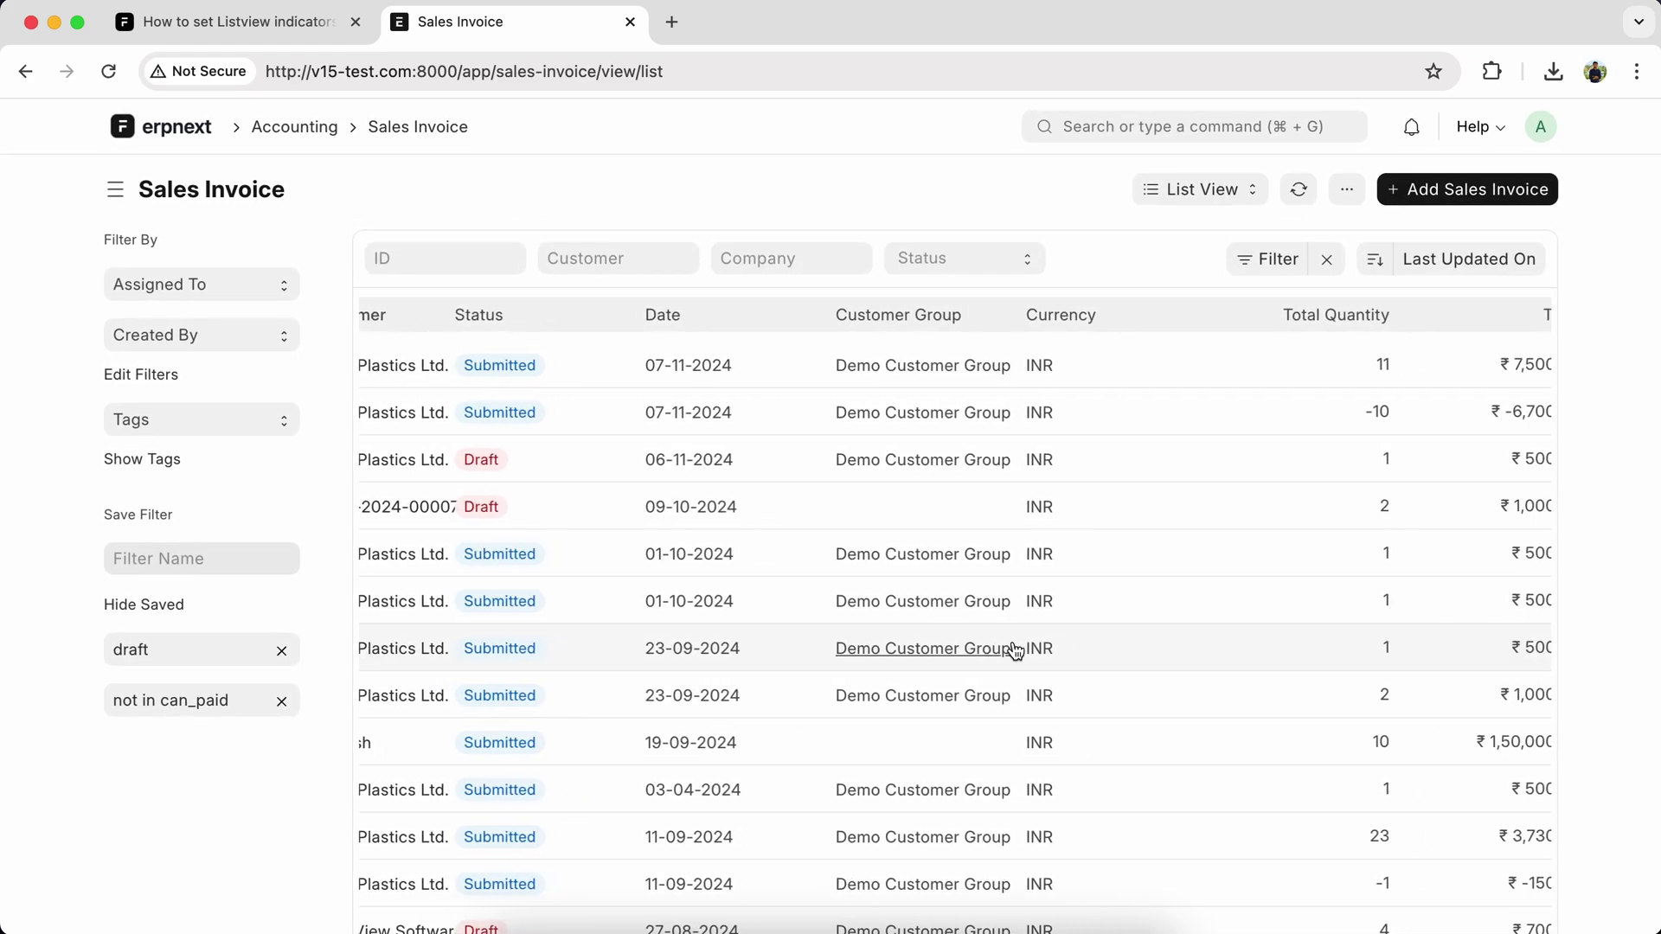
{"action": "scroll", "coordinate": [1016, 650], "scroll_direction": "right", "scroll_amount": 2}
{"action": "scroll", "coordinate": [1015, 649], "scroll_direction": "right", "scroll_amount": 2}
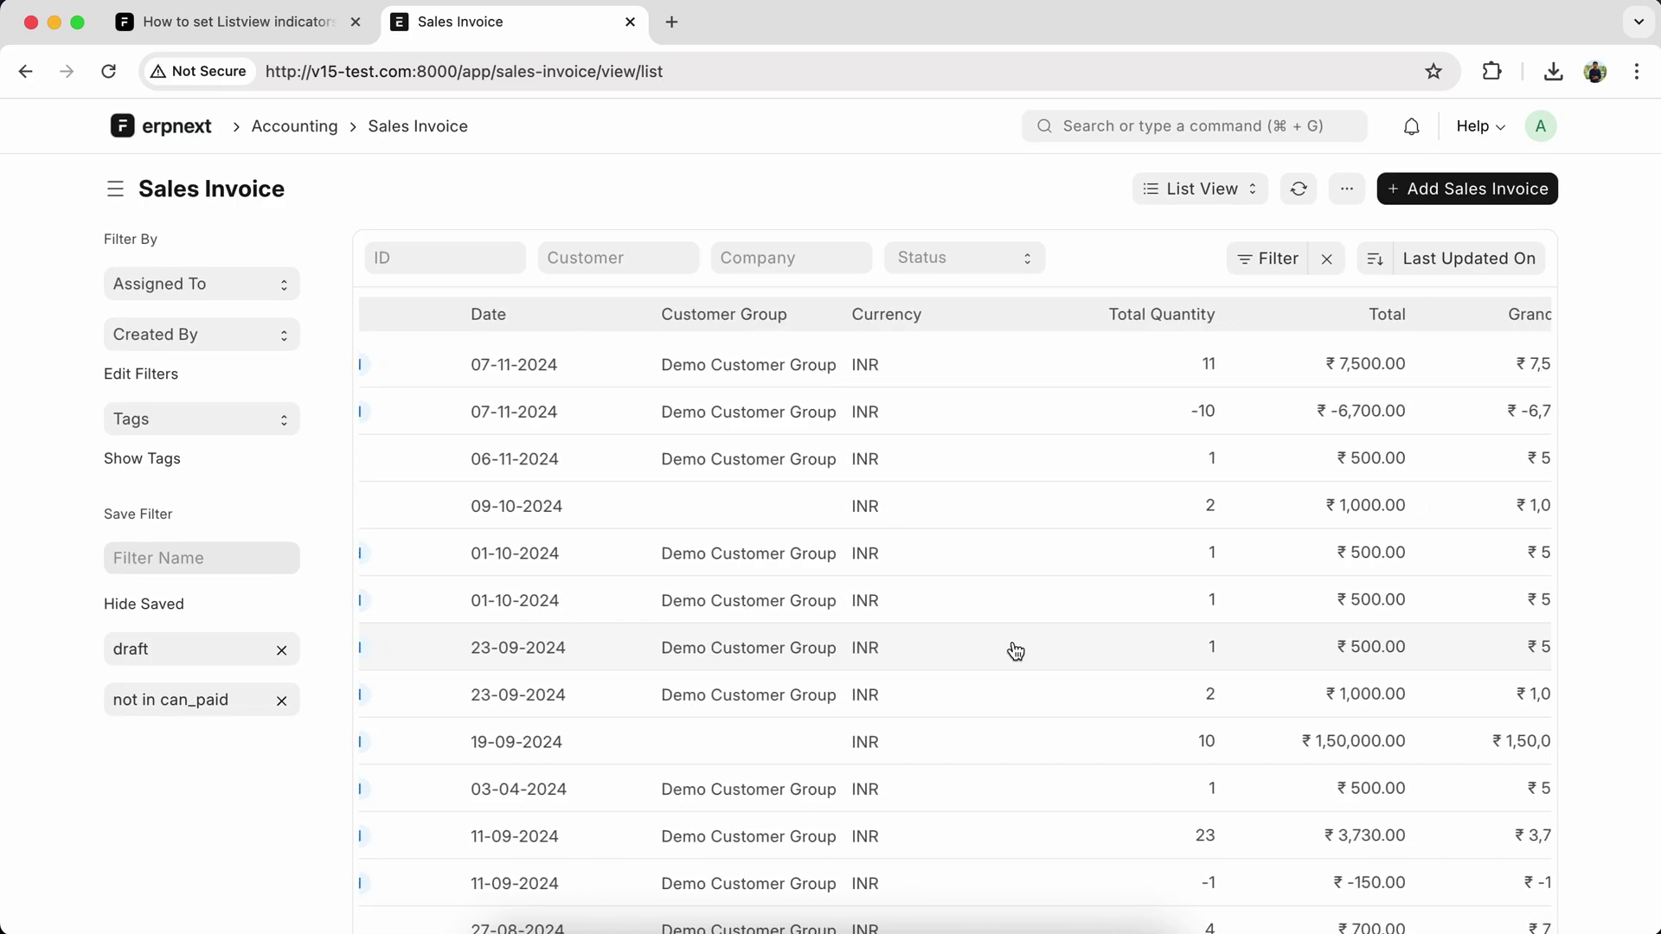
{"action": "scroll", "coordinate": [1016, 649], "scroll_direction": "right", "scroll_amount": 2}
{"action": "scroll", "coordinate": [1014, 648], "scroll_direction": "right", "scroll_amount": 2}
{"action": "scroll", "coordinate": [1015, 649], "scroll_direction": "right", "scroll_amount": 2}
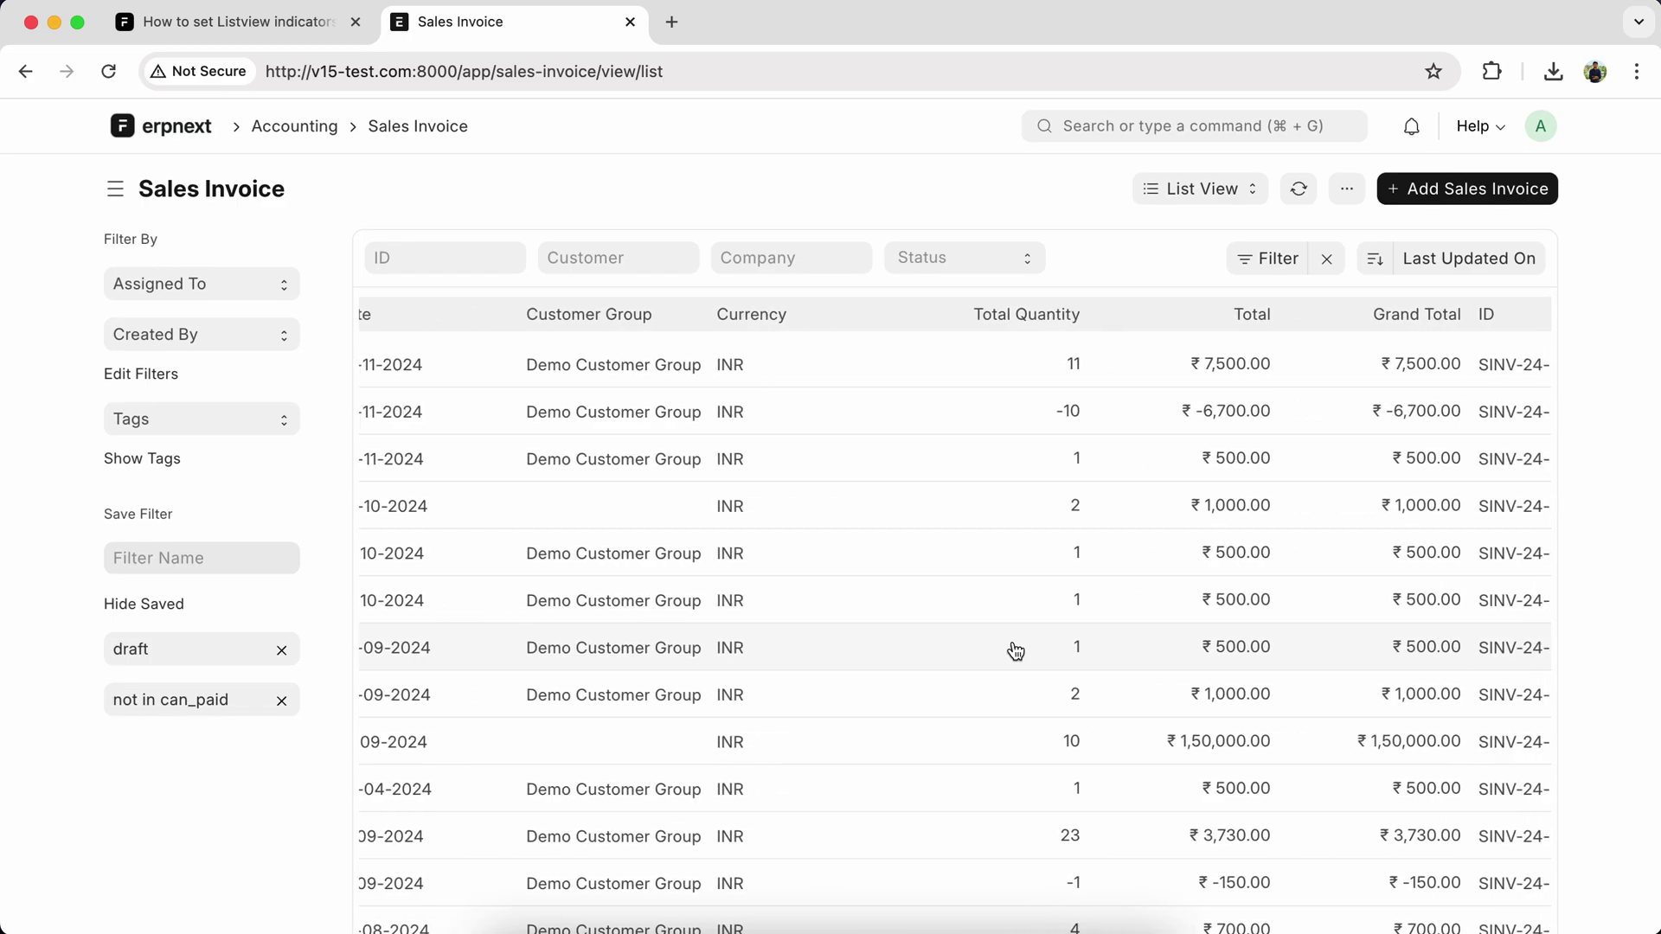
{"action": "scroll", "coordinate": [1015, 649], "scroll_direction": "right", "scroll_amount": 2}
{"action": "scroll", "coordinate": [1015, 649], "scroll_direction": "right", "scroll_amount": 2}
{"action": "scroll", "coordinate": [1014, 650], "scroll_direction": "right", "scroll_amount": 1}
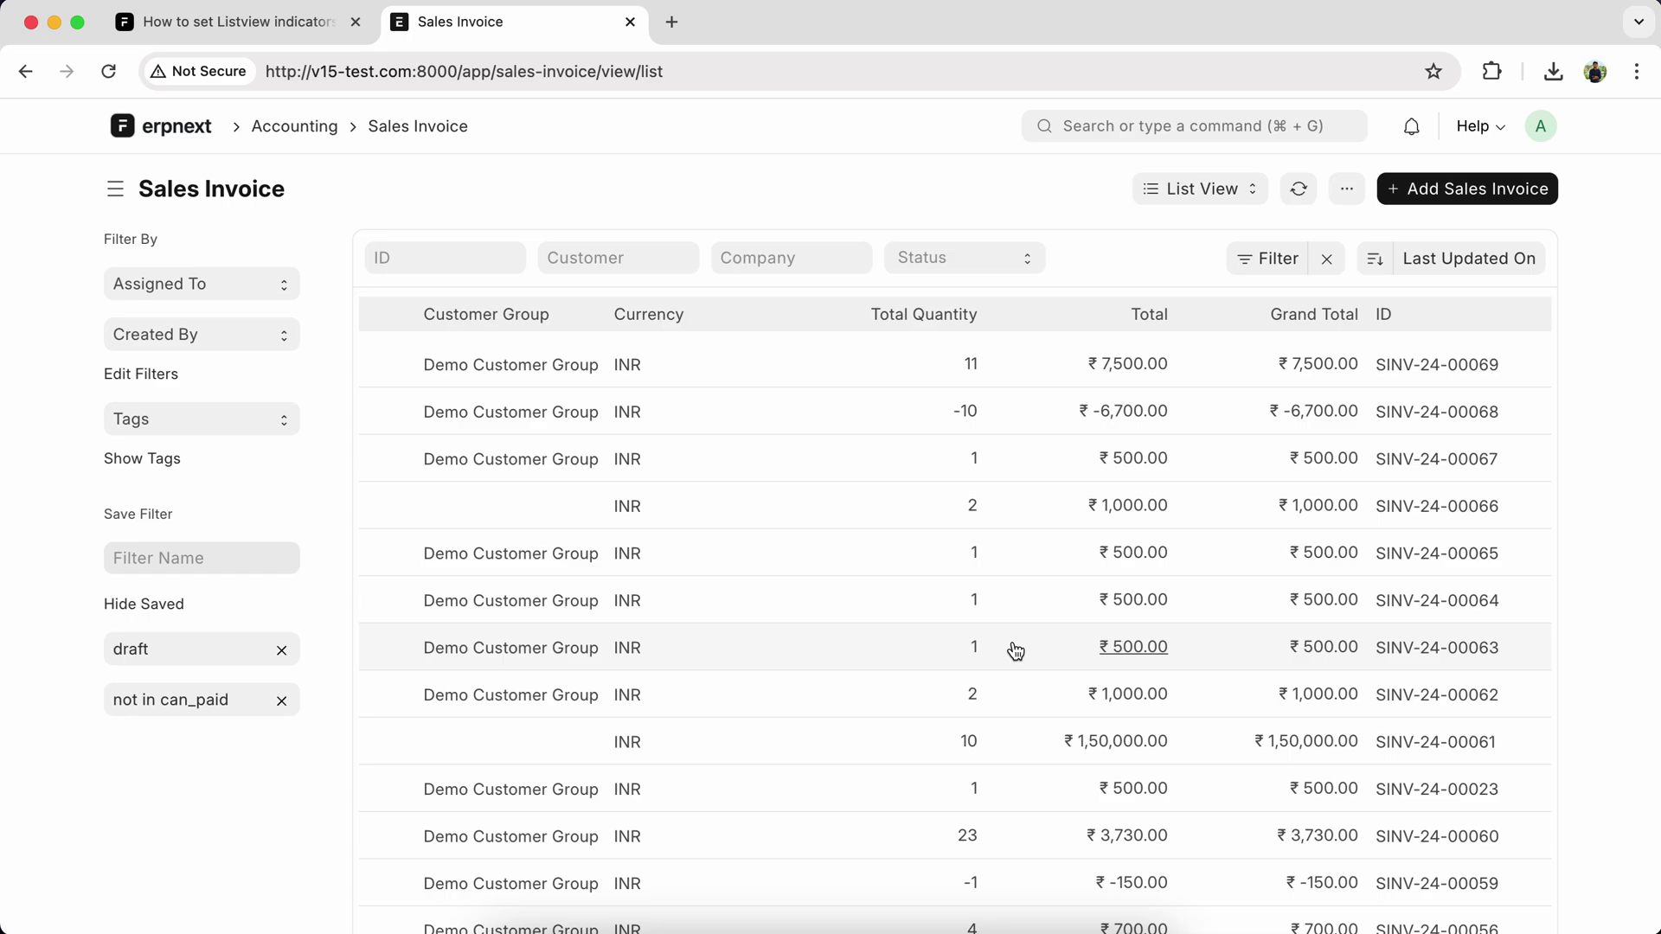
{"action": "scroll", "coordinate": [1015, 649], "scroll_direction": "right", "scroll_amount": 2}
{"action": "scroll", "coordinate": [1015, 649], "scroll_direction": "left", "scroll_amount": 1}
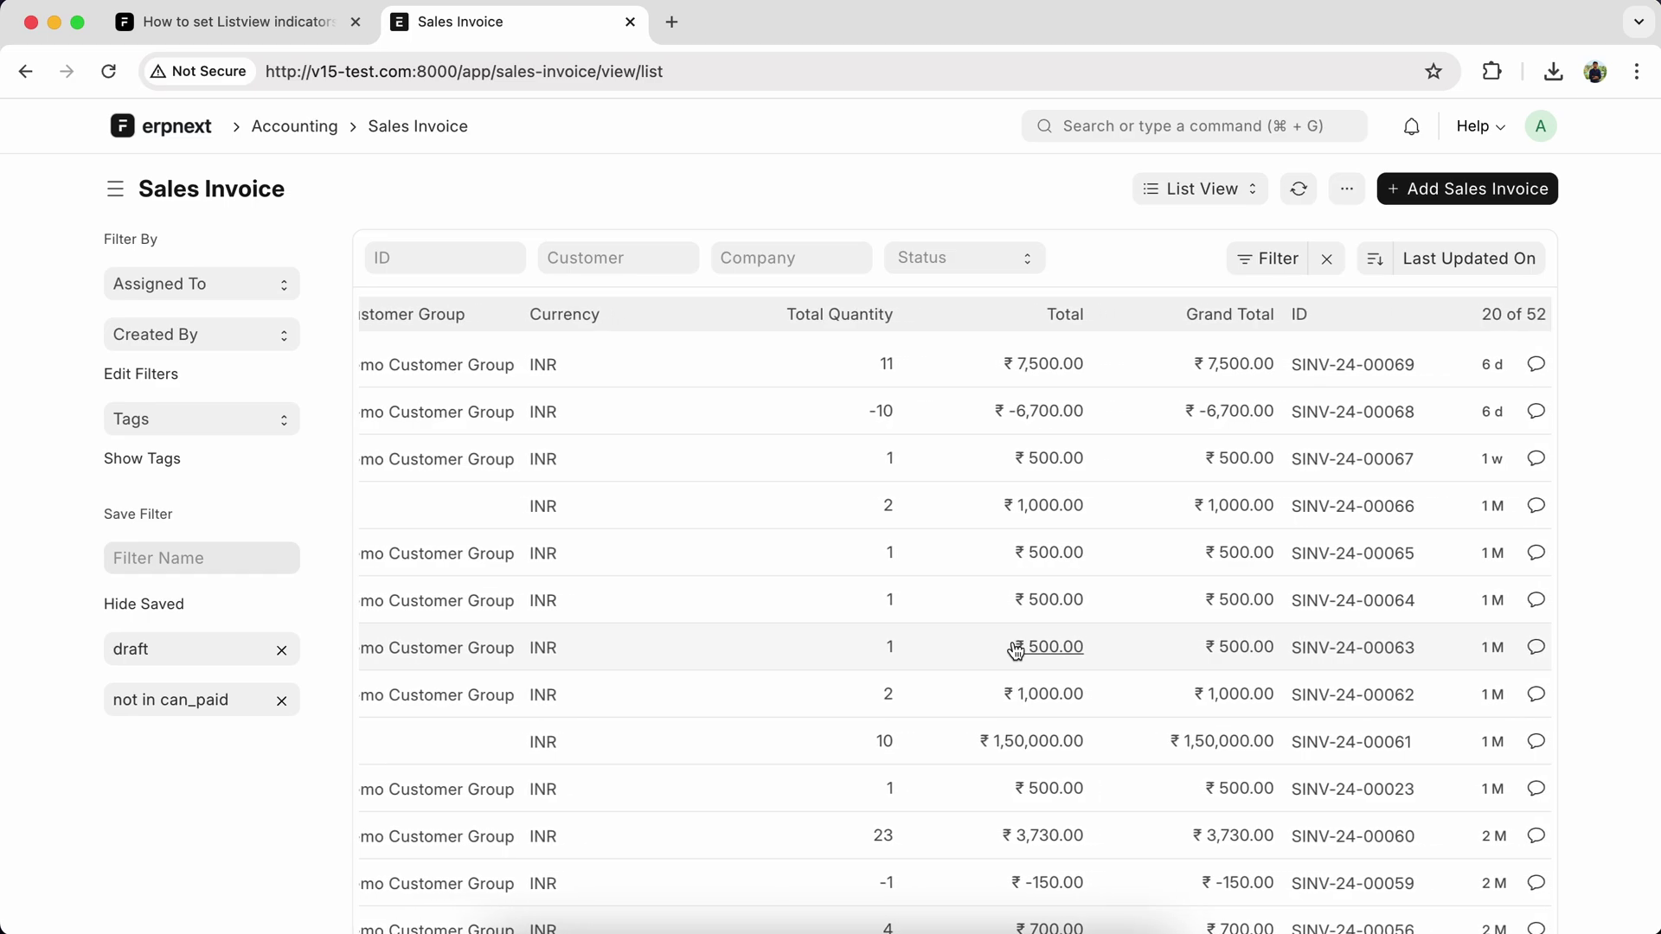
{"action": "scroll", "coordinate": [1014, 649], "scroll_direction": "left", "scroll_amount": 1}
{"action": "scroll", "coordinate": [1015, 649], "scroll_direction": "left", "scroll_amount": 1}
{"action": "scroll", "coordinate": [1015, 649], "scroll_direction": "left", "scroll_amount": 2}
{"action": "scroll", "coordinate": [1016, 650], "scroll_direction": "left", "scroll_amount": 3}
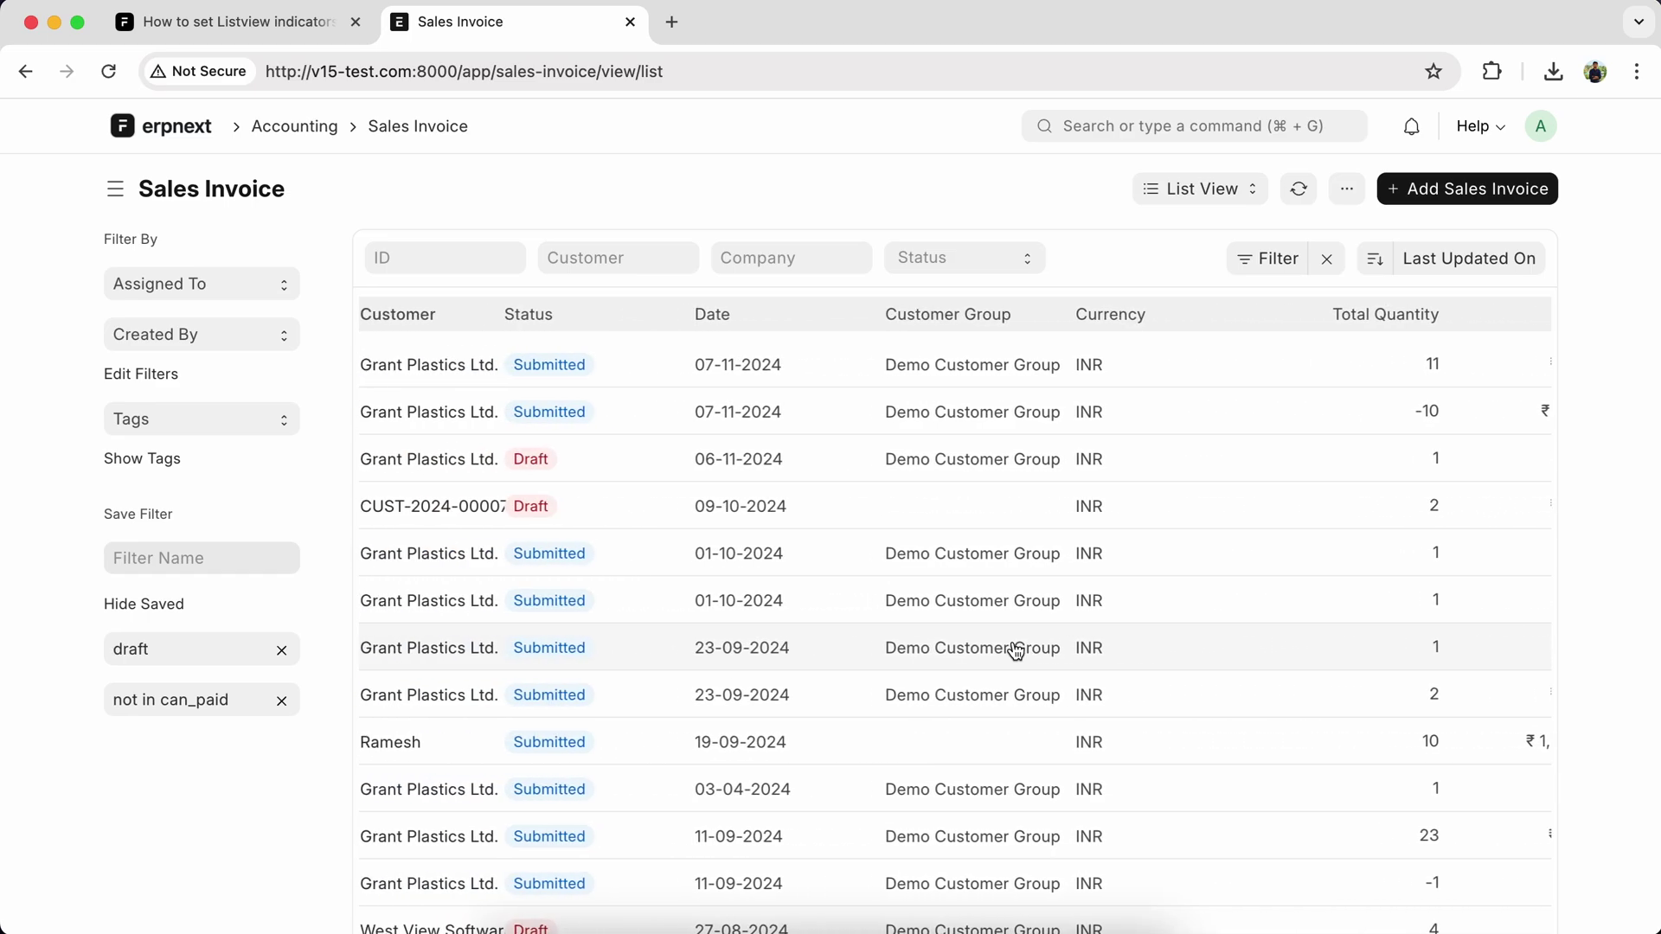
{"action": "scroll", "coordinate": [1015, 650], "scroll_direction": "left", "scroll_amount": 2}
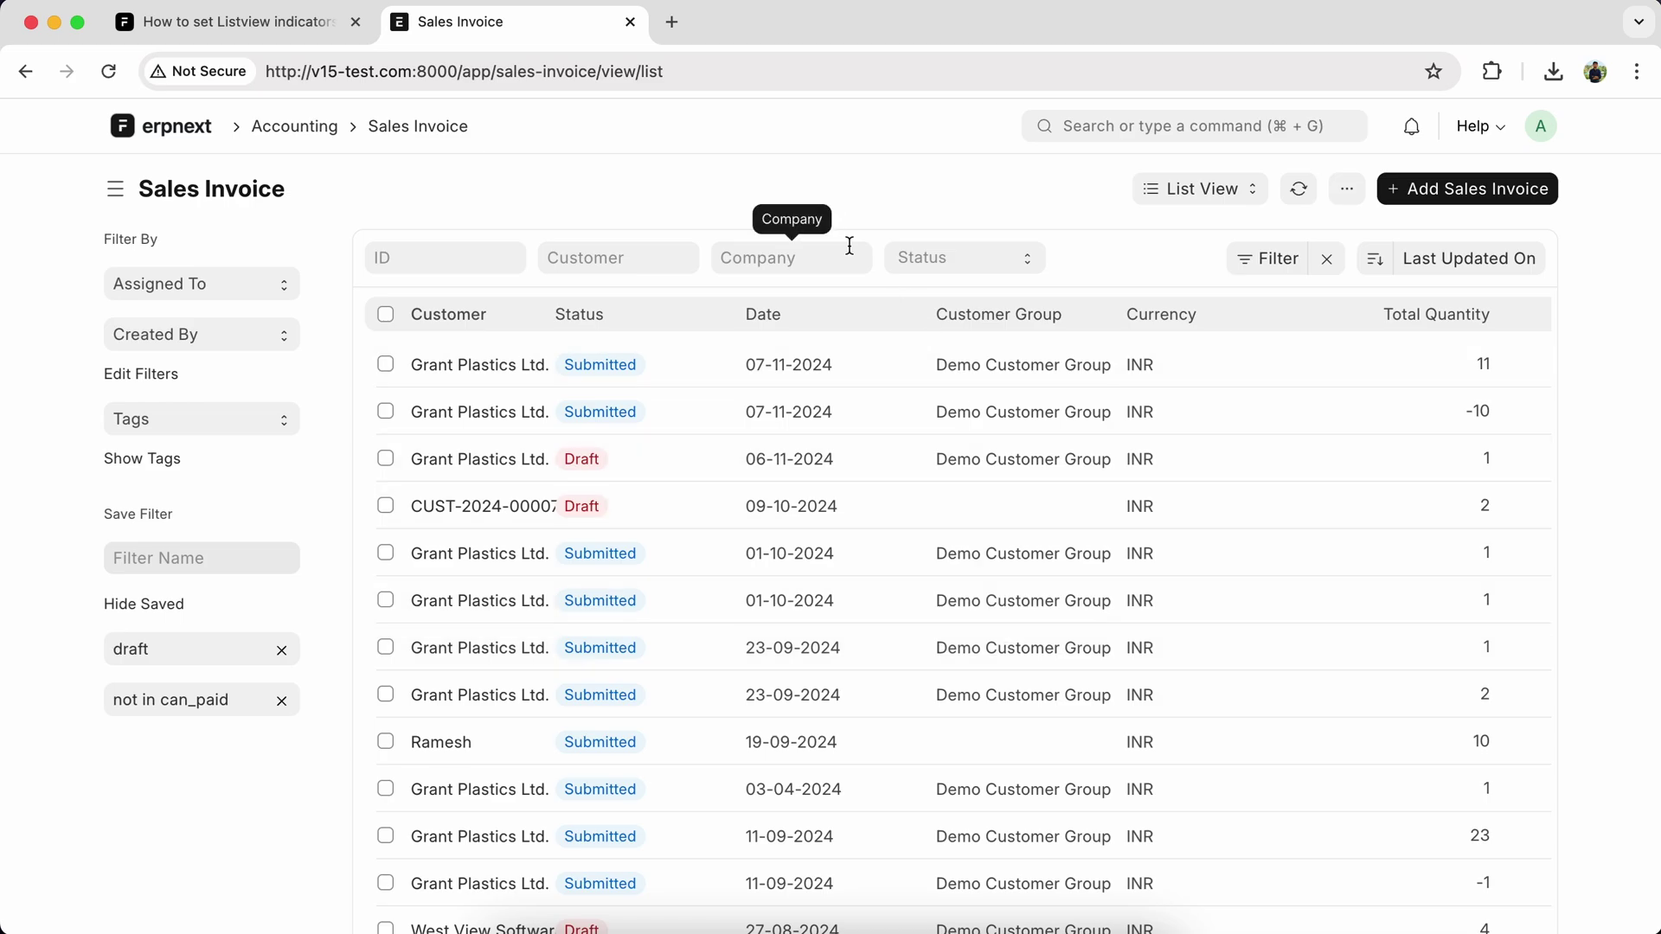
Open the Sales Order list, review its ten-field List Settings without changes, and collapse the sidebar.
{"action": "left_click", "coordinate": [1108, 125]}
{"action": "type", "text": "sa"}
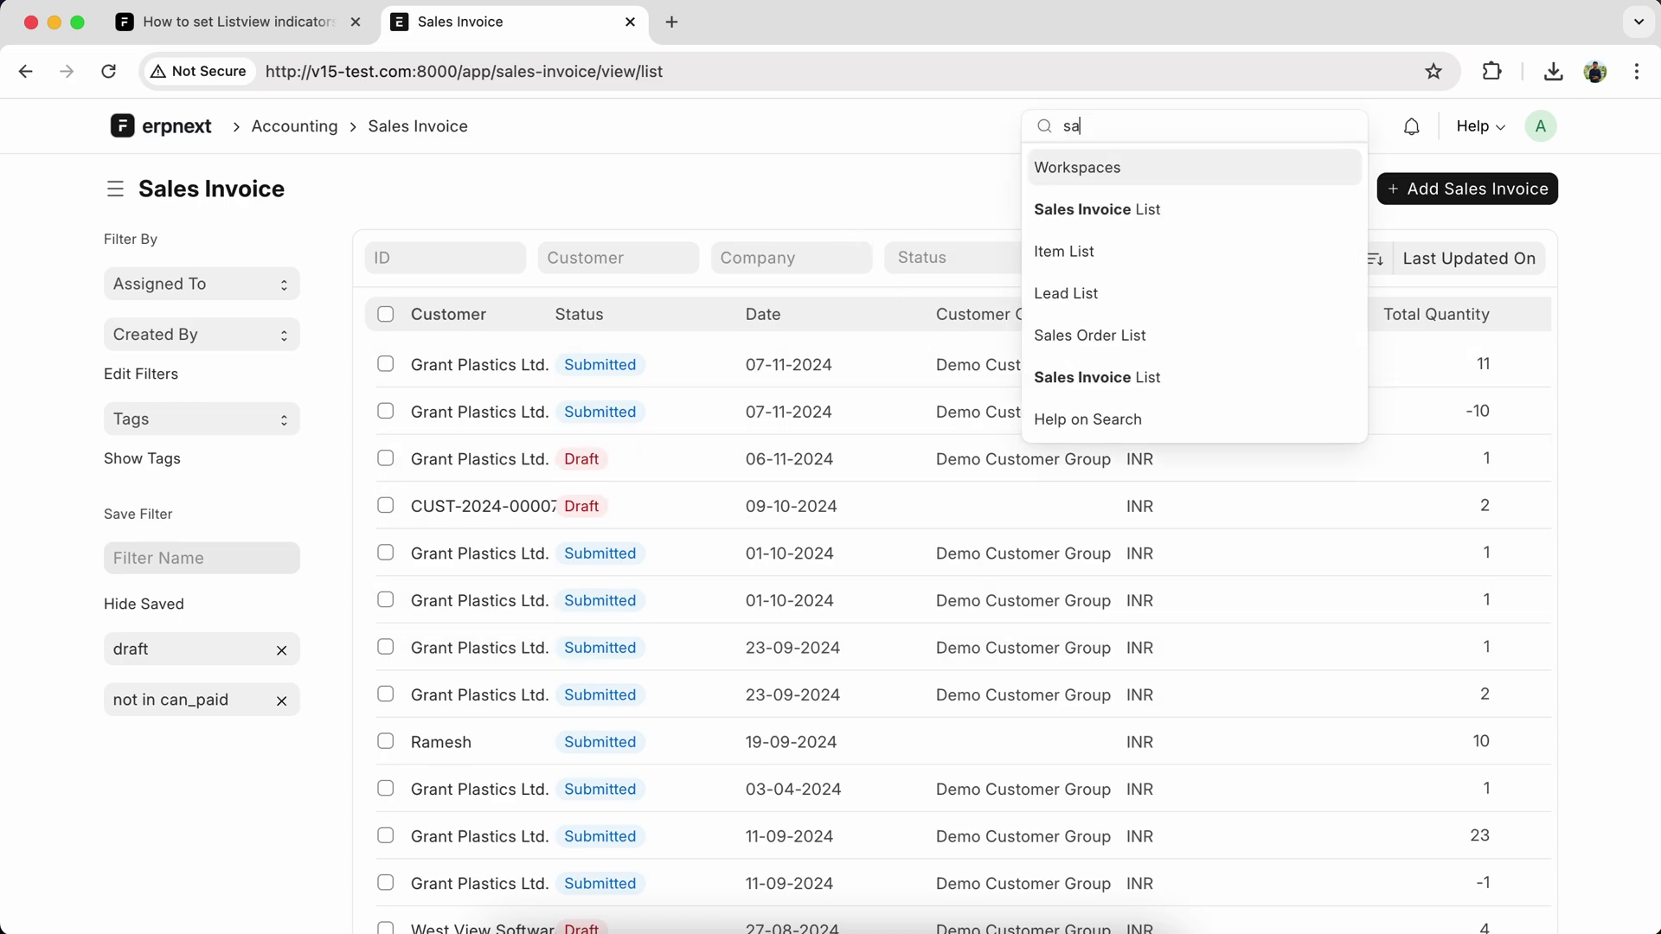
{"action": "type", "text": "les order"}
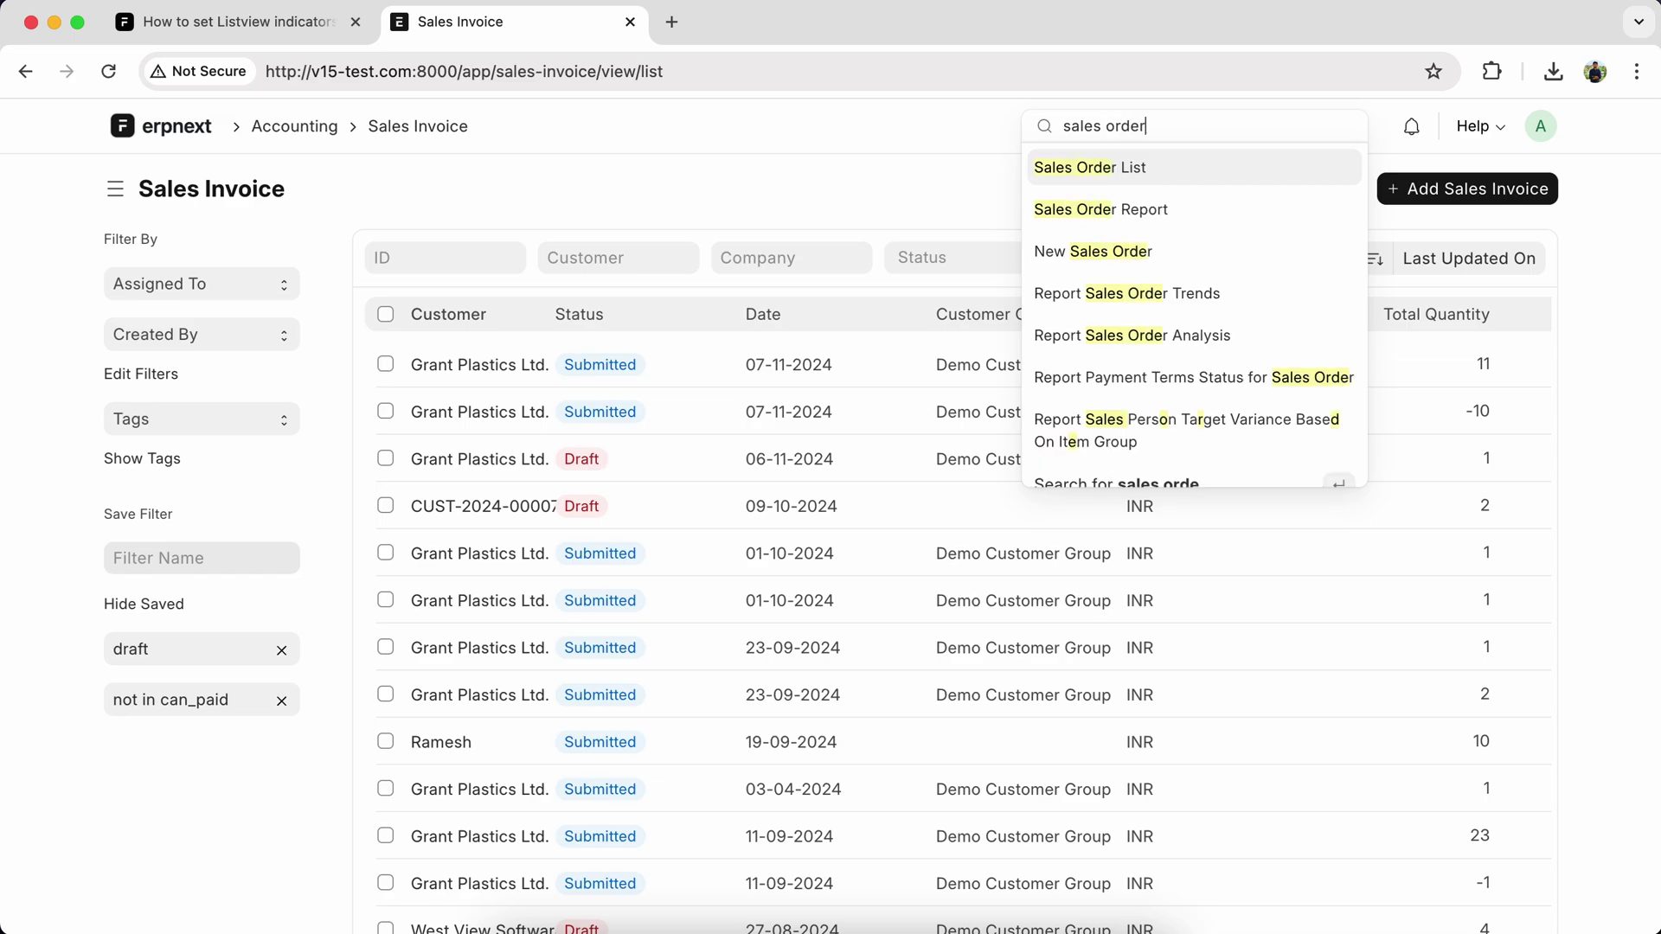
{"action": "key", "text": "Return"}
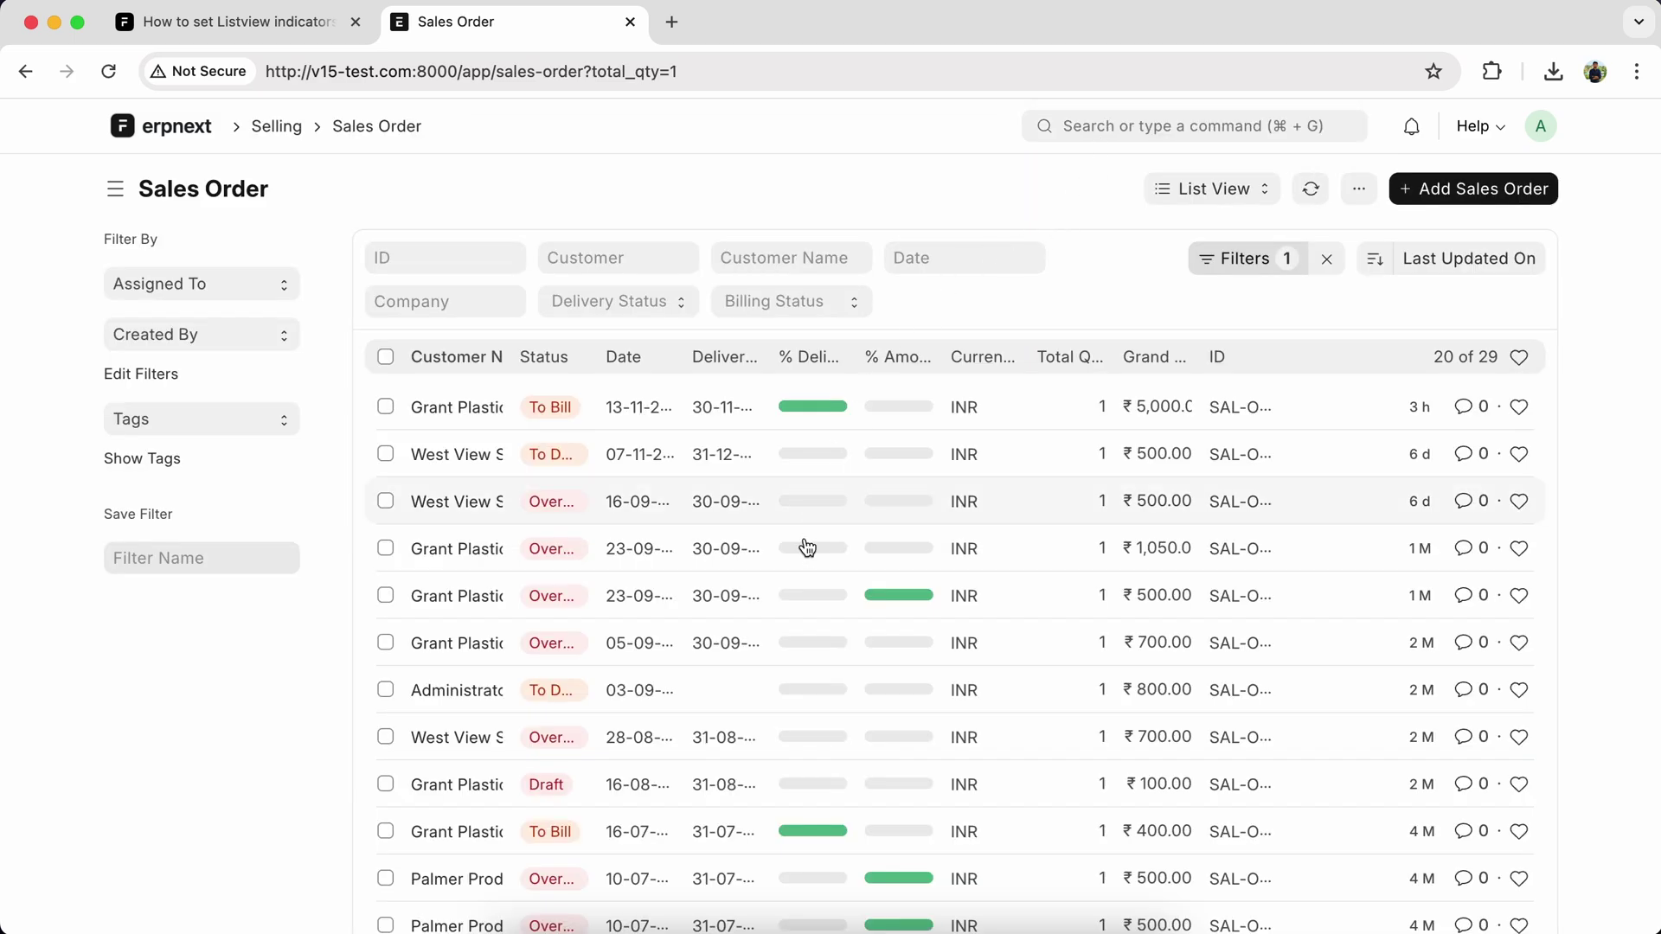
{"action": "scroll", "coordinate": [795, 579], "scroll_direction": "down", "scroll_amount": 1}
{"action": "scroll", "coordinate": [795, 580], "scroll_direction": "down", "scroll_amount": 3}
{"action": "scroll", "coordinate": [794, 578], "scroll_direction": "down", "scroll_amount": 1}
{"action": "scroll", "coordinate": [794, 578], "scroll_direction": "up", "scroll_amount": 5}
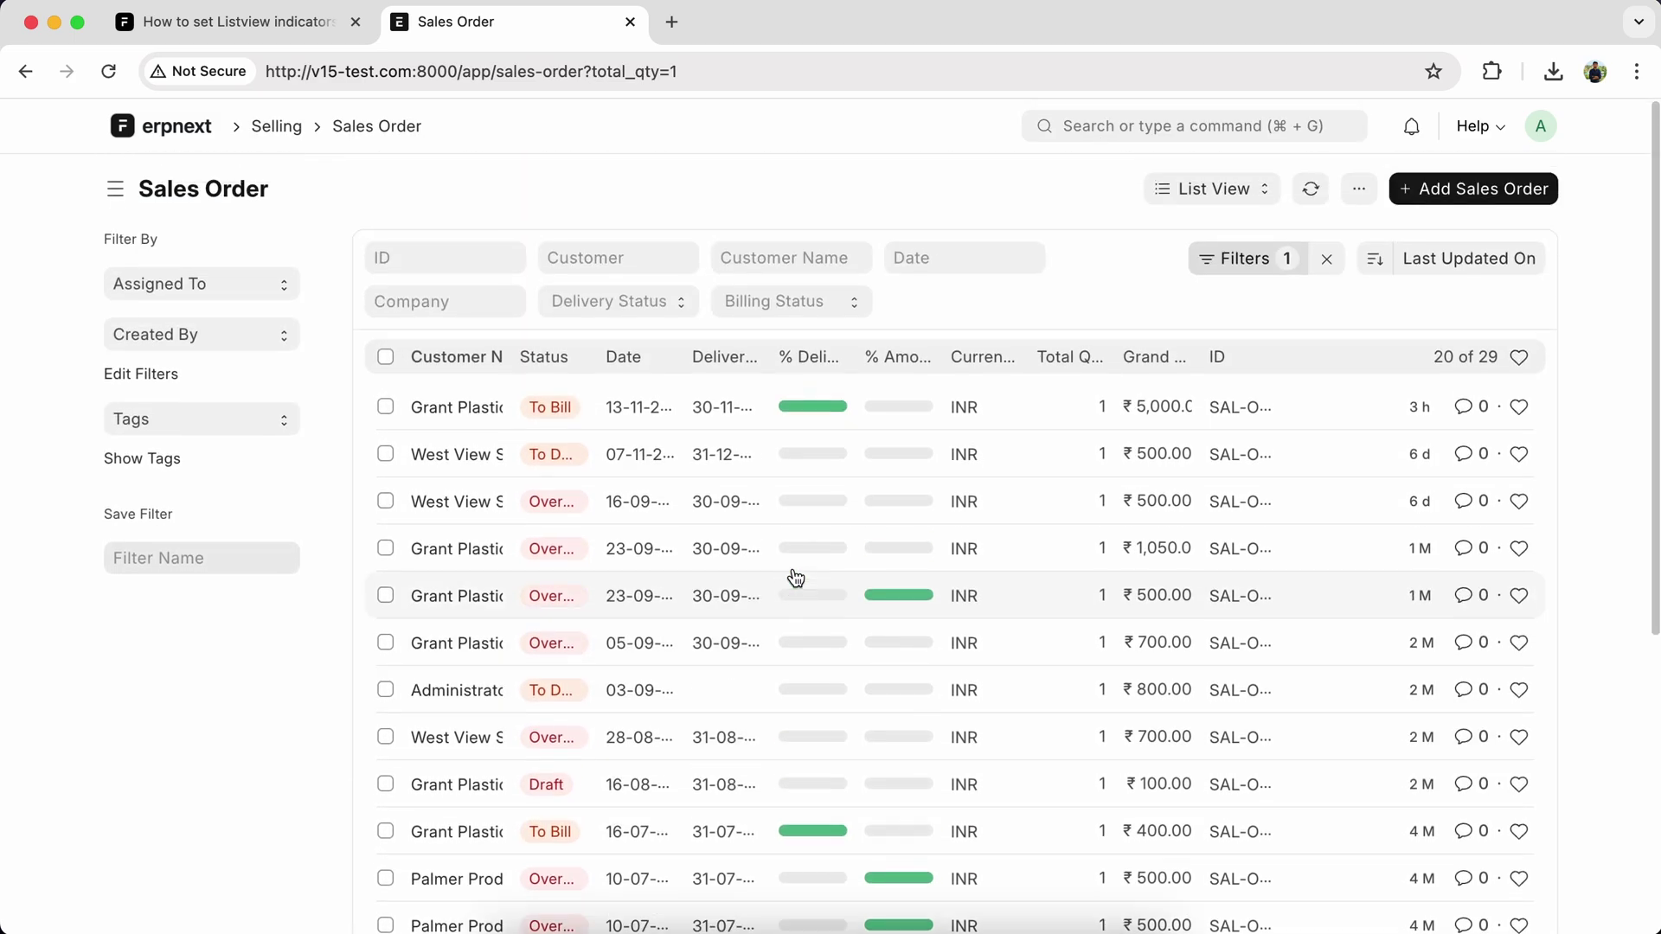
{"action": "scroll", "coordinate": [830, 541], "scroll_direction": "up", "scroll_amount": 2}
{"action": "left_click", "coordinate": [1358, 190]}
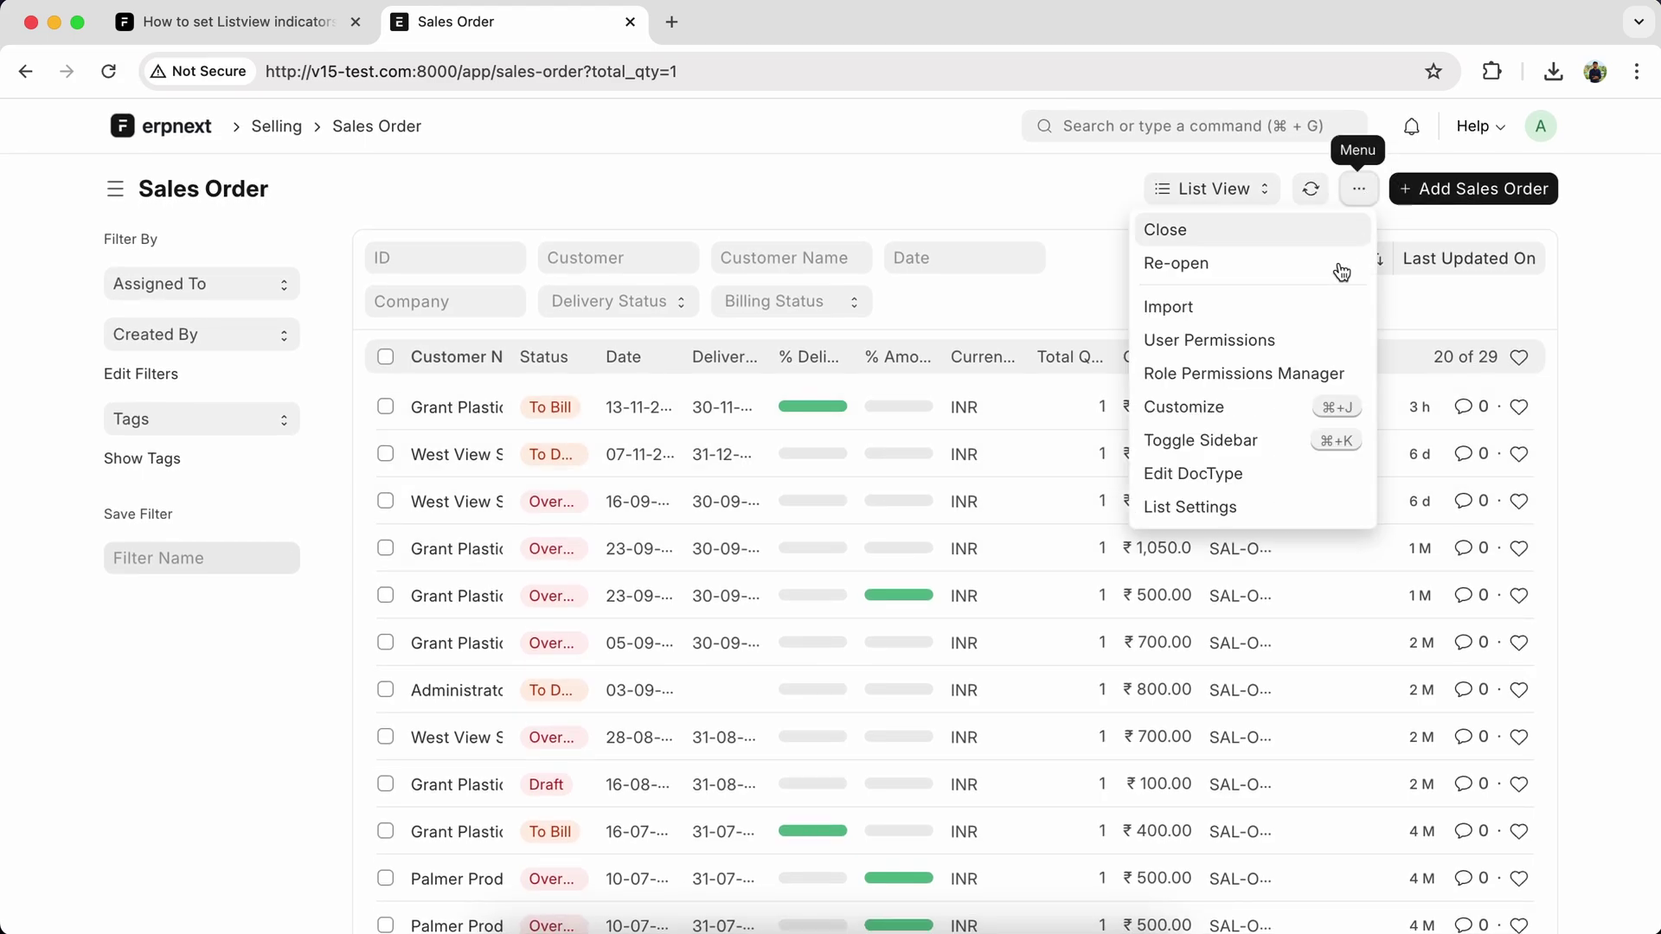
{"action": "left_click", "coordinate": [1201, 511]}
{"action": "scroll", "coordinate": [767, 390], "scroll_direction": "down", "scroll_amount": 2}
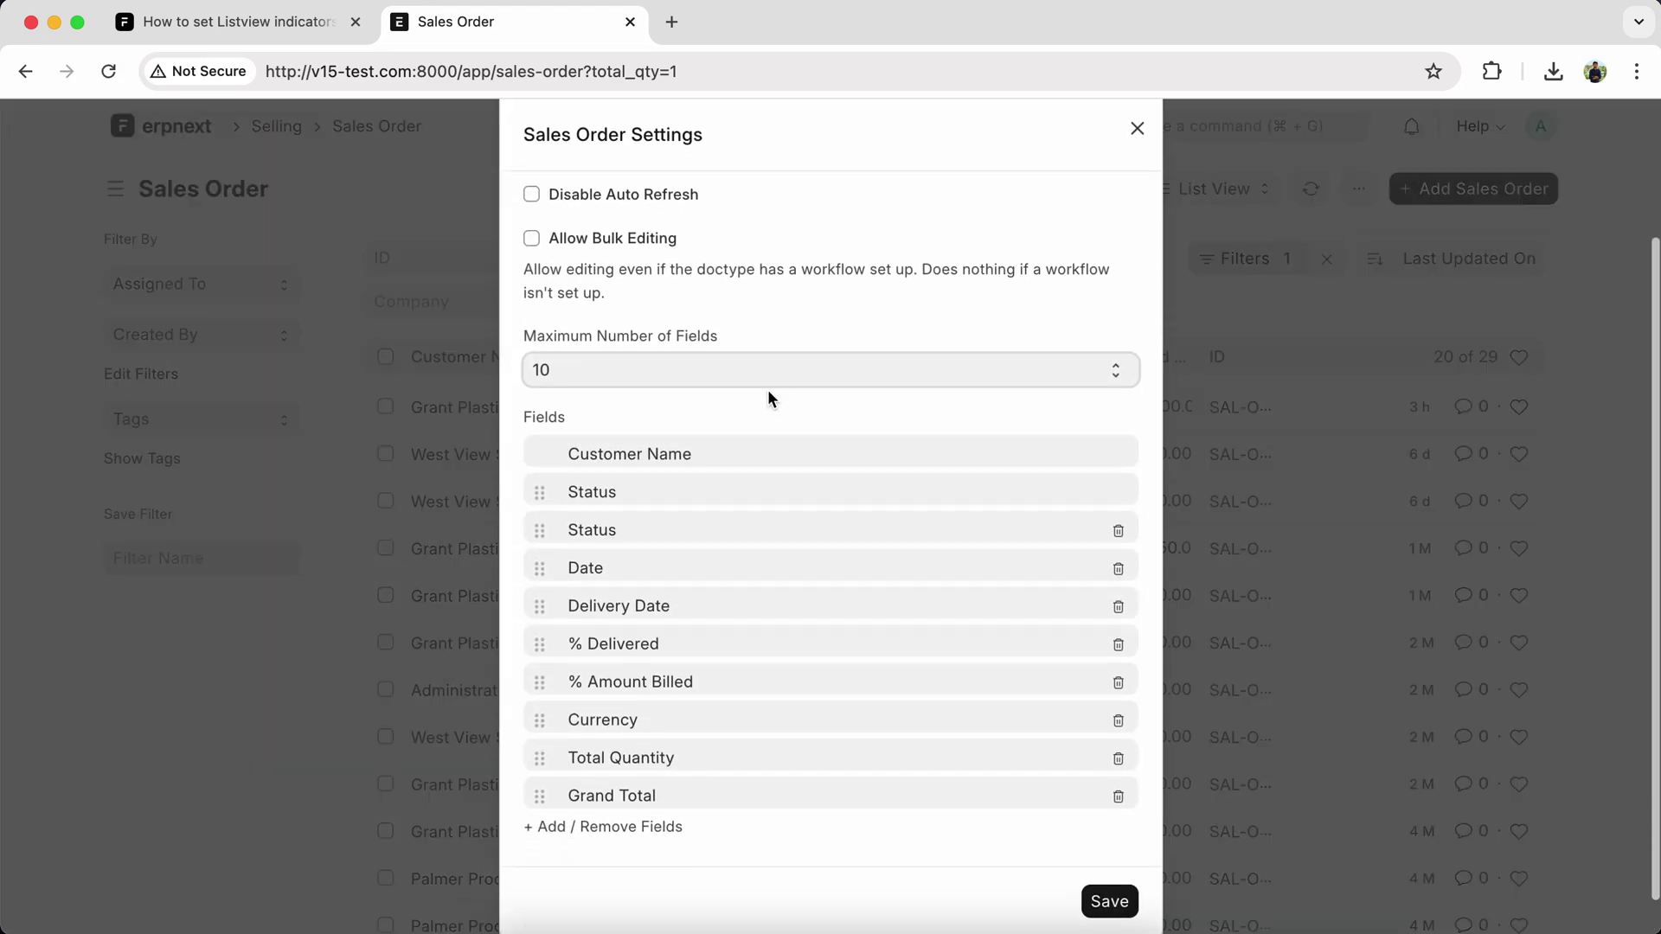
{"action": "key", "text": "Escape"}
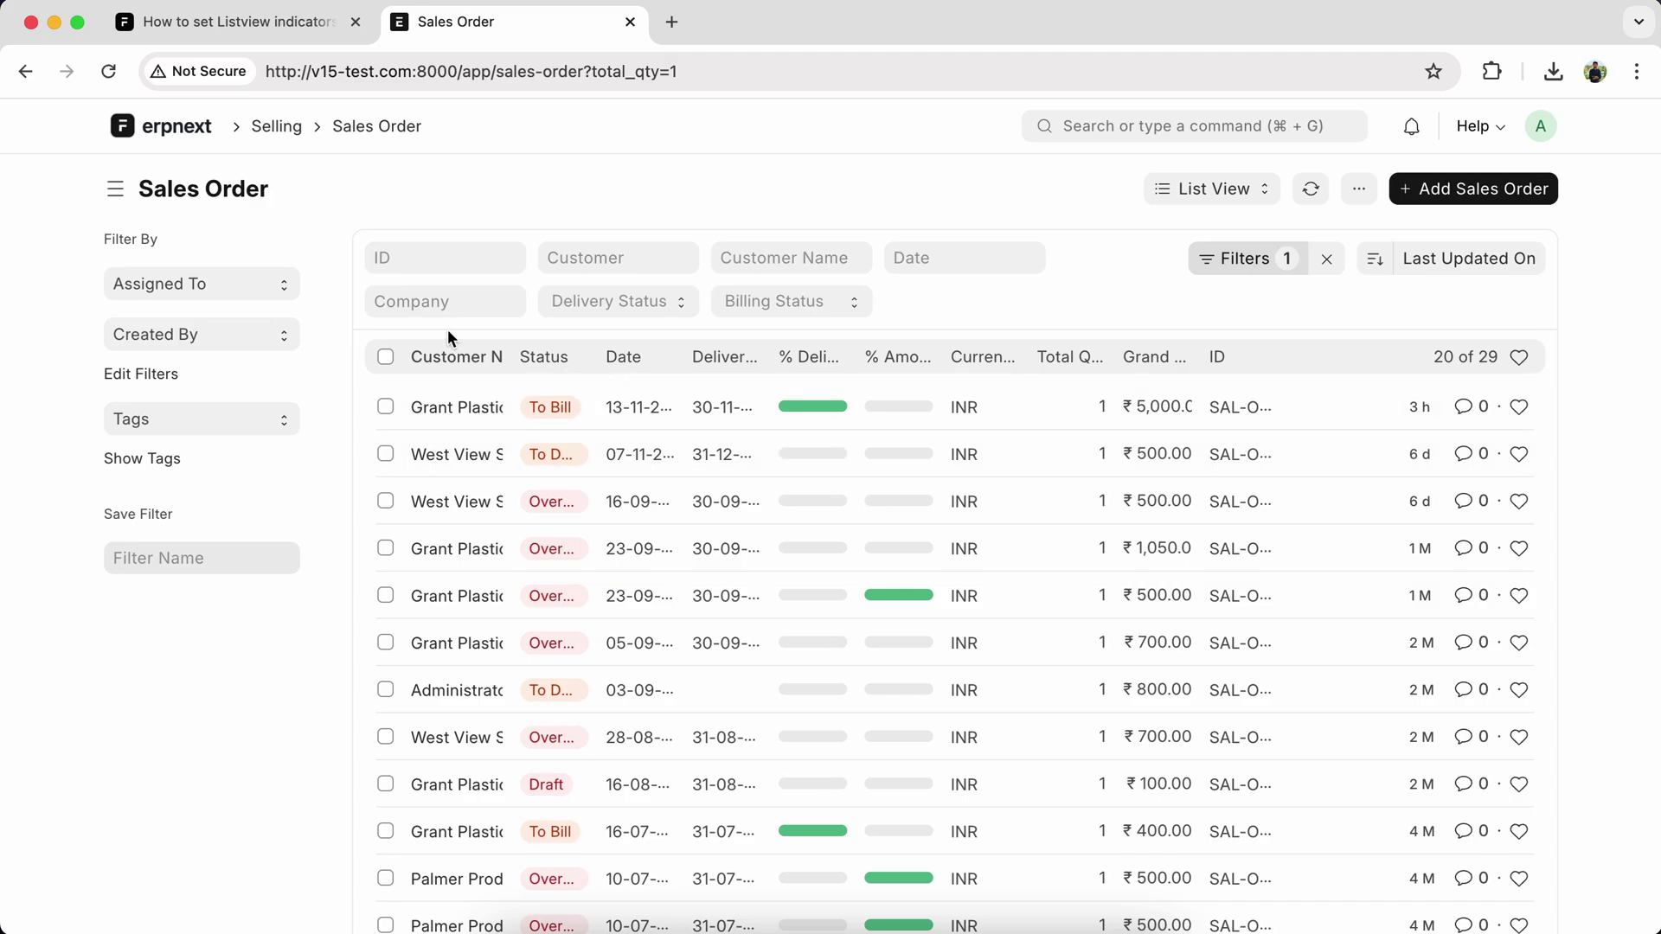
{"action": "left_click", "coordinate": [116, 189]}
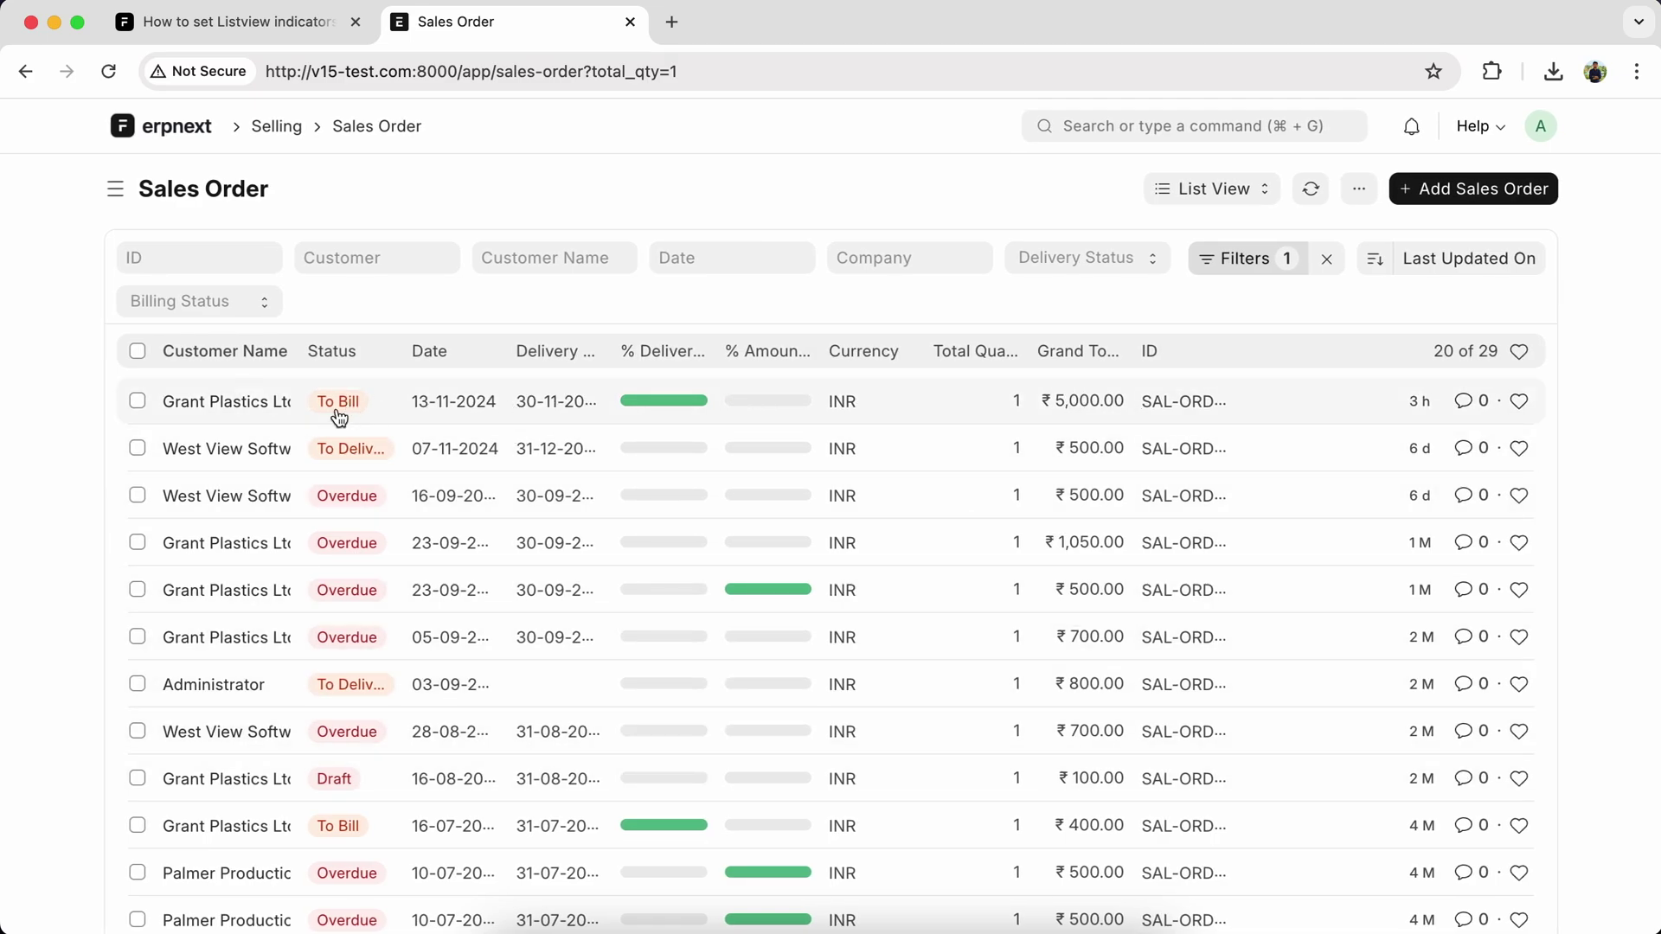
Inspect the first Sales Order row in developer tools and select its date column element.
{"action": "right_click", "coordinate": [223, 404]}
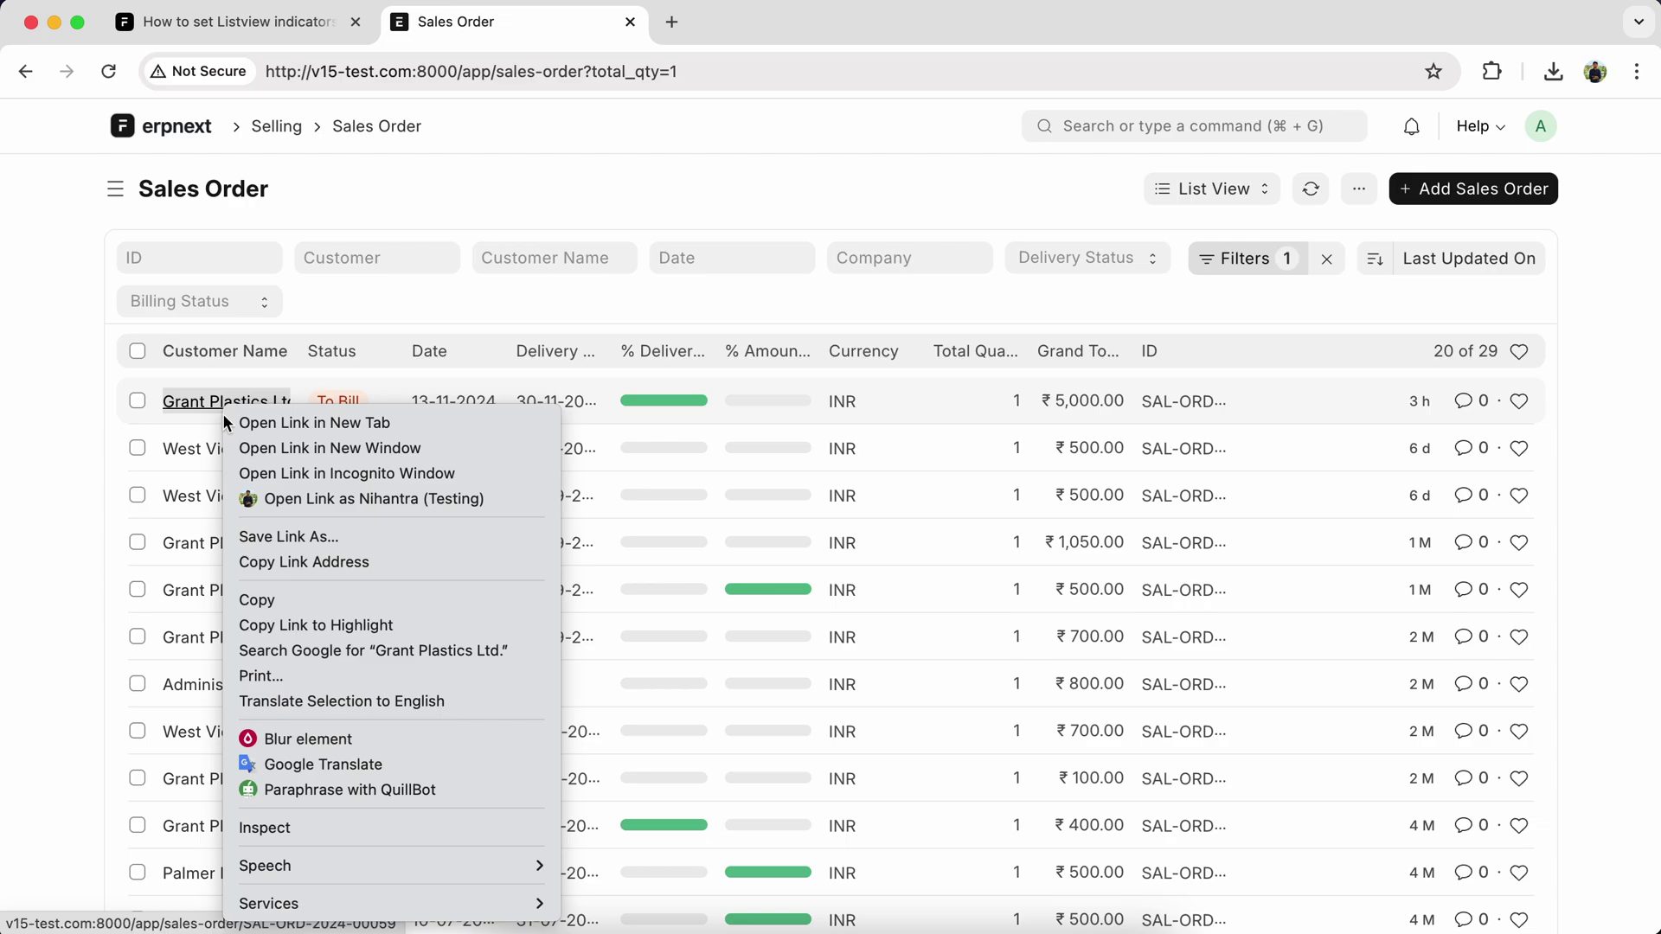
{"action": "left_click", "coordinate": [279, 833]}
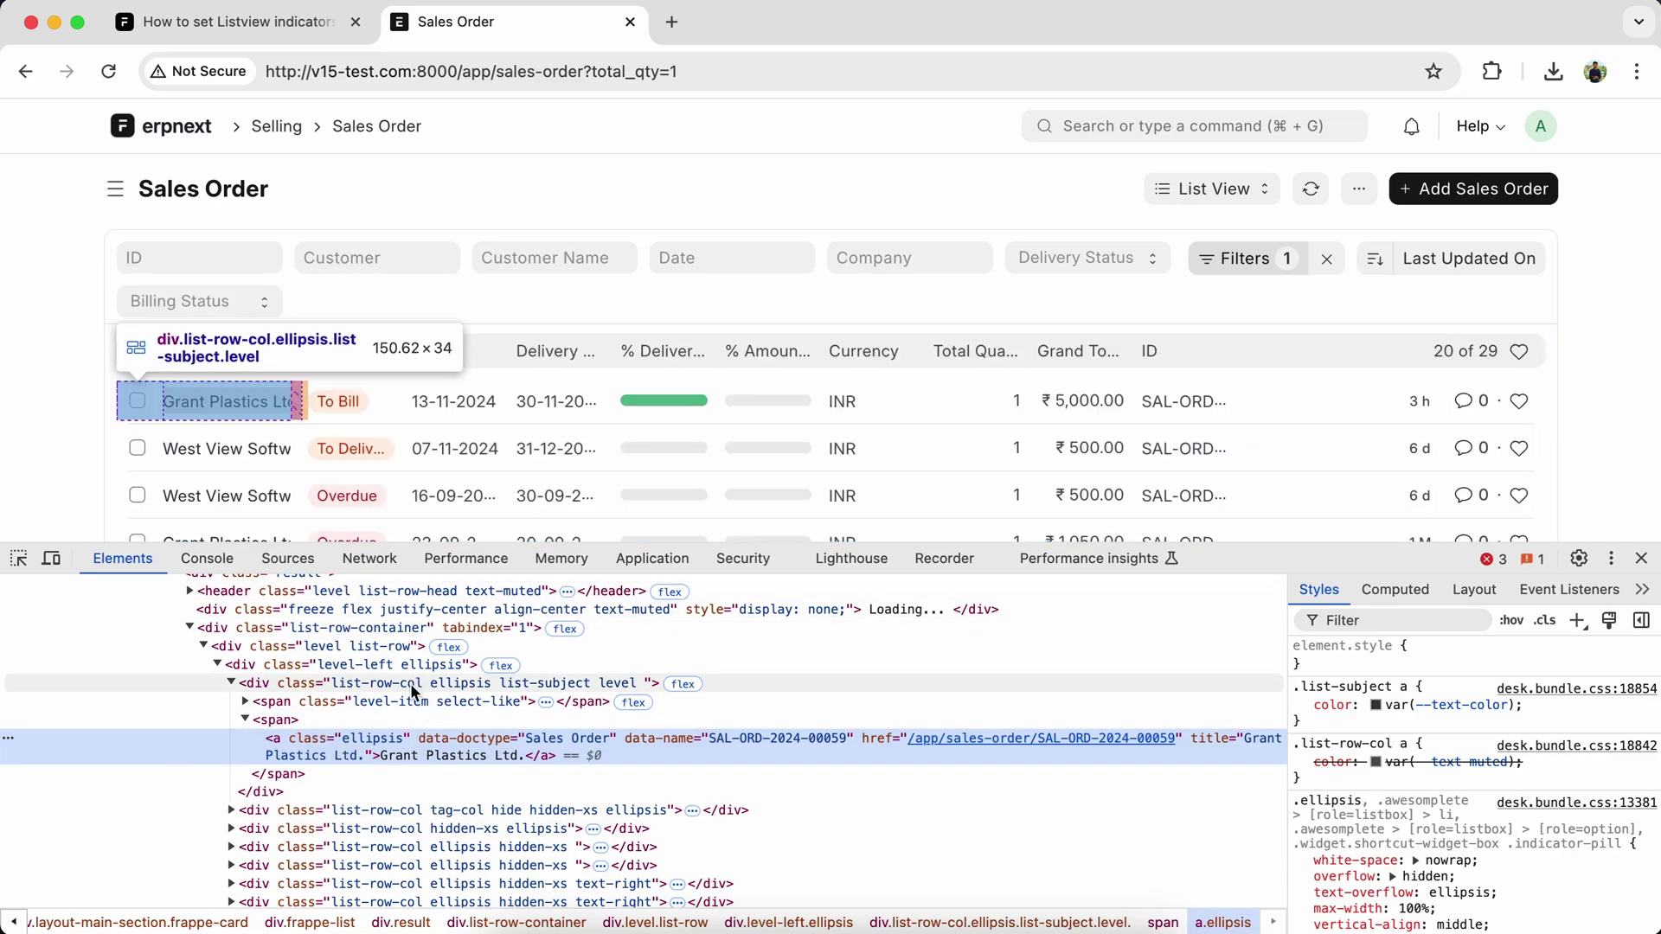
{"action": "scroll", "coordinate": [402, 739], "scroll_direction": "down", "scroll_amount": 2}
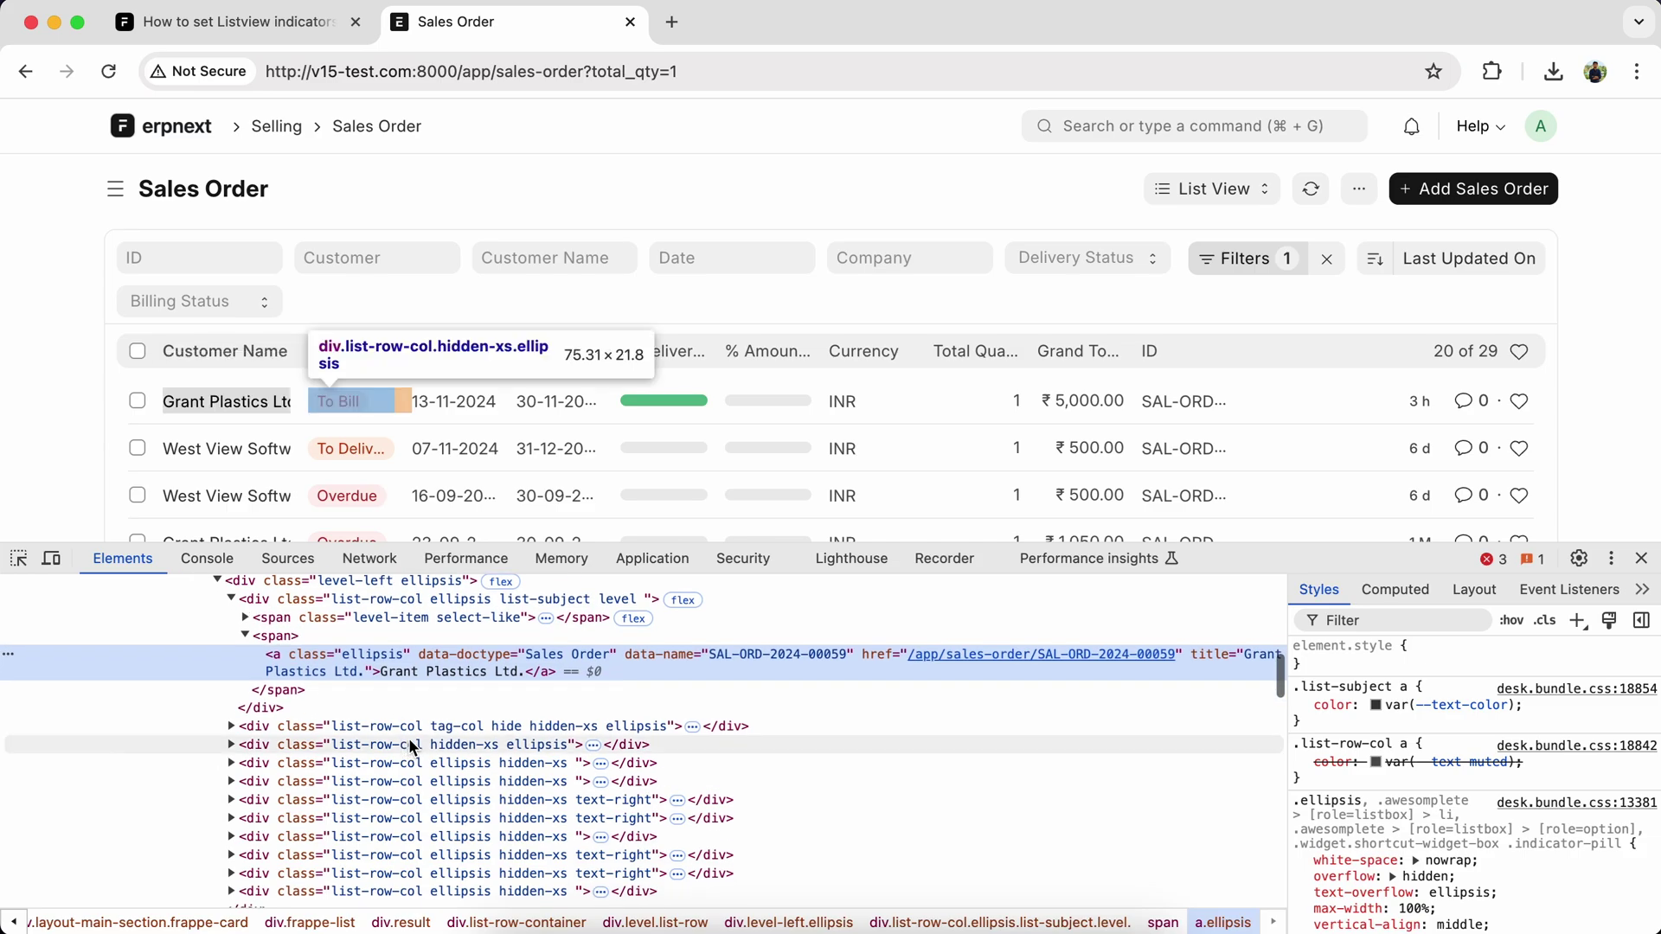
{"action": "scroll", "coordinate": [405, 738], "scroll_direction": "down", "scroll_amount": 1}
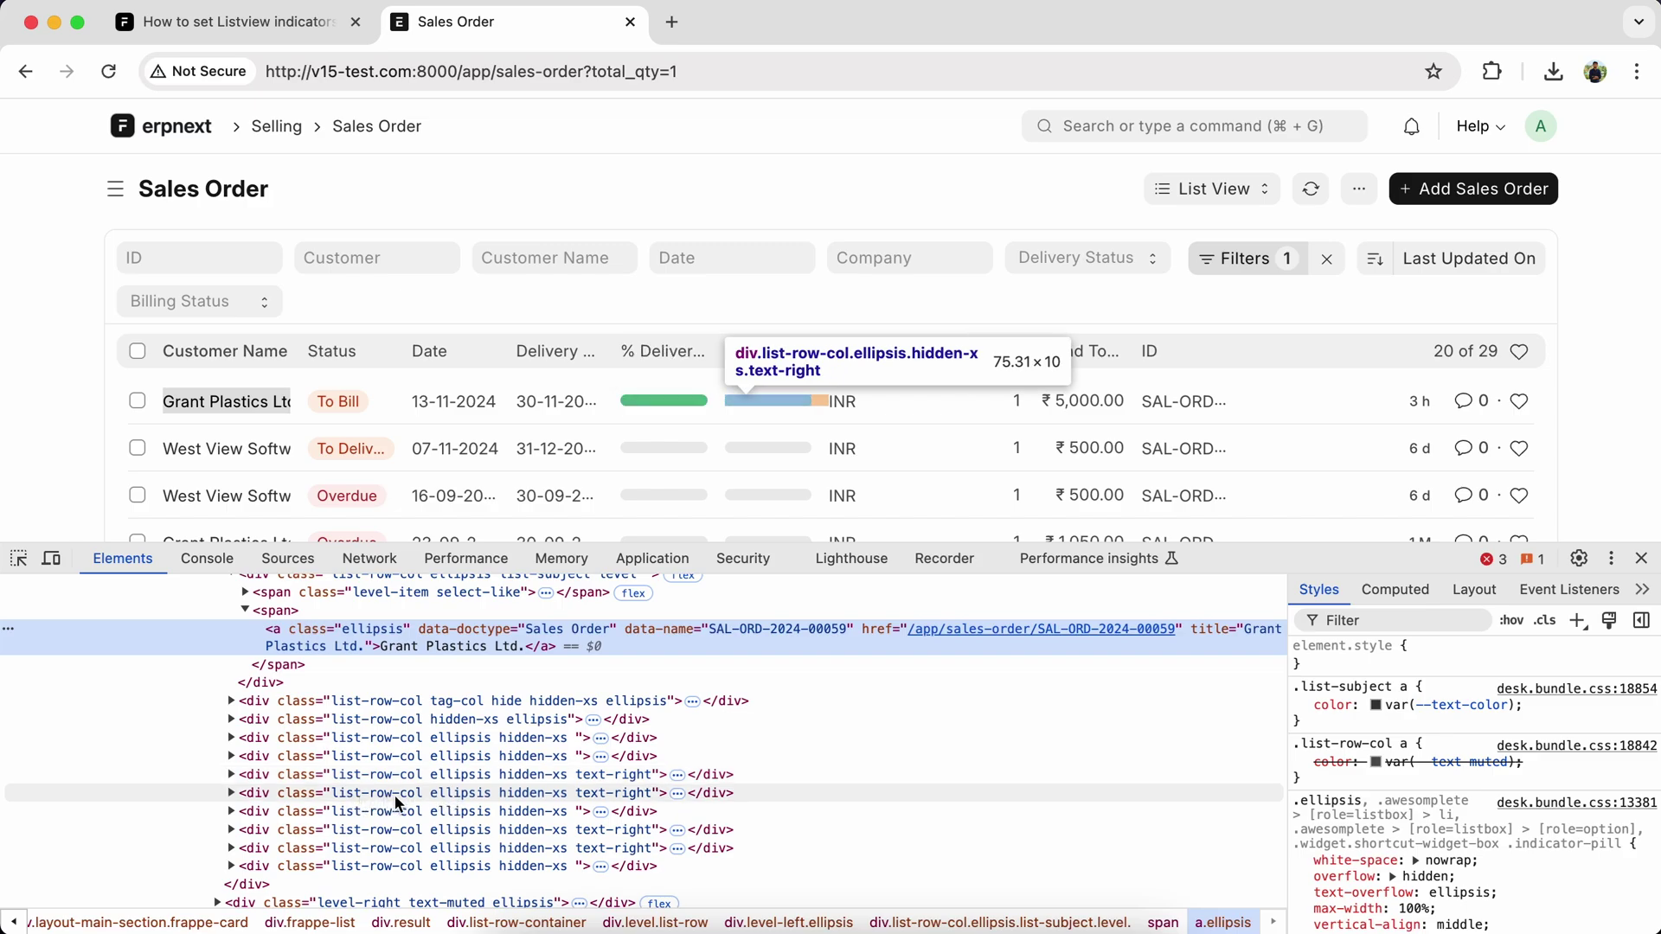
{"action": "left_click", "coordinate": [370, 738]}
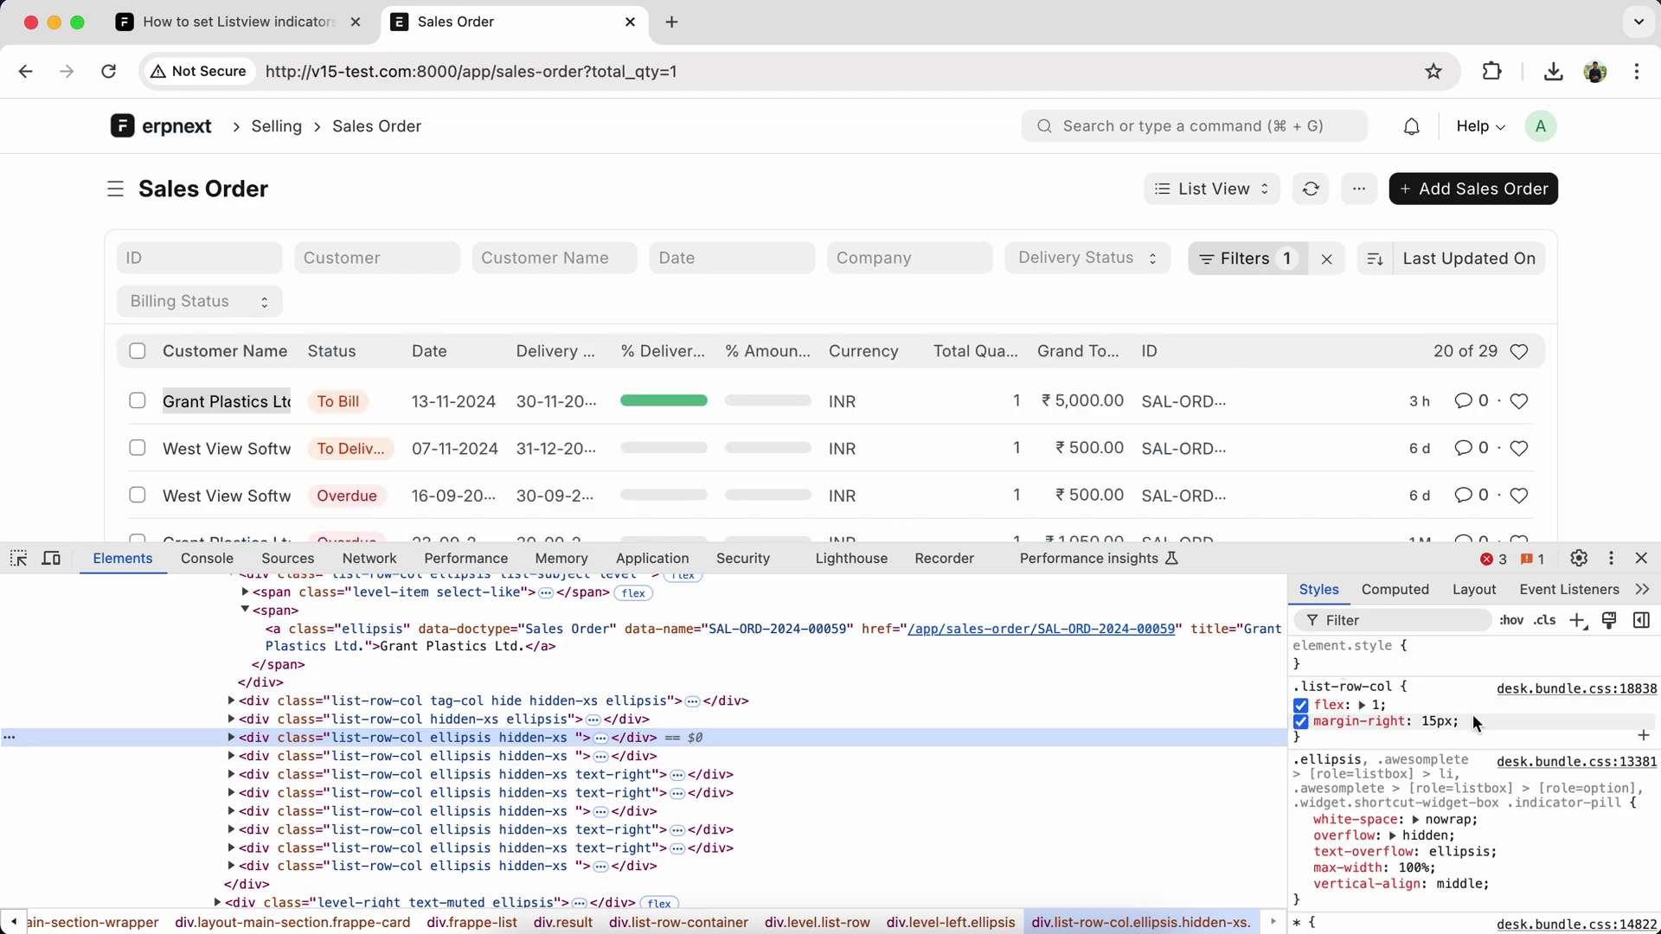
Add min-width: 120px and max-width: 120px to the .list-row-col rule in the Styles pane.
{"action": "left_click", "coordinate": [1474, 720]}
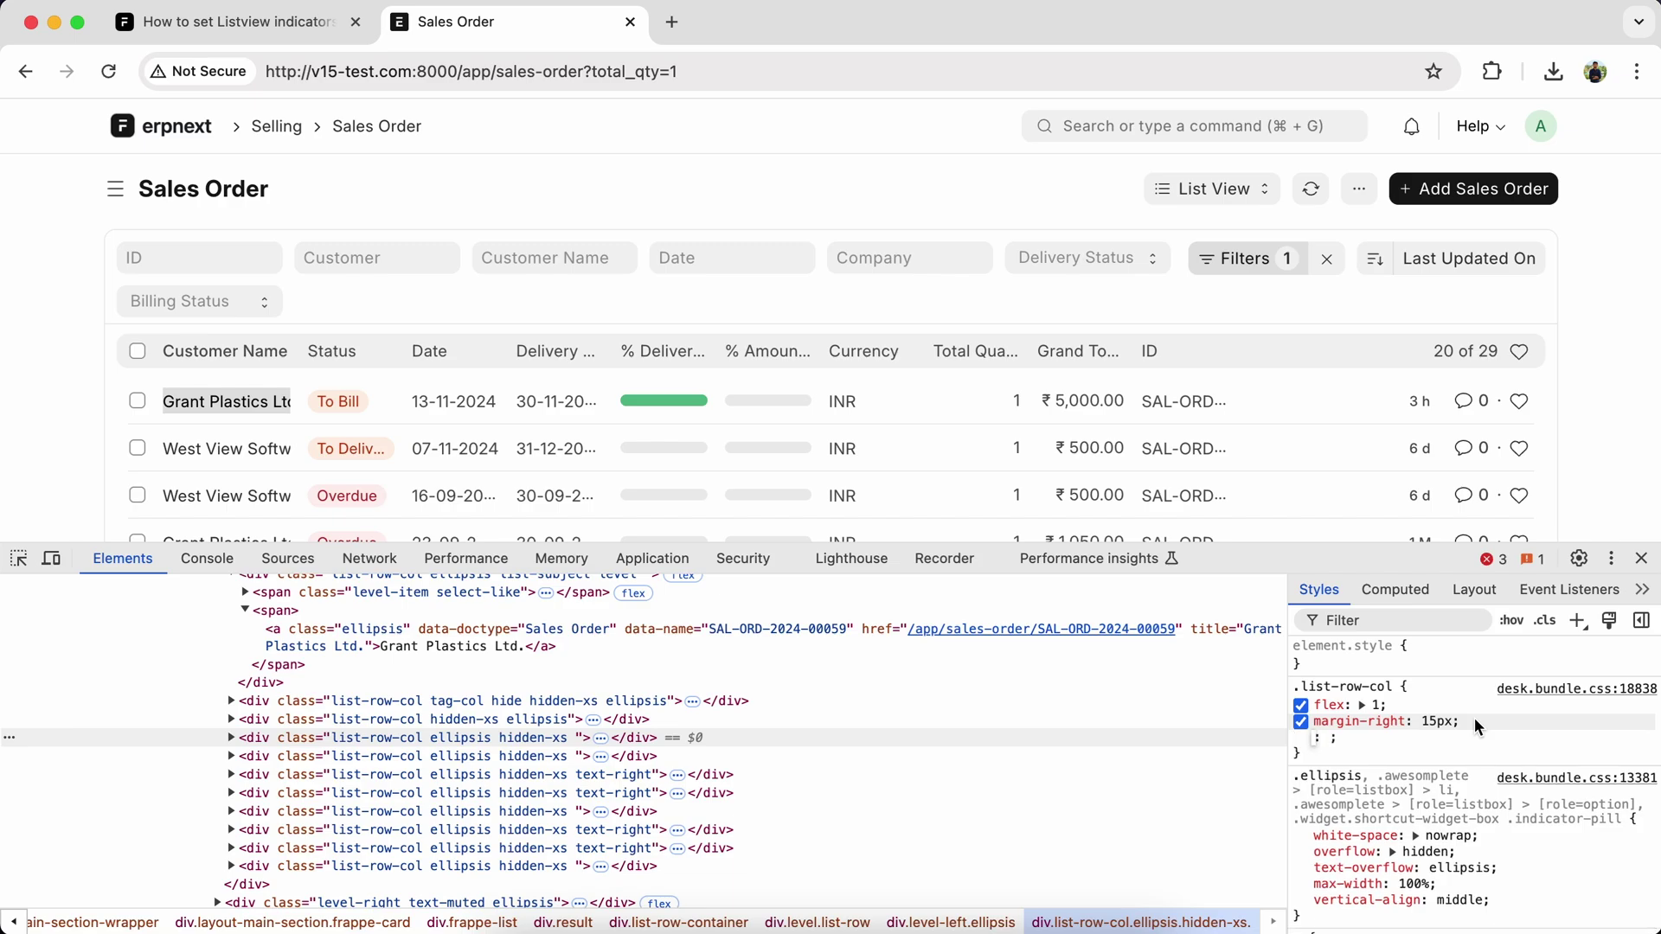
{"action": "type", "text": "ma"}
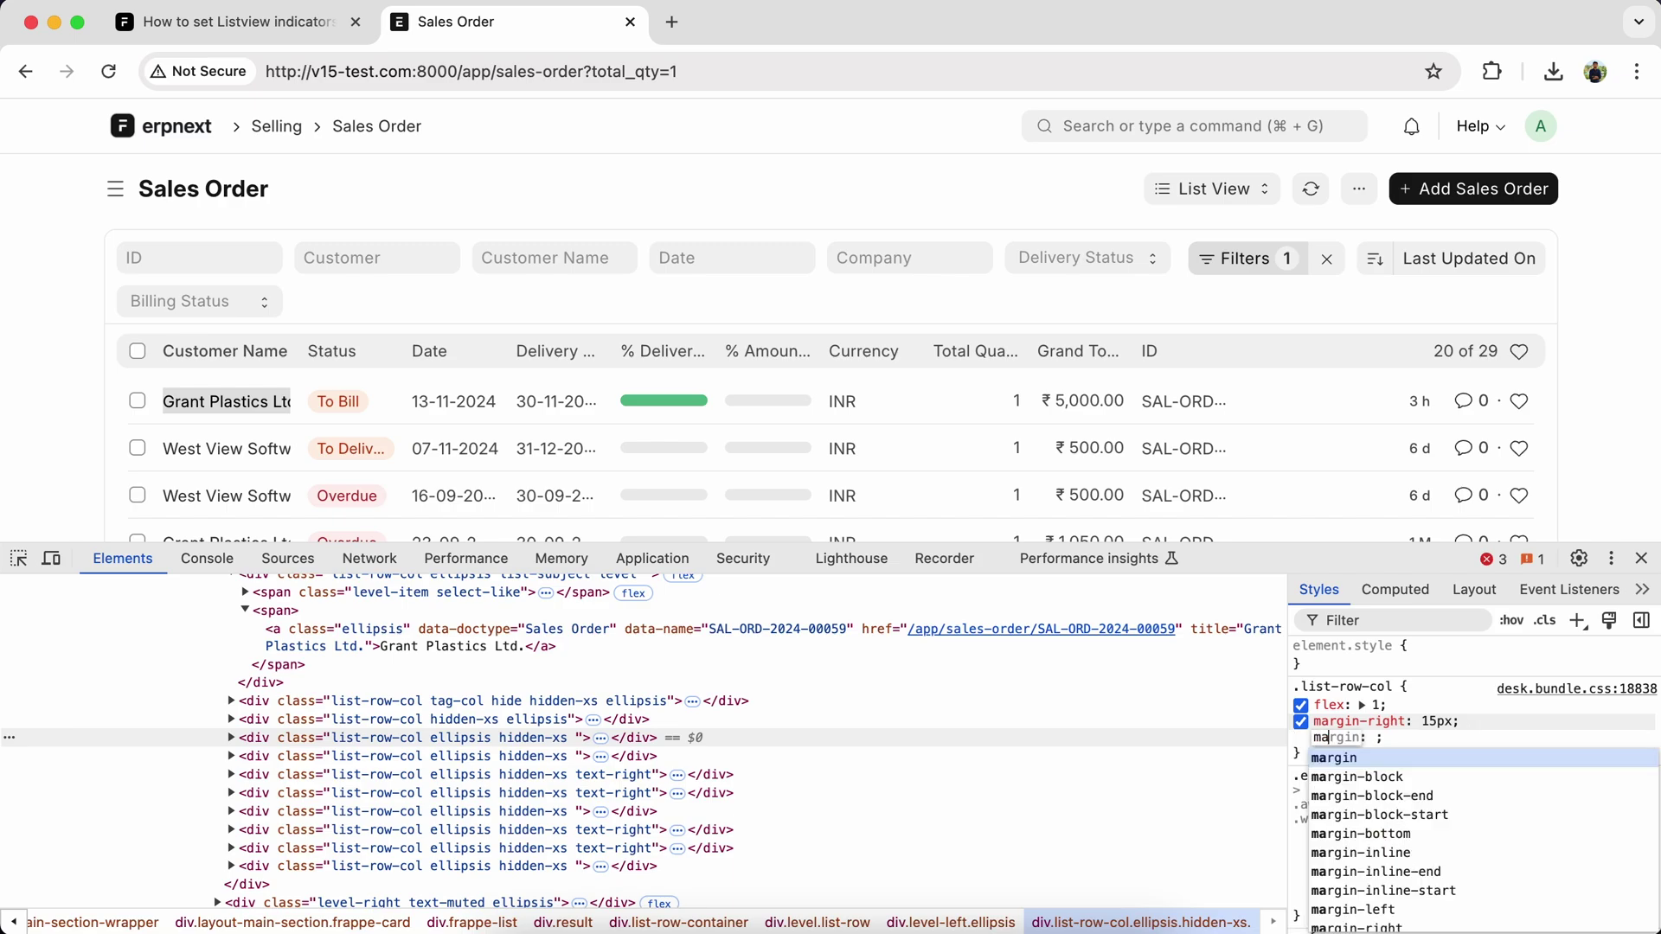
{"action": "type", "text": "x-"}
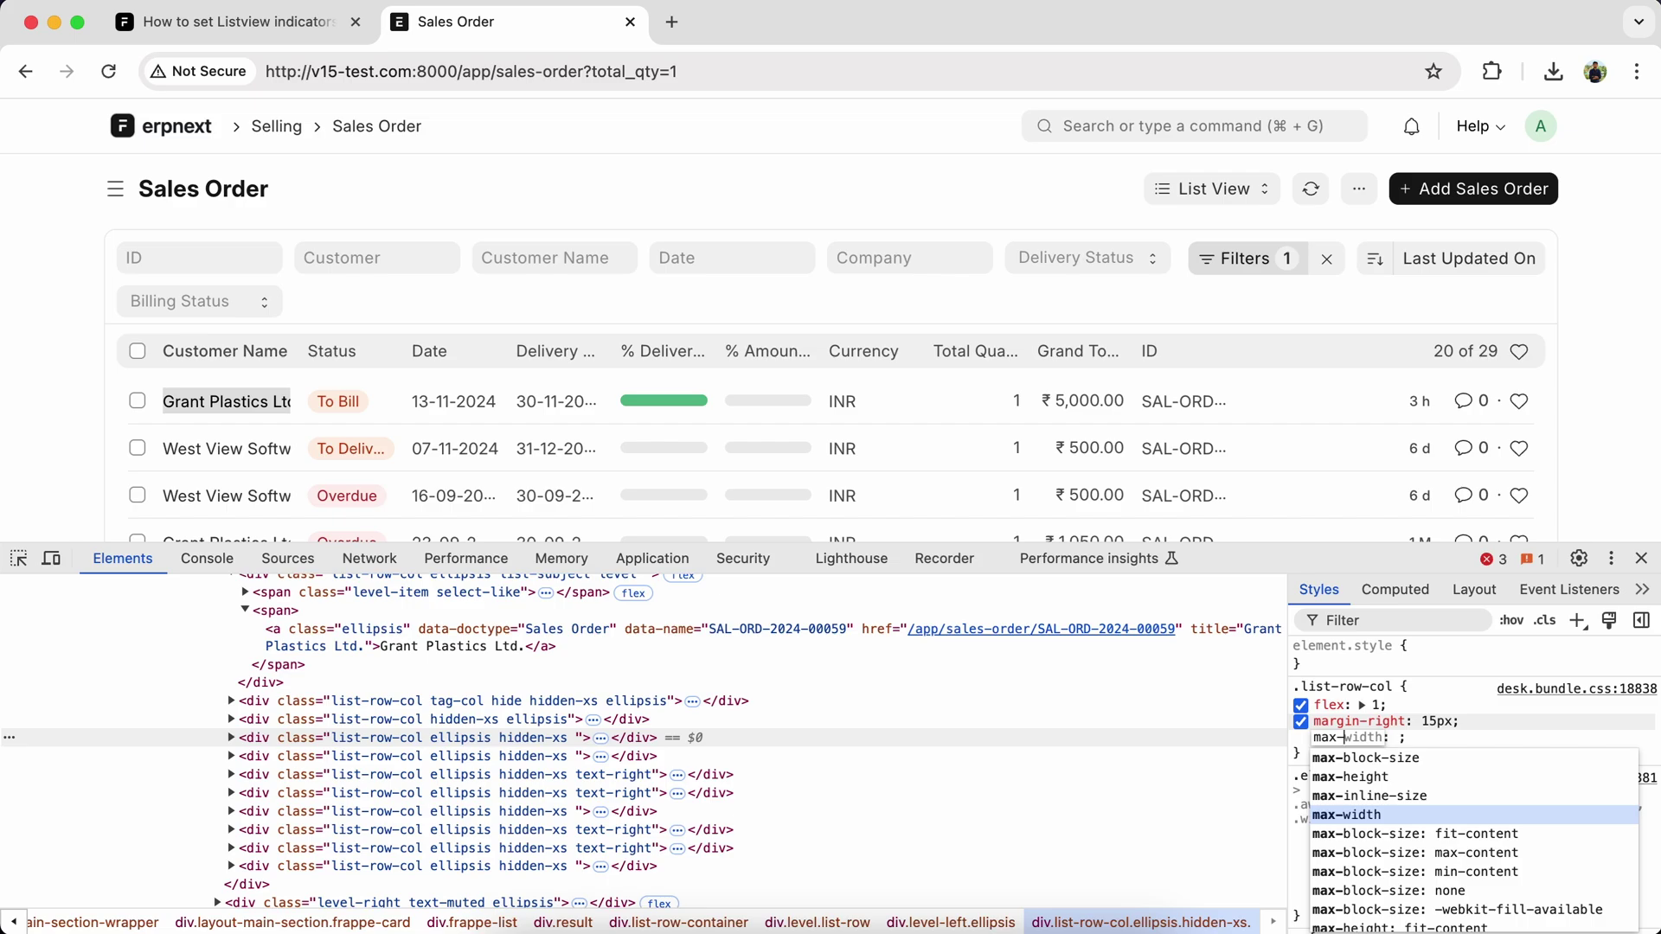
{"action": "key", "text": "BackSpace"}
{"action": "key", "text": "BackSpace"}
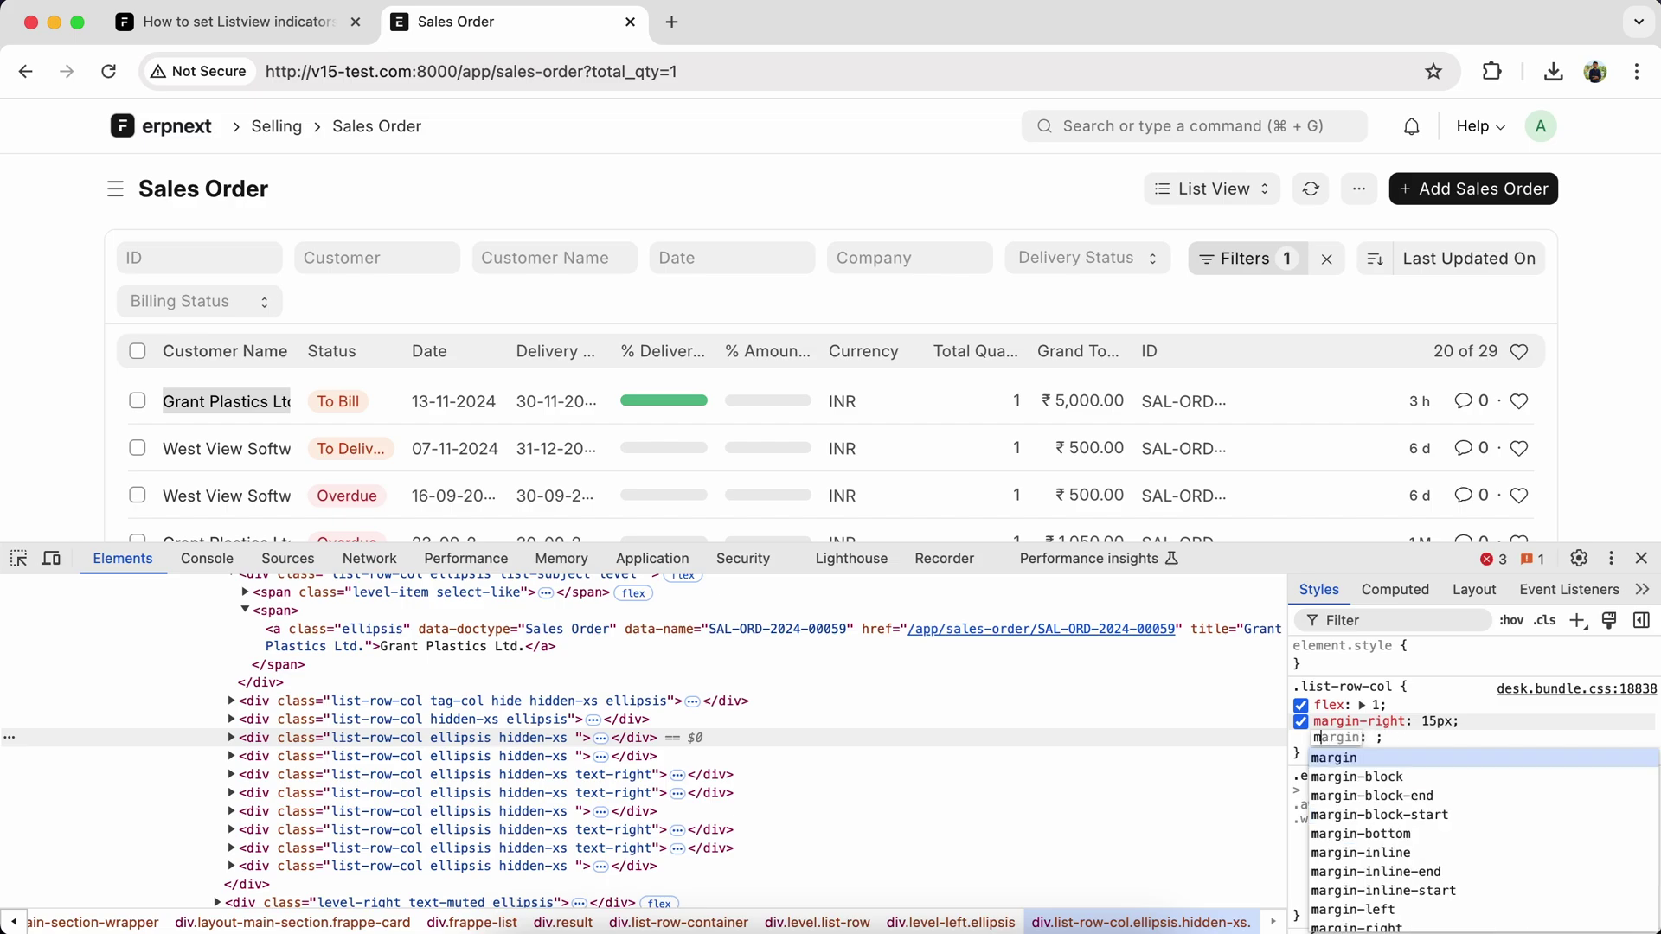
{"action": "type", "text": "in"}
{"action": "key", "text": "Tab"}
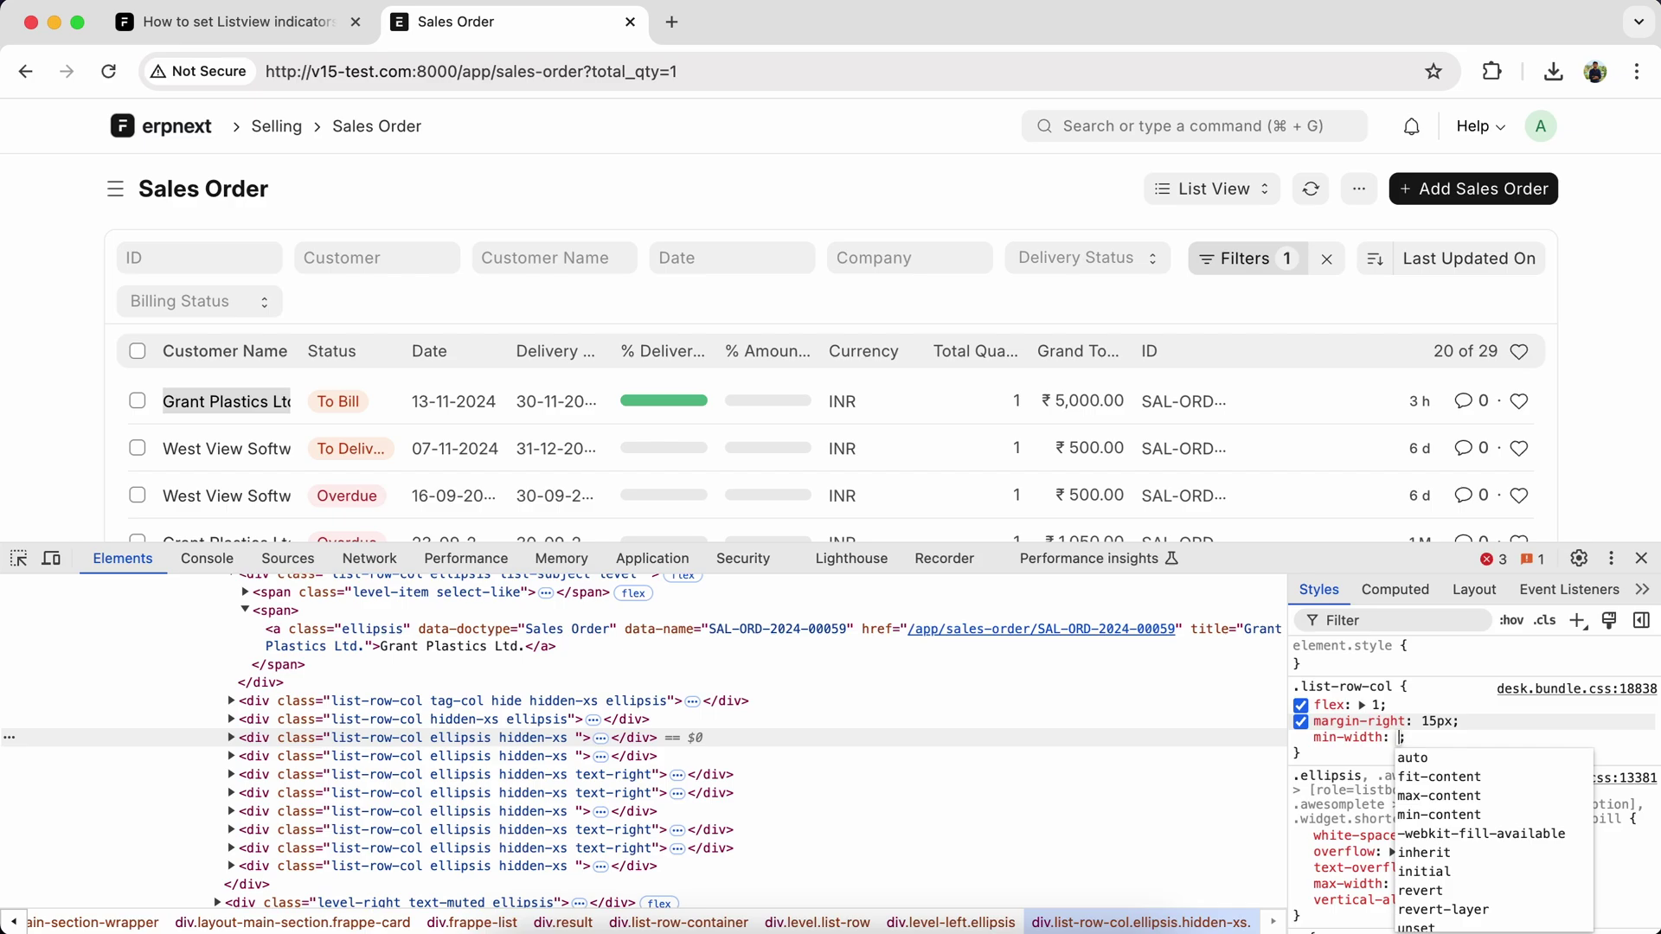
{"action": "type", "text": "120"}
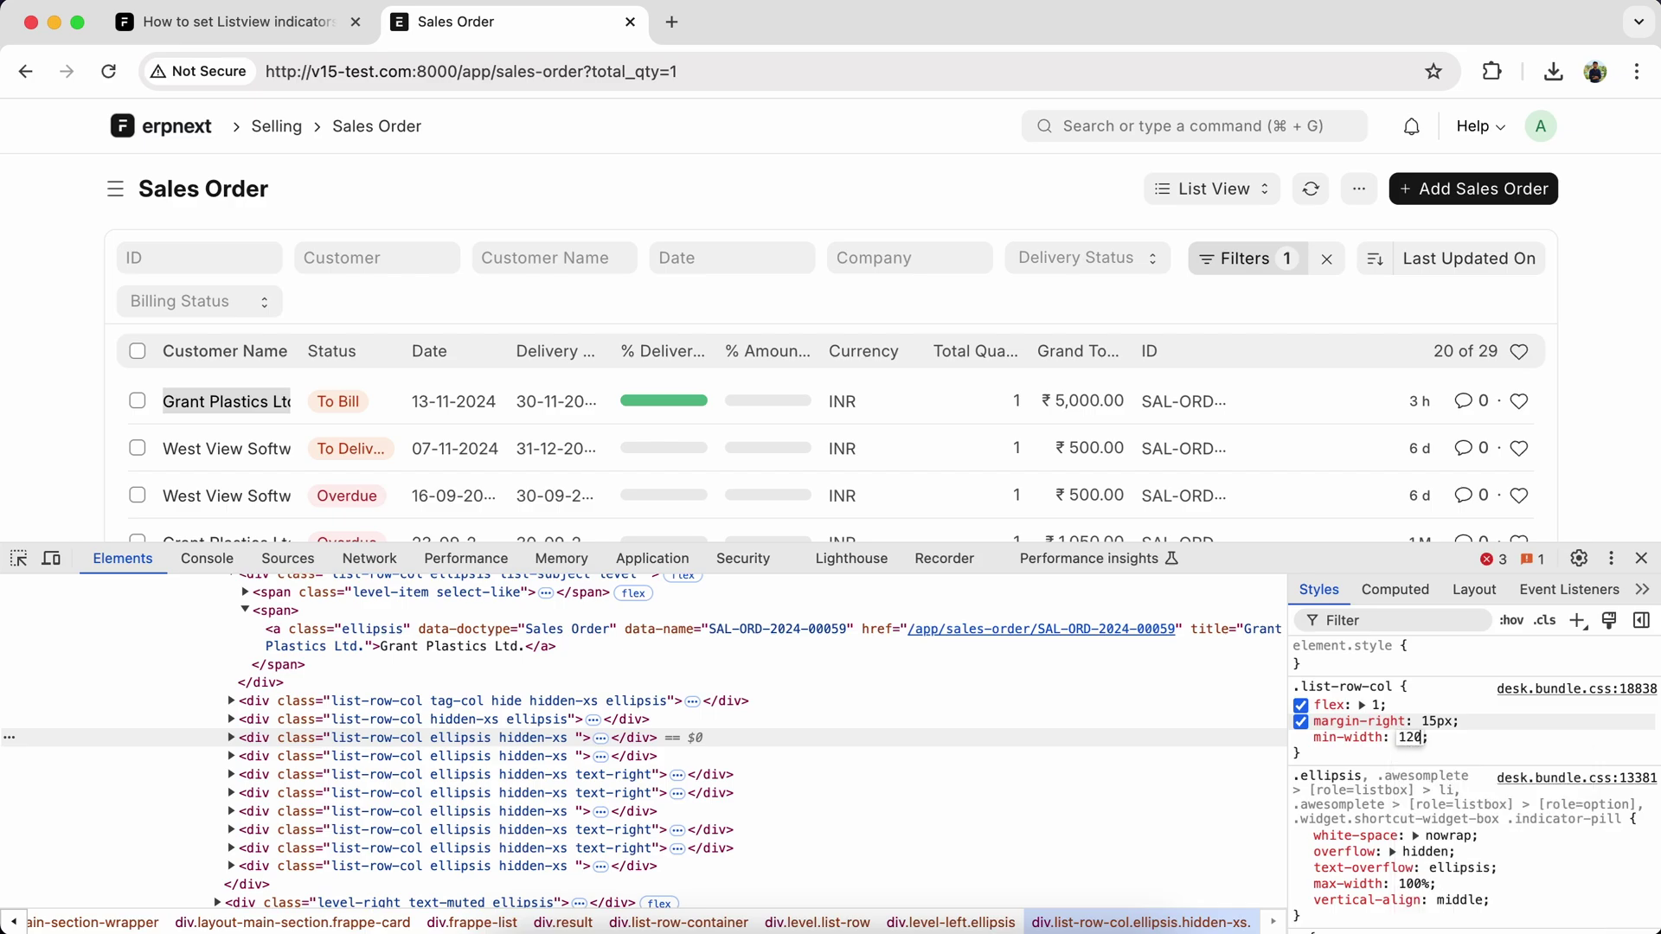
{"action": "type", "text": "px"}
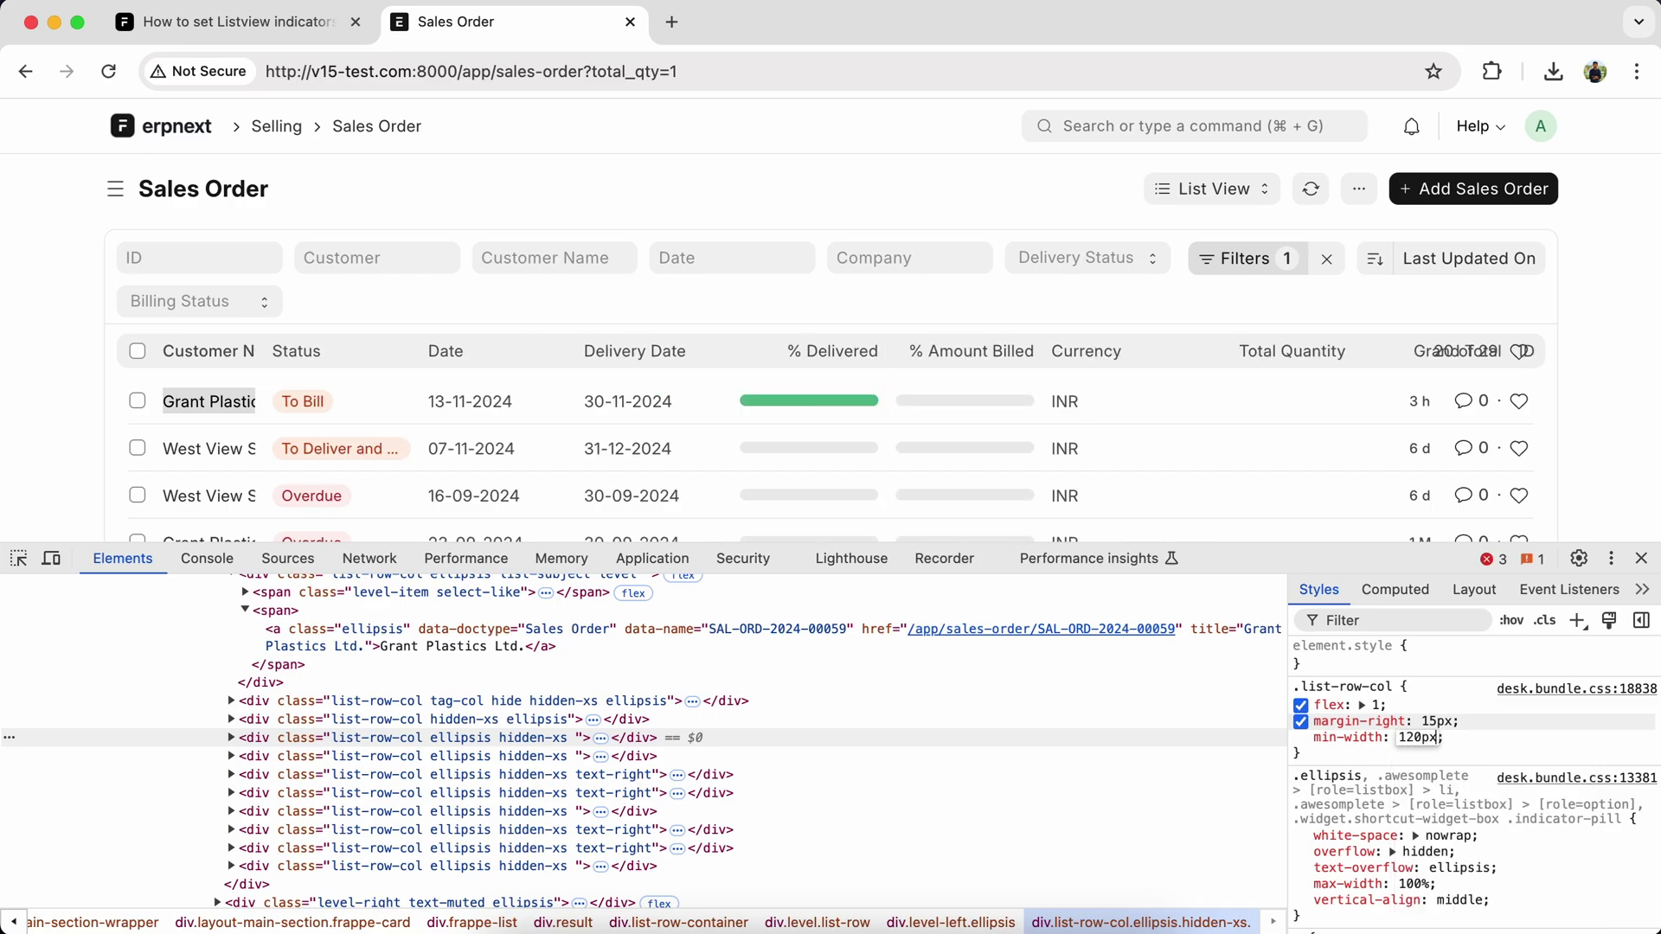
{"action": "key", "text": "Return"}
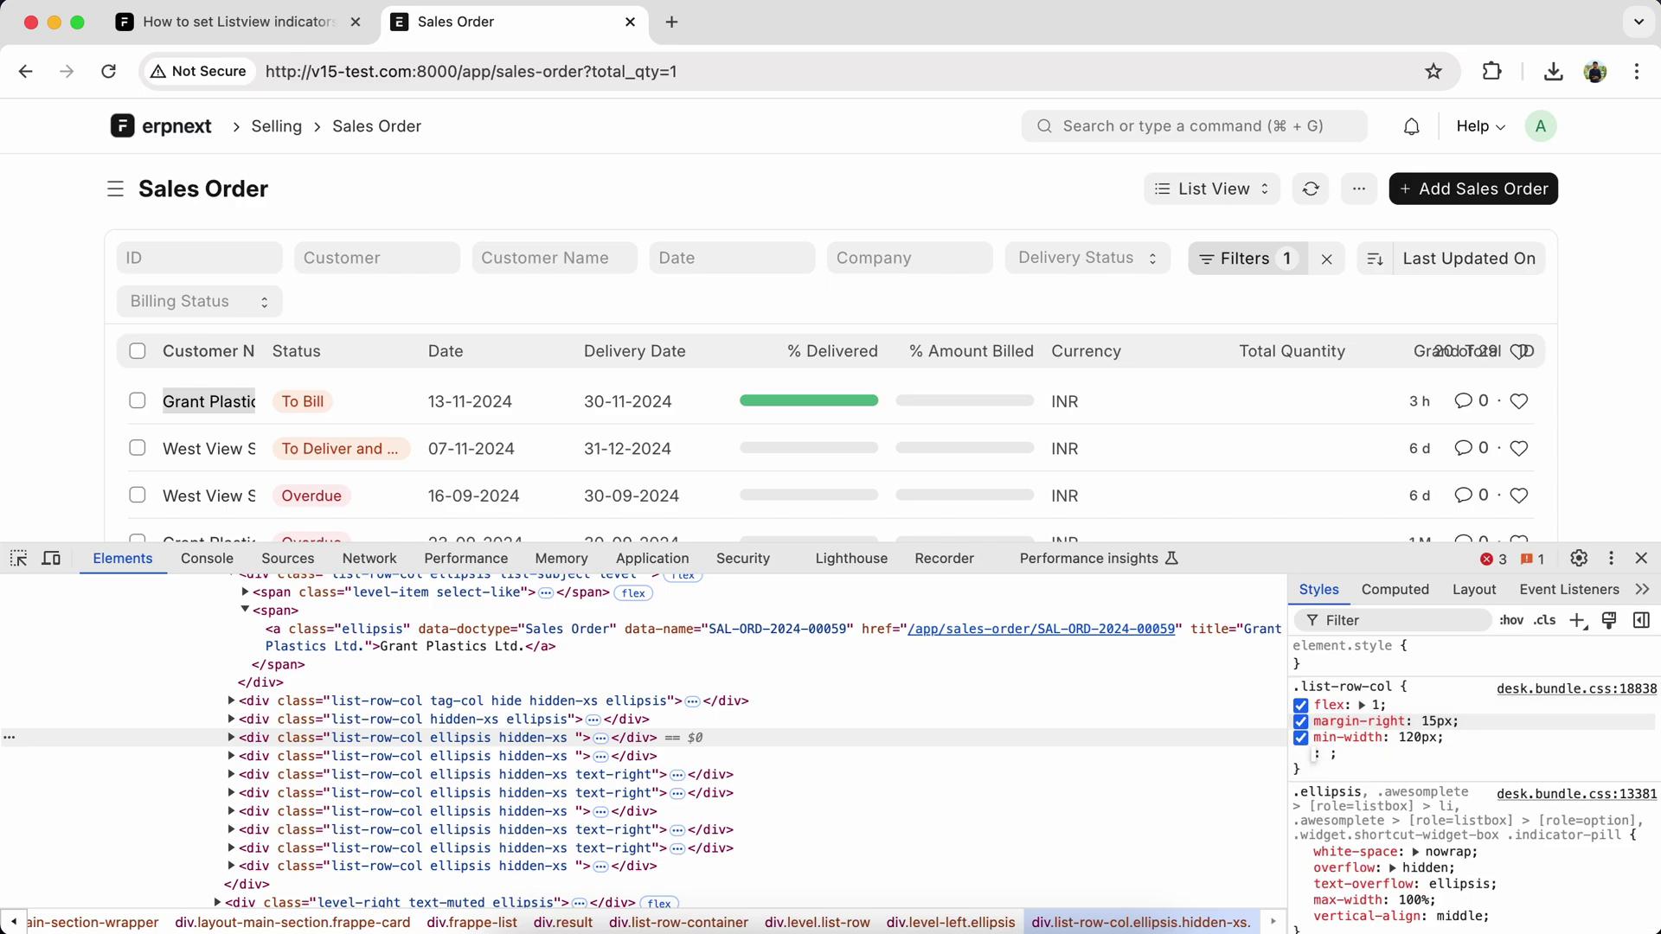
{"action": "type", "text": "max-"}
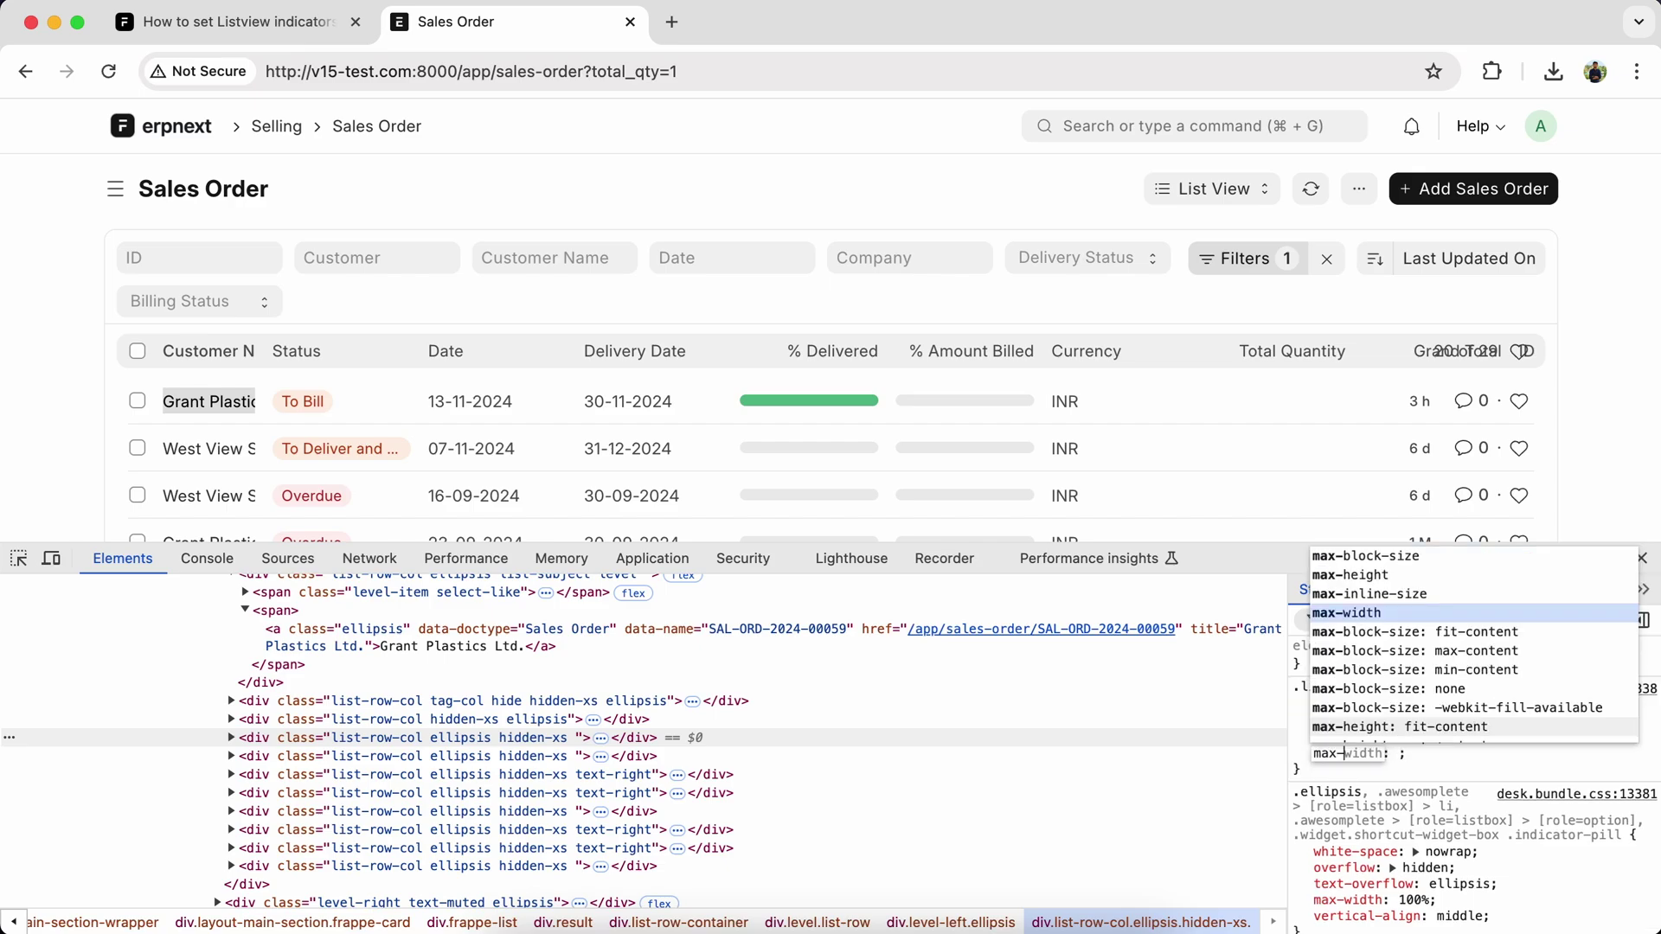
{"action": "key", "text": "Tab"}
{"action": "type", "text": "12"}
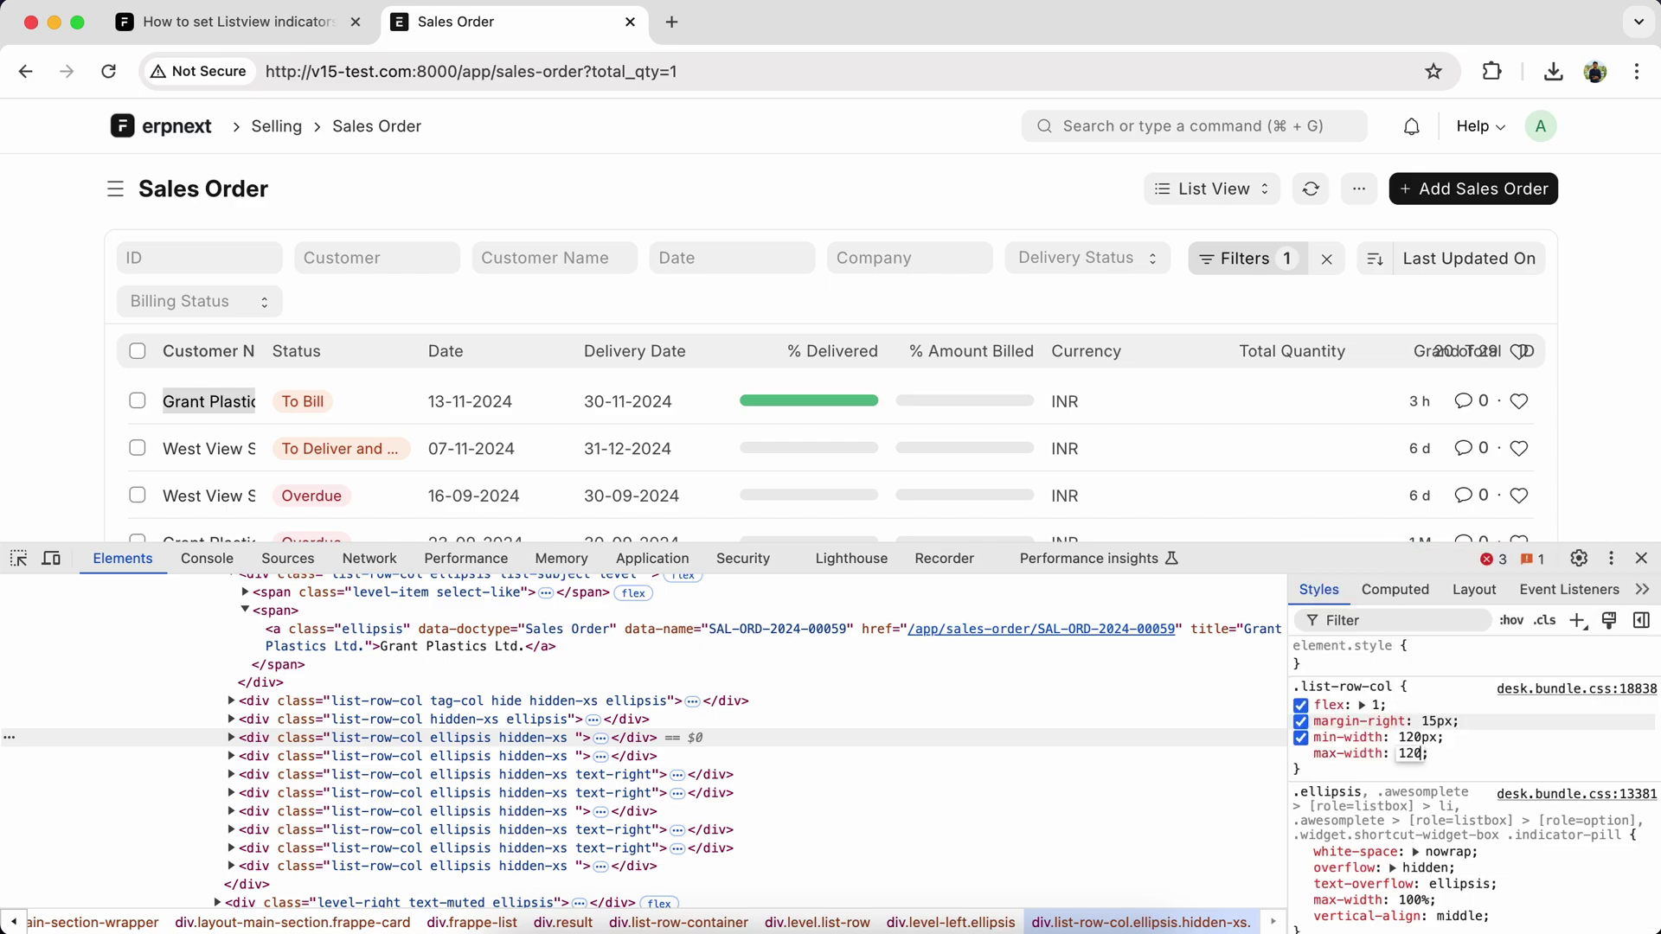
{"action": "key", "text": "Return"}
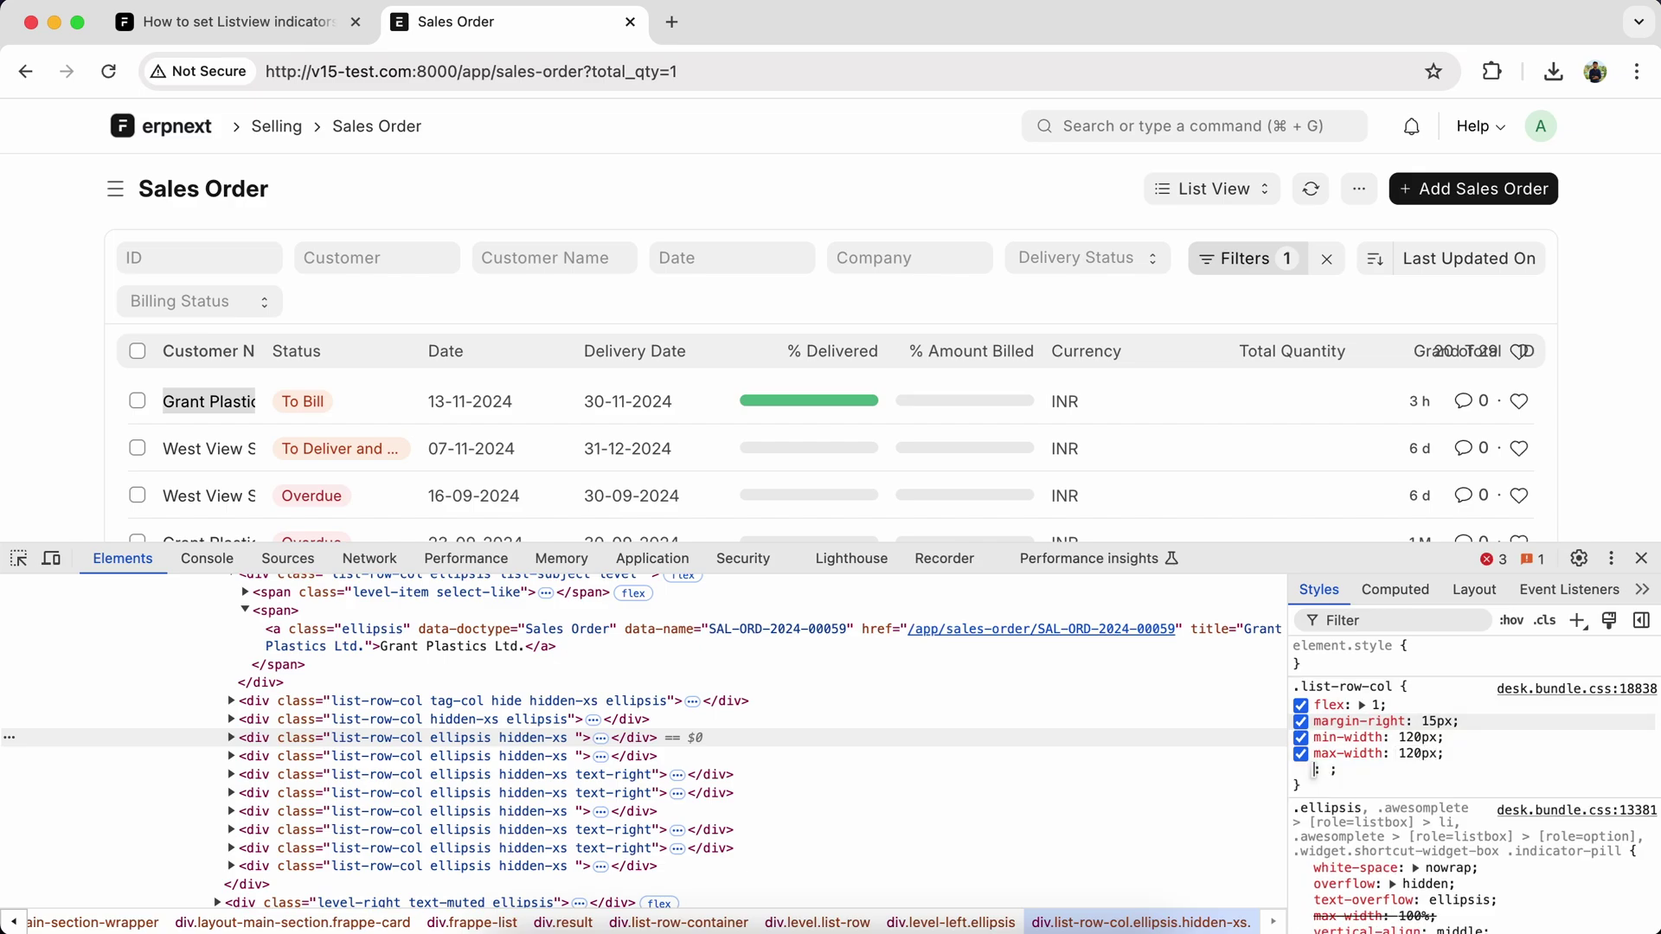
{"action": "scroll", "coordinate": [543, 330], "scroll_direction": "down", "scroll_amount": 2}
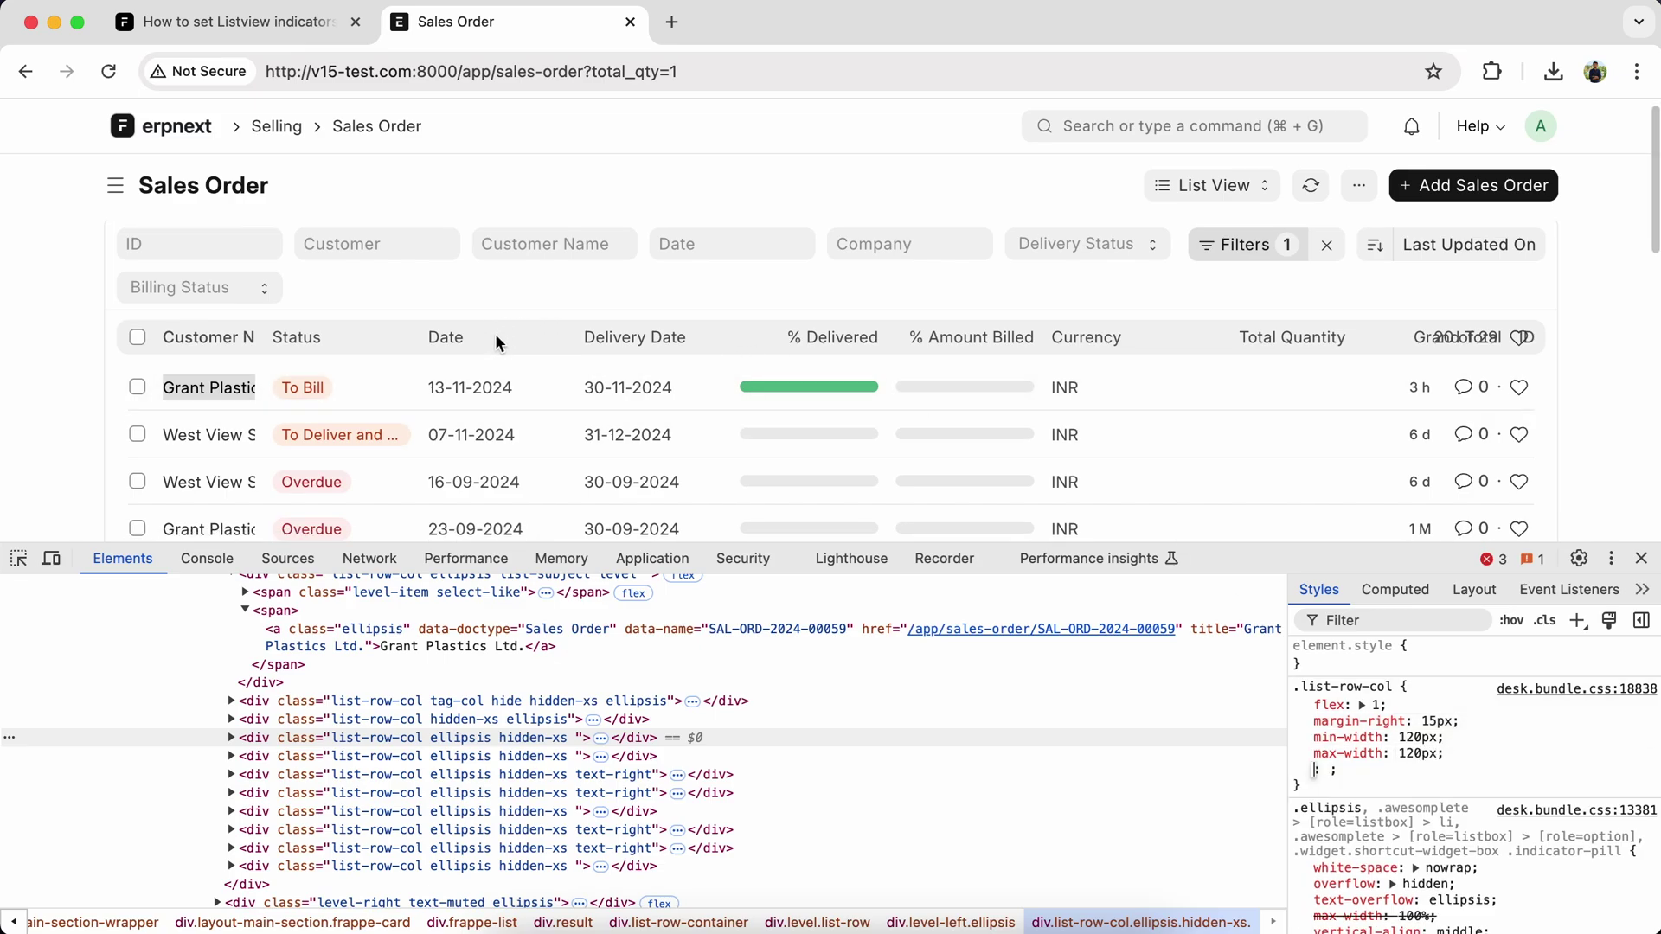
{"action": "scroll", "coordinate": [519, 333], "scroll_direction": "down", "scroll_amount": 3}
{"action": "scroll", "coordinate": [650, 325], "scroll_direction": "down", "scroll_amount": 1}
{"action": "scroll", "coordinate": [744, 314], "scroll_direction": "up", "scroll_amount": 5}
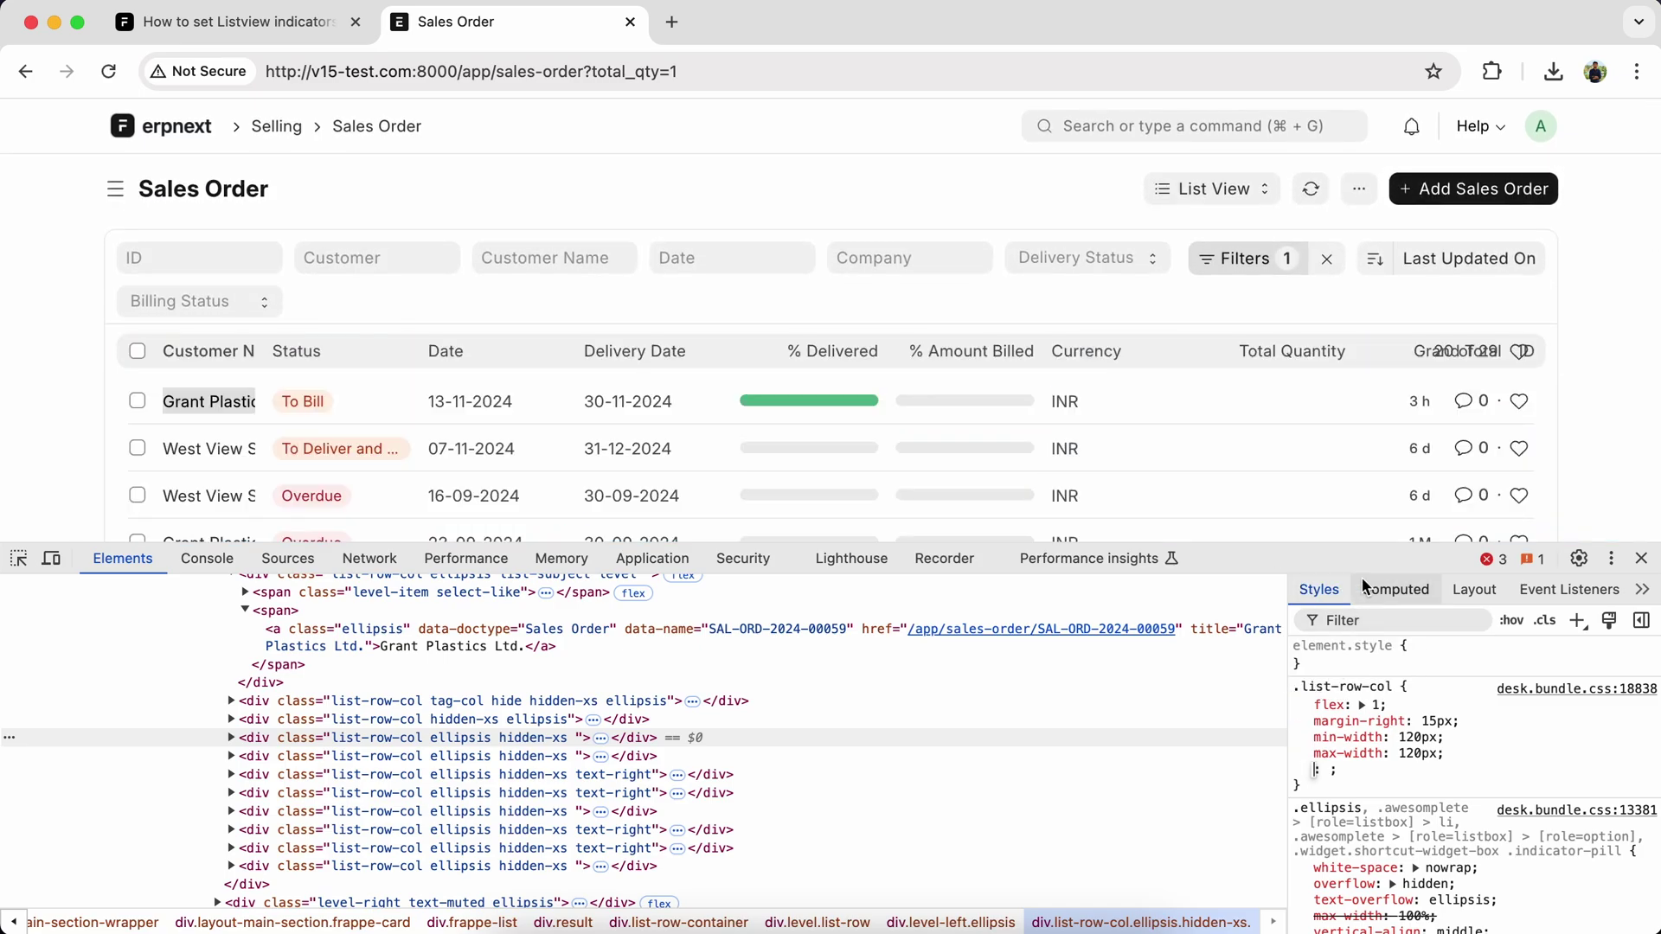
{"action": "left_click", "coordinate": [1330, 686]}
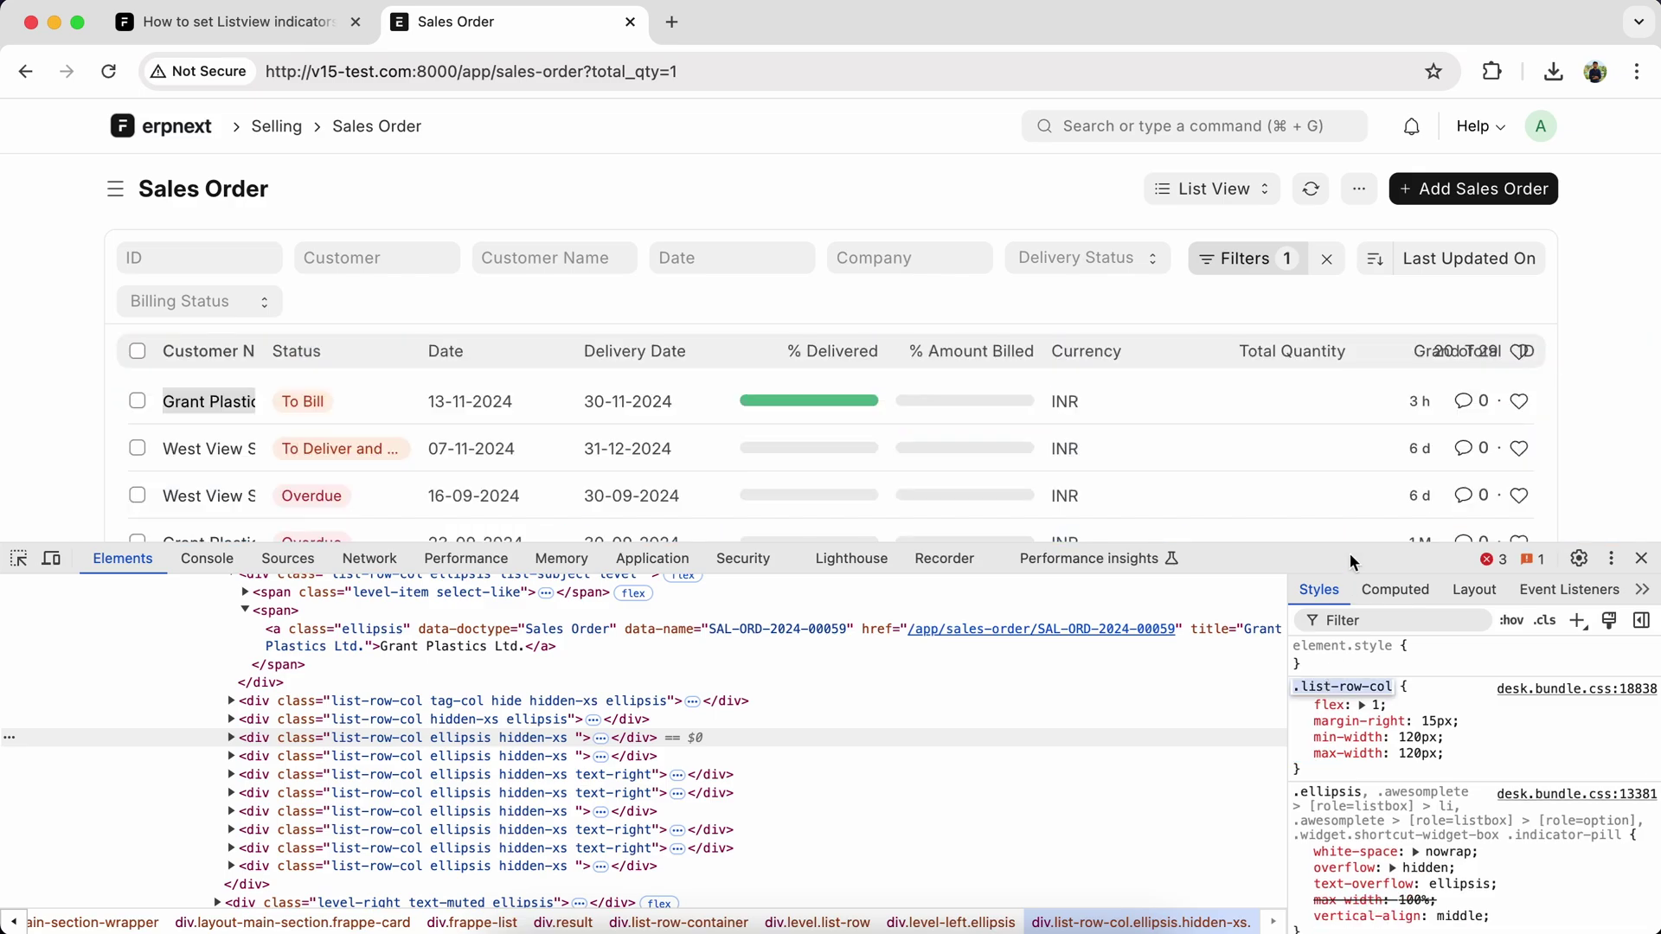
Open the Client Script list in a new tab and start a new client script.
{"action": "left_click", "coordinate": [1154, 125]}
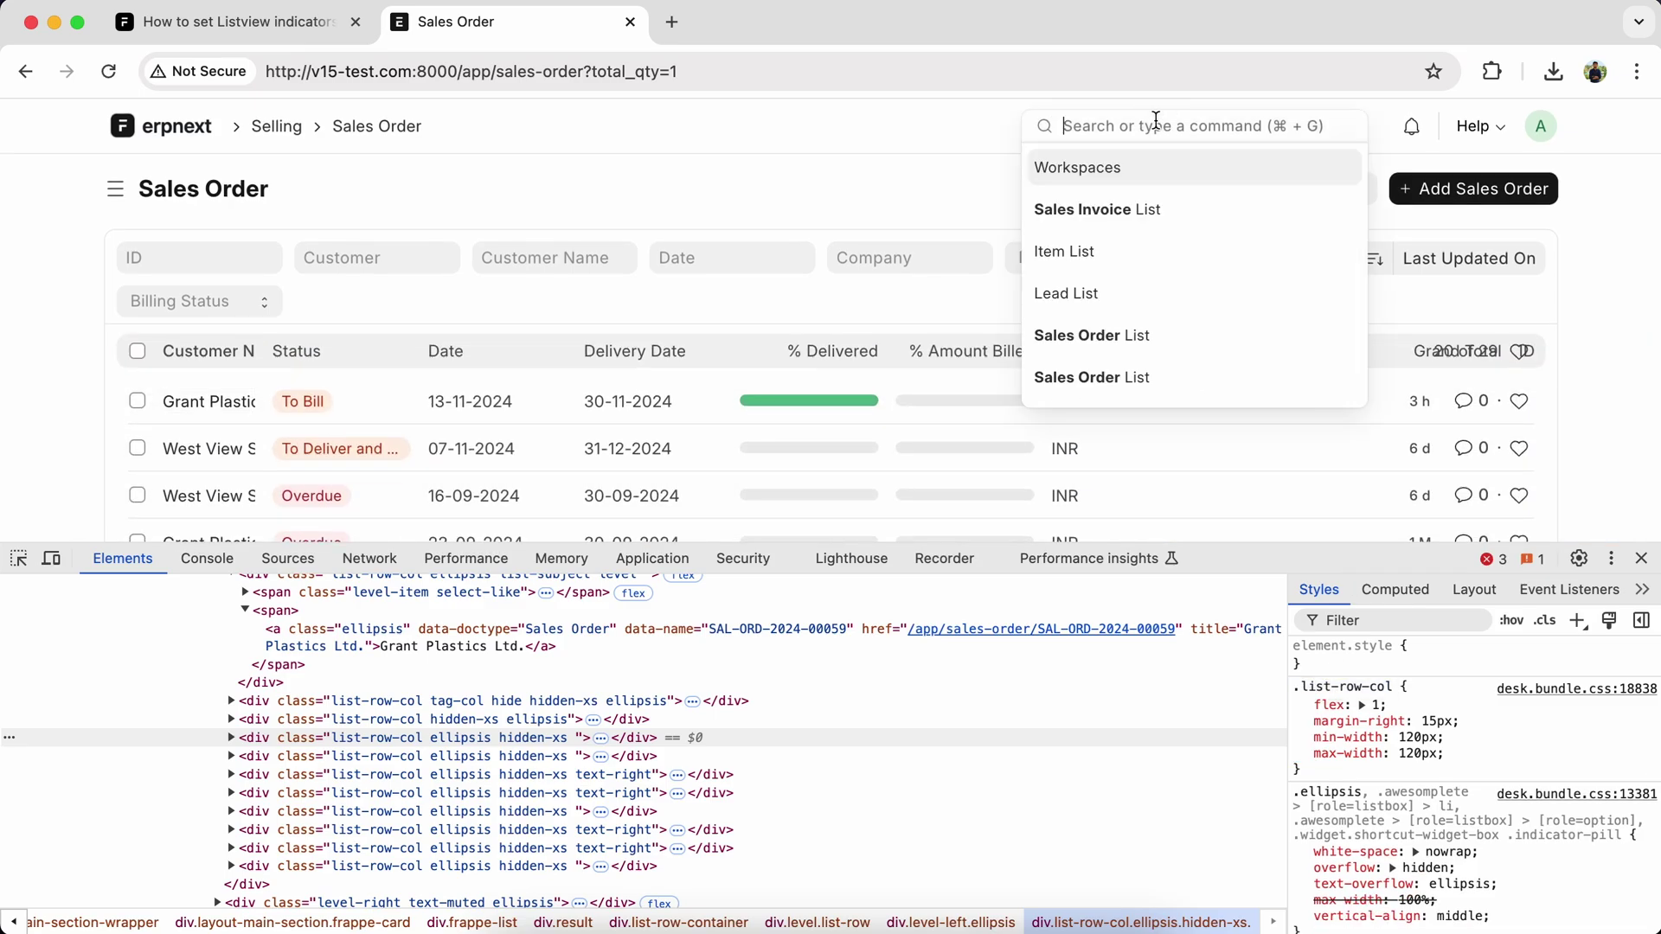
{"action": "type", "text": "client sc"}
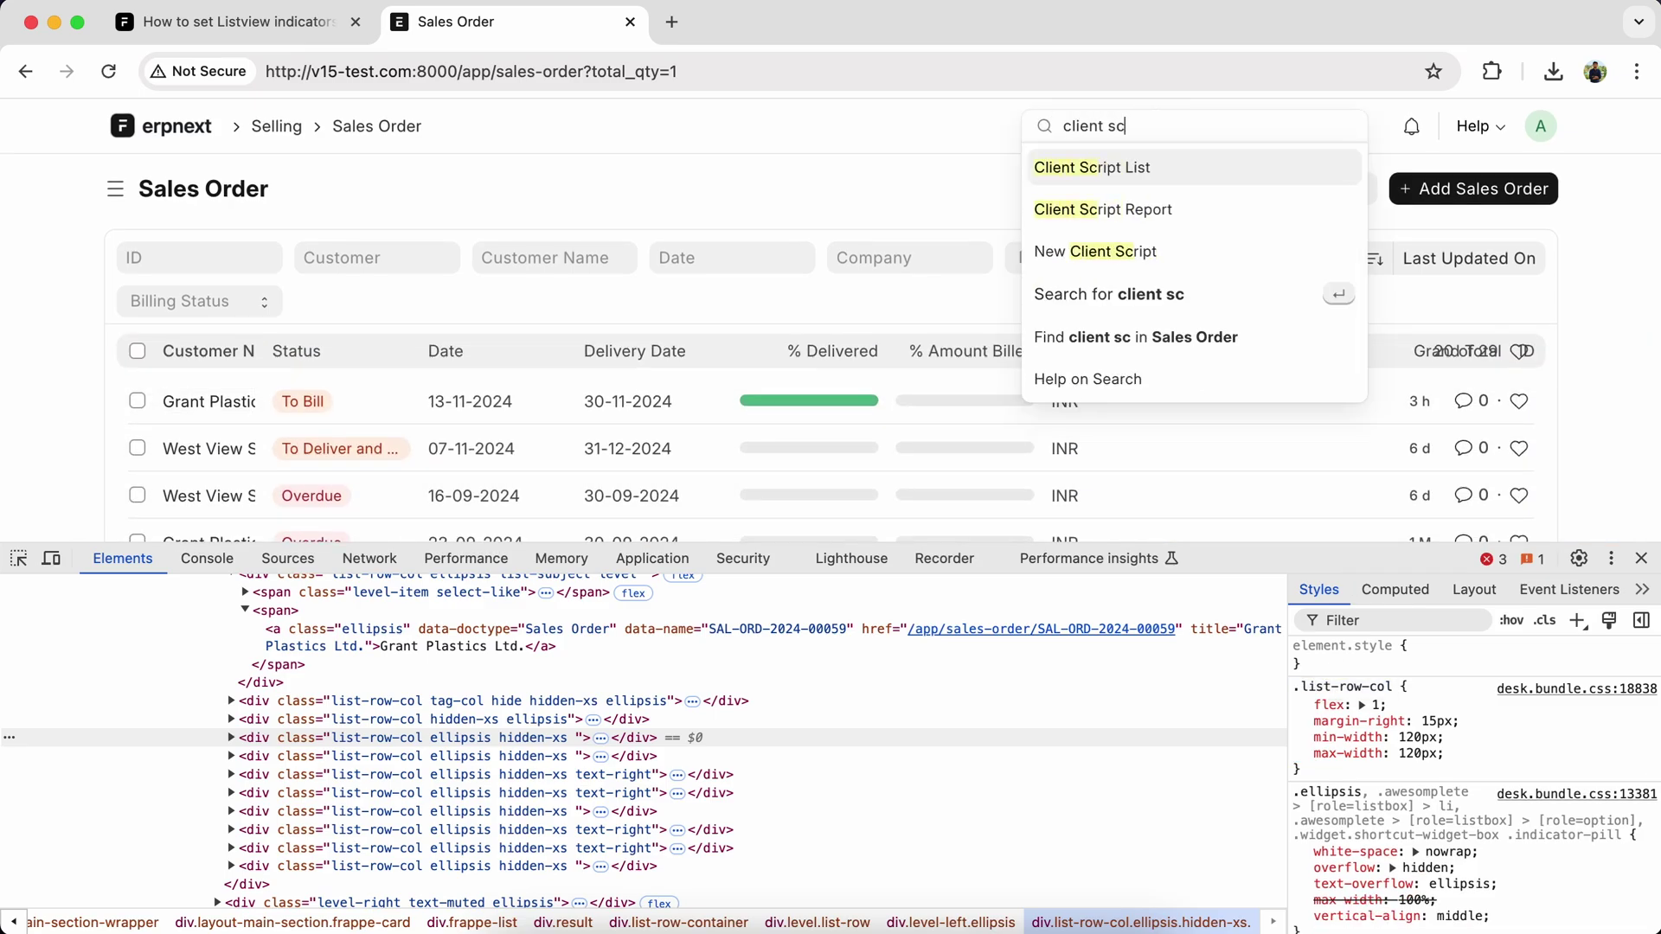
{"action": "key", "text": "ctrl+Return"}
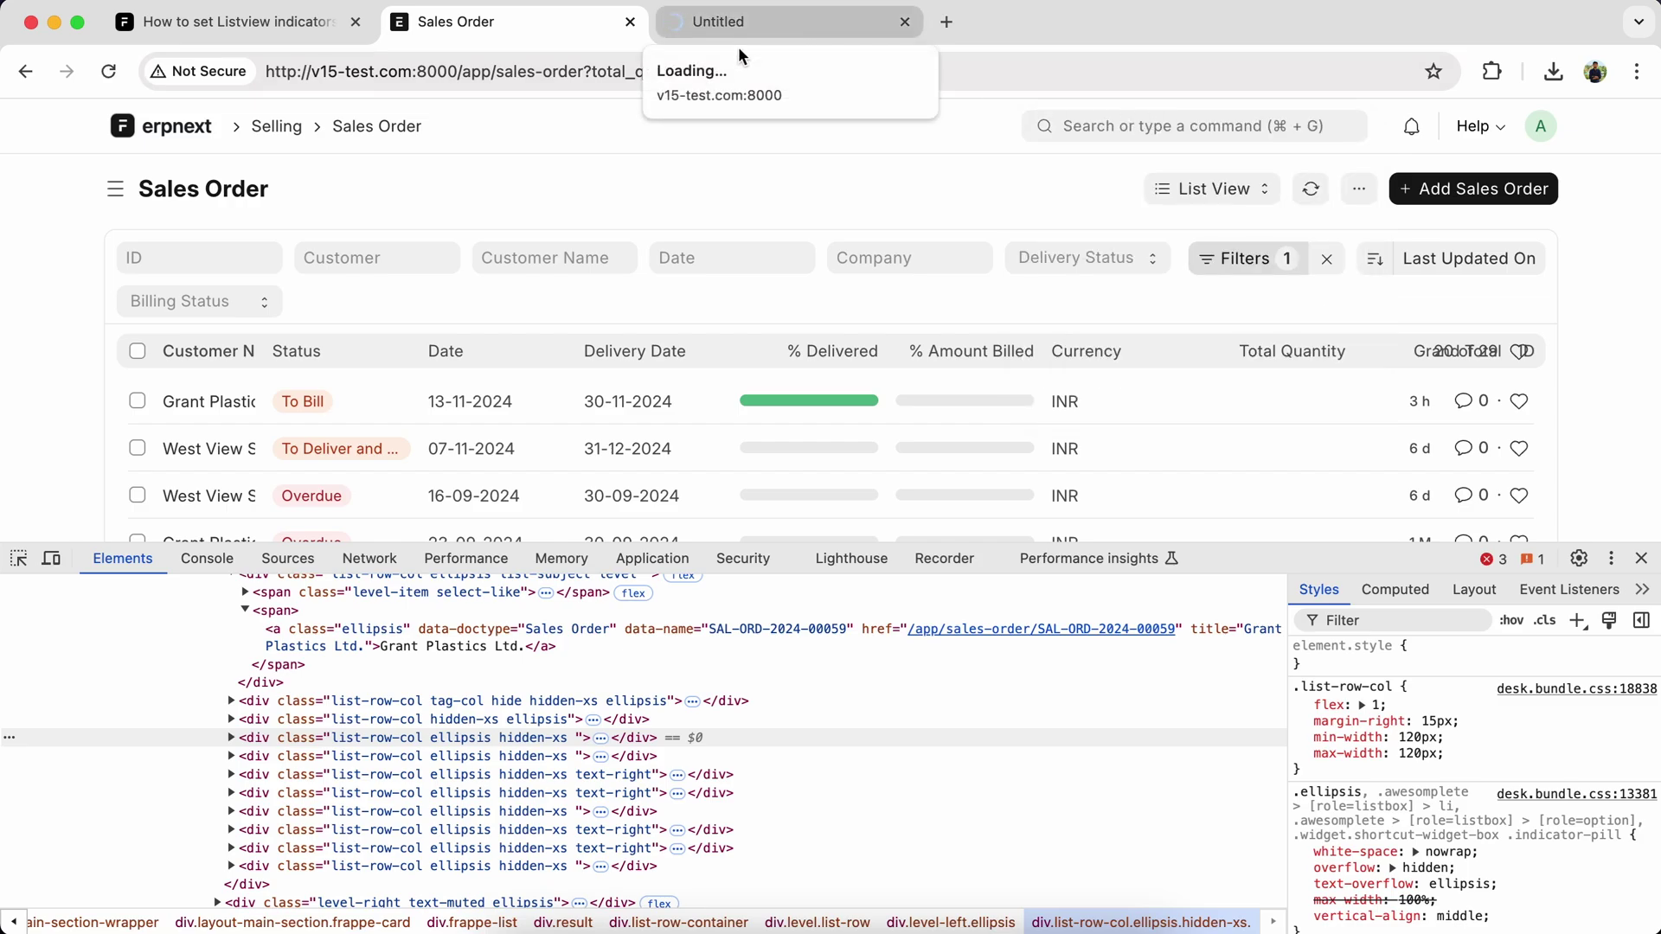
{"action": "scroll", "coordinate": [707, 718], "scroll_direction": "up", "scroll_amount": 1}
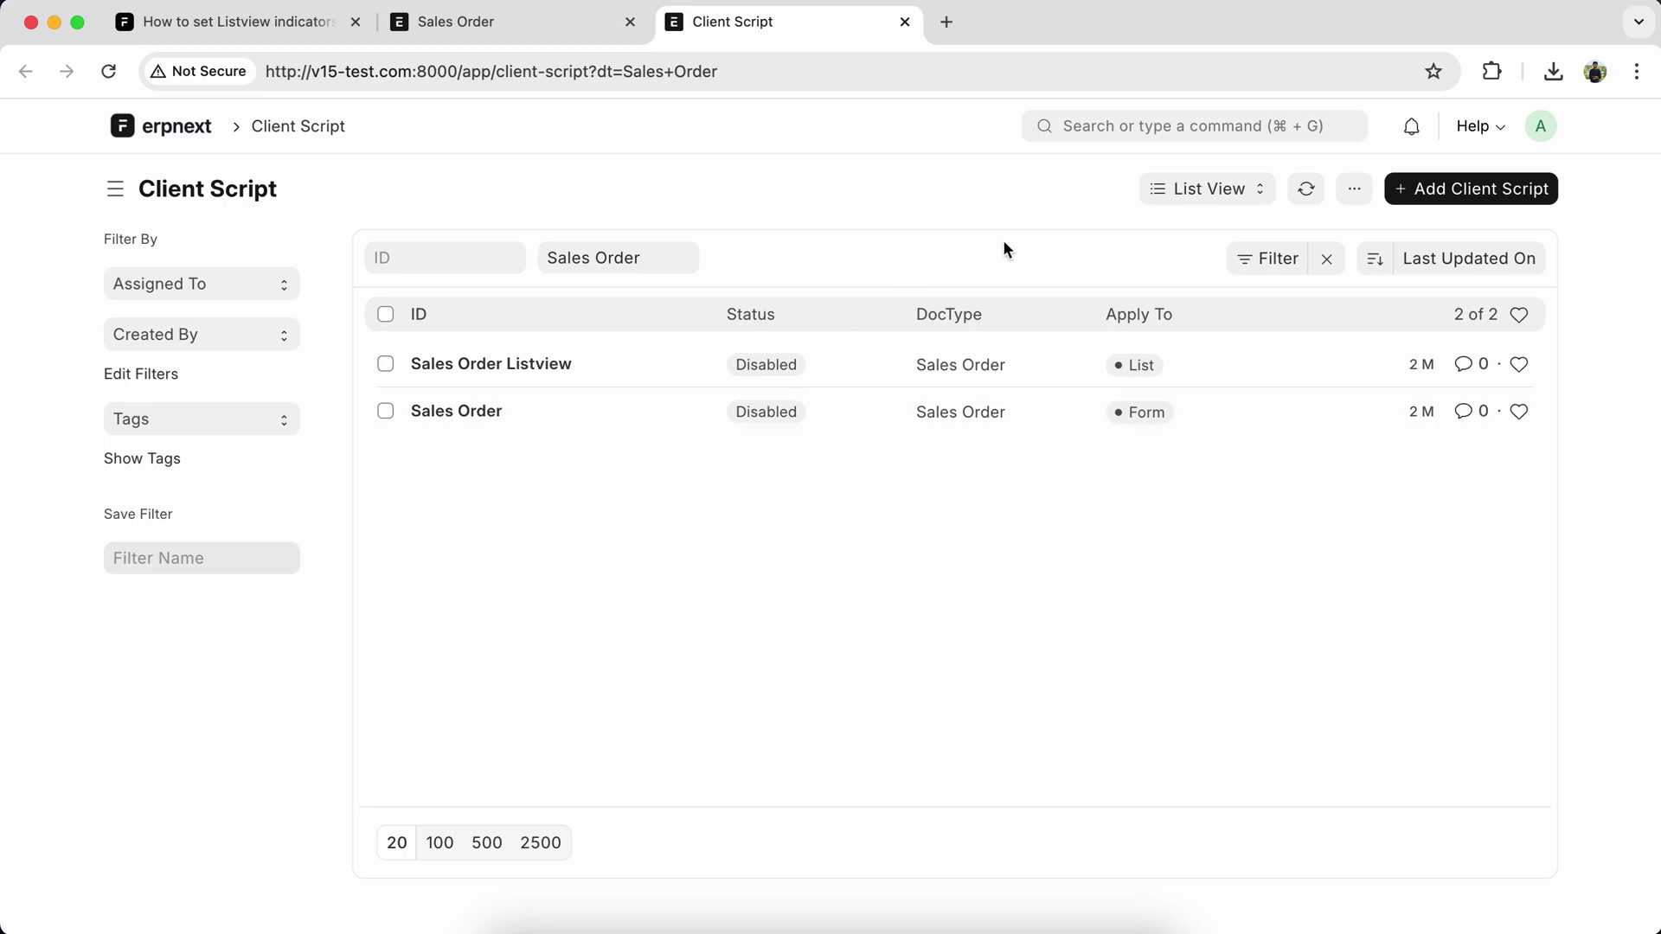
{"action": "left_click", "coordinate": [1428, 188]}
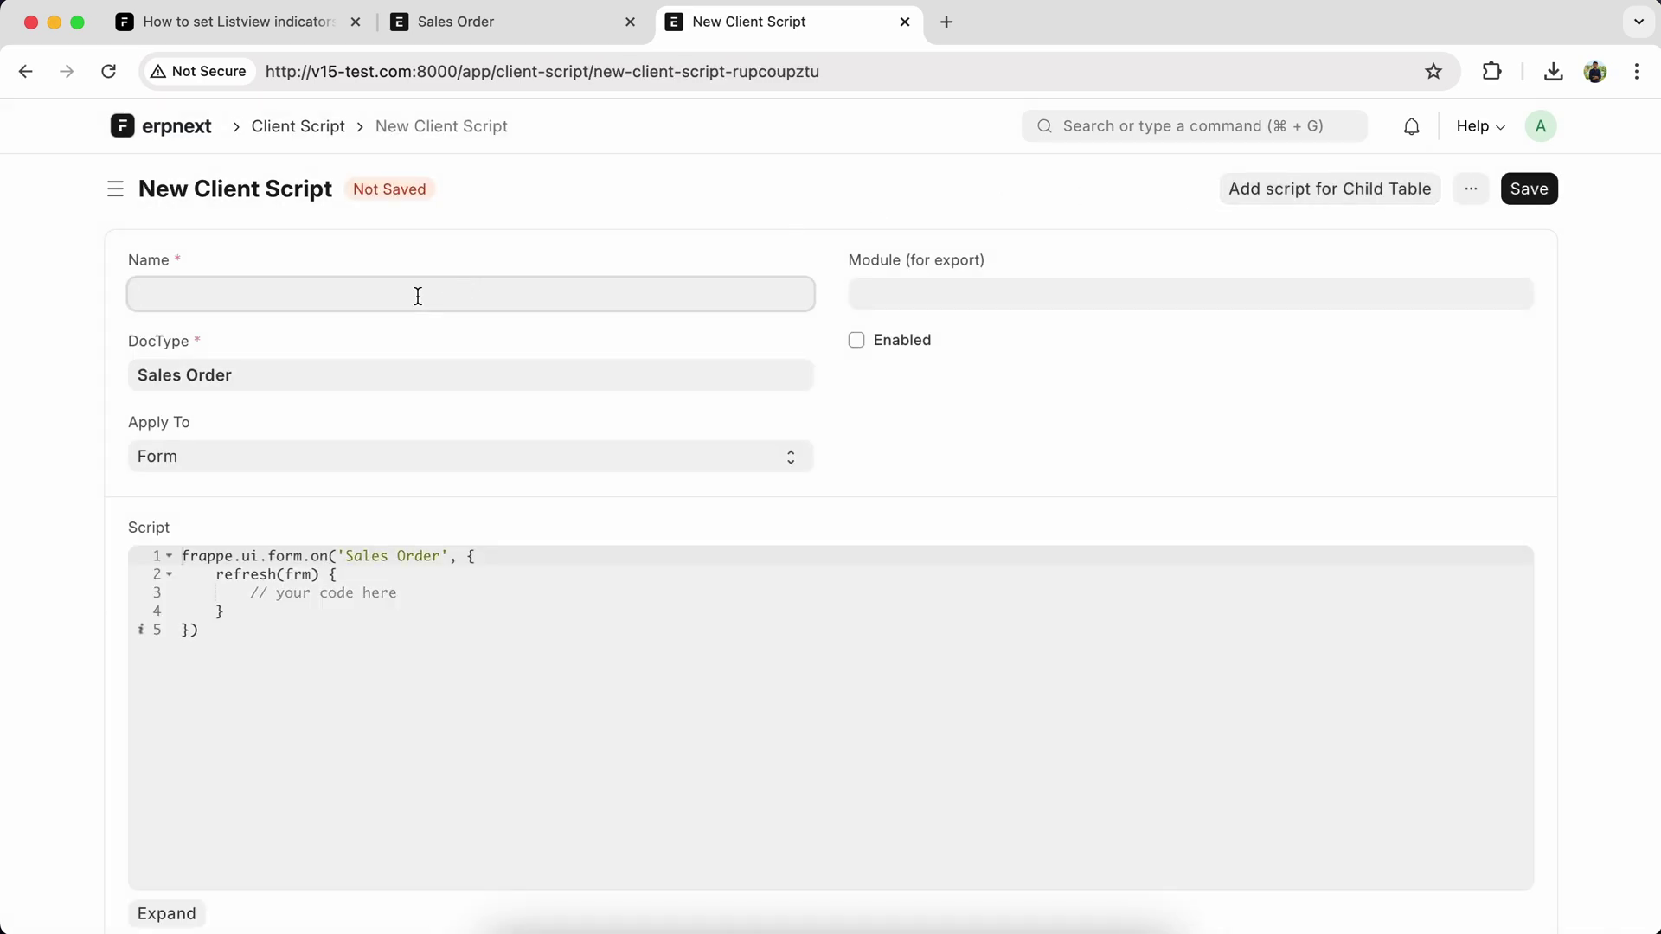
{"action": "type", "text": "SO ListView Scrollable"}
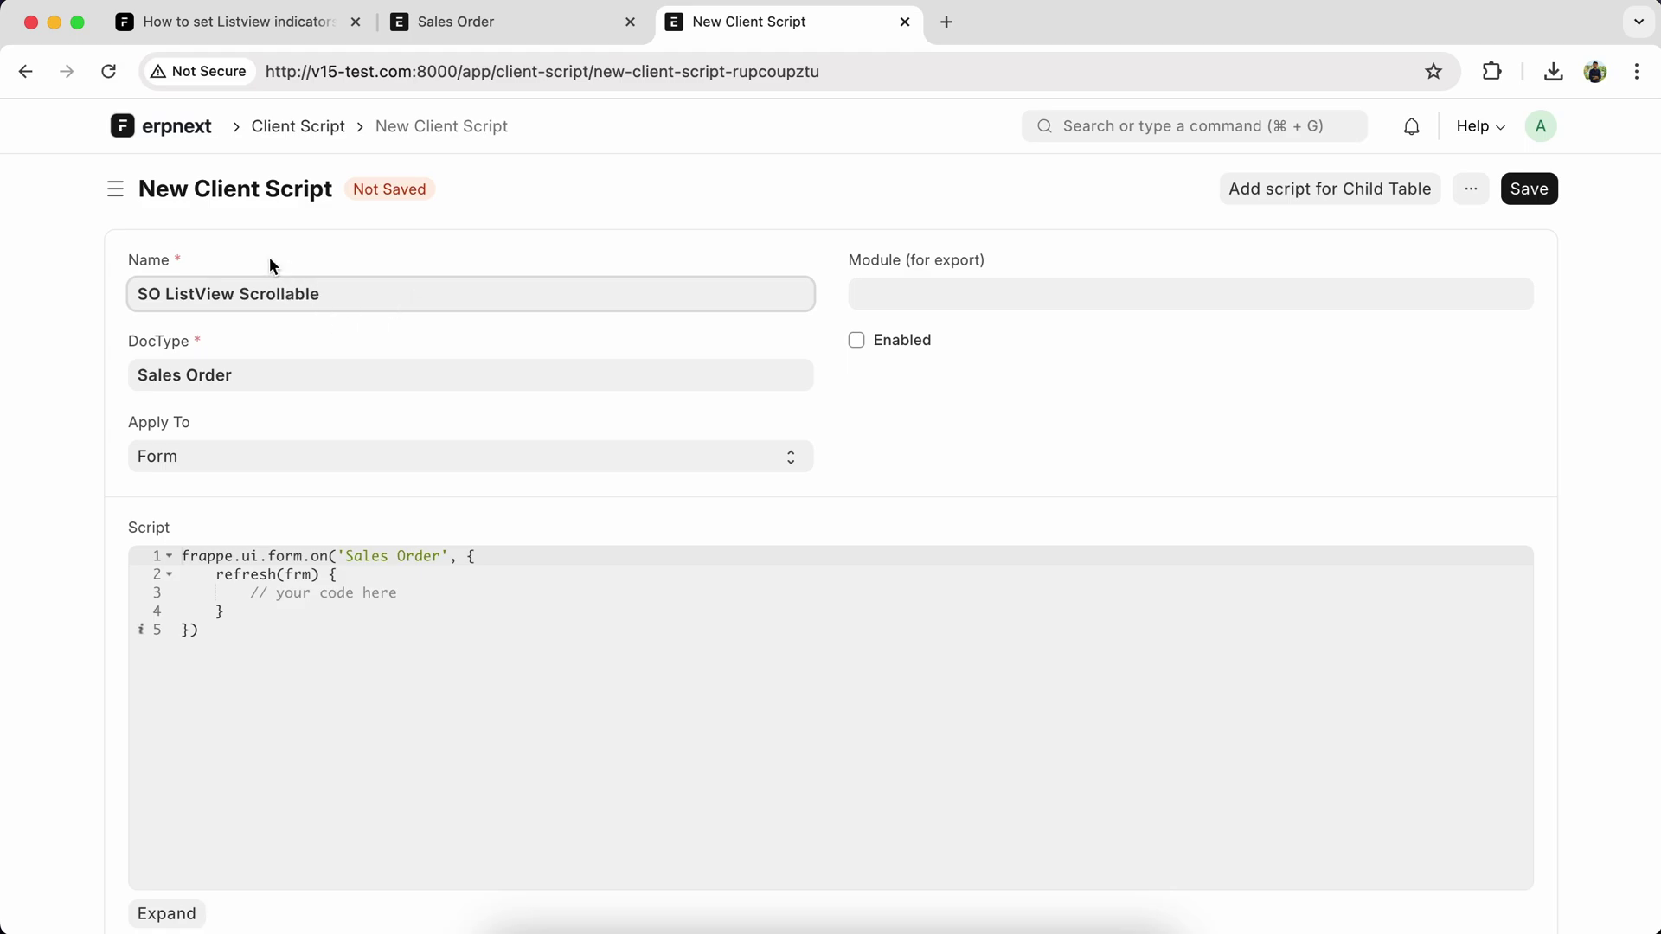
Set SO ListView Scrollable's Apply To to List, tick Enabled, and start writing its code.
{"action": "left_click", "coordinate": [211, 461]}
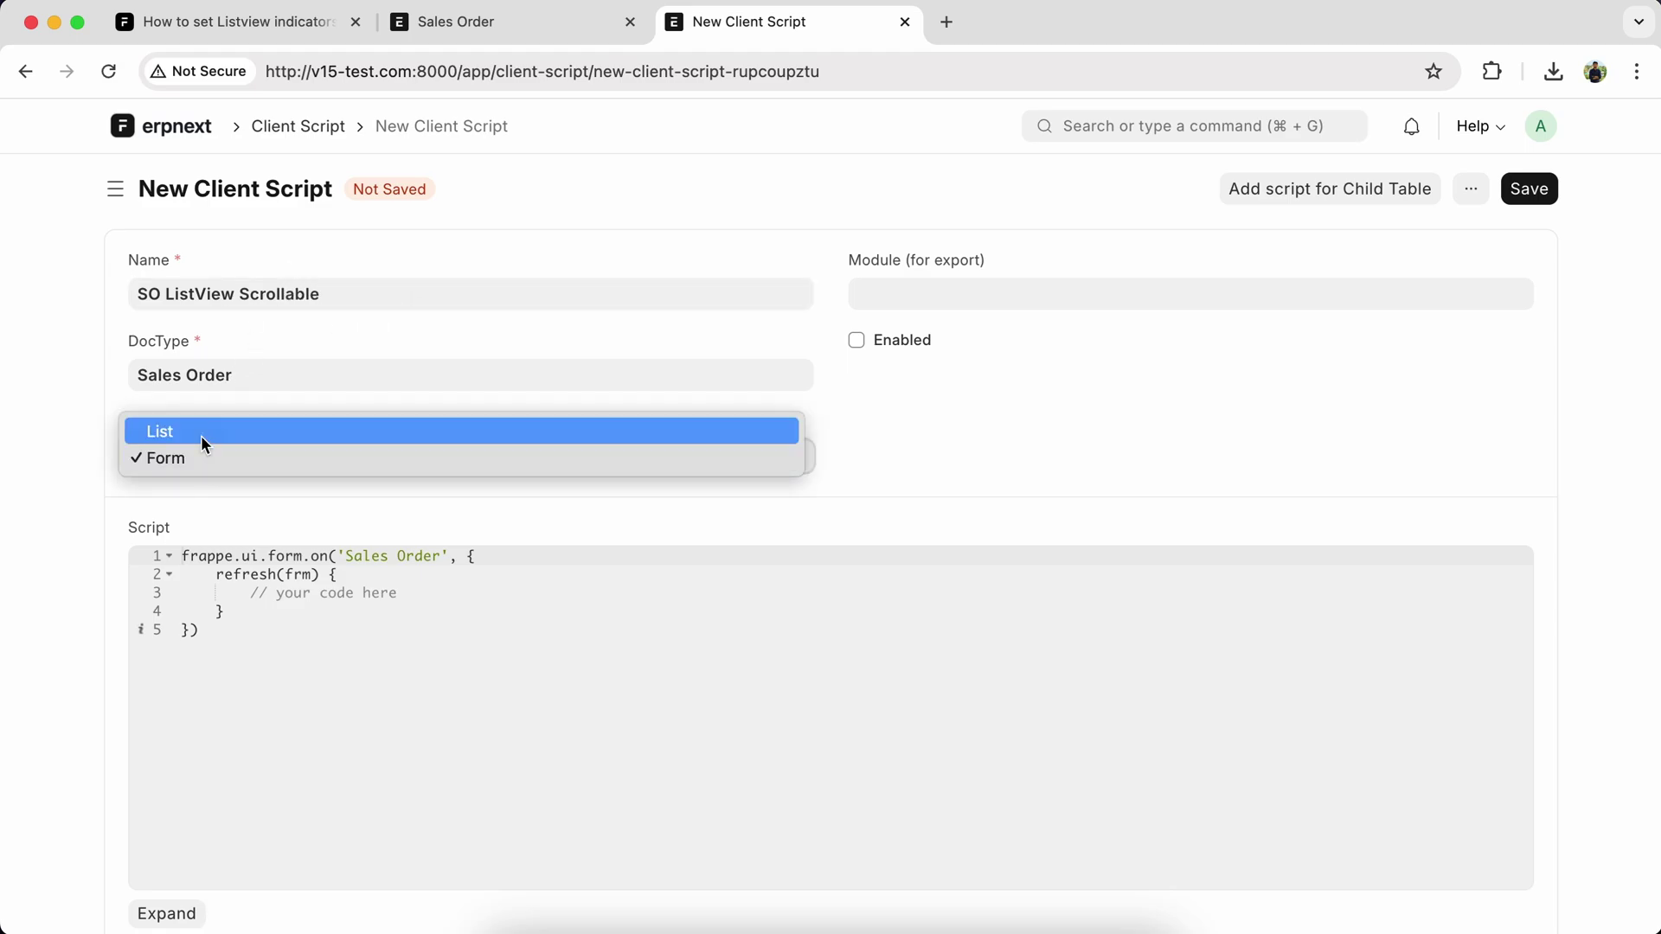
{"action": "left_click", "coordinate": [201, 434]}
{"action": "left_click", "coordinate": [857, 341]}
{"action": "left_click", "coordinate": [365, 618]}
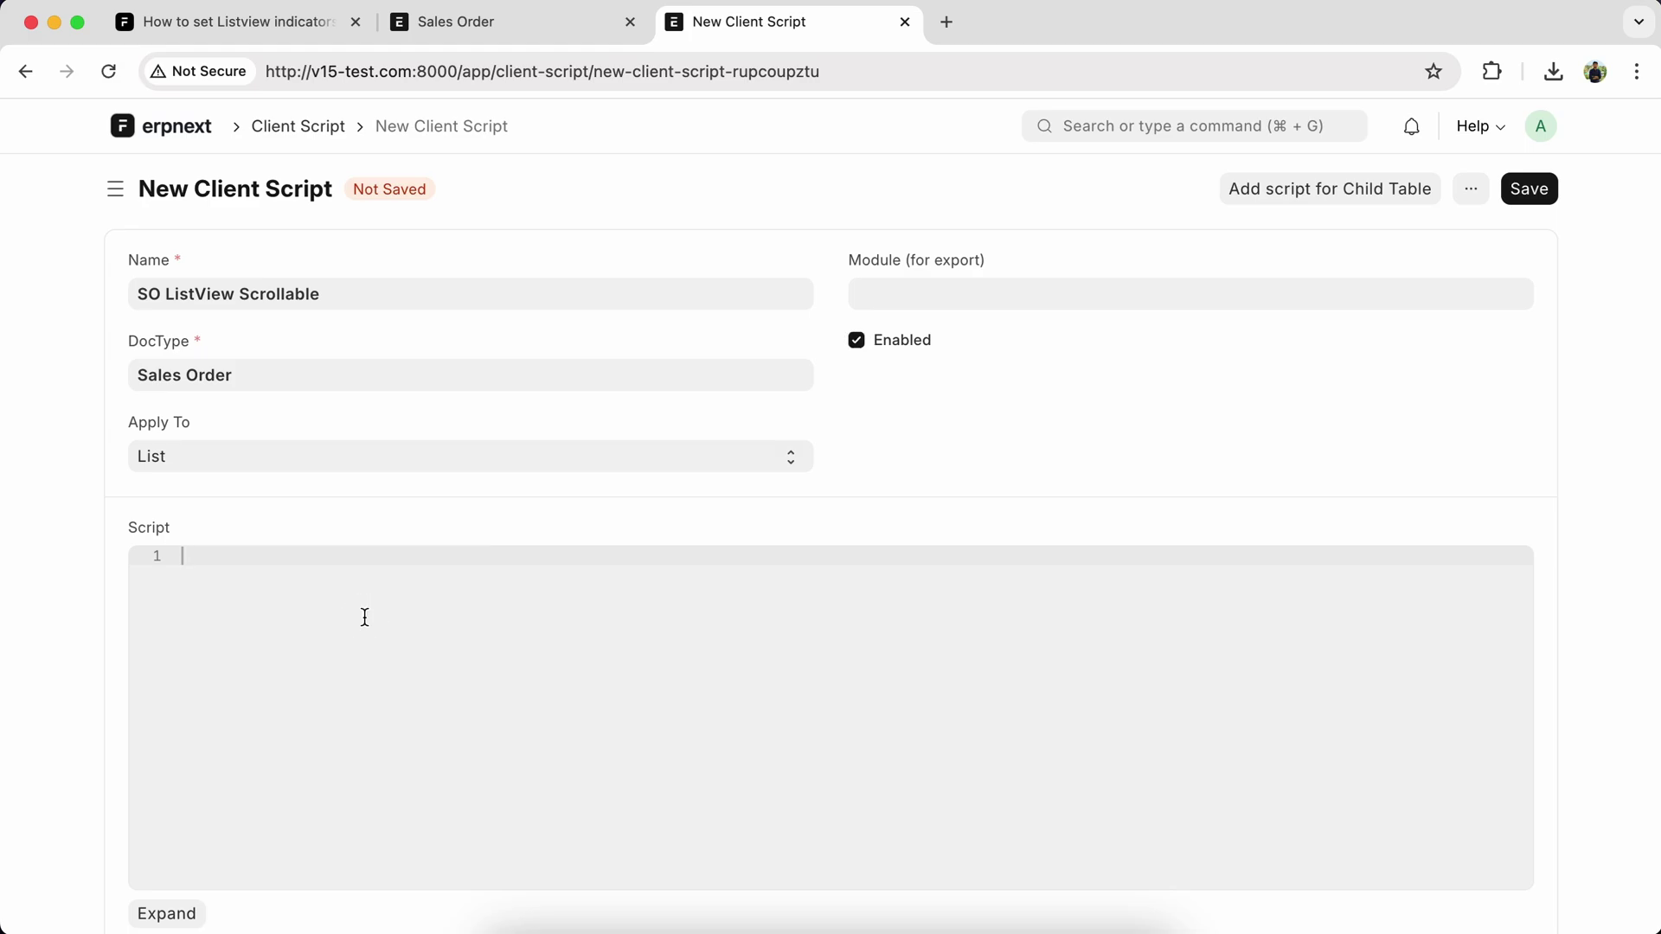
{"action": "type", "text": "frappe.l"}
{"action": "type", "text": "istview_settings["}
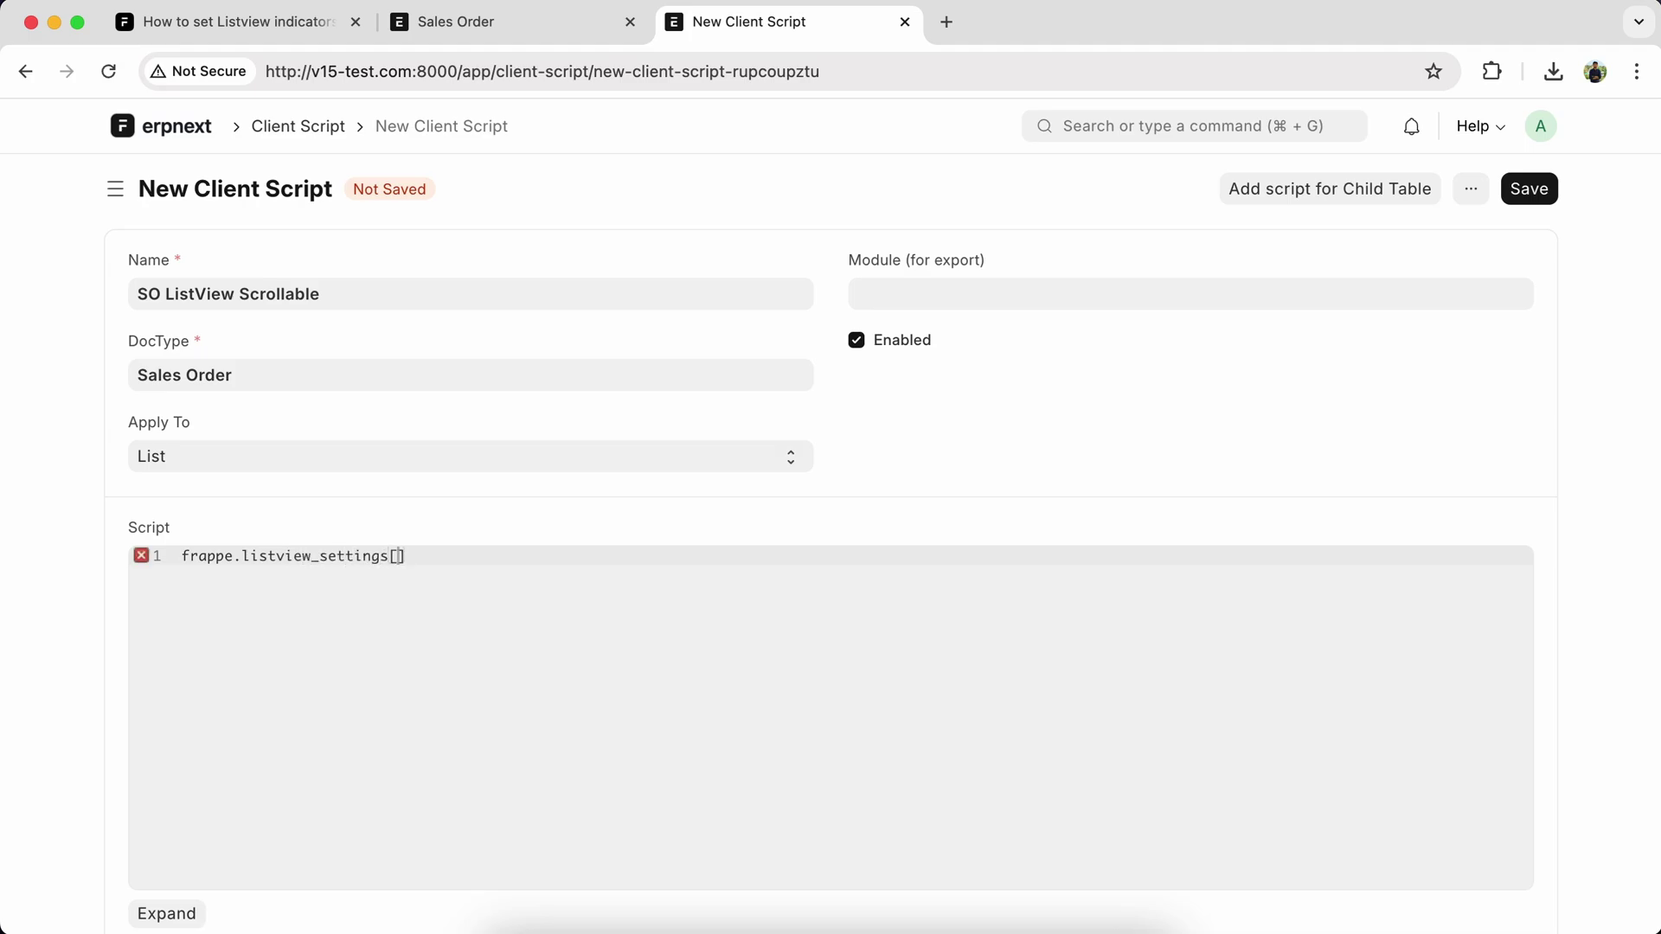
{"action": "type", "text": "Sales Order']"}
{"action": "type", "text": " = {"}
Expand the listview_settings refresh function into an empty multi-line body.
{"action": "key", "text": "Left"}
{"action": "key", "text": "Return"}
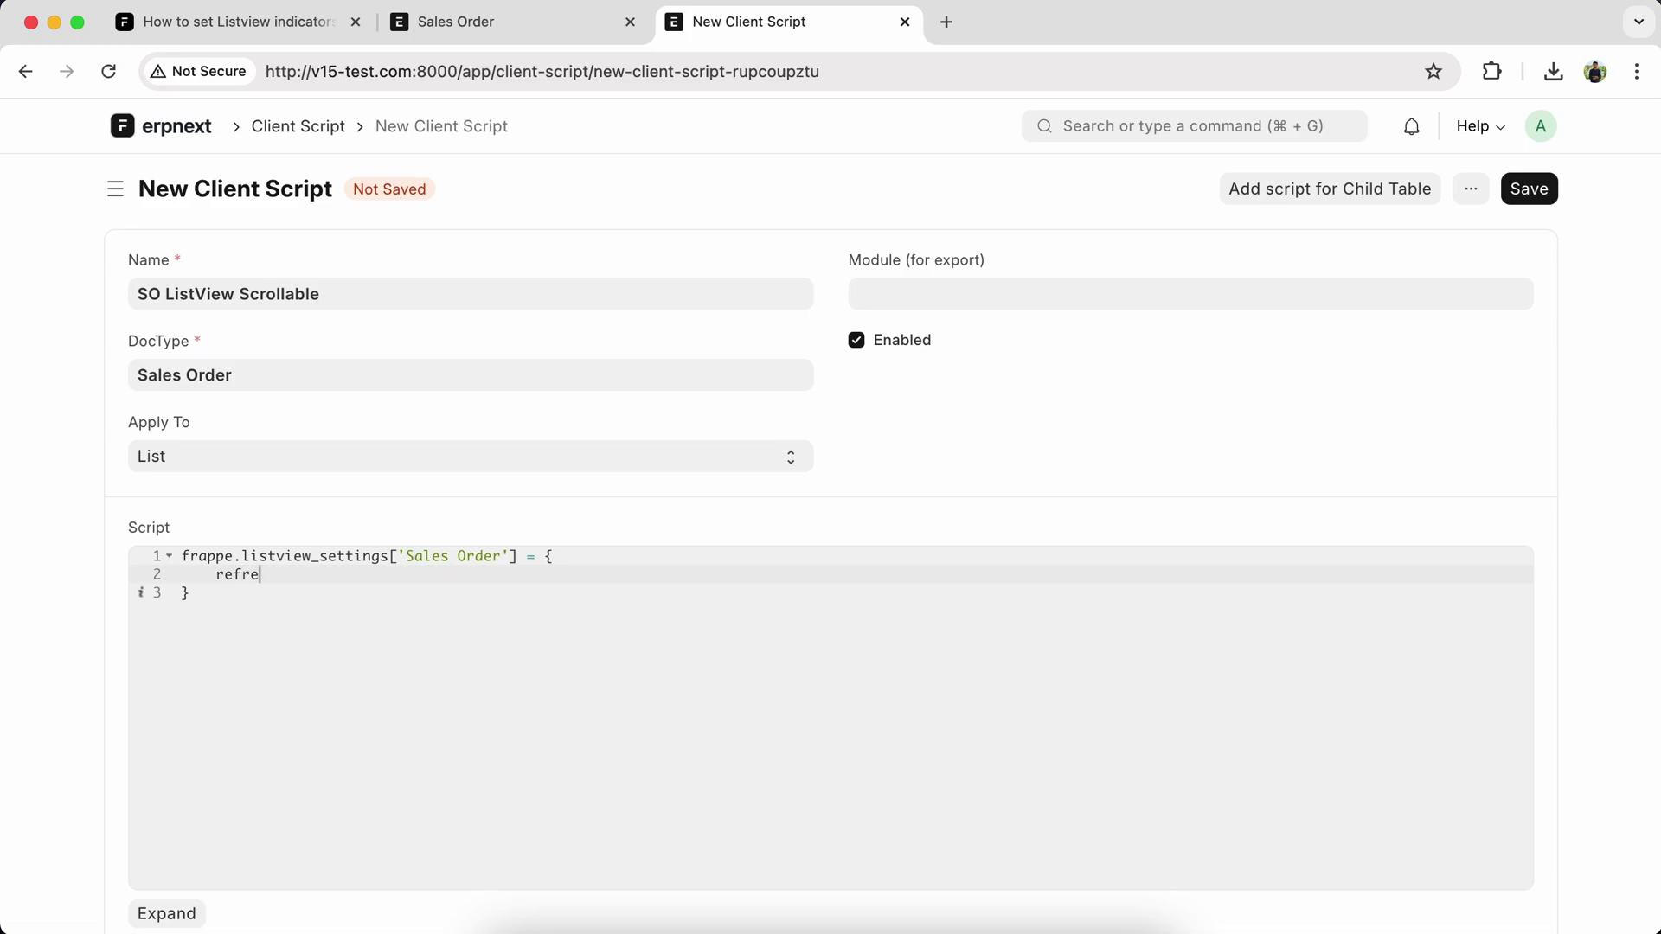
{"action": "type", "text": "functio"}
{"action": "type", "text": "n(listview) {"}
{"action": "key", "text": "Return"}
{"action": "key", "text": "Down"}
{"action": "key", "text": "Down"}
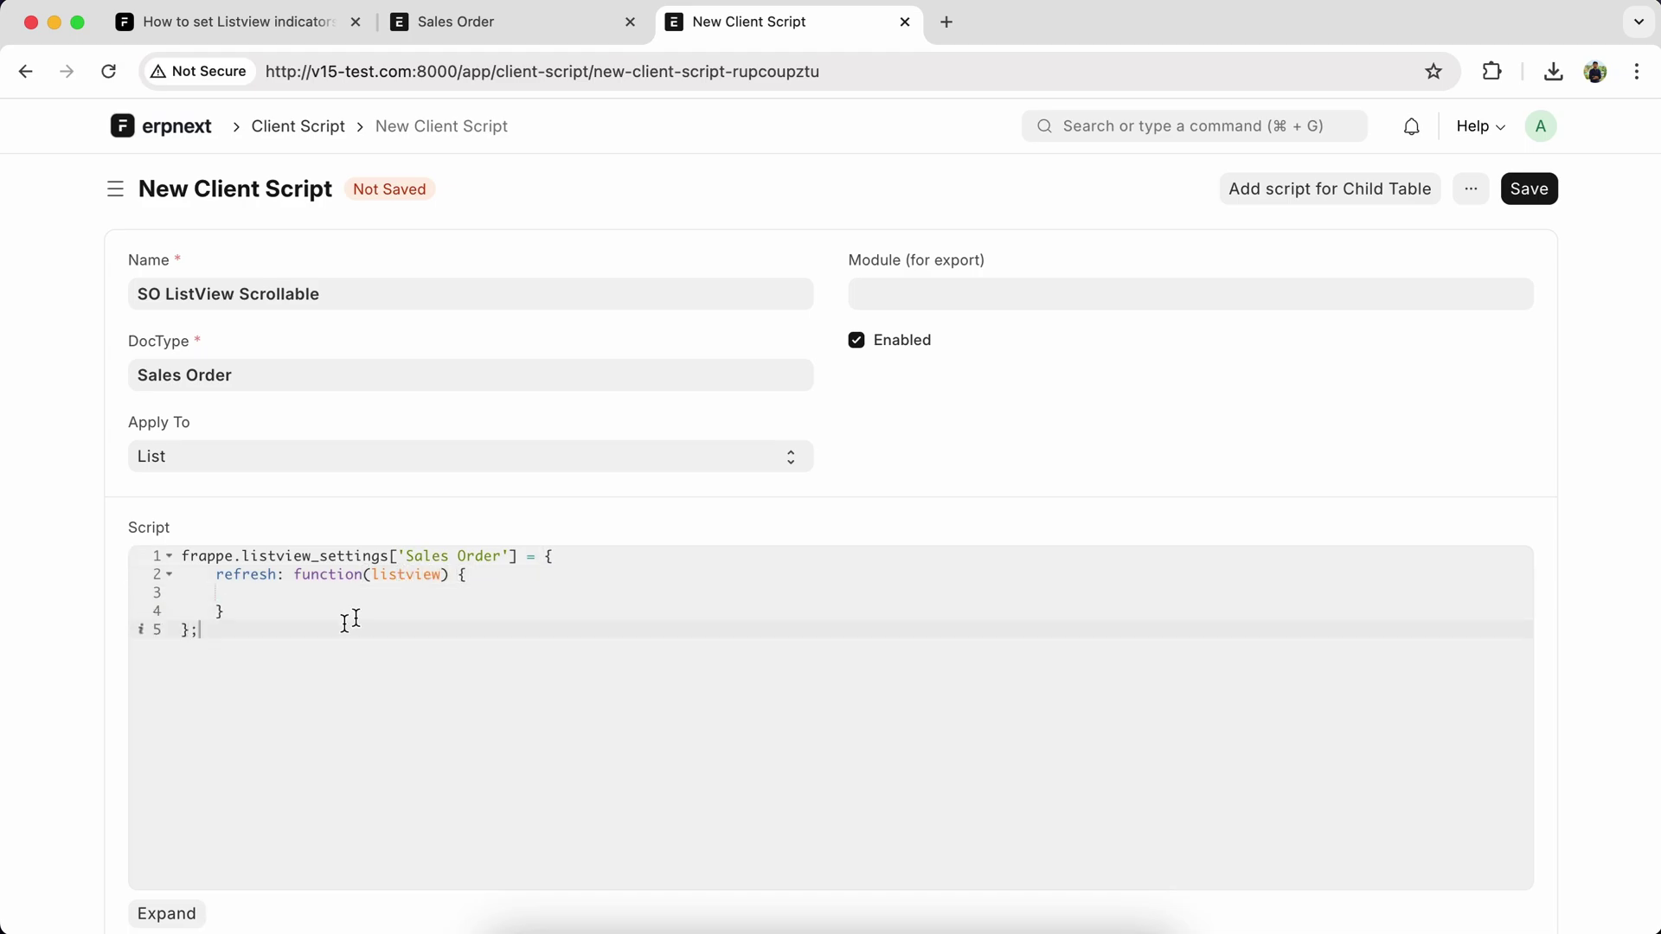
{"action": "left_click", "coordinate": [305, 595]}
Check the Sales Order list in developer tools, then return to the script form.
{"action": "left_click", "coordinate": [502, 21]}
{"action": "key", "text": "F12"}
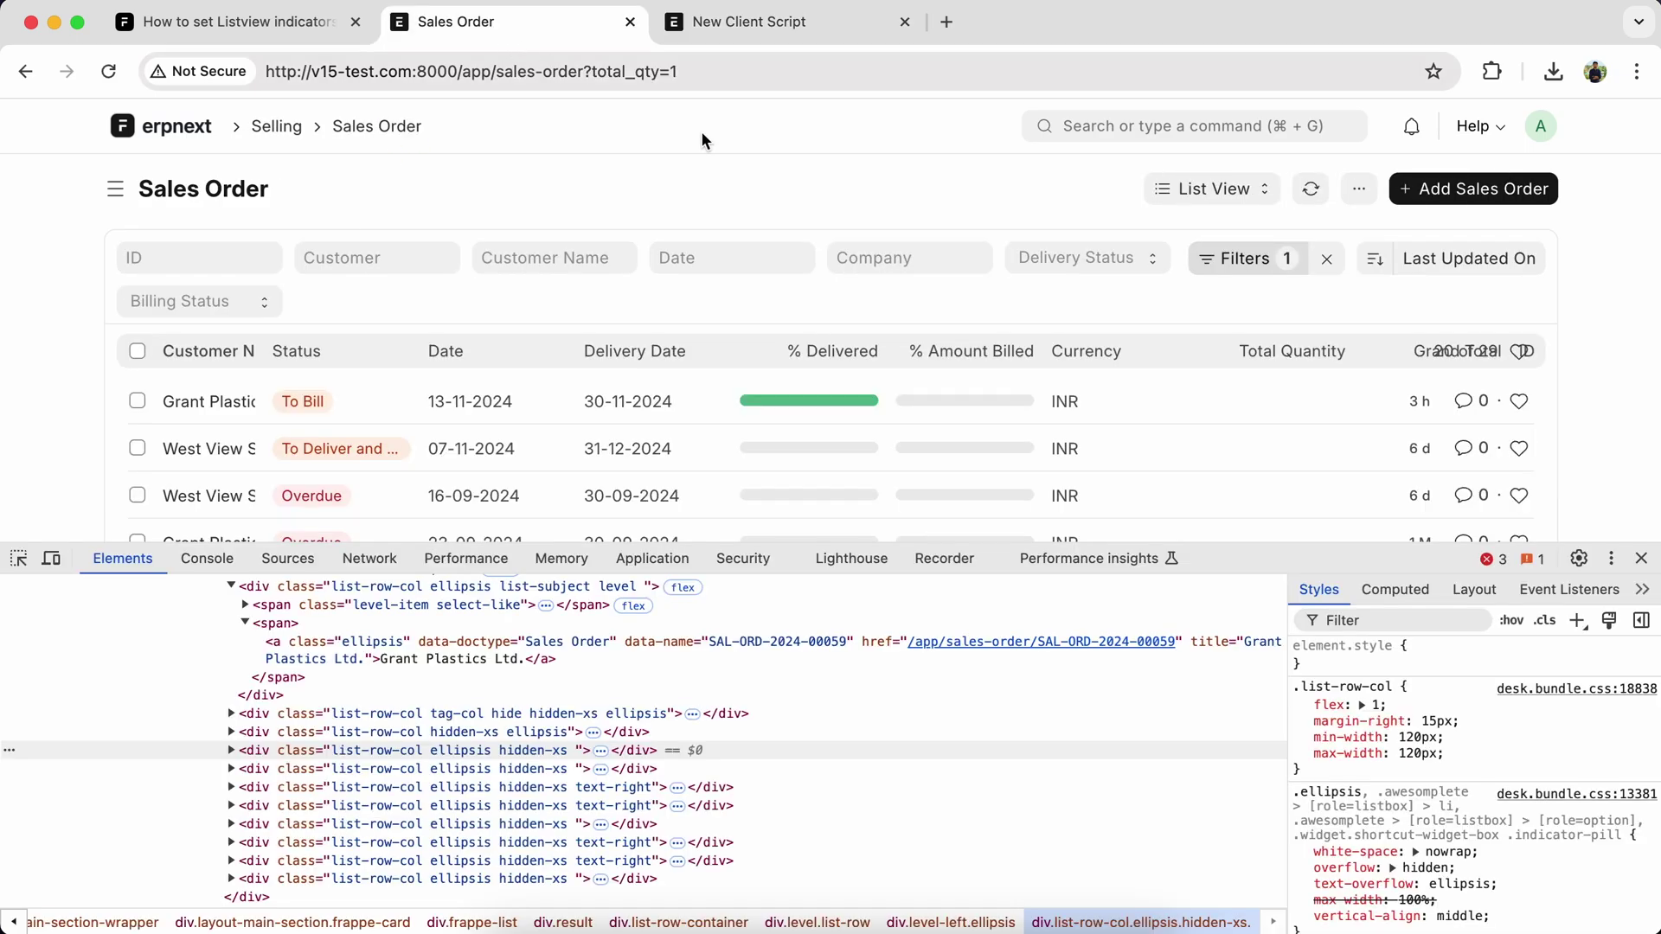
{"action": "left_click", "coordinate": [754, 27]}
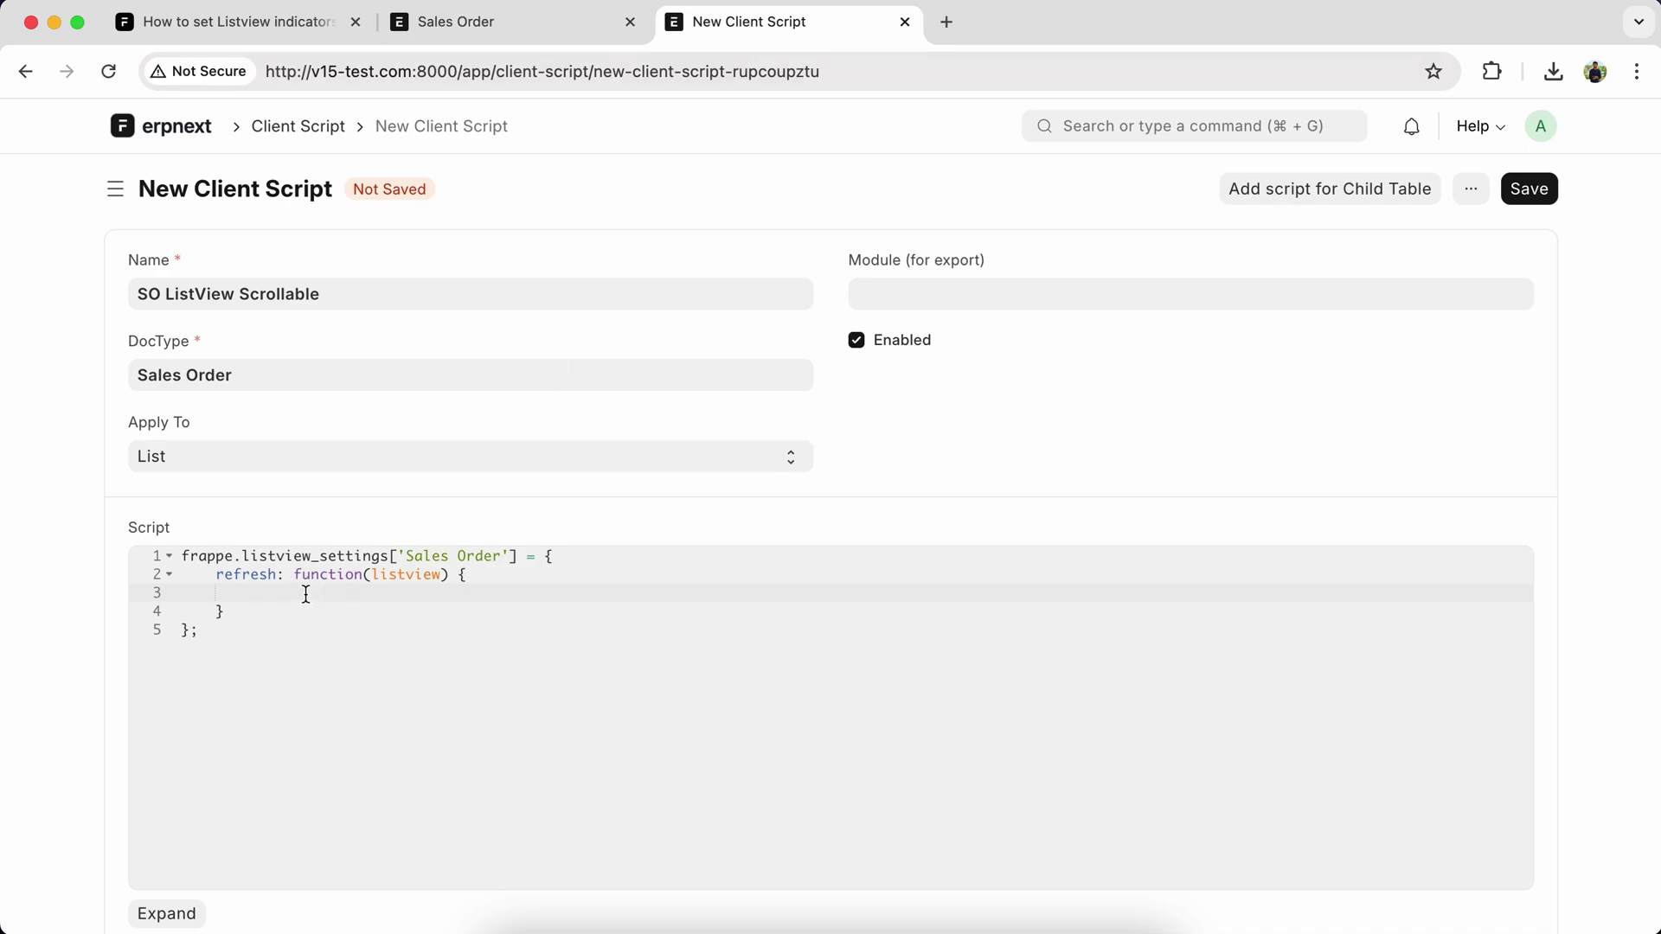
{"action": "type", "text": "document"}
{"action": "type", "text": ".queryS"}
{"action": "type", "text": "electorAll"}
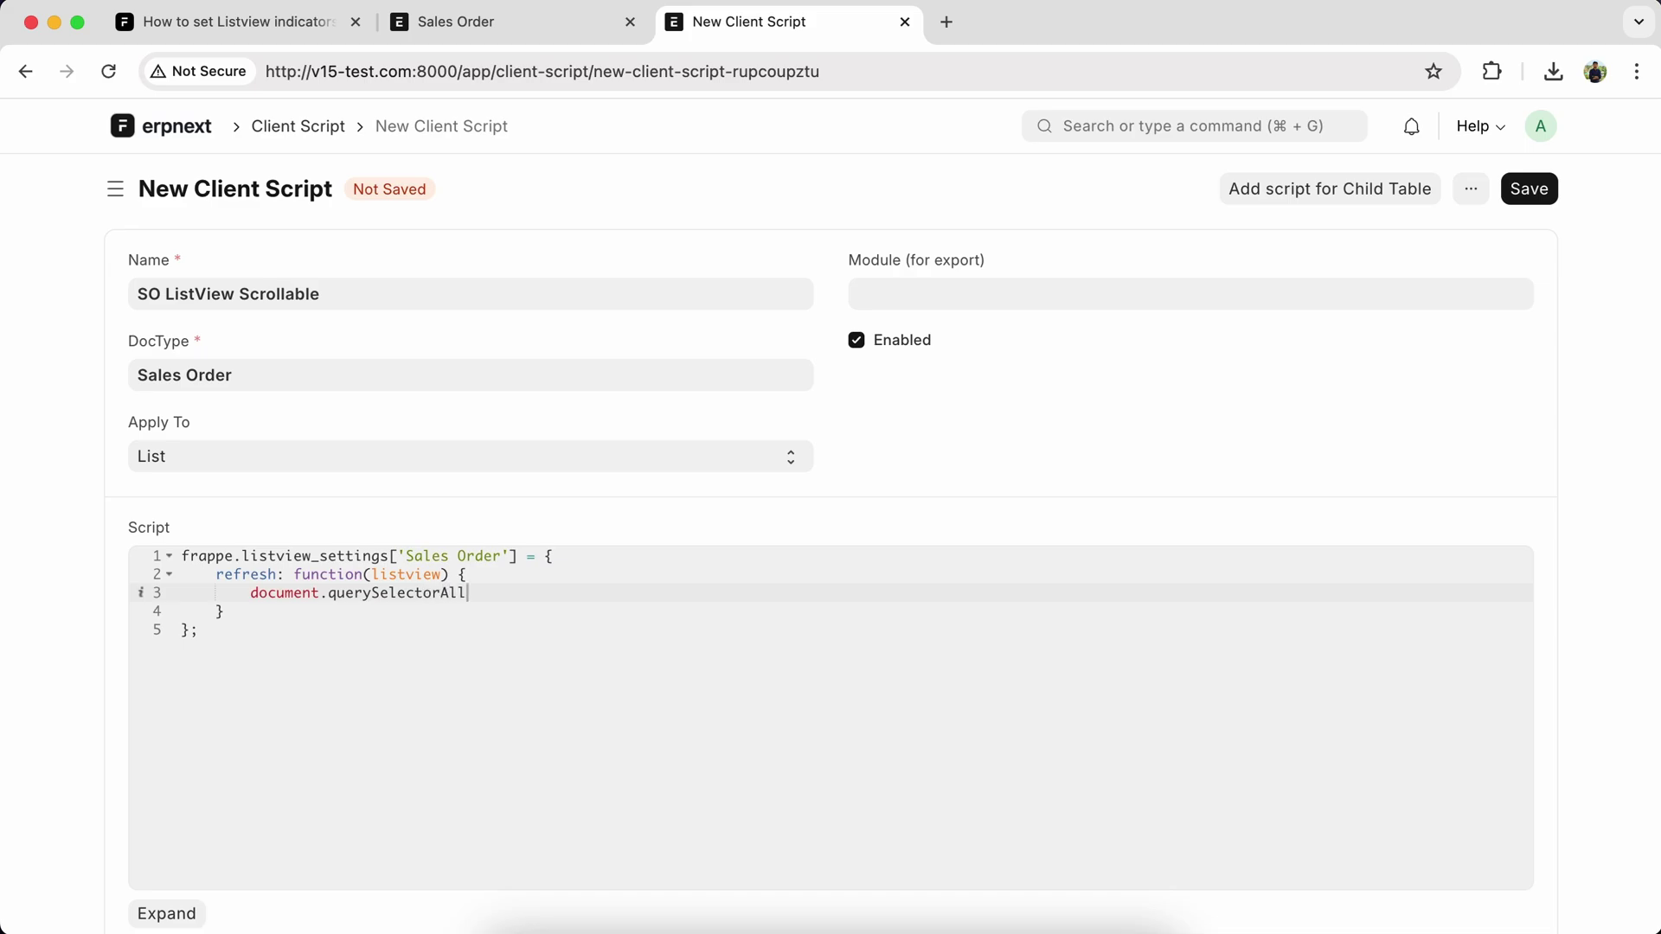
{"action": "type", "text": "('"}
Copy the list-row-col class name from the Sales Order styles into the querySelectorAll selector.
{"action": "left_click", "coordinate": [463, 34]}
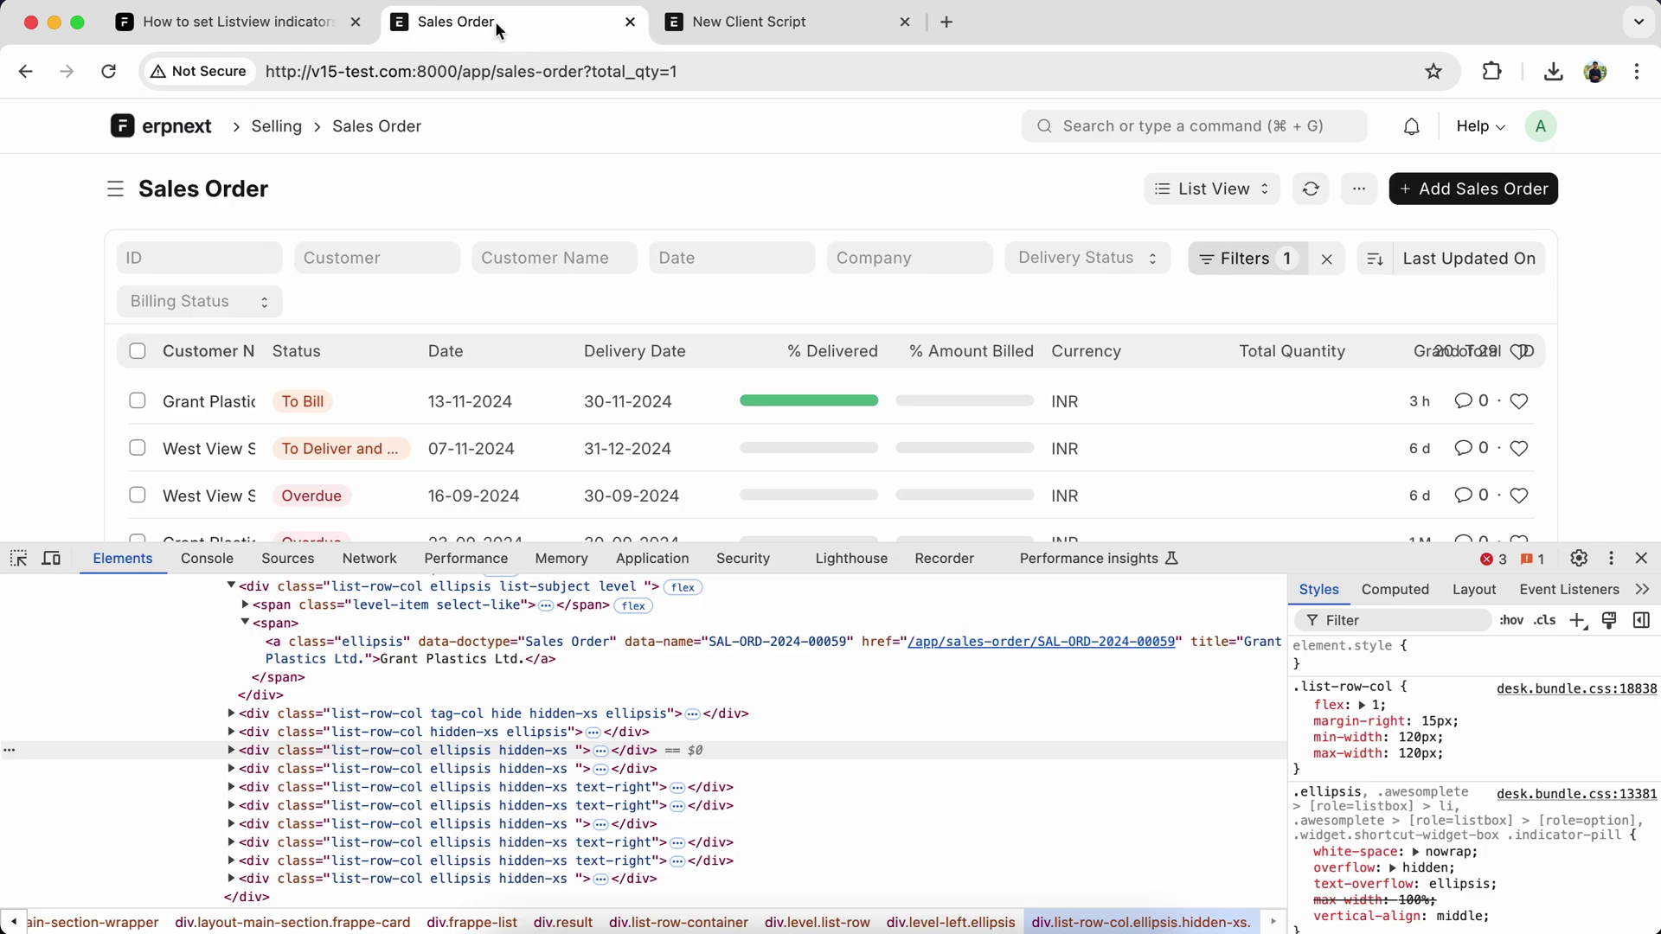
{"action": "double_click", "coordinate": [1347, 687]}
{"action": "key", "text": "super+c"}
{"action": "left_click", "coordinate": [748, 21]}
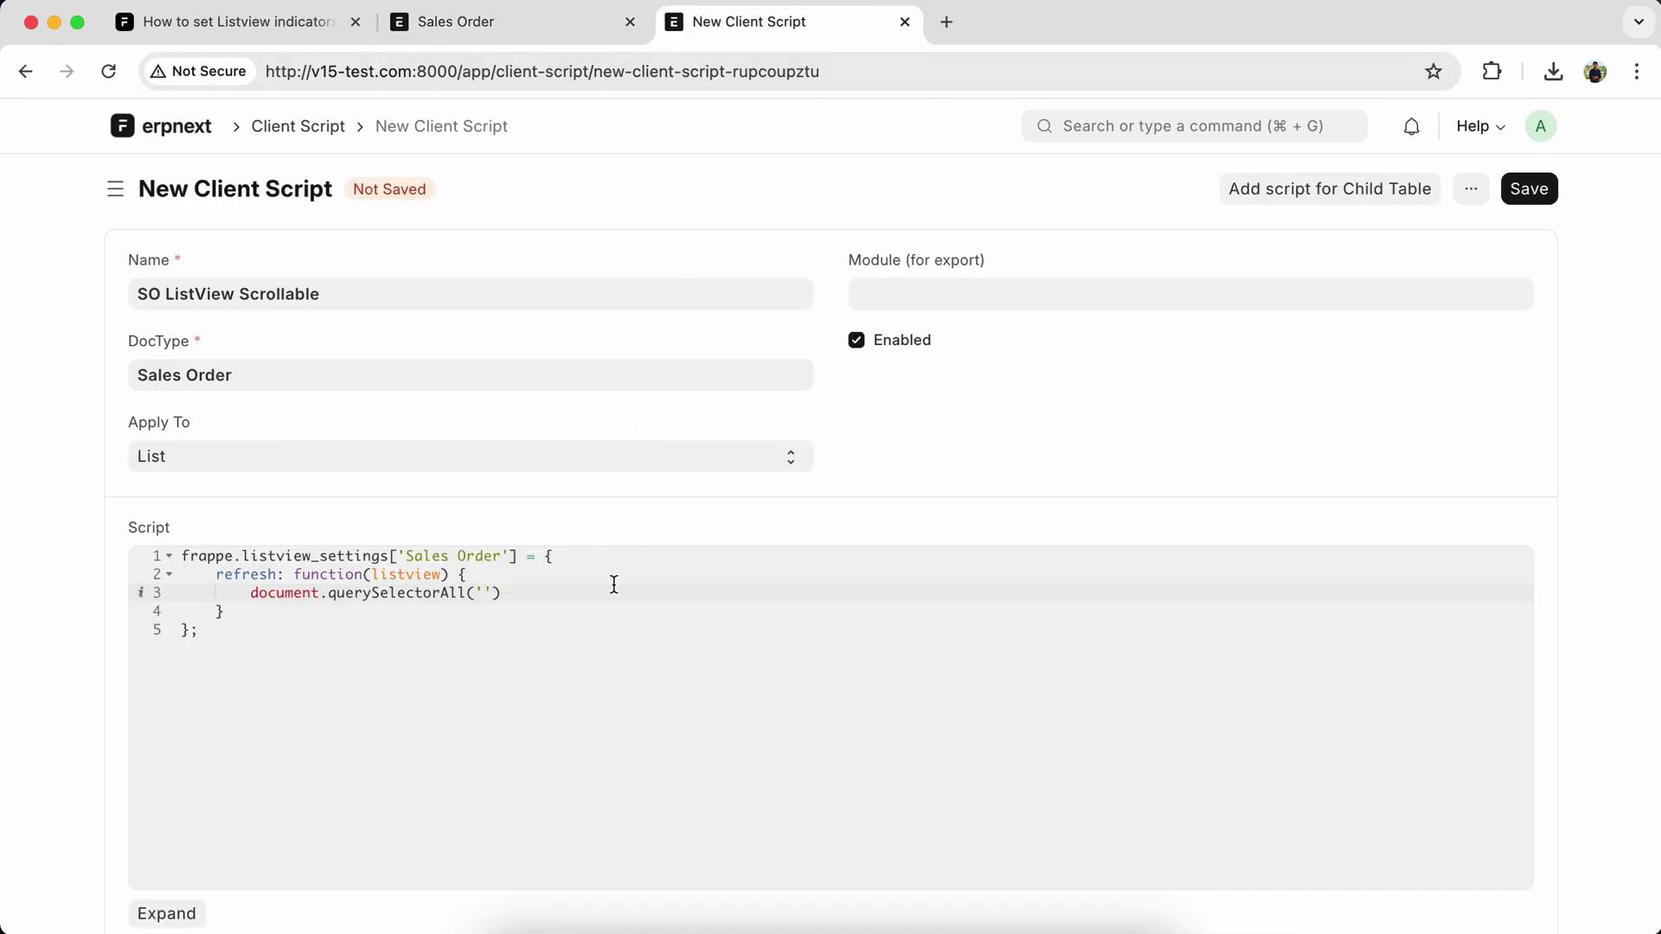
{"action": "type", "text": "."}
{"action": "key", "text": "super+v"}
{"action": "key", "text": "super+z"}
{"action": "key", "text": "super+v"}
{"action": "type", "text": "for"}
{"action": "type", "text": "ach(function"}
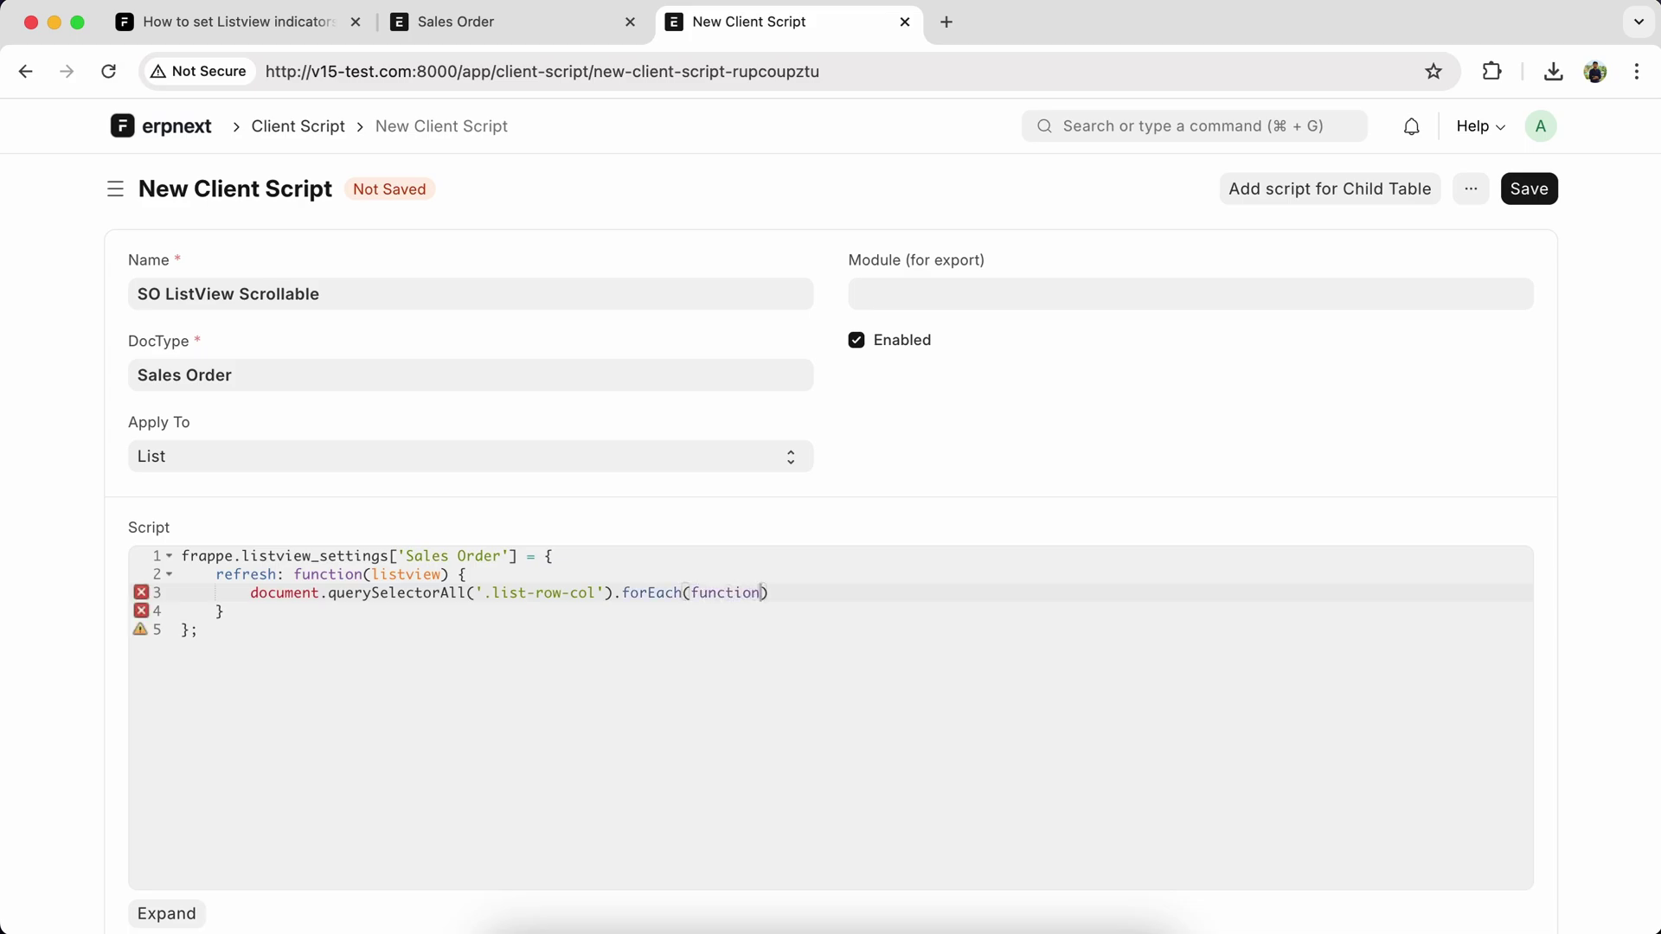
{"action": "type", "text": "("}
{"action": "type", "text": "col"}
{"action": "type", "text": "))"}
{"action": "type", "text": " {"}
Write the forEach loop setting each column's minWidth and maxWidth to '120px'.
{"action": "key", "text": "Return"}
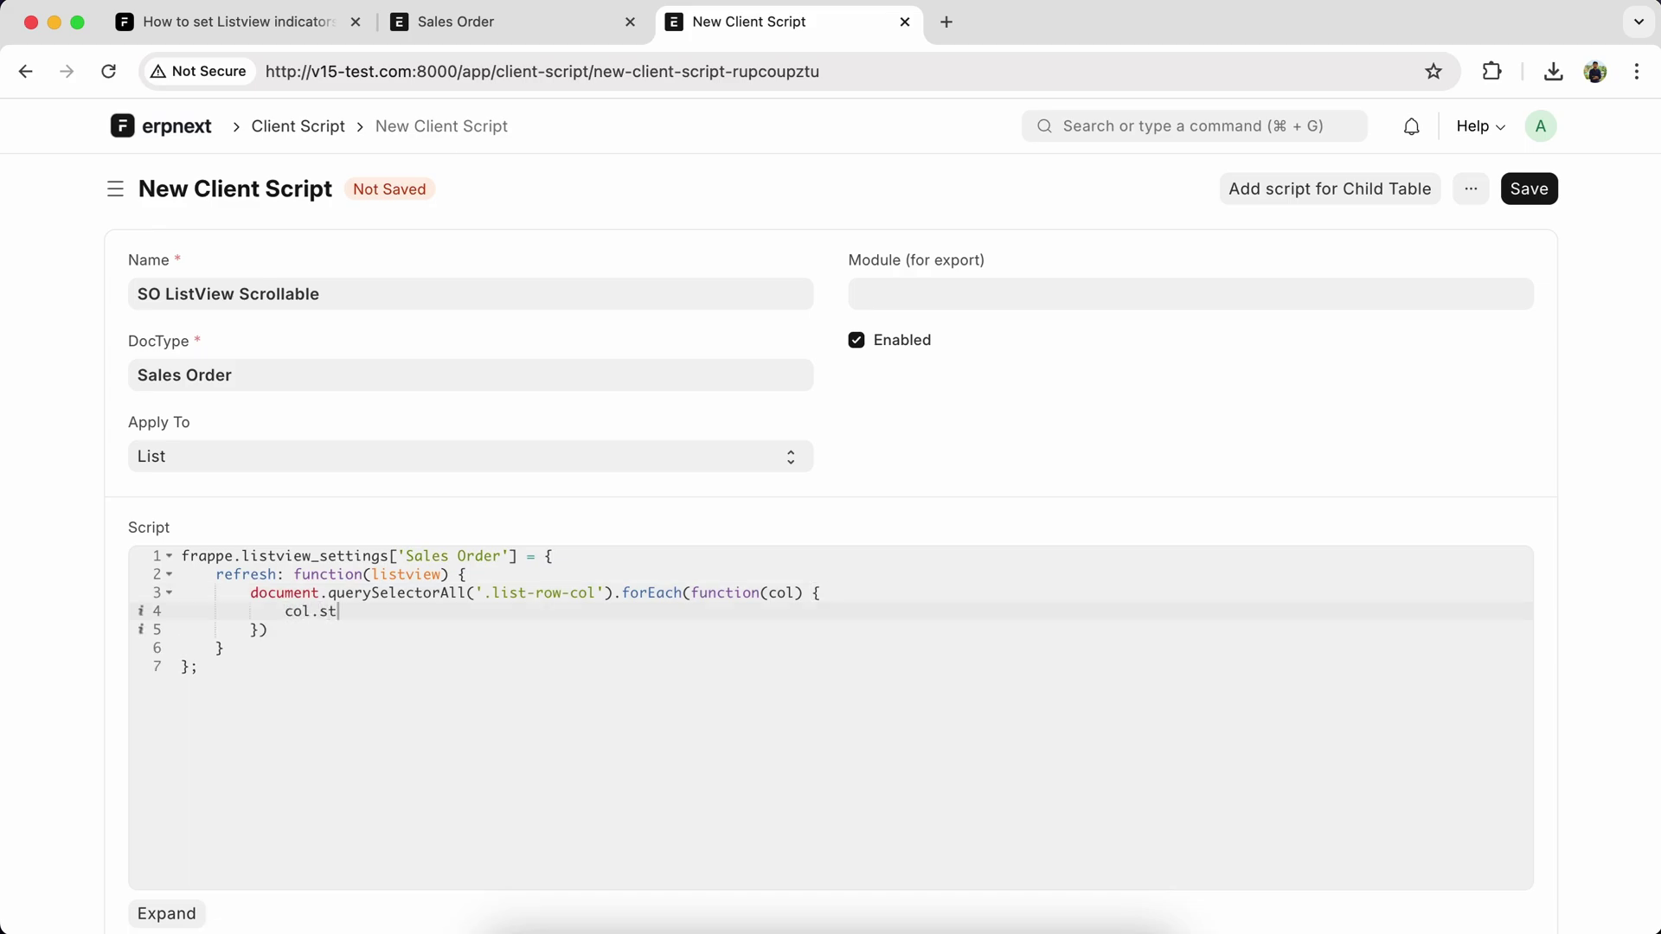
{"action": "type", "text": "yle.m"}
{"action": "type", "text": "inWidth ="}
{"action": "type", "text": " 120px"}
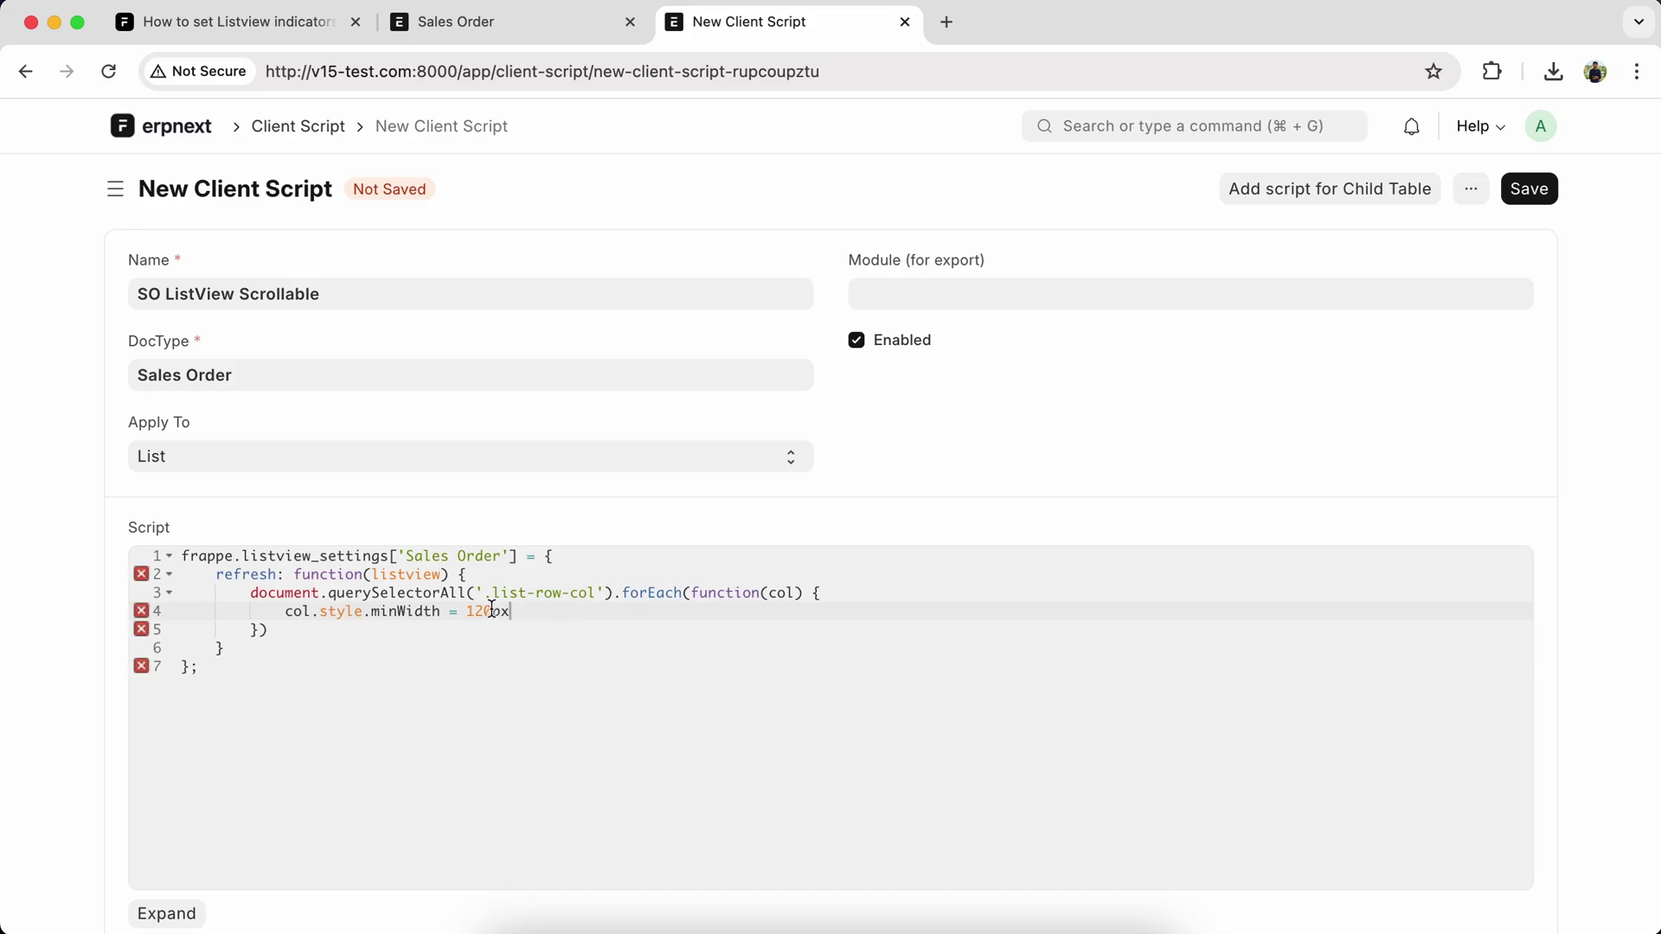
{"action": "key", "text": "shift+alt+Left"}
{"action": "type", "text": "'"}
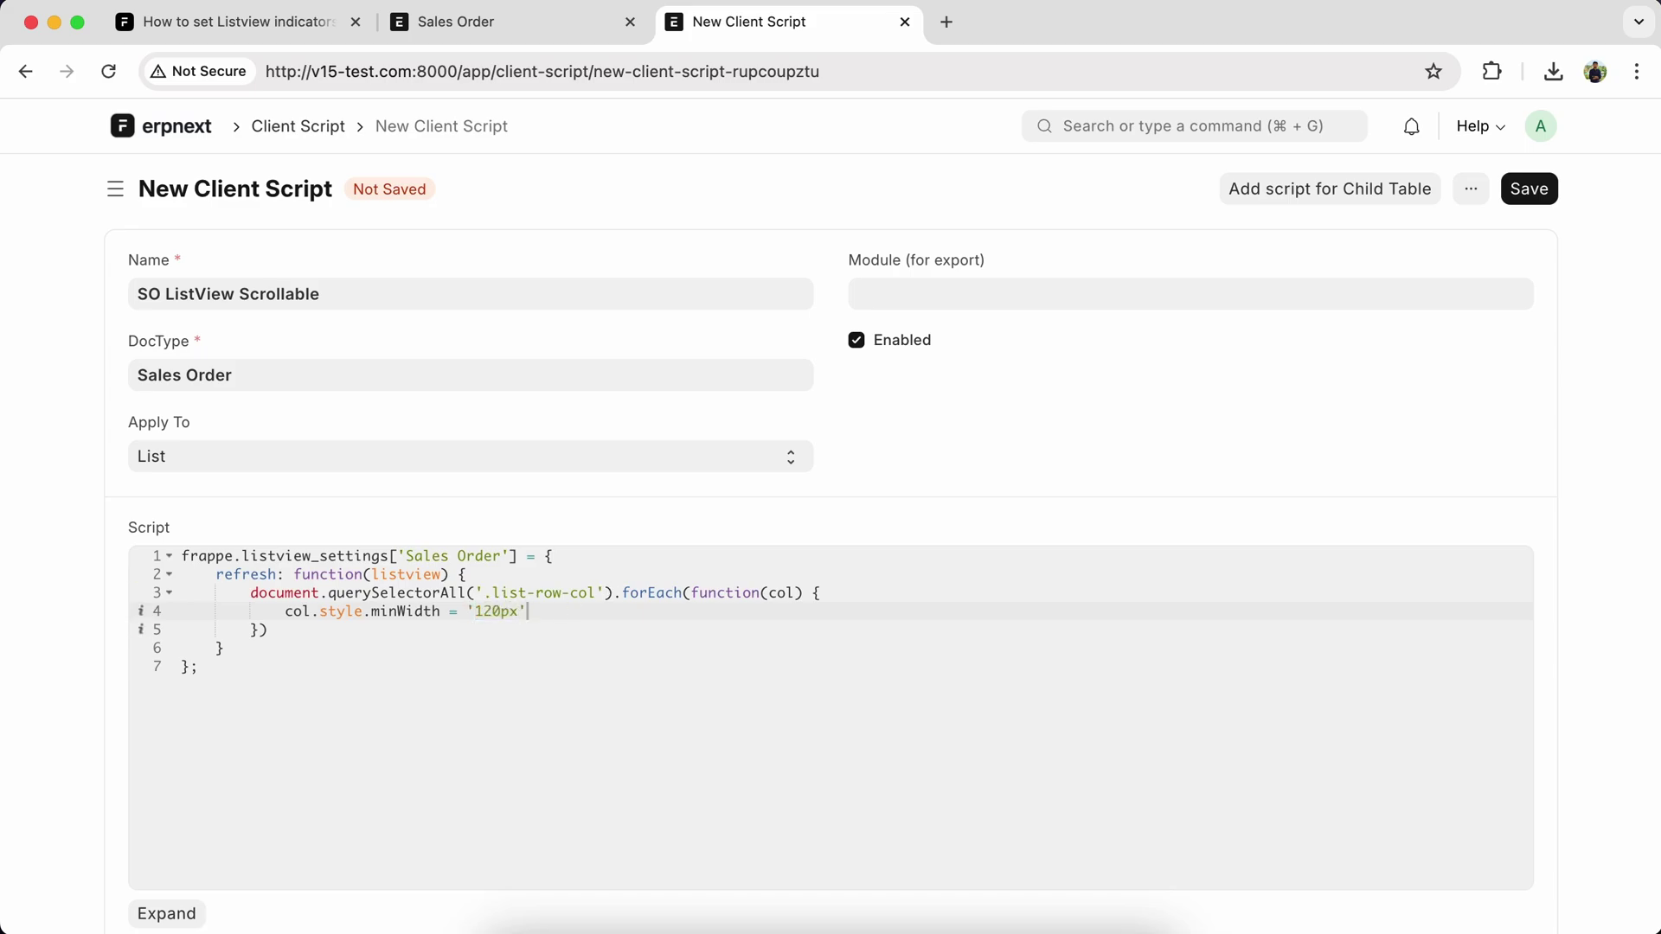
{"action": "left_click_drag", "start_coordinate": [286, 612], "coordinate": [535, 611]}
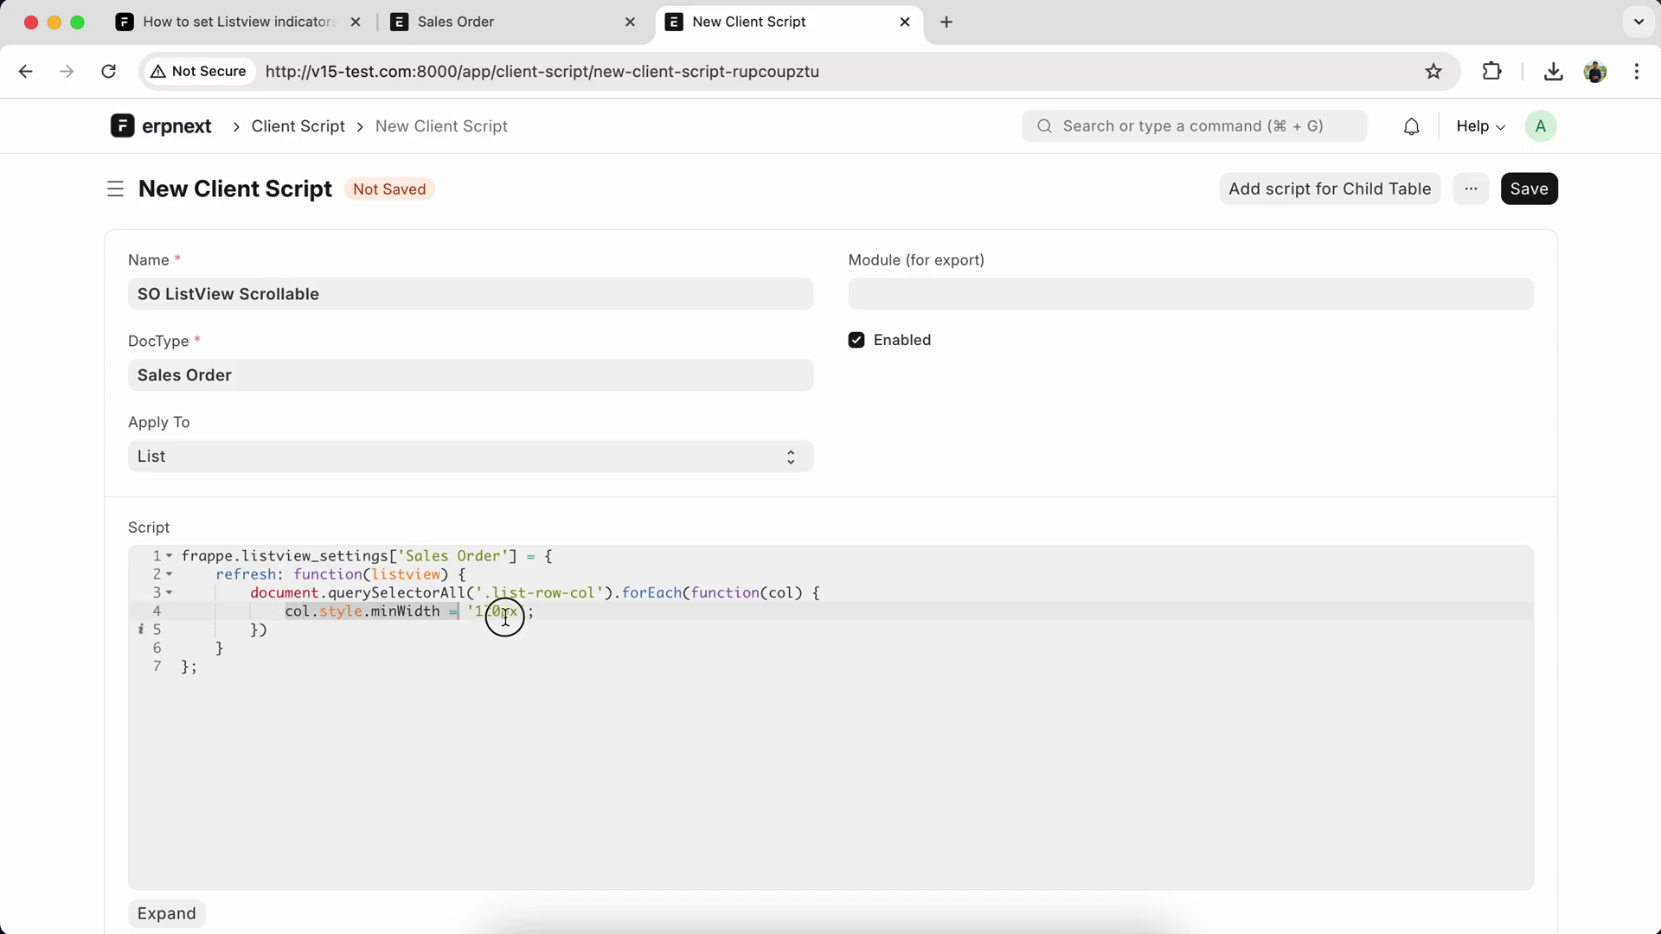
{"action": "left_click", "coordinate": [545, 621]}
{"action": "key", "text": "Return"}
{"action": "type", "text": "col.style.minWidth = '120px';"}
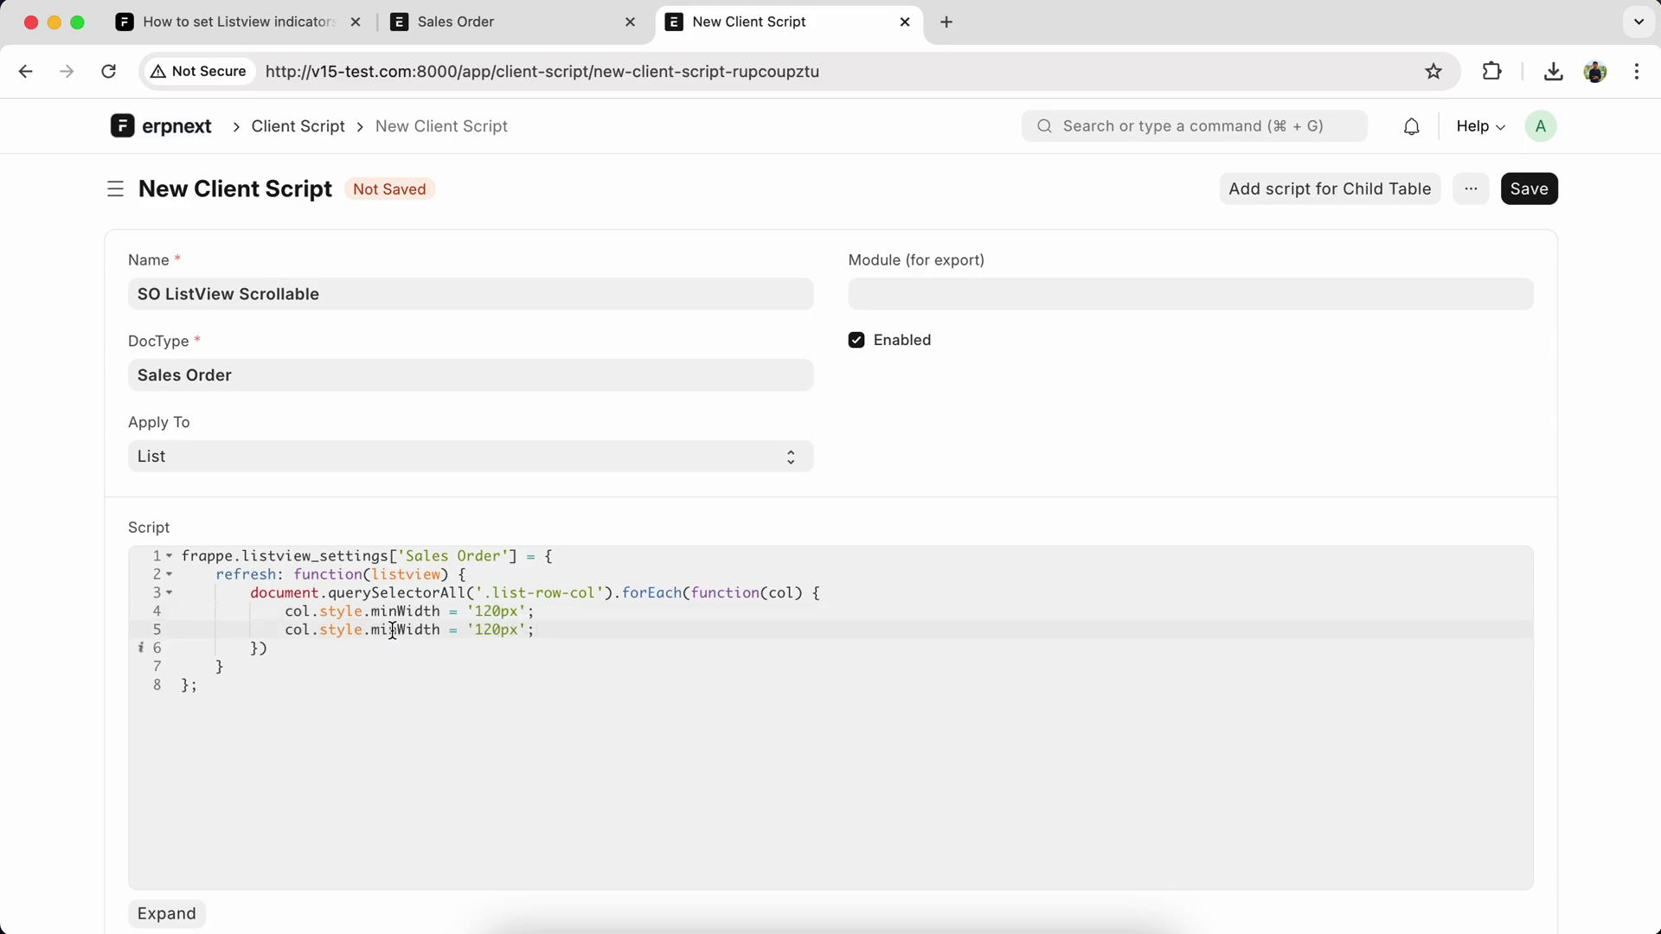
{"action": "key", "text": "BackSpace"}
{"action": "key", "text": "BackSpace"}
{"action": "key", "text": "BackSpace"}
{"action": "type", "text": "max"}
{"action": "left_click", "coordinate": [358, 649]}
{"action": "type", "text": ";"}
{"action": "left_click", "coordinate": [535, 21]}
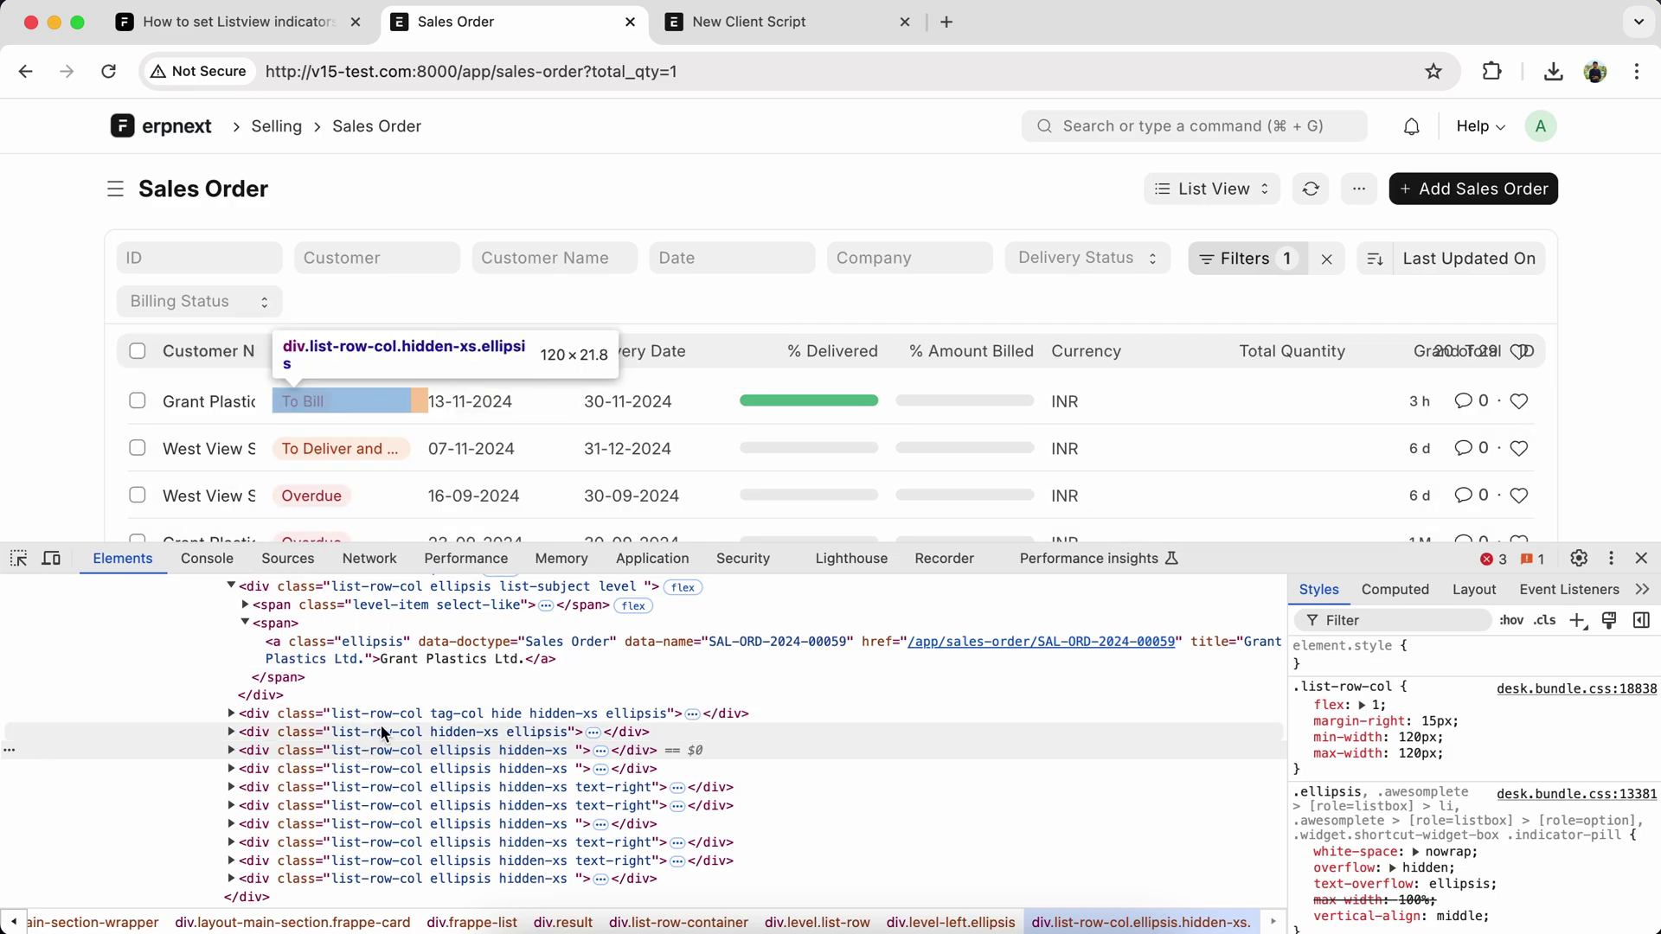
{"action": "scroll", "coordinate": [380, 726], "scroll_direction": "up", "scroll_amount": 1}
Inspect the first row's customer name column and toggle its flex style off and on.
{"action": "left_click", "coordinate": [18, 558]}
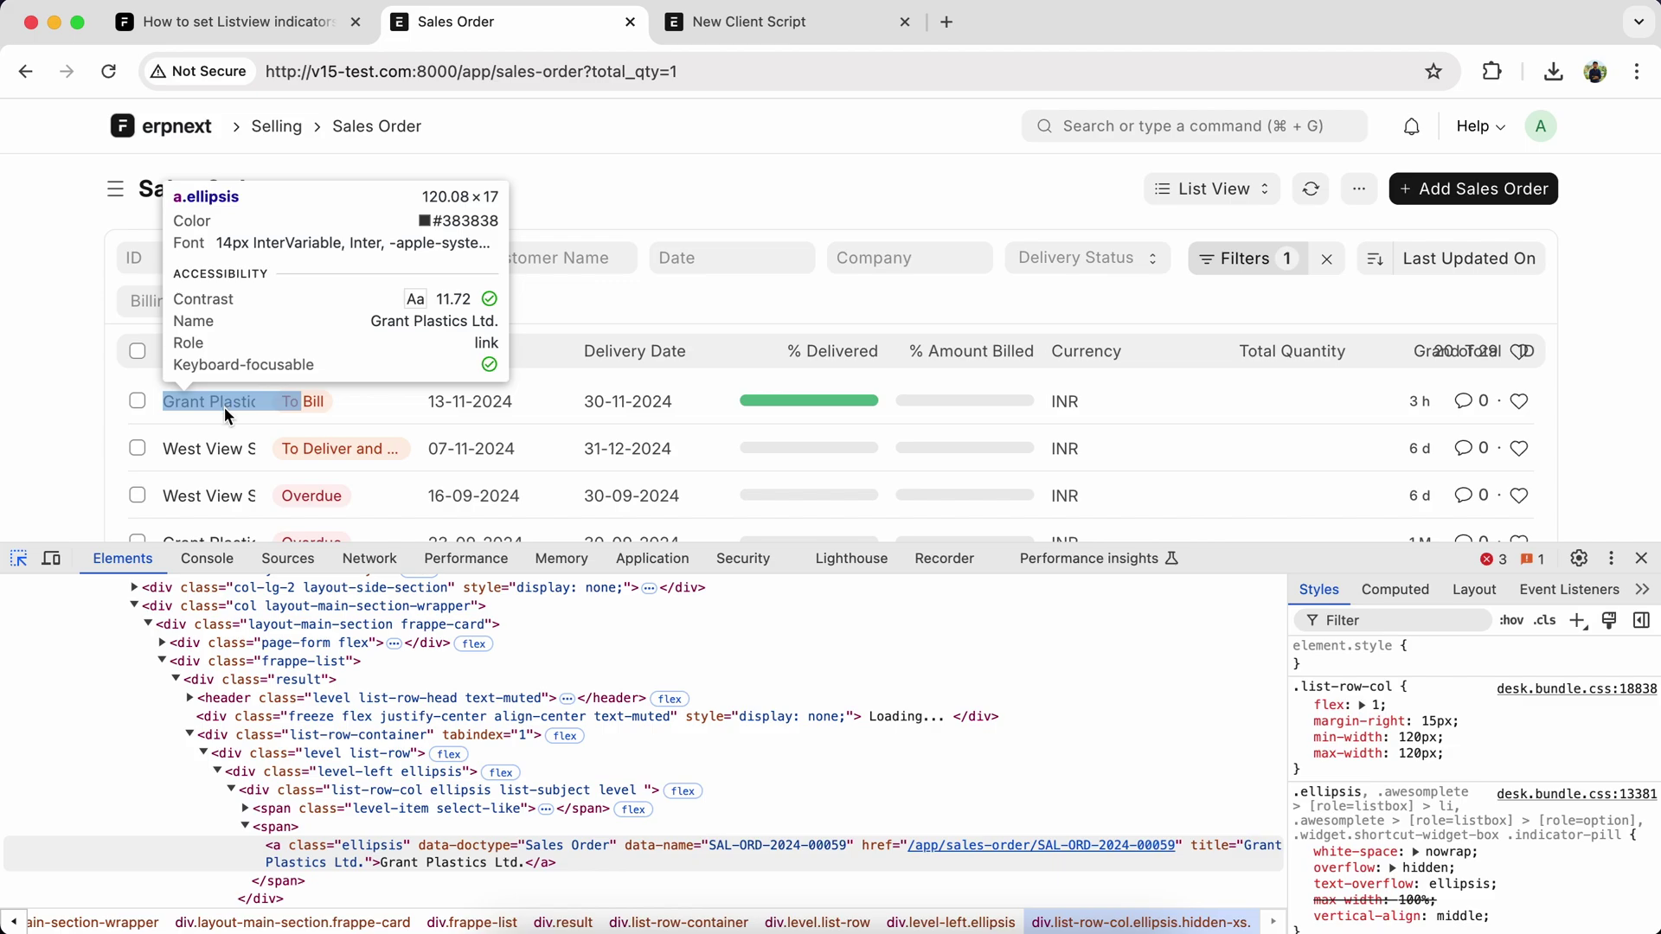
{"action": "left_click", "coordinate": [223, 410]}
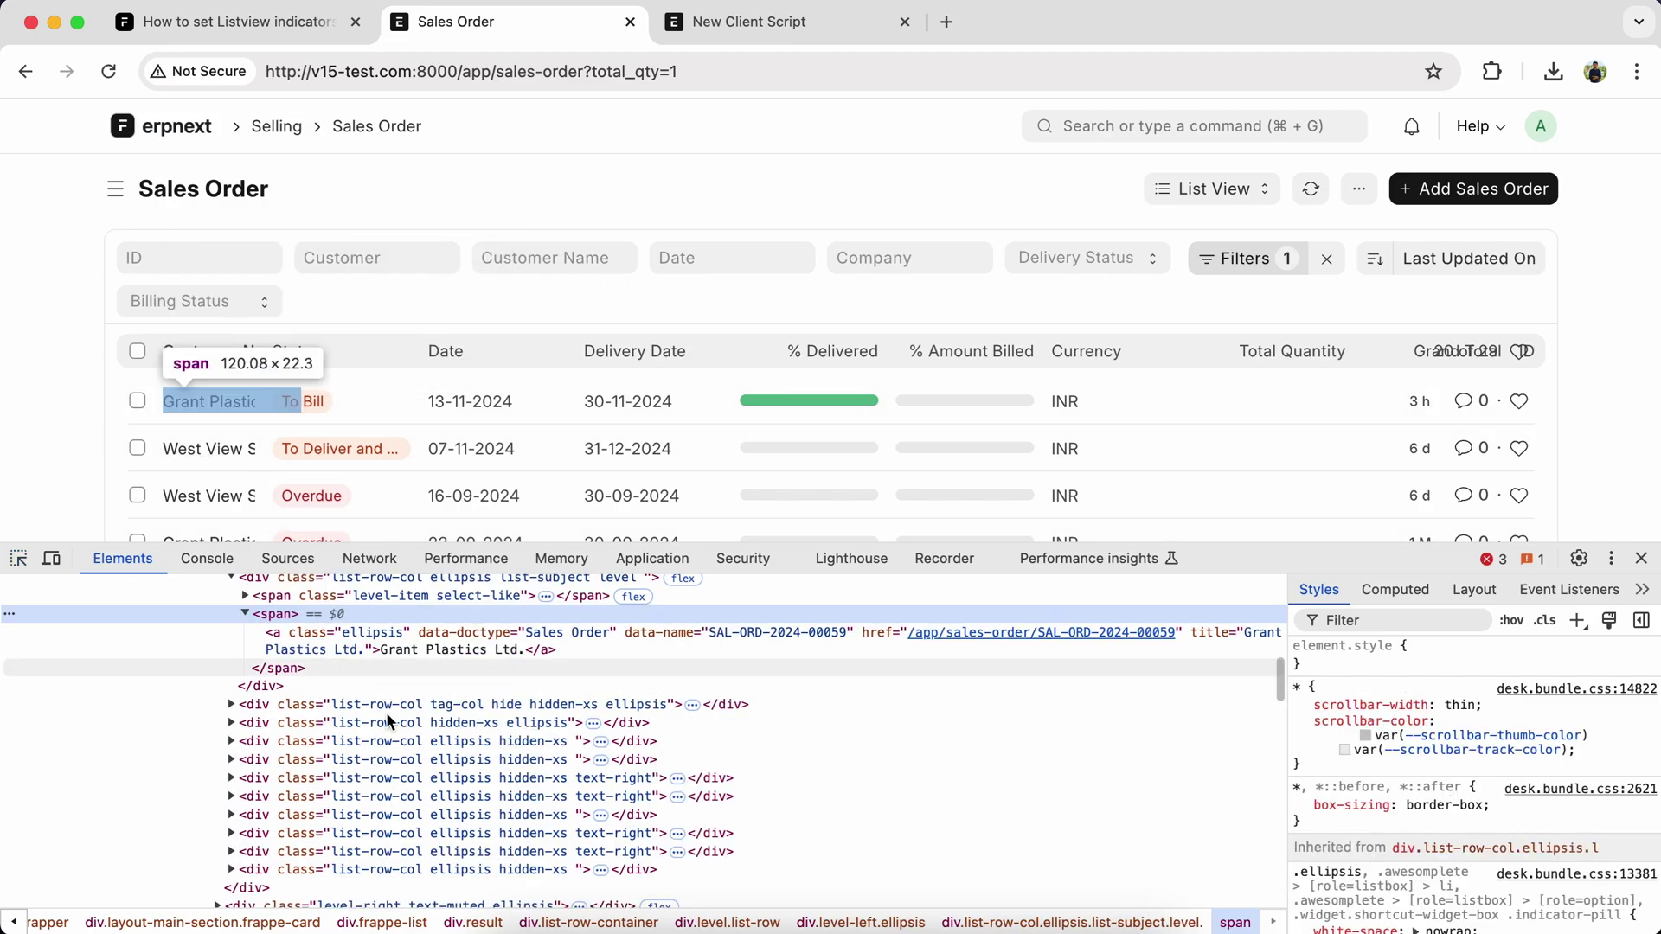
{"action": "scroll", "coordinate": [386, 713], "scroll_direction": "up", "scroll_amount": 3}
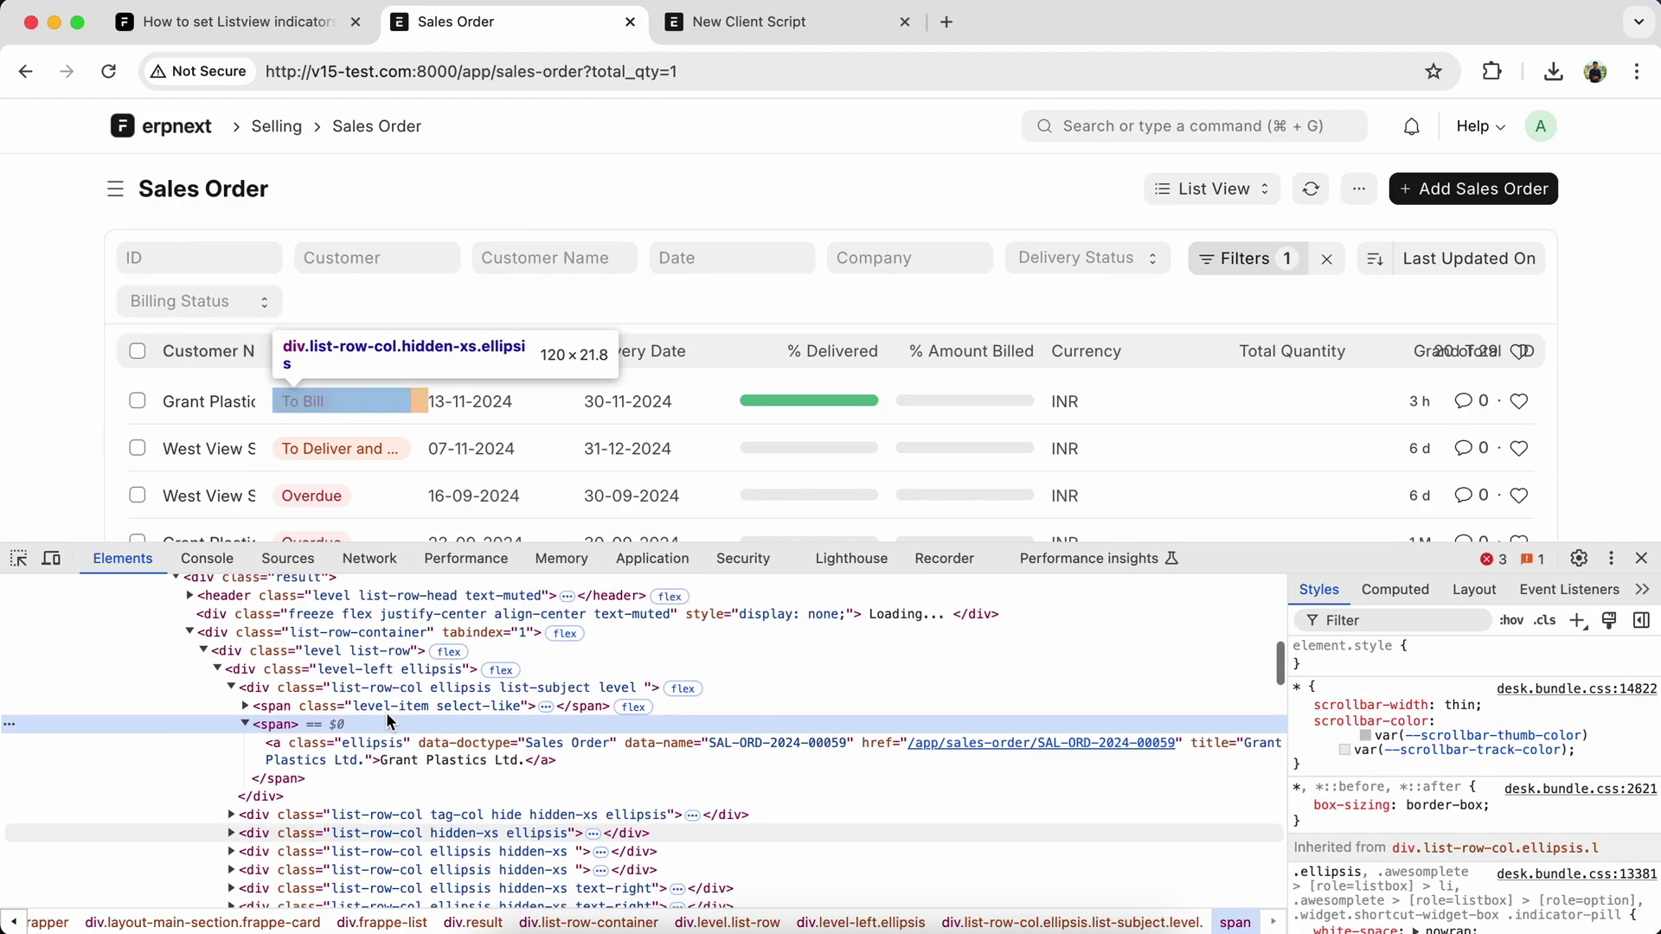
{"action": "left_click", "coordinate": [541, 693]}
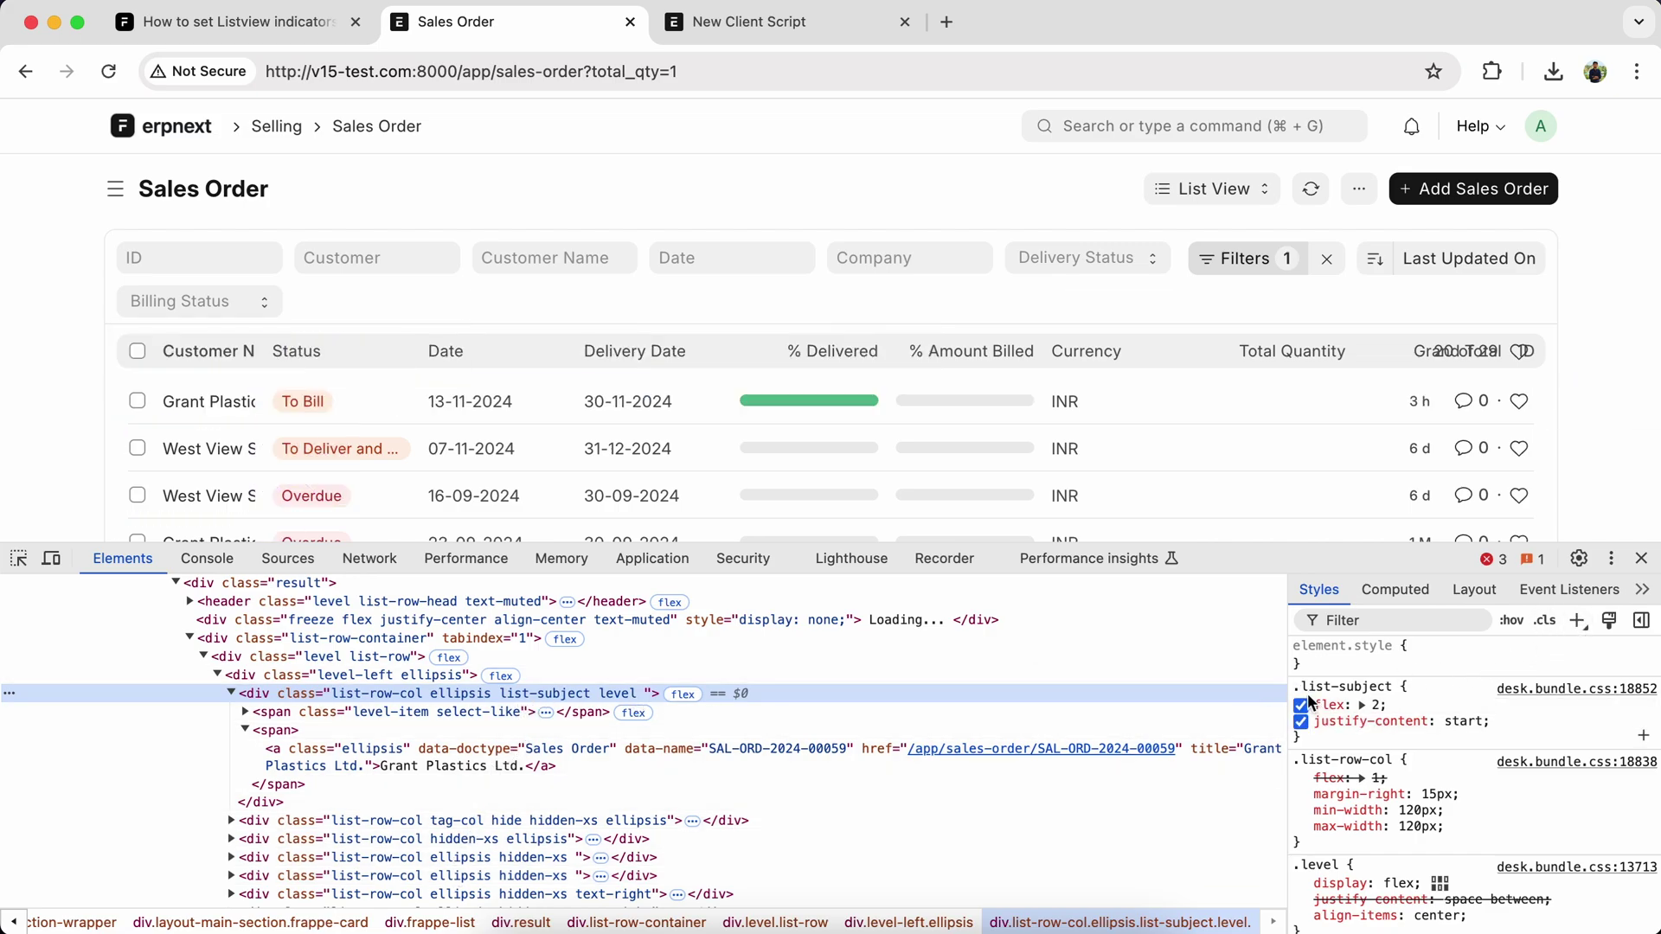
{"action": "mouse_move", "coordinate": [1337, 705]}
{"action": "left_click", "coordinate": [1302, 704]}
{"action": "left_click", "coordinate": [1303, 702]}
Give the customer name column min-width: 200px and max-width: 200px in developer tools.
{"action": "left_click", "coordinate": [1522, 723]}
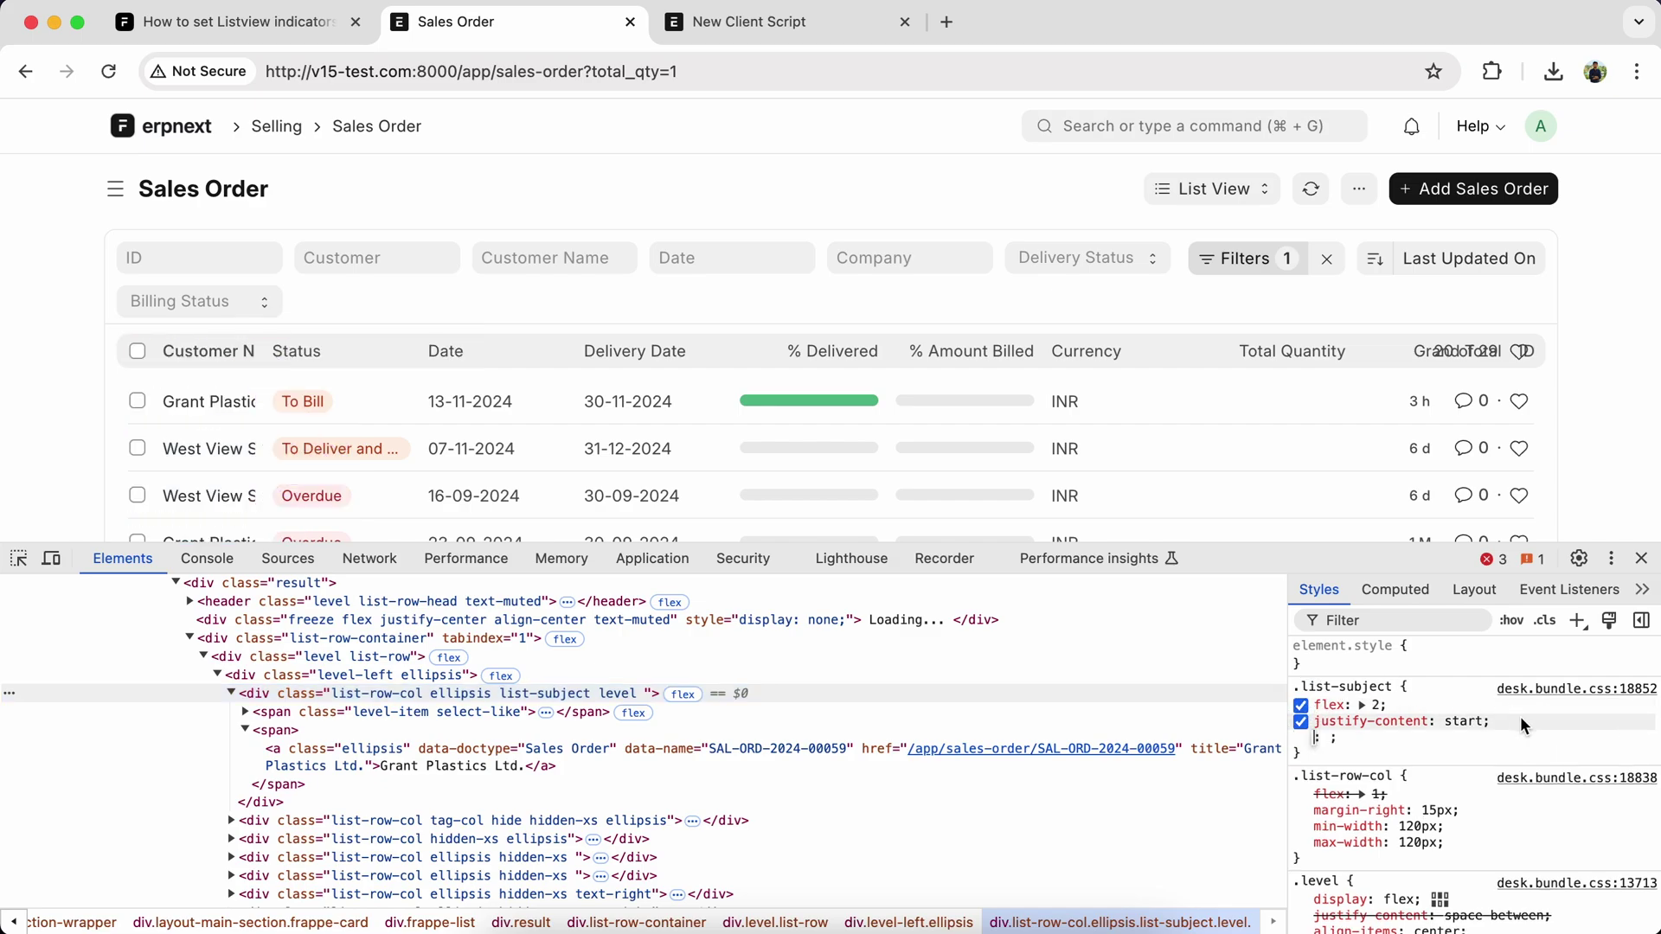
{"action": "type", "text": "min"}
{"action": "key", "text": "Tab"}
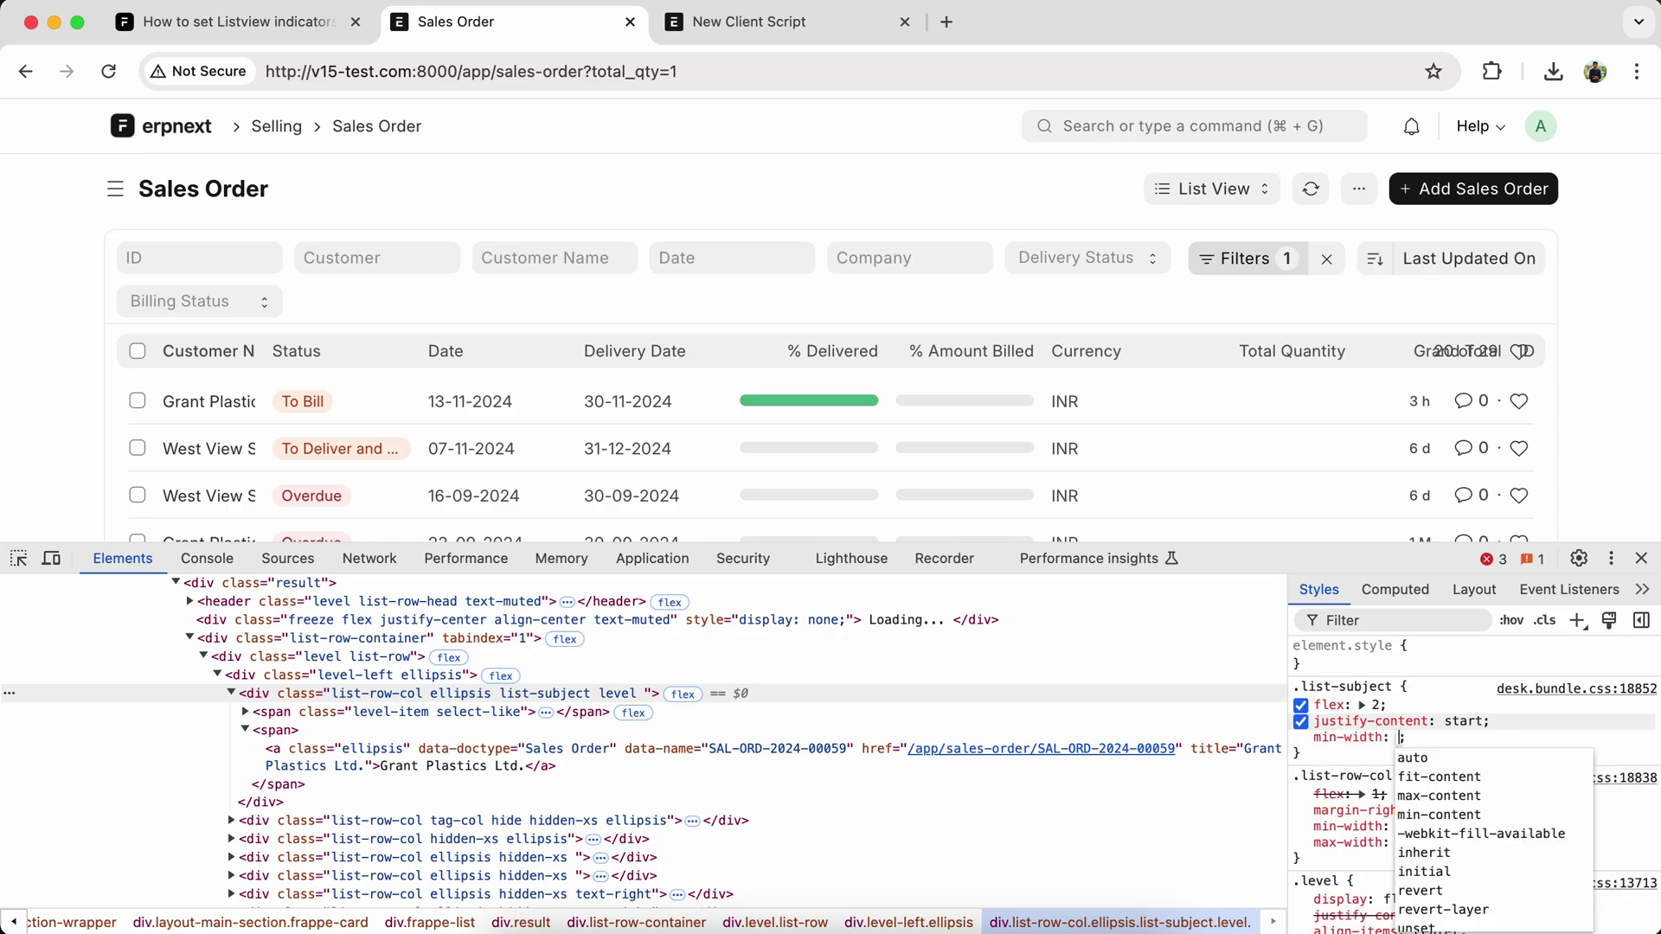
{"action": "type", "text": "200"}
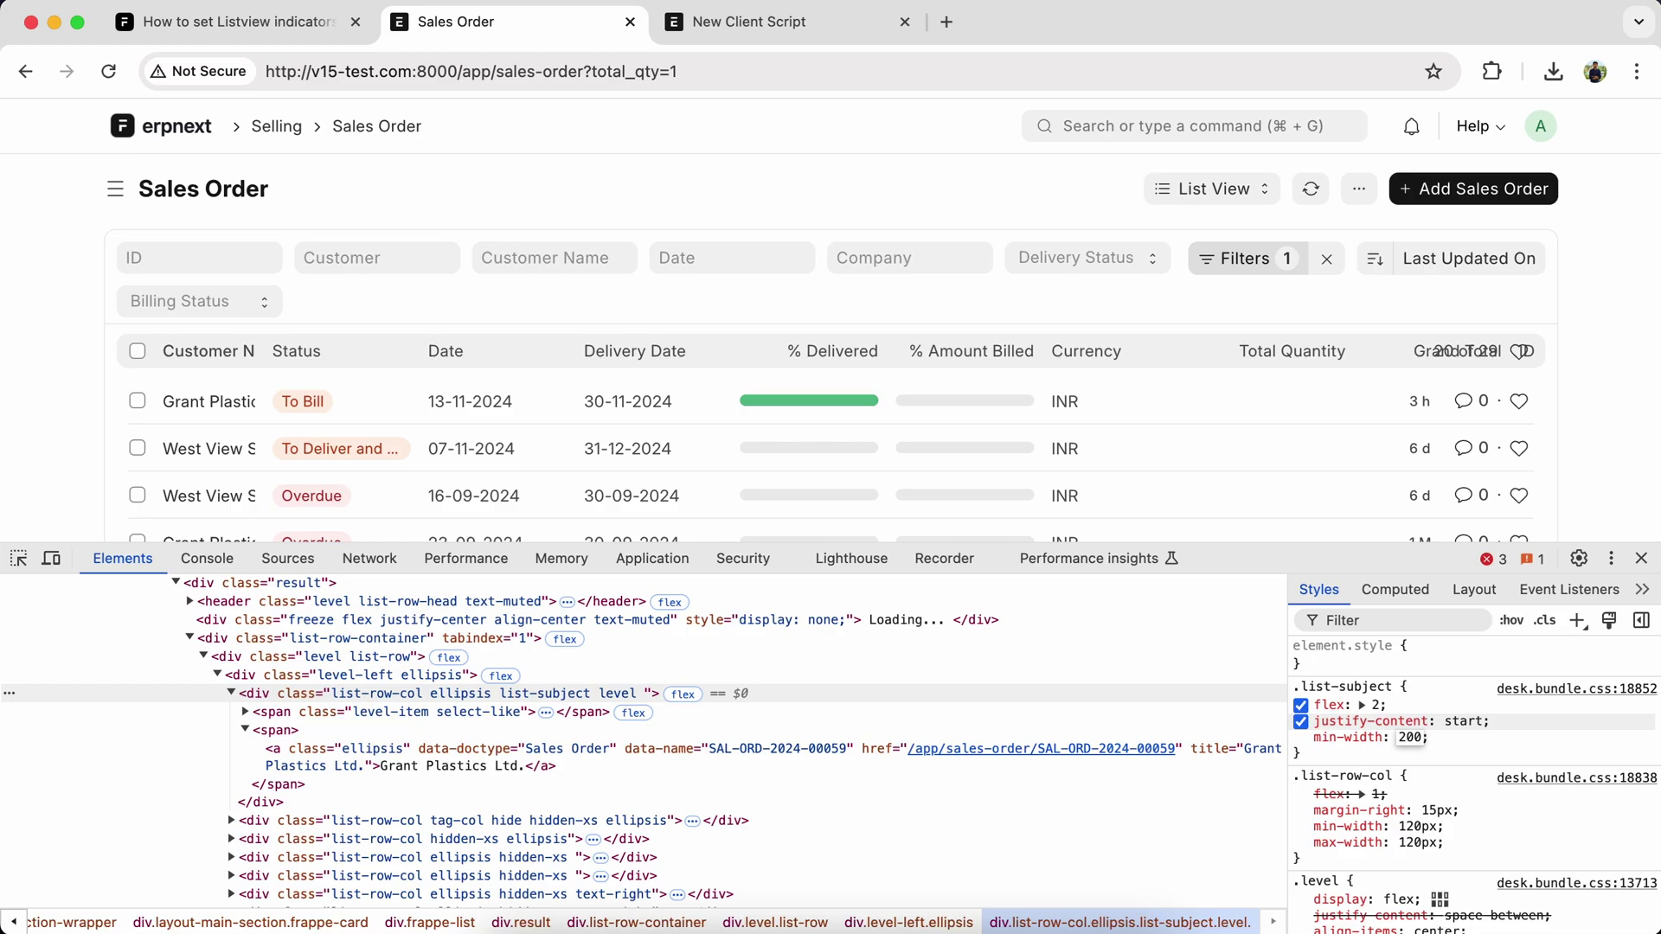
{"action": "type", "text": "px"}
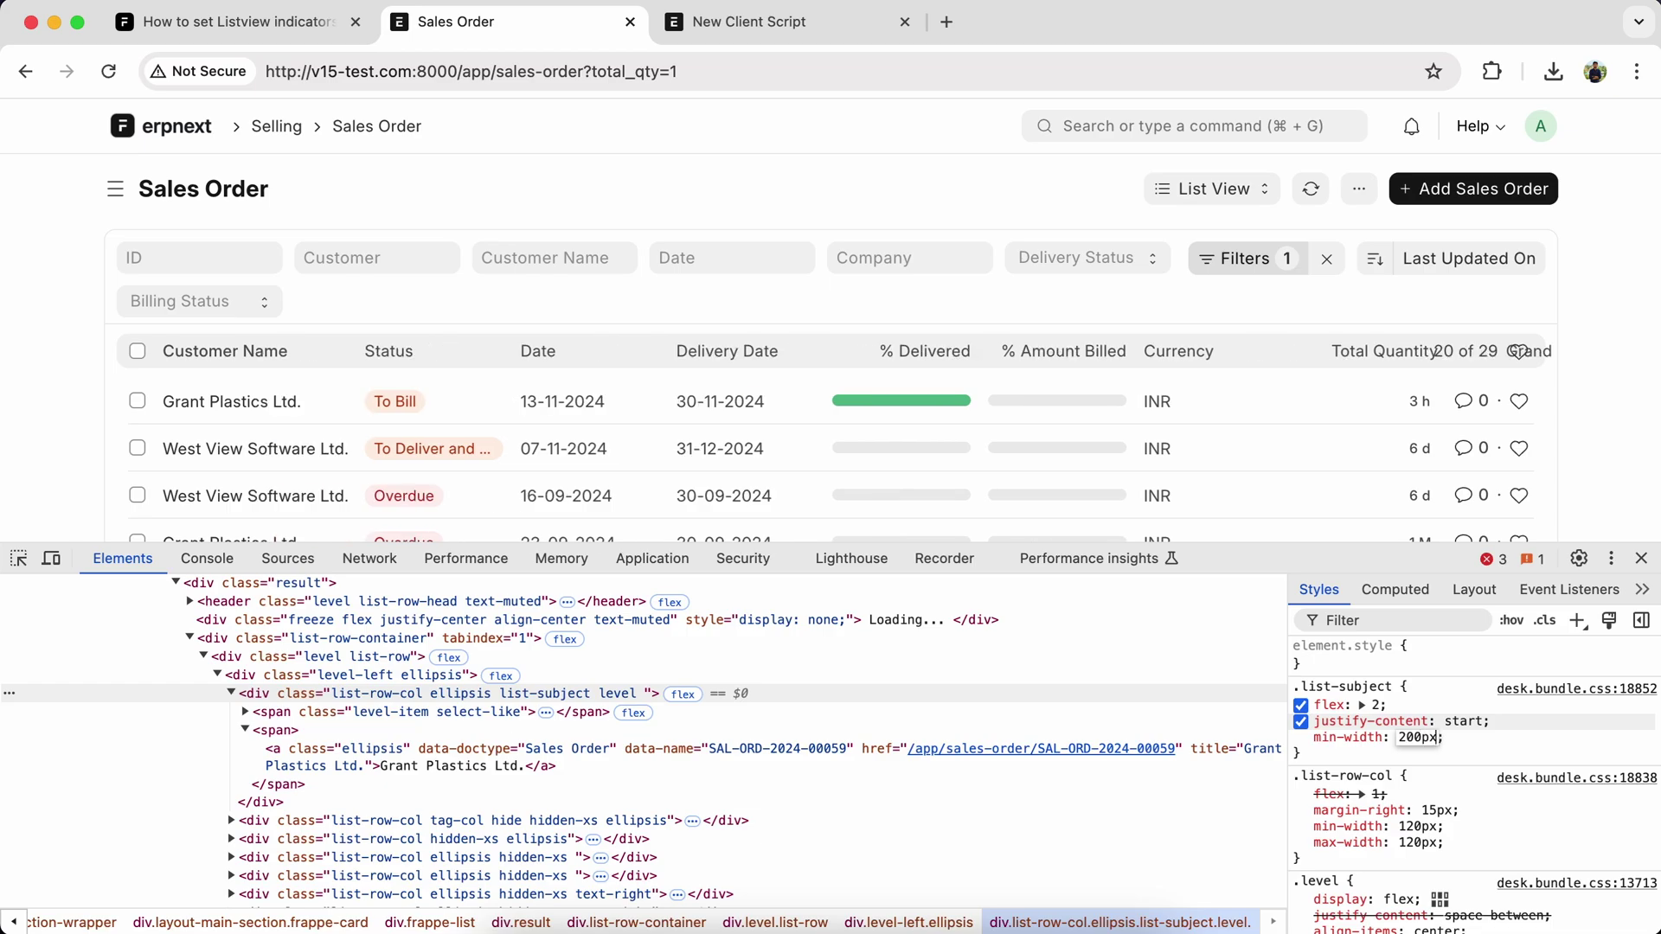
{"action": "key", "text": "Return"}
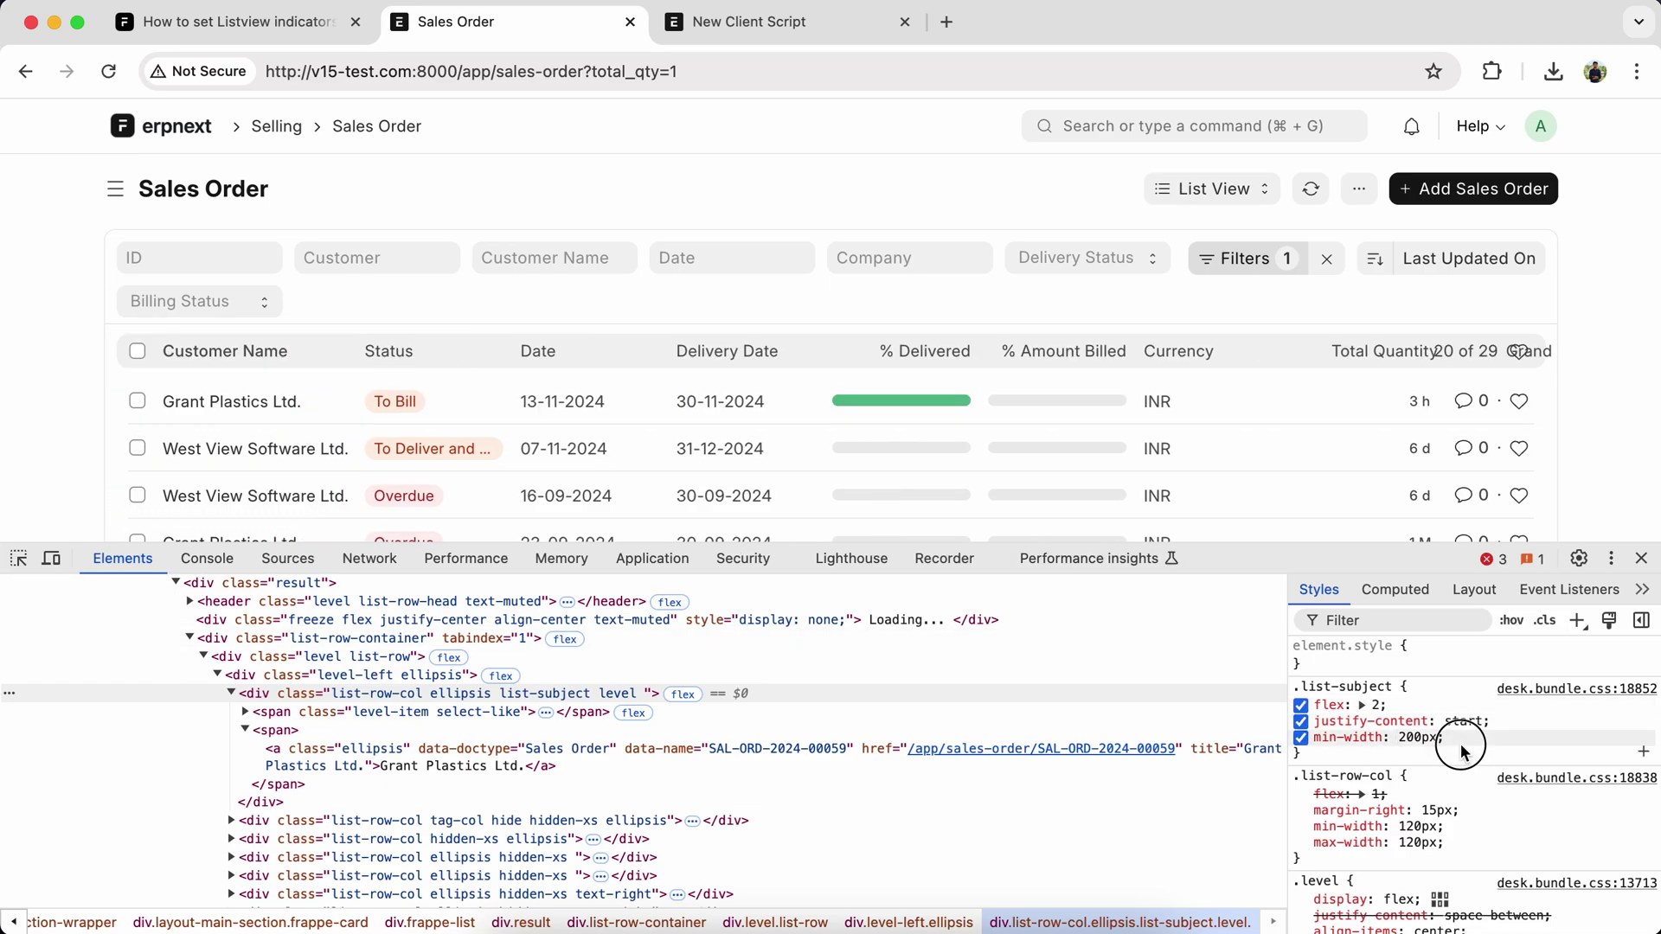
{"action": "left_click", "coordinate": [1460, 740]}
{"action": "type", "text": "max"}
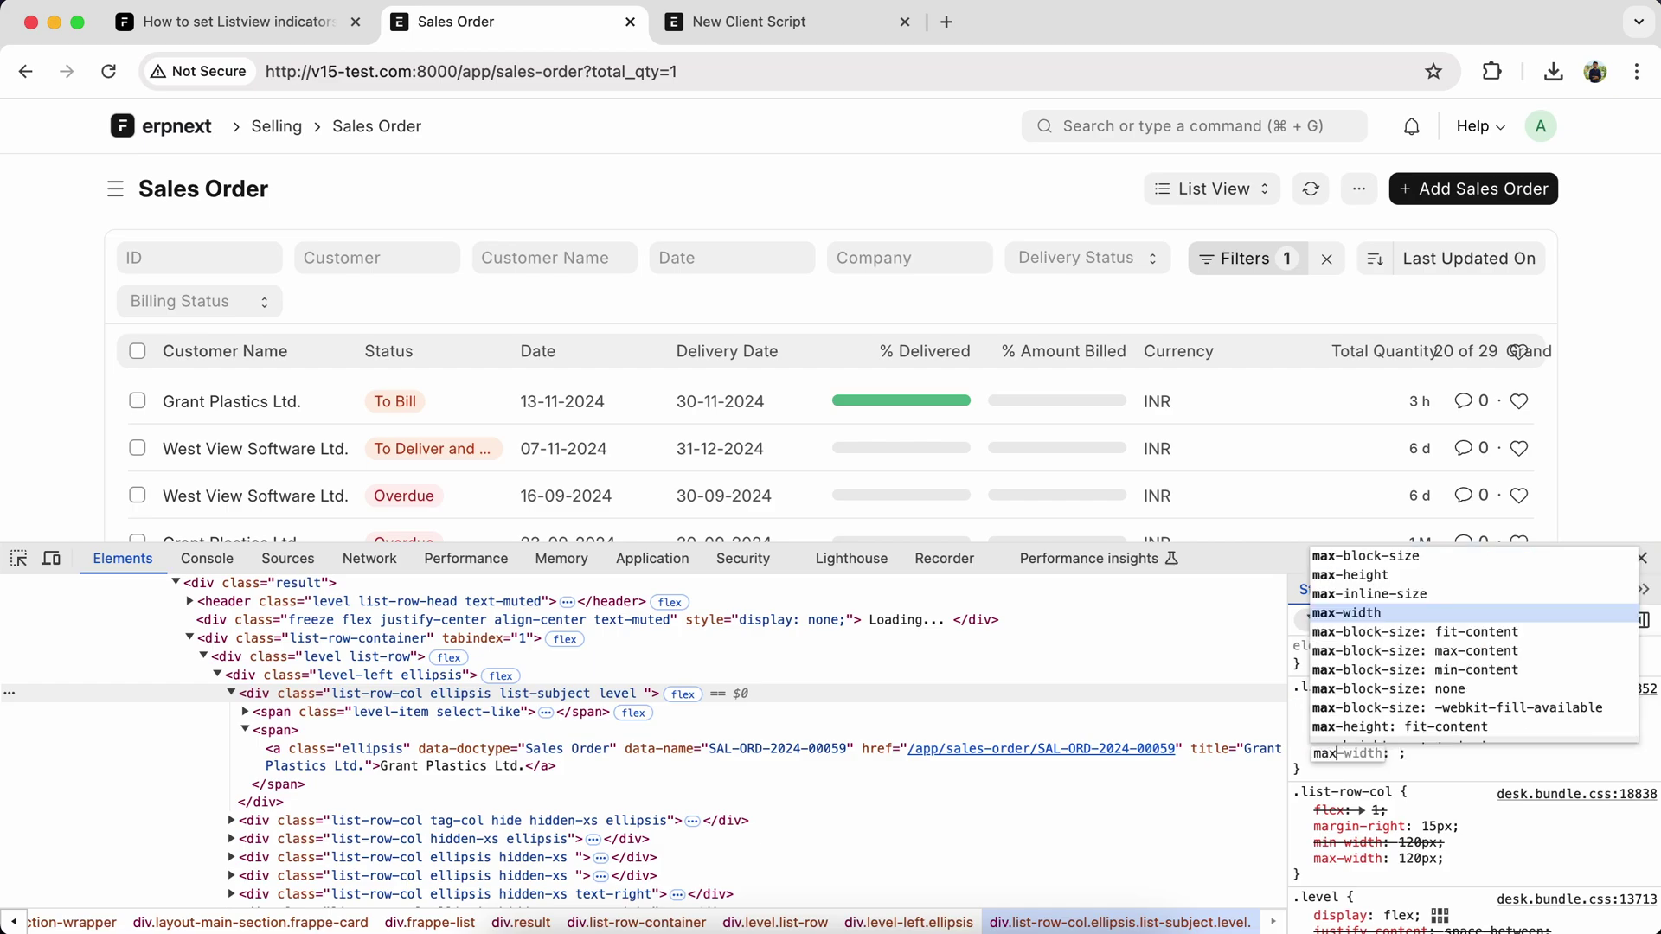
{"action": "key", "text": "Tab"}
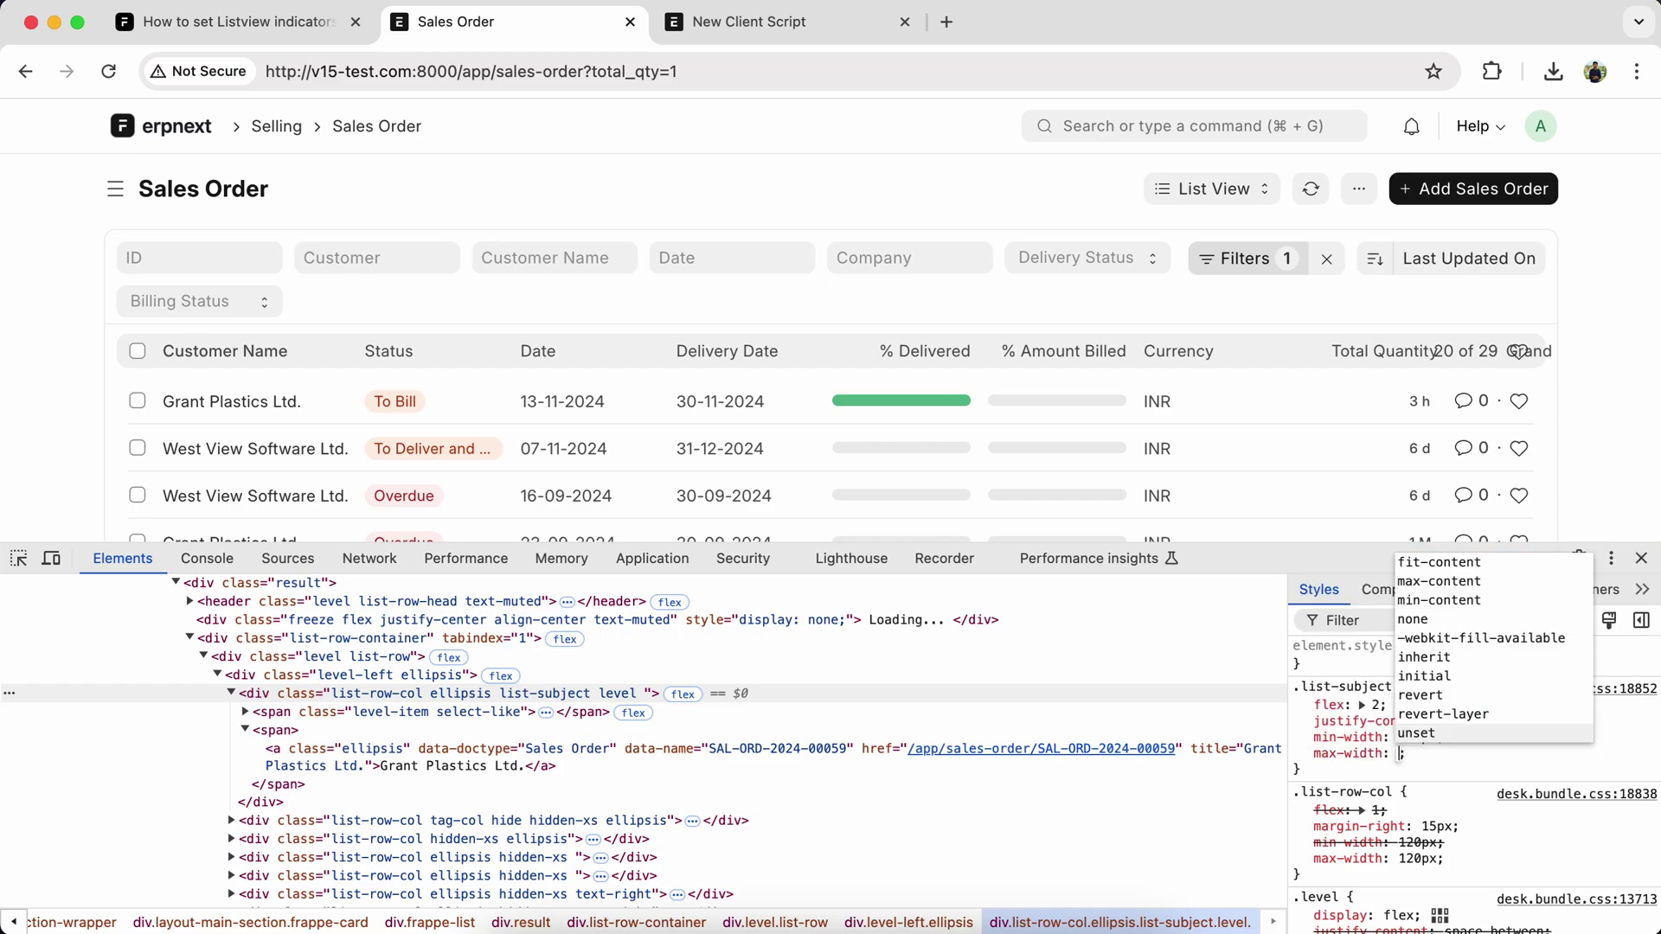
{"action": "type", "text": "200"}
{"action": "key", "text": "Return"}
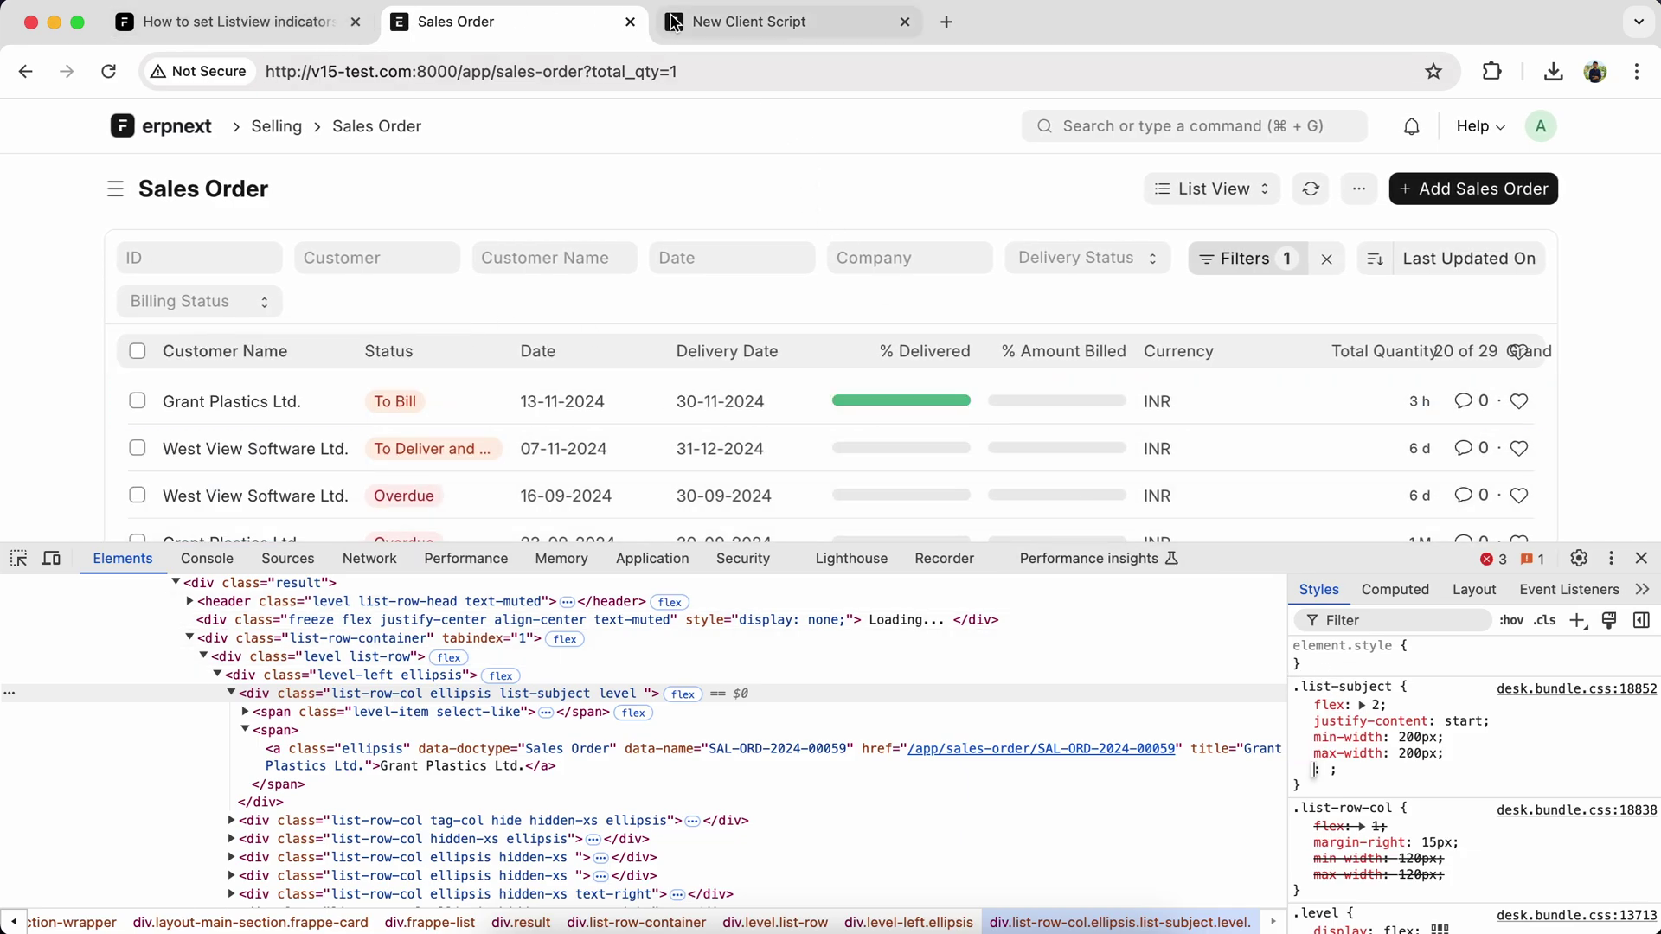
{"action": "left_click_drag", "start_coordinate": [749, 21], "coordinate": [543, 23]}
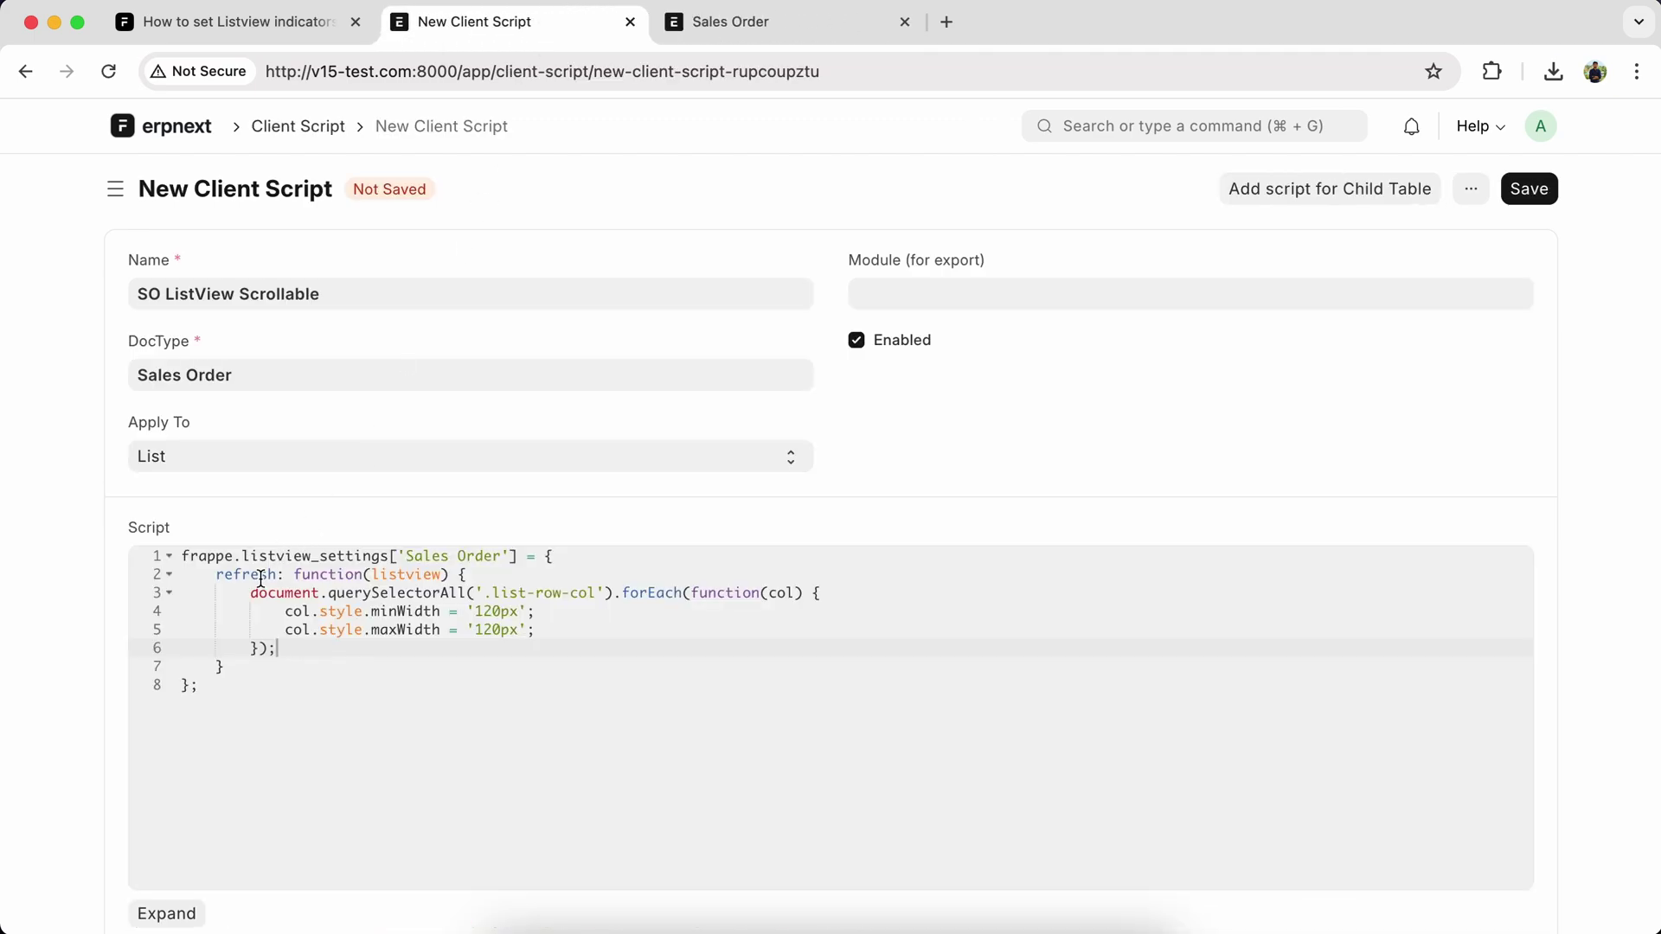
Duplicate the column width loop and change both copied widths from 120px to 200px.
{"action": "mouse_move", "coordinate": [250, 592]}
{"action": "left_mouse_down"}
{"action": "mouse_move", "coordinate": [302, 632]}
{"action": "mouse_move", "coordinate": [276, 648]}
{"action": "left_mouse_up"}
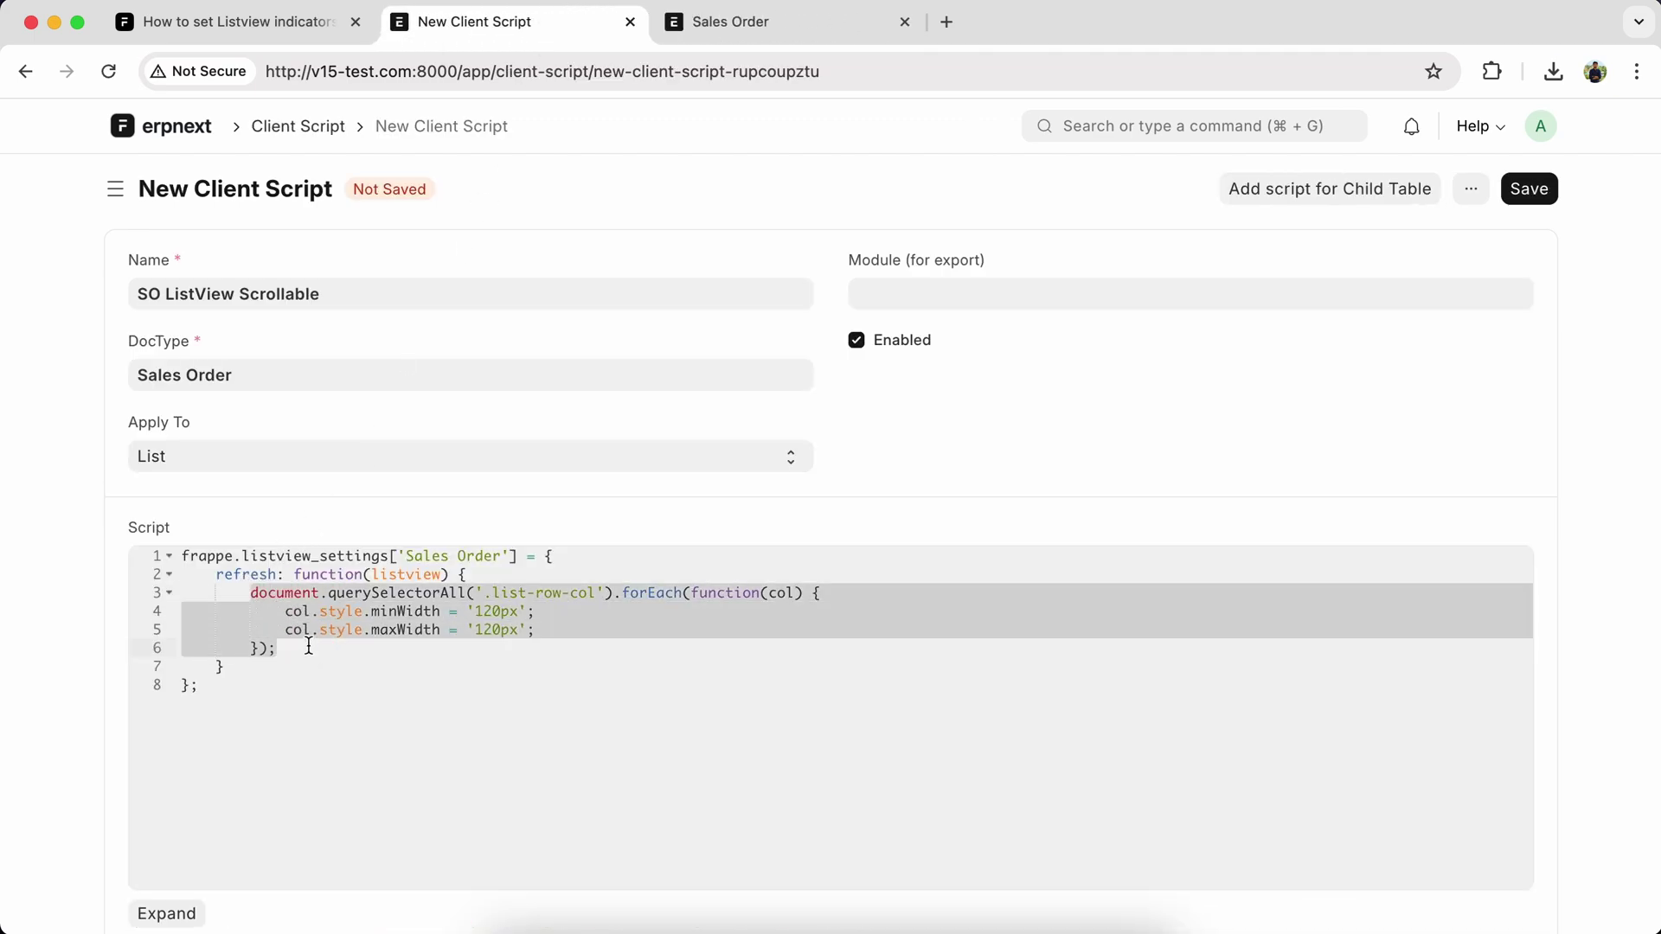
{"action": "key", "text": "super+c"}
{"action": "key", "text": "Right"}
{"action": "key", "text": "Return"}
{"action": "key", "text": "Return"}
{"action": "key", "text": "super+v"}
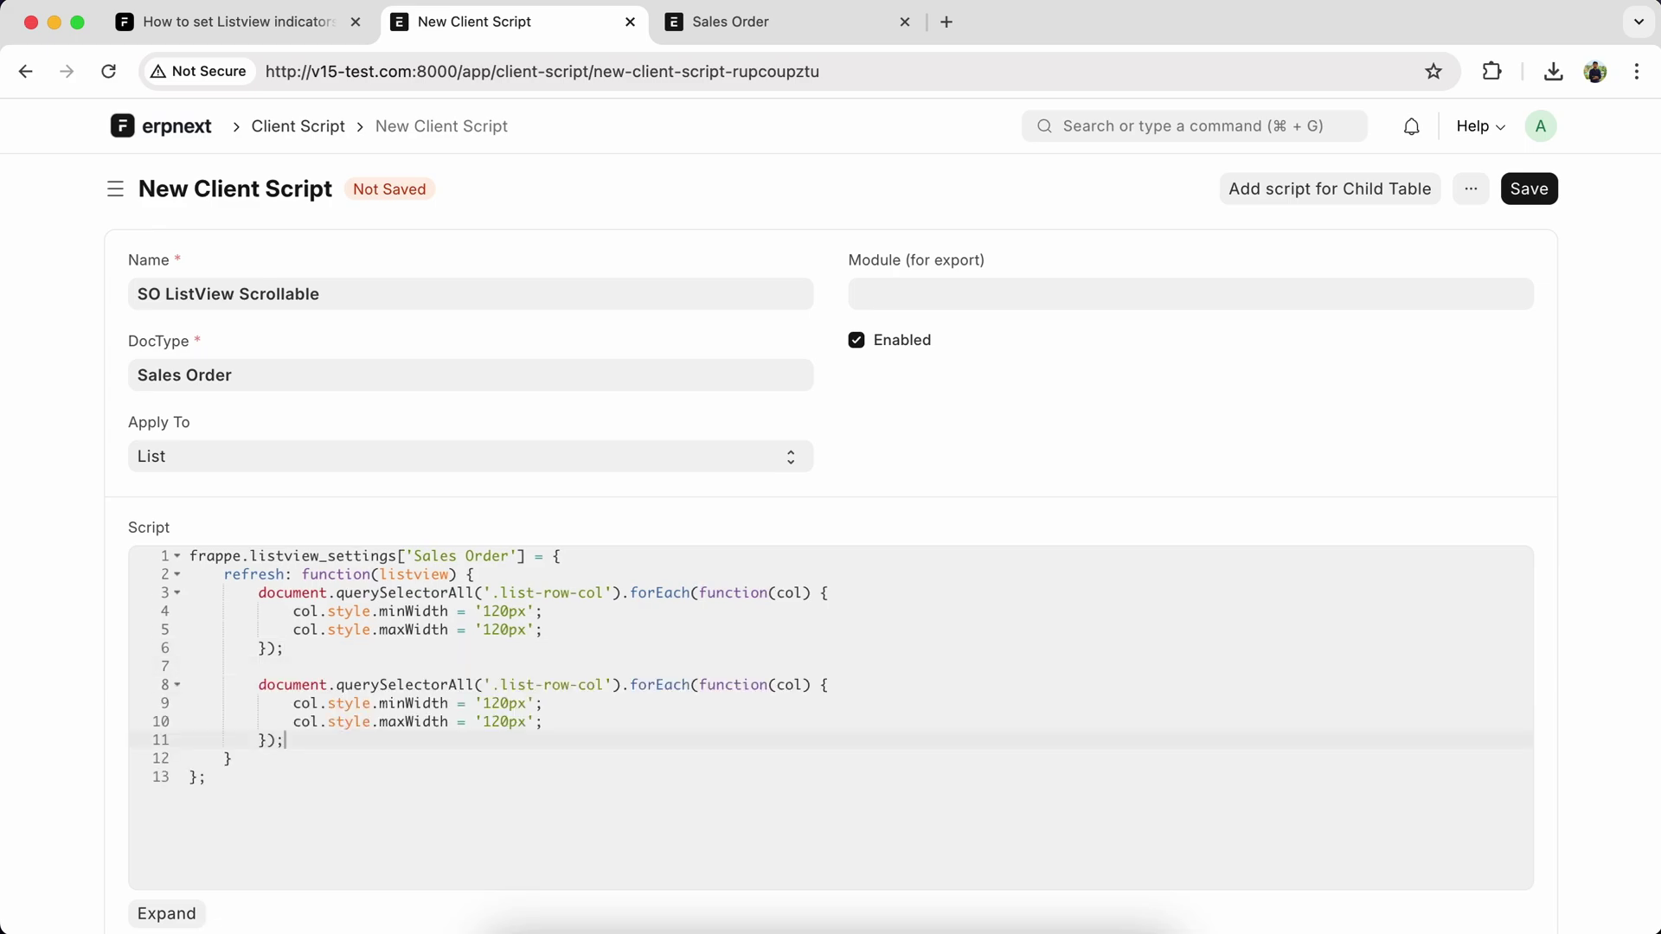
{"action": "left_click", "coordinate": [500, 703]}
{"action": "key", "text": "BackSpace"}
{"action": "key", "text": "BackSpace"}
{"action": "type", "text": "20"}
{"action": "left_click", "coordinate": [500, 722]}
{"action": "key", "text": "BackSpace"}
{"action": "key", "text": "BackSpace"}
{"action": "type", "text": "20"}
Point the copied loop's selector at '.list-subject' and save the client script.
{"action": "left_click", "coordinate": [732, 22]}
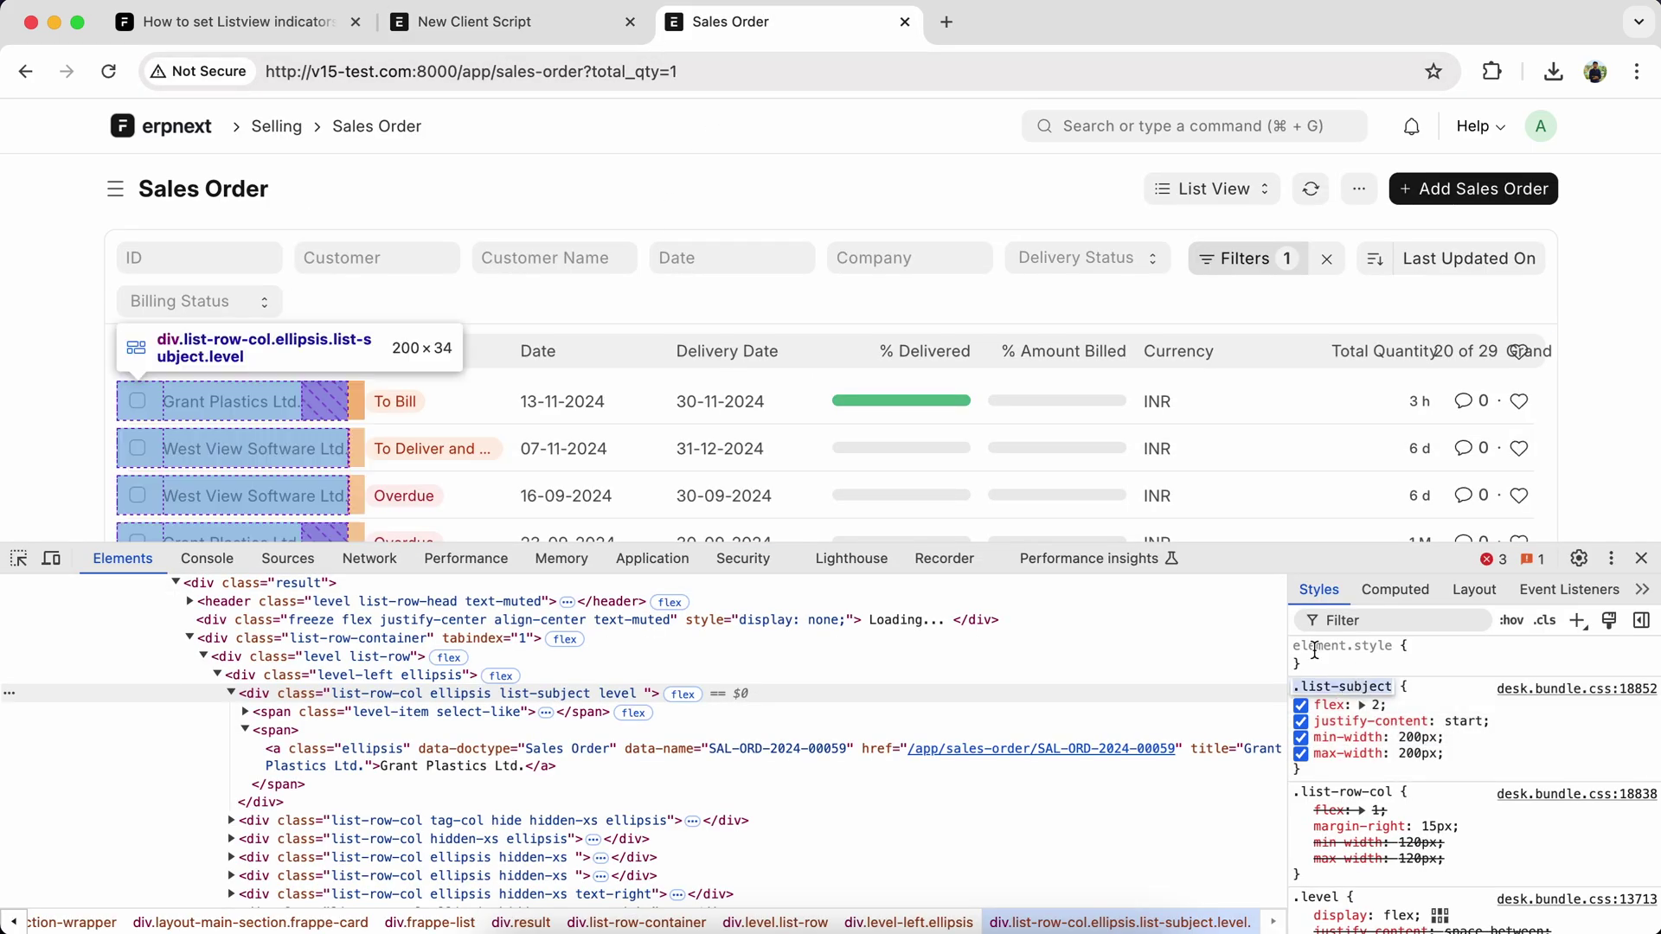
{"action": "left_click", "coordinate": [517, 26]}
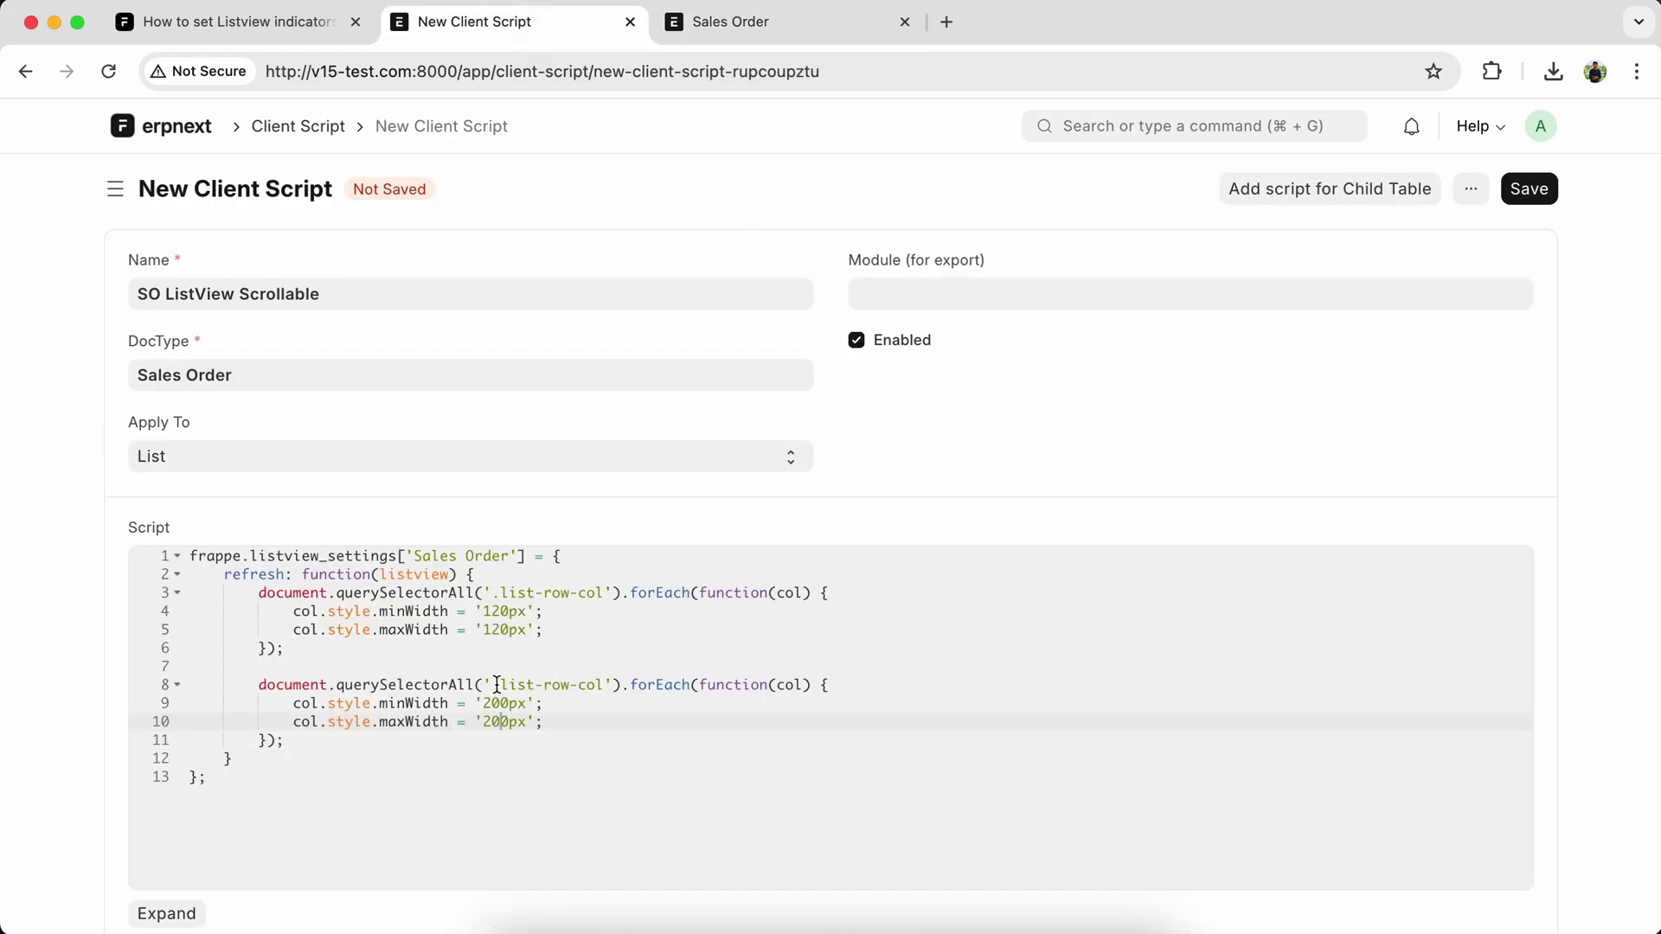
{"action": "left_click_drag", "start_coordinate": [490, 683], "coordinate": [605, 684]}
{"action": "key", "text": "BackSpace"}
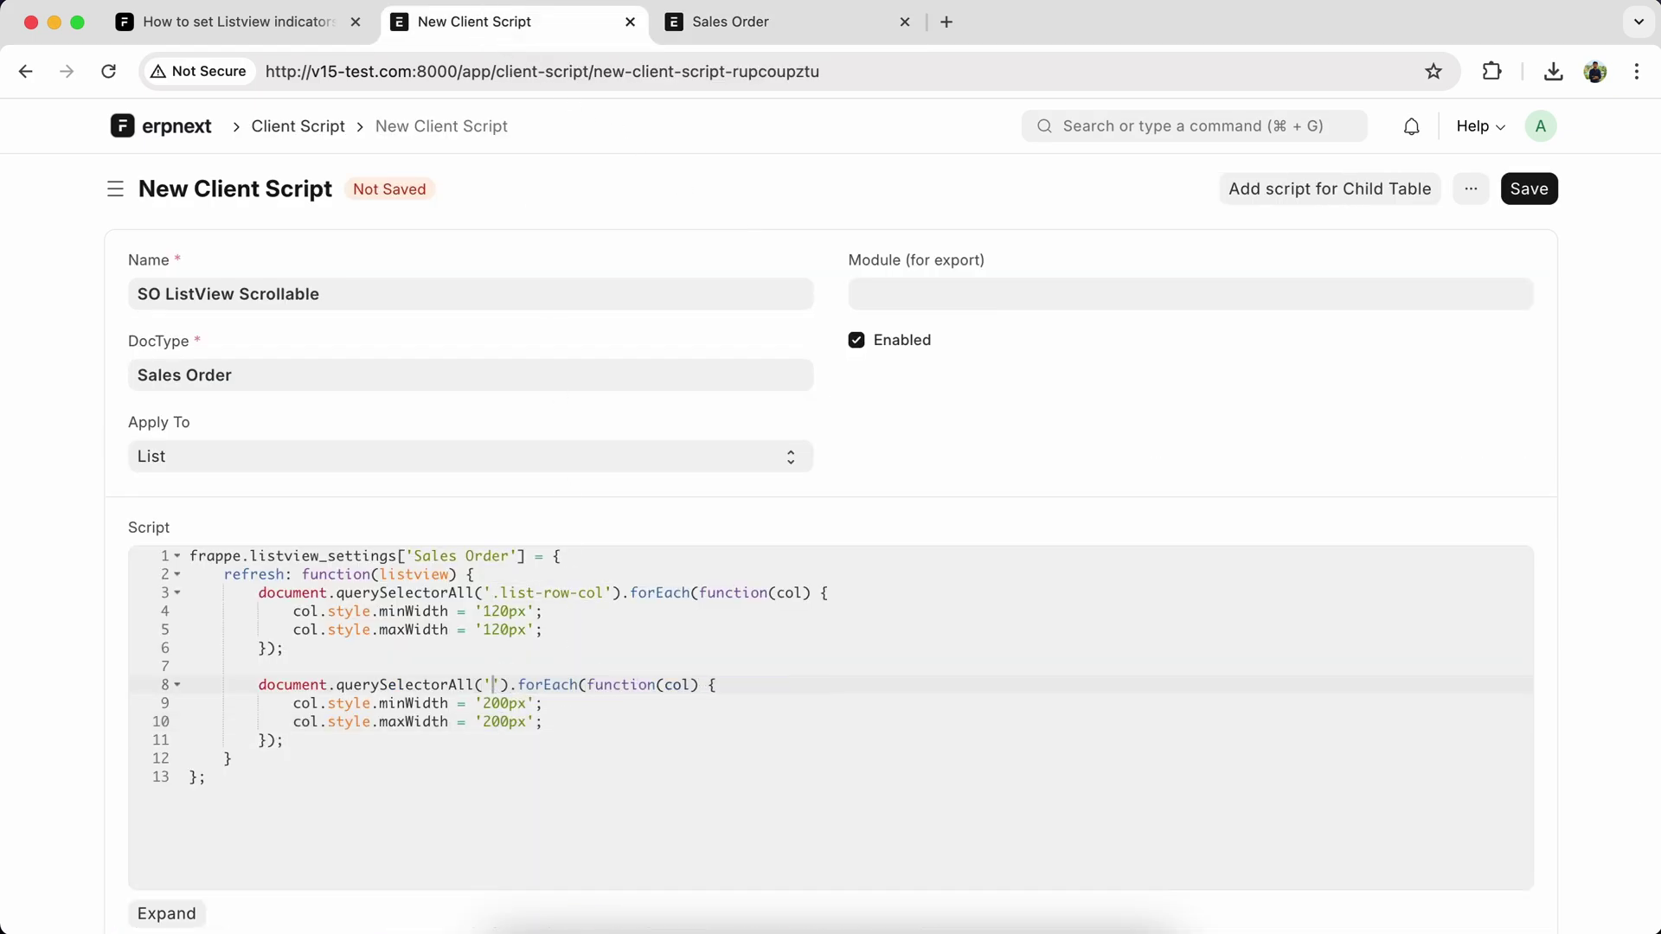
{"action": "key", "text": "super+v"}
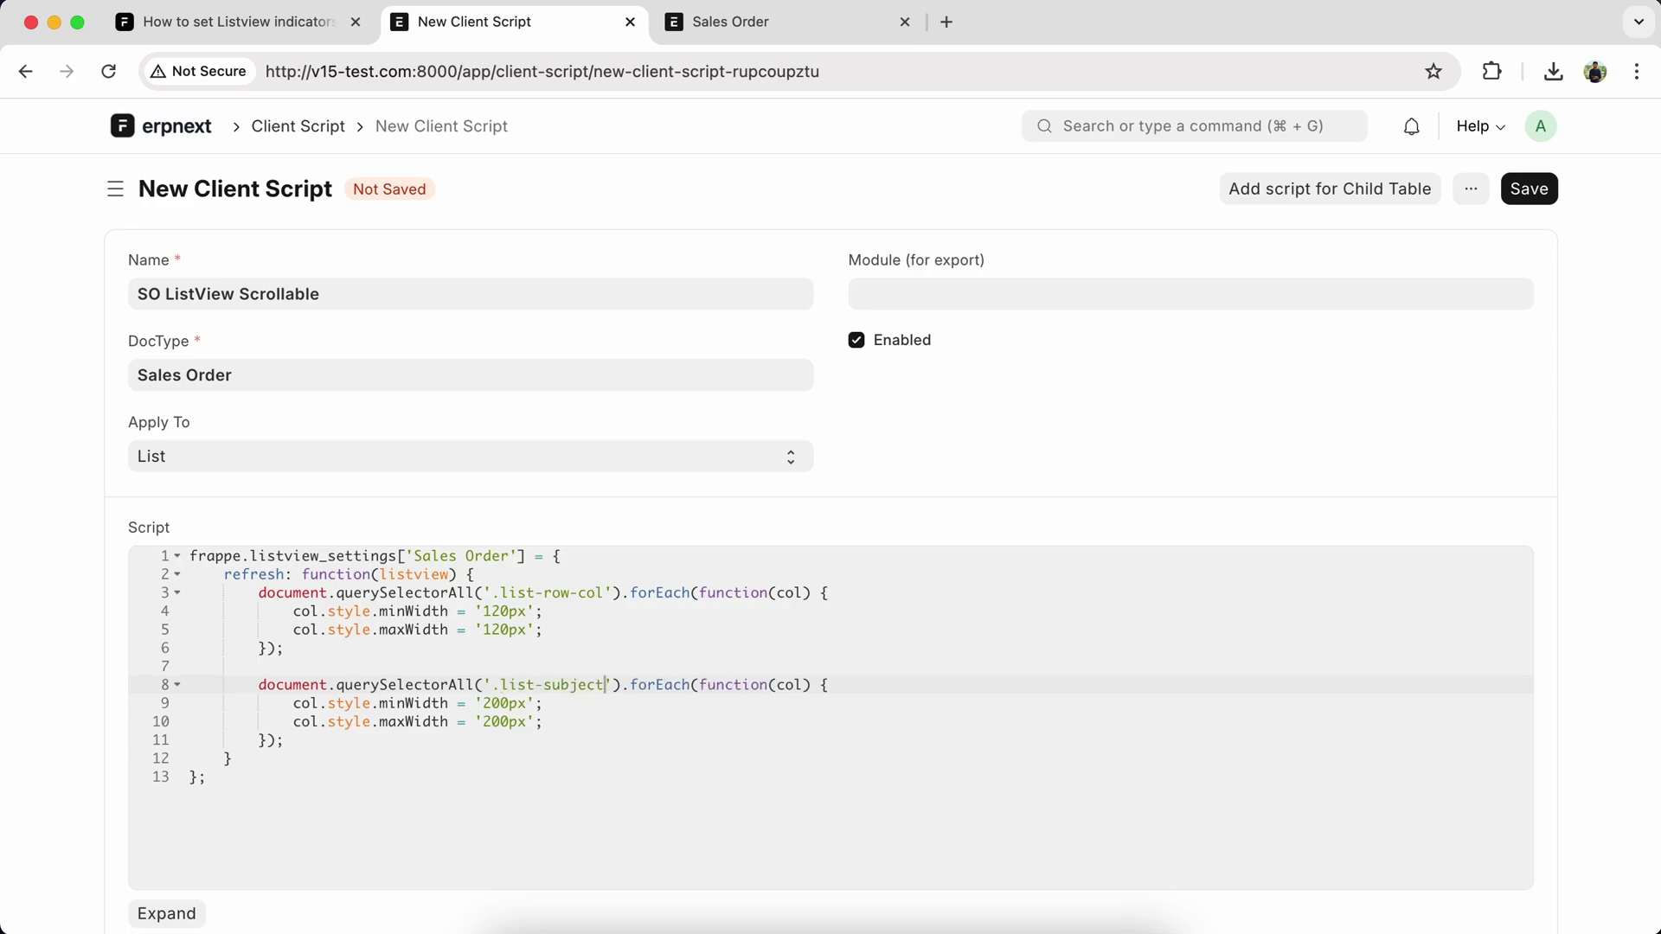
{"action": "left_click", "coordinate": [1529, 188]}
Reload the Sales Order list with cache cleared, close DevTools, and hide the filter sidebar.
{"action": "left_click", "coordinate": [730, 21]}
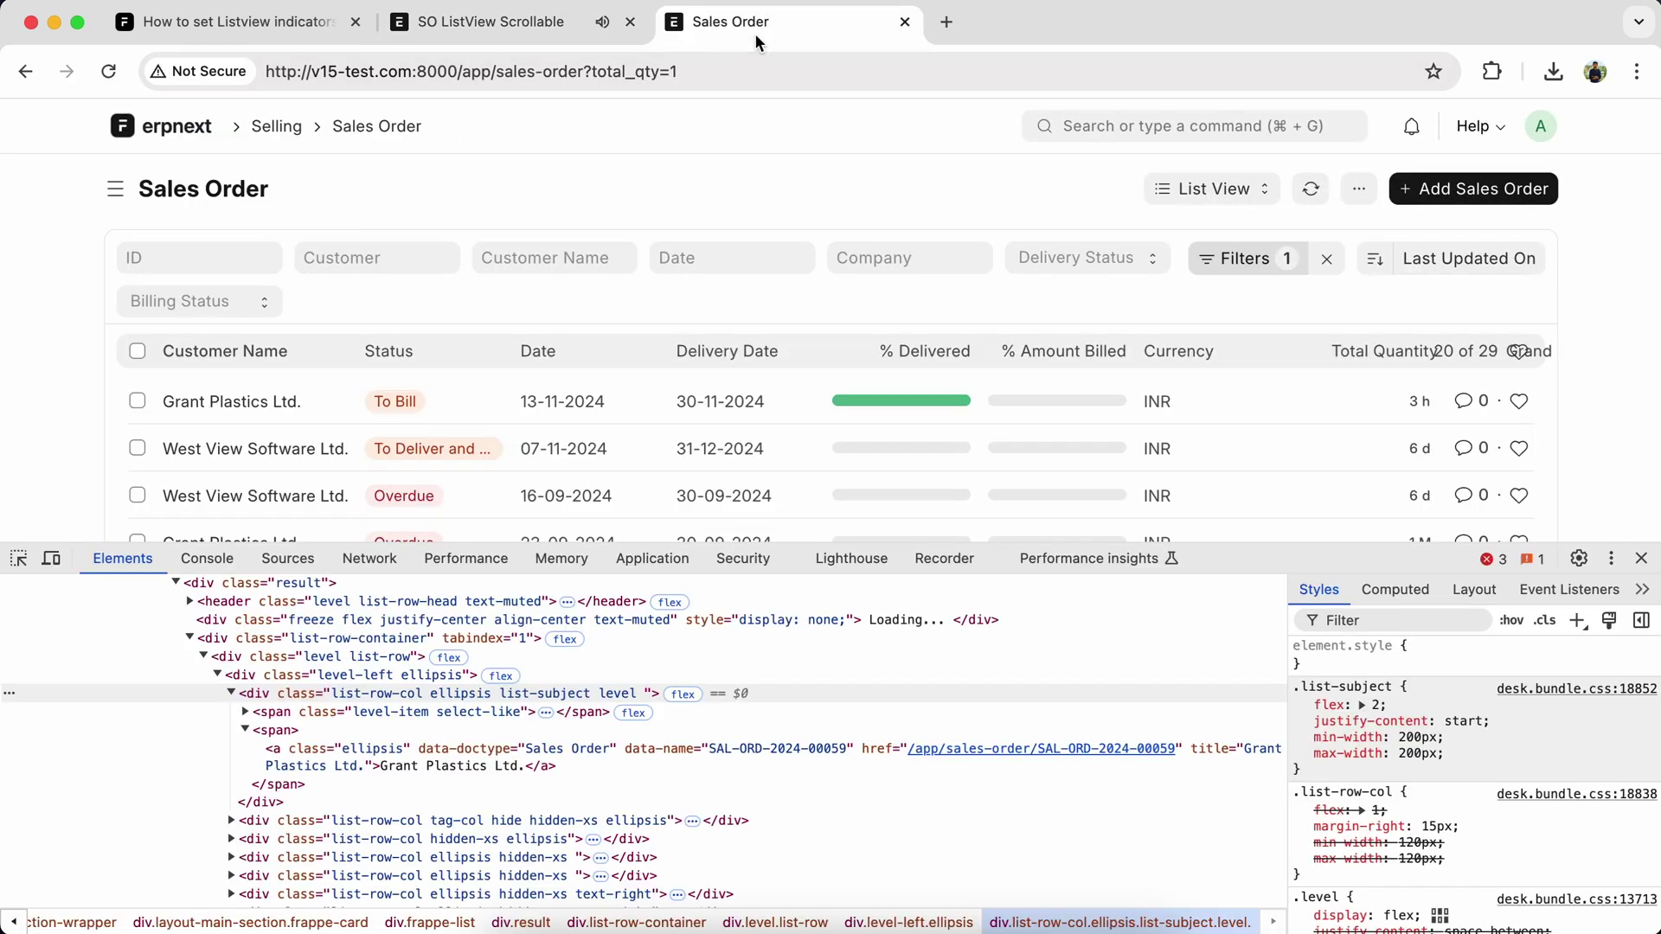
{"action": "left_click", "coordinate": [1540, 126]}
{"action": "left_click", "coordinate": [1394, 239]}
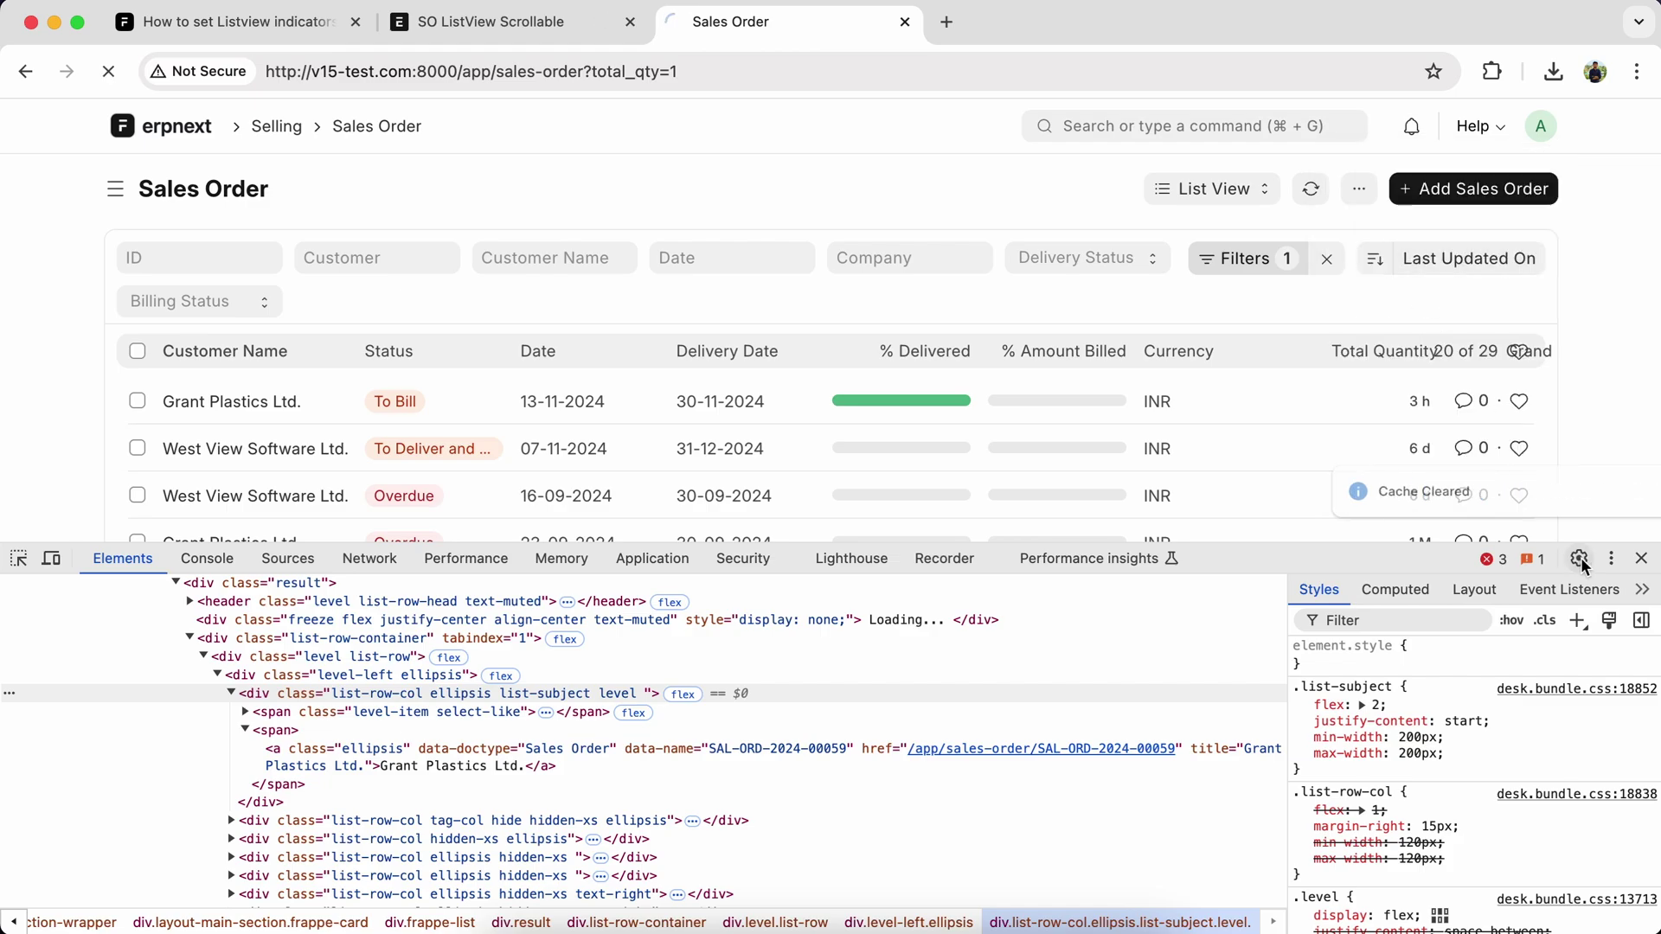
{"action": "key", "text": "super+alt+i"}
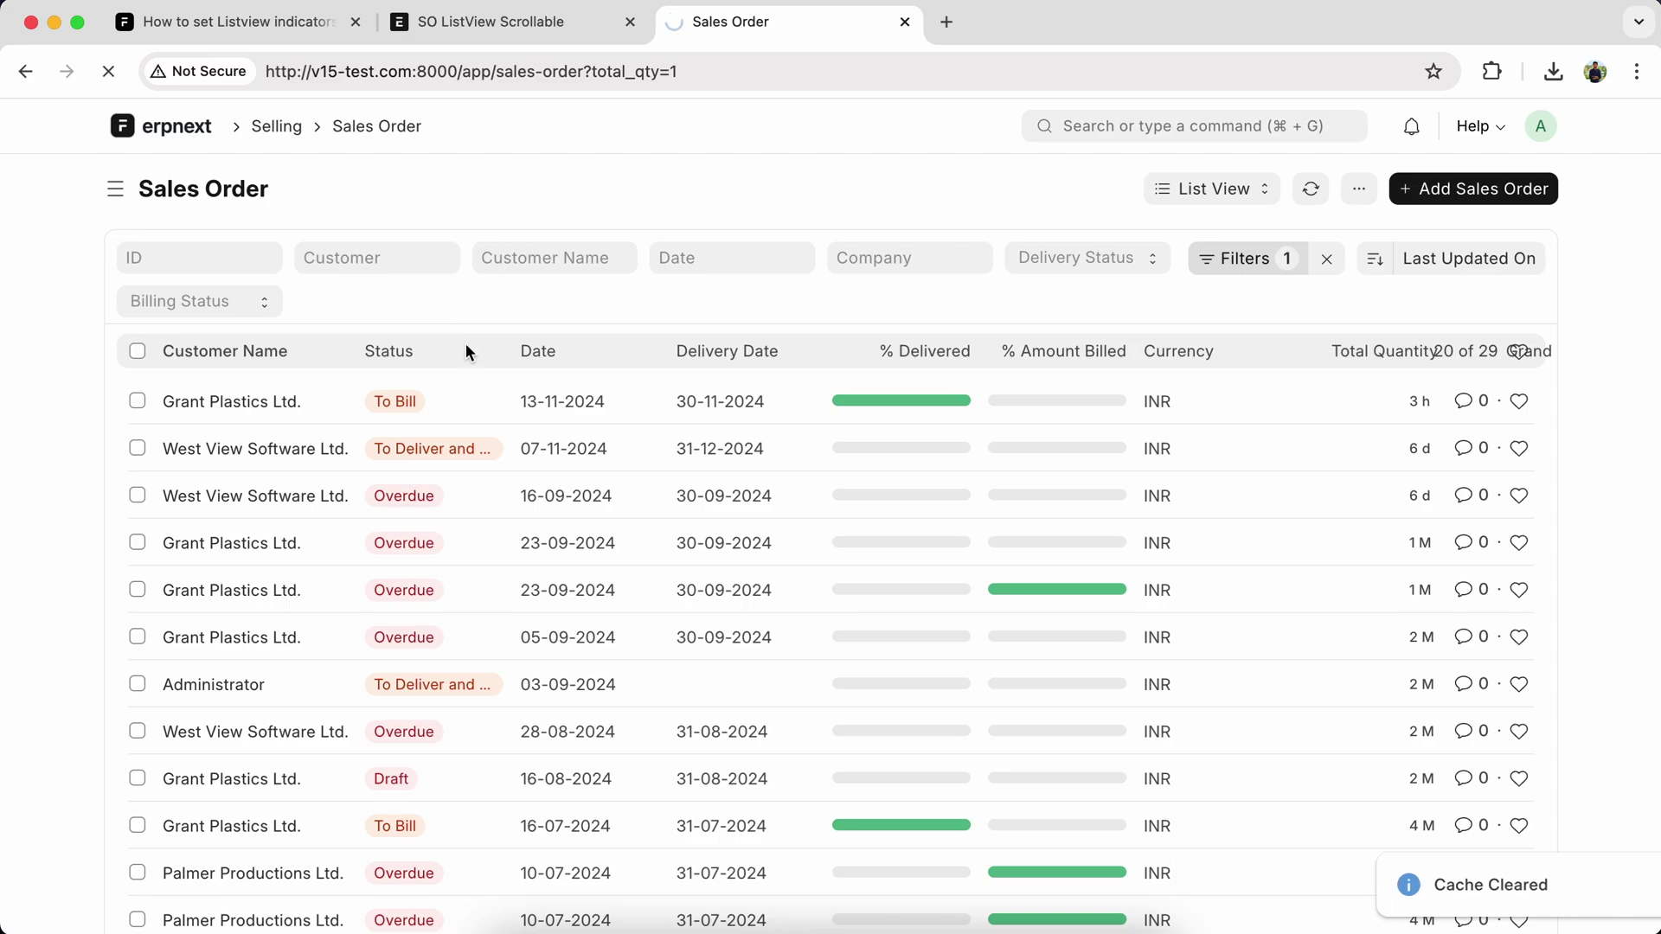
{"action": "scroll", "coordinate": [632, 618], "scroll_direction": "down", "scroll_amount": 5}
{"action": "scroll", "coordinate": [632, 619], "scroll_direction": "down", "scroll_amount": 3}
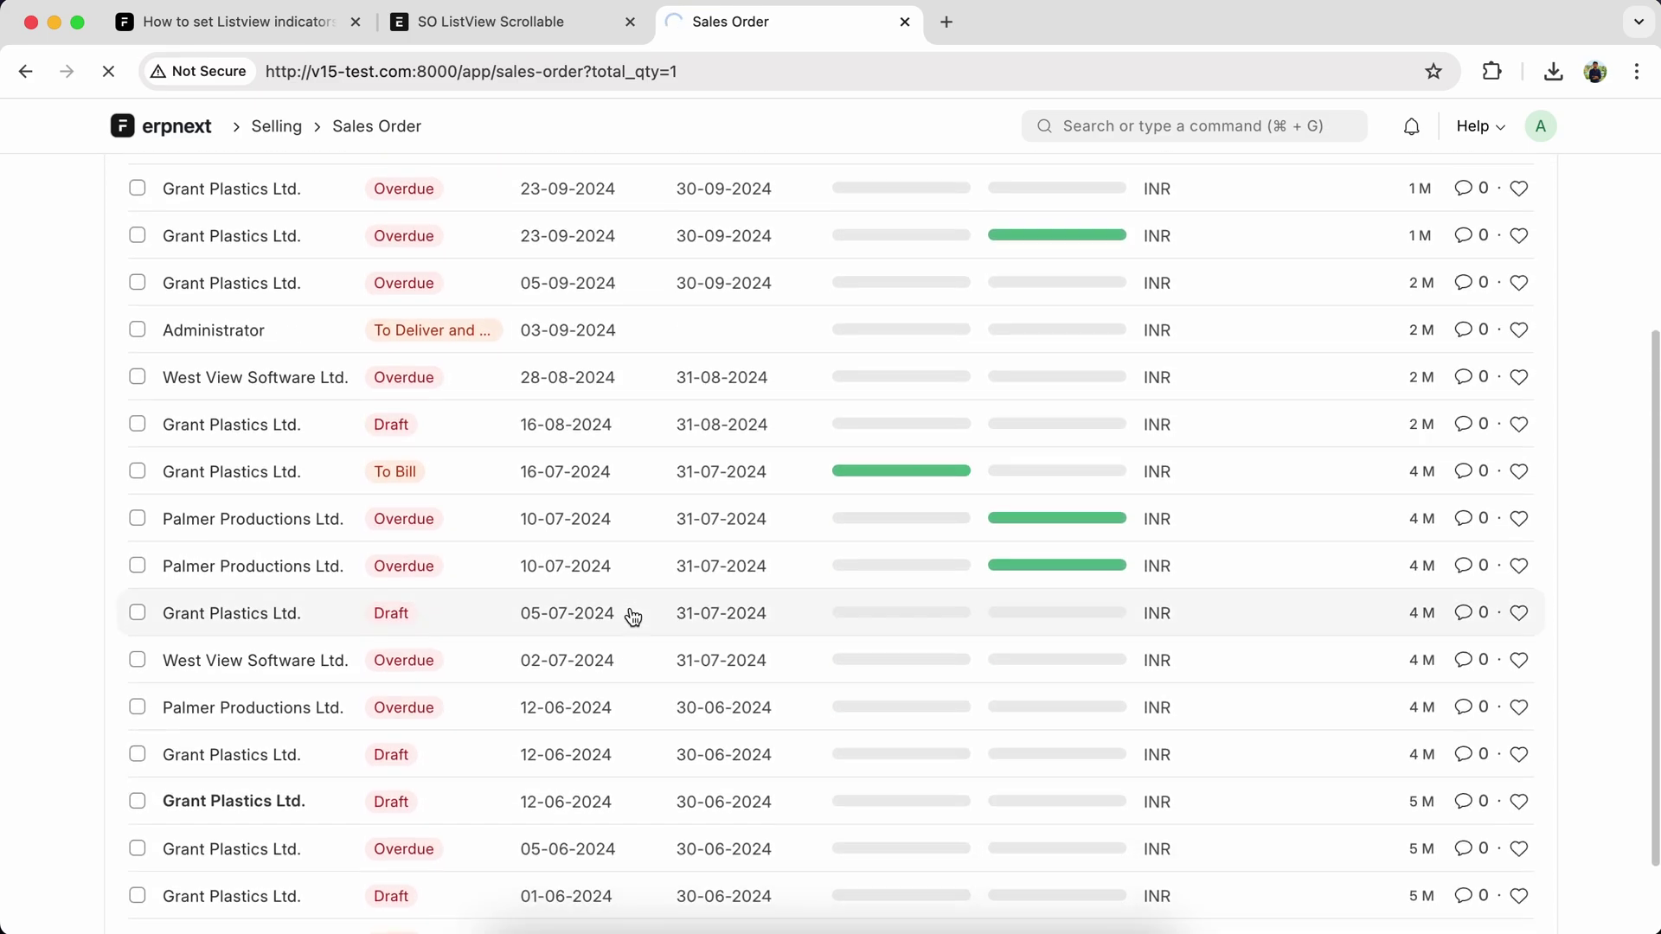
{"action": "scroll", "coordinate": [633, 617], "scroll_direction": "up", "scroll_amount": 5}
{"action": "scroll", "coordinate": [632, 618], "scroll_direction": "up", "scroll_amount": 3}
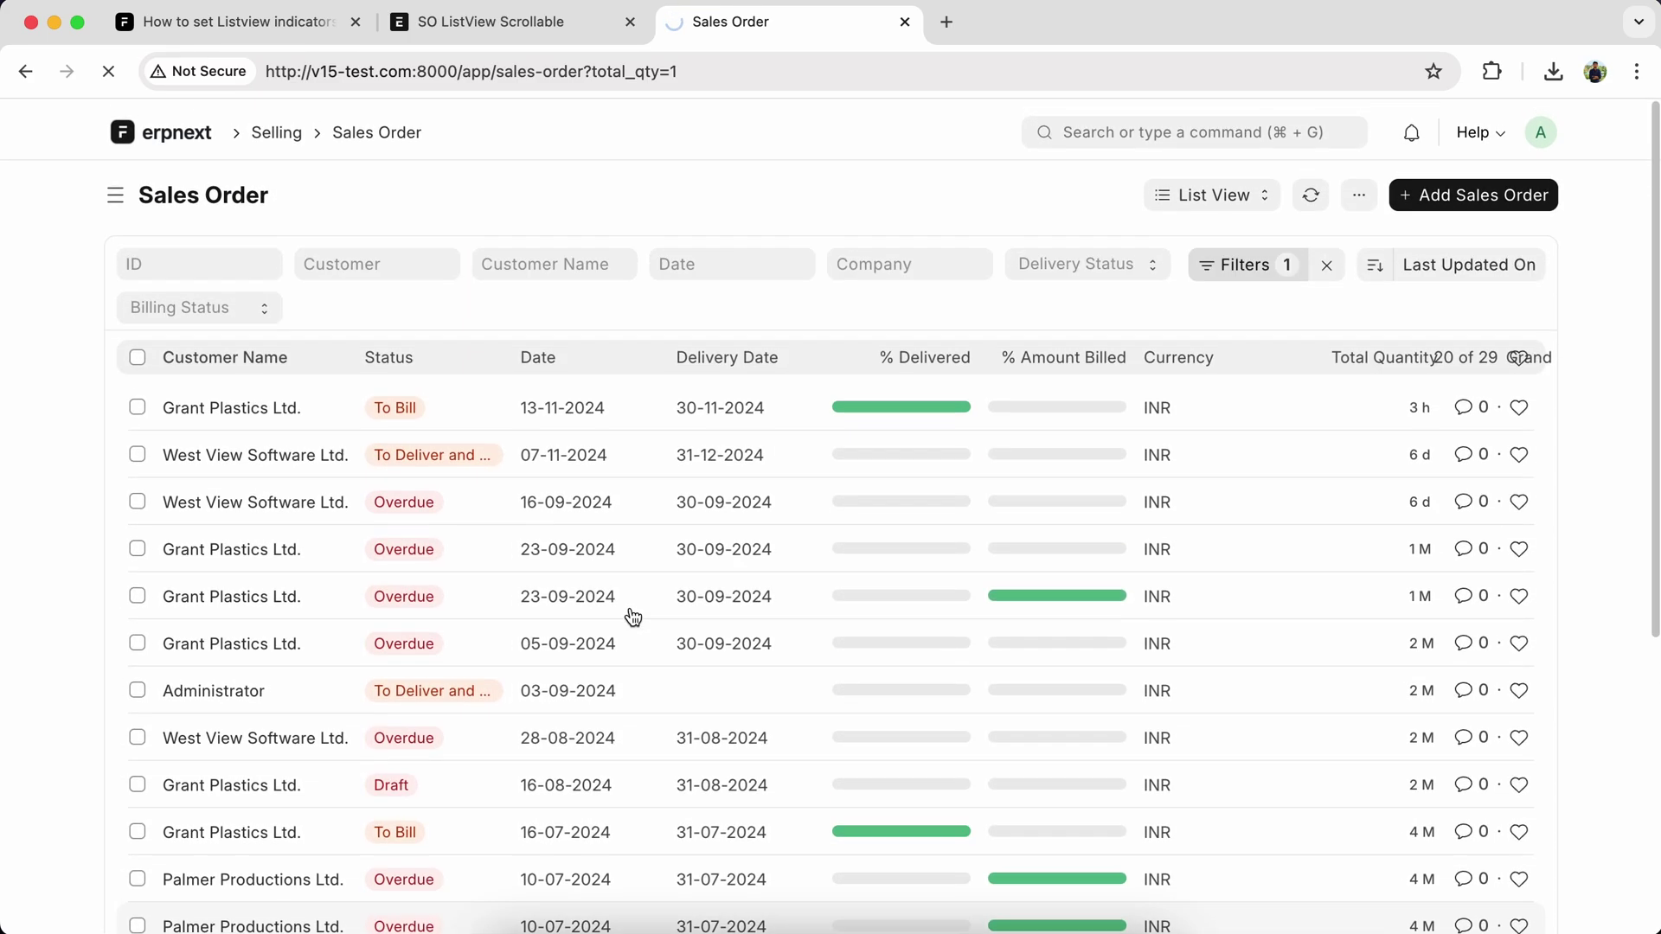
{"action": "key", "text": "super+r"}
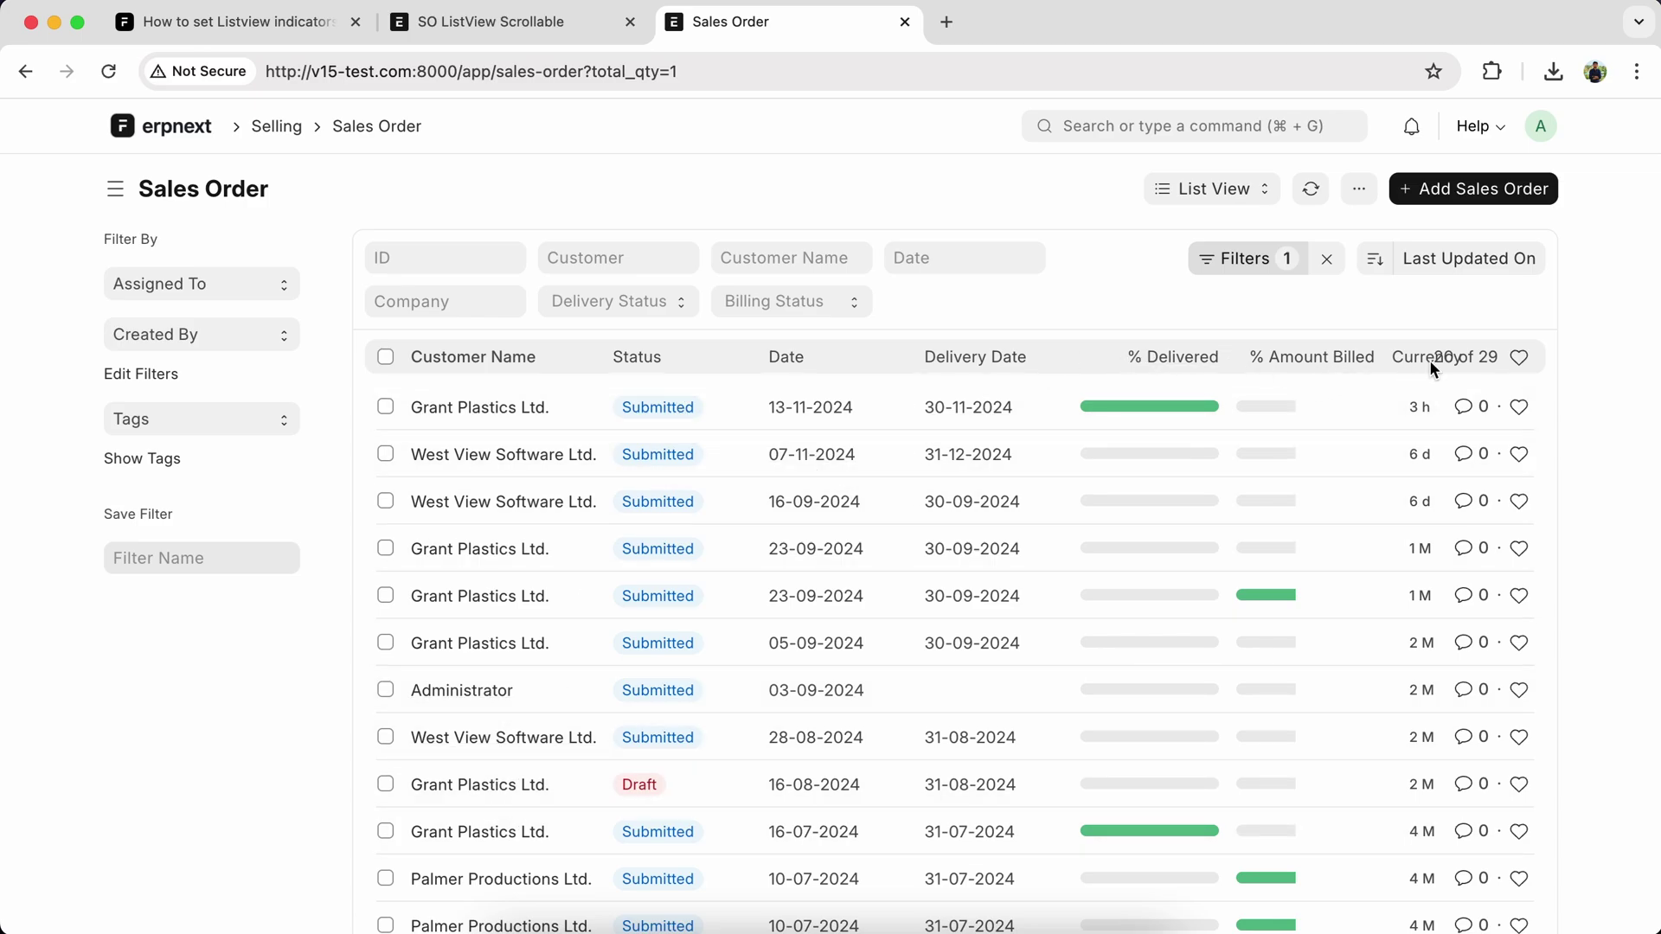
{"action": "left_click", "coordinate": [121, 192]}
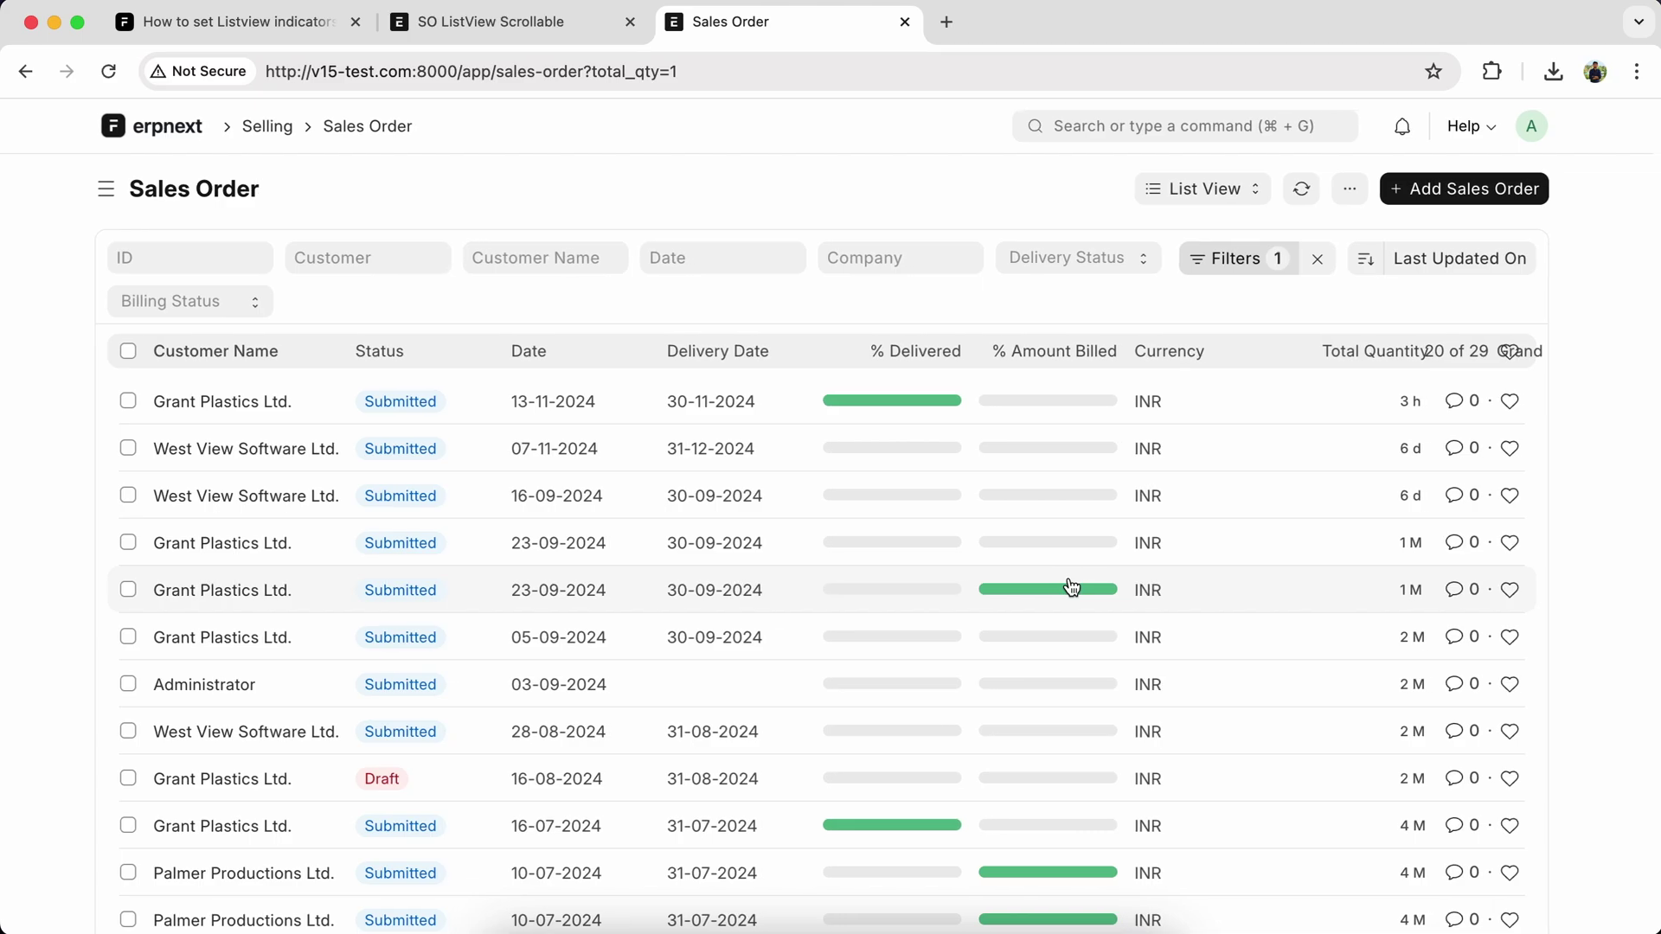
{"action": "scroll", "coordinate": [779, 488], "scroll_direction": "down", "scroll_amount": 5}
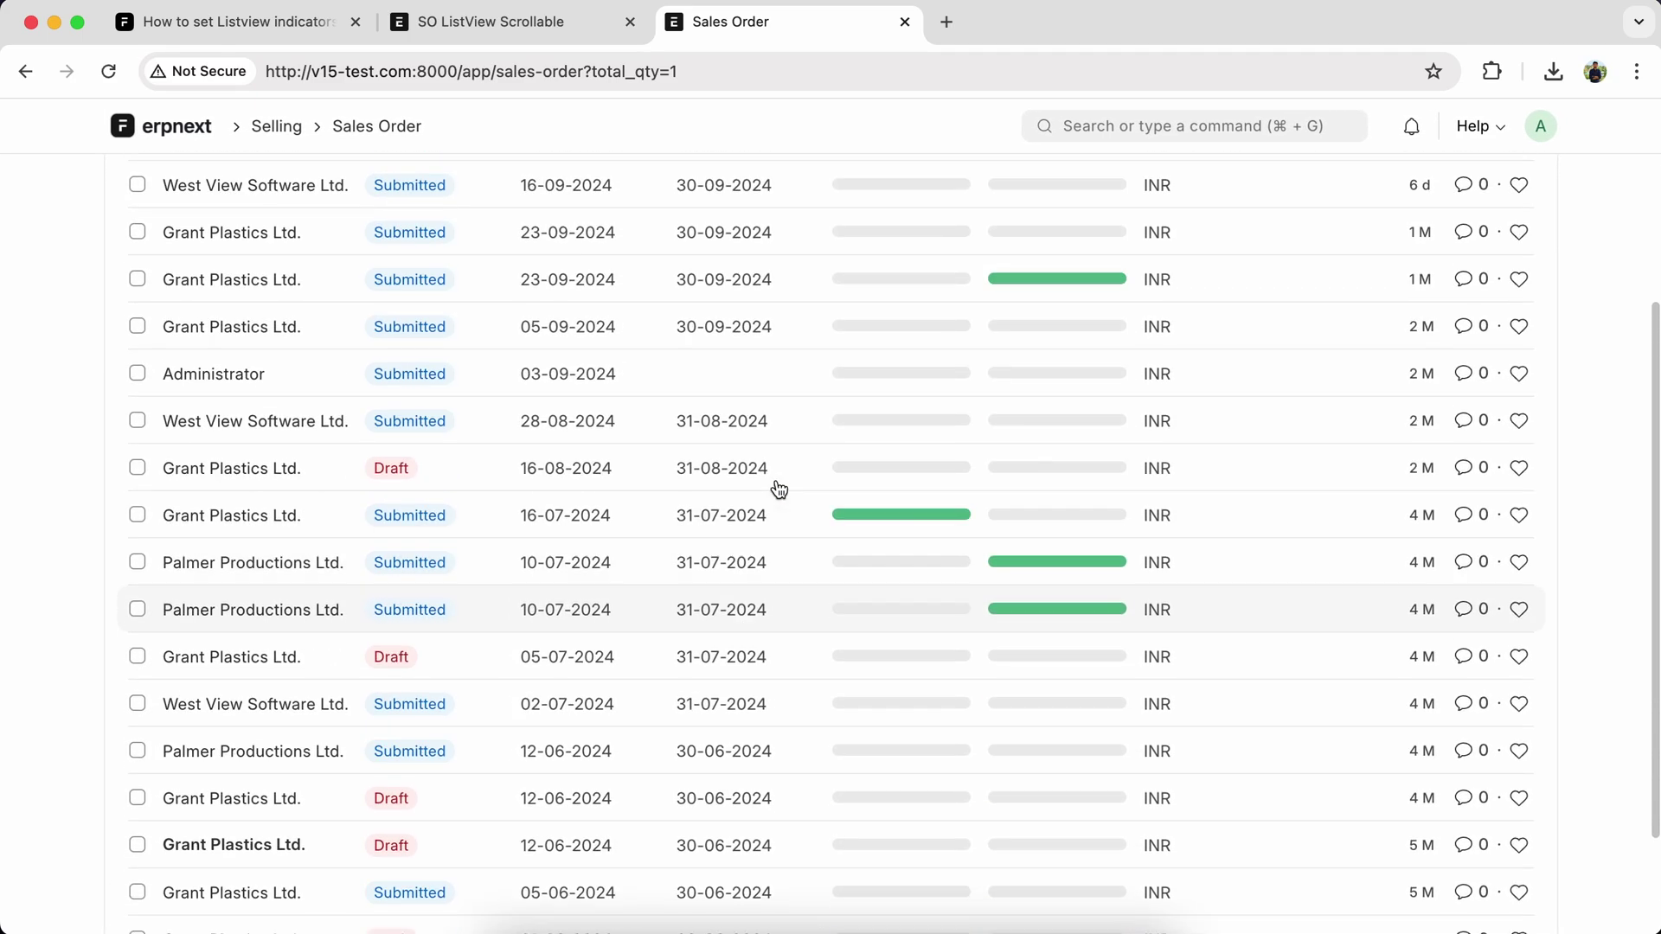
{"action": "scroll", "coordinate": [778, 488], "scroll_direction": "up", "scroll_amount": 5}
Inspect the list and select its enclosing .frappe-list container in DevTools.
{"action": "key", "text": "F12"}
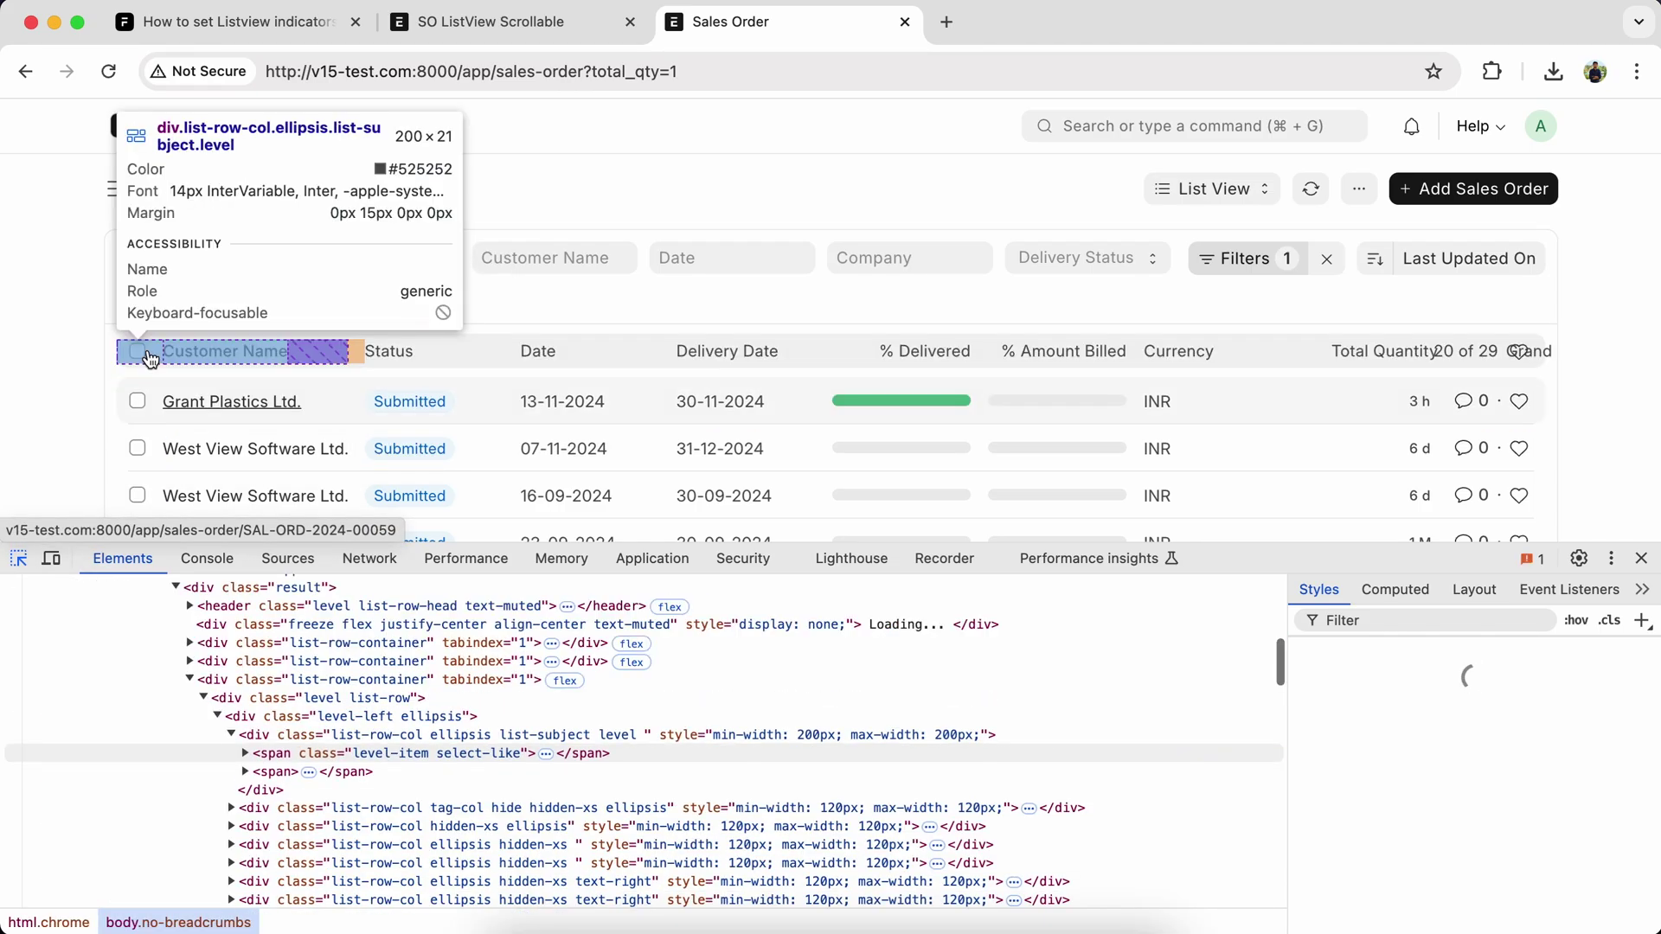
{"action": "left_click", "coordinate": [115, 345]}
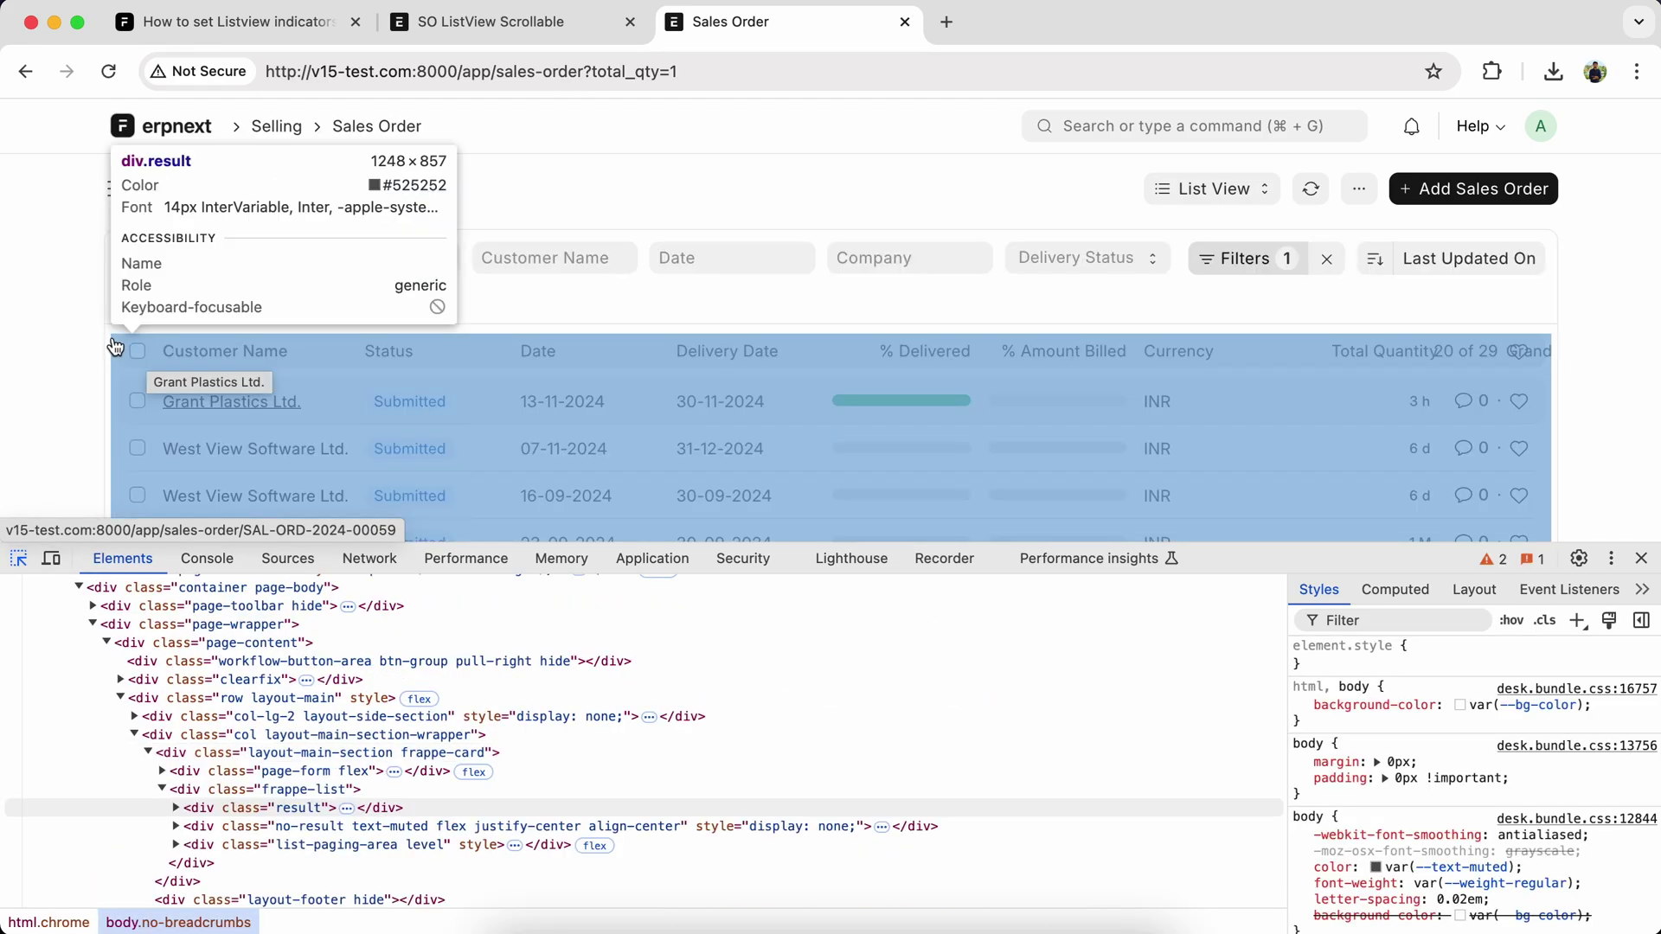
{"action": "left_click", "coordinate": [312, 789]}
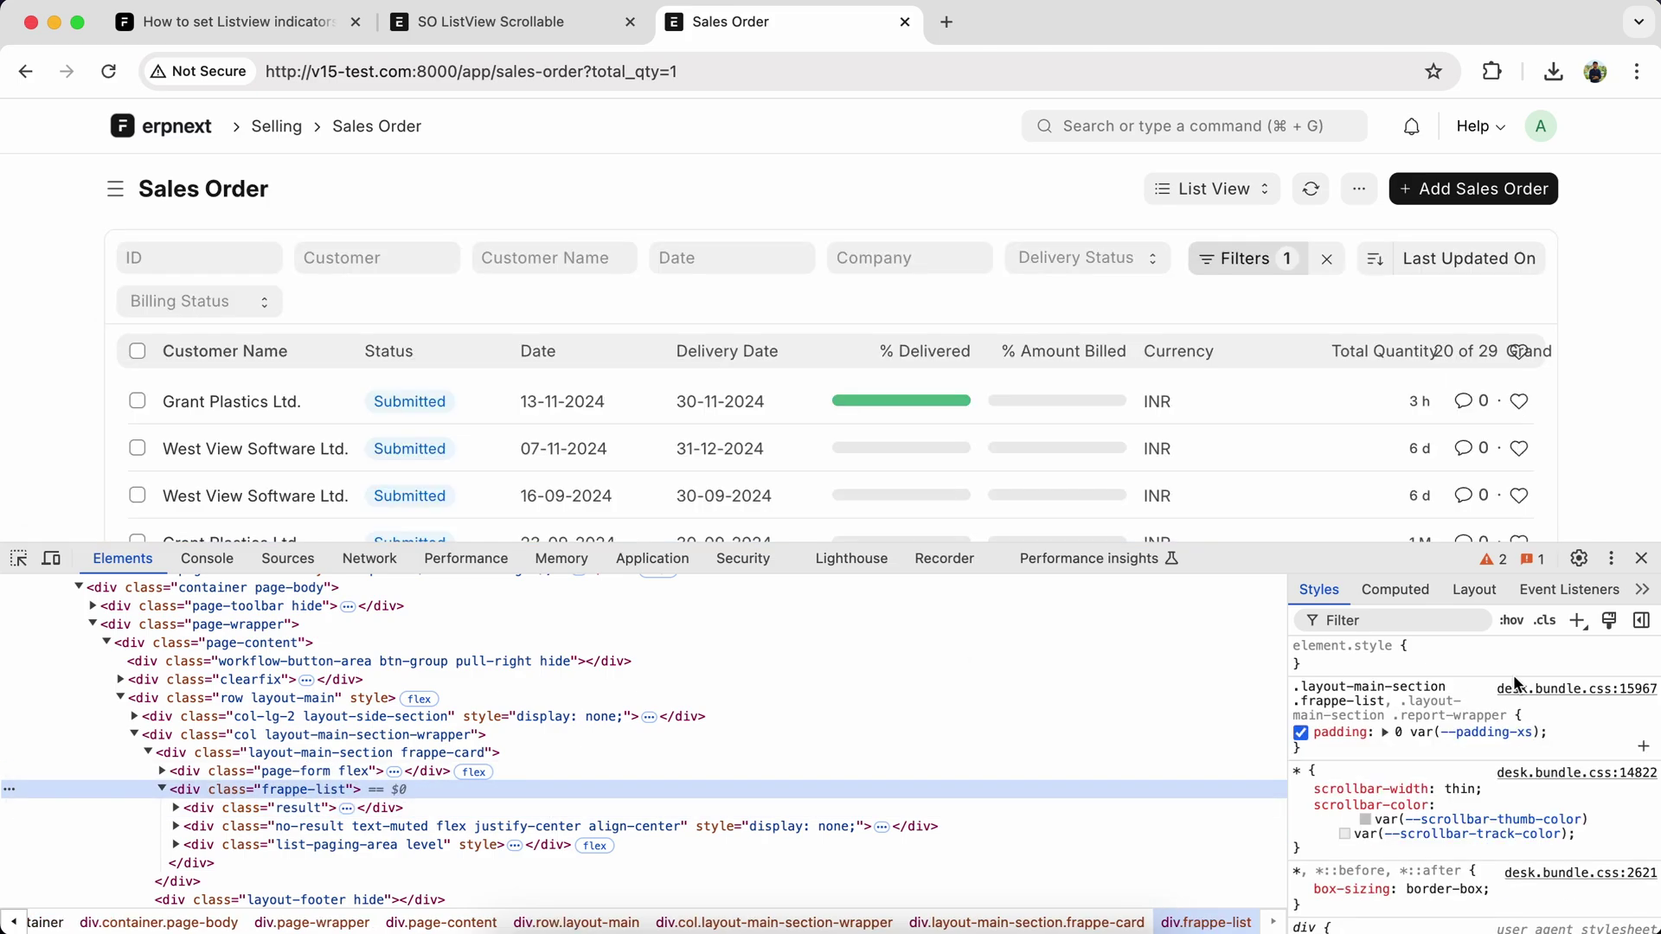
{"action": "scroll", "coordinate": [1503, 707], "scroll_direction": "down", "scroll_amount": 2}
{"action": "scroll", "coordinate": [1503, 707], "scroll_direction": "up", "scroll_amount": 2}
Add a live overflow-x: auto style rule to the .frappe-list container.
{"action": "left_click", "coordinate": [1577, 620]}
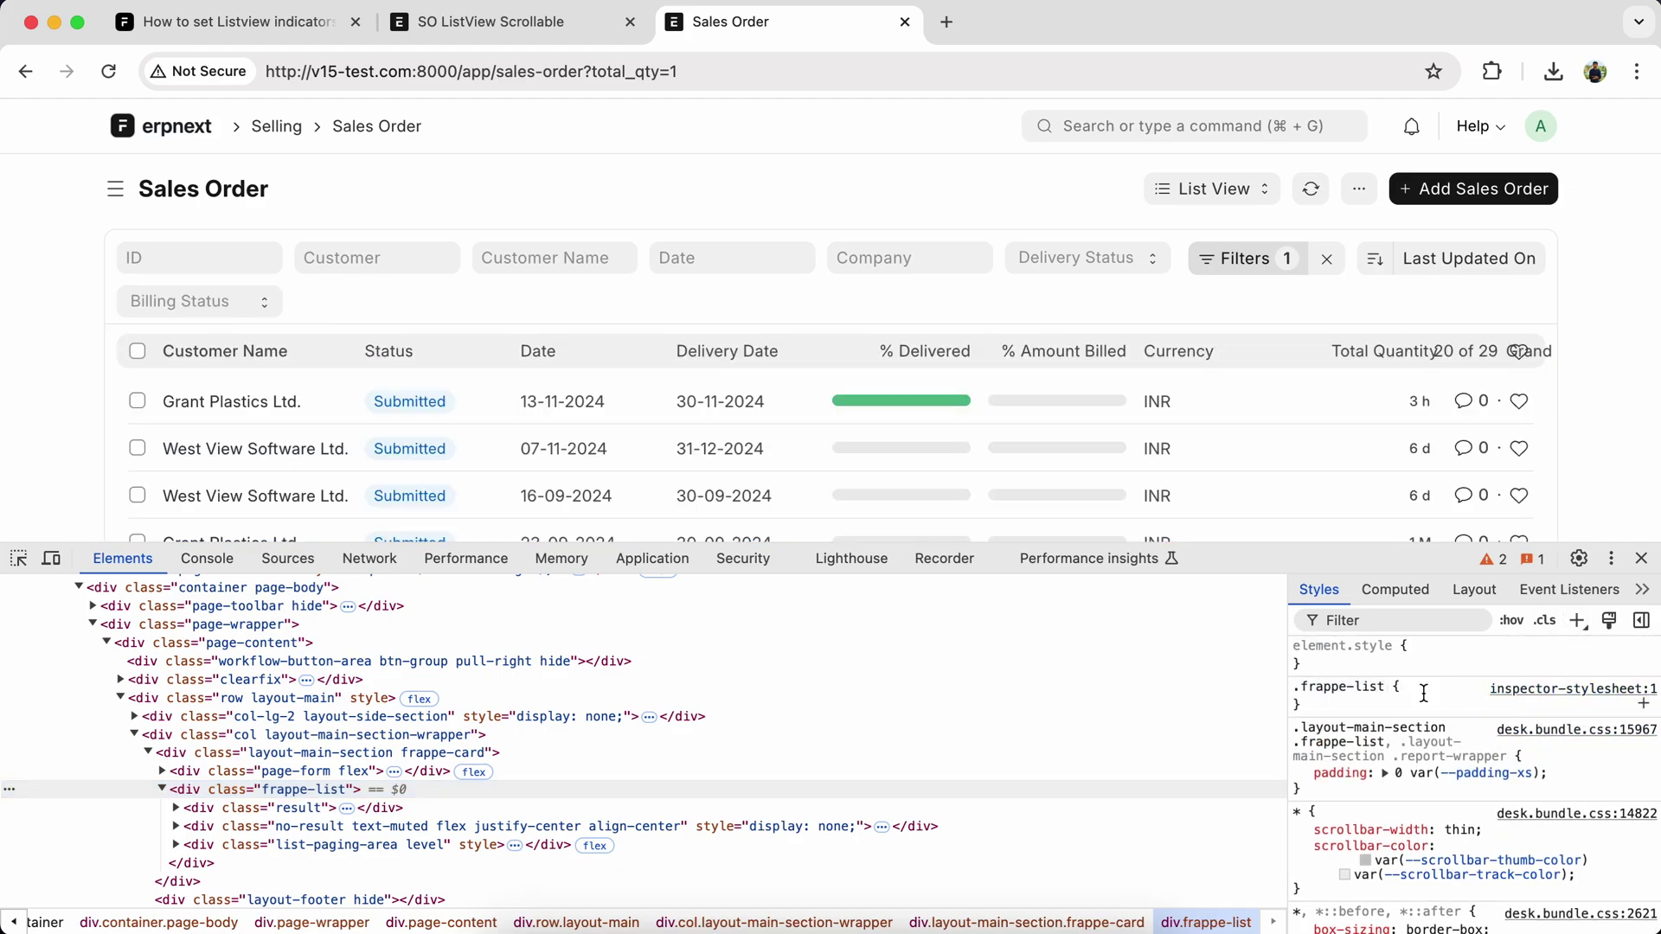
{"action": "type", "text": "o"}
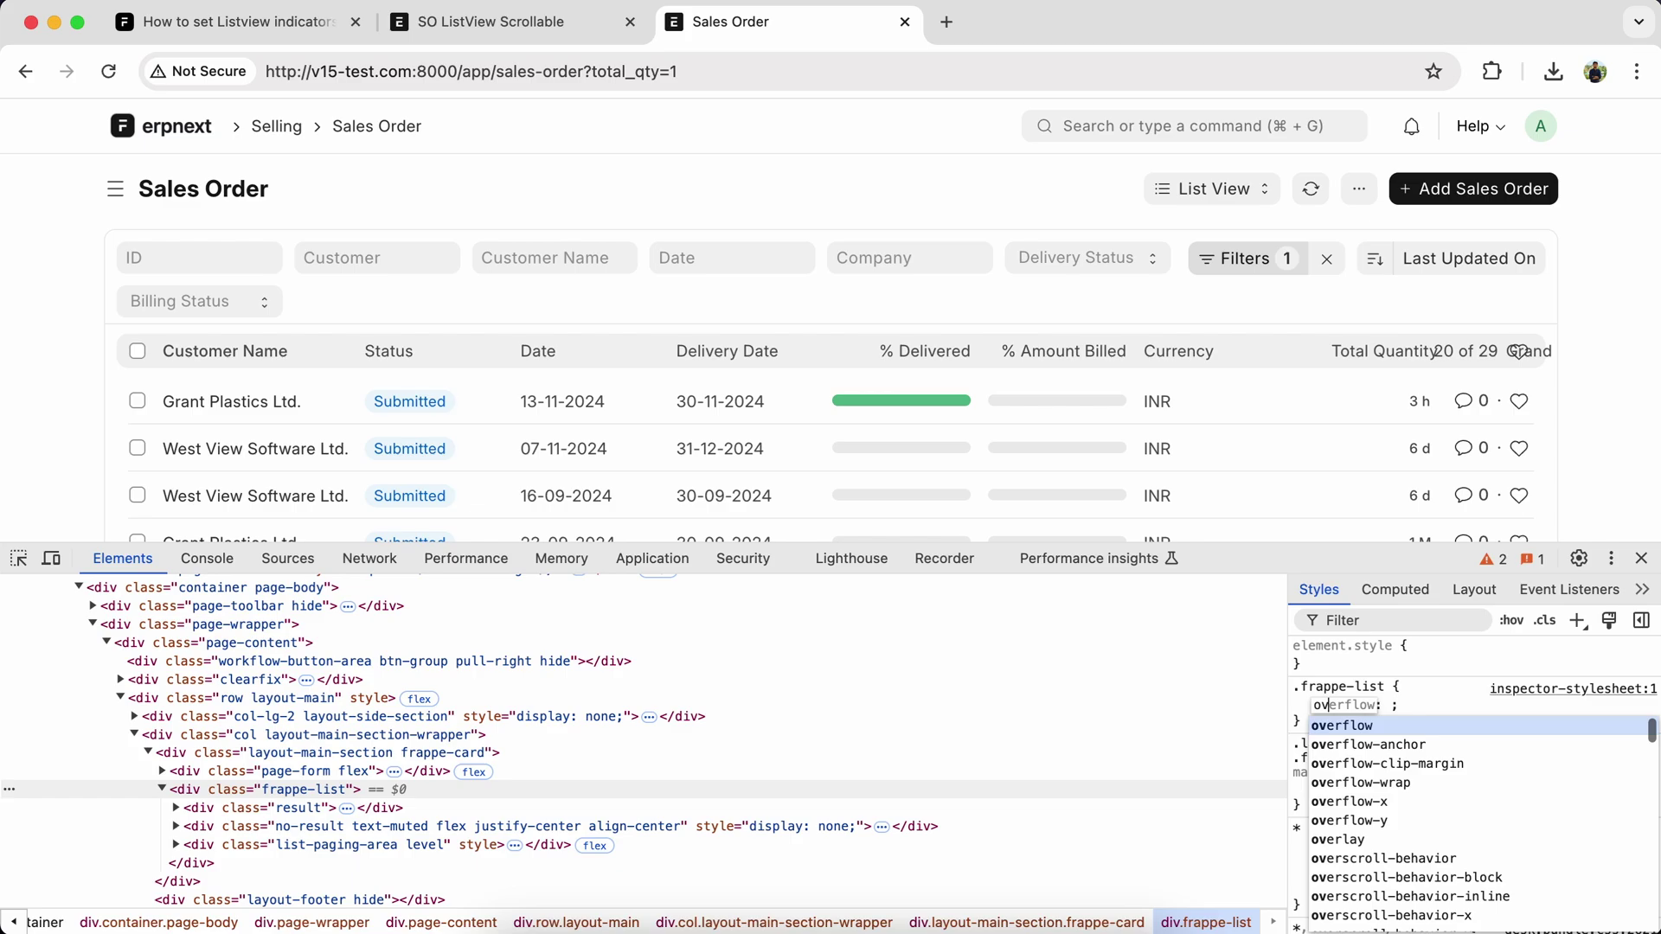
{"action": "type", "text": "v"}
{"action": "key", "text": "Down"}
{"action": "key", "text": "Down"}
{"action": "key", "text": "Down"}
{"action": "key", "text": "Tab"}
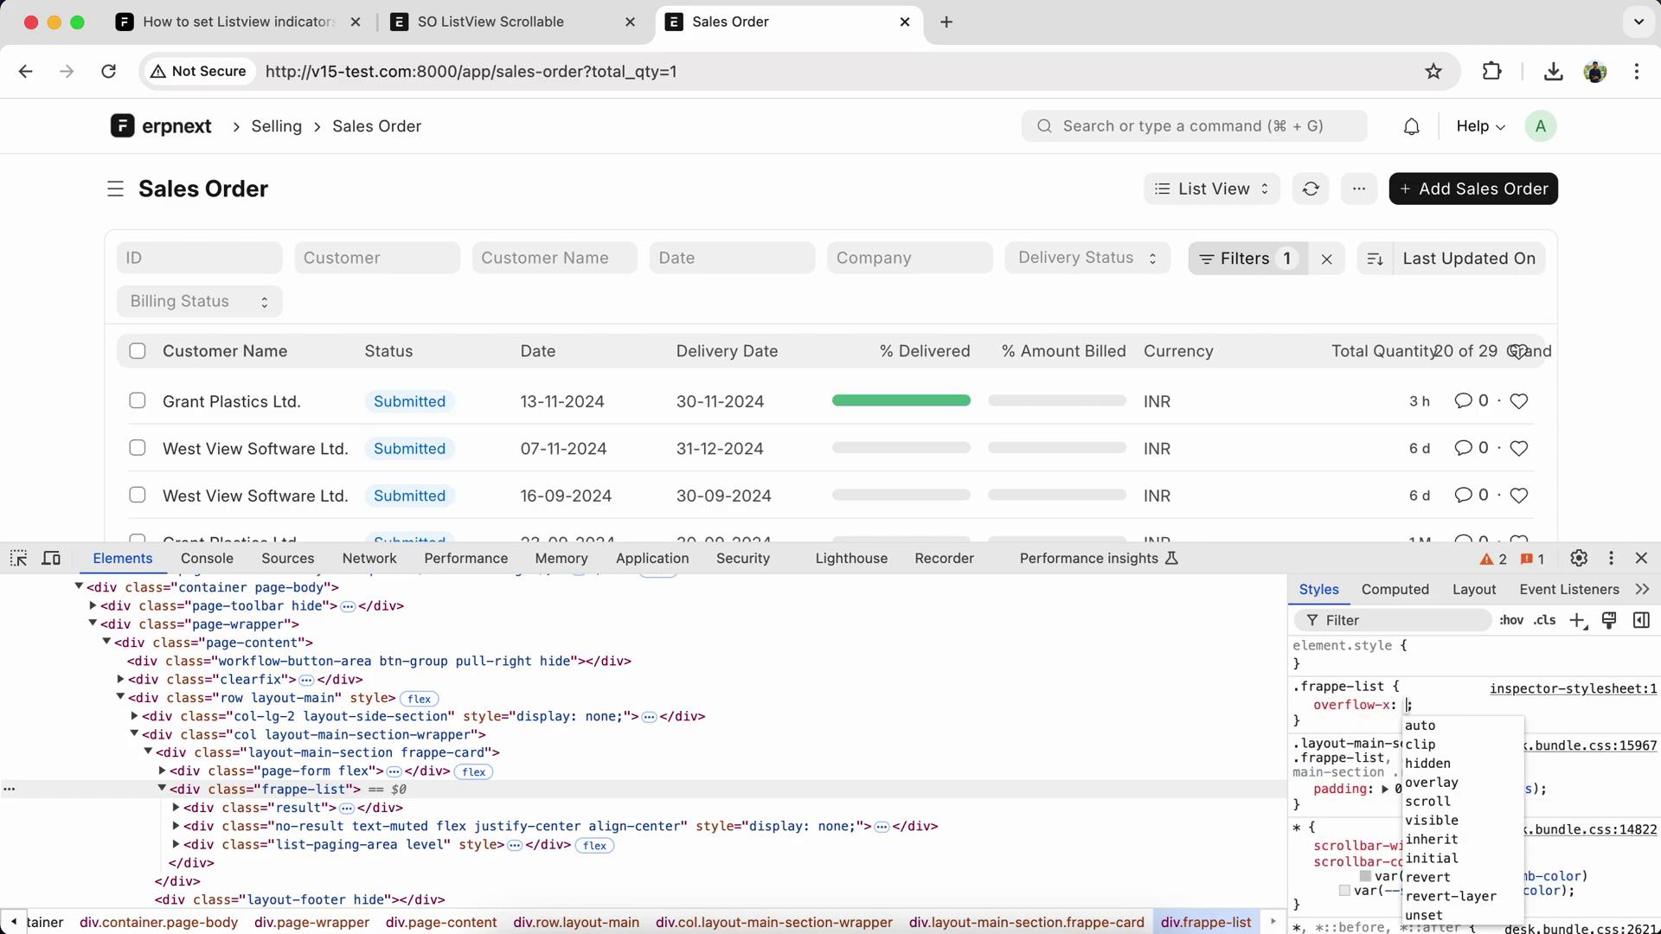
{"action": "key", "text": "Down"}
{"action": "key", "text": "Tab"}
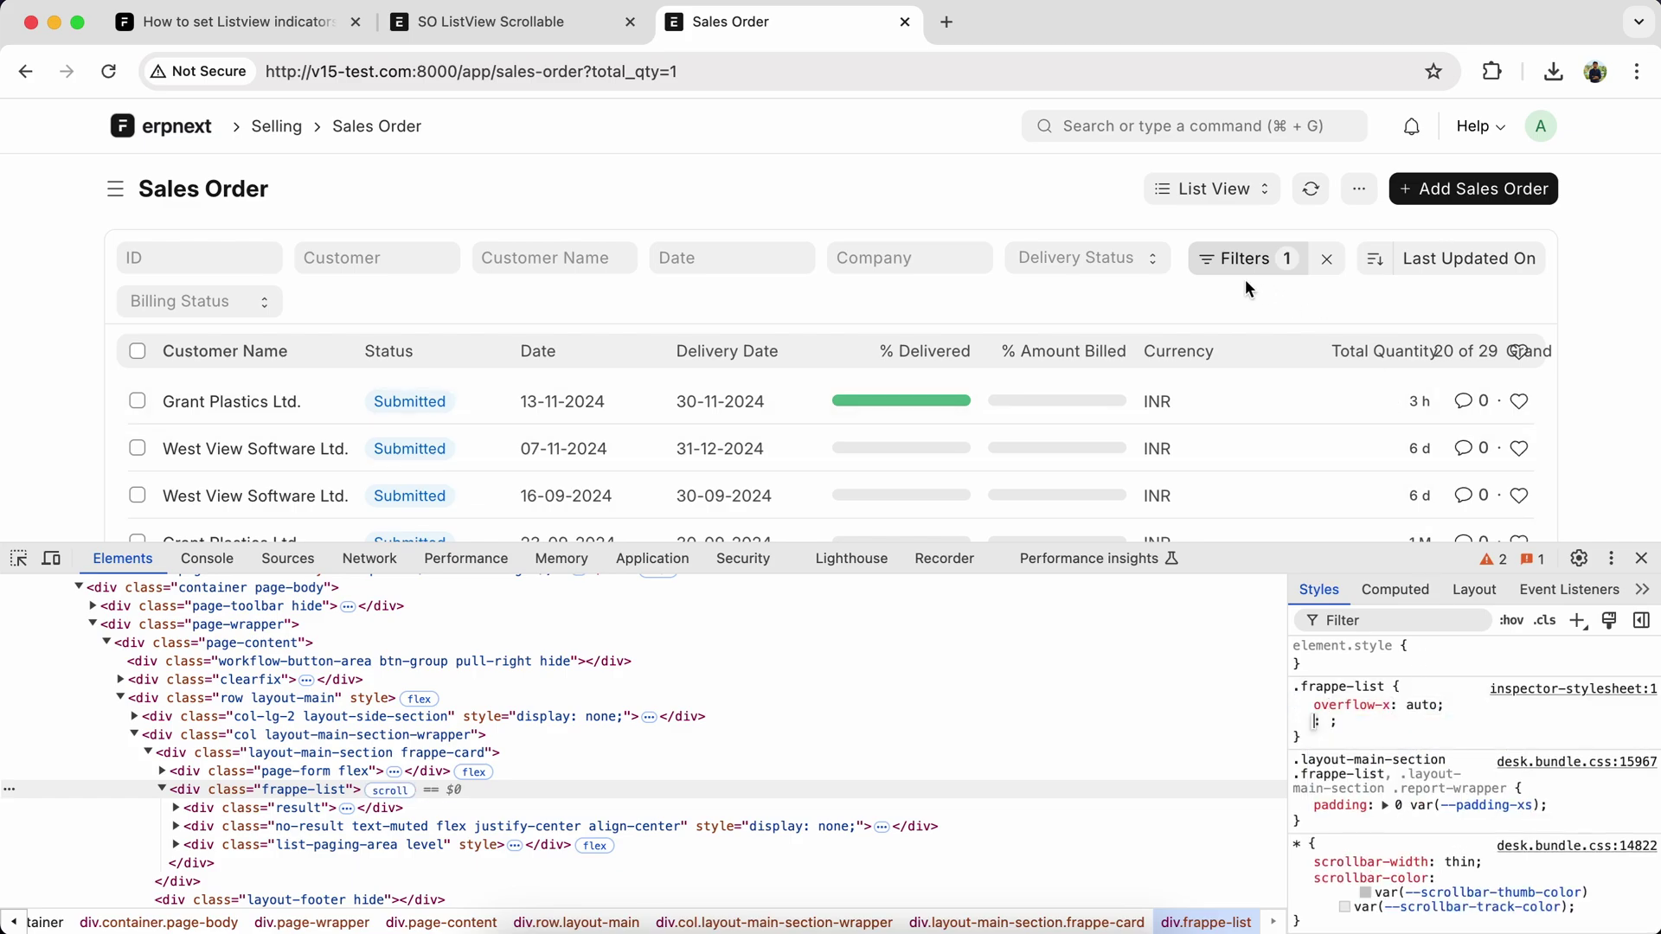
{"action": "scroll", "coordinate": [1182, 389], "scroll_direction": "down", "scroll_amount": 5}
{"action": "scroll", "coordinate": [1173, 402], "scroll_direction": "down", "scroll_amount": 5}
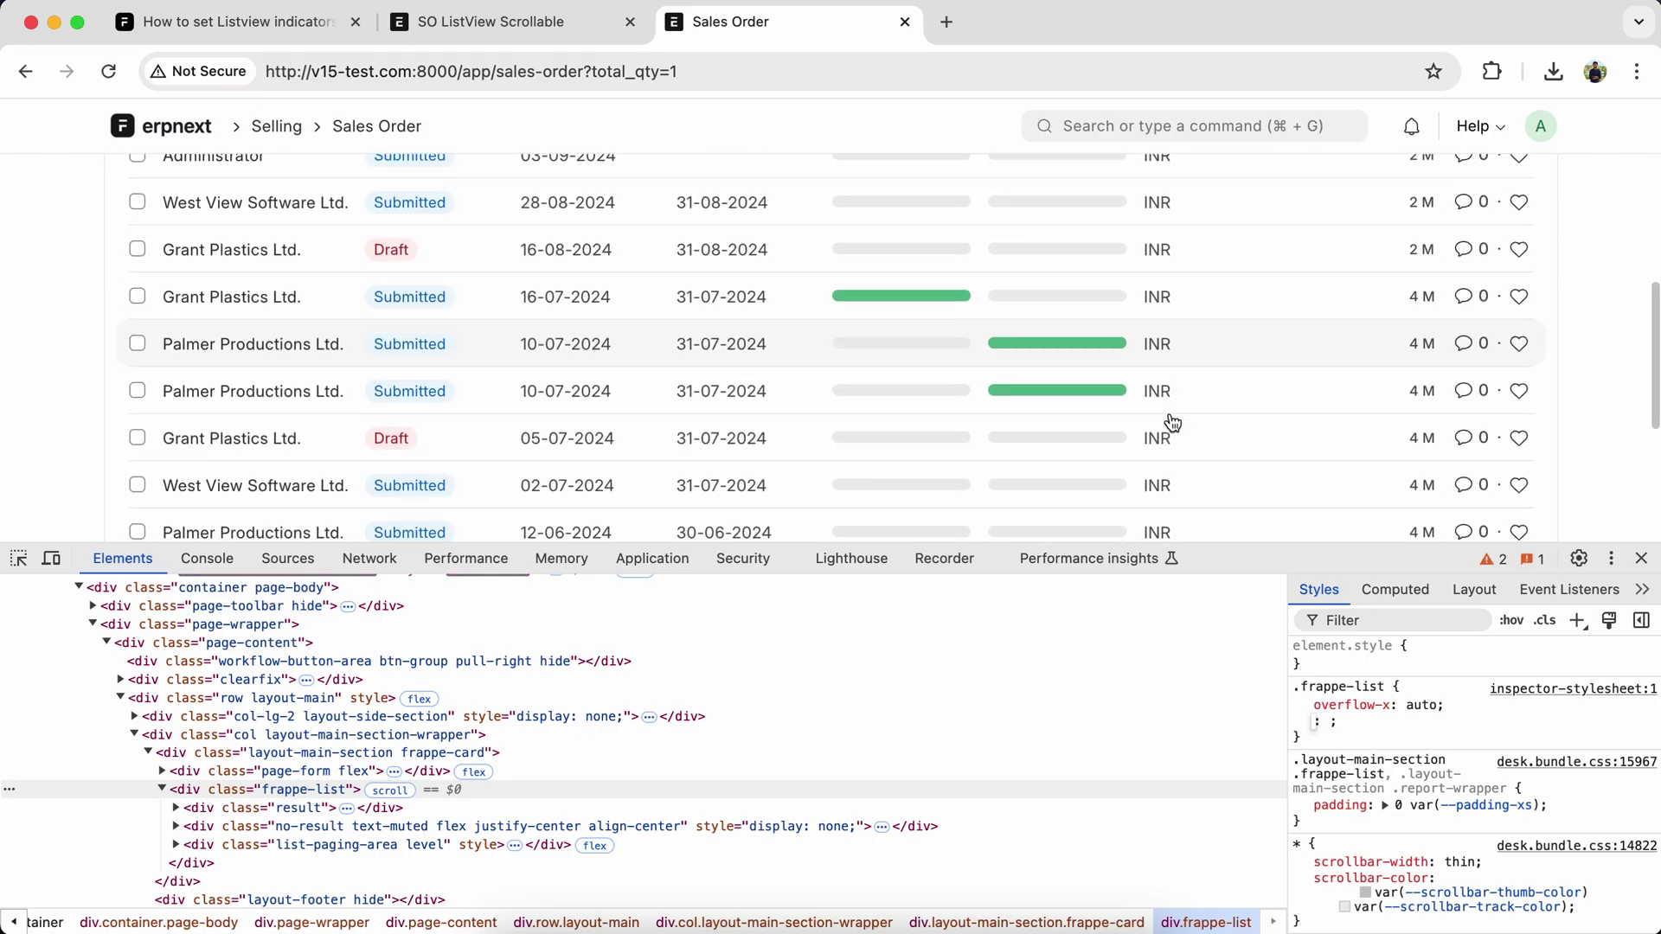
{"action": "scroll", "coordinate": [1172, 415], "scroll_direction": "down", "scroll_amount": 5}
{"action": "scroll", "coordinate": [908, 340], "scroll_direction": "right", "scroll_amount": 5}
{"action": "scroll", "coordinate": [909, 340], "scroll_direction": "right", "scroll_amount": 3}
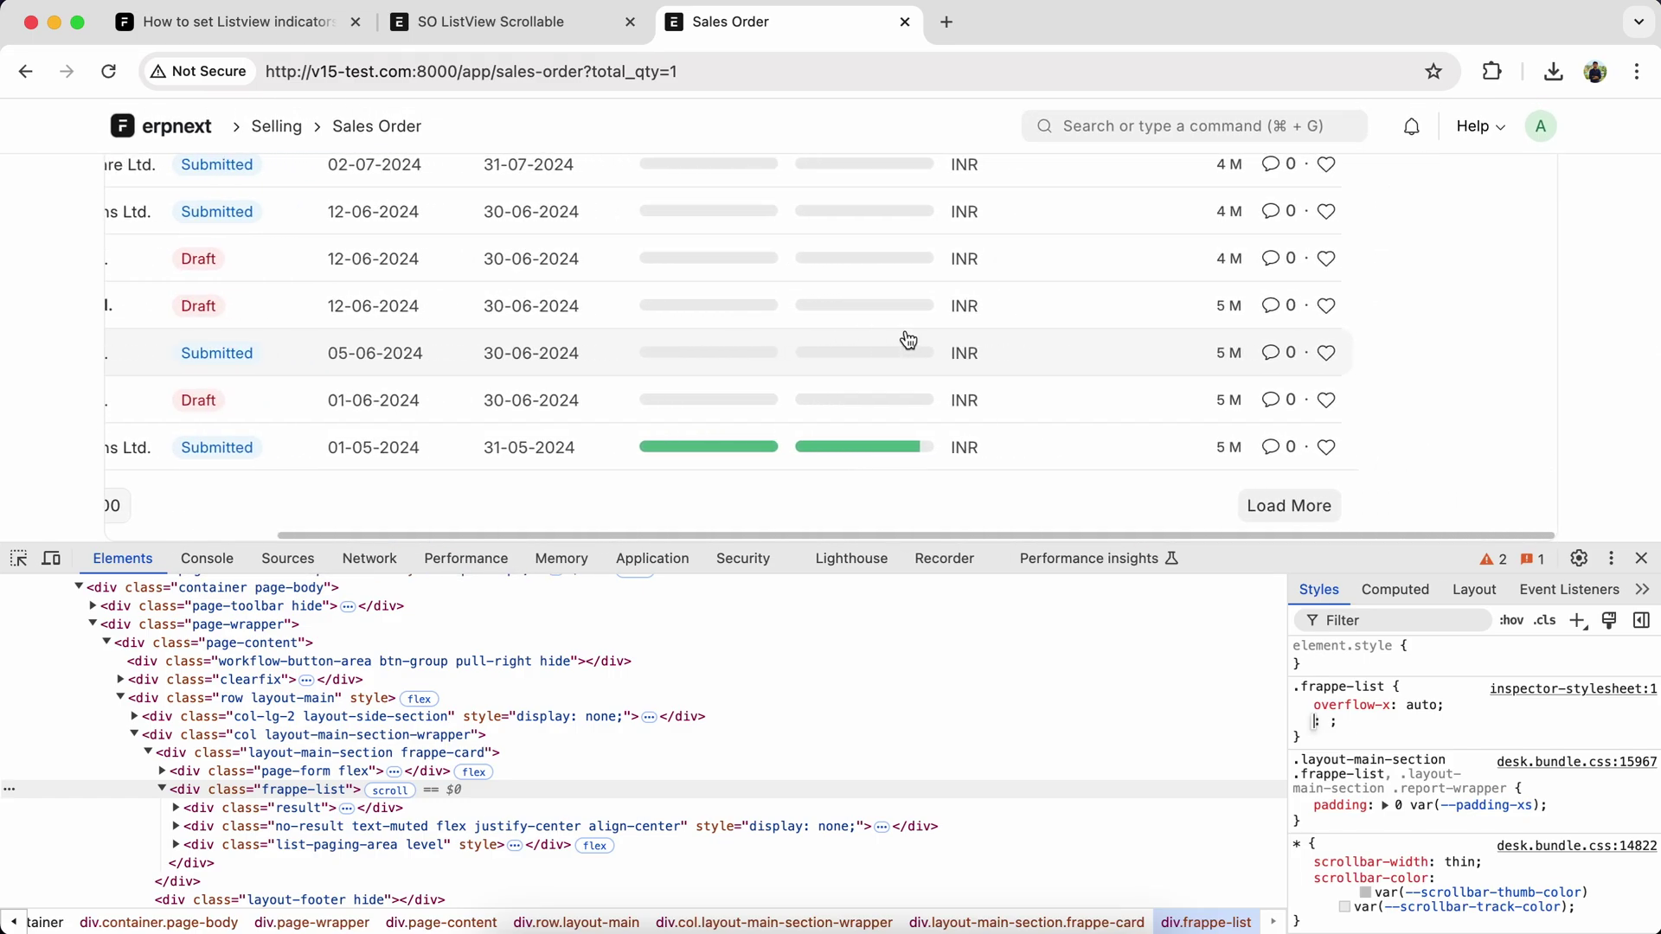
{"action": "scroll", "coordinate": [908, 340], "scroll_direction": "up", "scroll_amount": 2}
{"action": "scroll", "coordinate": [909, 340], "scroll_direction": "up", "scroll_amount": 5}
{"action": "scroll", "coordinate": [908, 340], "scroll_direction": "up", "scroll_amount": 5}
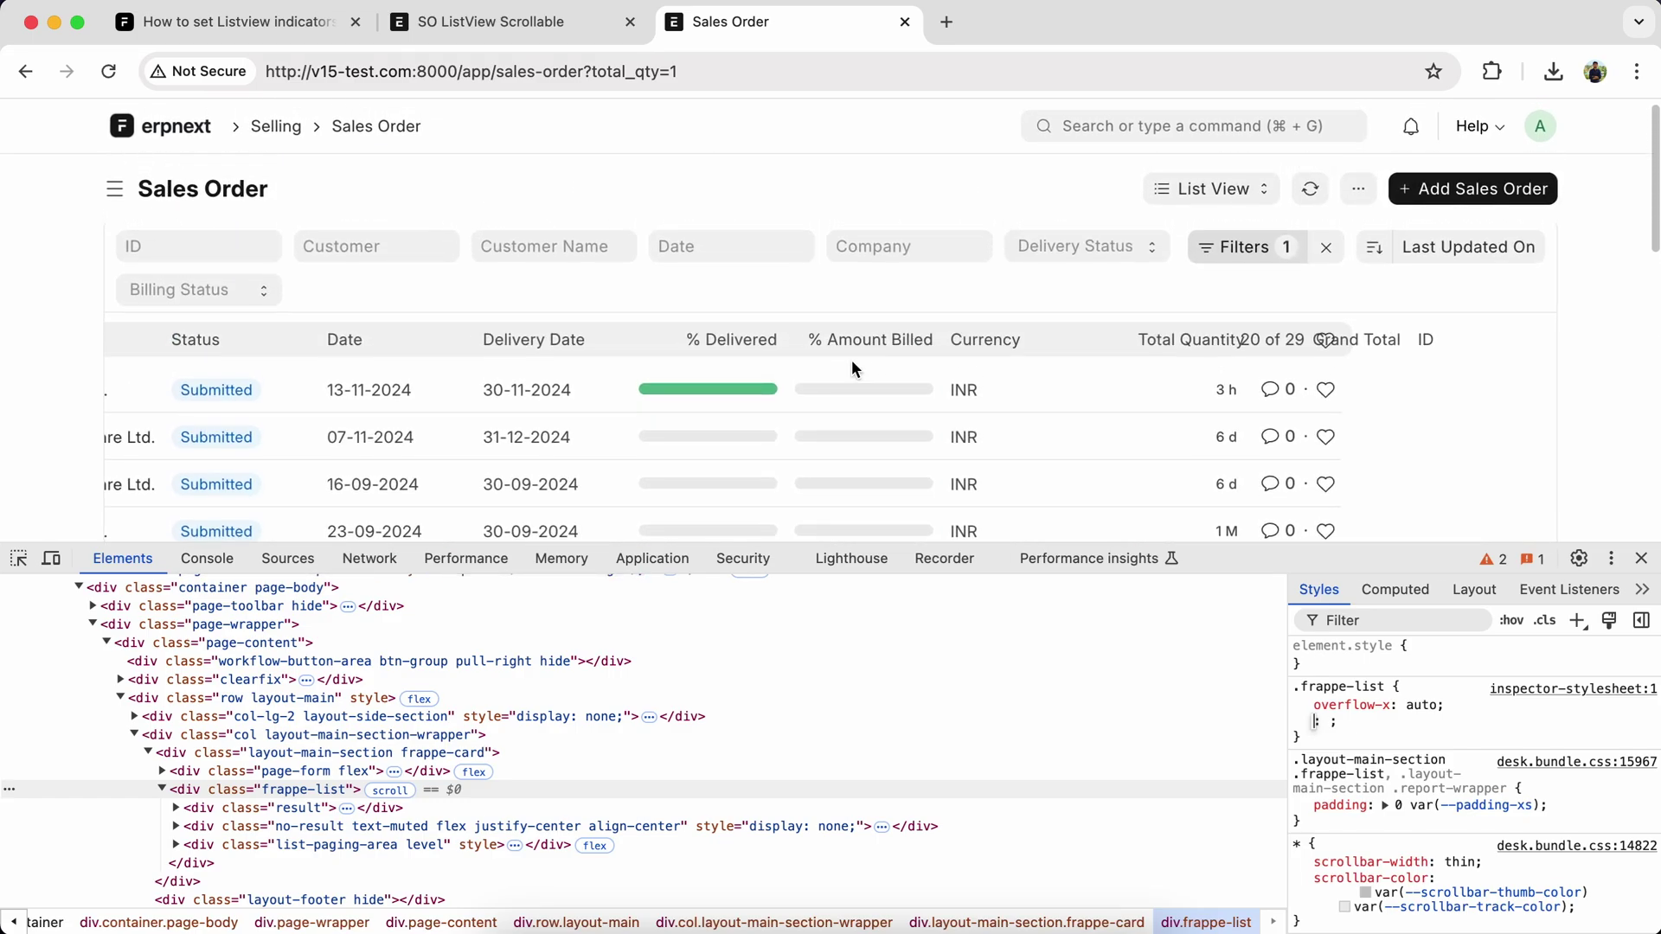
{"action": "scroll", "coordinate": [851, 360], "scroll_direction": "left", "scroll_amount": 3}
{"action": "scroll", "coordinate": [908, 369], "scroll_direction": "right", "scroll_amount": 3}
{"action": "scroll", "coordinate": [970, 385], "scroll_direction": "left", "scroll_amount": 3}
{"action": "scroll", "coordinate": [970, 386], "scroll_direction": "right", "scroll_amount": 3}
{"action": "scroll", "coordinate": [970, 385], "scroll_direction": "left", "scroll_amount": 3}
{"action": "scroll", "coordinate": [970, 386], "scroll_direction": "right", "scroll_amount": 3}
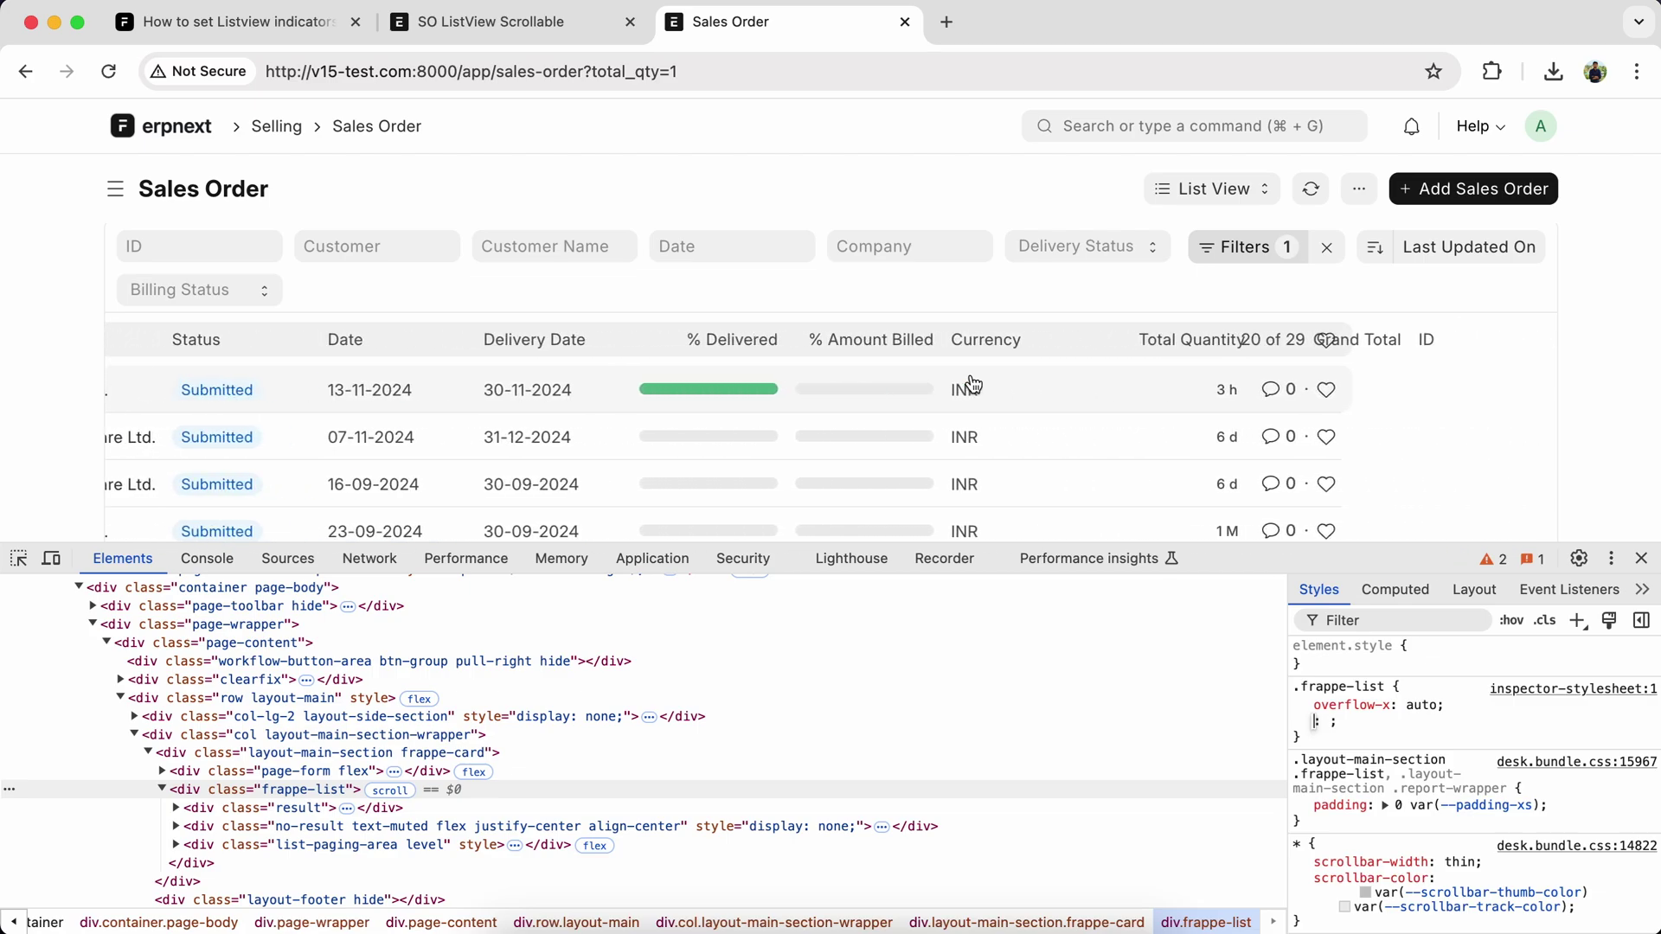
{"action": "scroll", "coordinate": [970, 385], "scroll_direction": "left", "scroll_amount": 3}
{"action": "scroll", "coordinate": [971, 385], "scroll_direction": "right", "scroll_amount": 3}
{"action": "scroll", "coordinate": [970, 386], "scroll_direction": "left", "scroll_amount": 3}
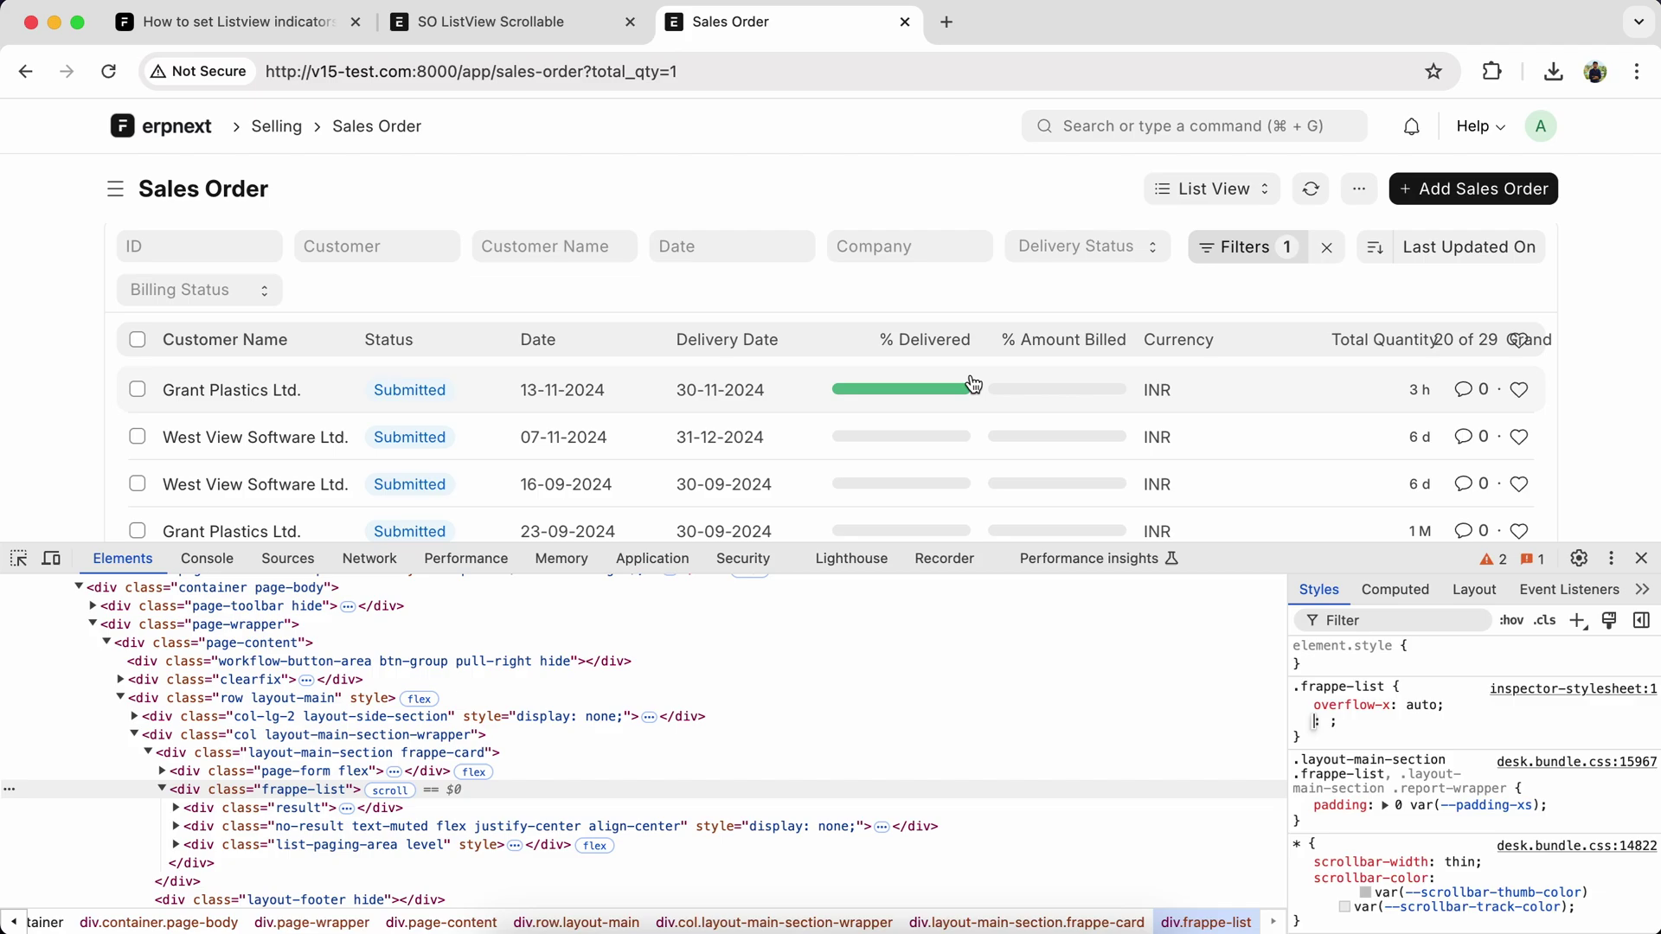
{"action": "scroll", "coordinate": [971, 386], "scroll_direction": "right", "scroll_amount": 3}
{"action": "scroll", "coordinate": [970, 385], "scroll_direction": "left", "scroll_amount": 3}
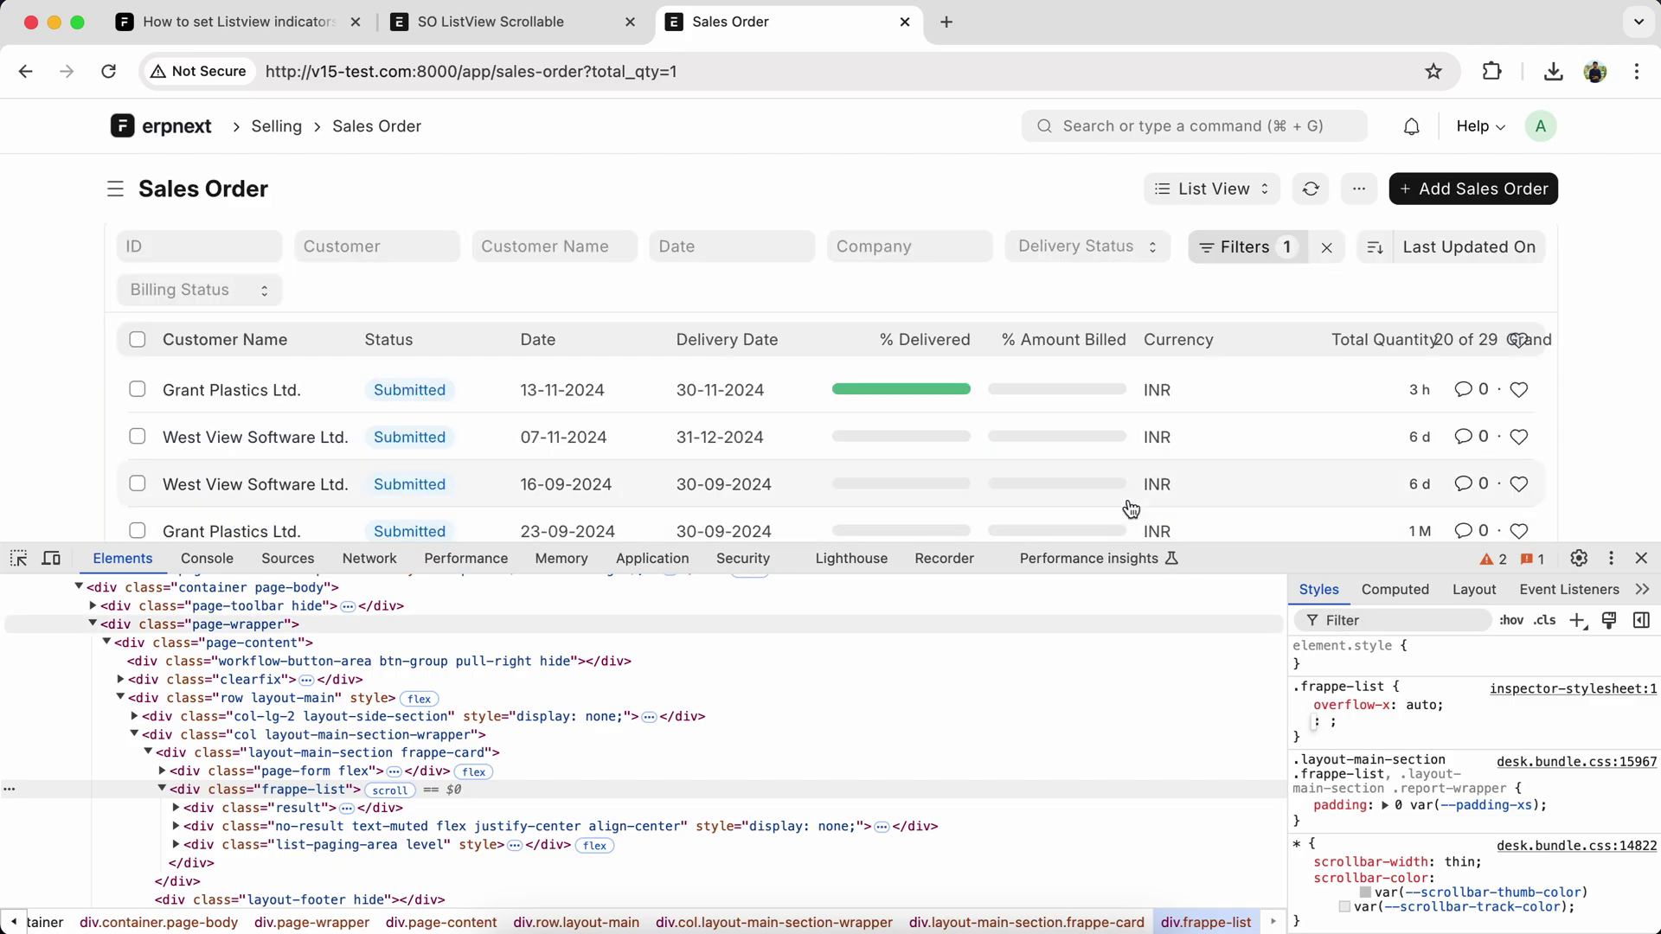
{"action": "left_click", "coordinate": [1340, 686]}
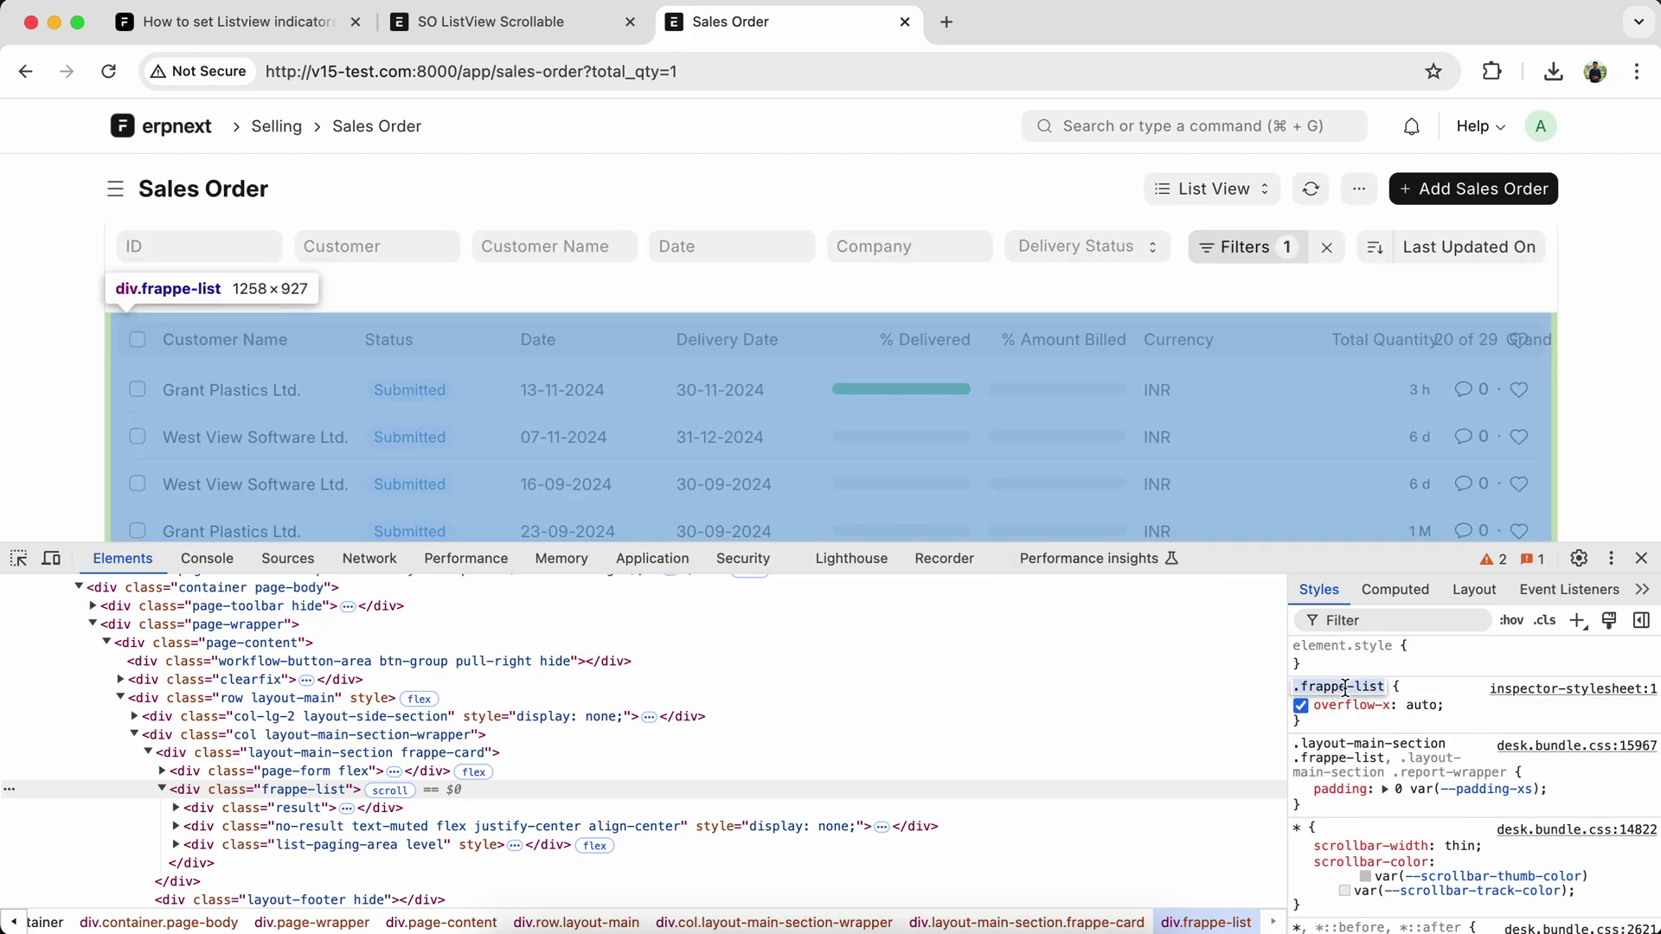
{"action": "left_click", "coordinate": [491, 20]}
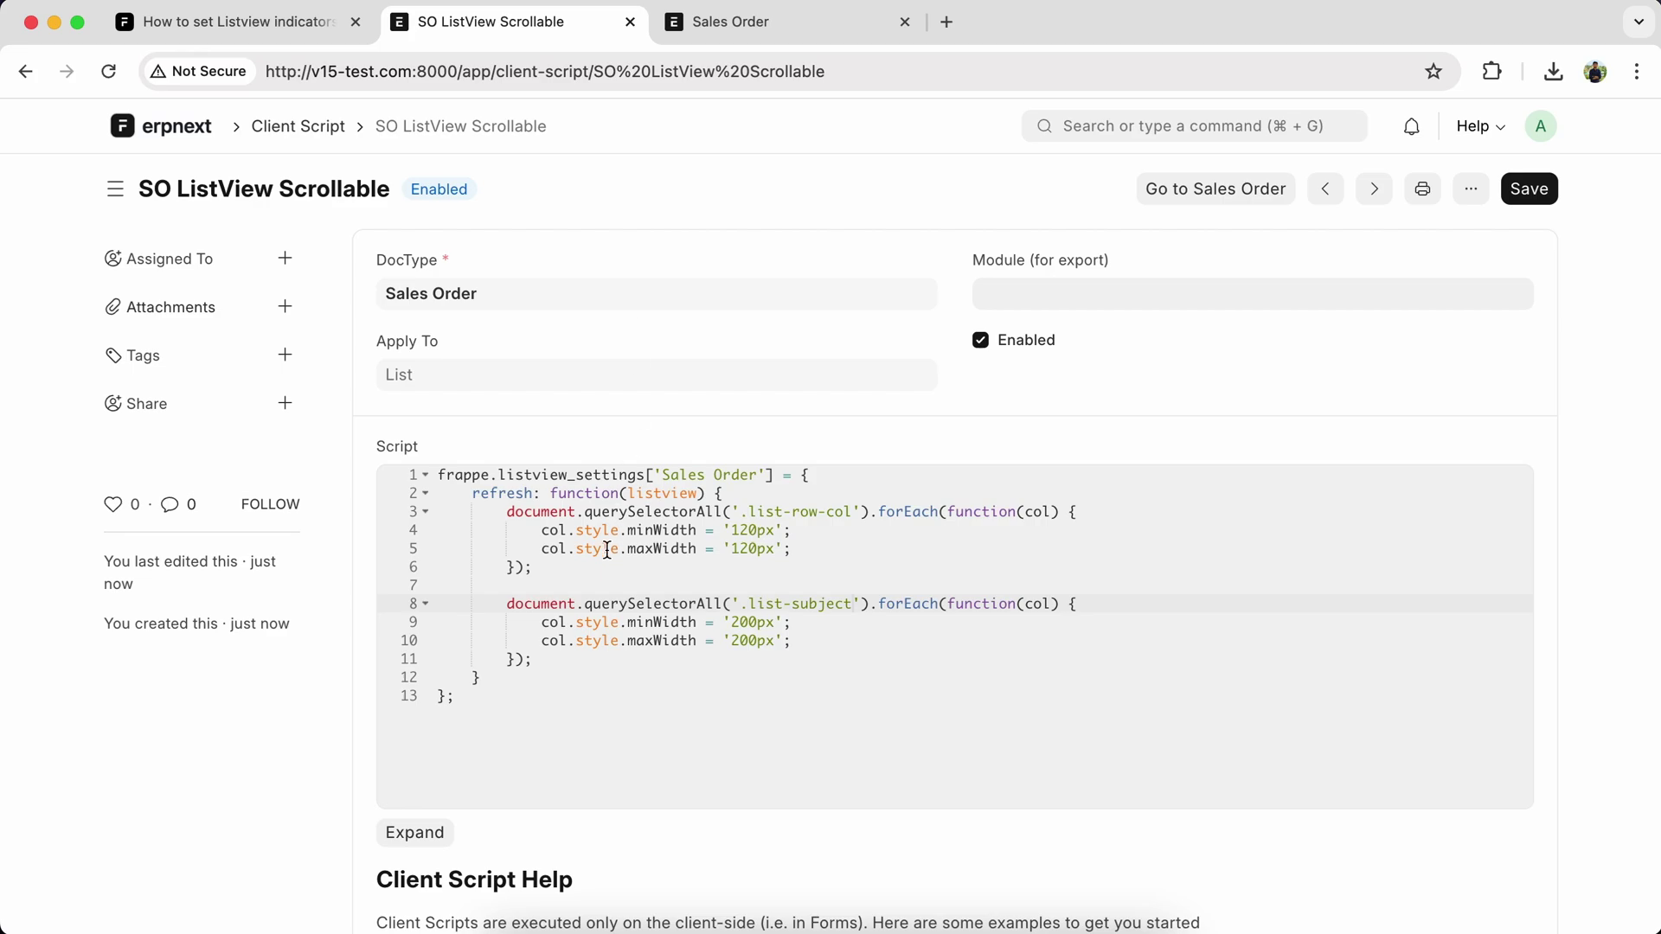
Add space after the second loop and a line after the main_container lookup.
{"action": "left_click", "coordinate": [535, 660]}
{"action": "key", "text": "Return"}
{"action": "key", "text": "Return"}
{"action": "type", "text": "t main_contai"}
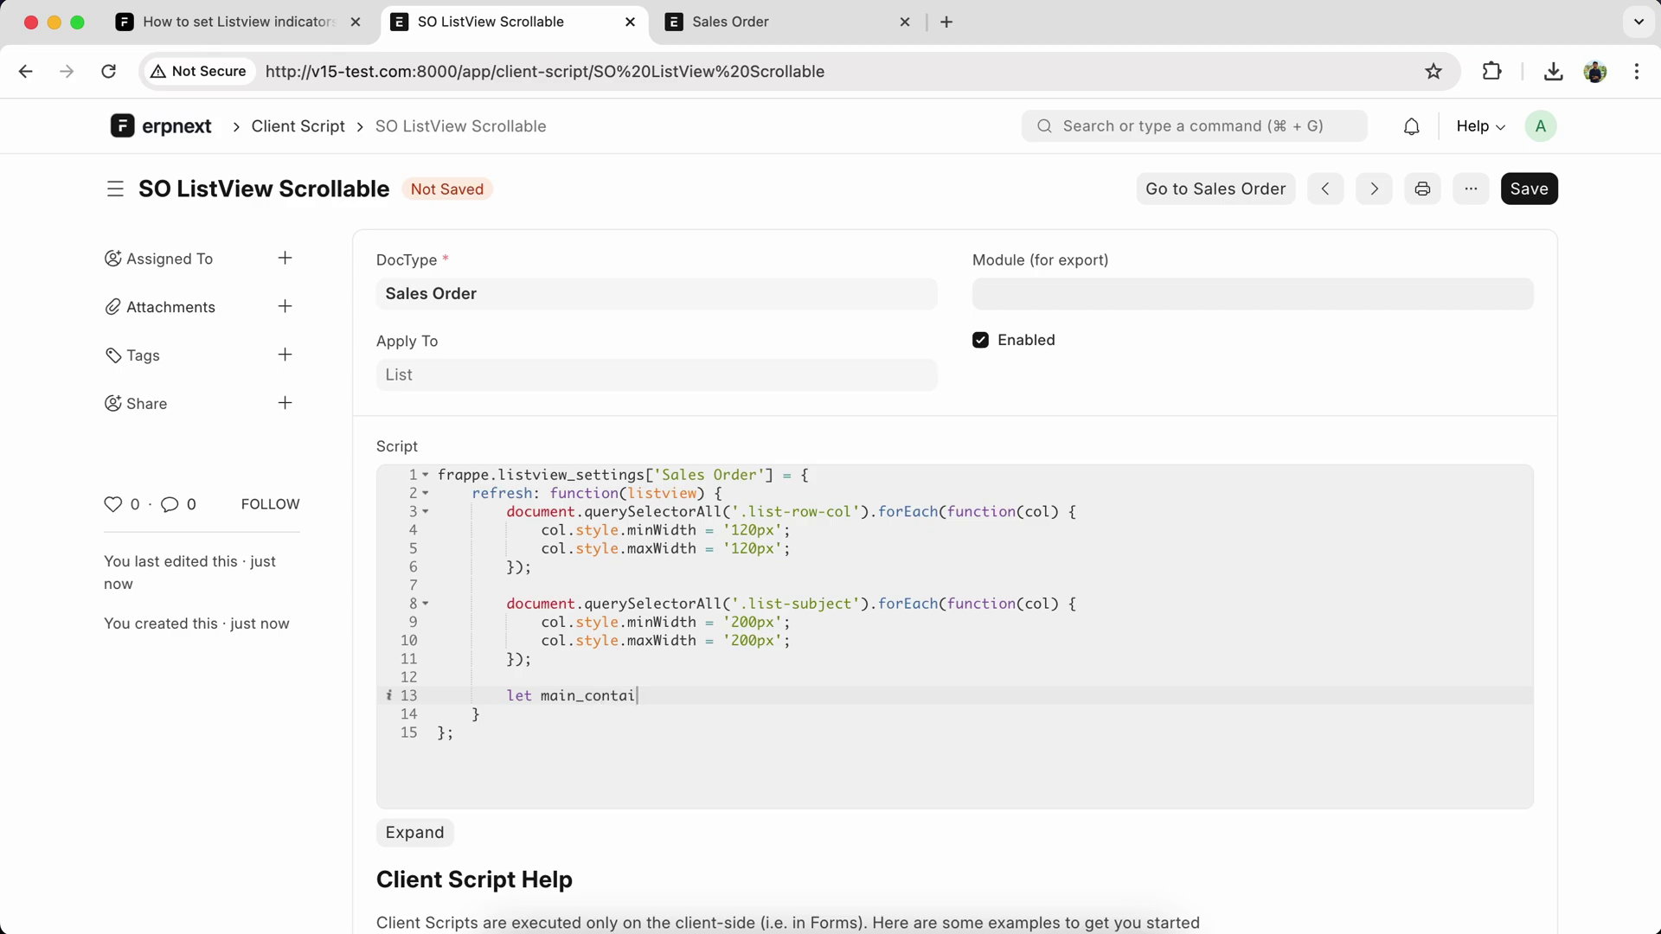
{"action": "type", "text": "ner"}
{"action": "type", "text": " = documen"}
{"action": "type", "text": "t.query"}
{"action": "type", "text": "('"}
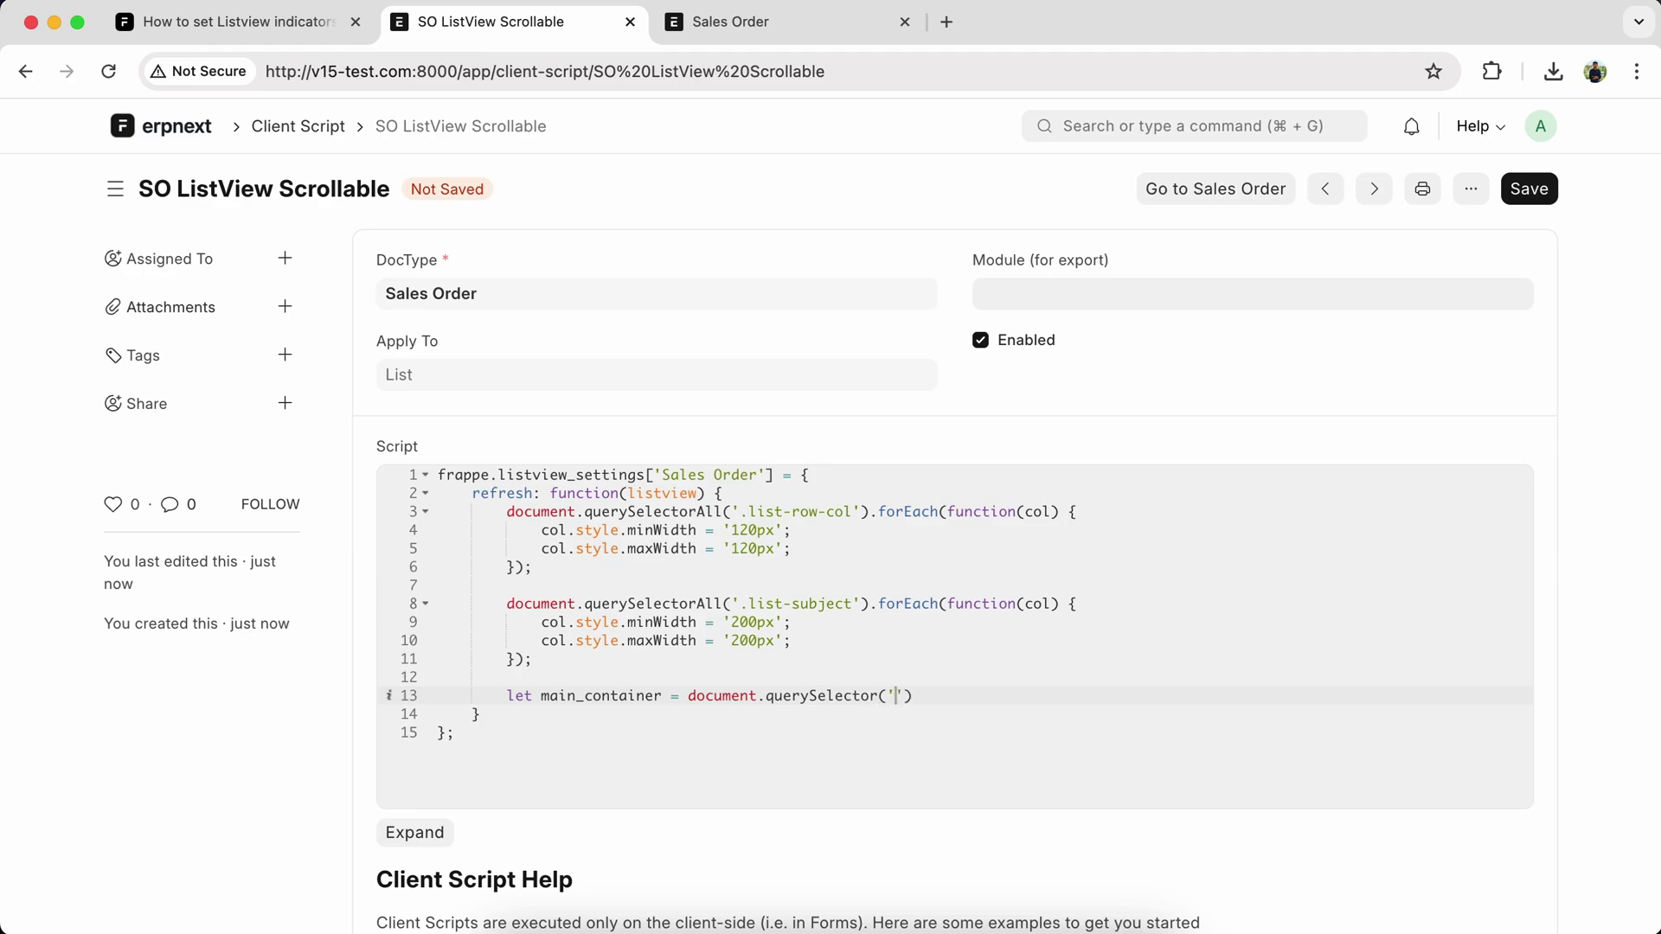
{"action": "type", "text": ".frappe-list"}
{"action": "left_click", "coordinate": [1035, 697]}
{"action": "type", "text": ";"}
{"action": "key", "text": "Return"}
{"action": "type", "text": "("}
Write an if (main_container) block that sets its style.overflowX to 'auto'.
{"action": "double_click", "coordinate": [601, 696]}
{"action": "key", "text": "super+c"}
{"action": "left_click", "coordinate": [543, 711]}
{"action": "key", "text": "super+v"}
{"action": "type", "text": "{"}
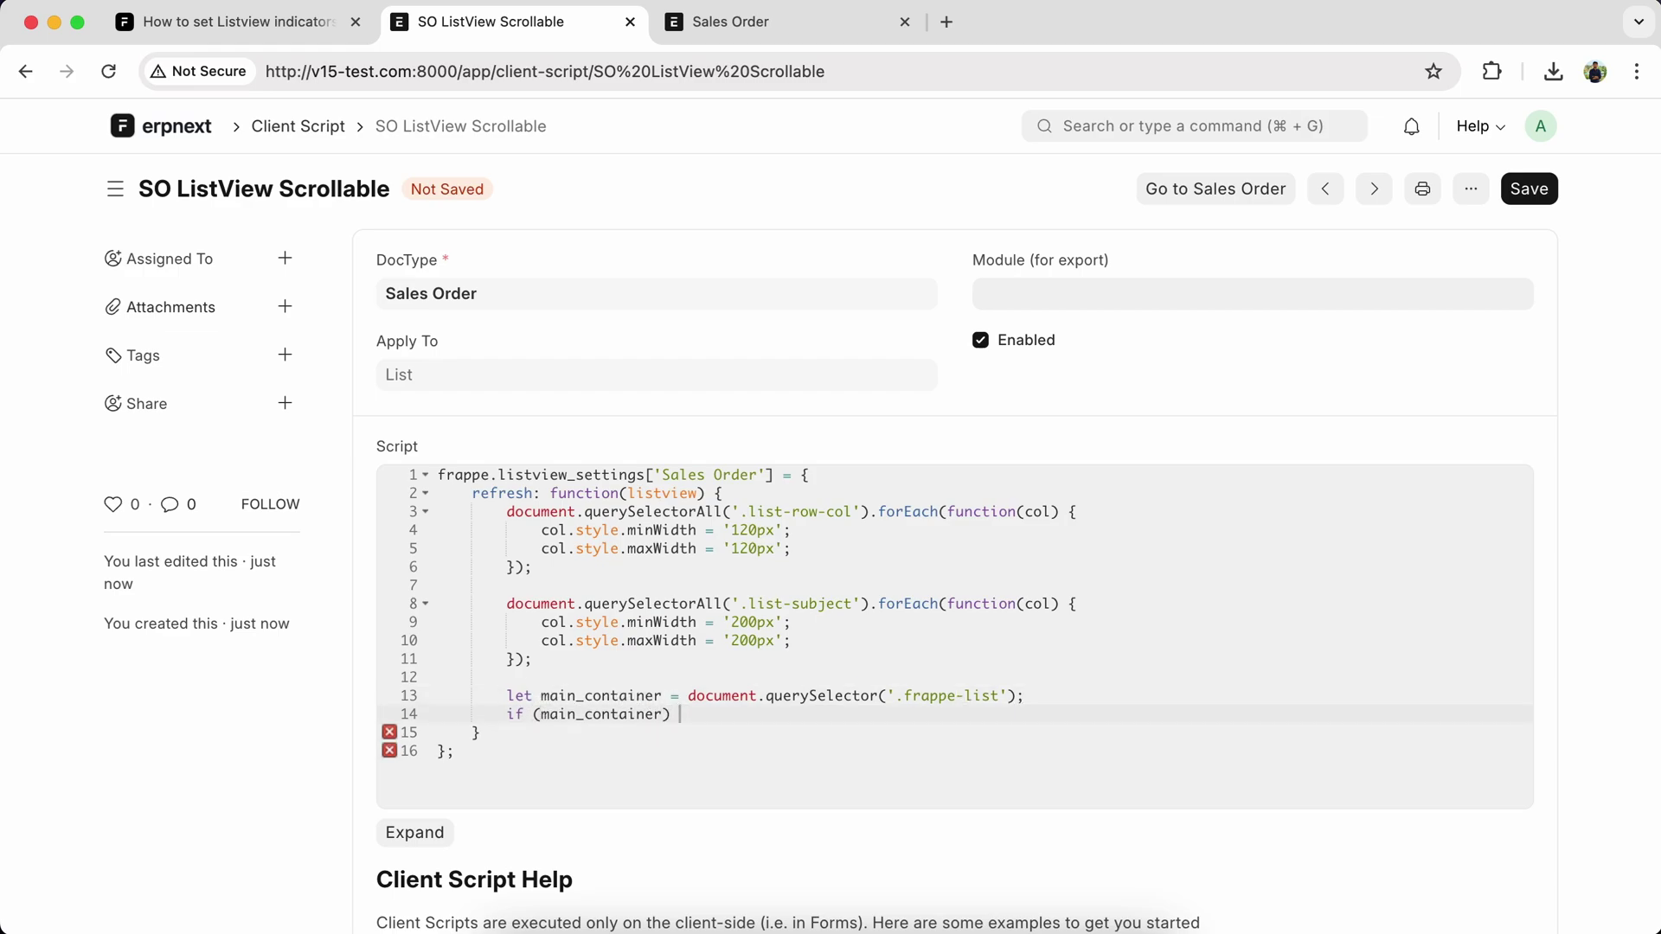
{"action": "key", "text": "Return"}
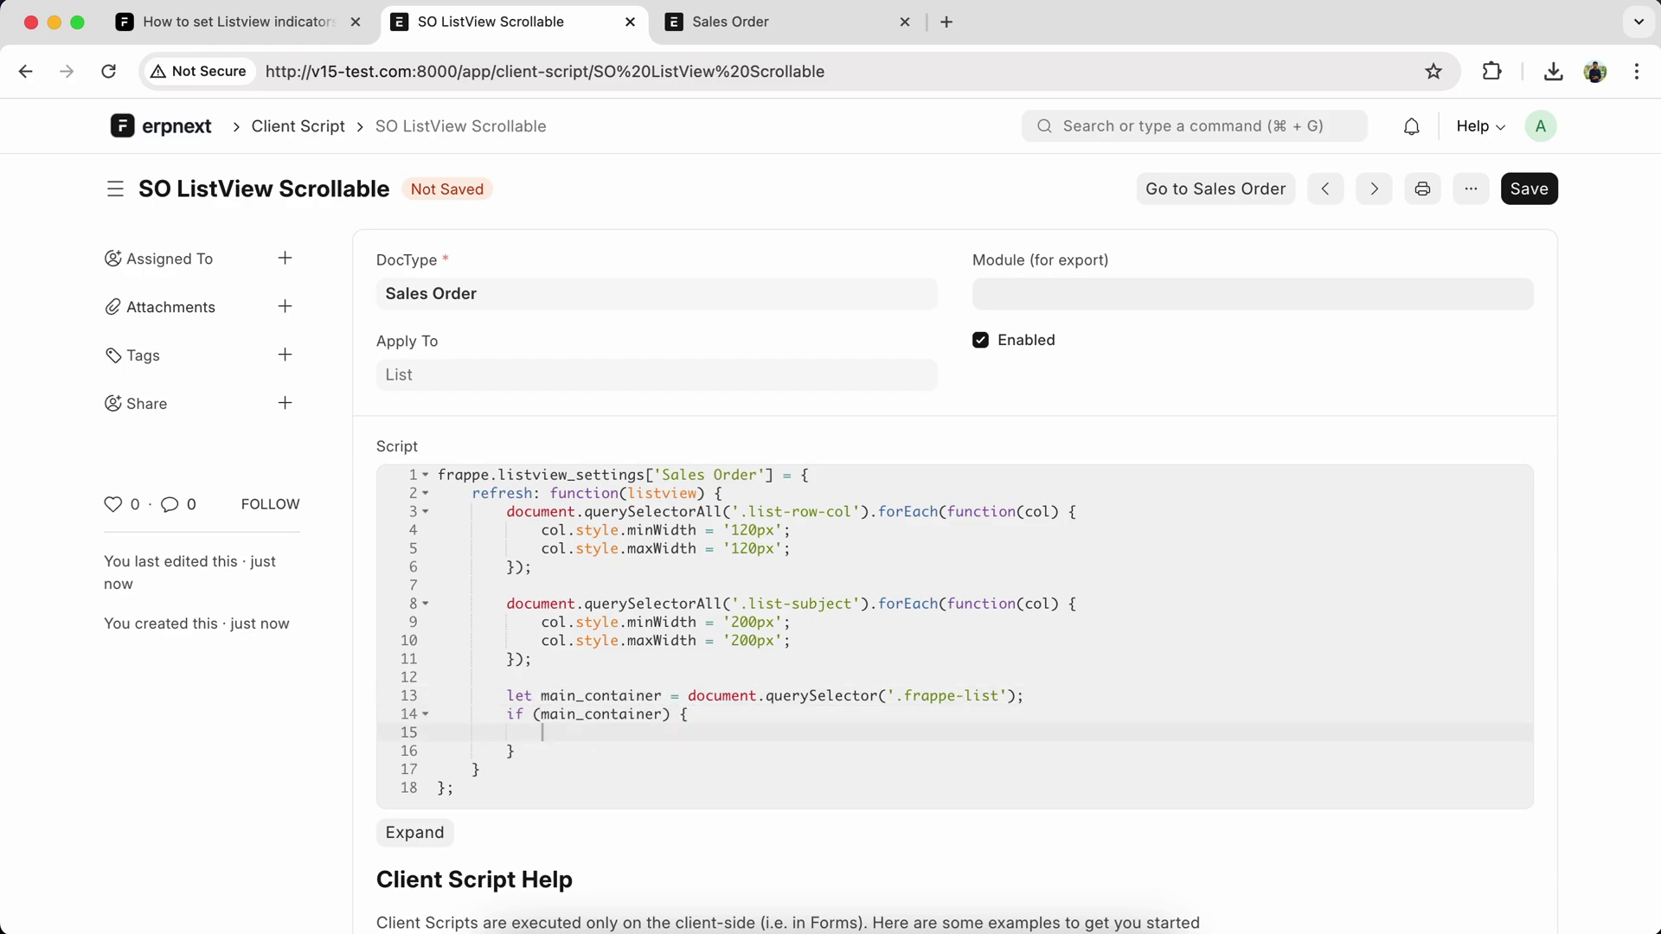
{"action": "key", "text": "super+v"}
{"action": "type", "text": "le.ov"}
{"action": "type", "text": "er"}
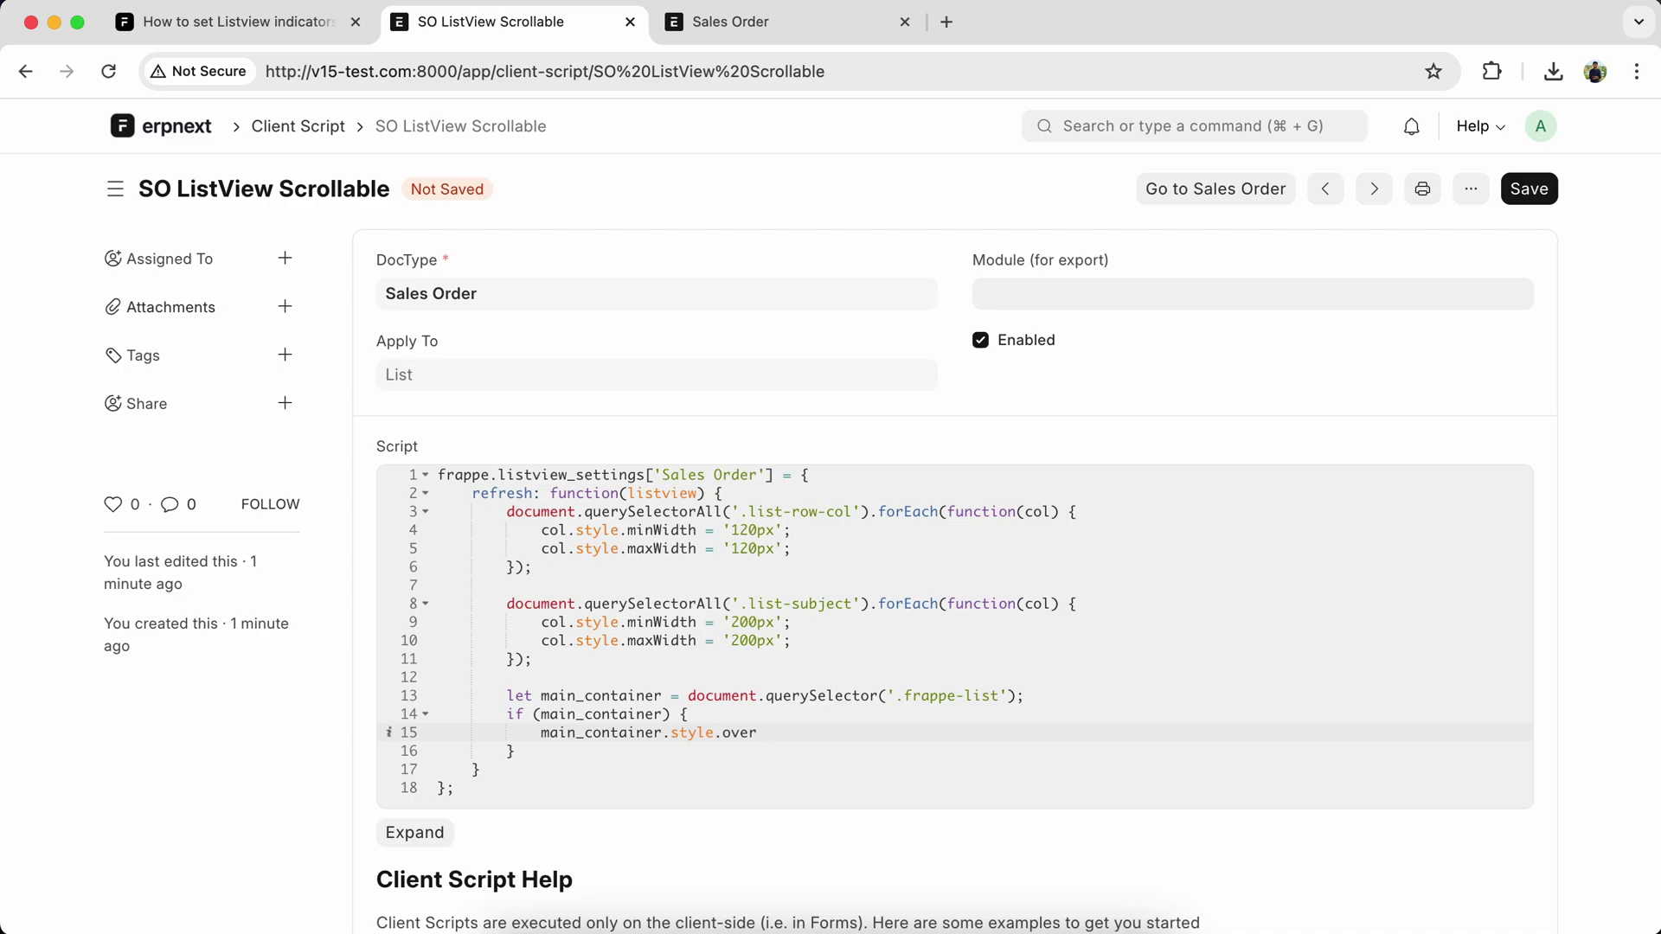
{"action": "type", "text": "flowX"}
{"action": "type", "text": " = 'au"}
{"action": "type", "text": "to"}
{"action": "left_click", "coordinate": [519, 752]}
{"action": "key", "text": "Return"}
{"action": "key", "text": "Return"}
{"action": "left_click", "coordinate": [725, 28]}
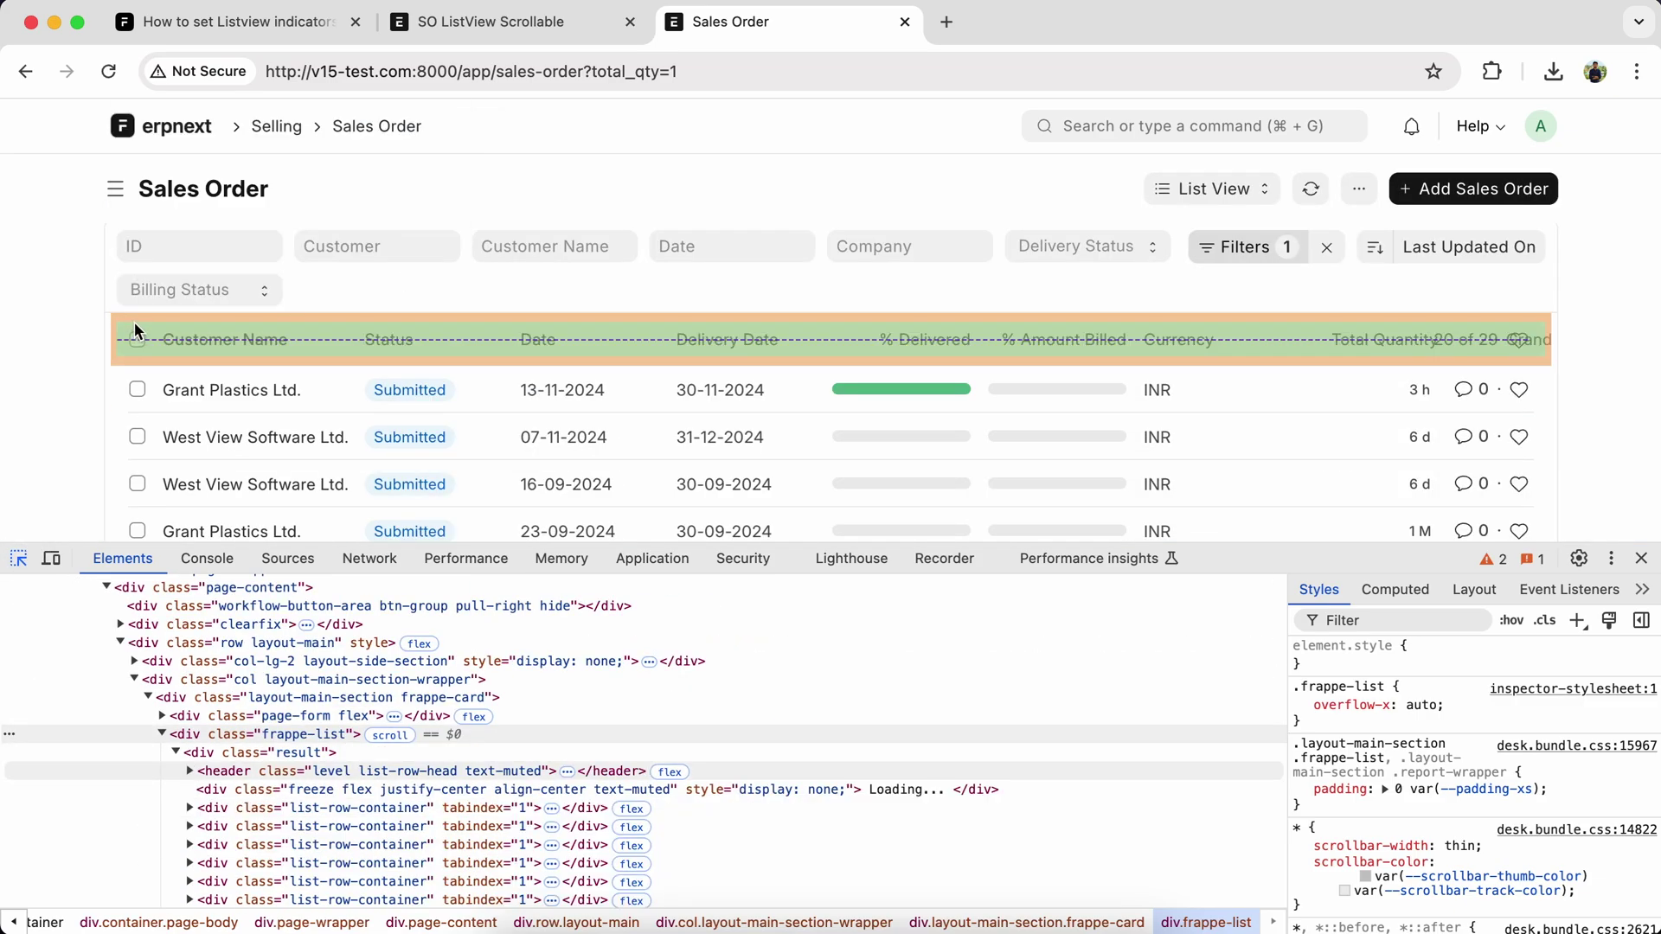
Give the .list-row-head style rule width: max-content in DevTools.
{"action": "left_click", "coordinate": [134, 323]}
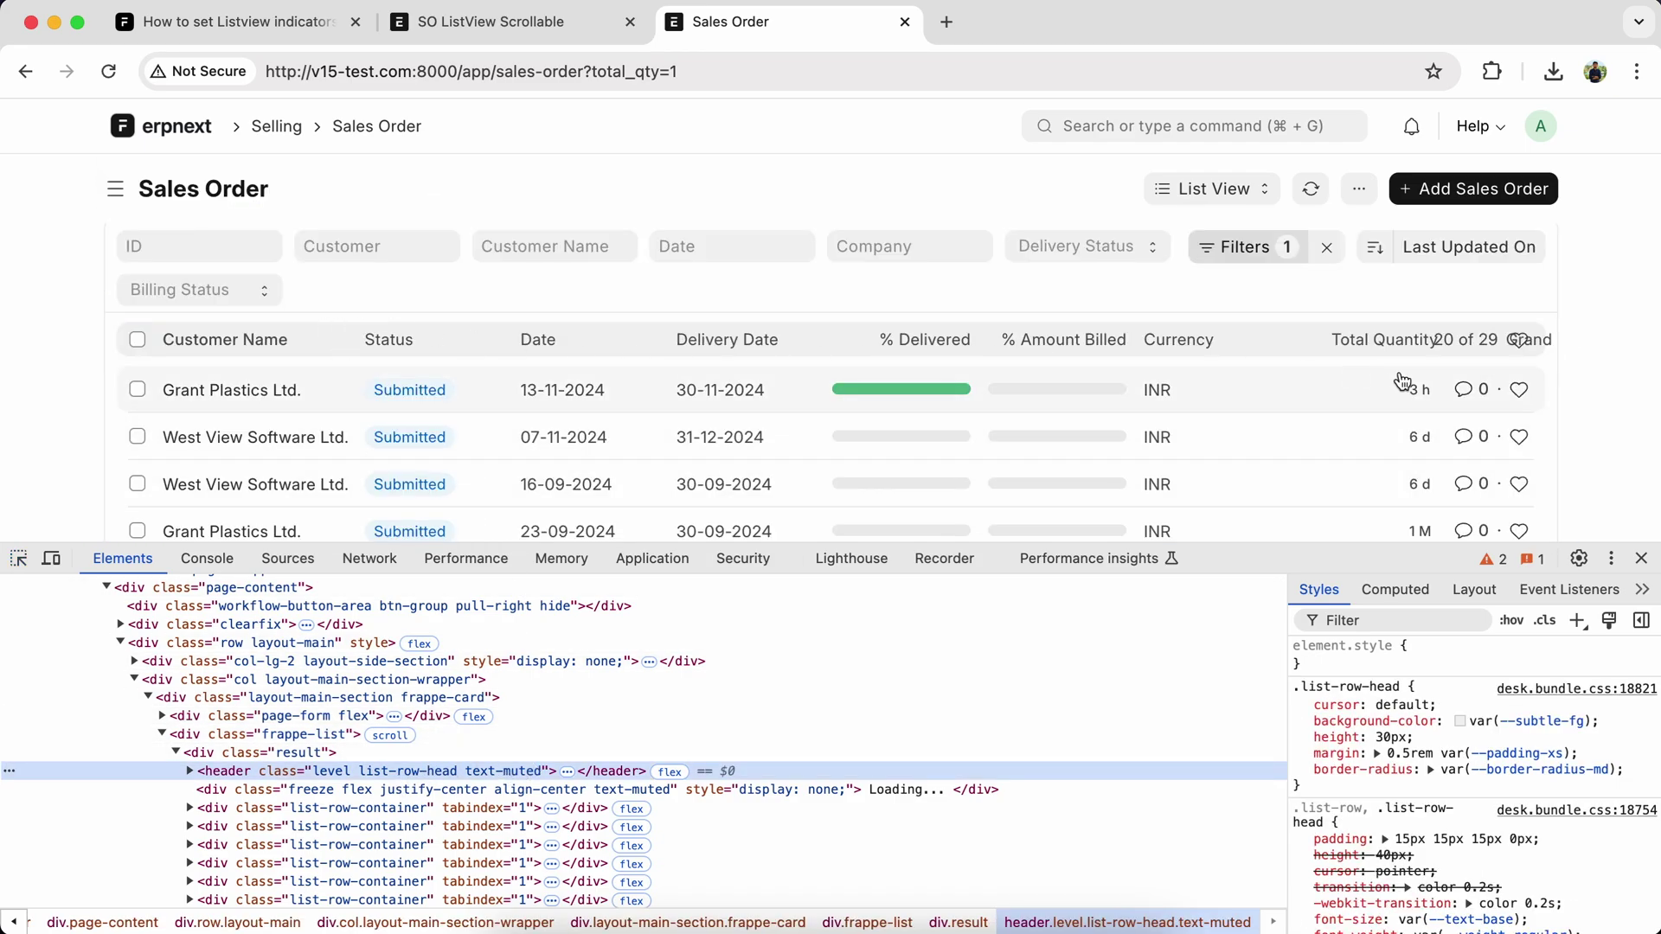
{"action": "mouse_move", "coordinate": [1447, 696]}
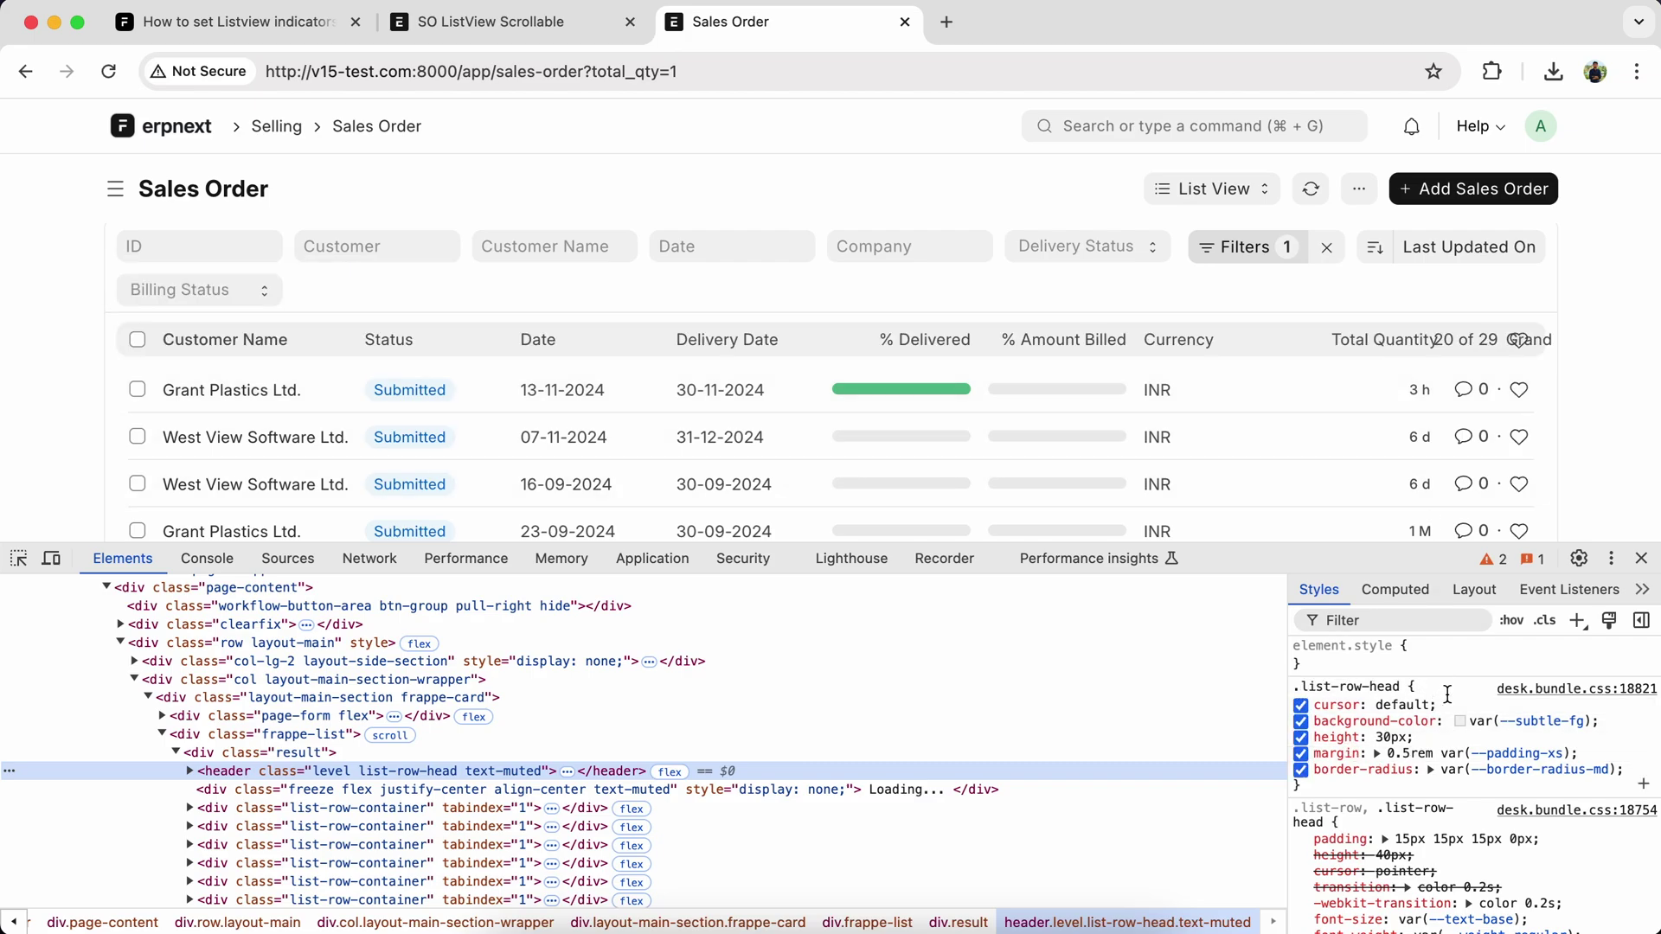
{"action": "left_click", "coordinate": [1630, 770]}
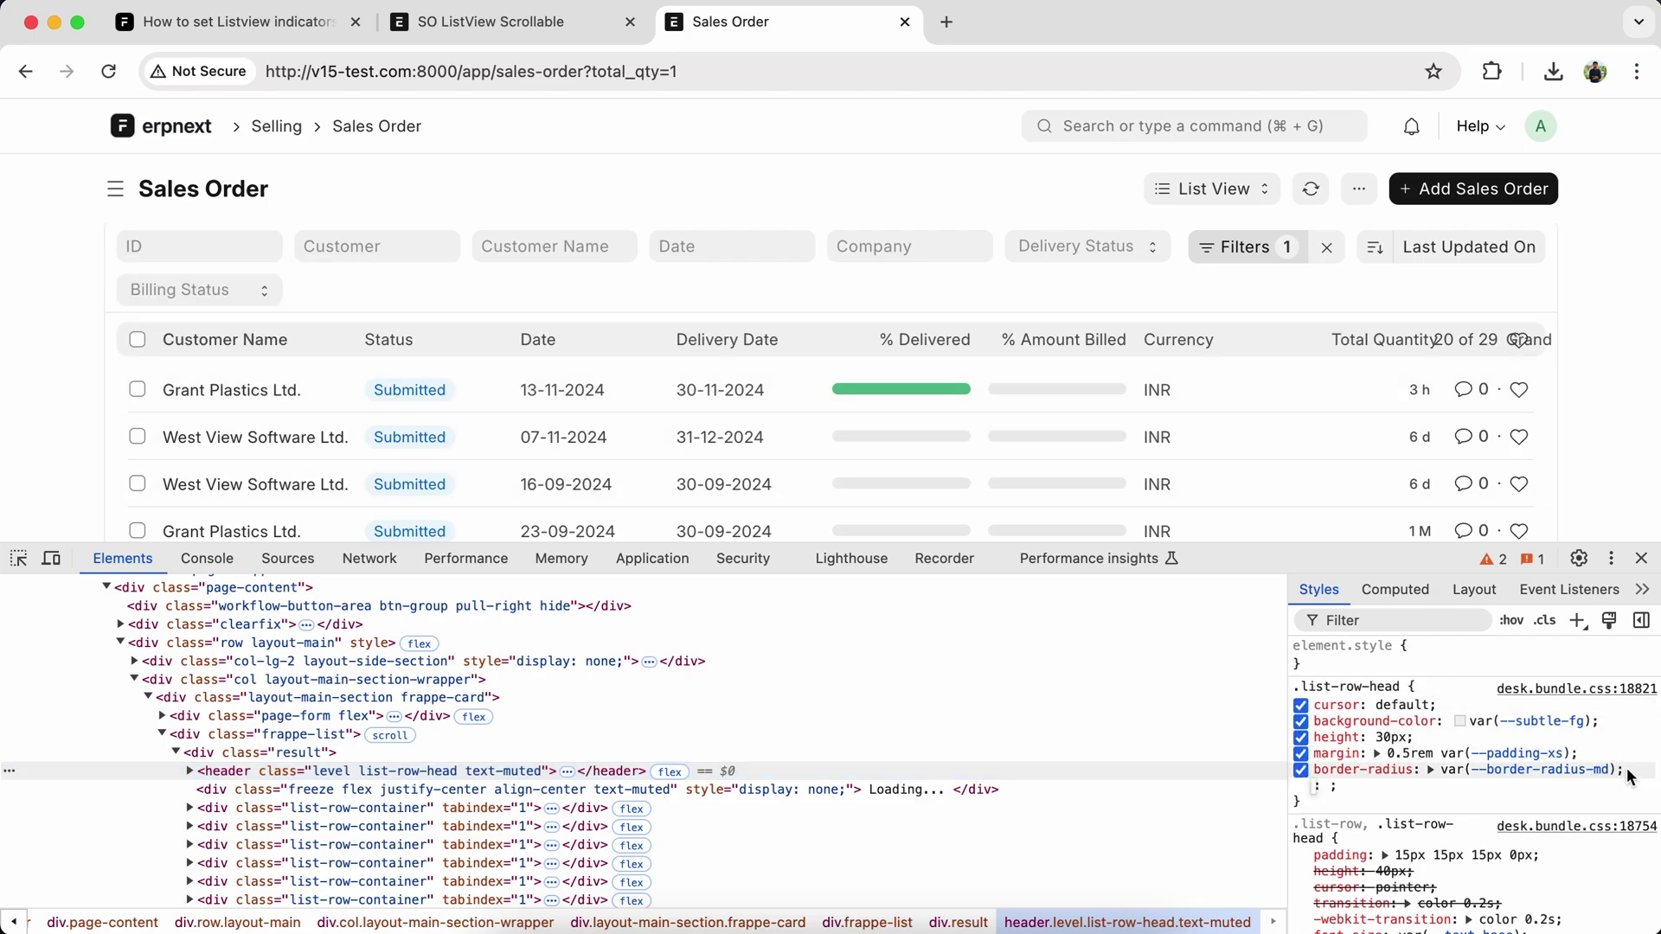
{"action": "type", "text": "wi"}
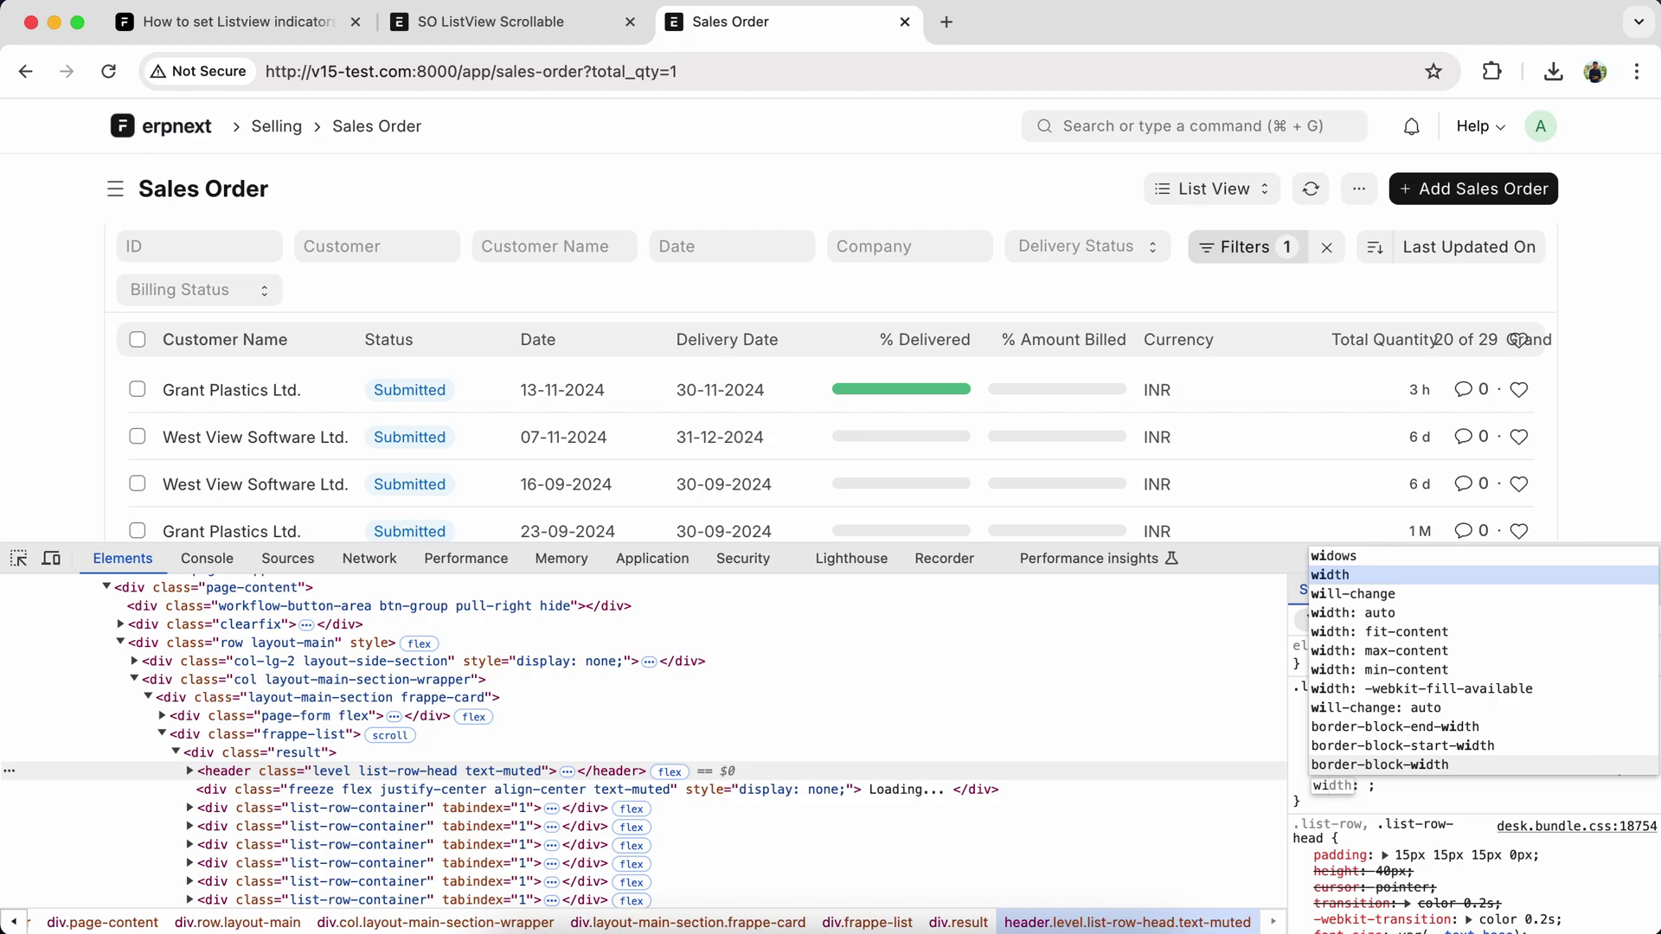
{"action": "key", "text": "Tab"}
{"action": "key", "text": "Down"}
{"action": "key", "text": "Down"}
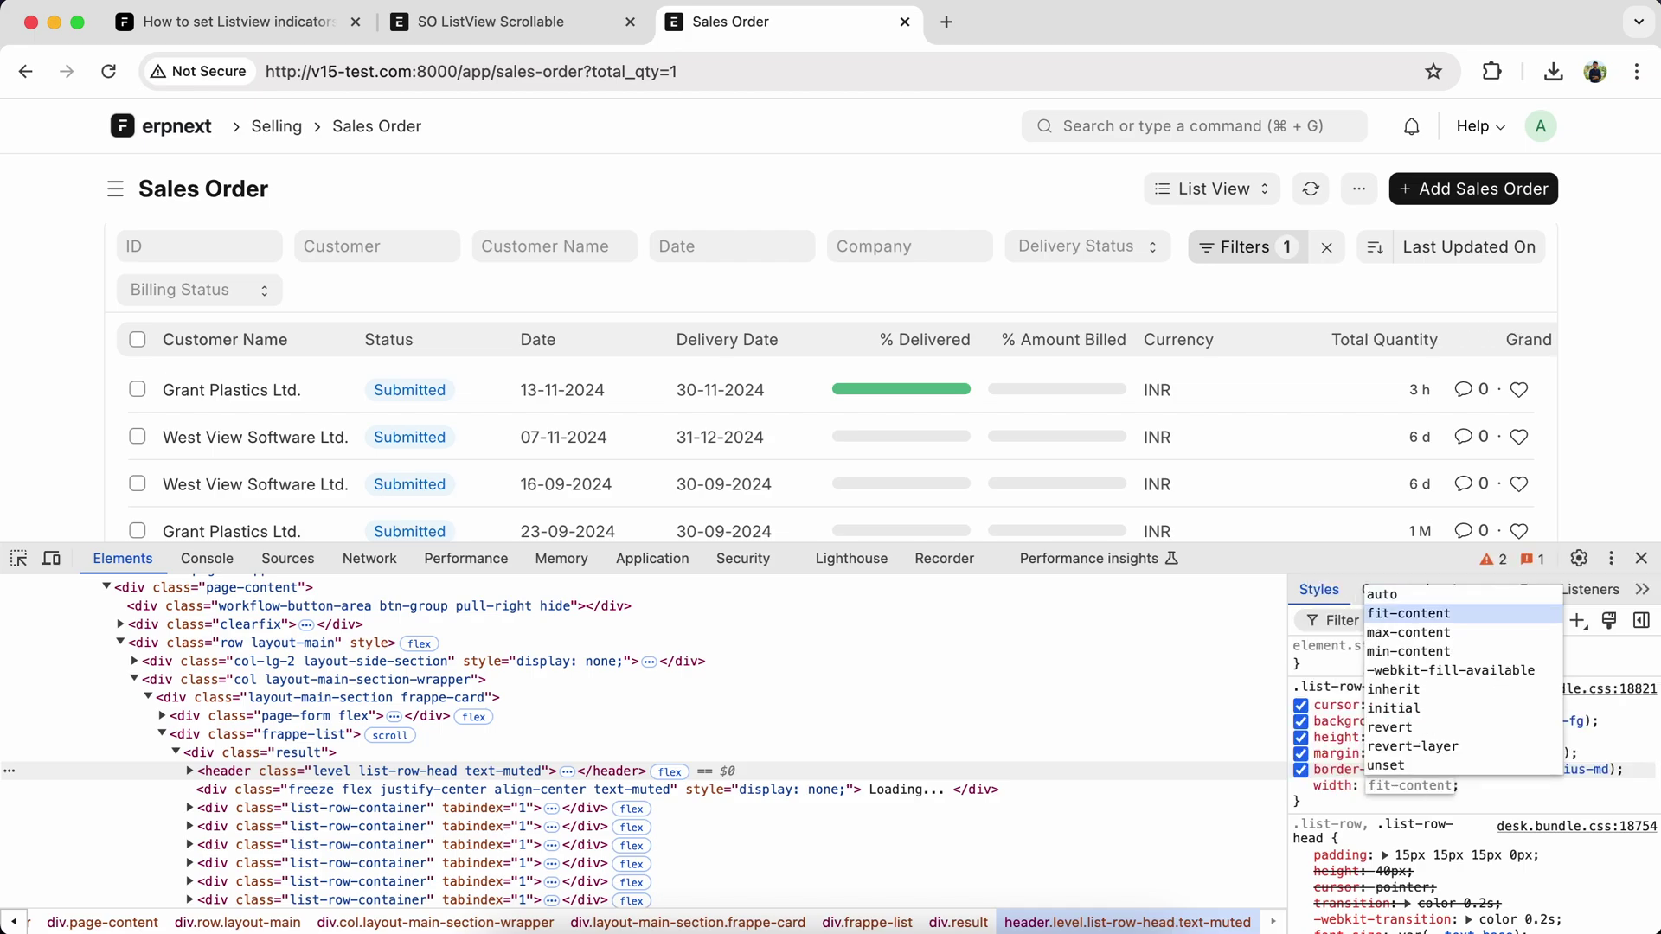
{"action": "key", "text": "Down"}
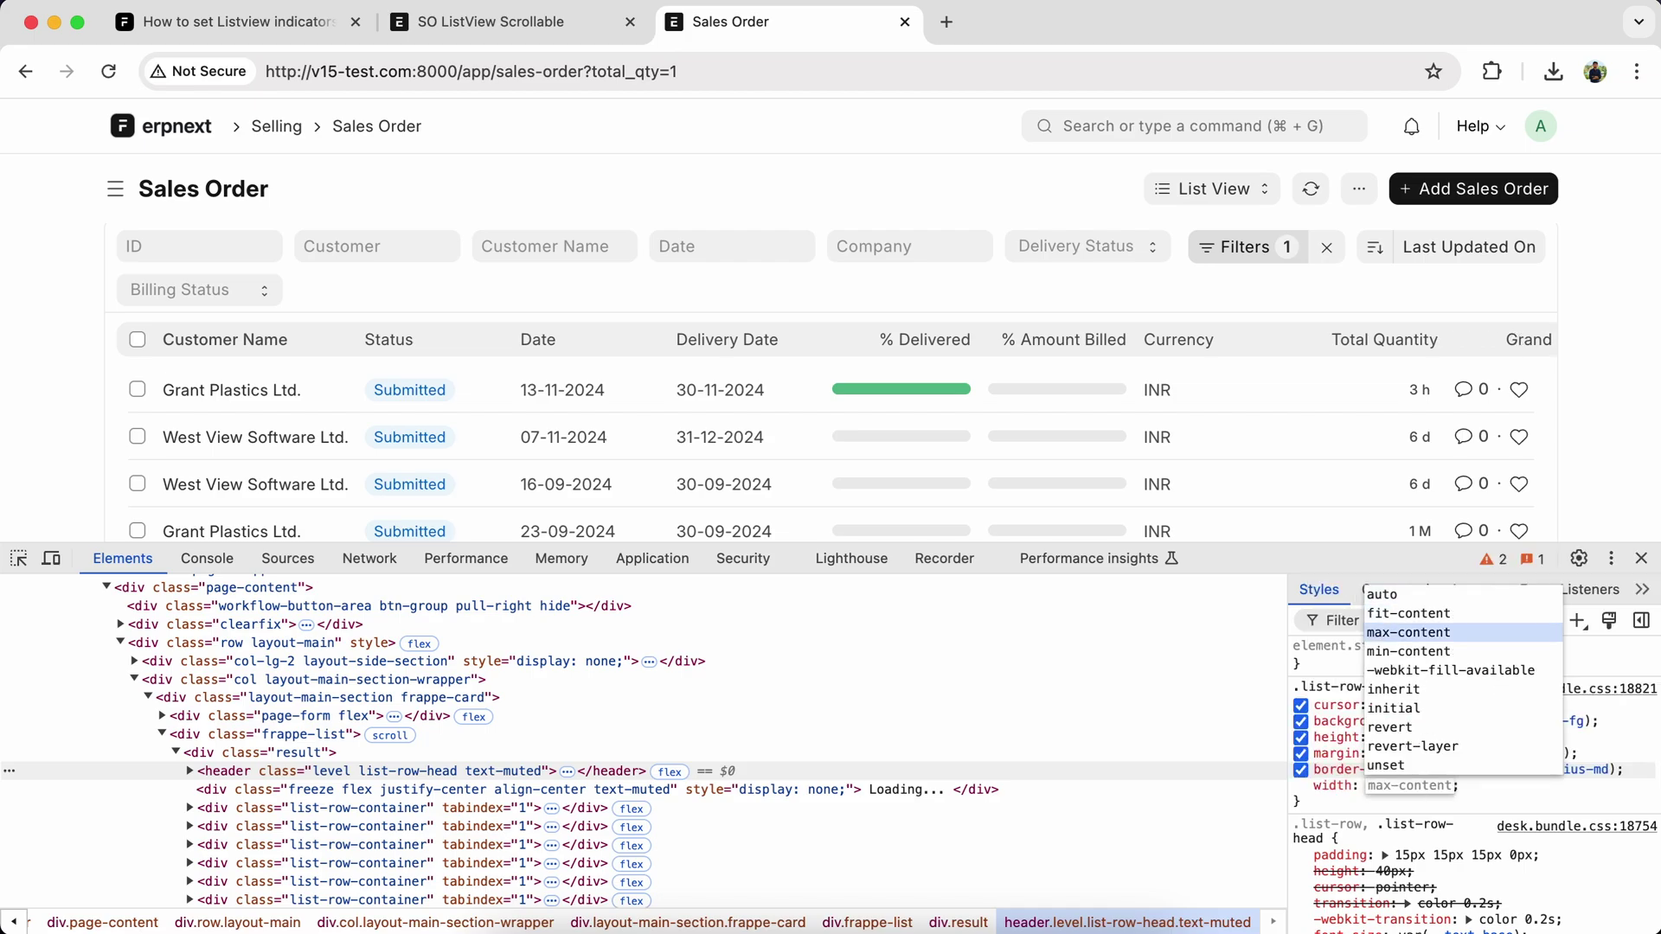
{"action": "key", "text": "Return"}
{"action": "scroll", "coordinate": [1168, 441], "scroll_direction": "right", "scroll_amount": 5}
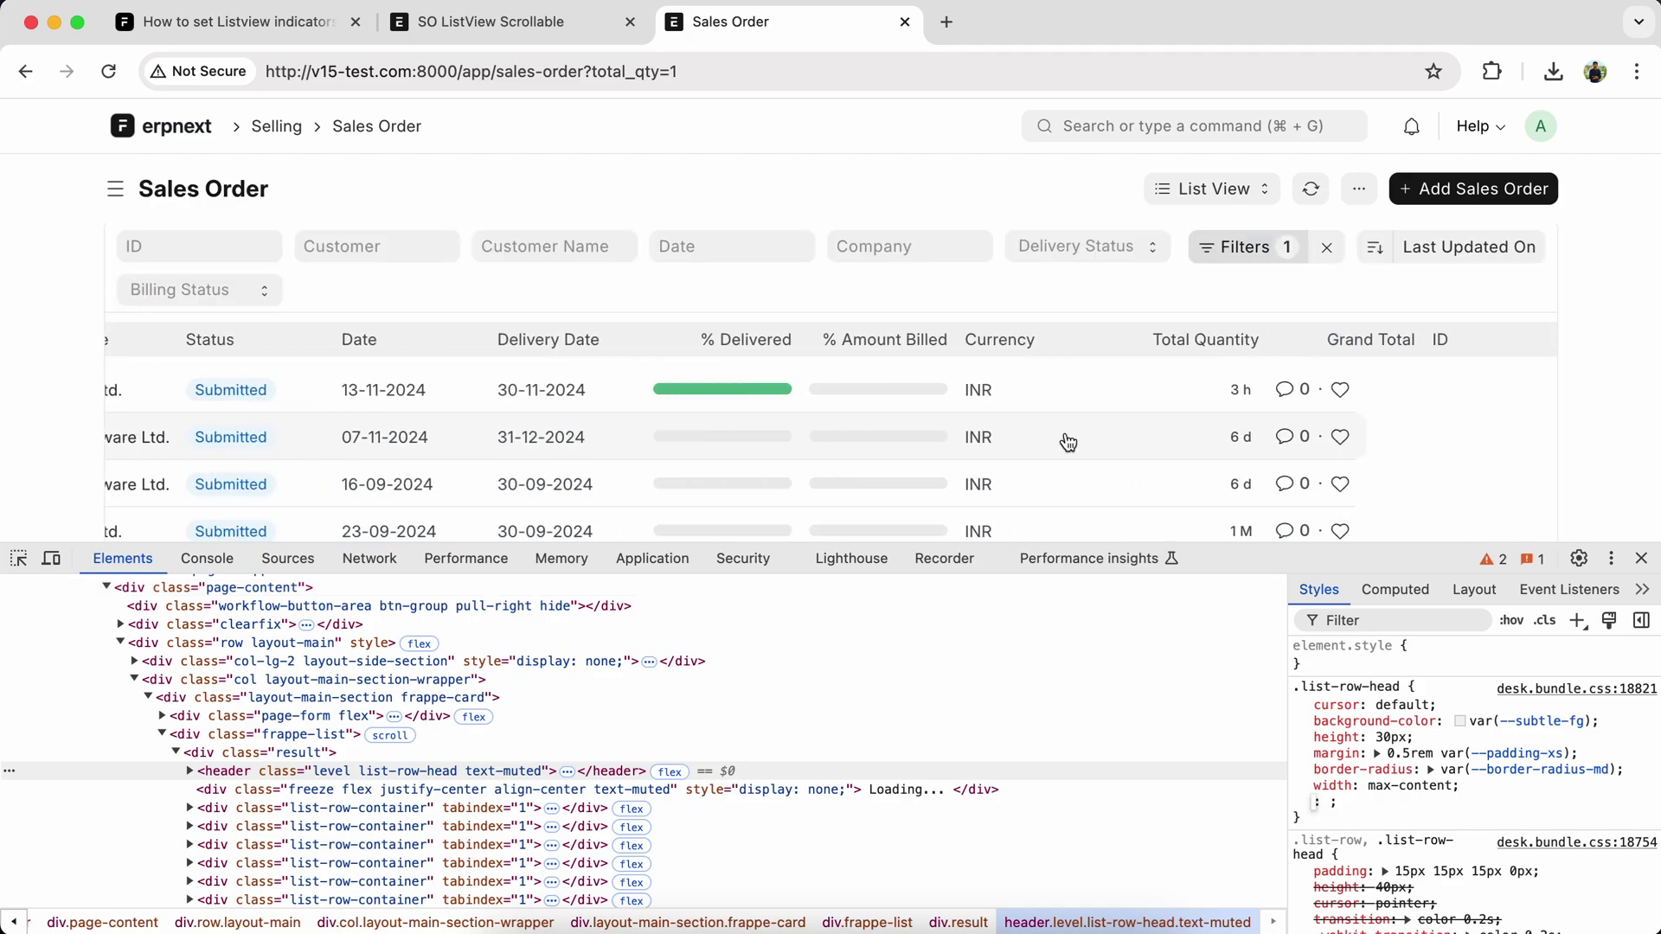
{"action": "scroll", "coordinate": [1069, 443], "scroll_direction": "right", "scroll_amount": 3}
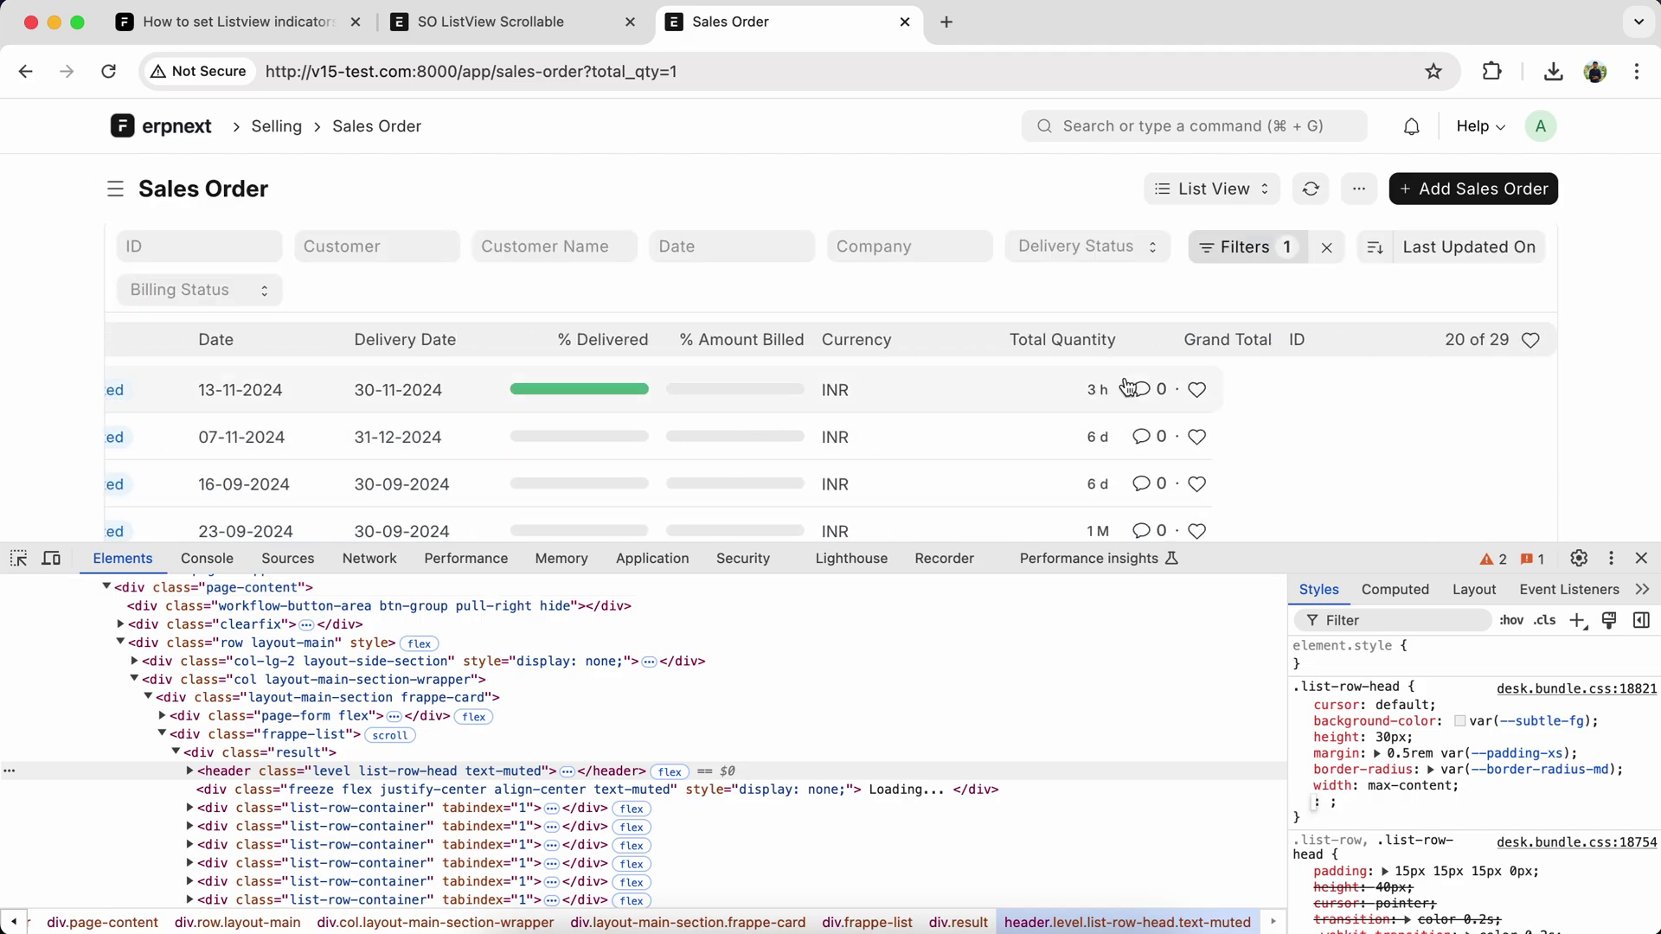
{"action": "scroll", "coordinate": [1021, 461], "scroll_direction": "left", "scroll_amount": 5}
{"action": "scroll", "coordinate": [1022, 461], "scroll_direction": "right", "scroll_amount": 5}
{"action": "scroll", "coordinate": [1021, 461], "scroll_direction": "left", "scroll_amount": 5}
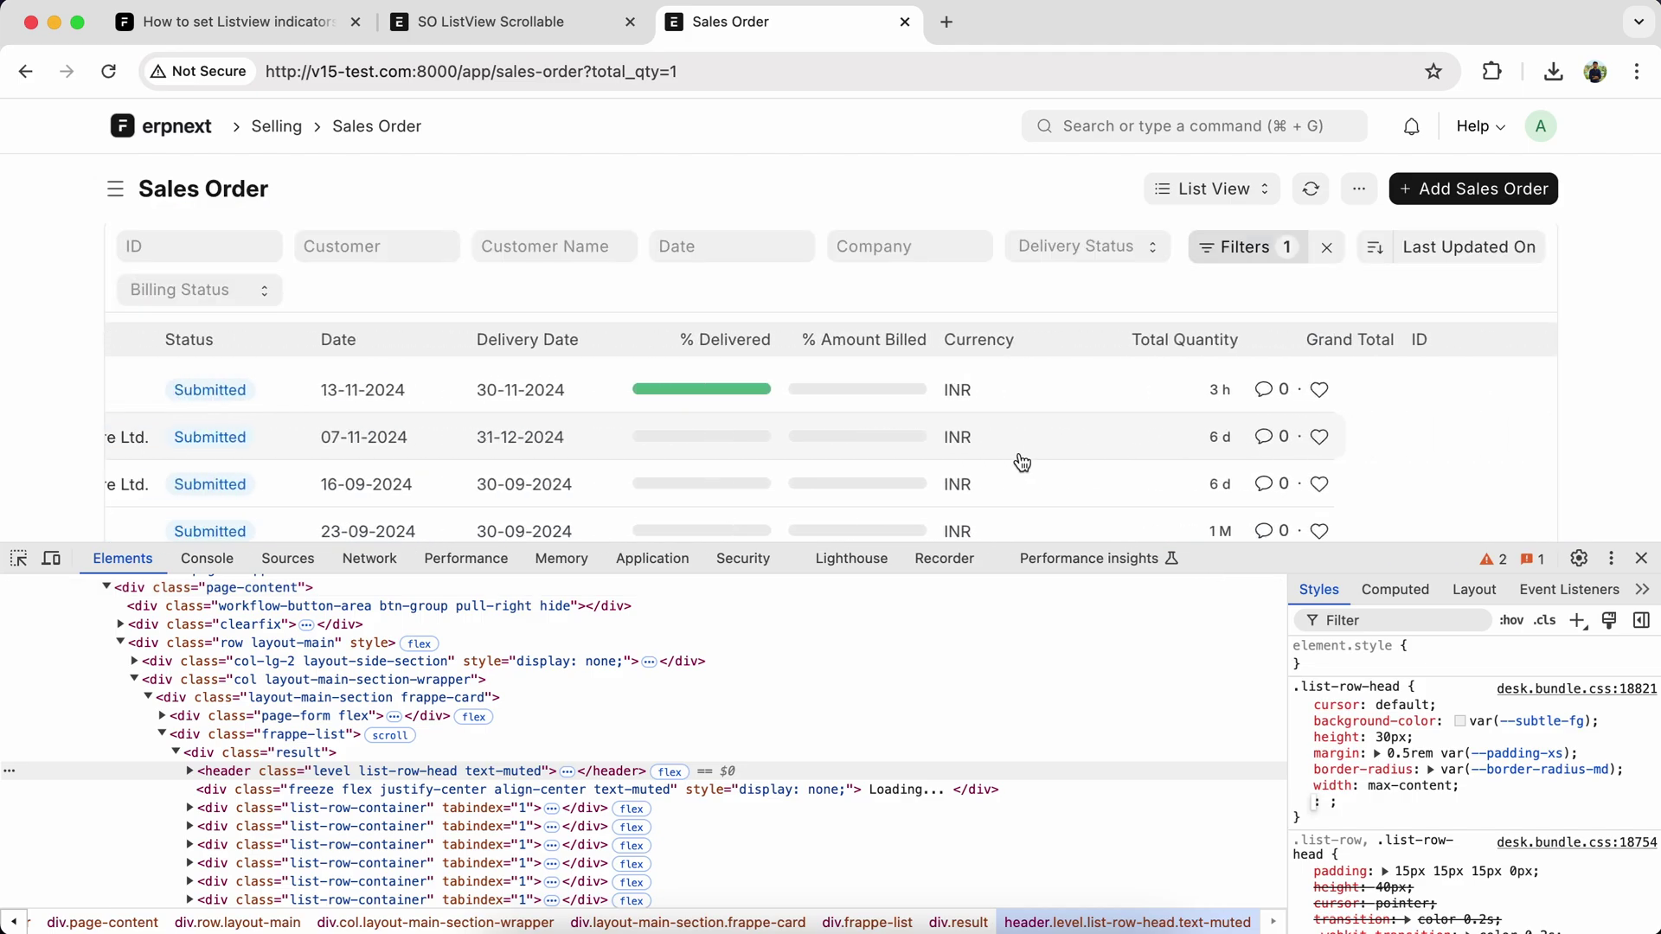
{"action": "scroll", "coordinate": [1021, 461], "scroll_direction": "right", "scroll_amount": 5}
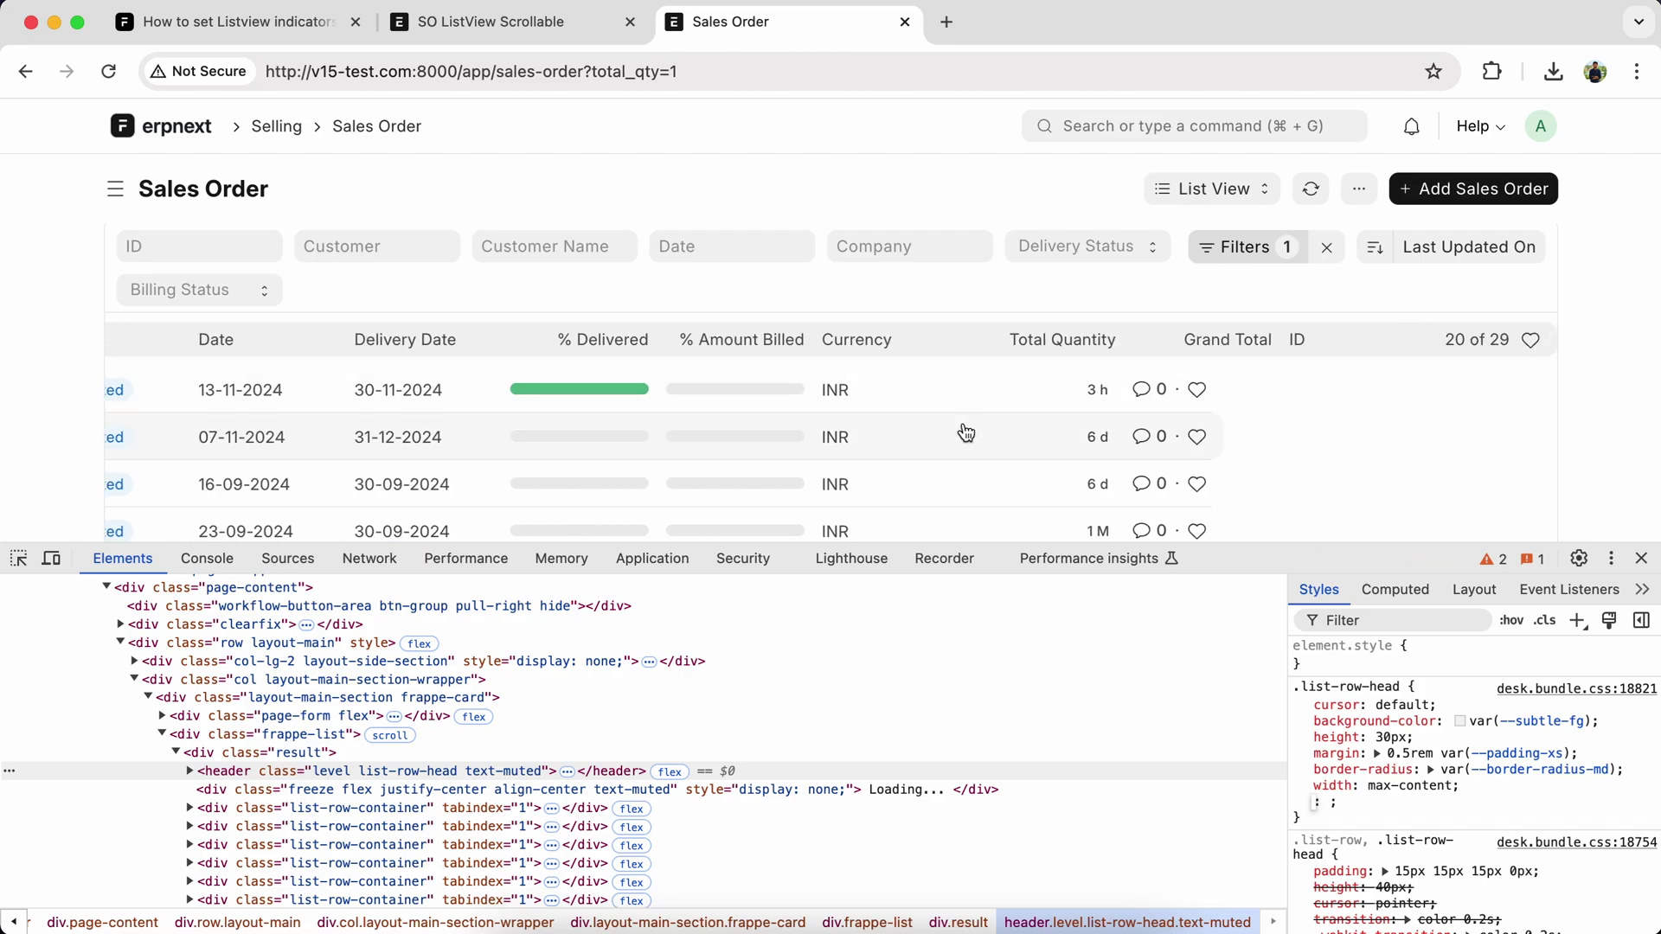
{"action": "scroll", "coordinate": [960, 436], "scroll_direction": "left", "scroll_amount": 5}
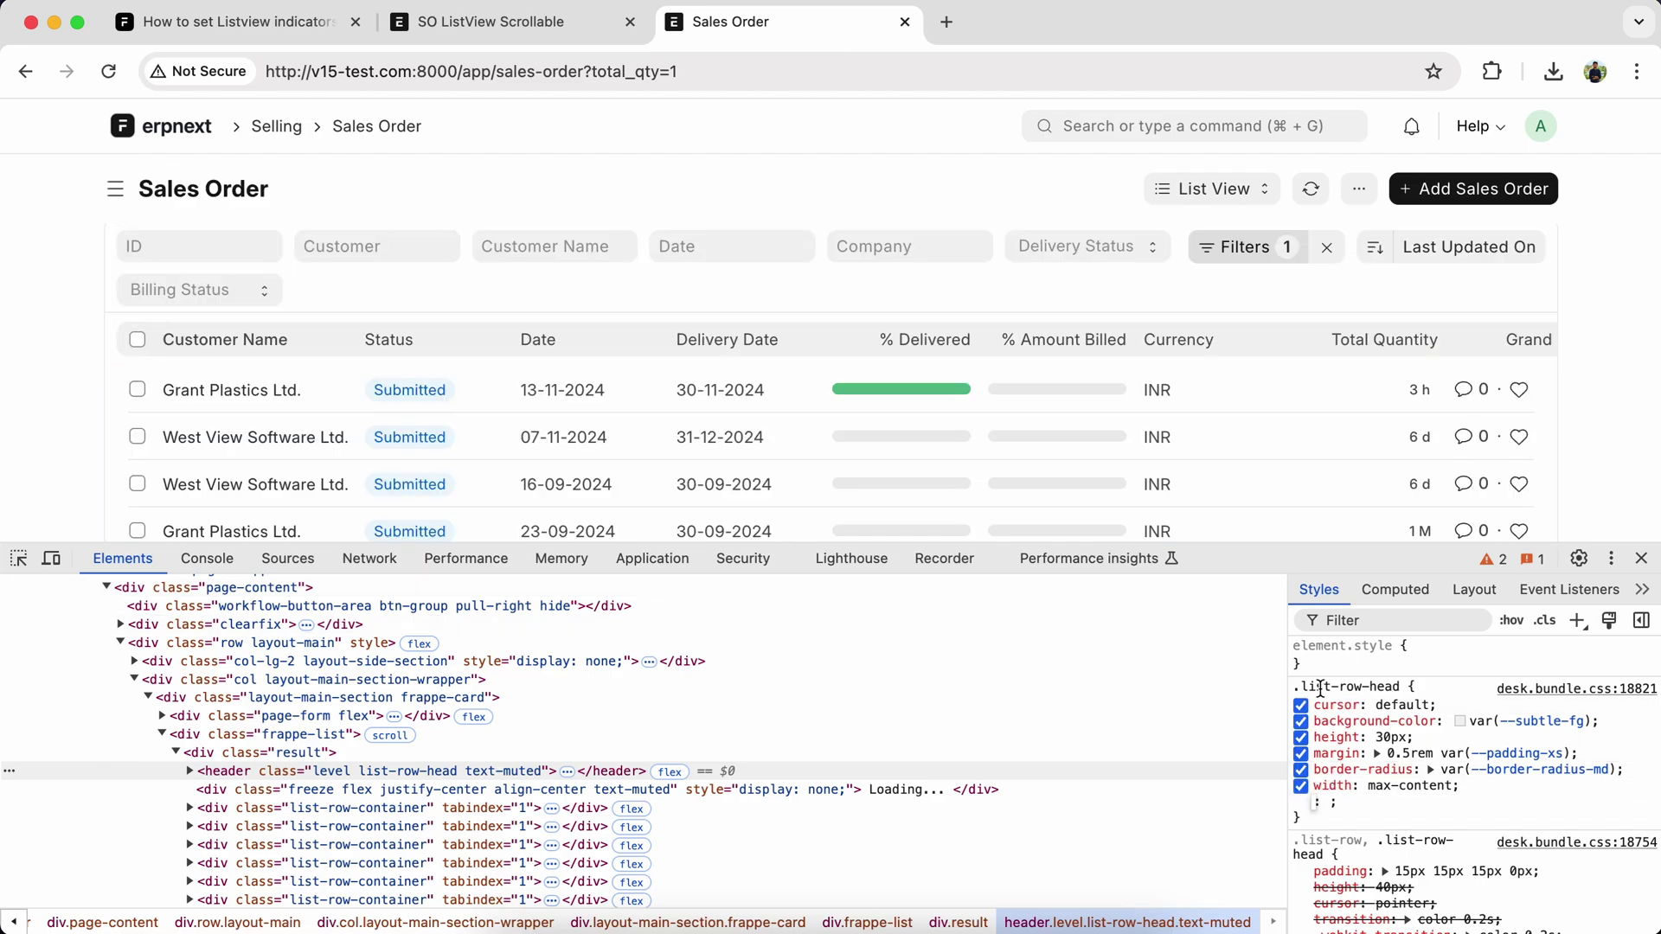
{"action": "left_click", "coordinate": [490, 21]}
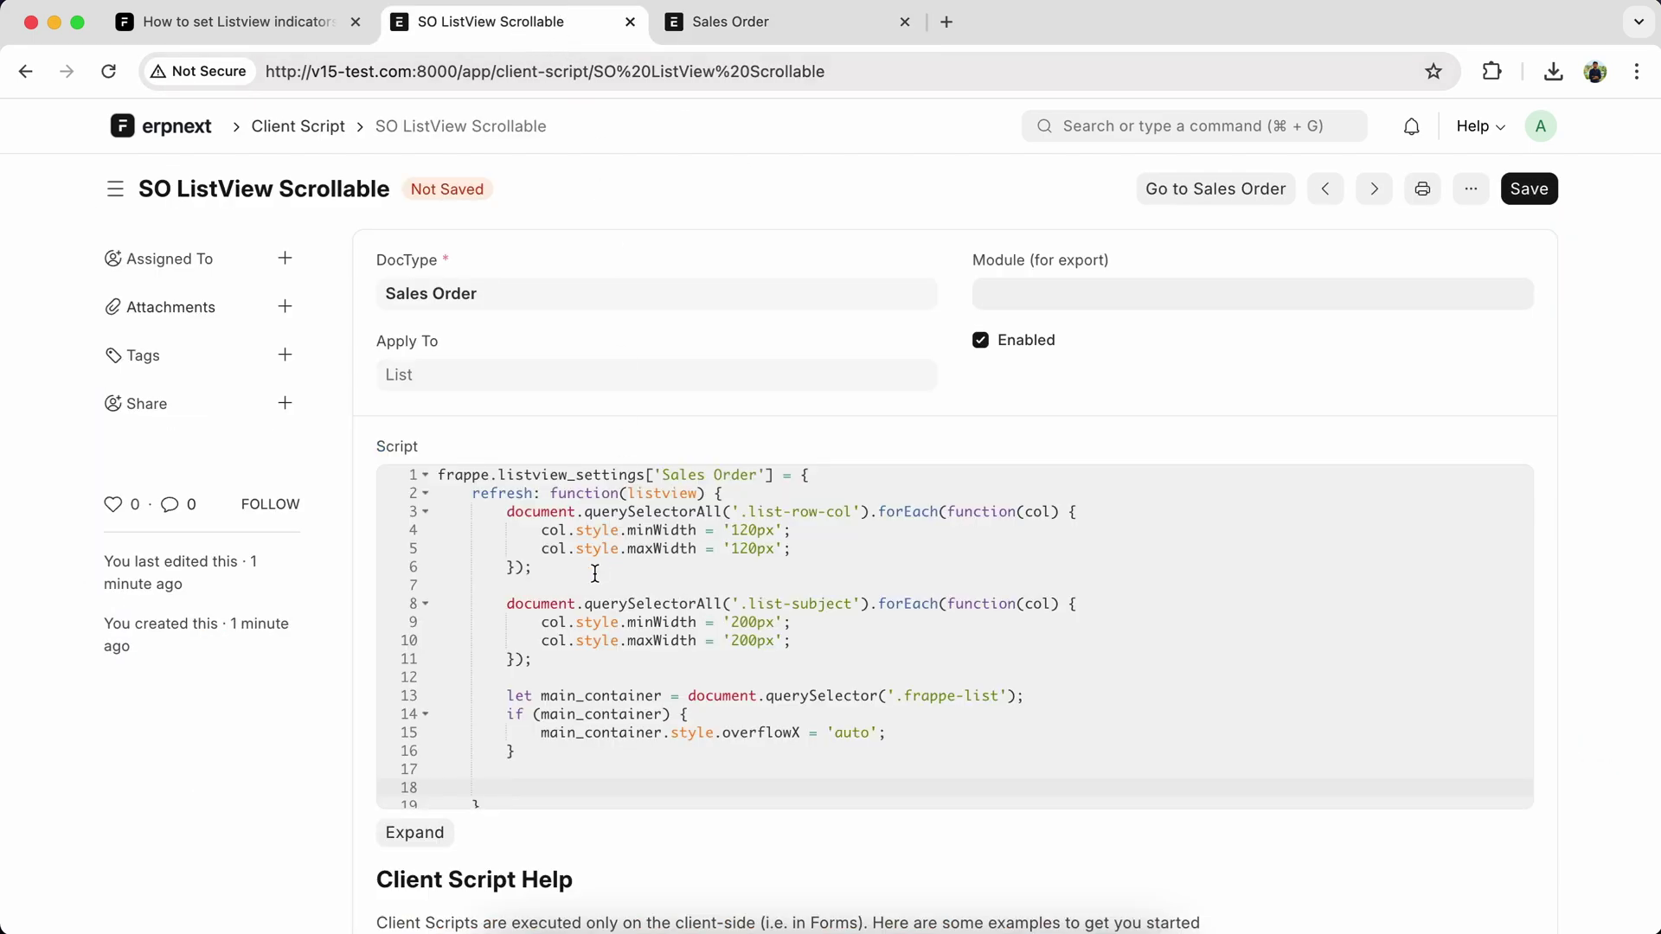
Duplicate the .list-subject width block below line 16.
{"action": "left_click_drag", "start_coordinate": [507, 603], "coordinate": [535, 652]}
{"action": "key", "text": "super+c"}
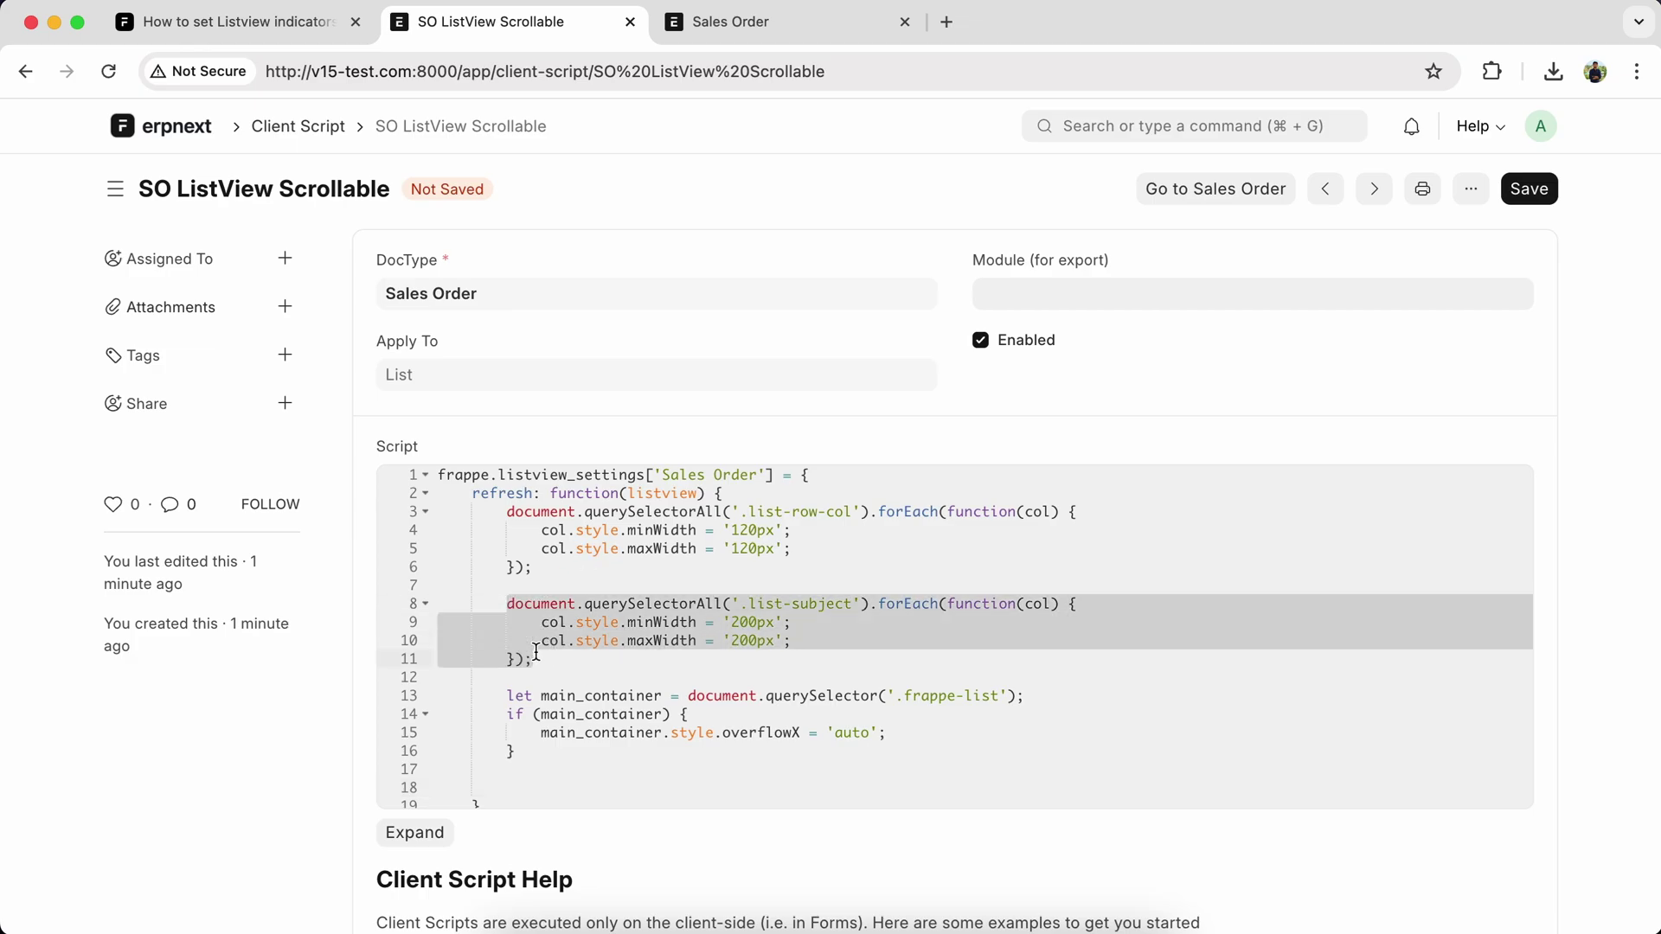
{"action": "scroll", "coordinate": [536, 652], "scroll_direction": "down", "scroll_amount": 2}
{"action": "left_click", "coordinate": [535, 715]}
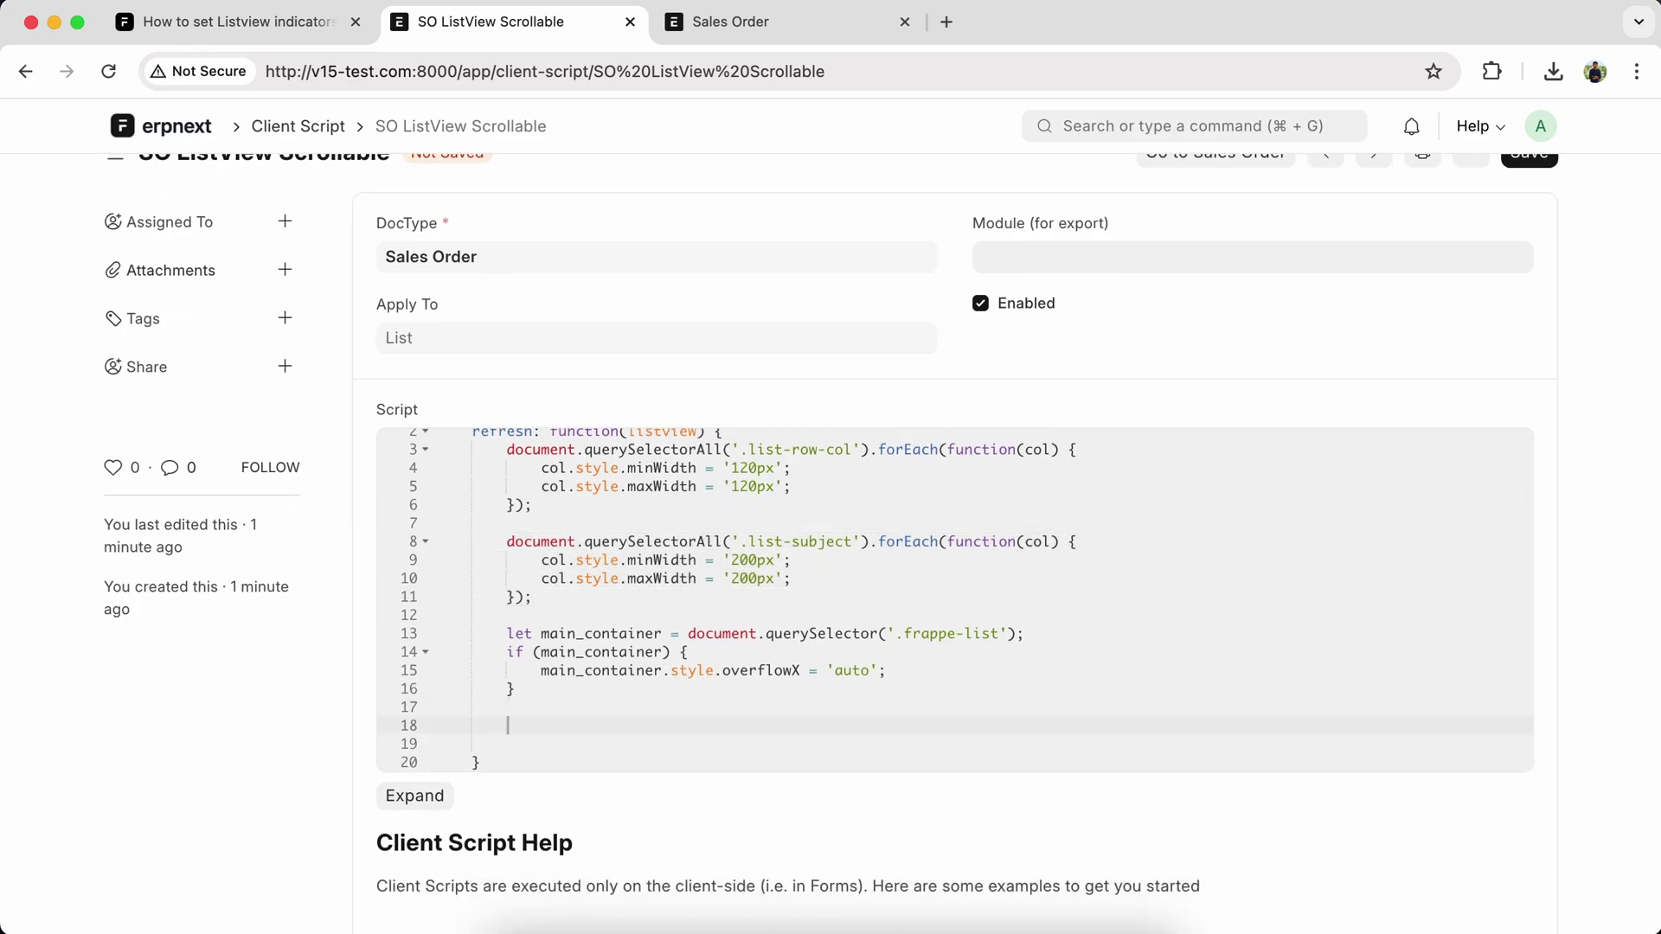
{"action": "key", "text": "super+v"}
{"action": "left_click", "coordinate": [730, 20]}
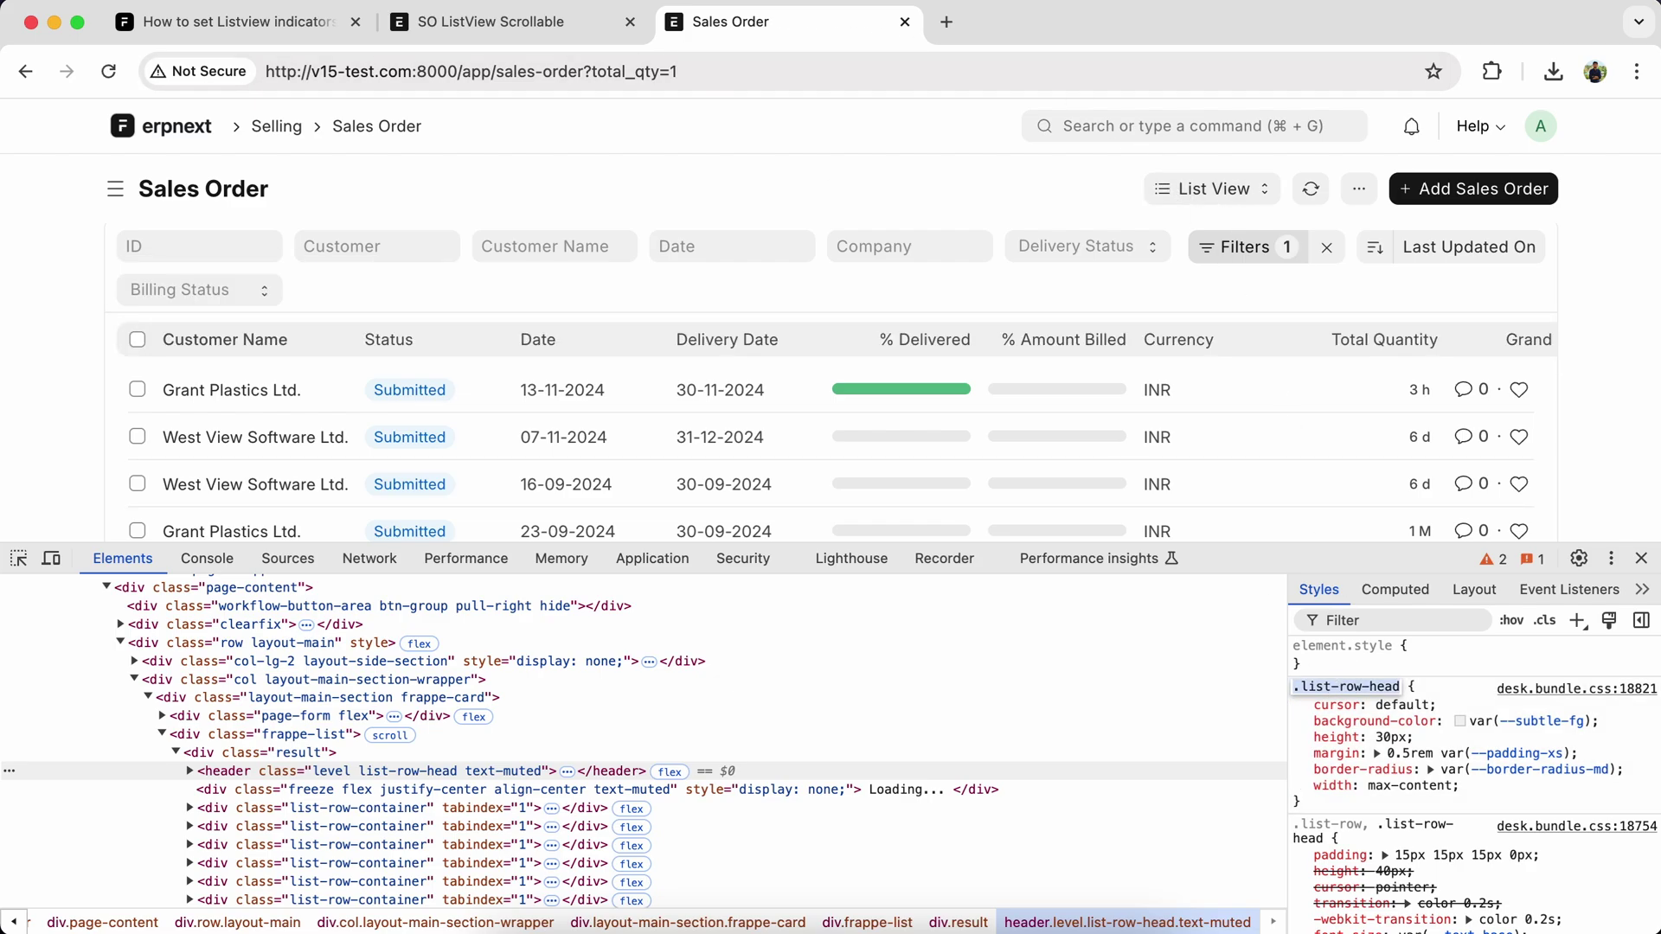
{"action": "left_click", "coordinate": [491, 22]}
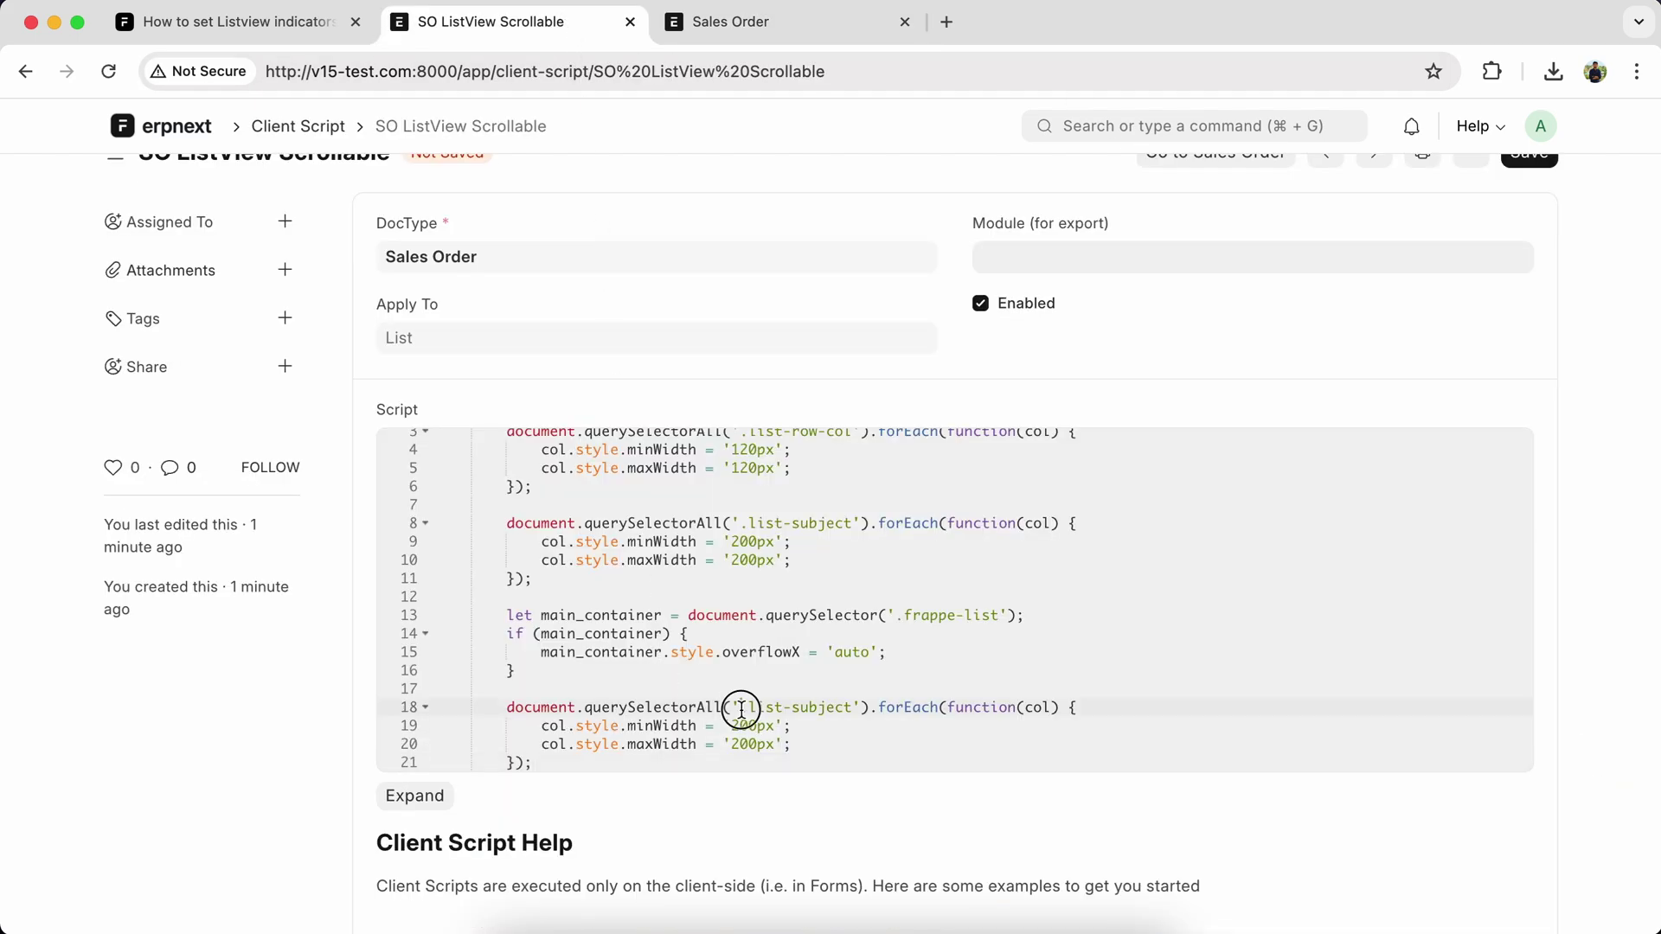
Point the copy at .list-row-head with width 'max-content', deleting its maxWidth line.
{"action": "left_click_drag", "start_coordinate": [741, 710], "coordinate": [859, 709]}
{"action": "type", "text": ".list-row-head"}
{"action": "scroll", "coordinate": [743, 575], "scroll_direction": "down", "scroll_amount": 2}
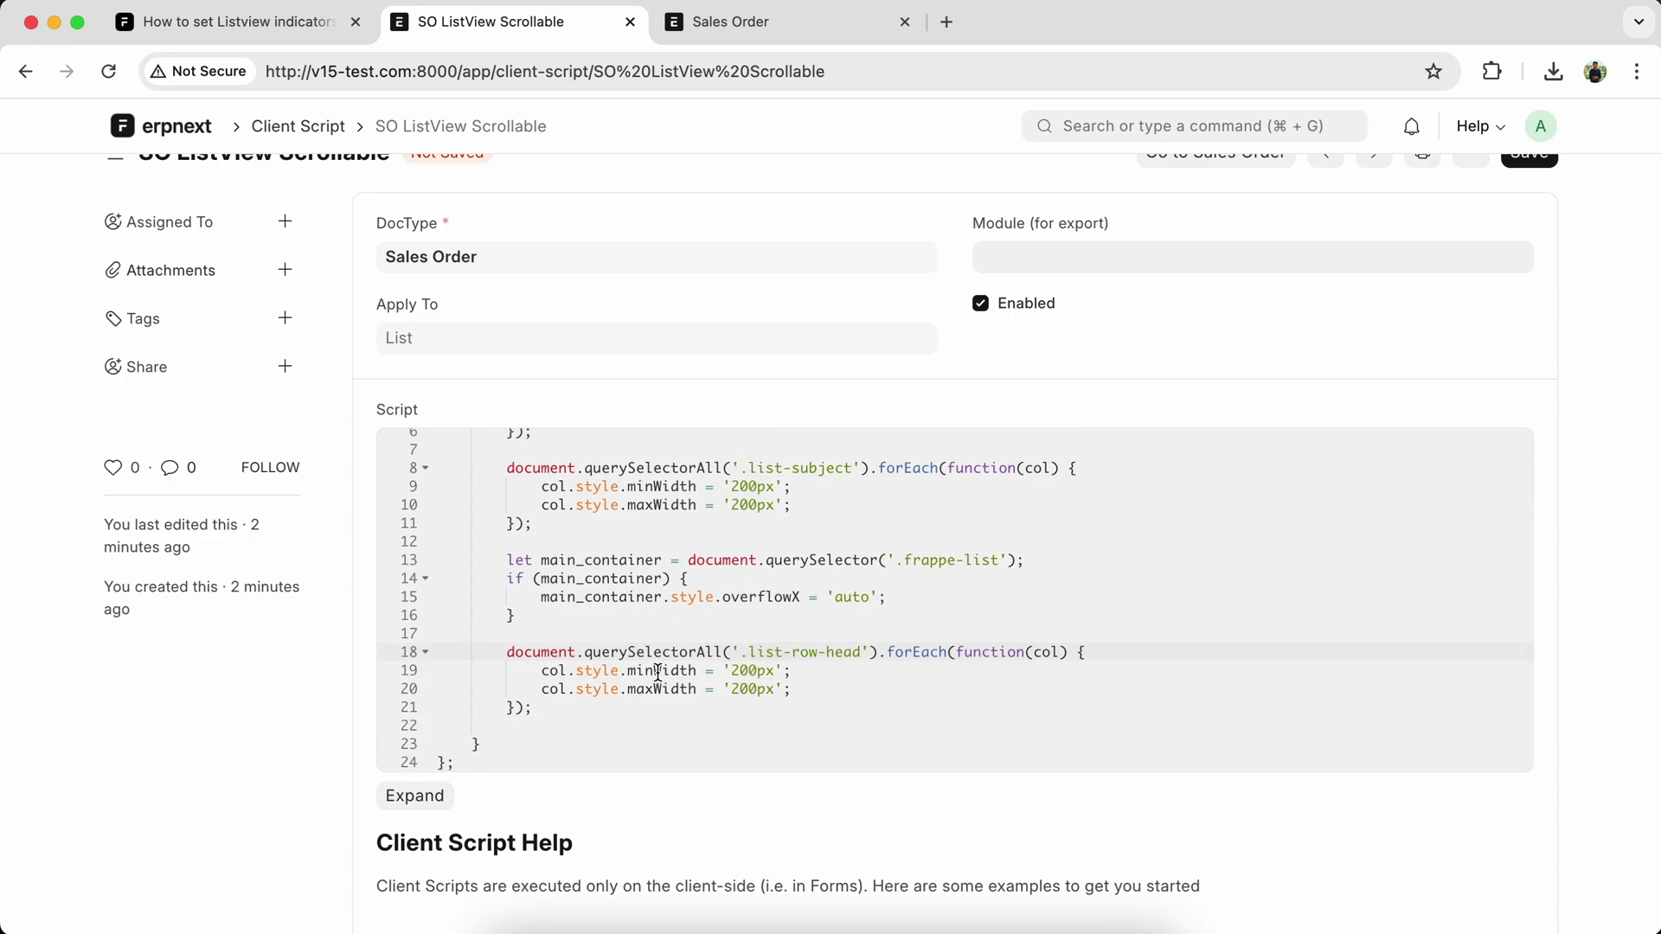
{"action": "left_click", "coordinate": [660, 671]}
{"action": "key", "text": "BackSpace"}
{"action": "key", "text": "BackSpace"}
{"action": "key", "text": "BackSpace"}
{"action": "key", "text": "Delete"}
{"action": "type", "text": "w"}
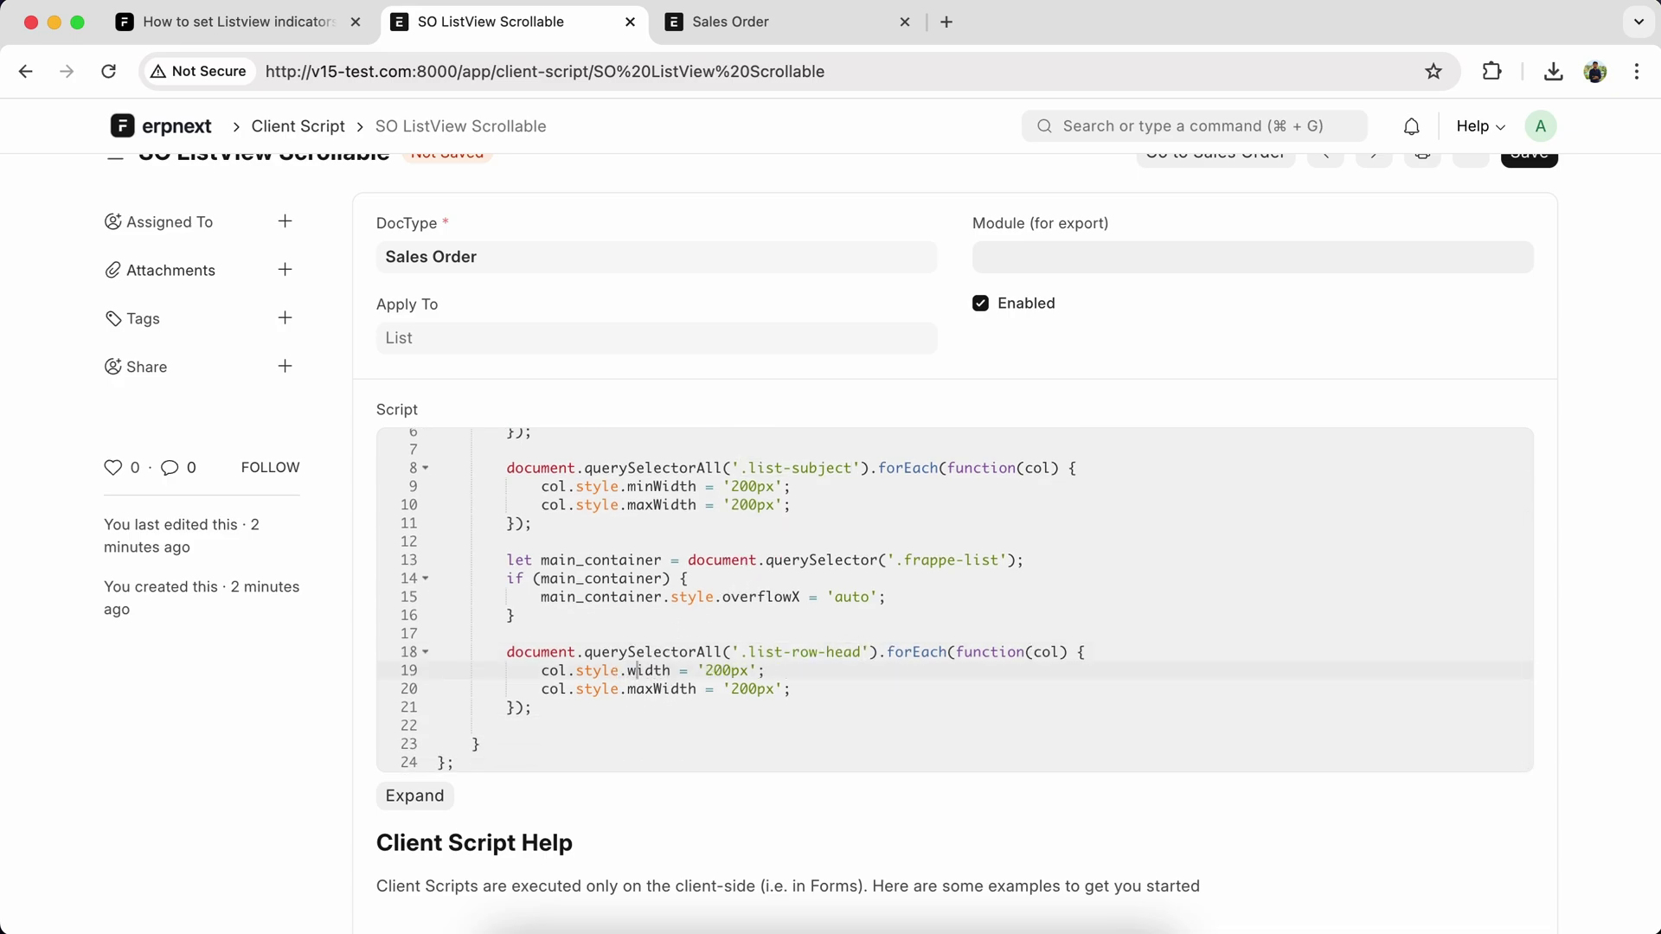
{"action": "double_click", "coordinate": [718, 674]}
{"action": "type", "text": "max-c"}
{"action": "type", "text": "on"}
{"action": "type", "text": "tent"}
{"action": "left_click_drag", "start_coordinate": [540, 687], "coordinate": [860, 687]}
{"action": "key", "text": "BackSpace"}
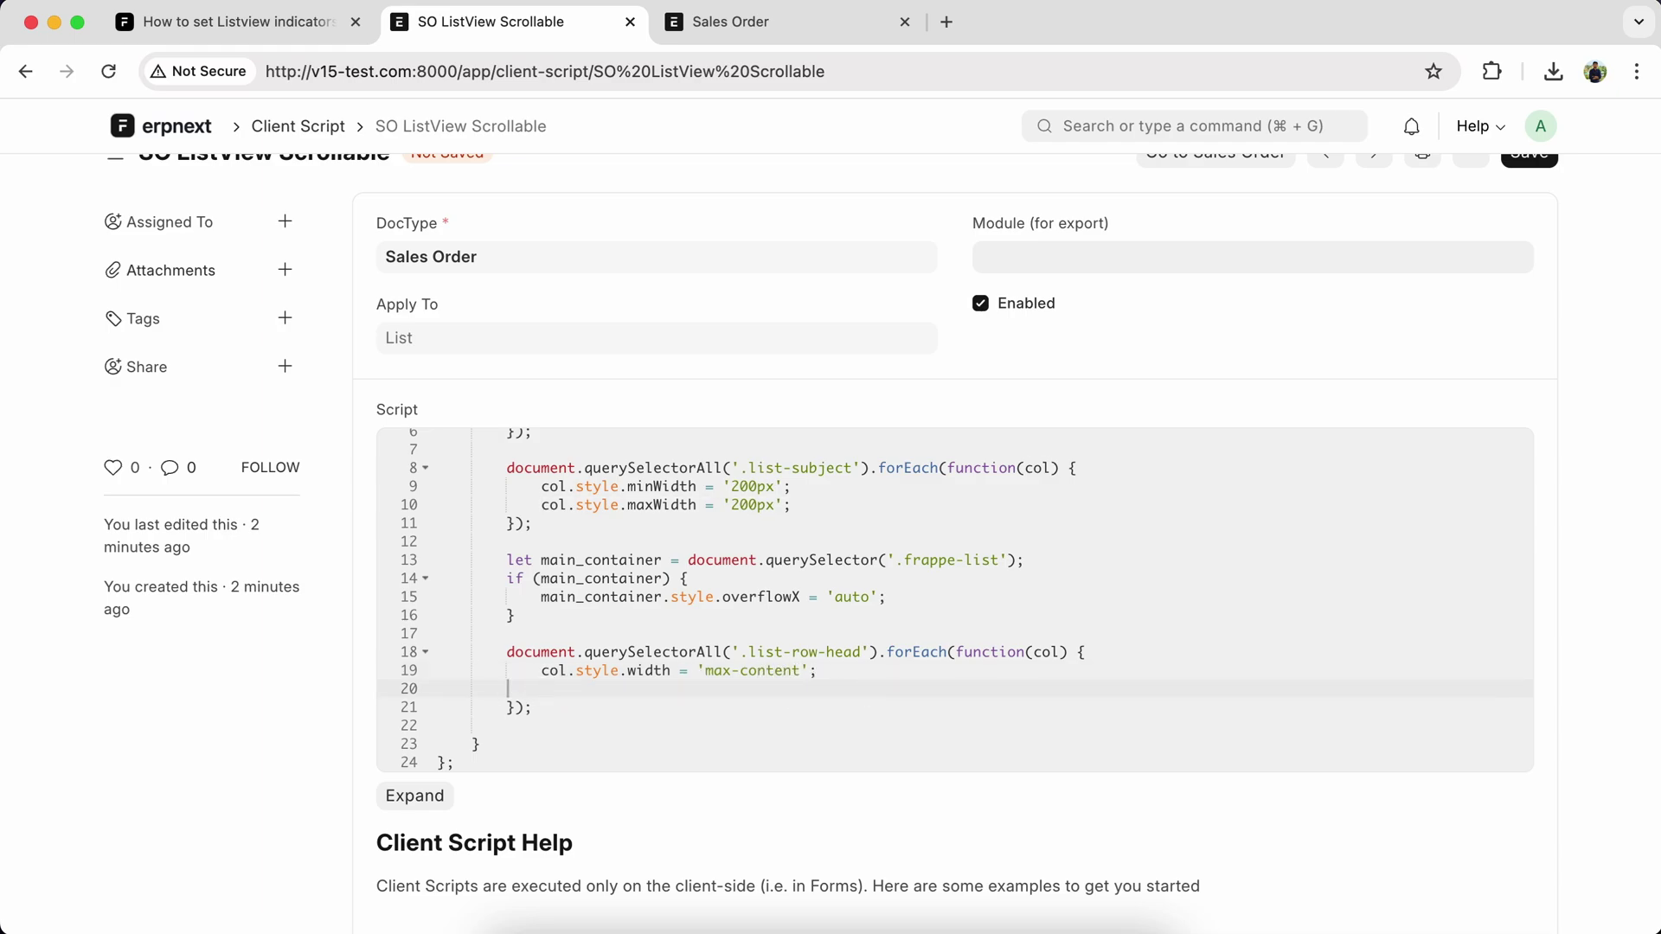
{"action": "key", "text": "BackSpace"}
{"action": "key", "text": "BackSpace"}
{"action": "key", "text": "BackSpace"}
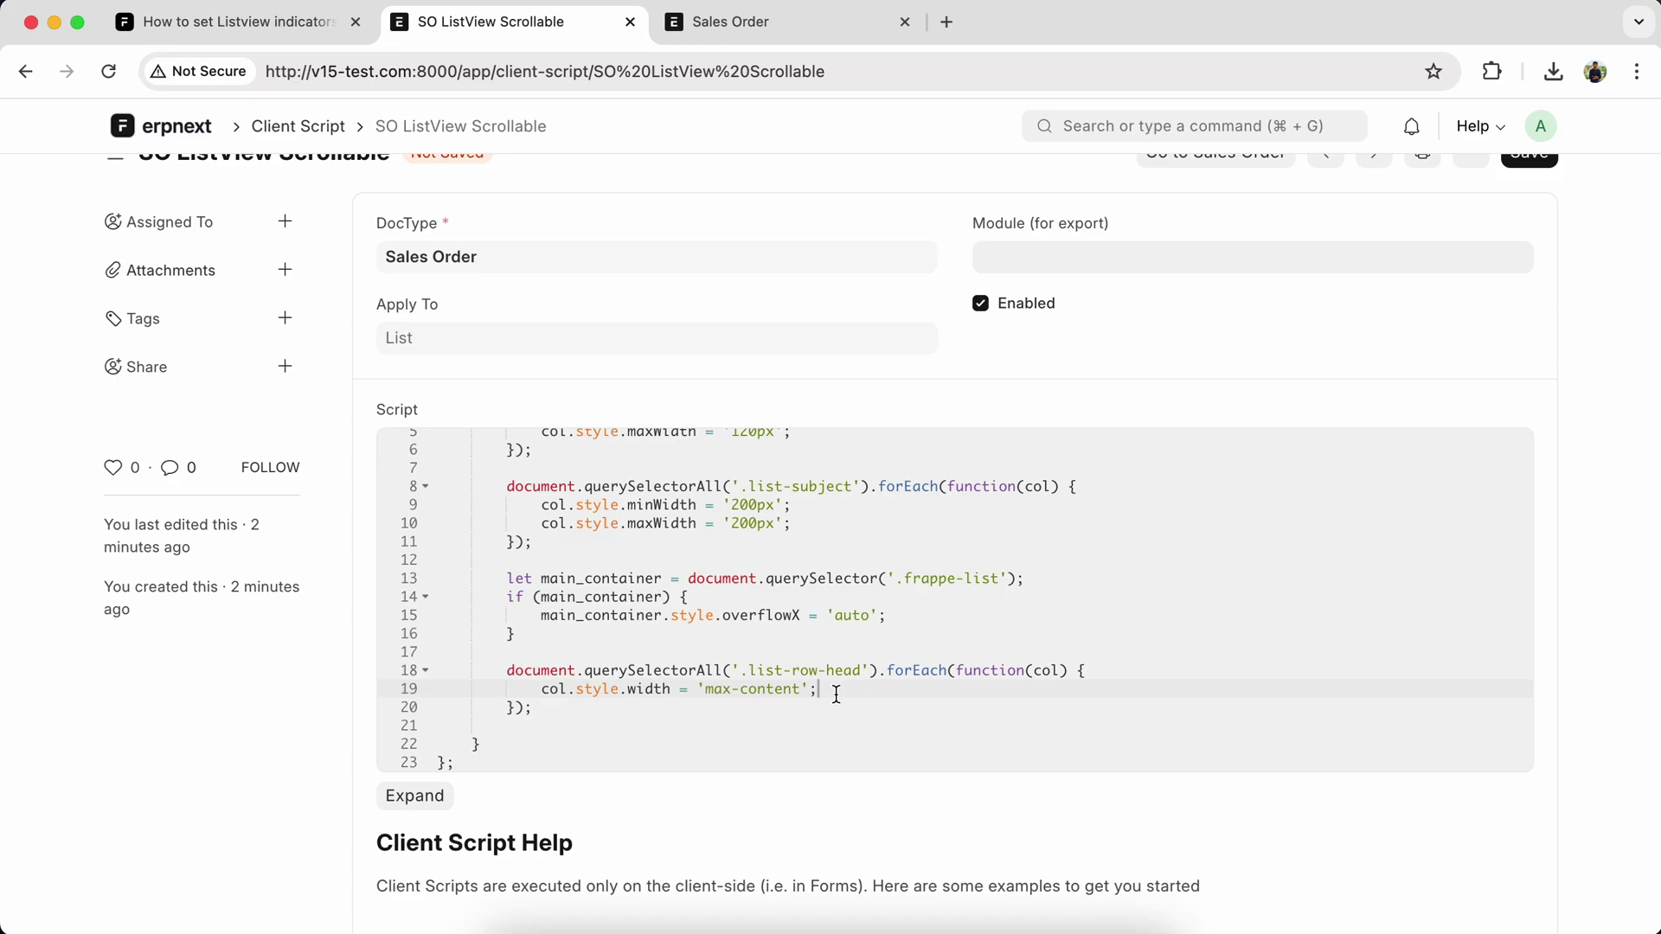
{"action": "left_click", "coordinate": [728, 21]}
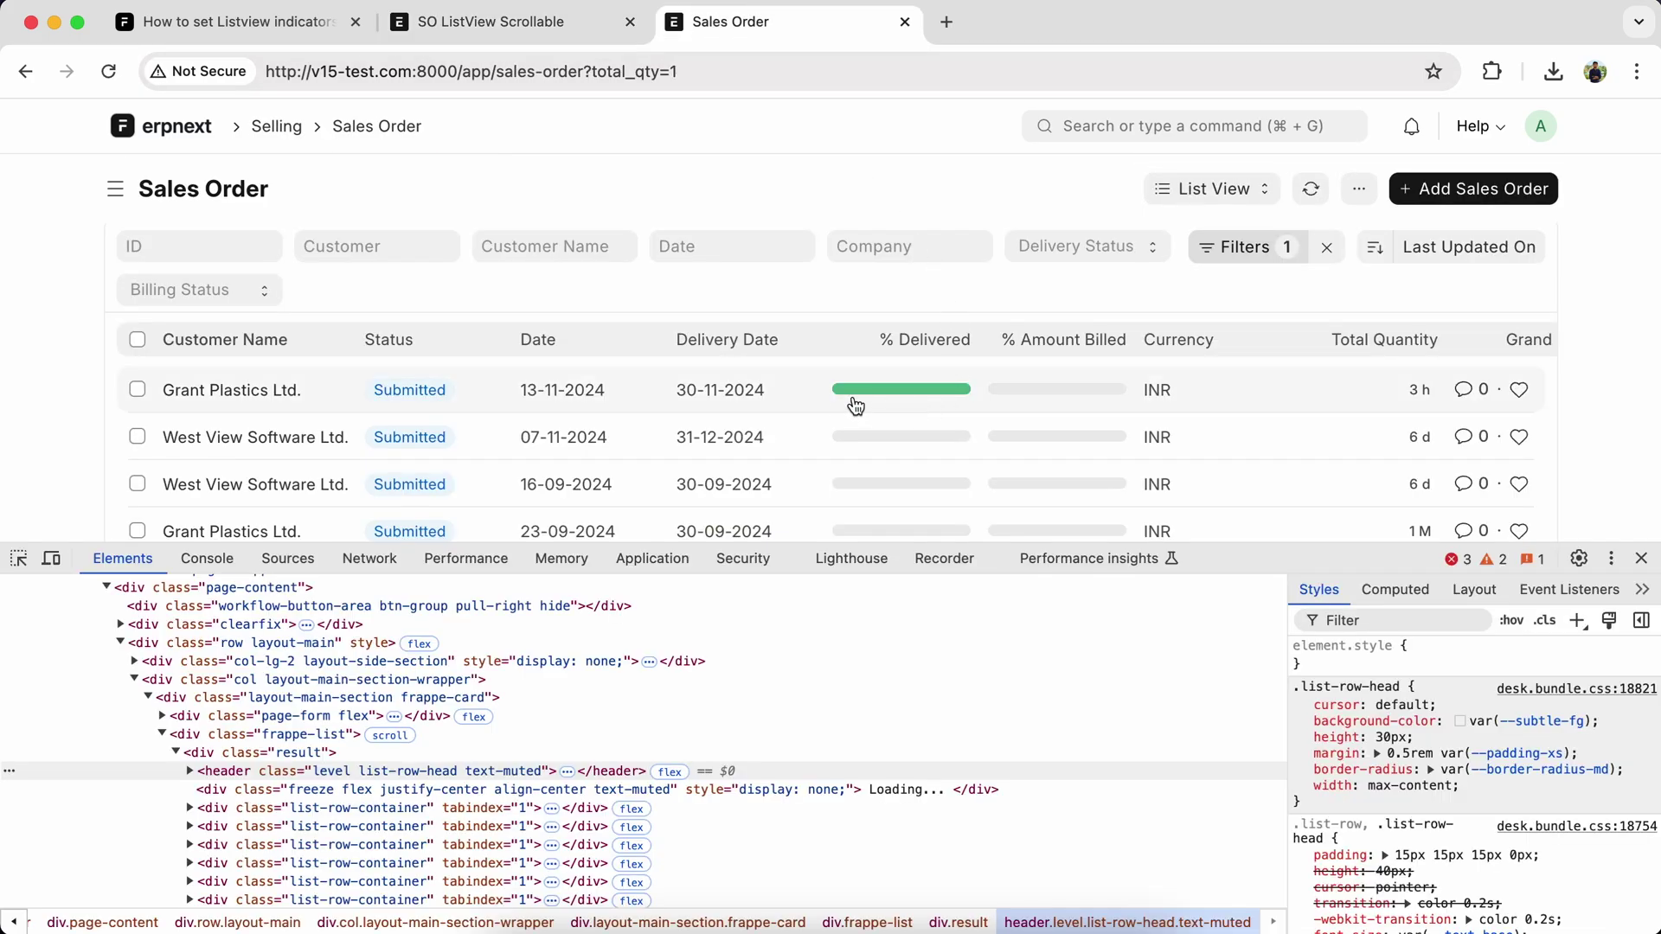
{"action": "scroll", "coordinate": [863, 406], "scroll_direction": "right", "scroll_amount": 5}
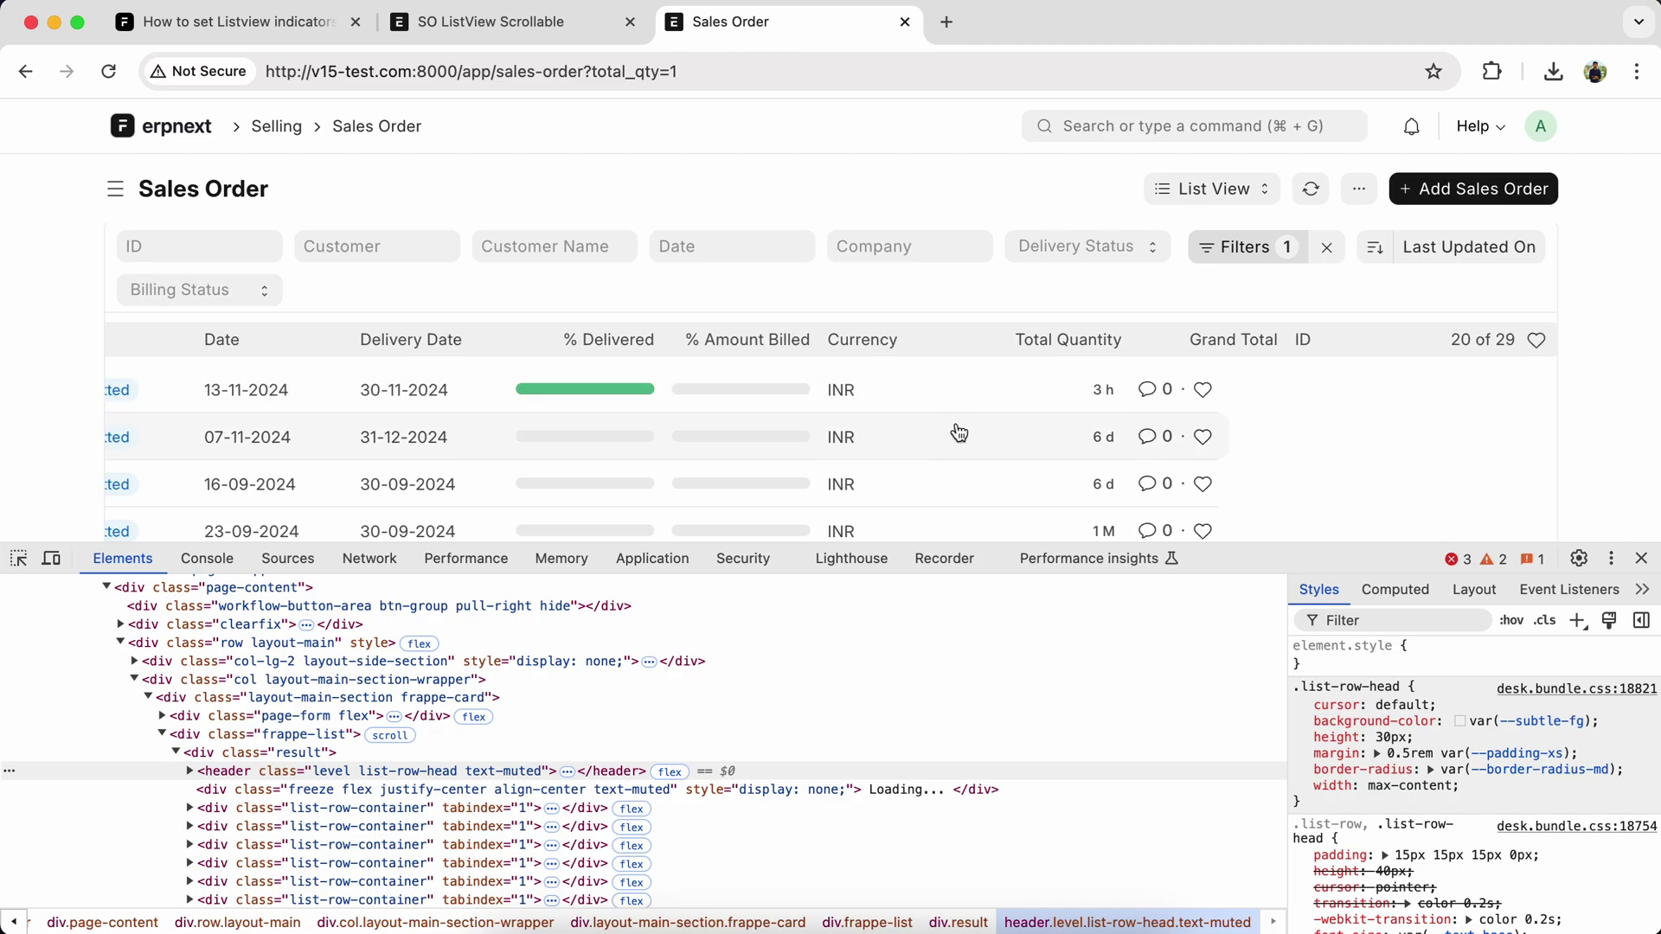
{"action": "scroll", "coordinate": [833, 407], "scroll_direction": "left", "scroll_amount": 5}
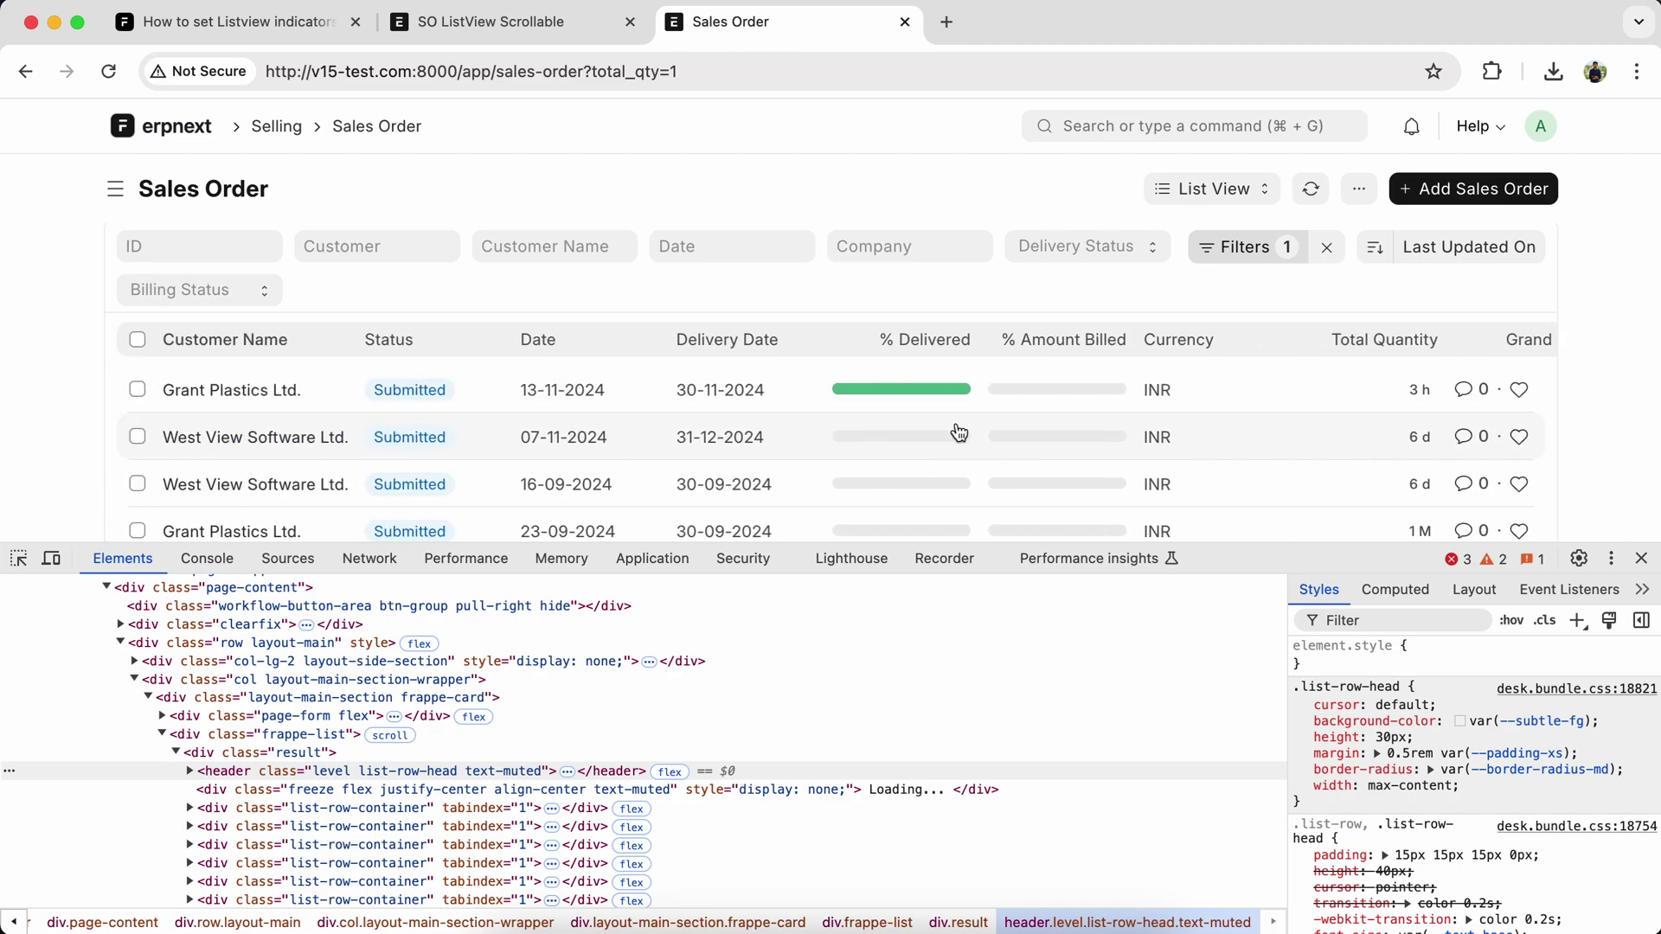
Inspect the first row's .list-row-container and give it width: max-content in Styles.
{"action": "left_click", "coordinate": [19, 558]}
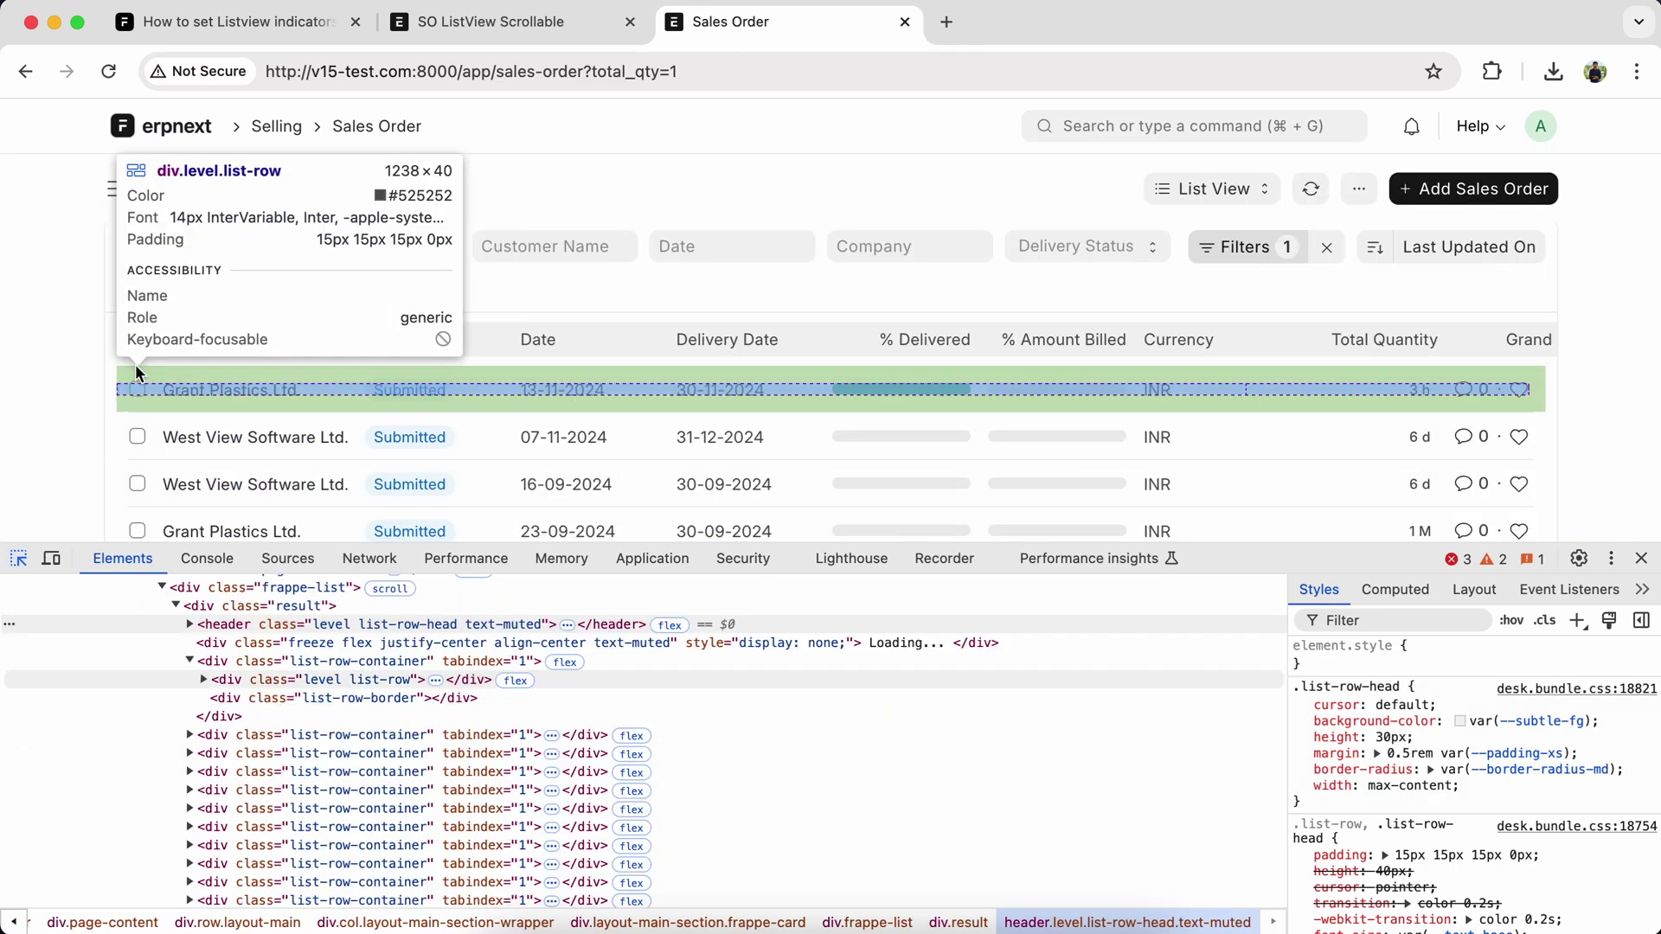
{"action": "left_click", "coordinate": [136, 365]}
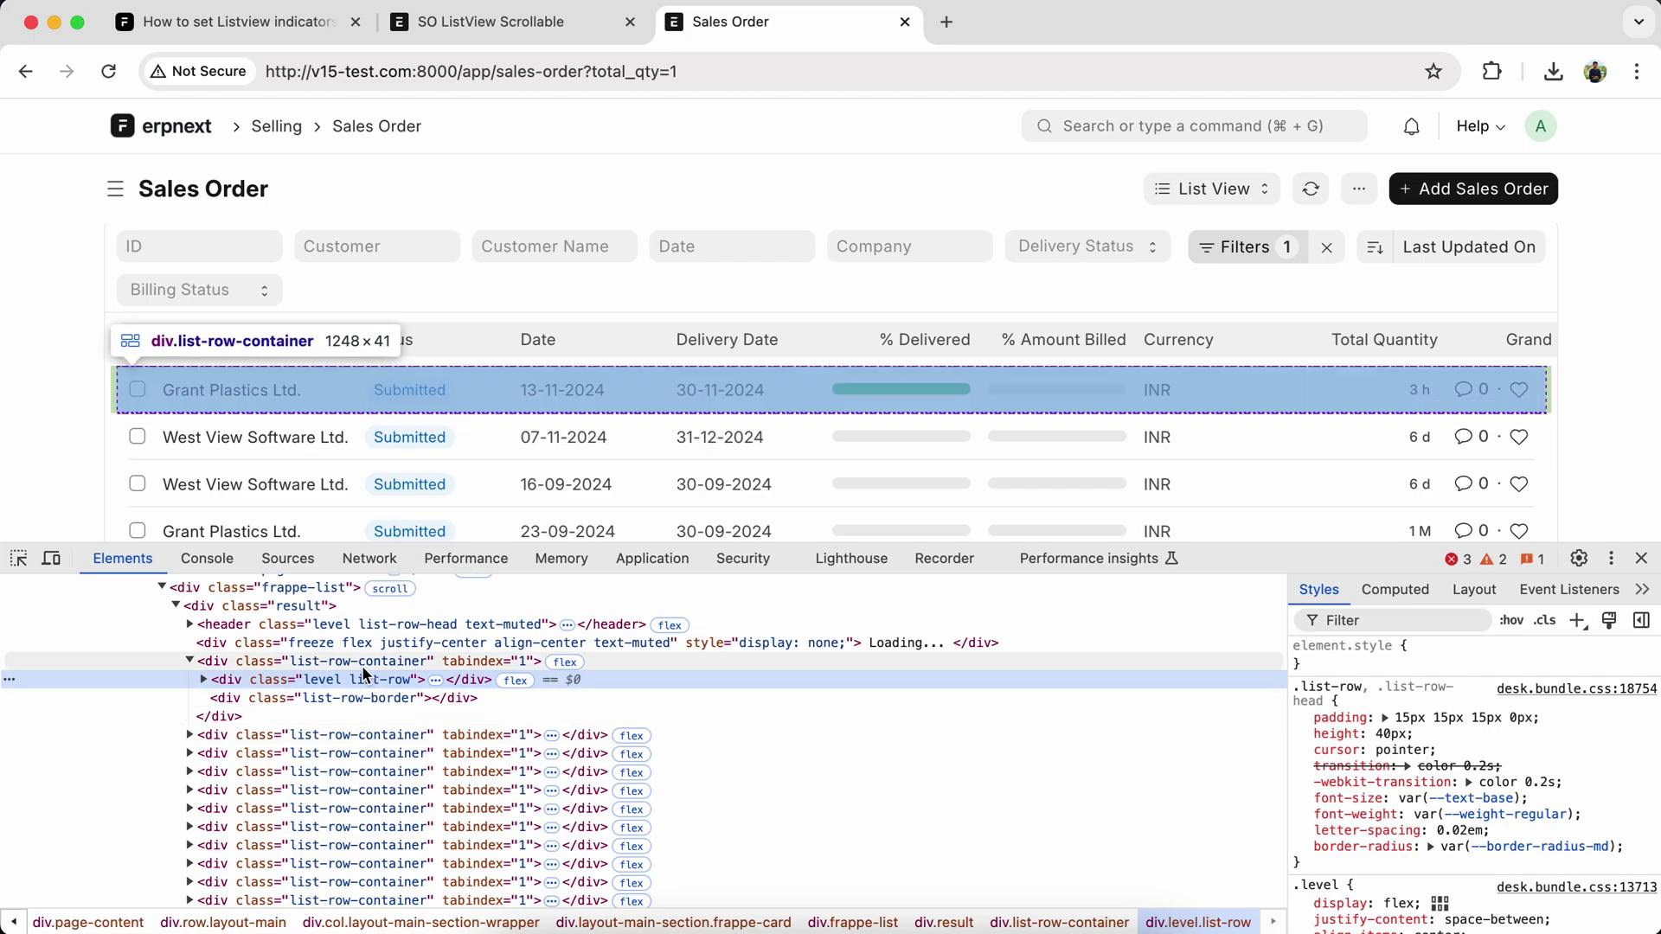
{"action": "left_click", "coordinate": [356, 660]}
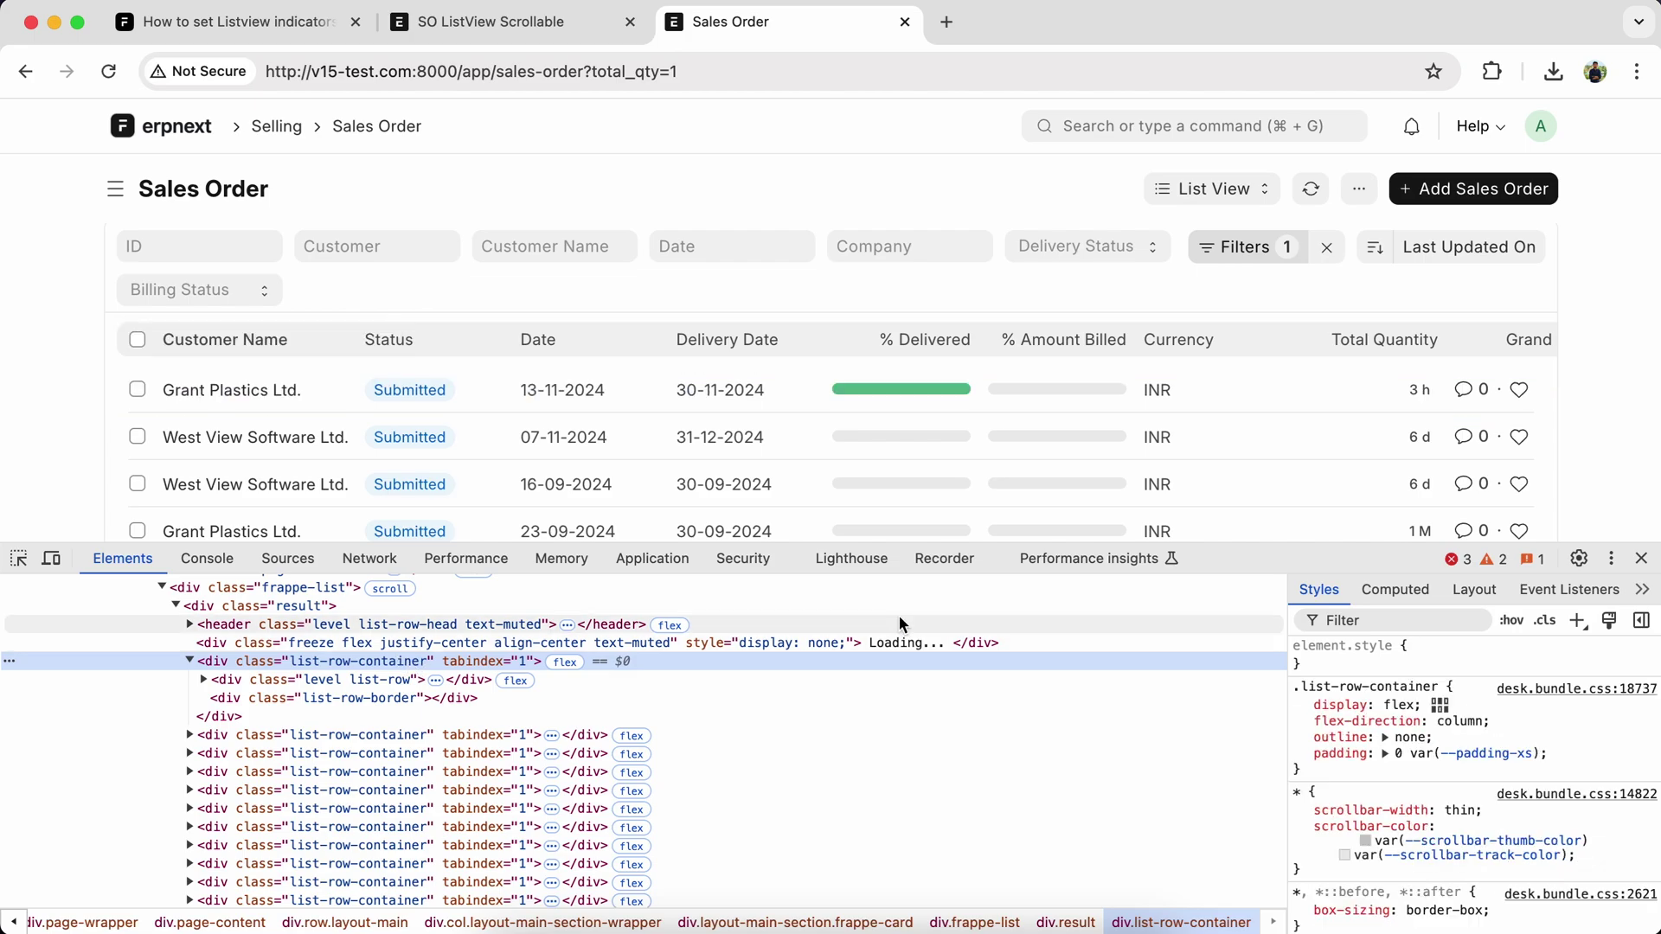
{"action": "mouse_move", "coordinate": [1415, 727]}
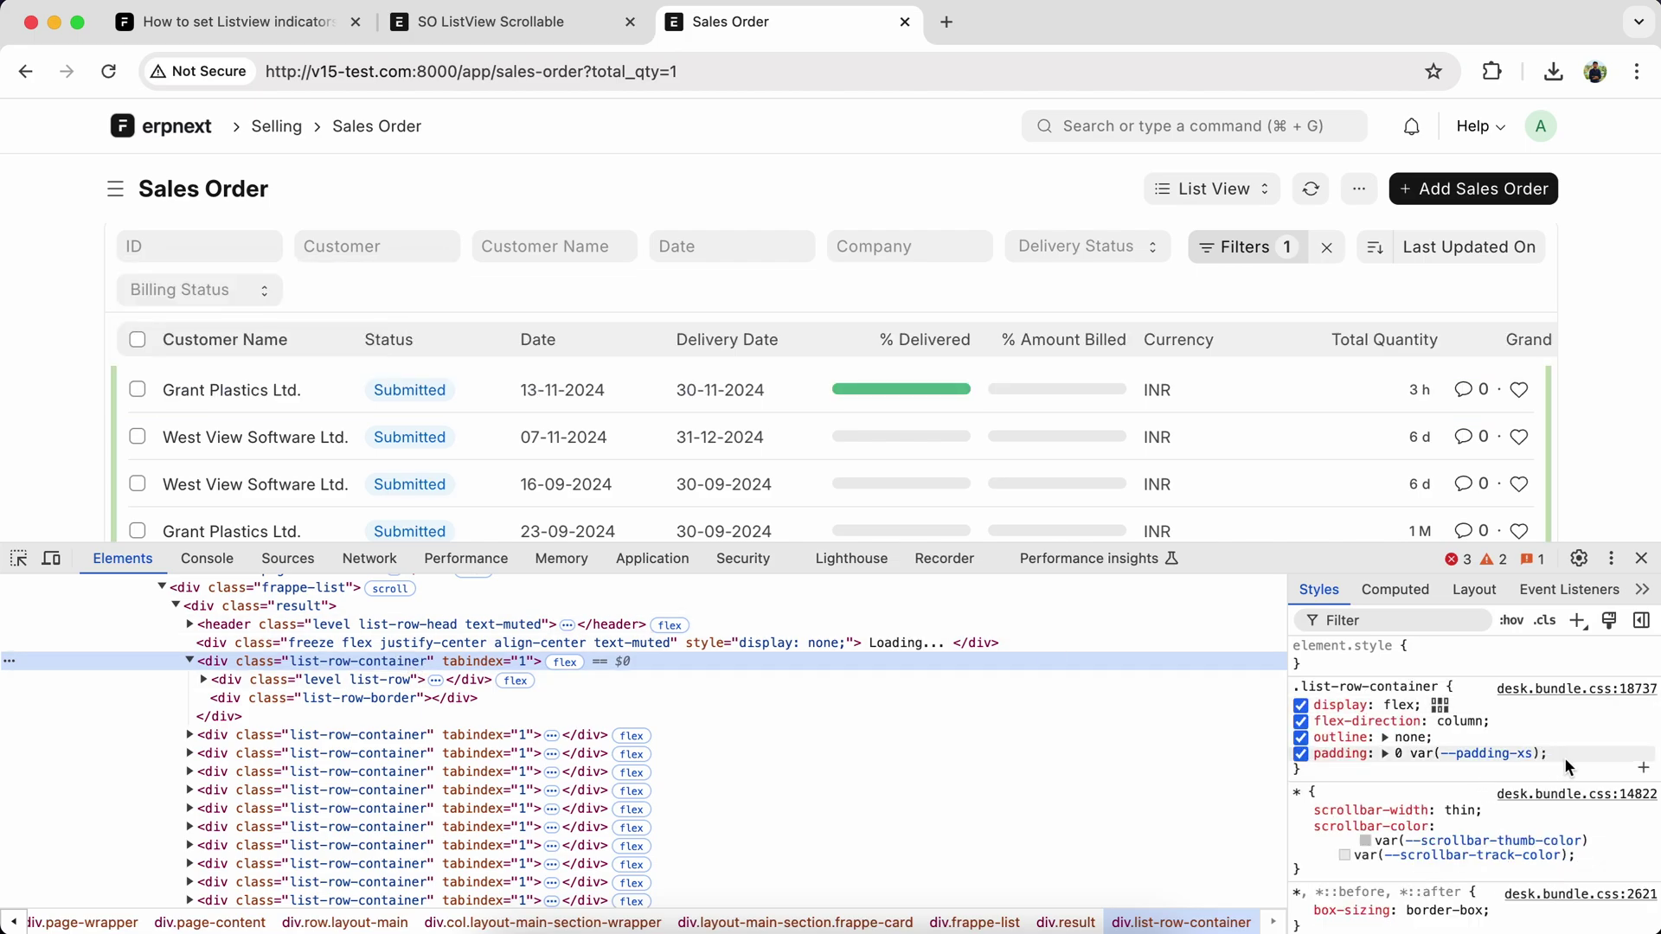
{"action": "left_click", "coordinate": [1564, 756]}
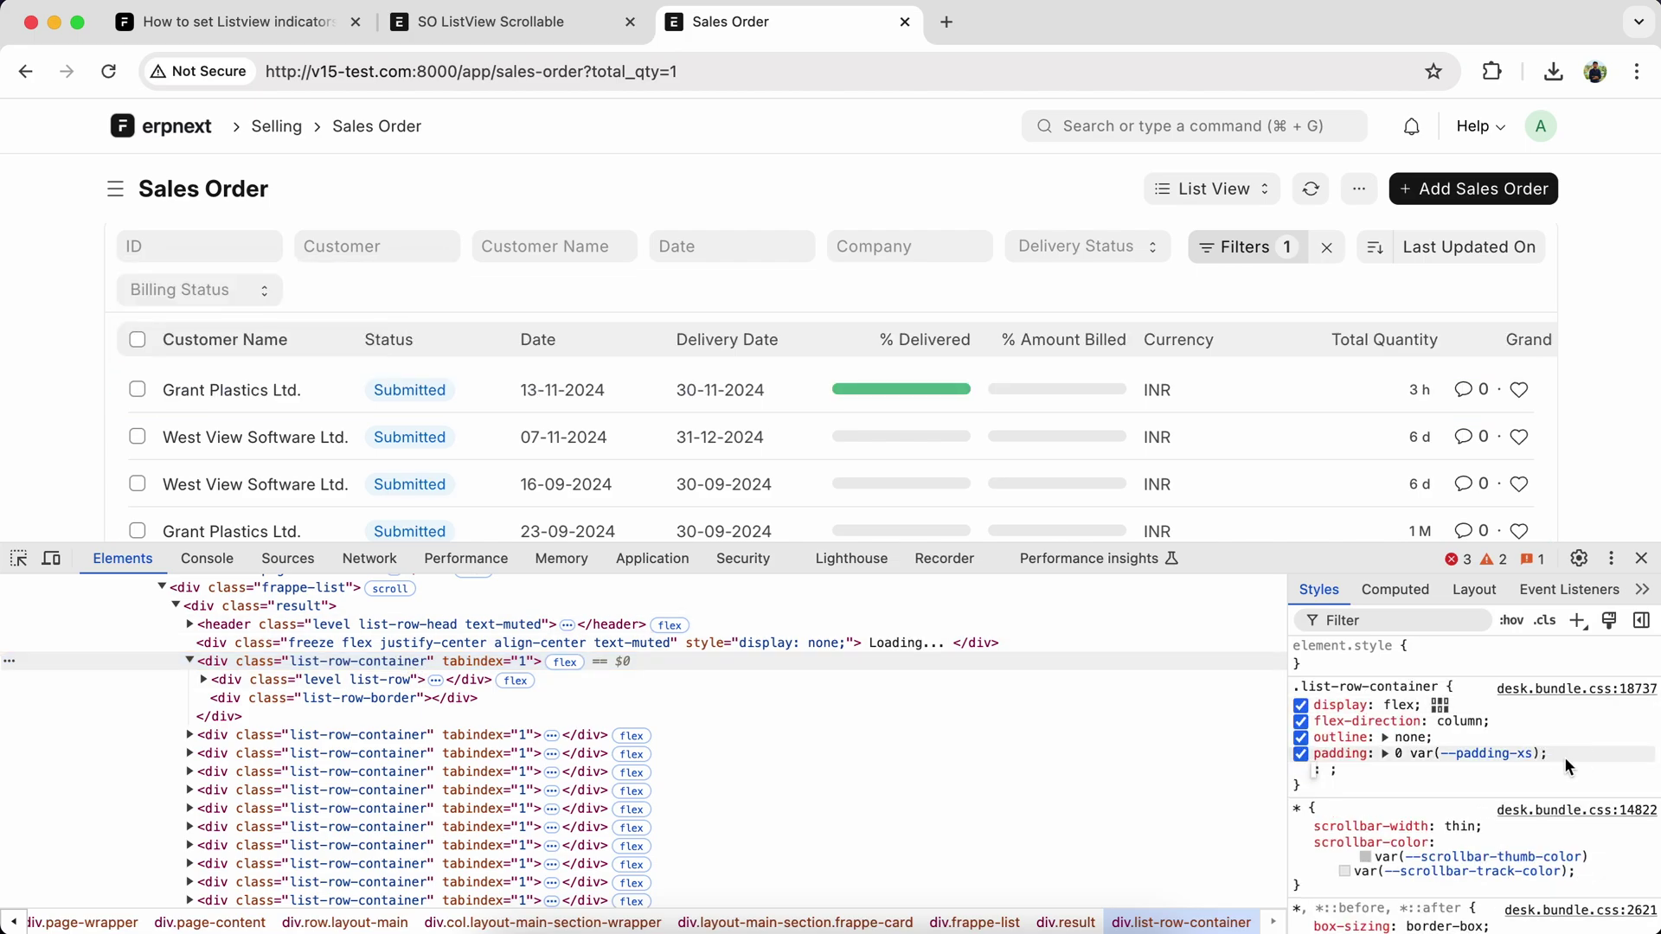
{"action": "type", "text": "width"}
{"action": "key", "text": "Tab"}
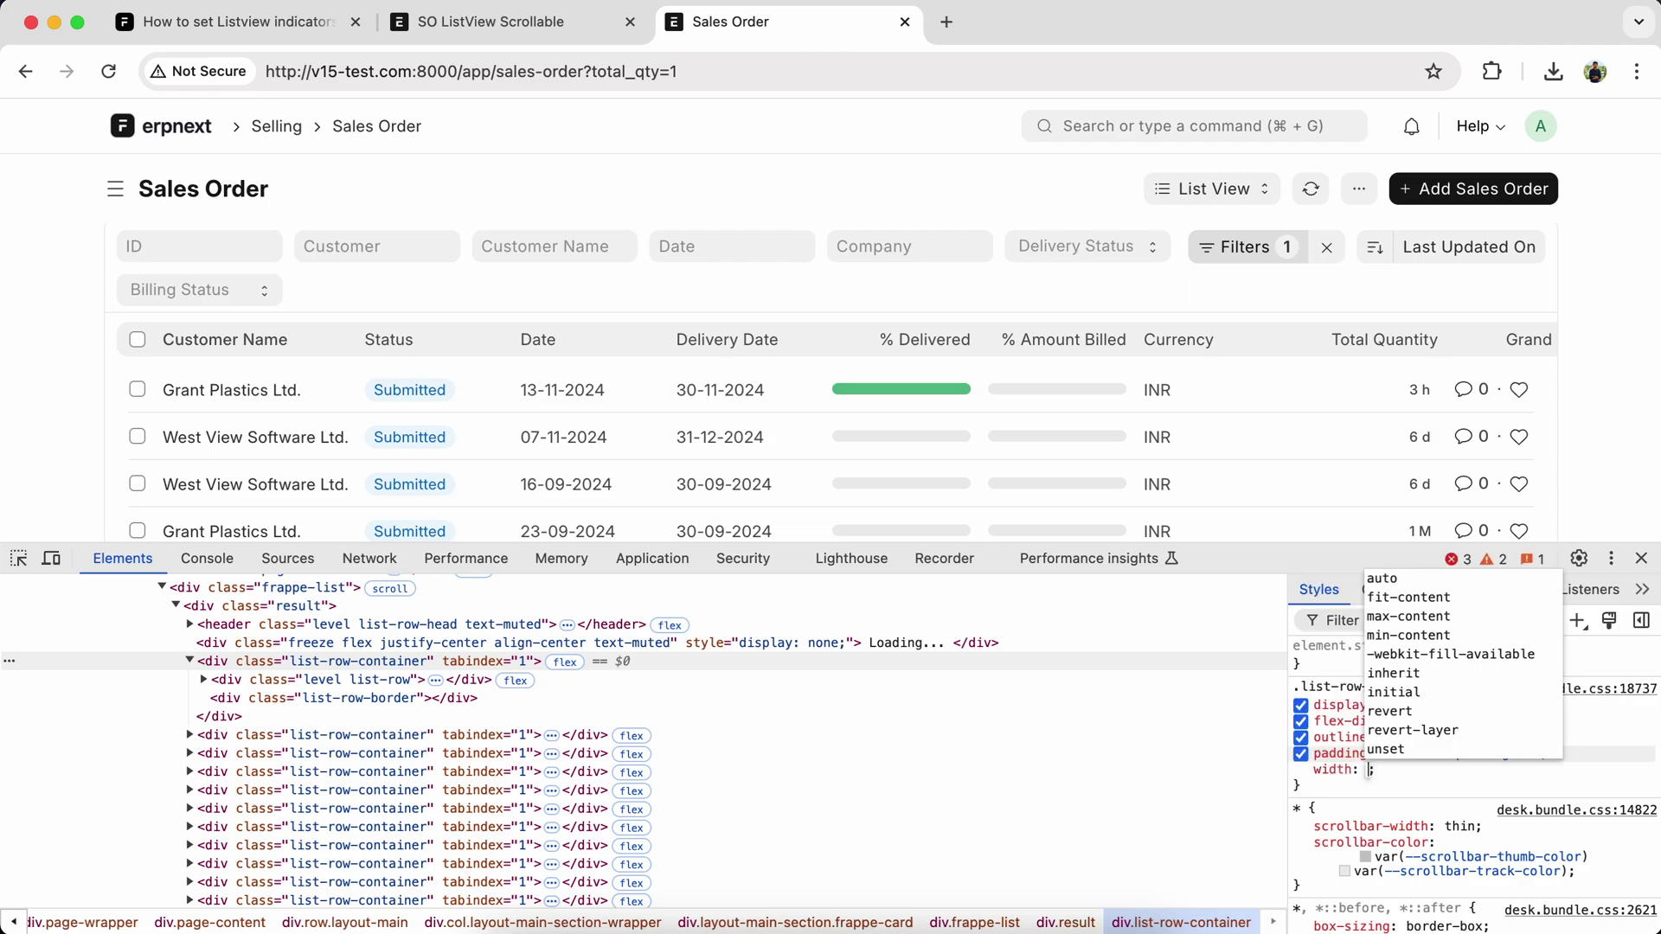
{"action": "key", "text": "Down"}
{"action": "key", "text": "Down"}
{"action": "key", "text": "Down"}
{"action": "key", "text": "Tab"}
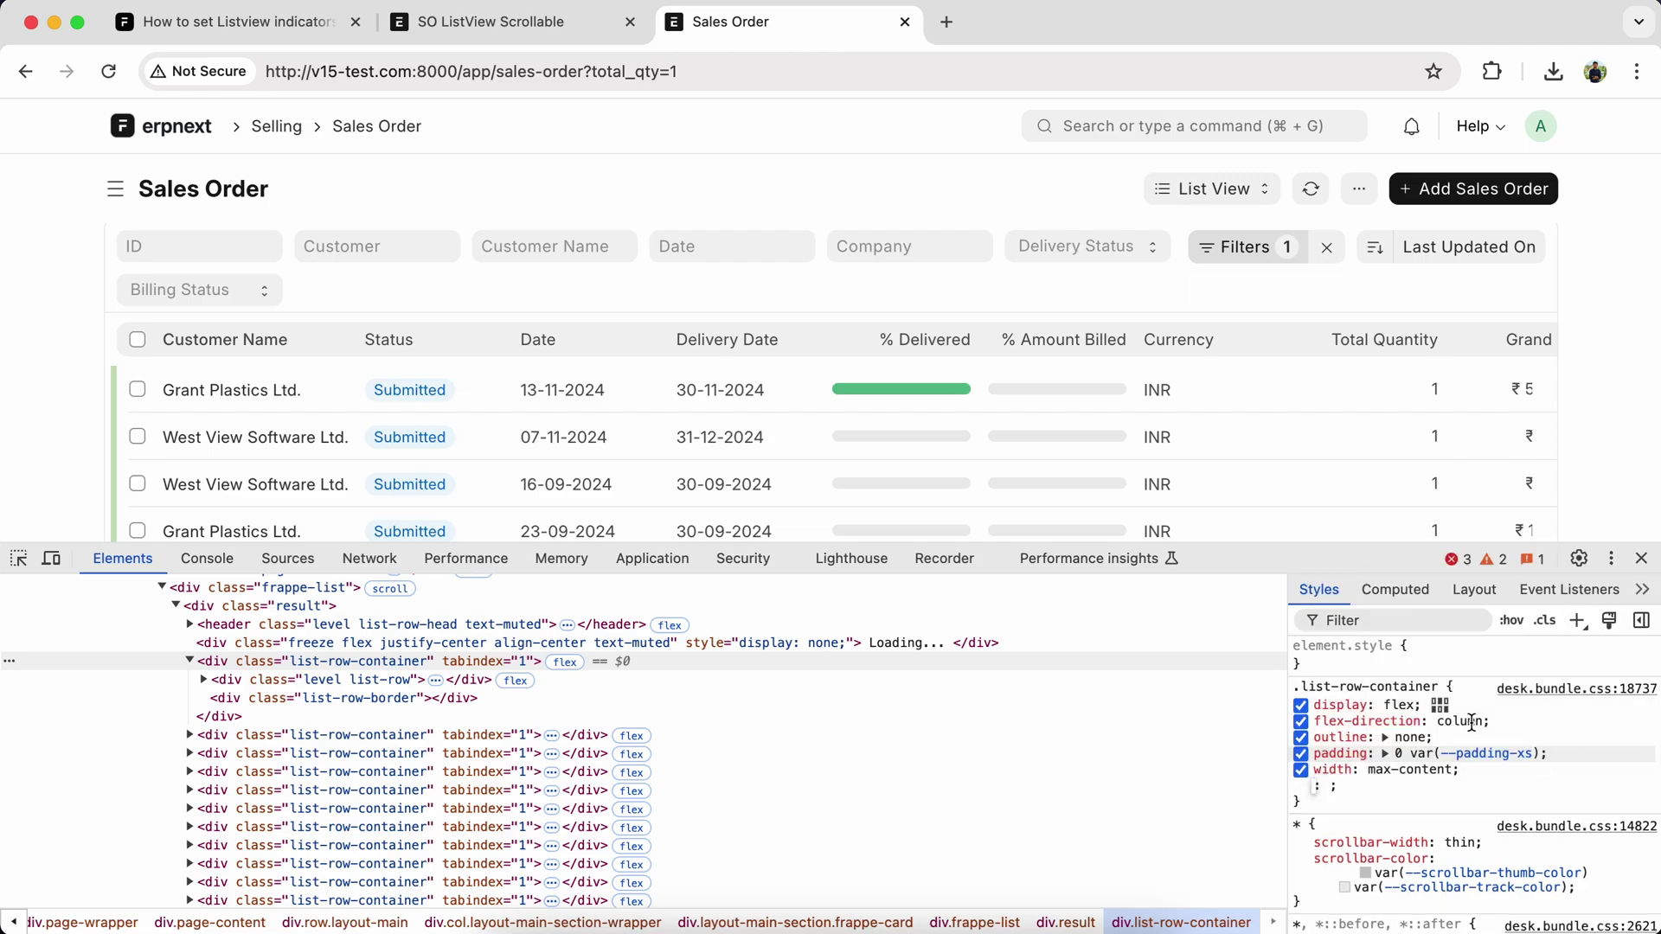
{"action": "scroll", "coordinate": [1144, 470], "scroll_direction": "right", "scroll_amount": 5}
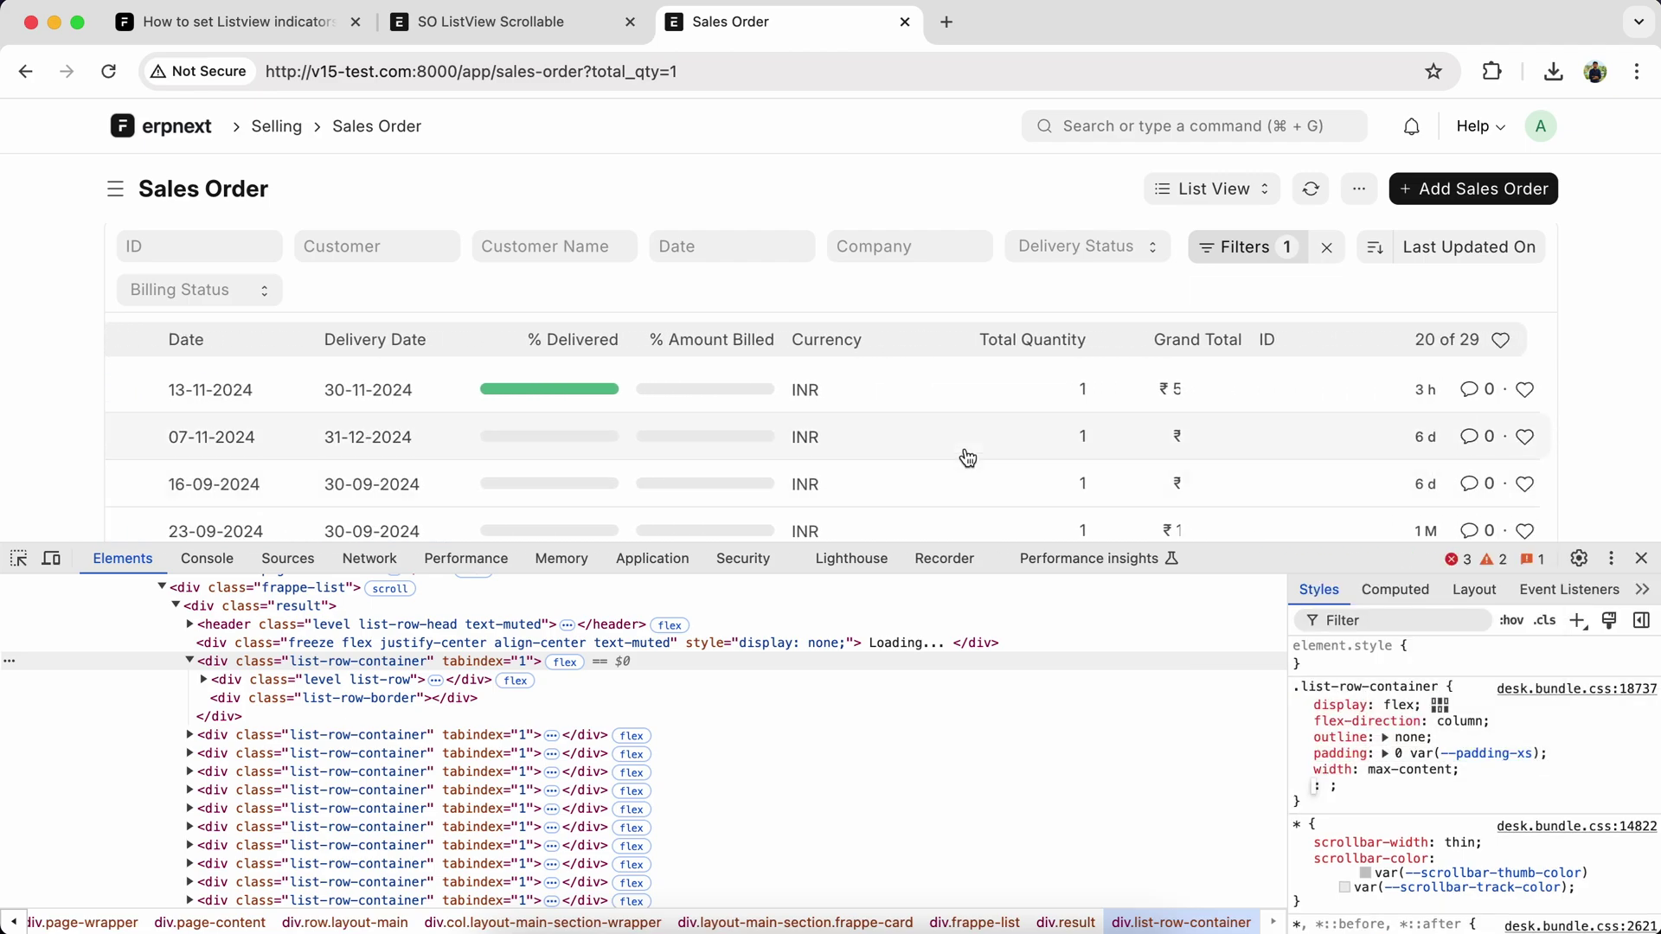
{"action": "scroll", "coordinate": [968, 457], "scroll_direction": "down", "scroll_amount": 4}
{"action": "scroll", "coordinate": [968, 457], "scroll_direction": "down", "scroll_amount": 4}
{"action": "scroll", "coordinate": [969, 456], "scroll_direction": "down", "scroll_amount": 2}
{"action": "scroll", "coordinate": [968, 457], "scroll_direction": "left", "scroll_amount": 5}
{"action": "scroll", "coordinate": [968, 457], "scroll_direction": "up", "scroll_amount": 5}
{"action": "scroll", "coordinate": [968, 457], "scroll_direction": "up", "scroll_amount": 3}
{"action": "scroll", "coordinate": [819, 441], "scroll_direction": "right", "scroll_amount": 5}
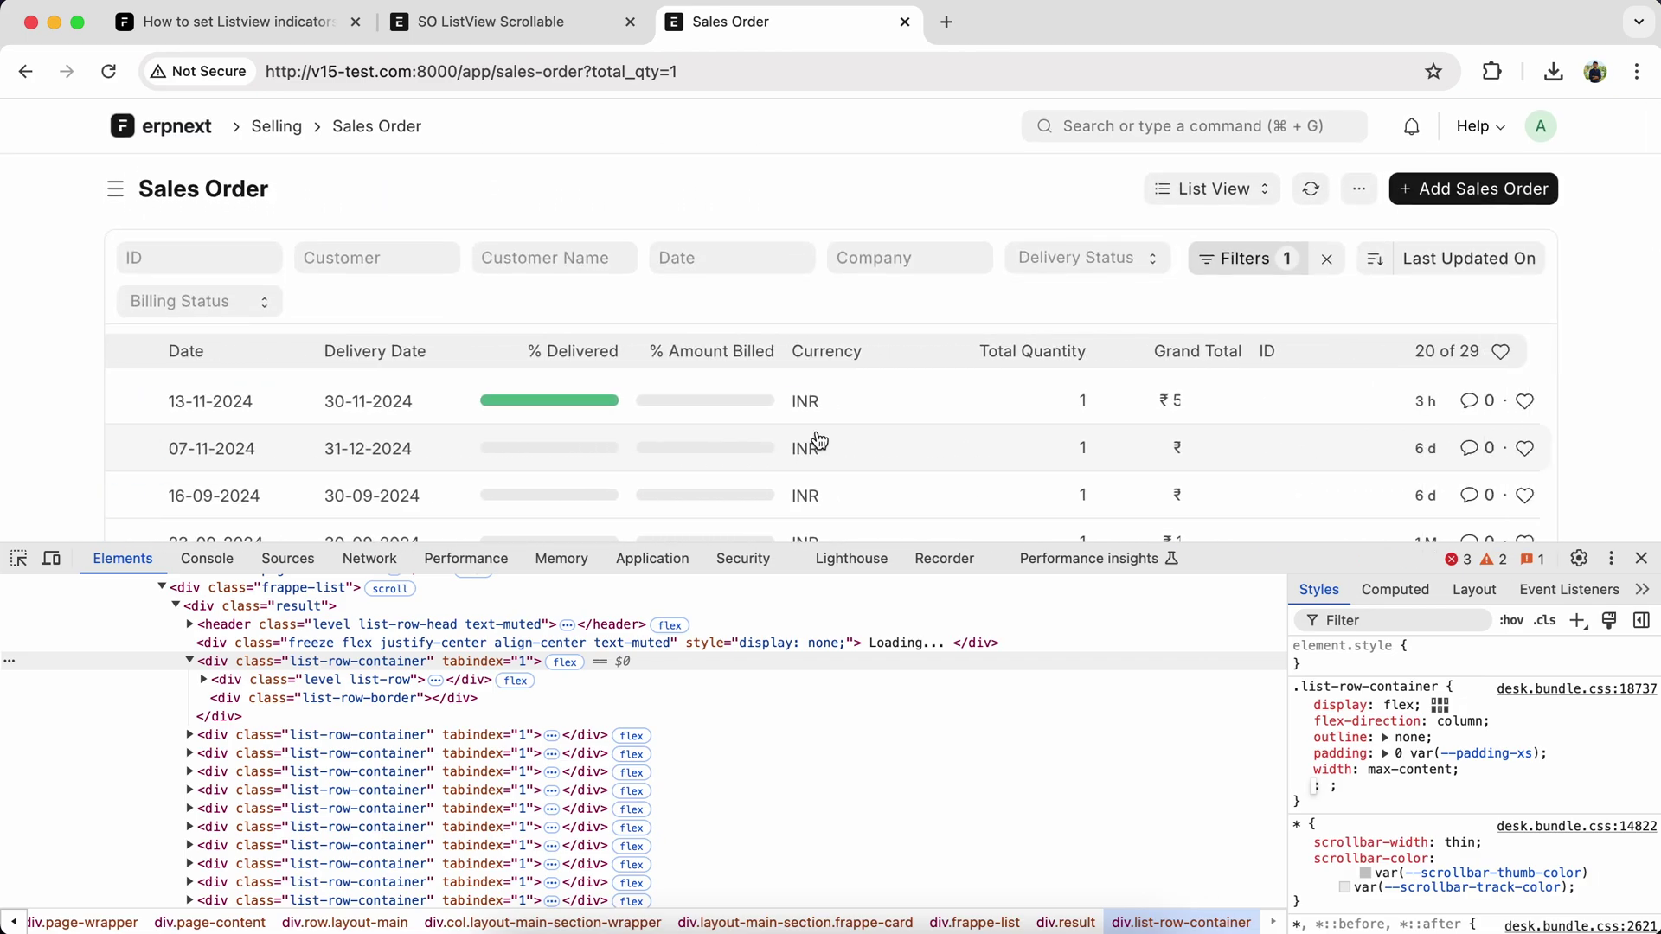
{"action": "scroll", "coordinate": [818, 442], "scroll_direction": "left", "scroll_amount": 4}
{"action": "scroll", "coordinate": [819, 441], "scroll_direction": "right", "scroll_amount": 5}
{"action": "scroll", "coordinate": [819, 442], "scroll_direction": "left", "scroll_amount": 5}
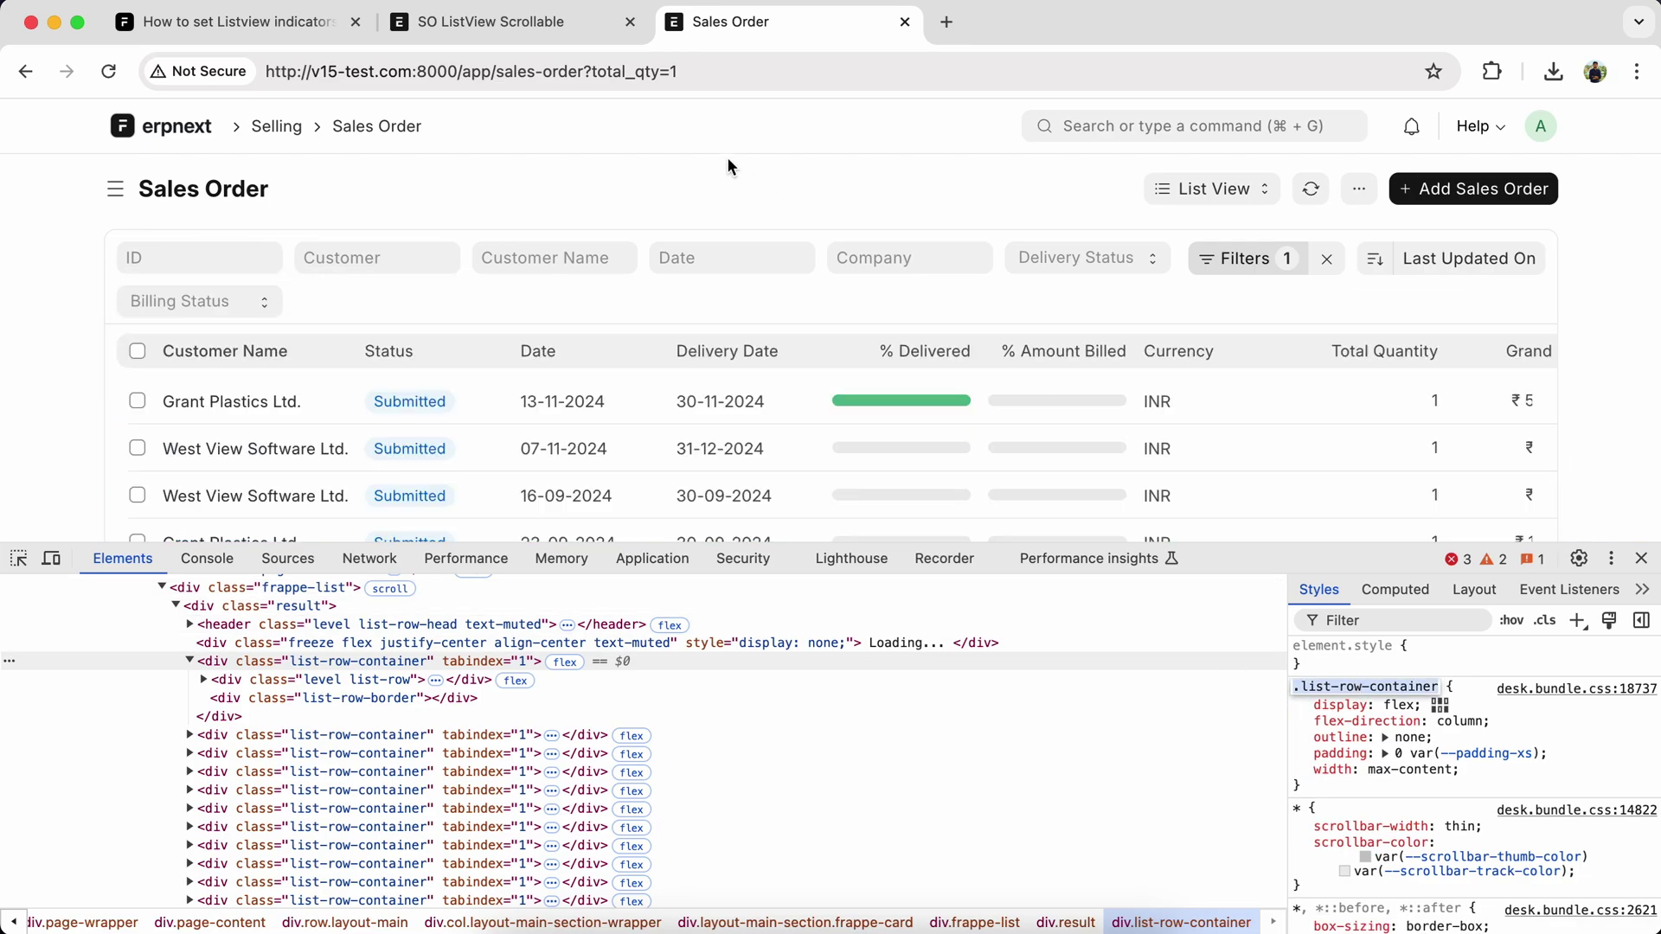
Append ', .list-row-container' to the line 18 selector and save the script.
{"action": "left_click", "coordinate": [480, 21]}
{"action": "left_click", "coordinate": [862, 670]}
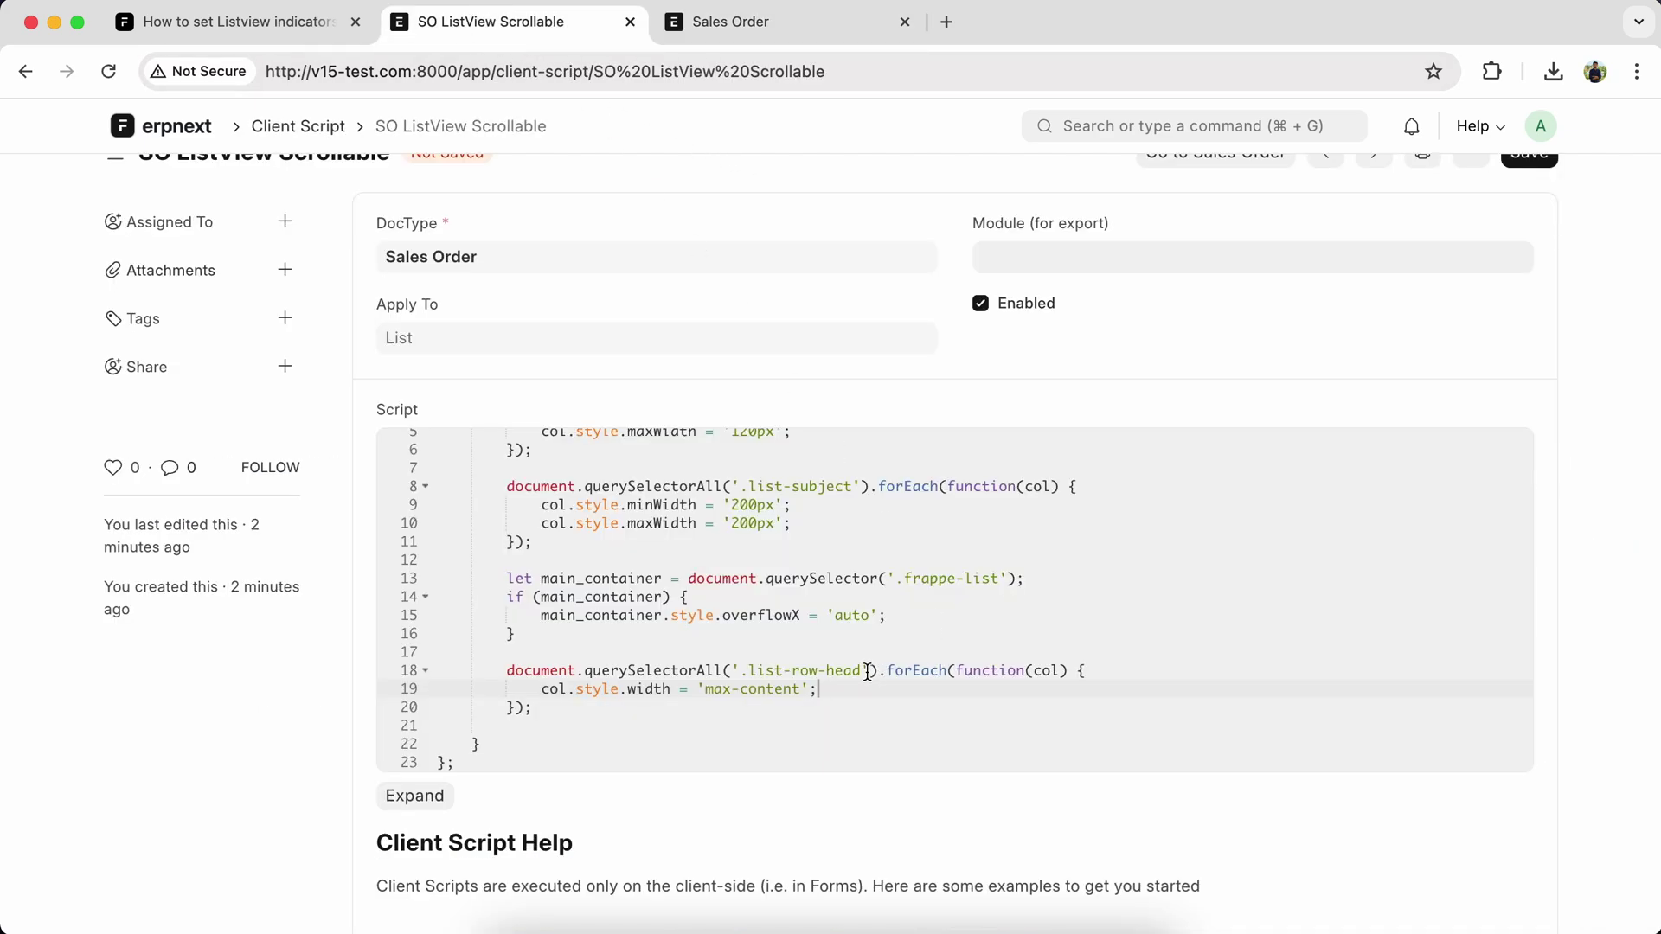
{"action": "type", "text": ", .list-row-container"}
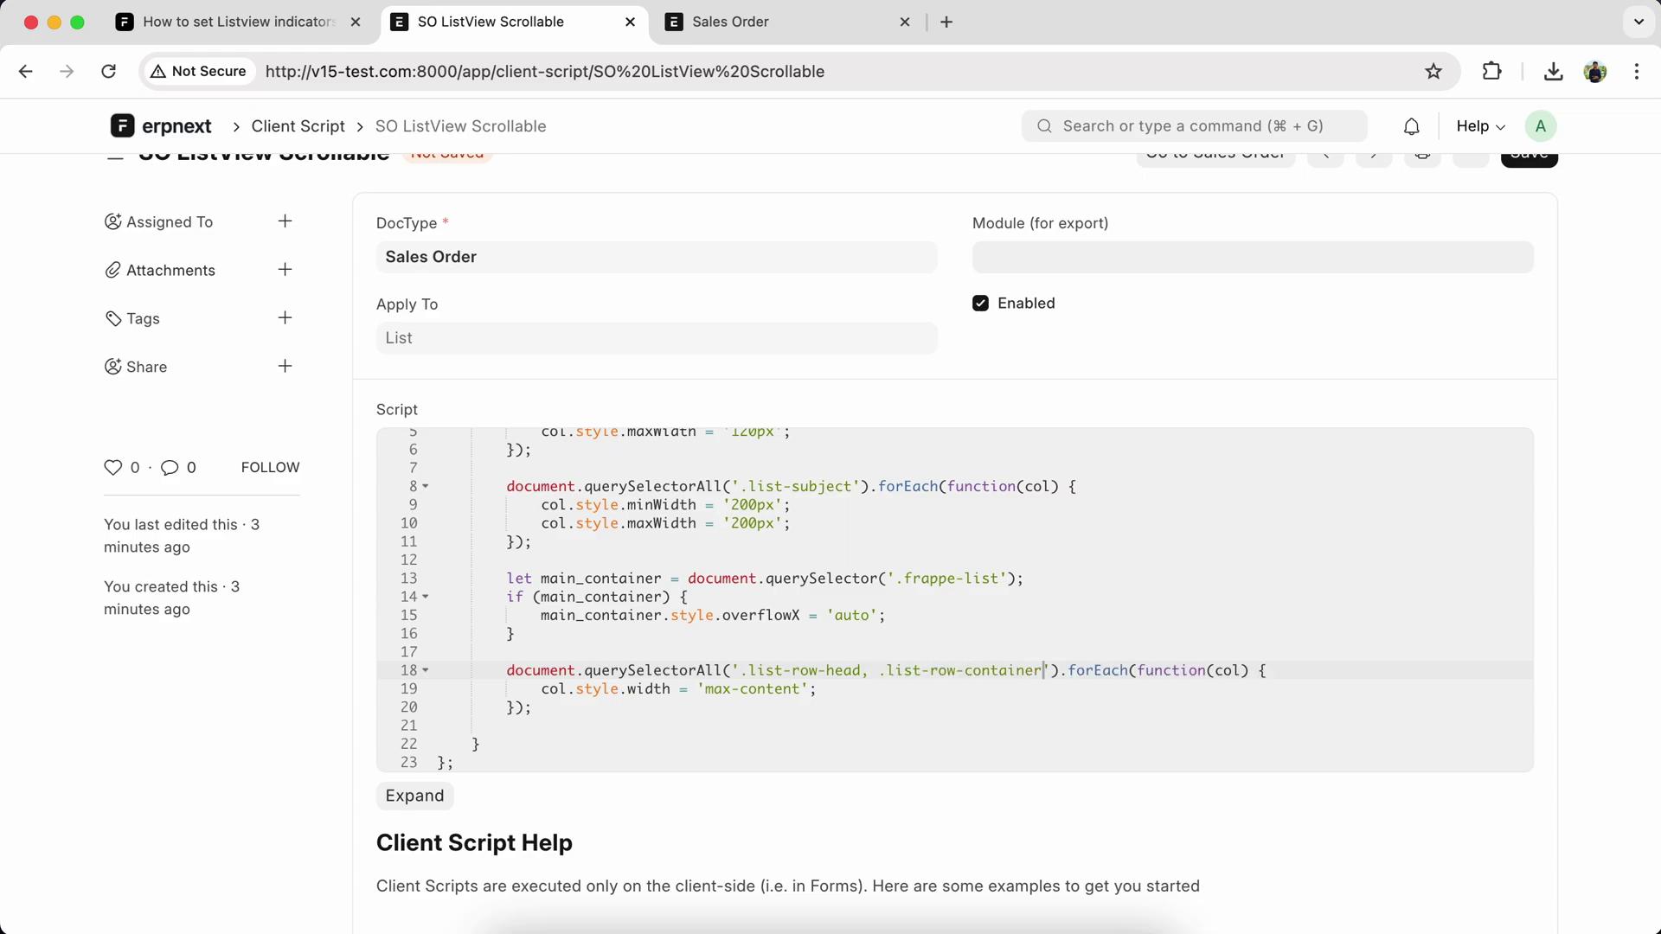
{"action": "scroll", "coordinate": [896, 666], "scroll_direction": "up", "scroll_amount": 1}
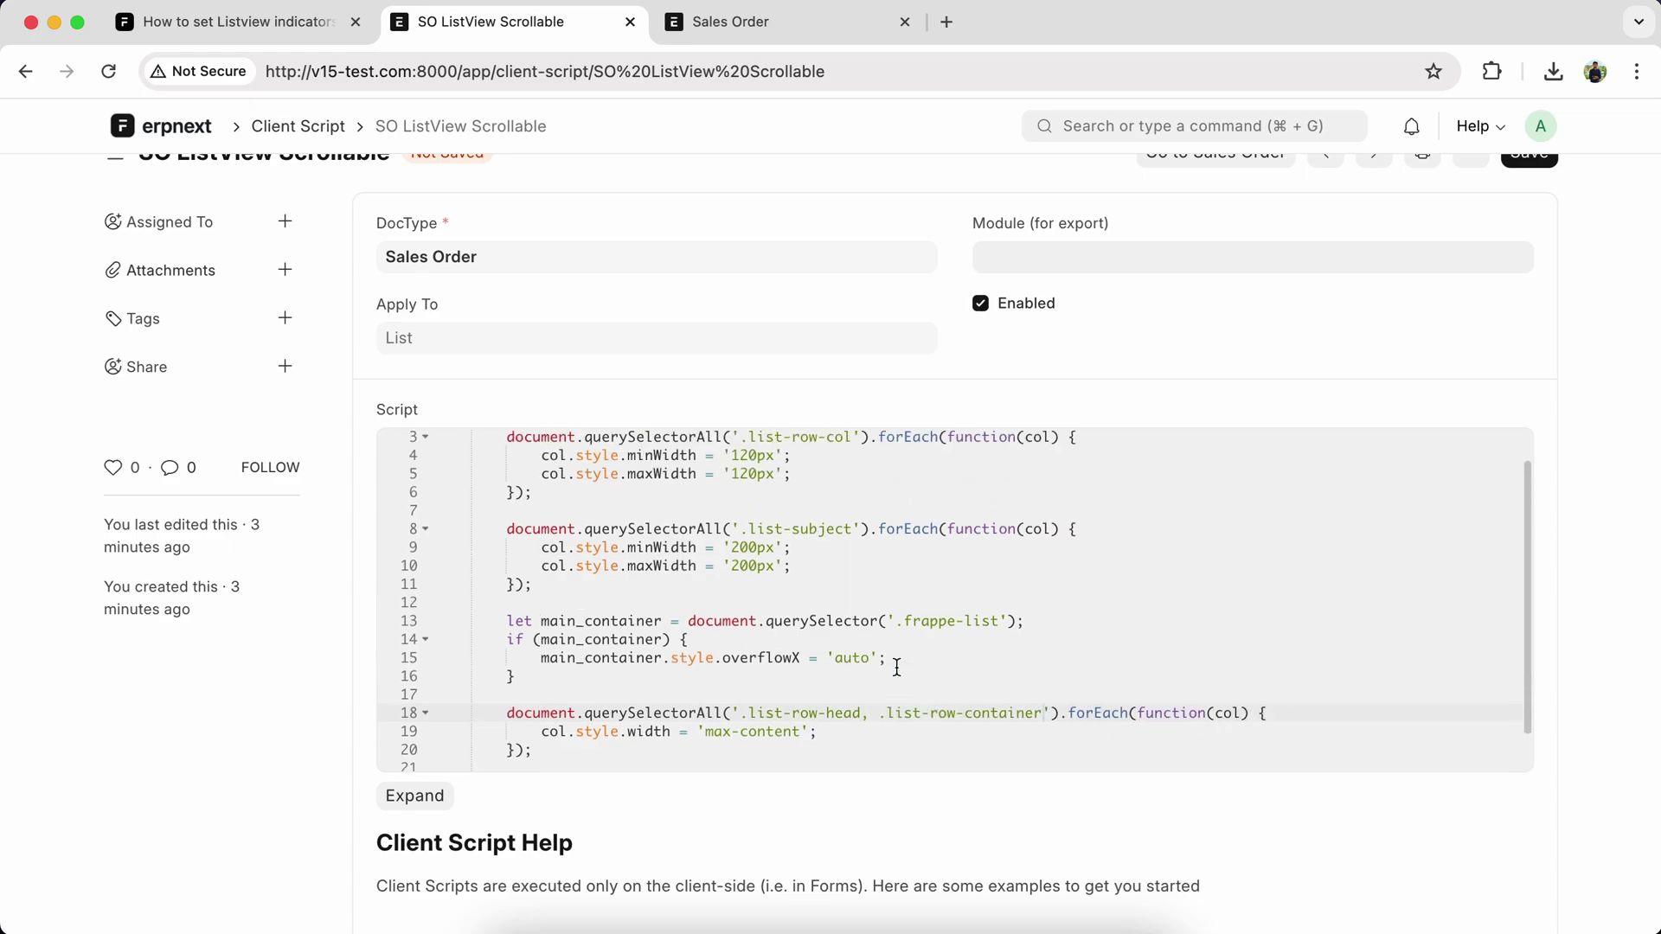
{"action": "key", "text": "ctrl+s"}
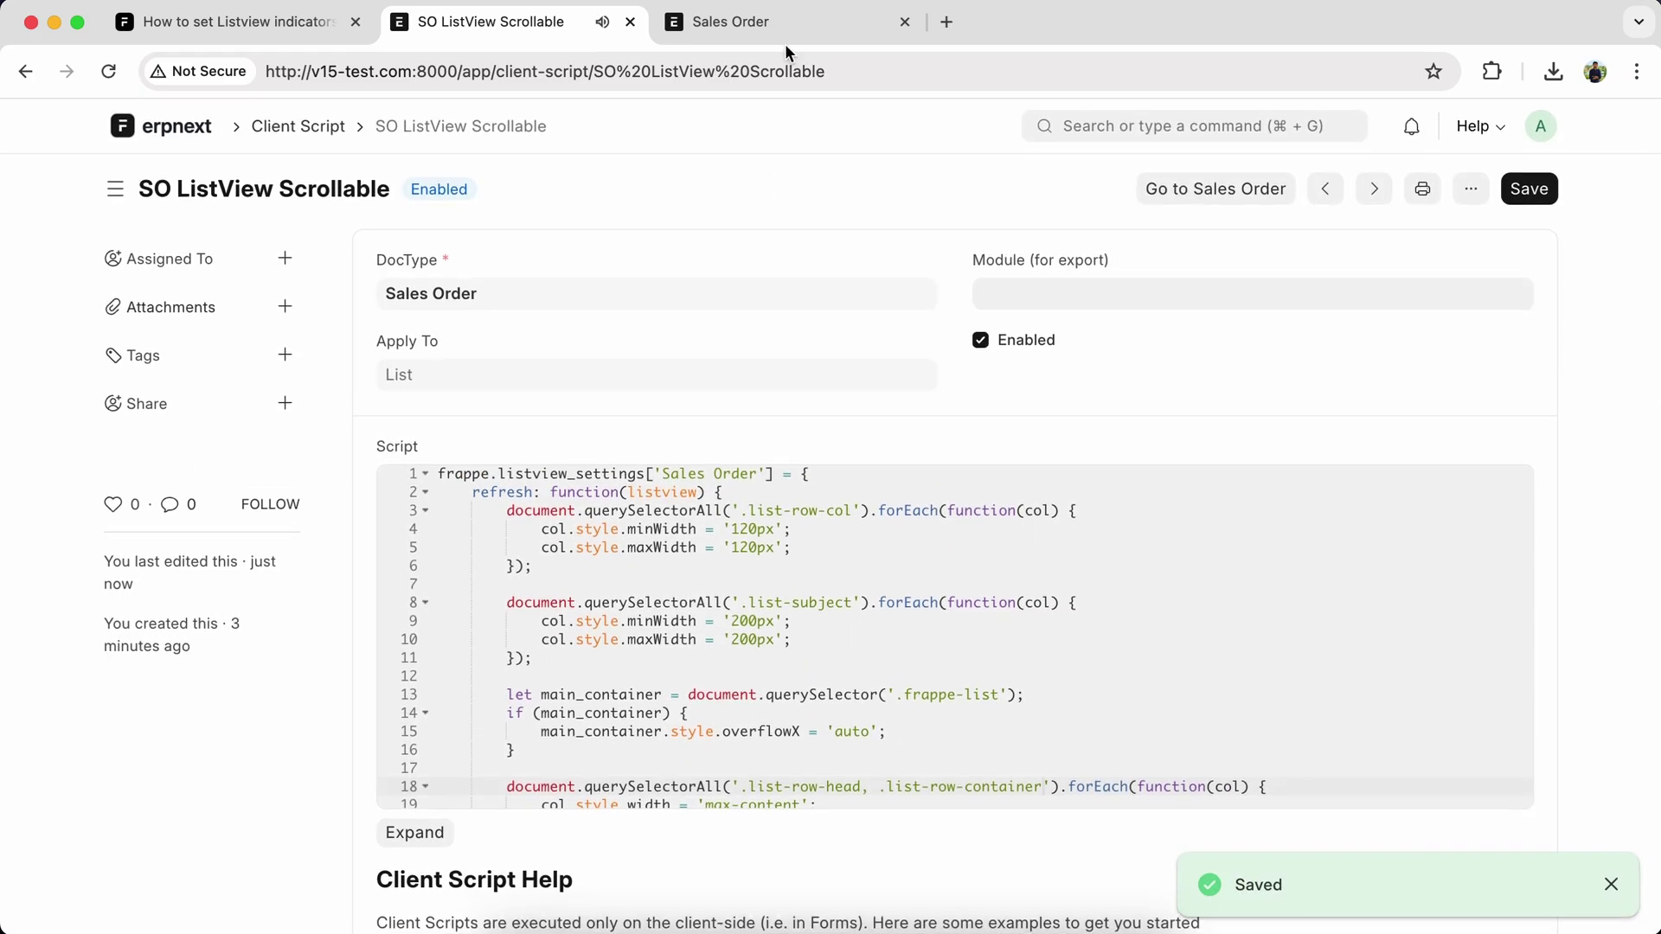
{"action": "left_click", "coordinate": [786, 21]}
Reload the Sales Order list with cache cleared, hide the filter sidebar, and reopen DevTools.
{"action": "left_click", "coordinate": [1541, 127]}
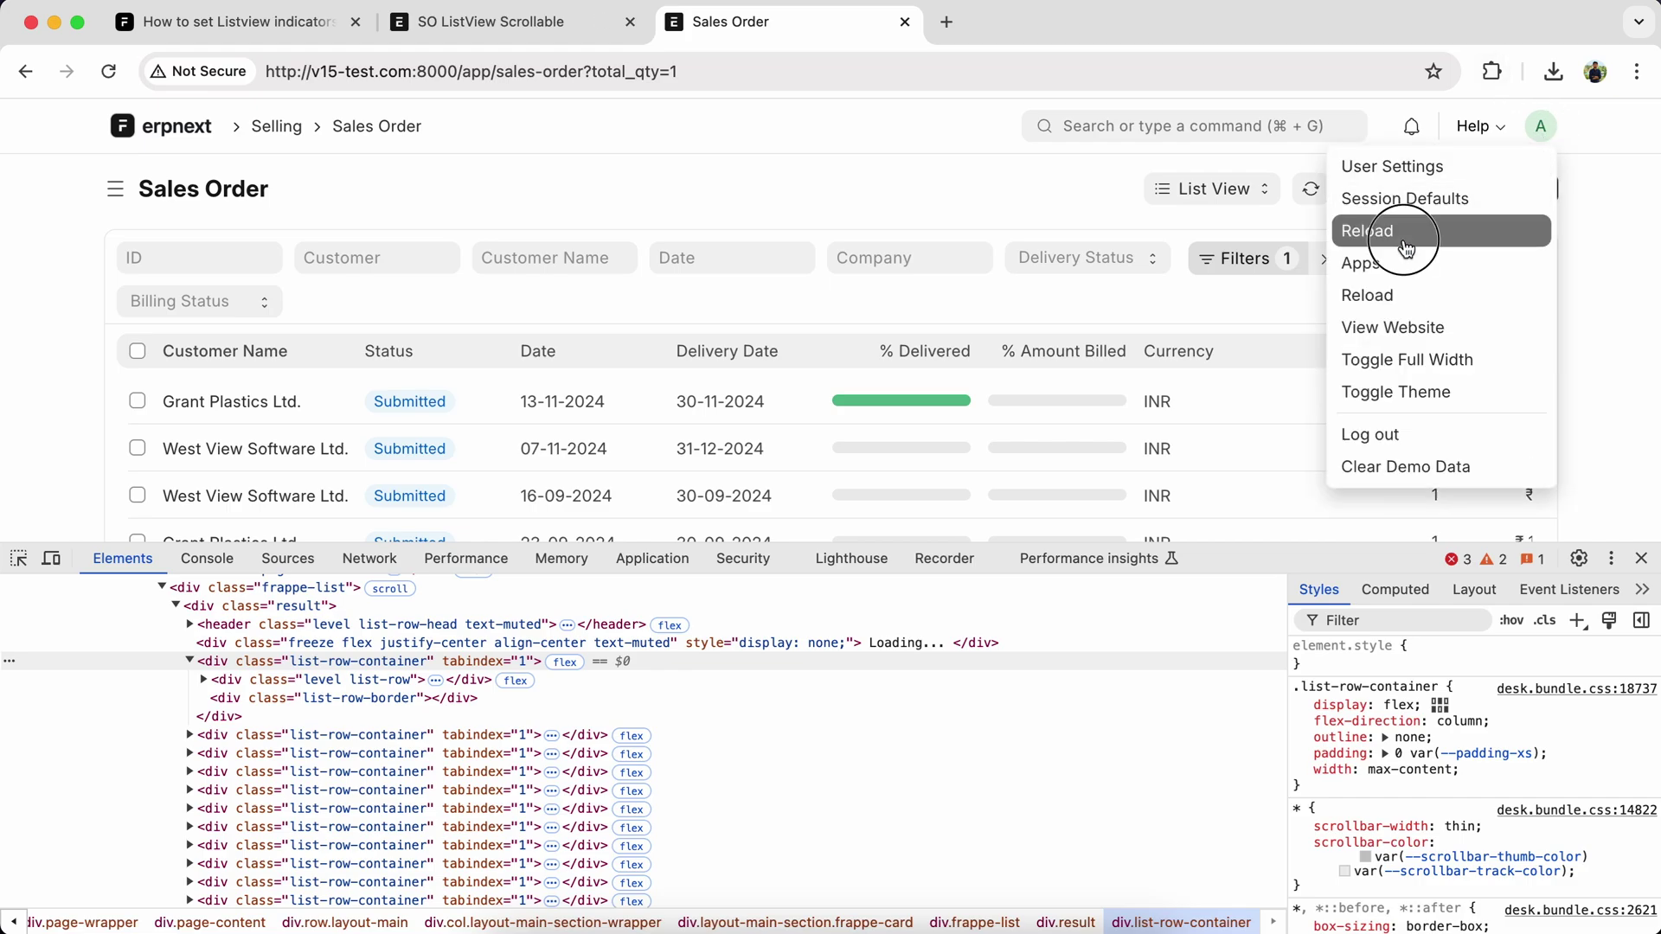
{"action": "left_click", "coordinate": [1368, 230]}
{"action": "left_click", "coordinate": [1638, 559]}
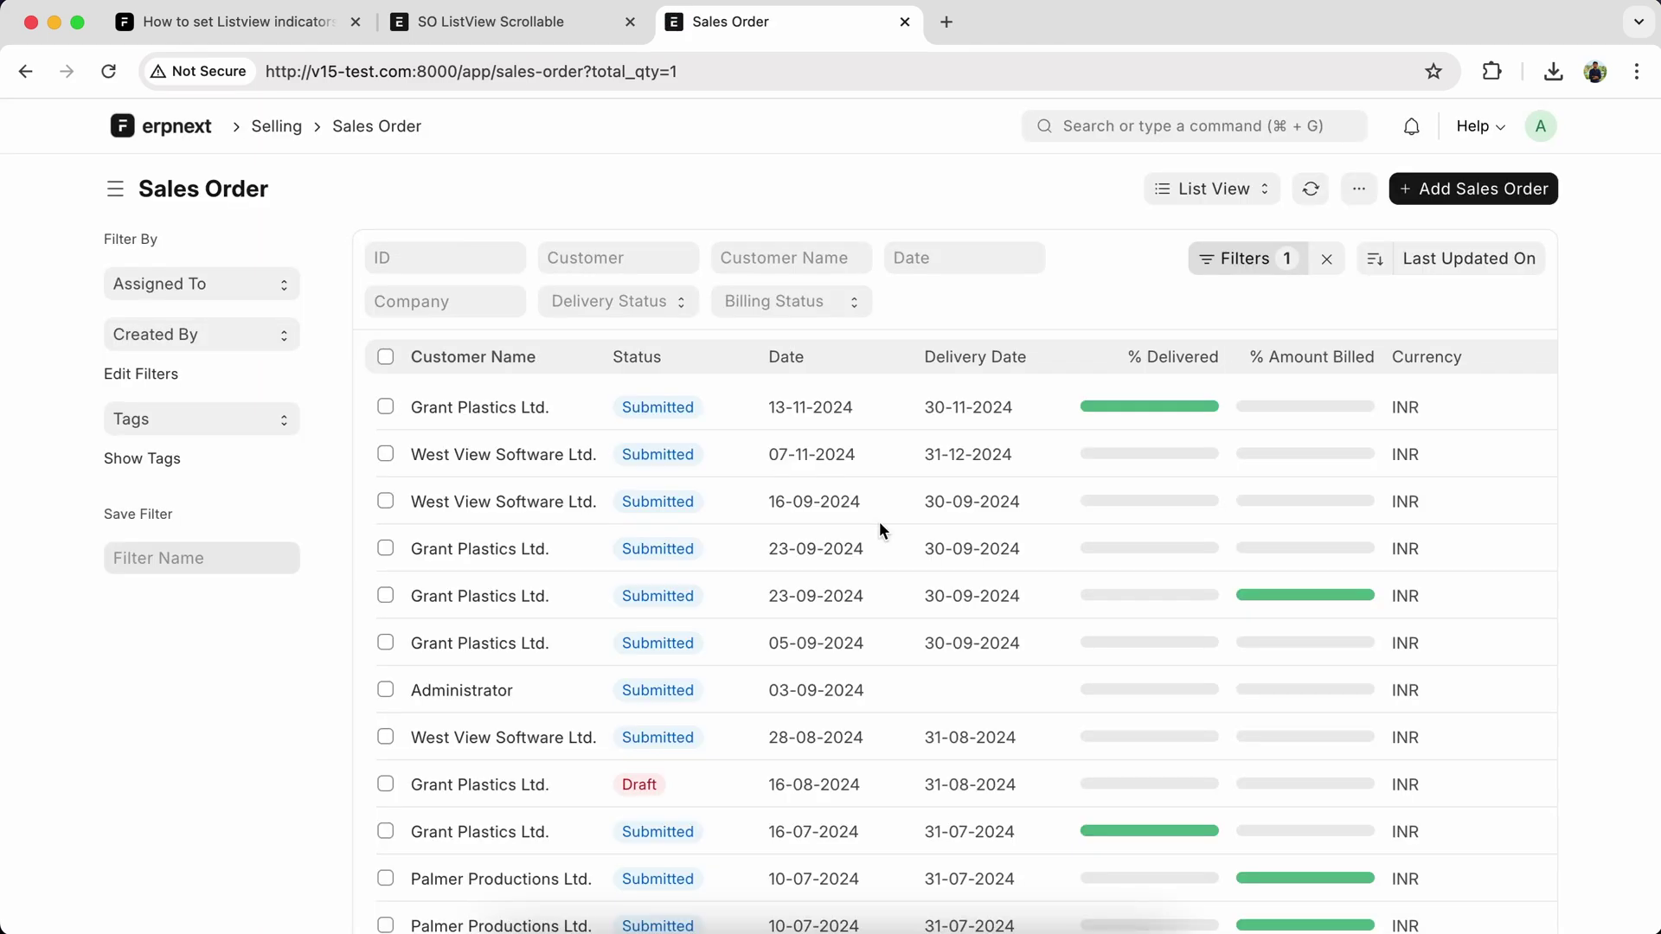
{"action": "scroll", "coordinate": [757, 576], "scroll_direction": "right", "scroll_amount": 5}
{"action": "scroll", "coordinate": [756, 576], "scroll_direction": "right", "scroll_amount": 3}
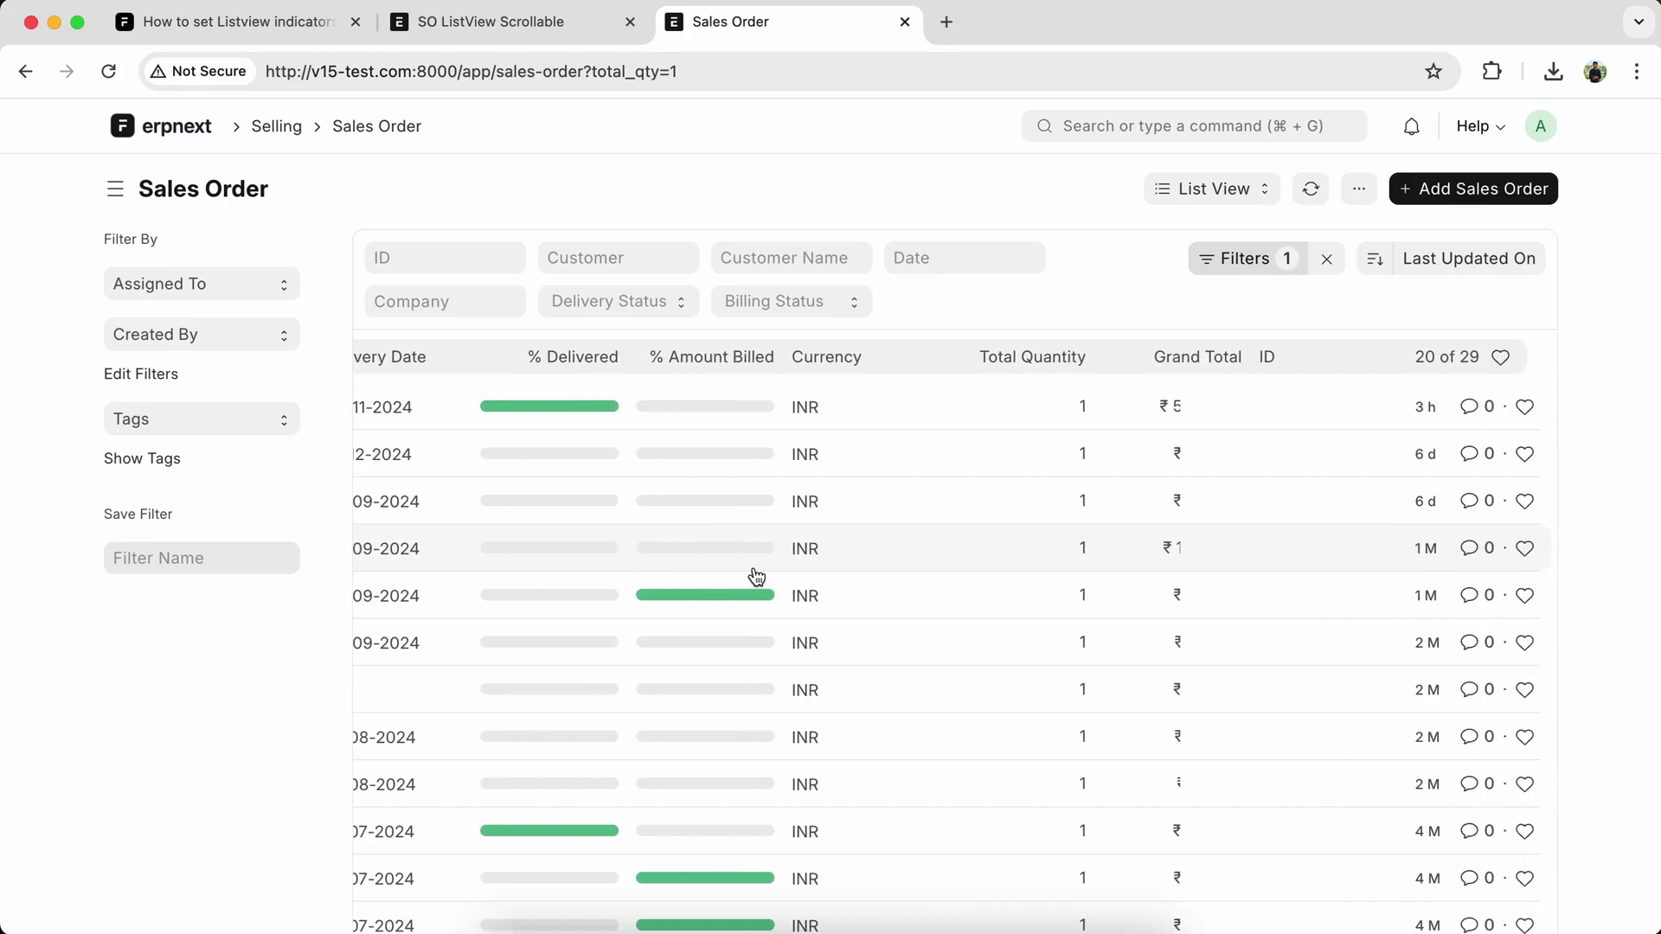
{"action": "scroll", "coordinate": [757, 577], "scroll_direction": "left", "scroll_amount": 8}
{"action": "scroll", "coordinate": [784, 530], "scroll_direction": "down", "scroll_amount": 4}
{"action": "scroll", "coordinate": [785, 529], "scroll_direction": "down", "scroll_amount": 3}
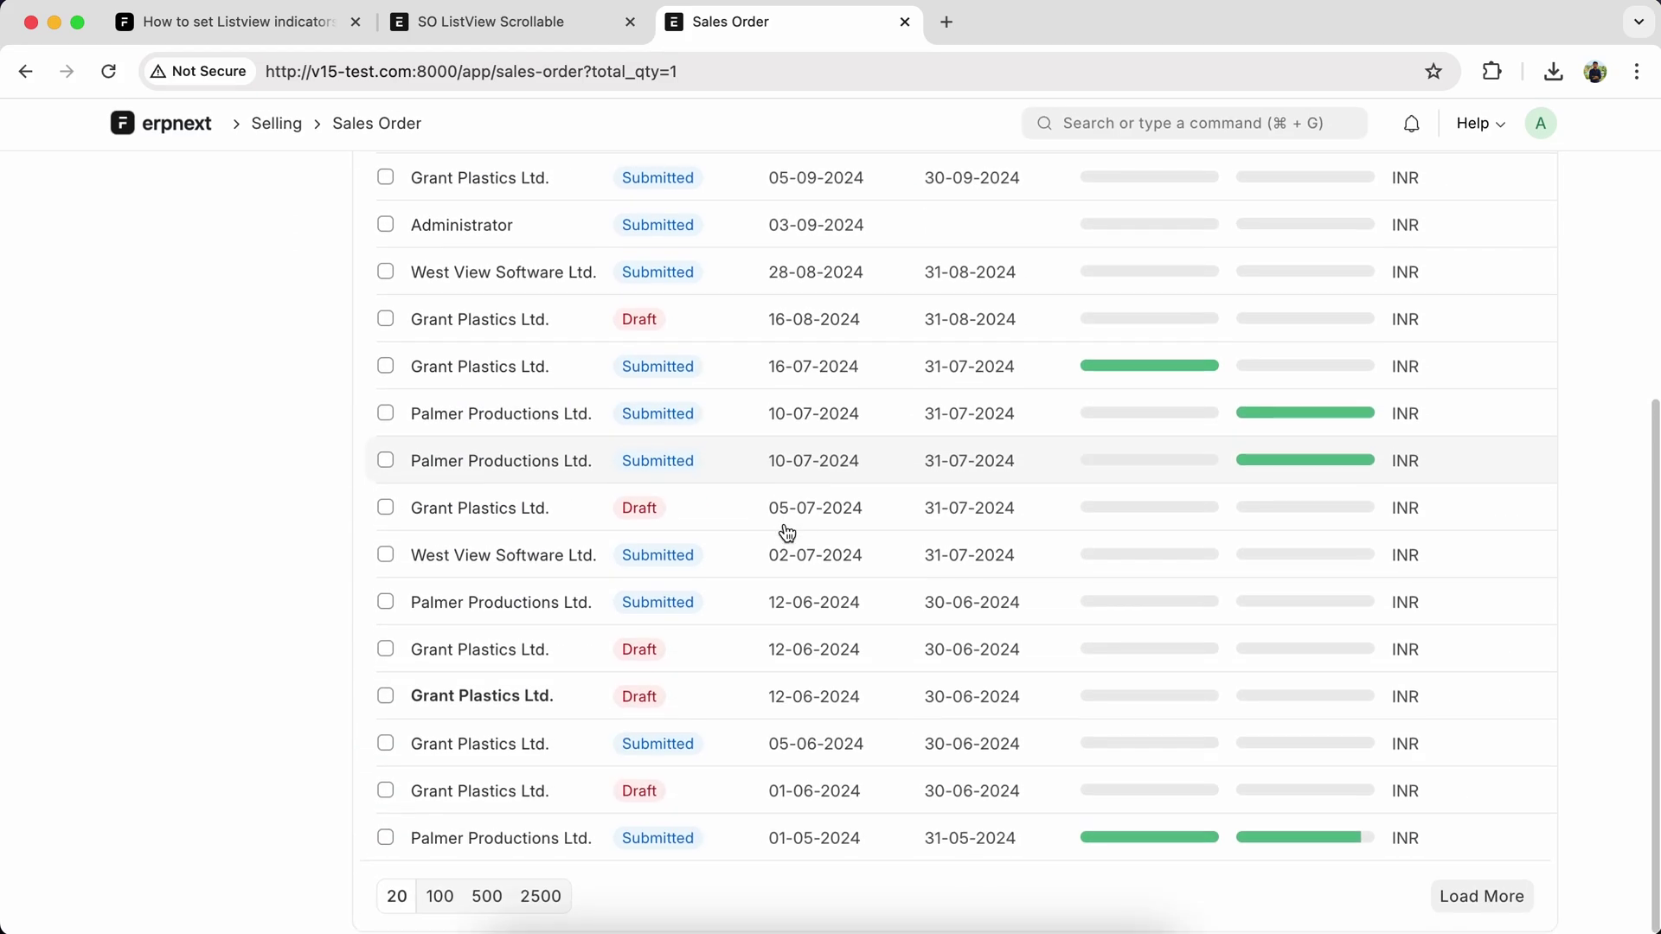
{"action": "scroll", "coordinate": [784, 530], "scroll_direction": "up", "scroll_amount": 4}
{"action": "scroll", "coordinate": [783, 530], "scroll_direction": "up", "scroll_amount": 4}
{"action": "scroll", "coordinate": [784, 529], "scroll_direction": "right", "scroll_amount": 5}
{"action": "scroll", "coordinate": [786, 532], "scroll_direction": "right", "scroll_amount": 2}
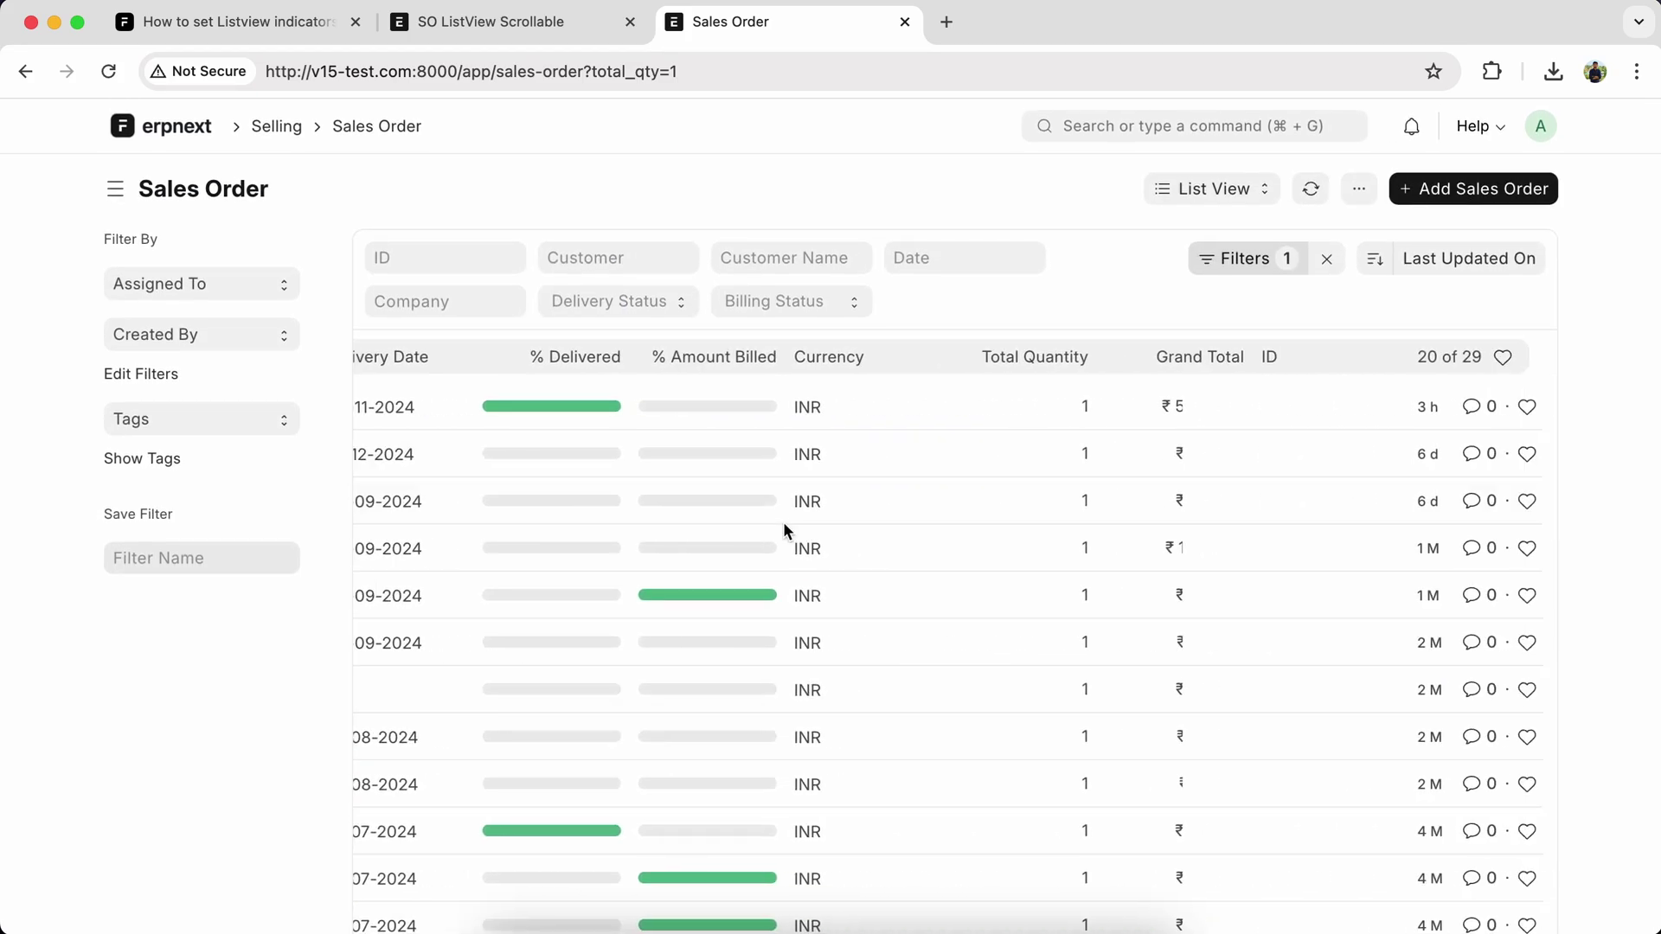
{"action": "scroll", "coordinate": [786, 533], "scroll_direction": "left", "scroll_amount": 8}
{"action": "scroll", "coordinate": [786, 532], "scroll_direction": "down", "scroll_amount": 5}
{"action": "scroll", "coordinate": [786, 532], "scroll_direction": "down", "scroll_amount": 3}
{"action": "scroll", "coordinate": [784, 530], "scroll_direction": "up", "scroll_amount": 8}
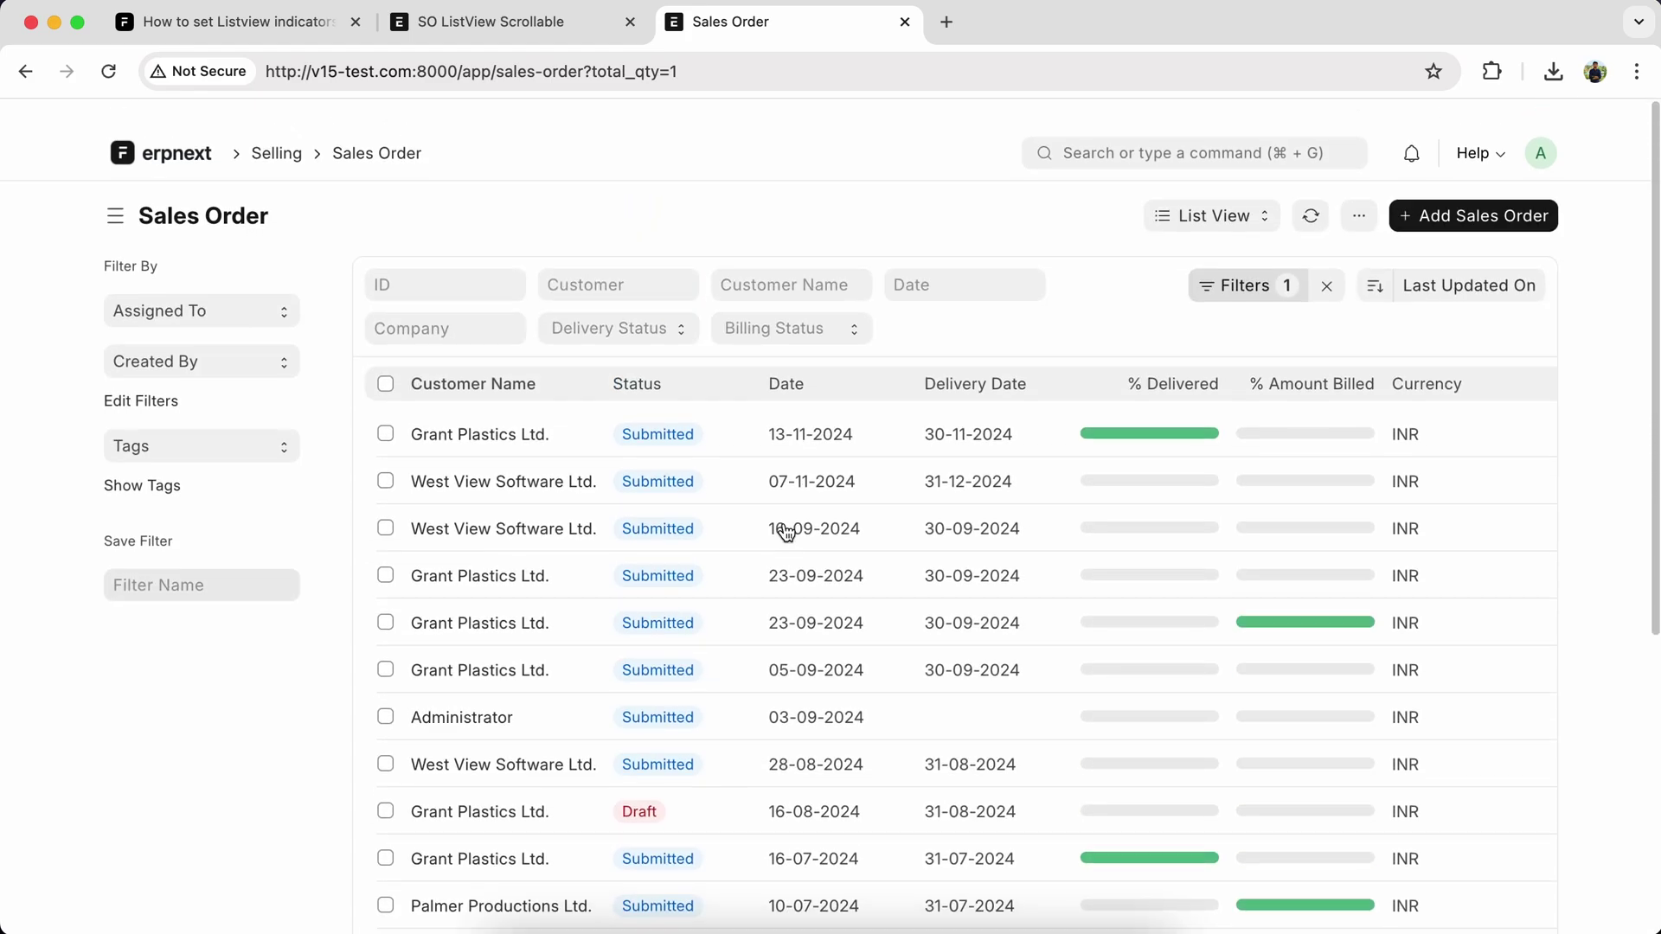
{"action": "left_click", "coordinate": [114, 188]}
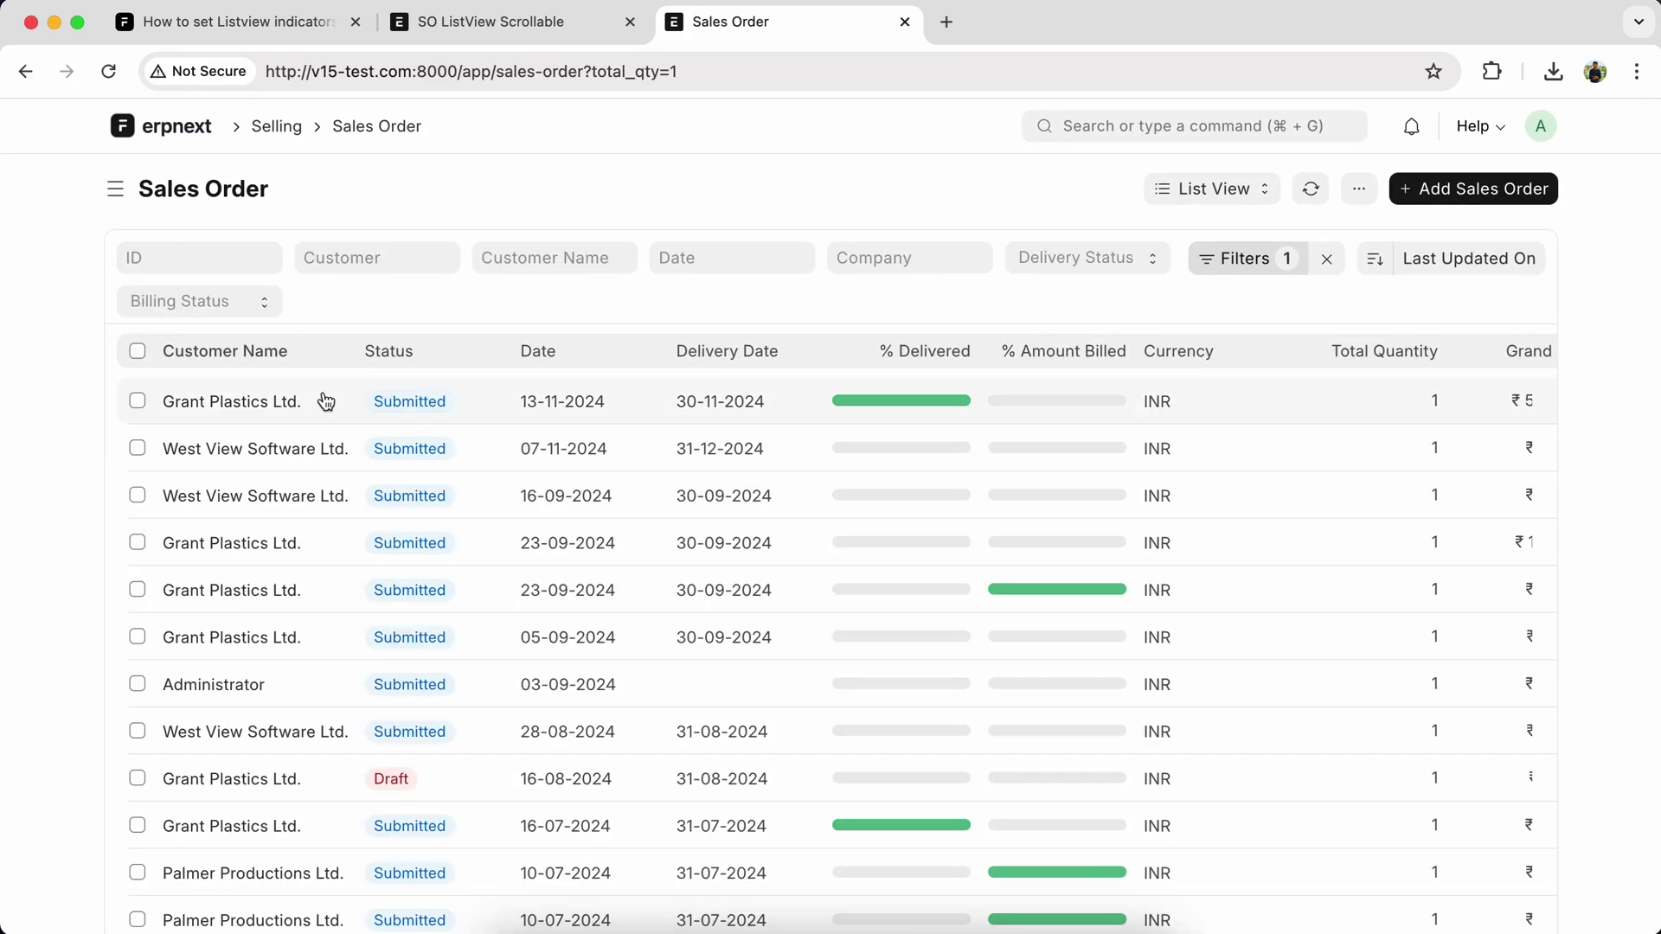
{"action": "scroll", "coordinate": [327, 403], "scroll_direction": "right", "scroll_amount": 5}
{"action": "key", "text": "F12"}
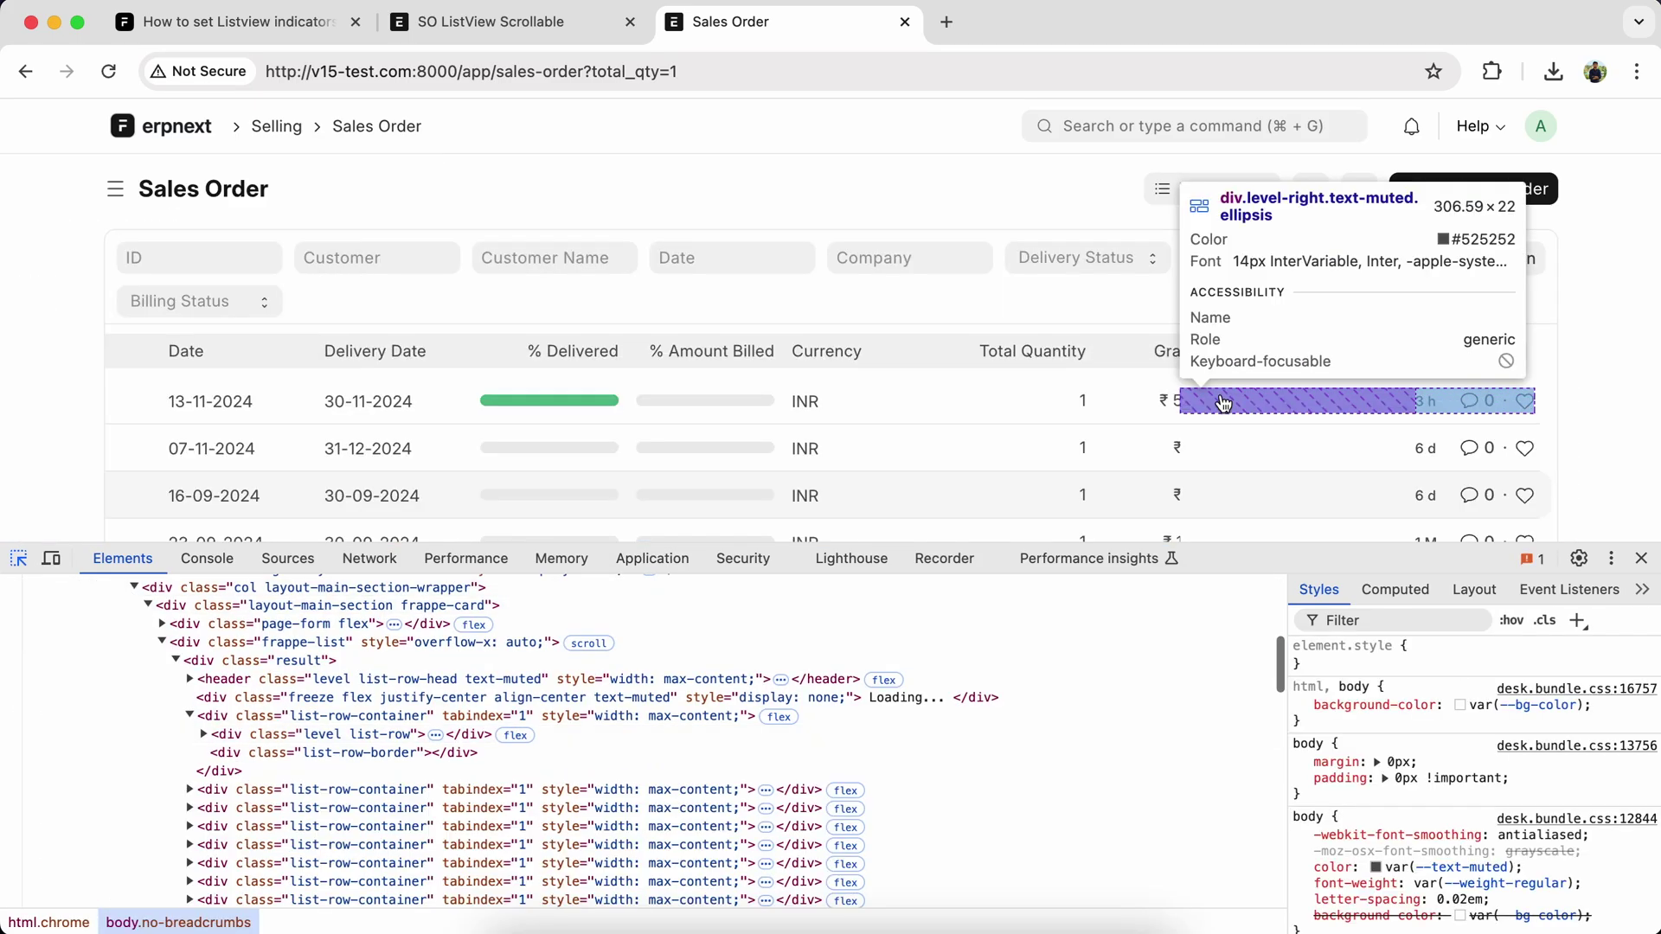
Inspect a row's div.level-right and untick its flex: 1 style.
{"action": "left_click", "coordinate": [1219, 399]}
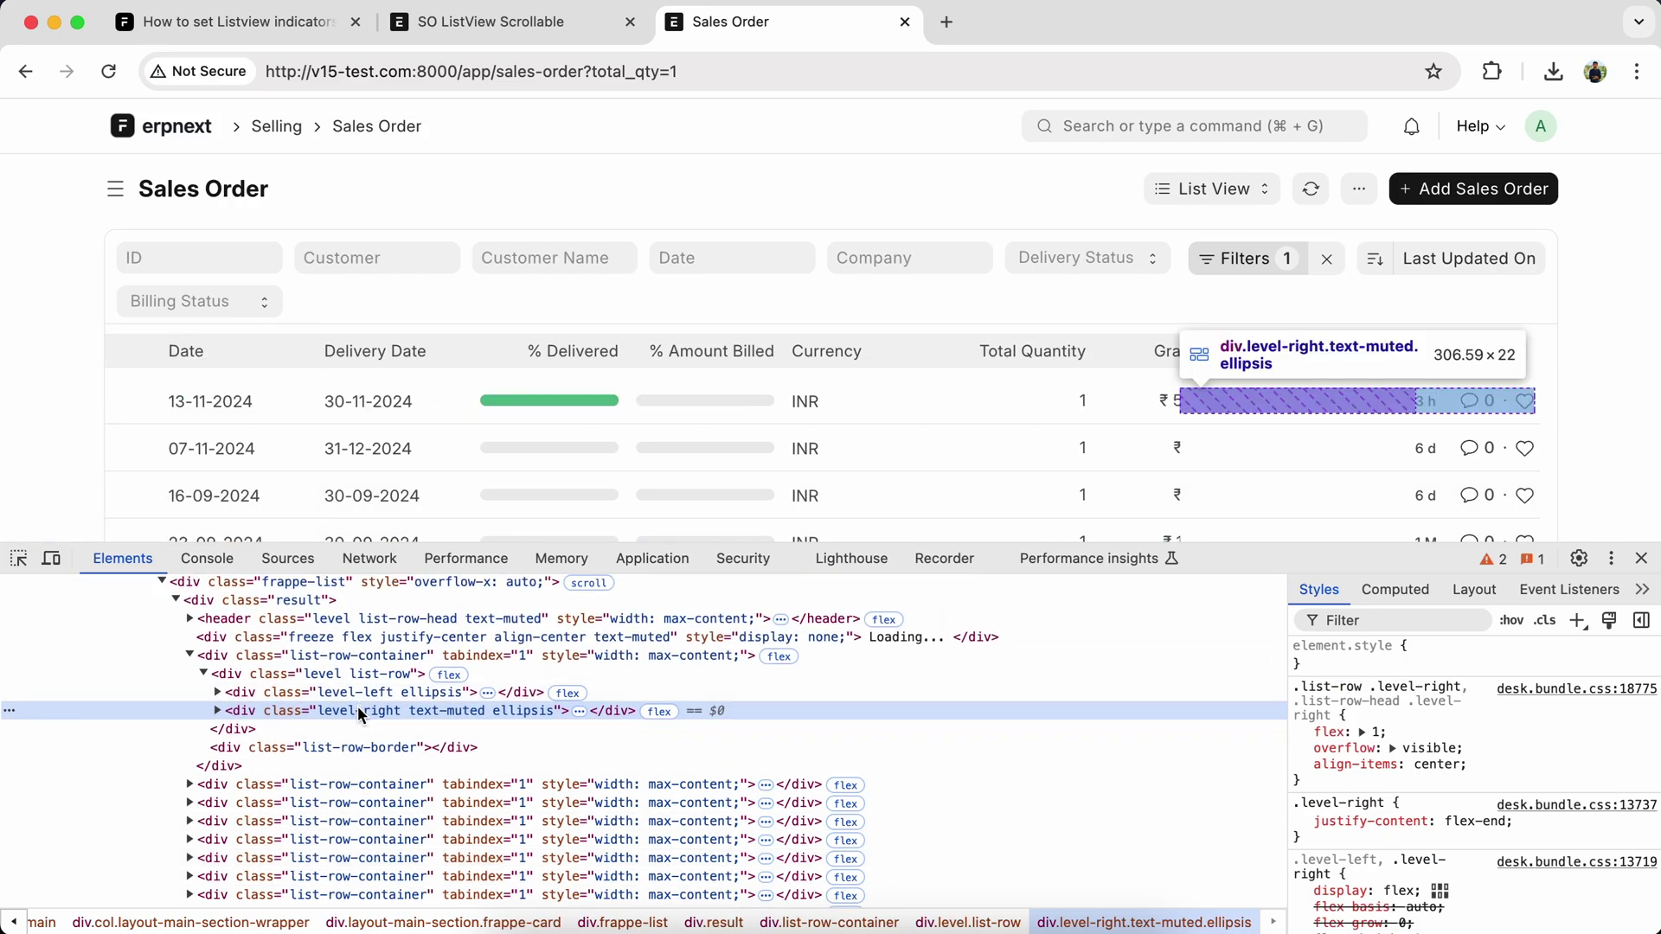
{"action": "left_click", "coordinate": [280, 694]}
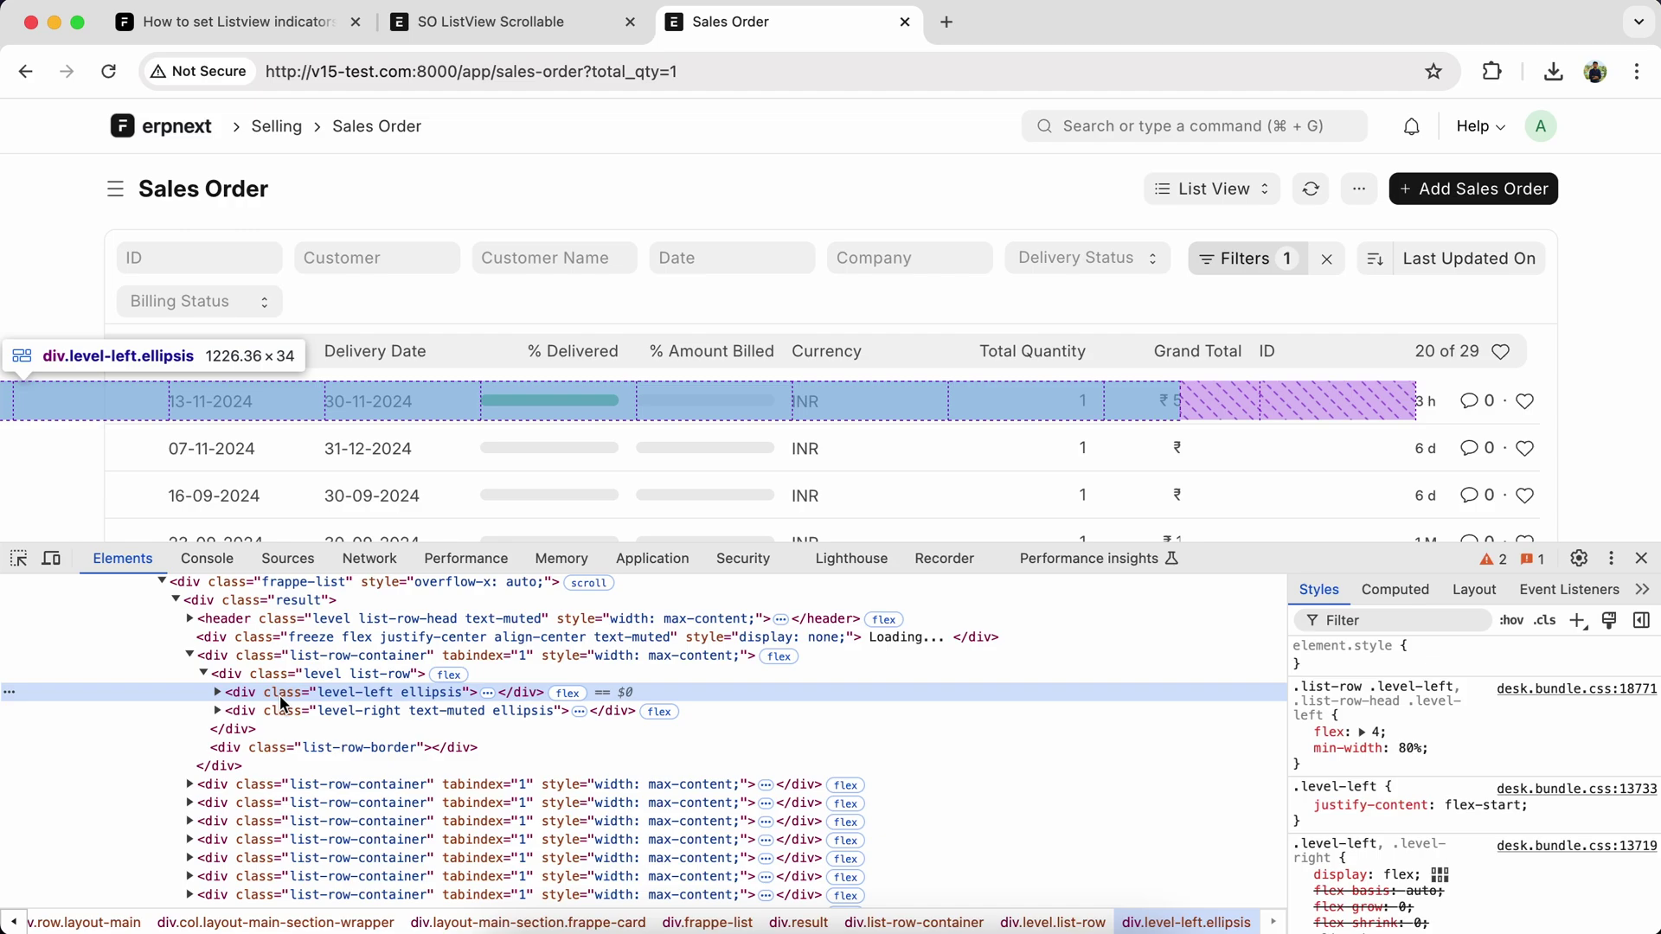
{"action": "left_click", "coordinate": [282, 709]}
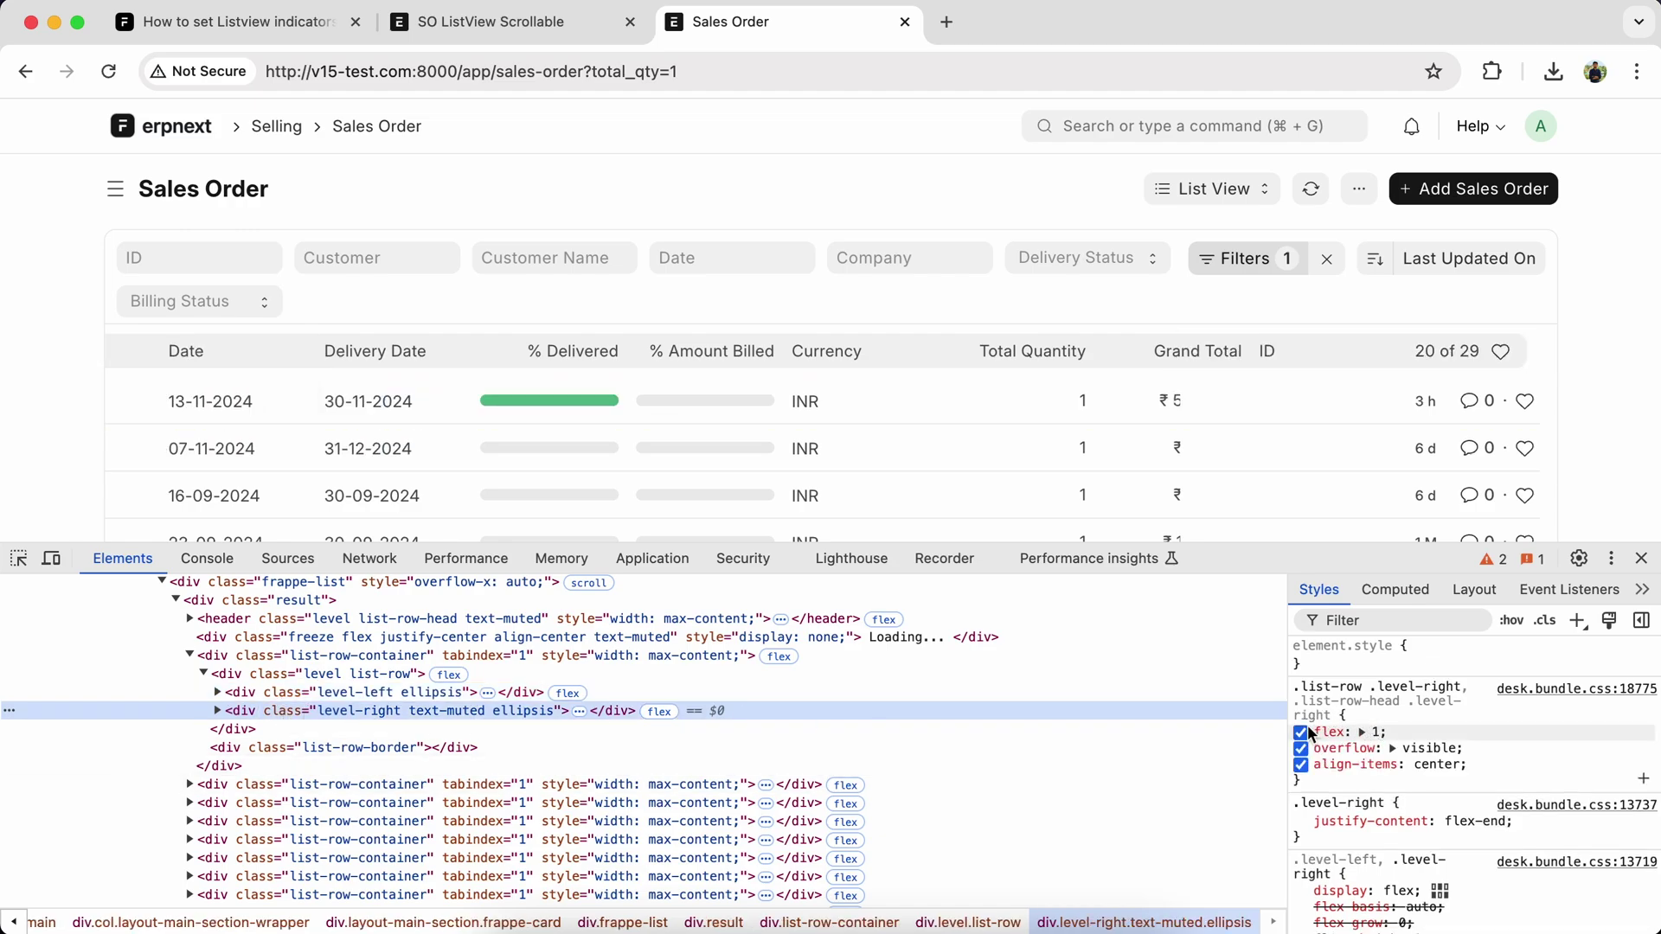
{"action": "left_click", "coordinate": [1302, 732]}
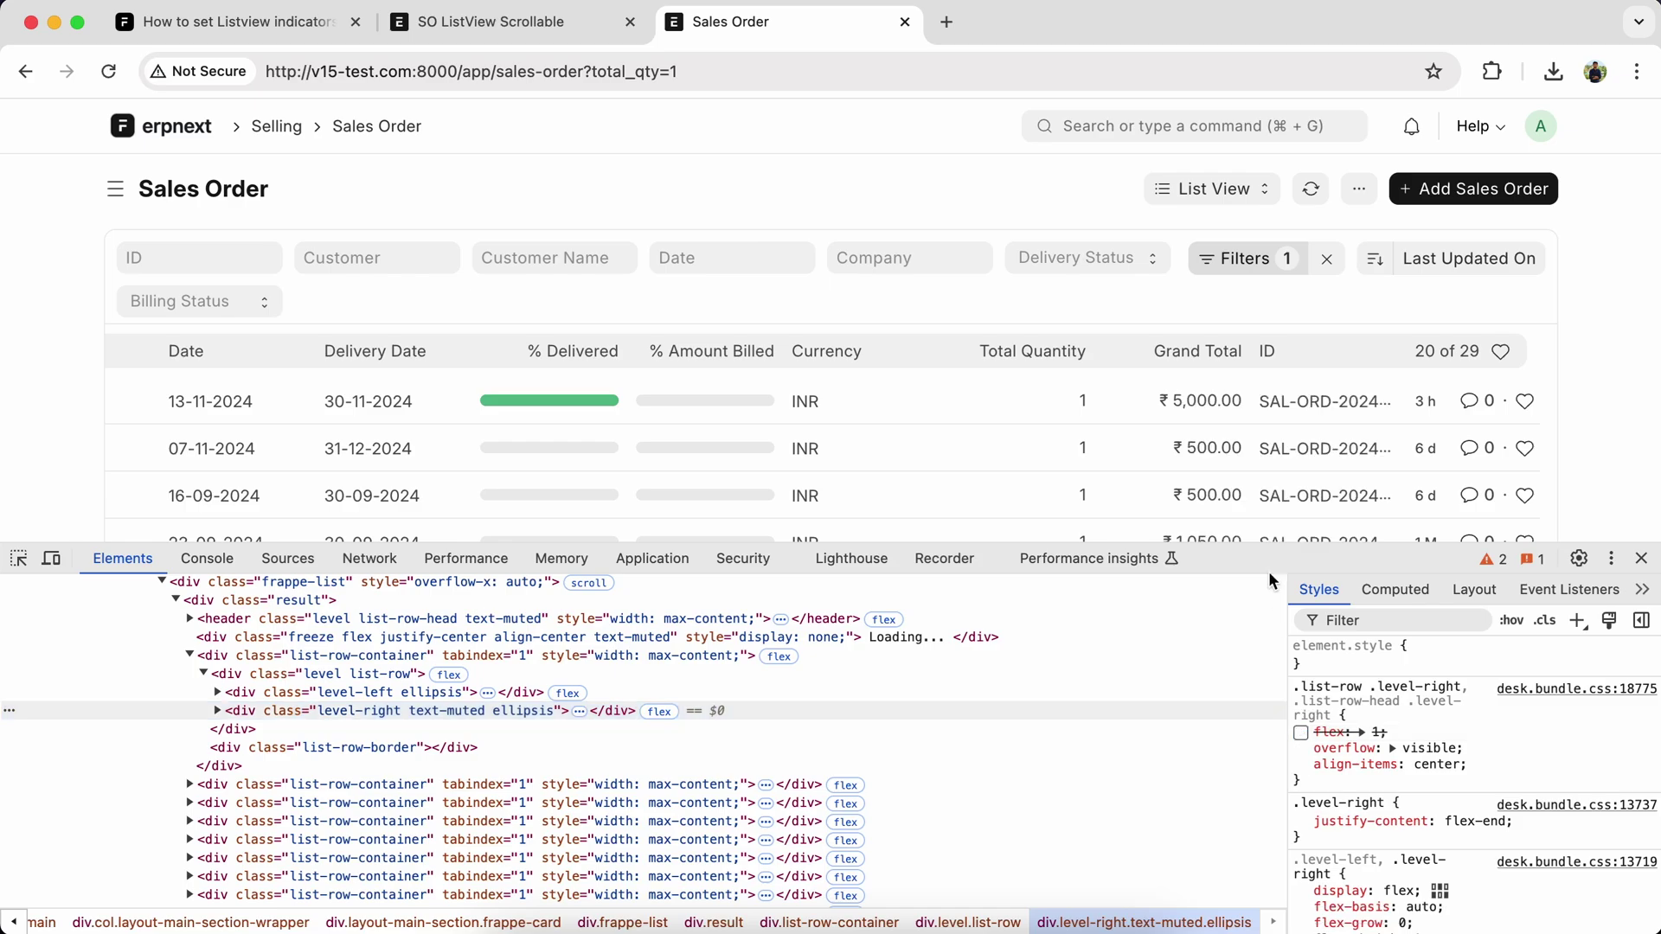
{"action": "scroll", "coordinate": [1070, 387], "scroll_direction": "down", "scroll_amount": 3}
{"action": "scroll", "coordinate": [1069, 388], "scroll_direction": "down", "scroll_amount": 3}
{"action": "scroll", "coordinate": [1069, 387], "scroll_direction": "up", "scroll_amount": 3}
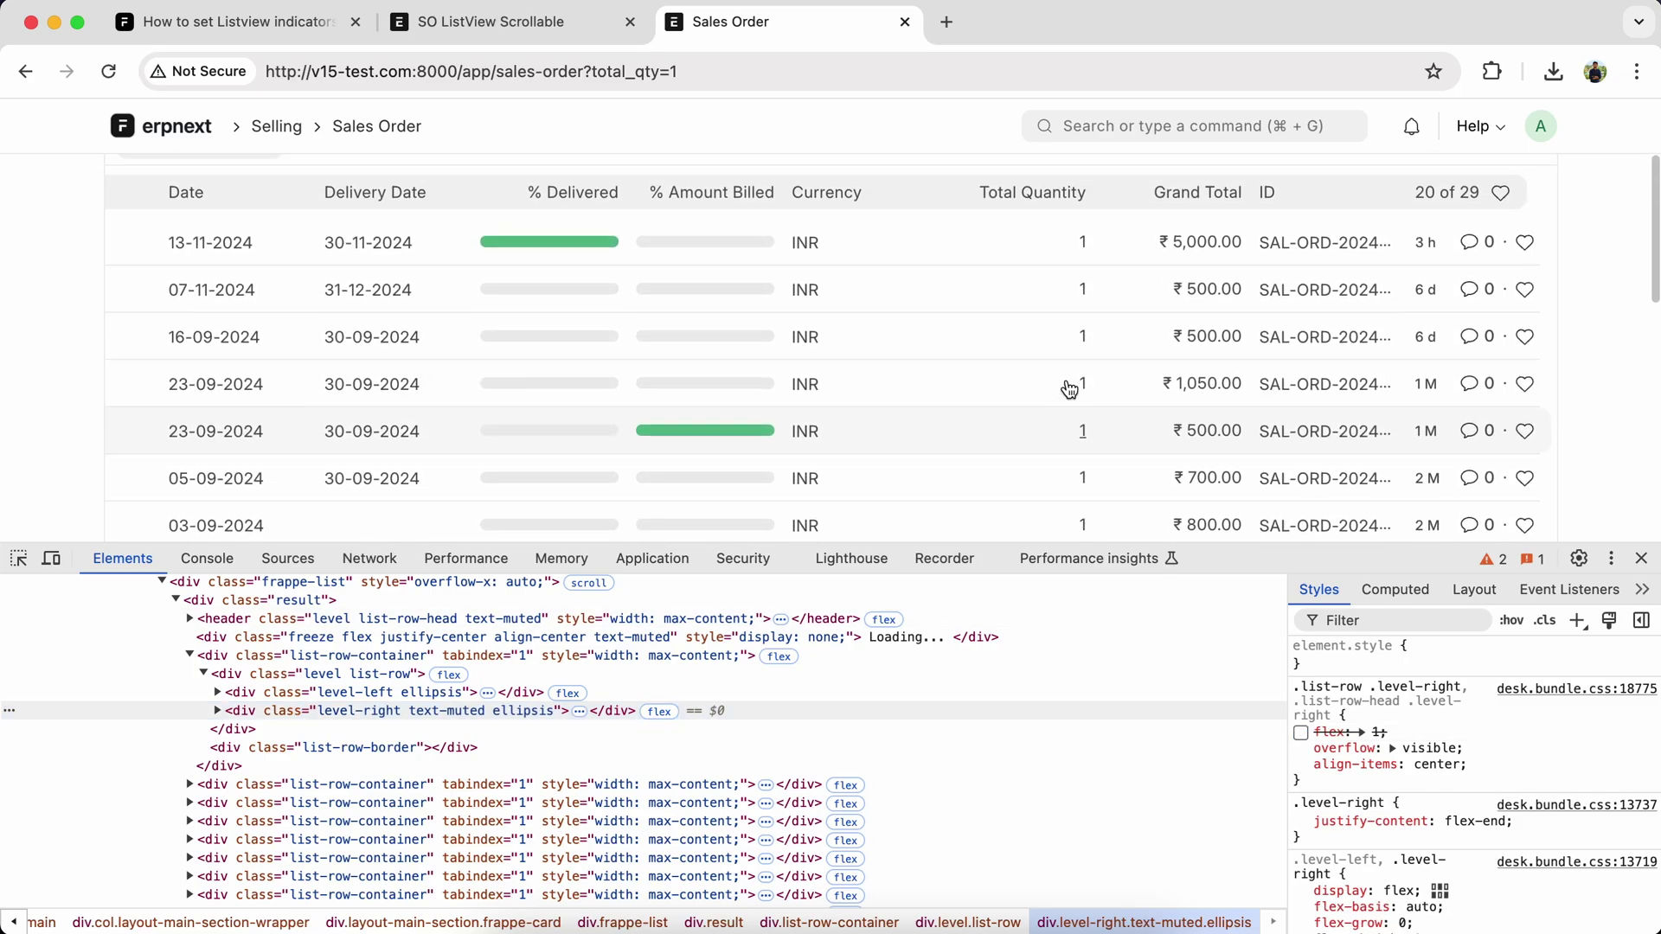
{"action": "scroll", "coordinate": [1070, 387], "scroll_direction": "up", "scroll_amount": 2}
{"action": "scroll", "coordinate": [1070, 387], "scroll_direction": "up", "scroll_amount": 1}
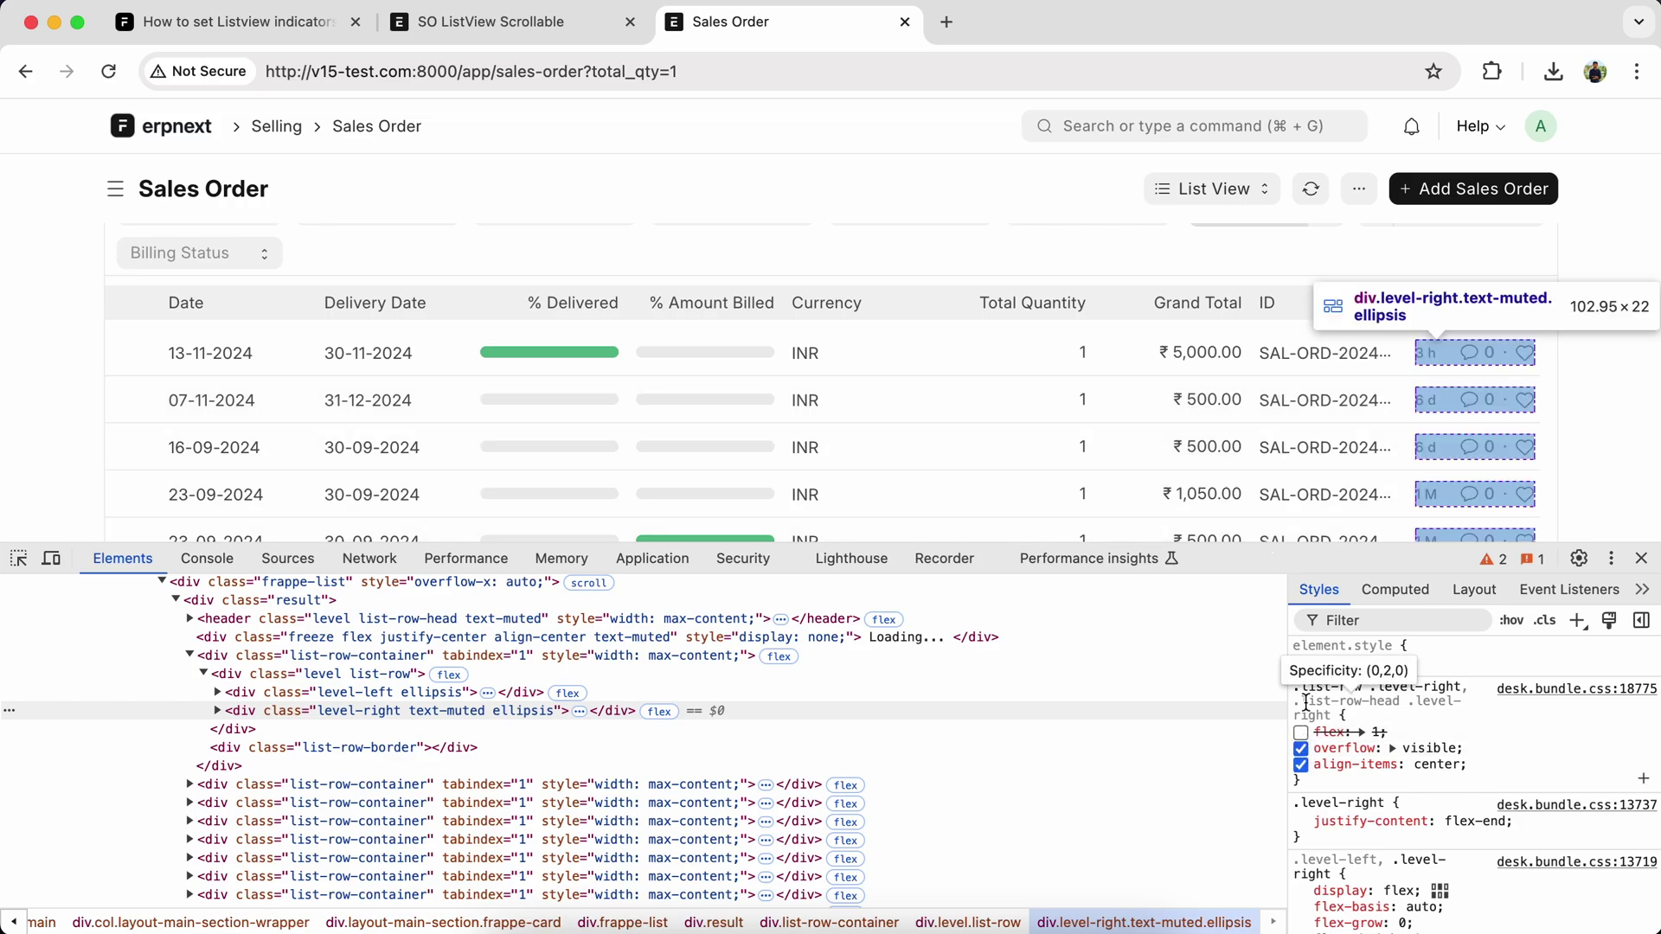
{"action": "mouse_move", "coordinate": [1382, 747]}
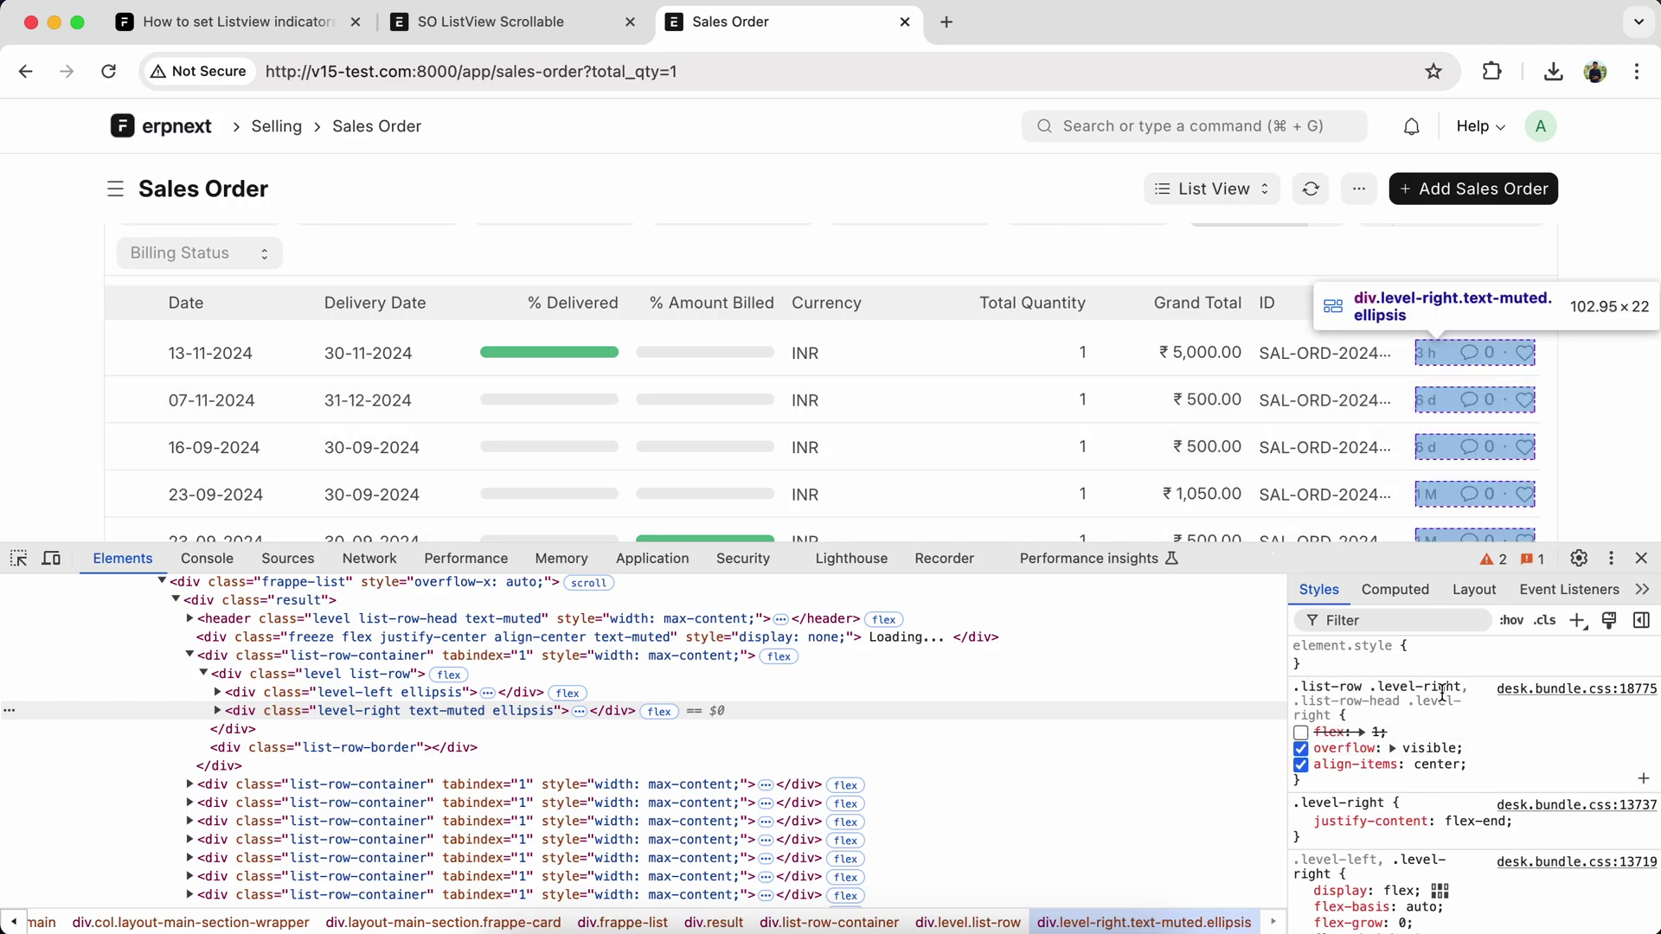
{"action": "left_click", "coordinate": [543, 23]}
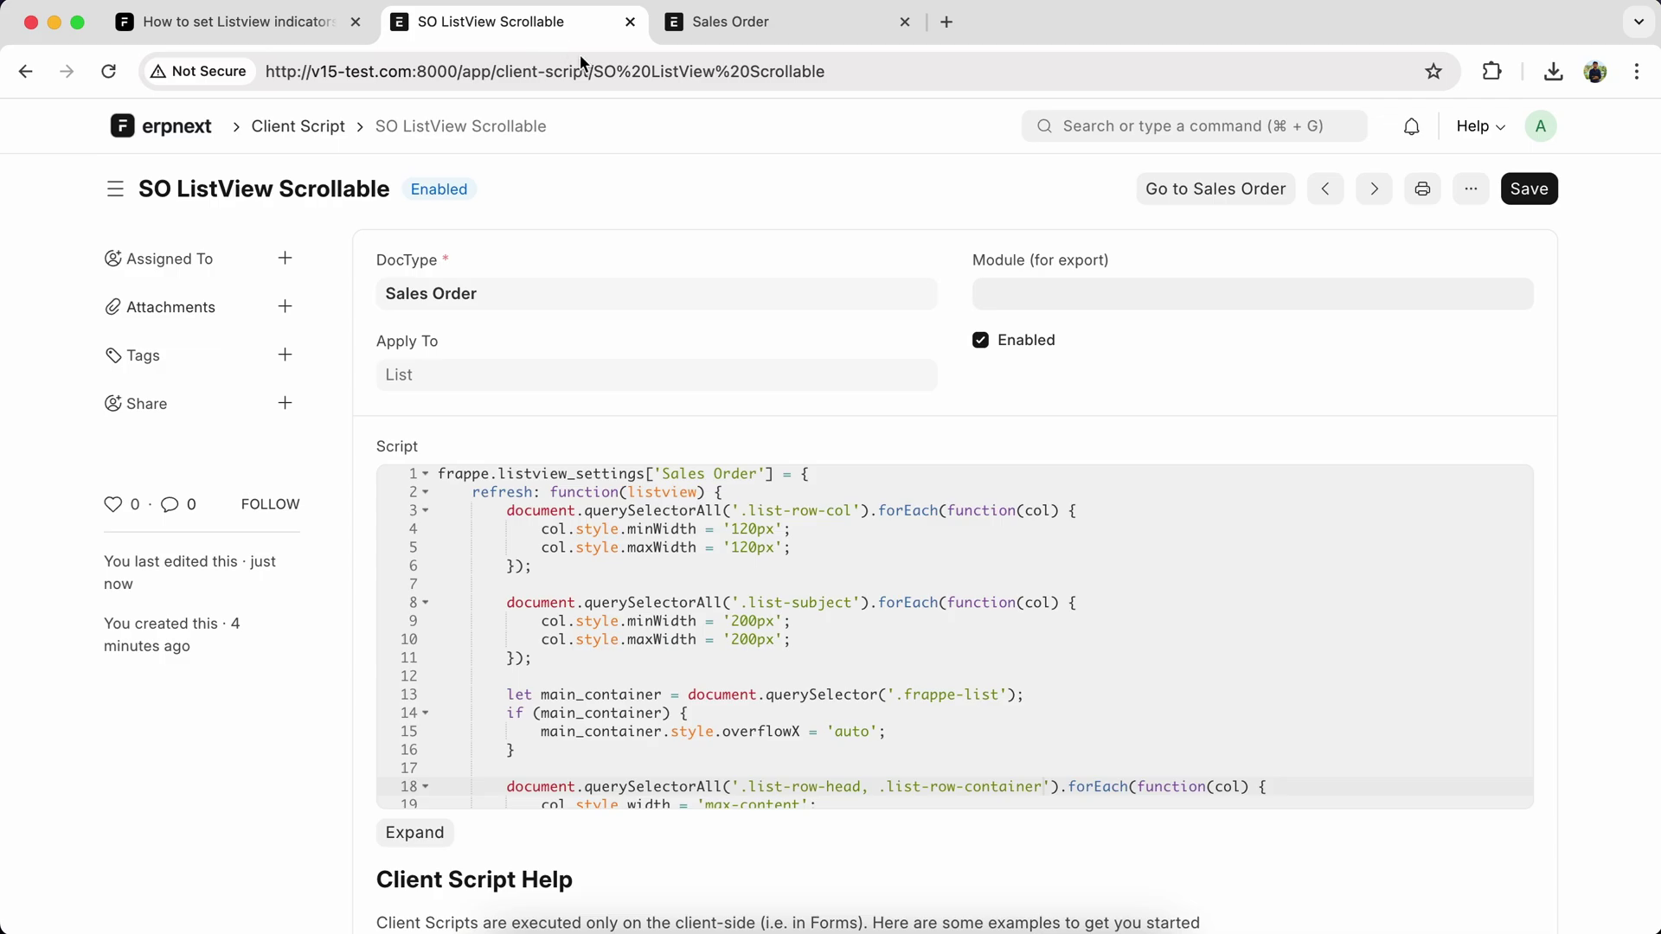
{"action": "scroll", "coordinate": [624, 629], "scroll_direction": "down", "scroll_amount": 3}
{"action": "scroll", "coordinate": [624, 629], "scroll_direction": "down", "scroll_amount": 3}
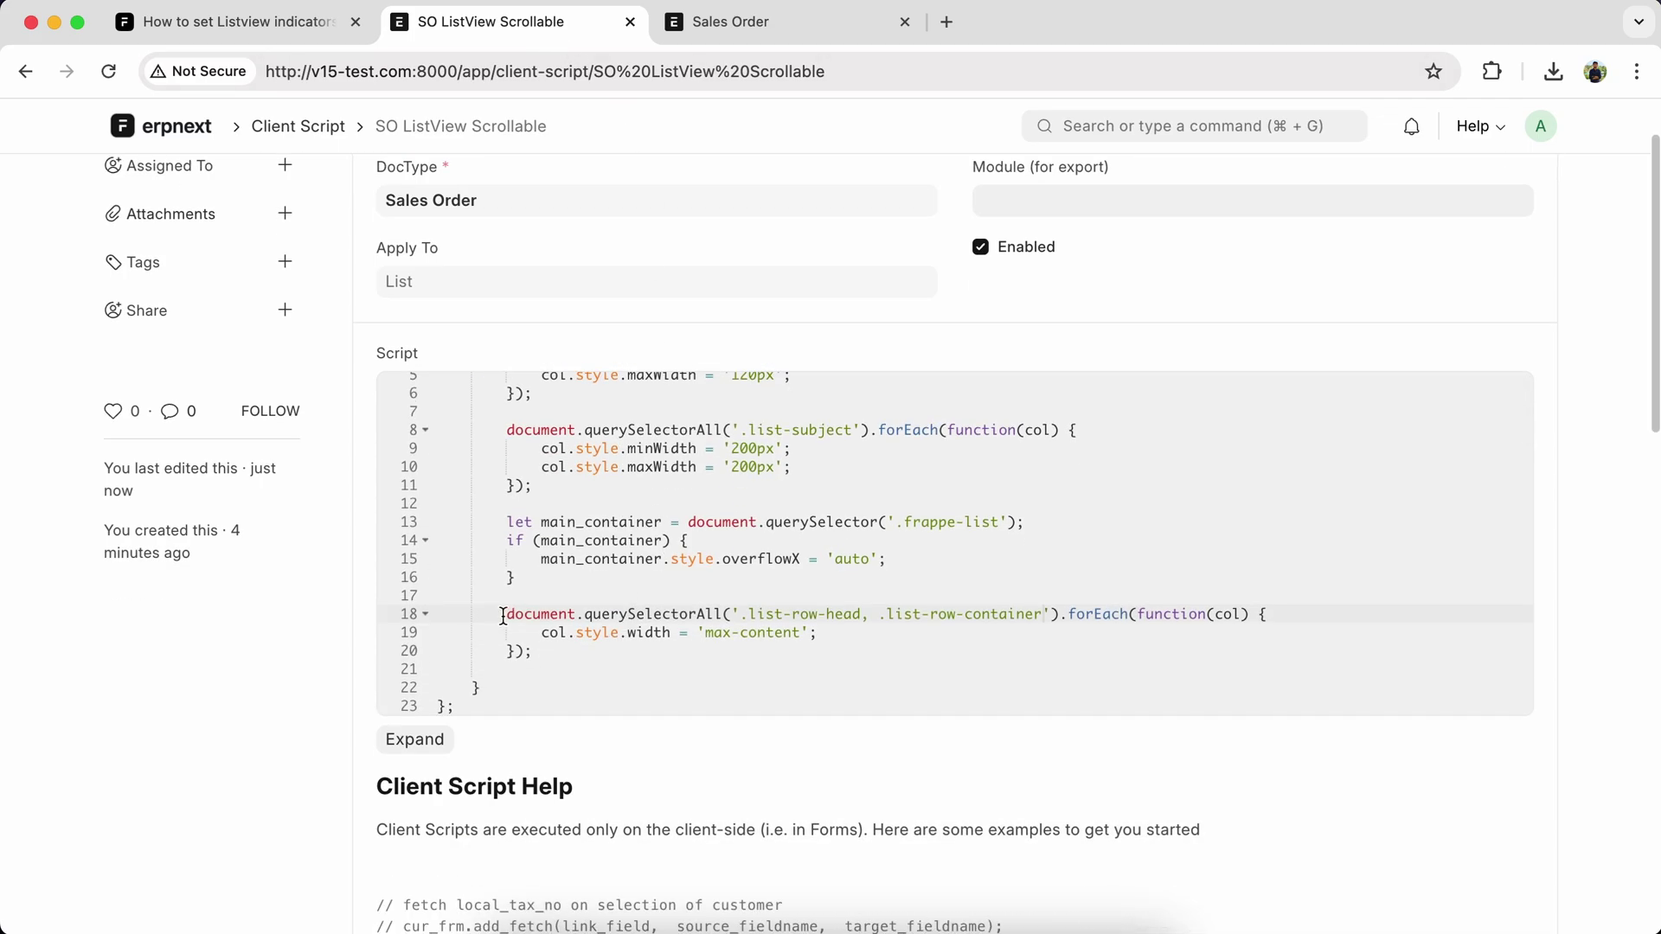
Duplicate the max-content width block on lines 18–20.
{"action": "left_click_drag", "start_coordinate": [507, 615], "coordinate": [568, 658]}
{"action": "key", "text": "super+c"}
{"action": "left_click", "coordinate": [568, 658]}
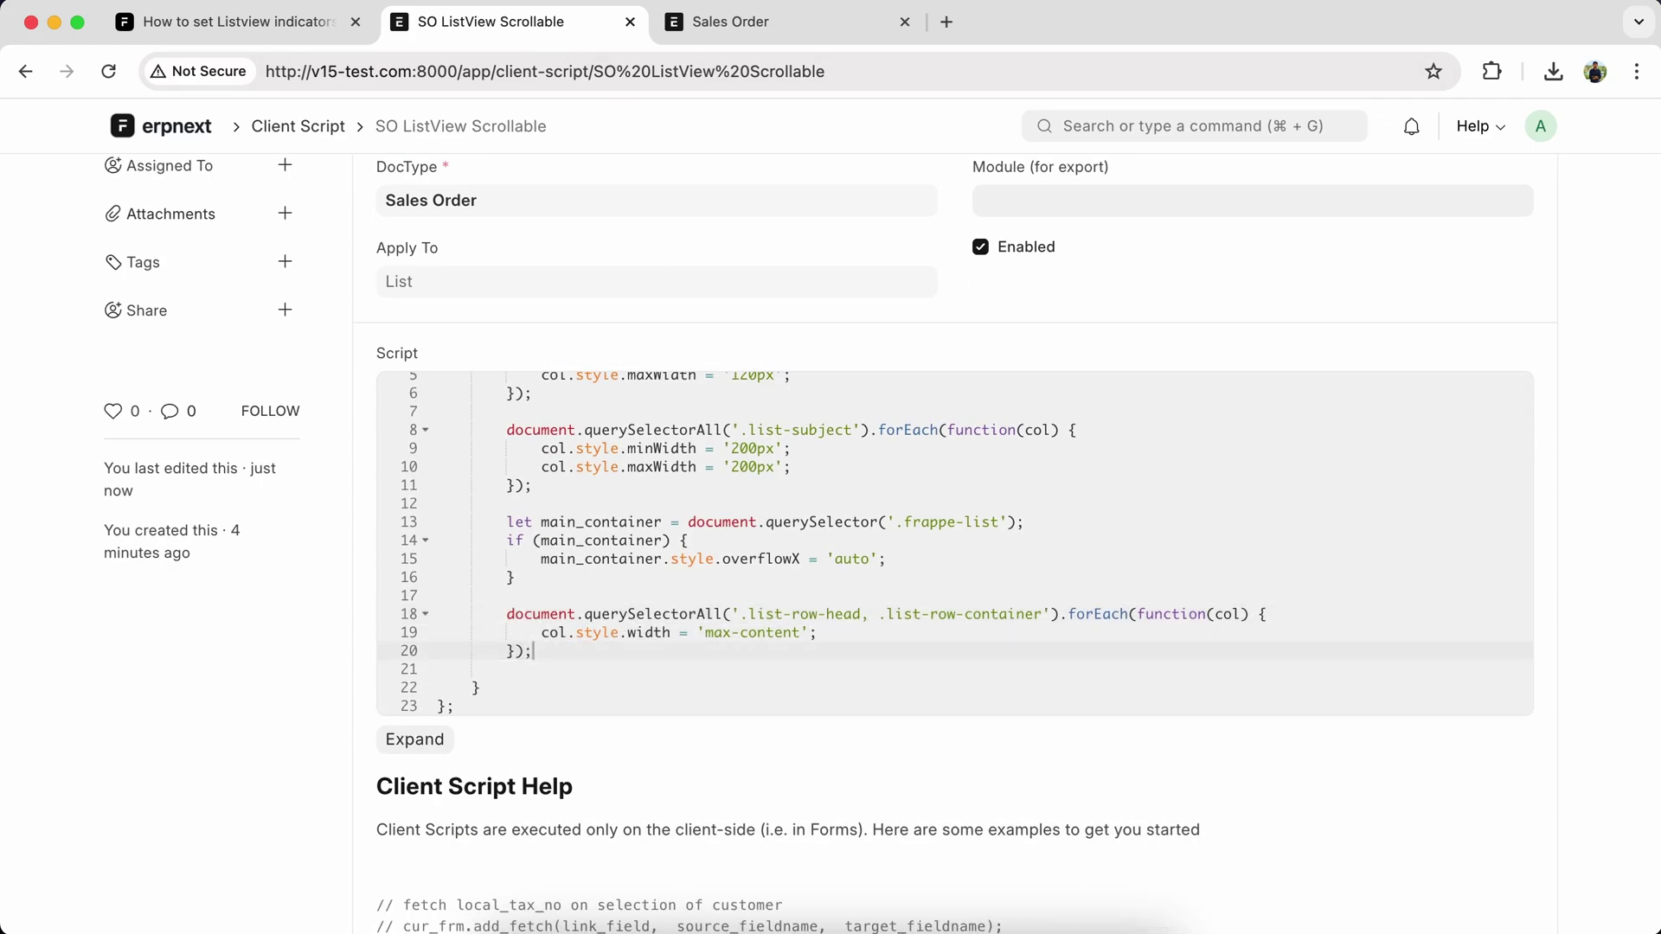
{"action": "key", "text": "super+v"}
Replace the copied block's selector with '.list-row .level-right', copied from DevTools.
{"action": "left_click", "coordinate": [729, 23]}
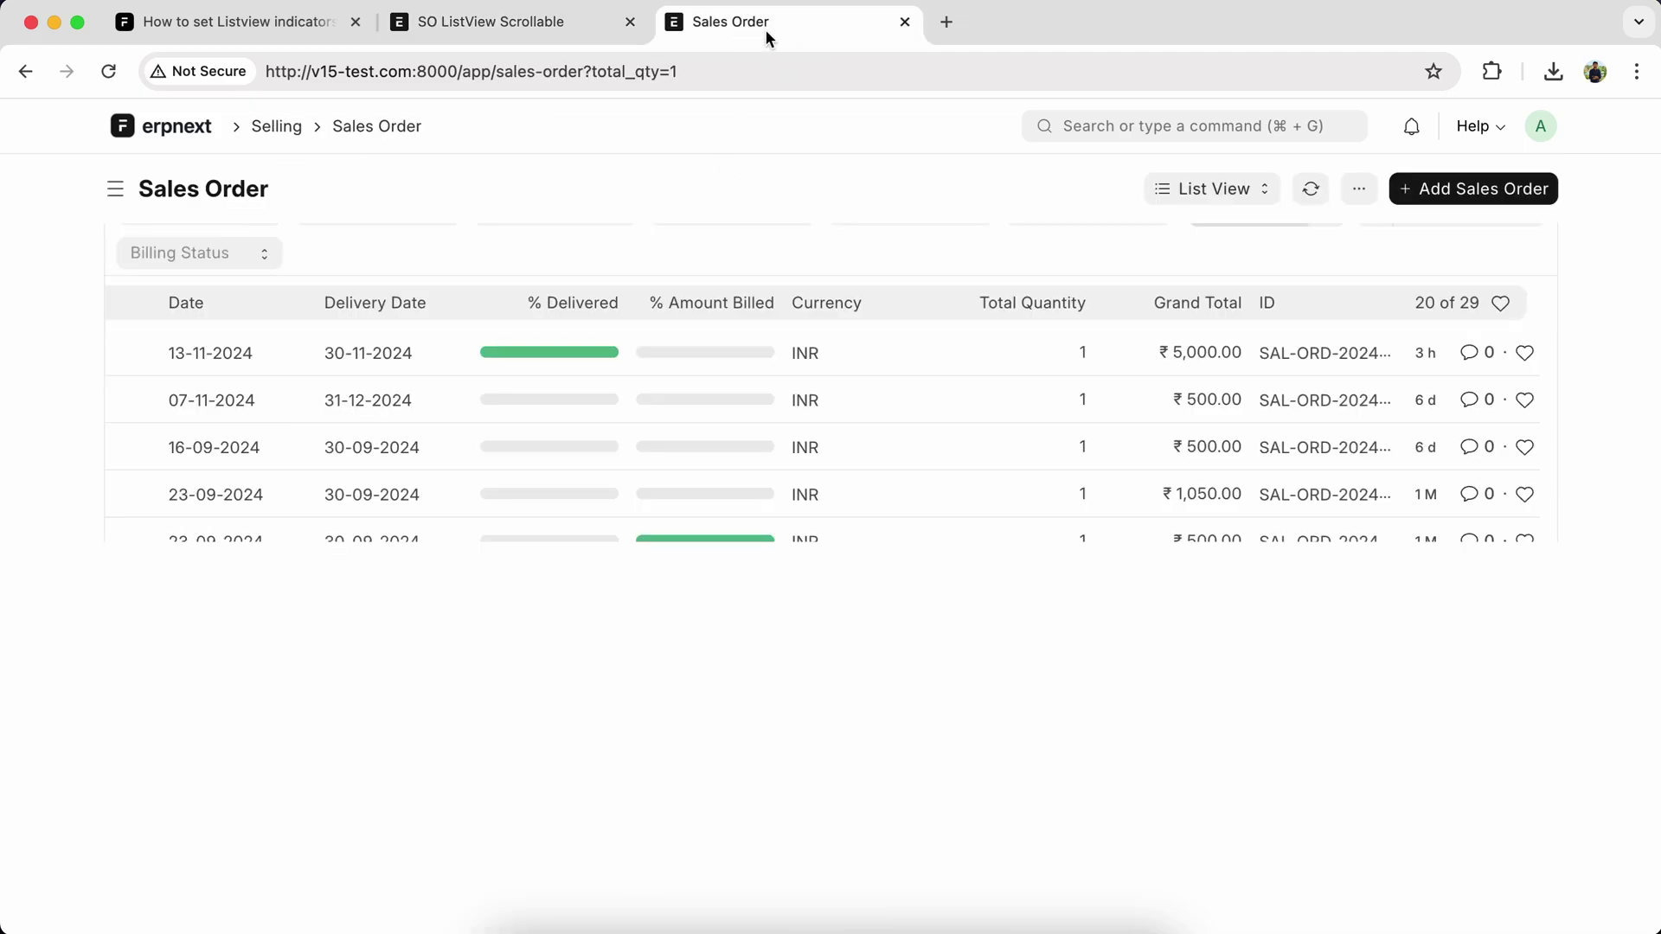
{"action": "key", "text": "super+alt+i"}
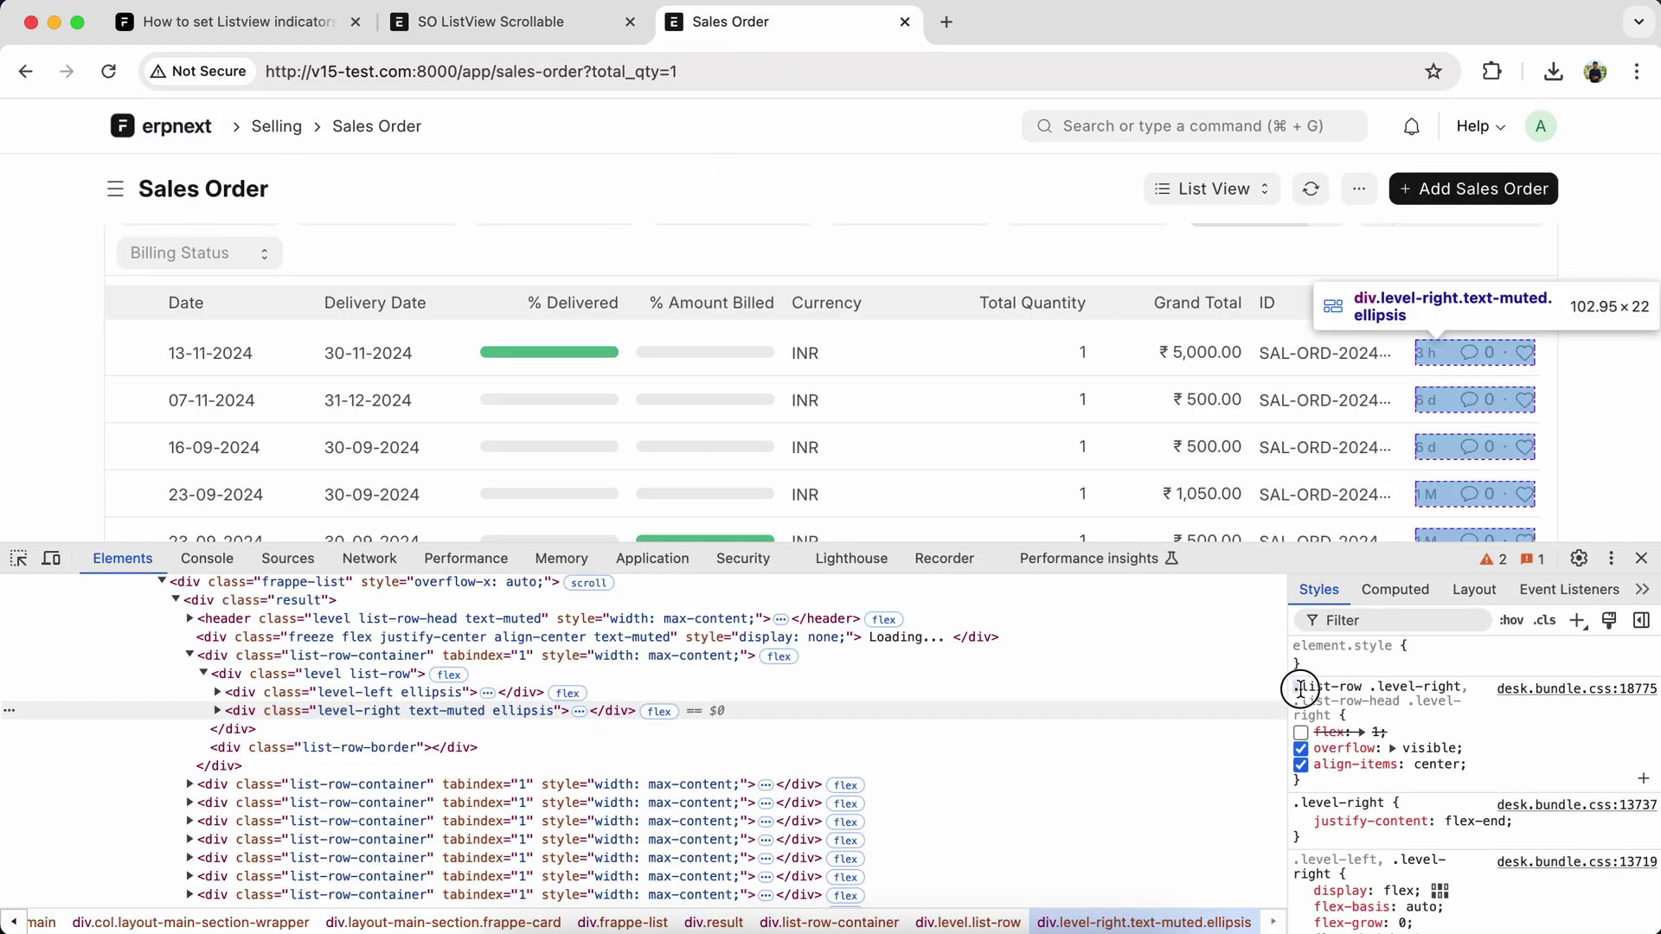
{"action": "left_click_drag", "start_coordinate": [1297, 688], "coordinate": [1460, 688]}
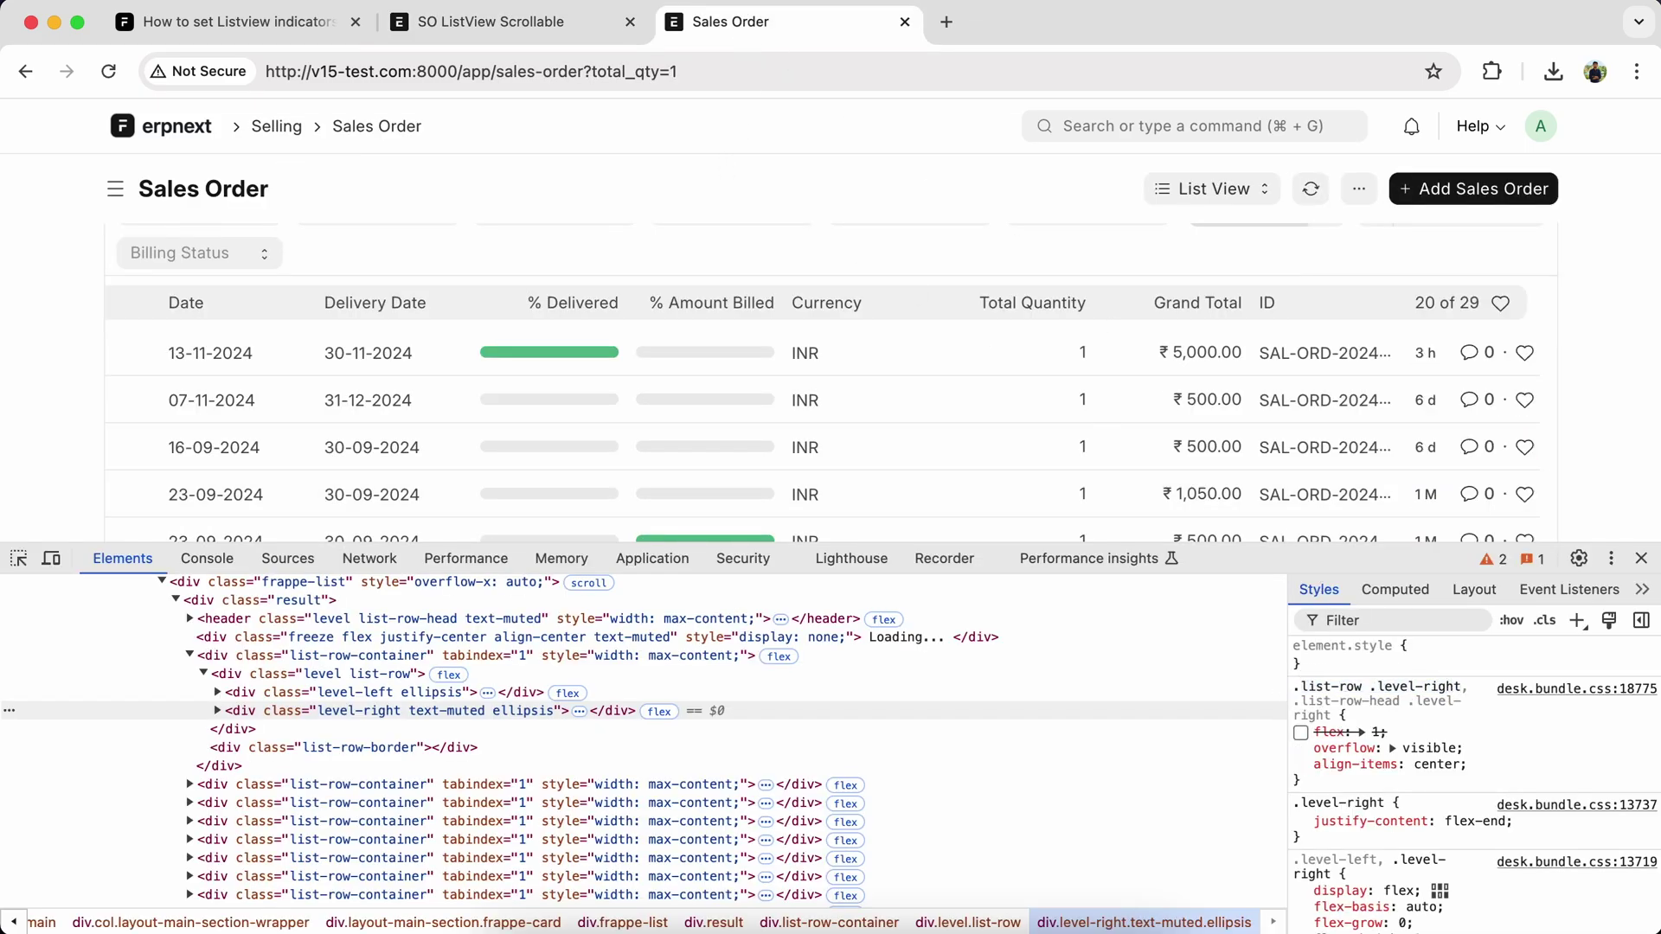
{"action": "left_click", "coordinate": [491, 21]}
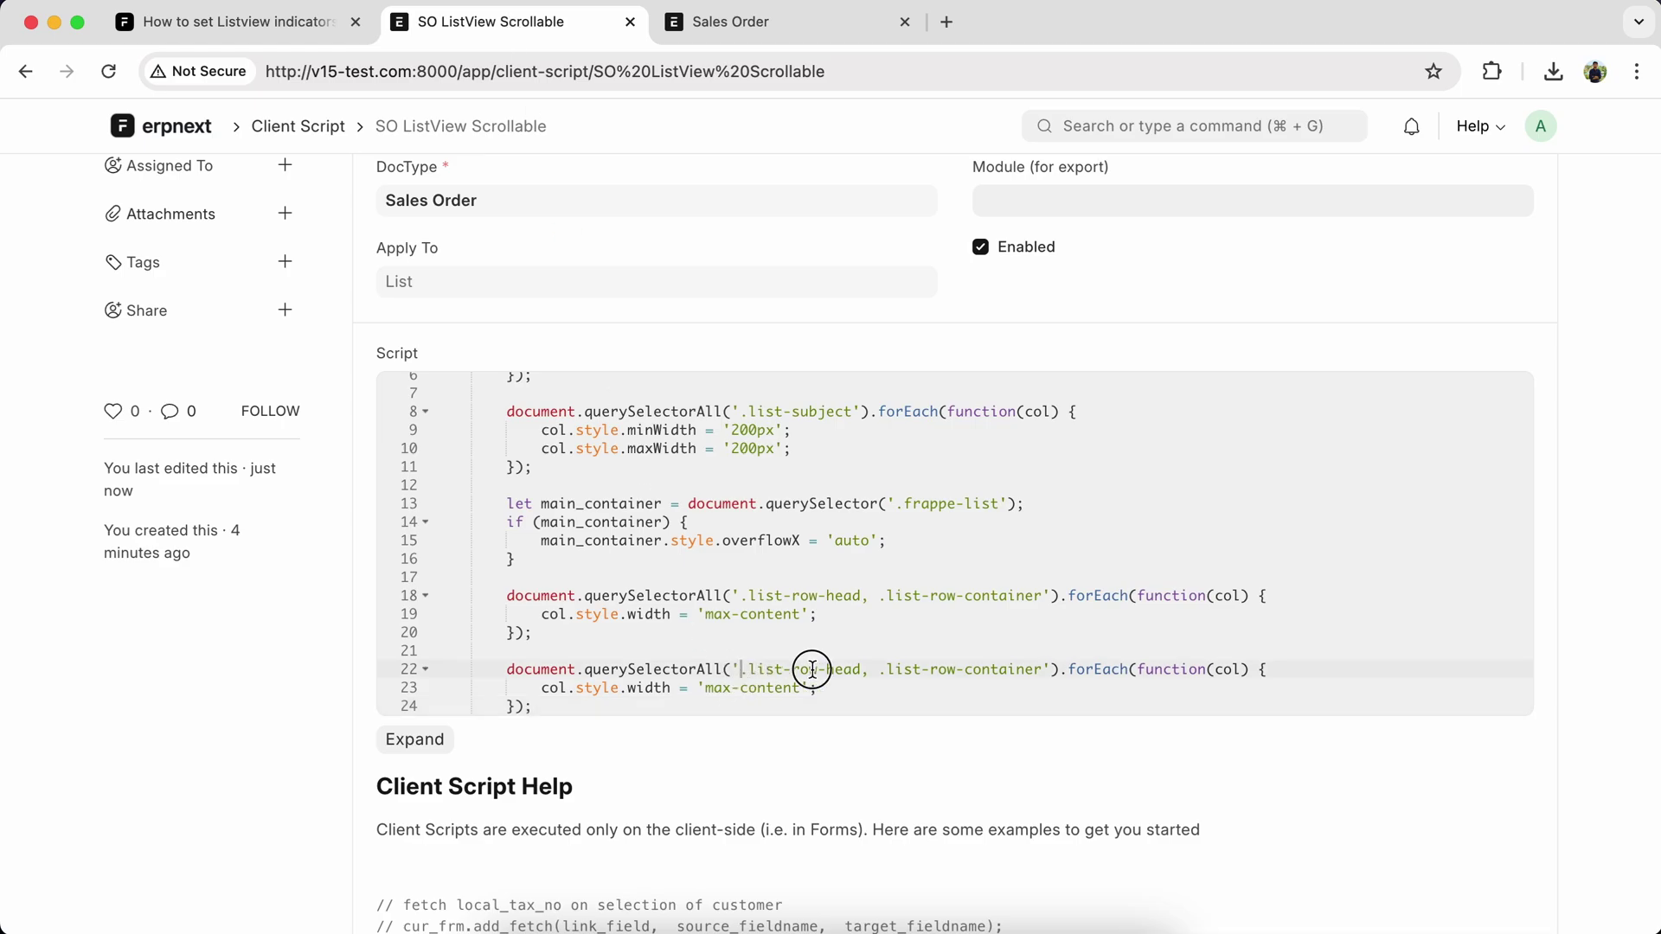
{"action": "left_click_drag", "start_coordinate": [744, 671], "coordinate": [1042, 671]}
{"action": "key", "text": "super+v"}
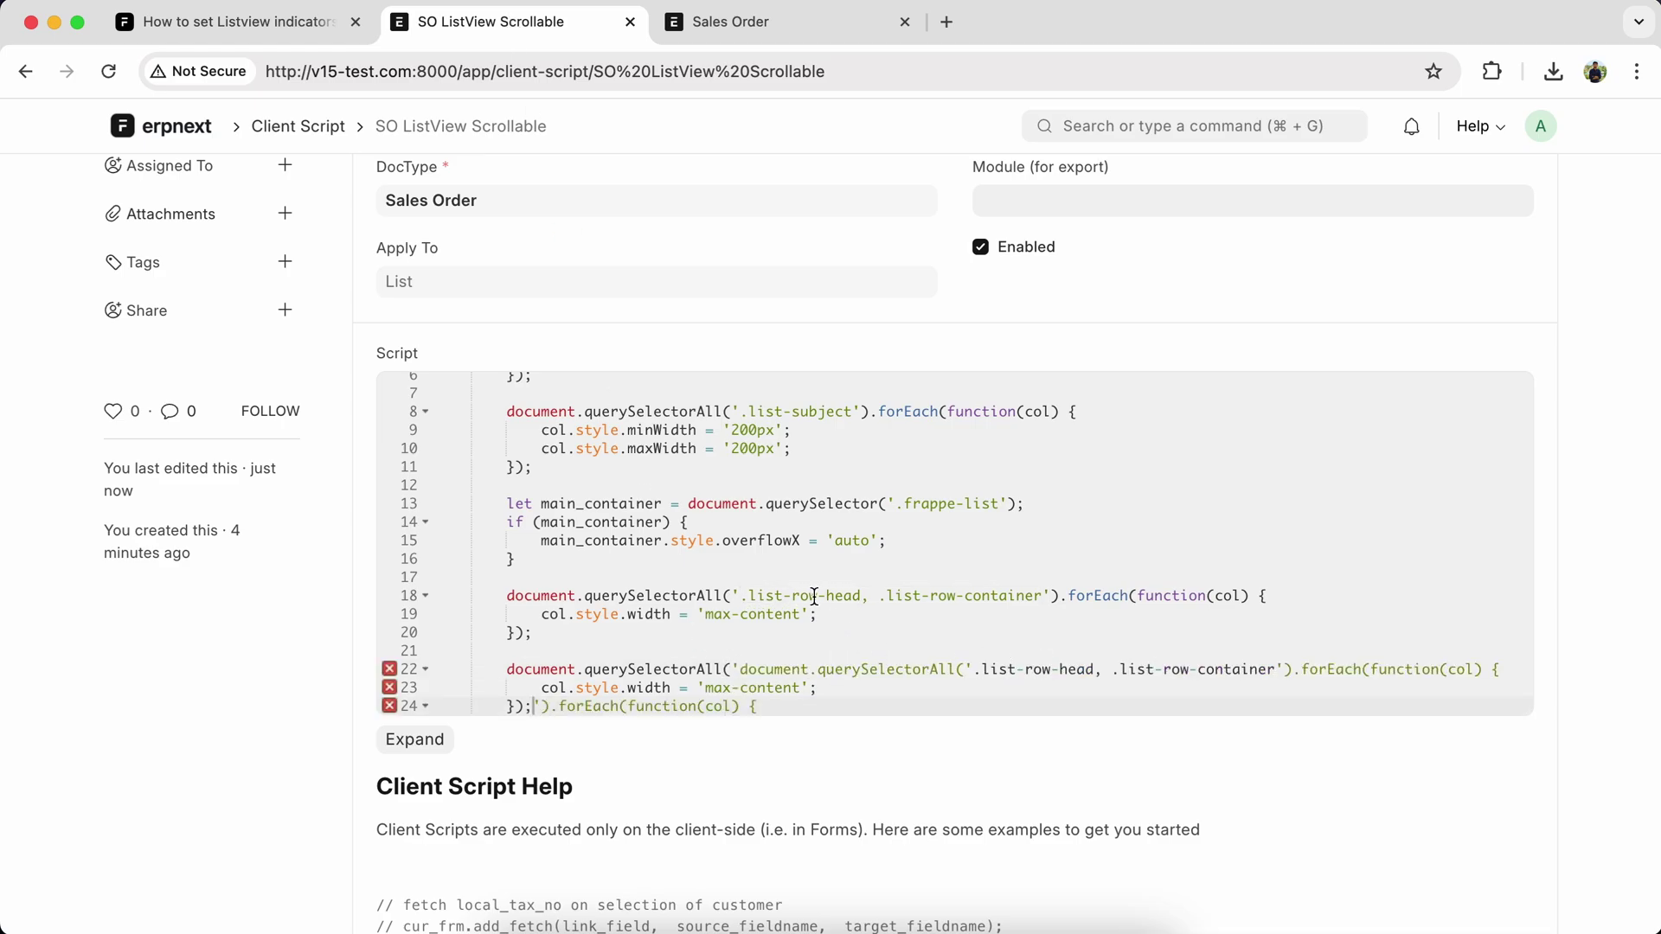
{"action": "key", "text": "super+z"}
{"action": "left_click", "coordinate": [726, 21]}
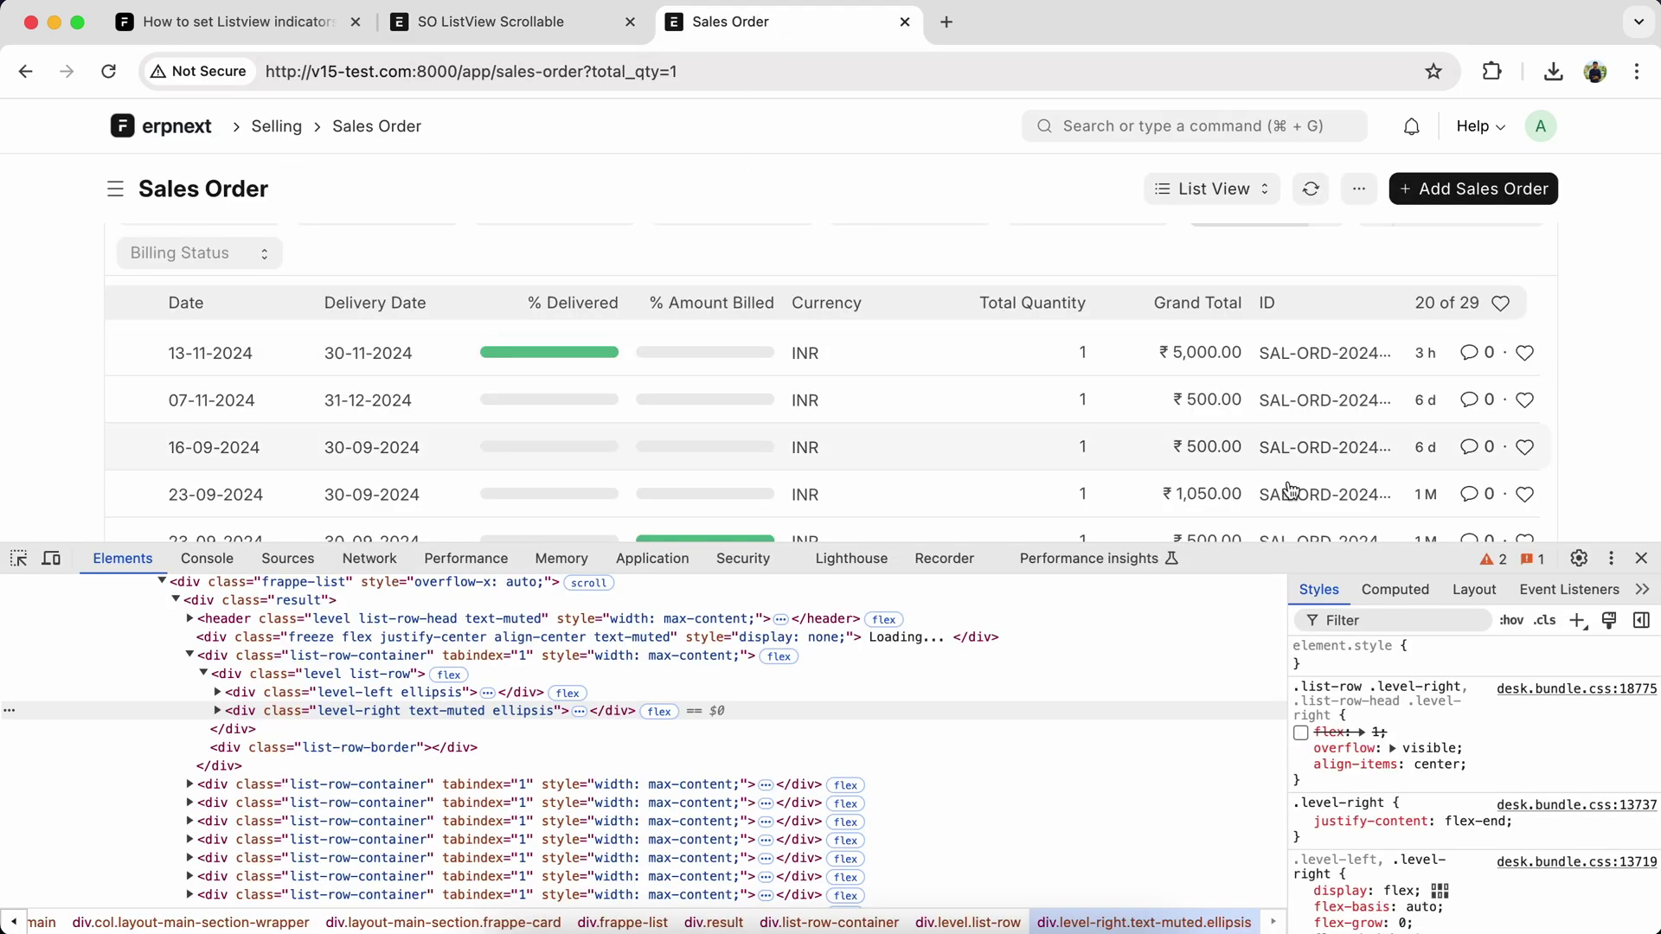
{"action": "left_click_drag", "start_coordinate": [1294, 685], "coordinate": [1456, 683]}
{"action": "key", "text": "super+c"}
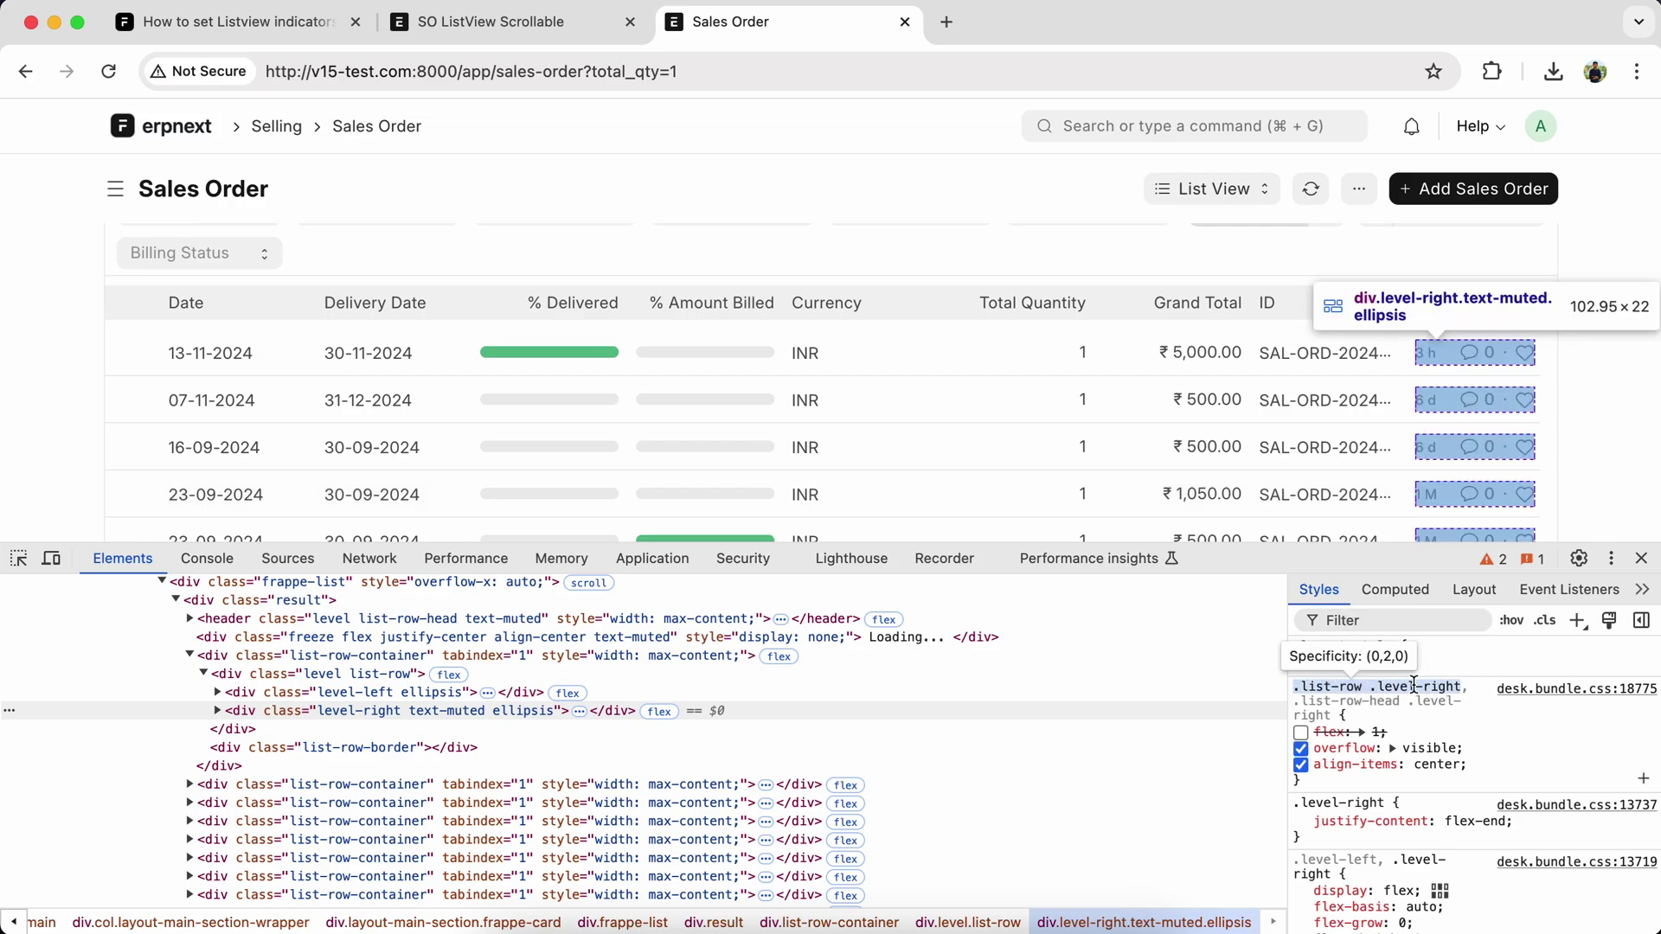
{"action": "left_click", "coordinate": [587, 20]}
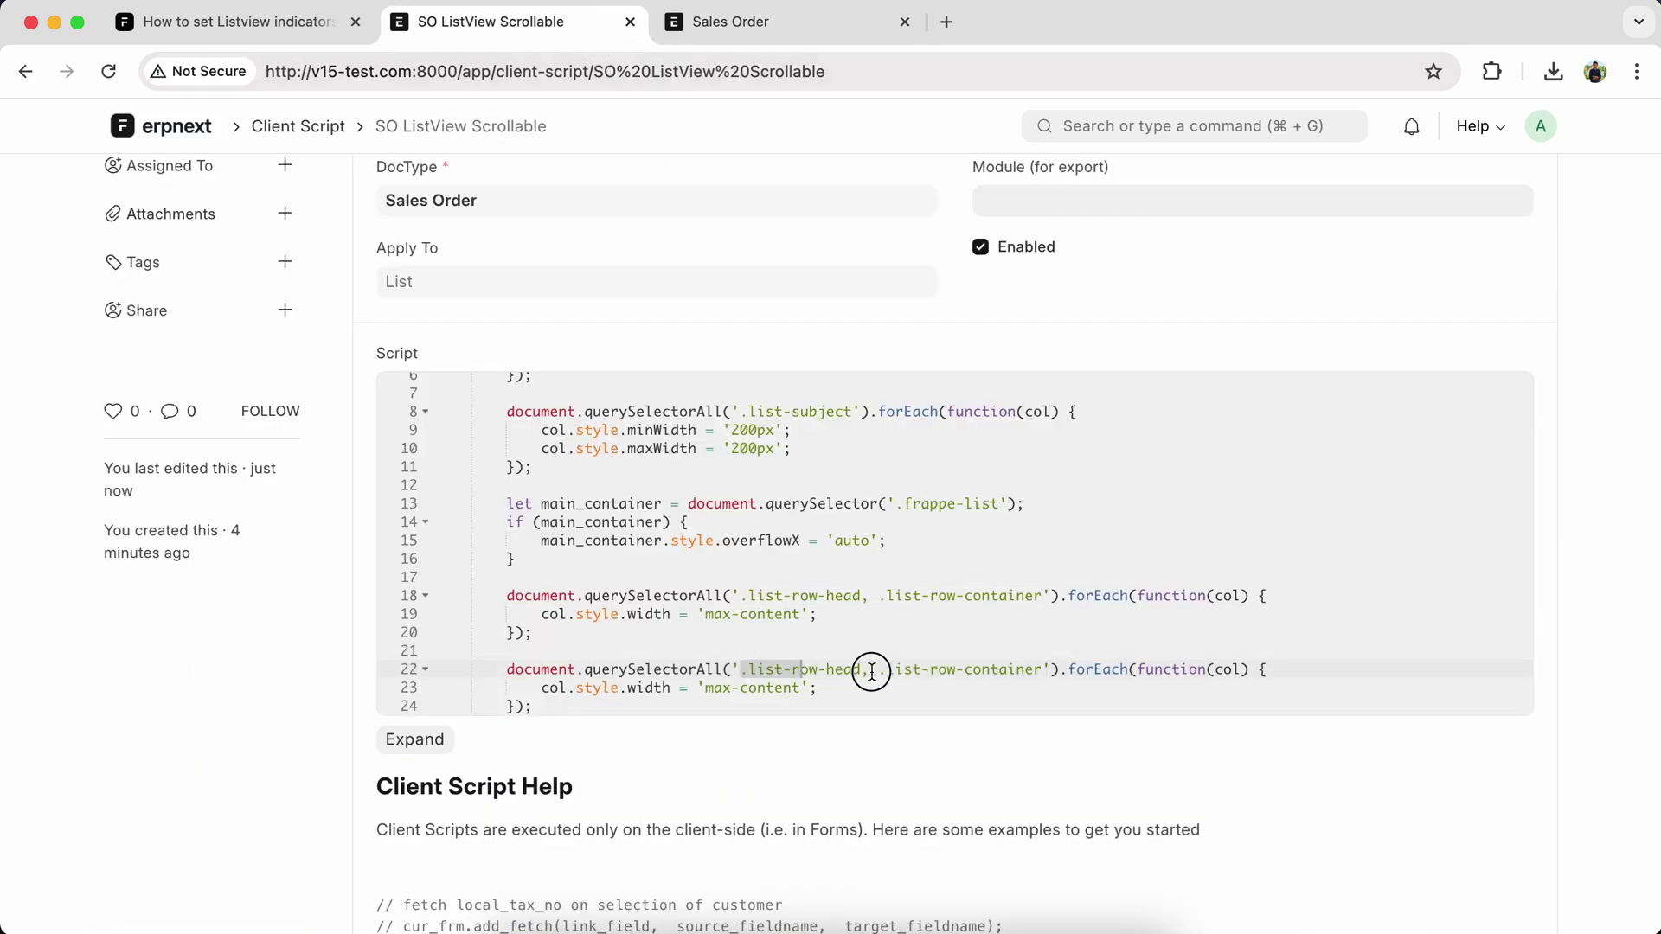
{"action": "left_click_drag", "start_coordinate": [741, 670], "coordinate": [1039, 669]}
{"action": "key", "text": "super+v"}
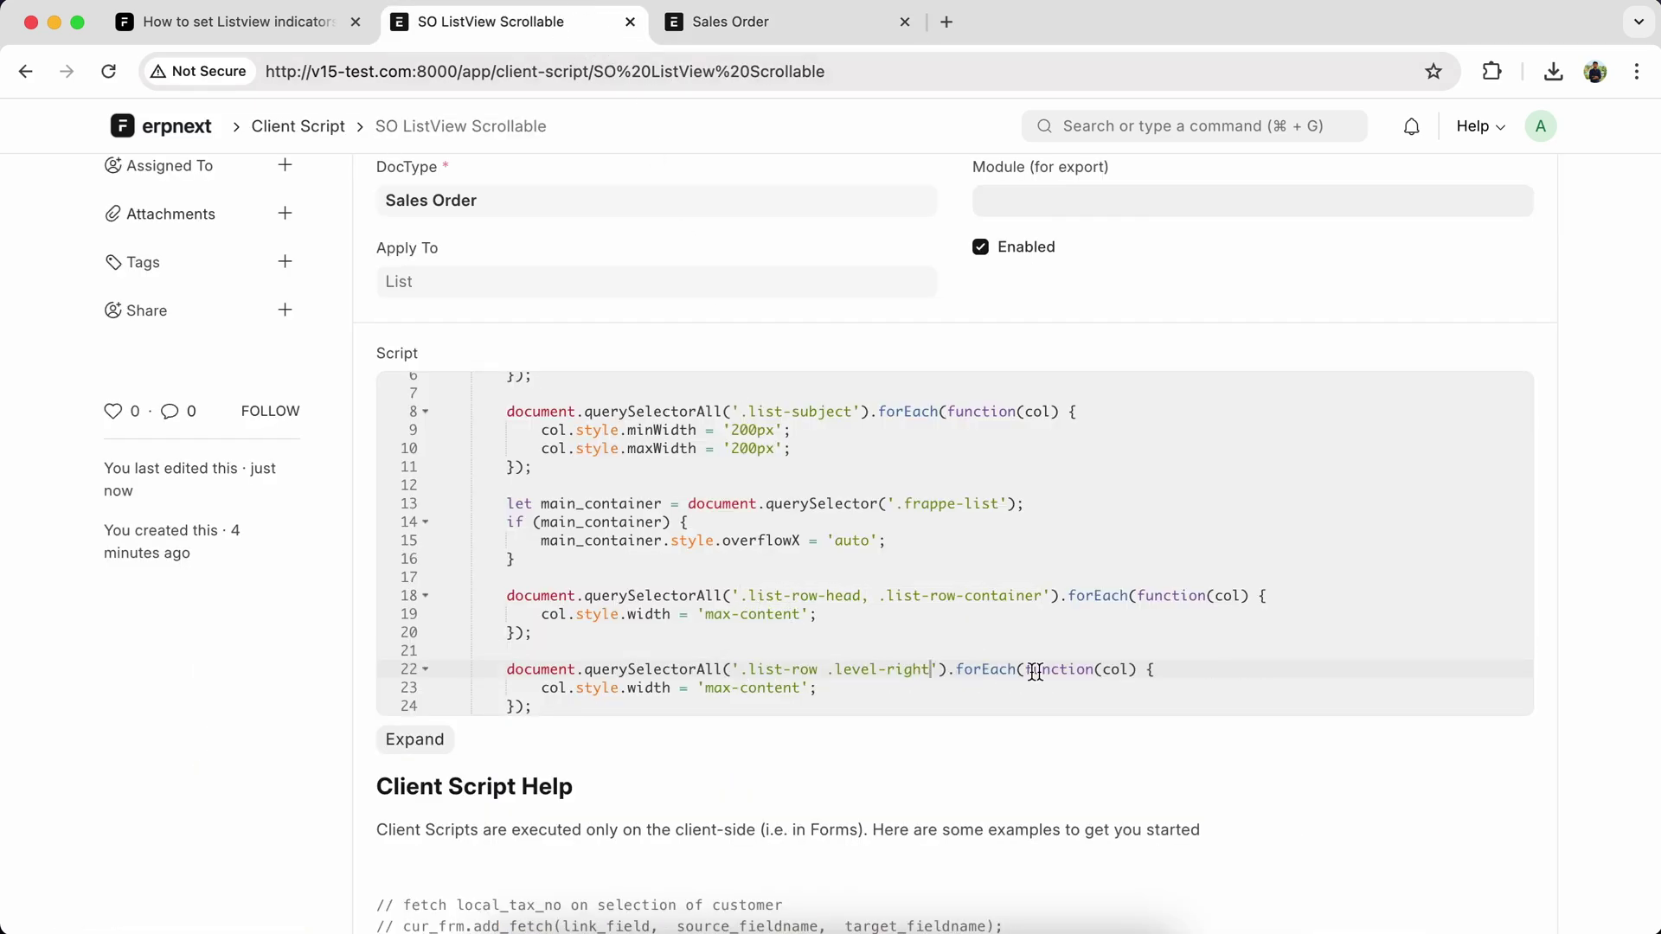
{"action": "scroll", "coordinate": [866, 560], "scroll_direction": "down", "scroll_amount": 2}
Change the copied block's width property to flex with value '0' and save the script.
{"action": "double_click", "coordinate": [646, 633]}
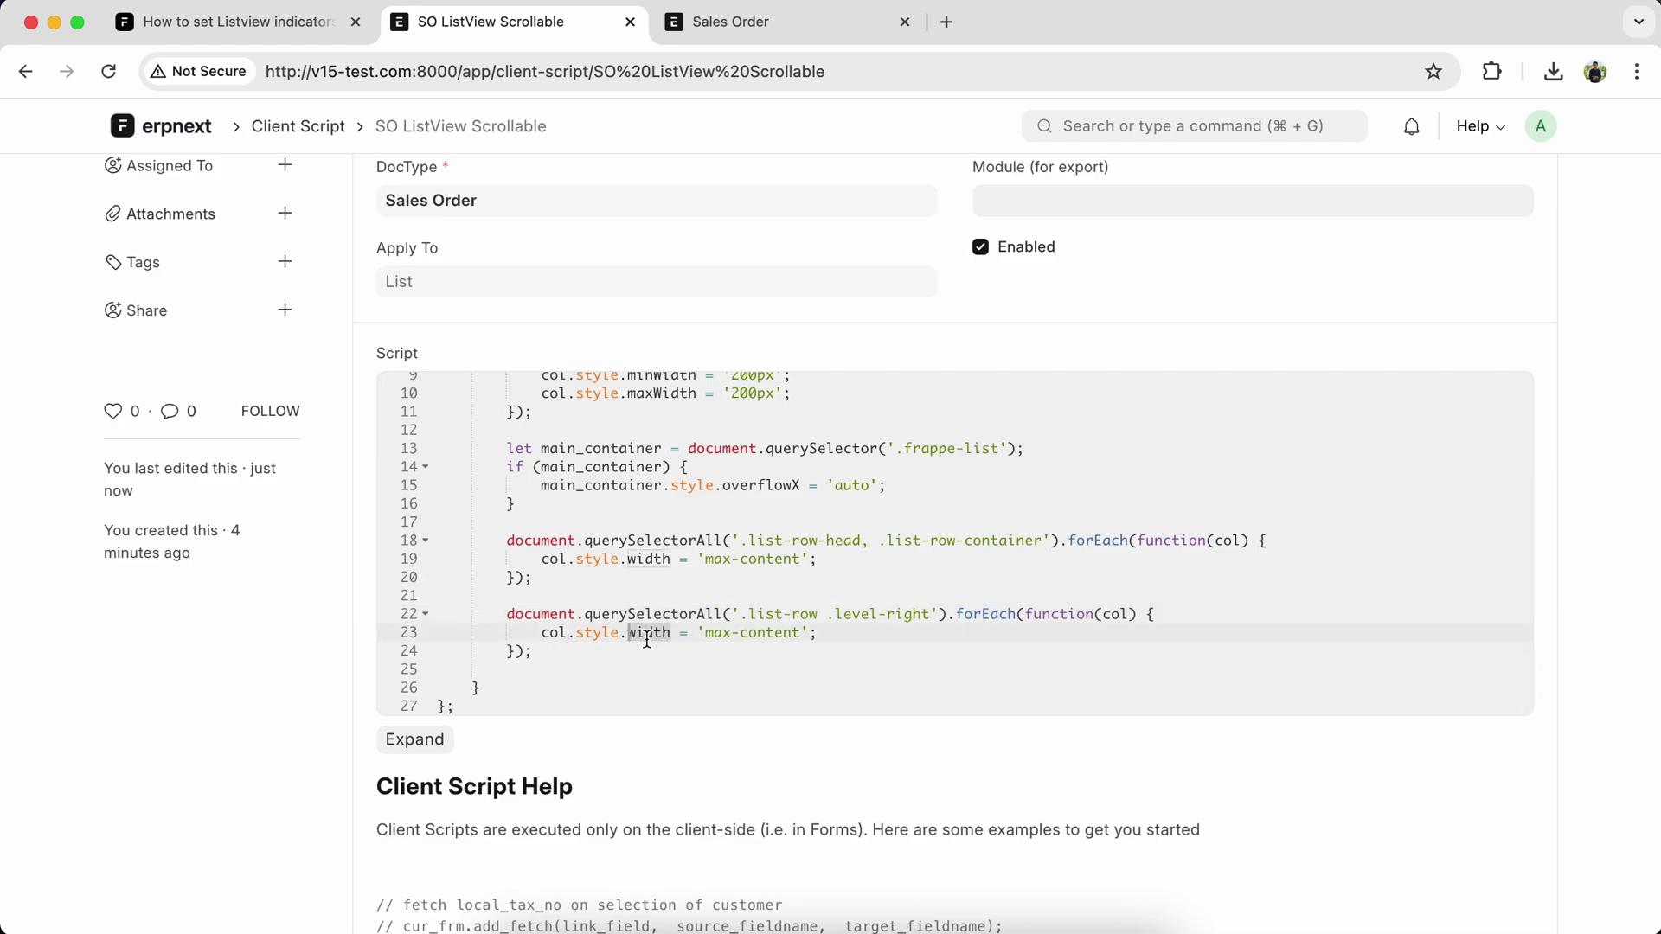
{"action": "type", "text": "fl"}
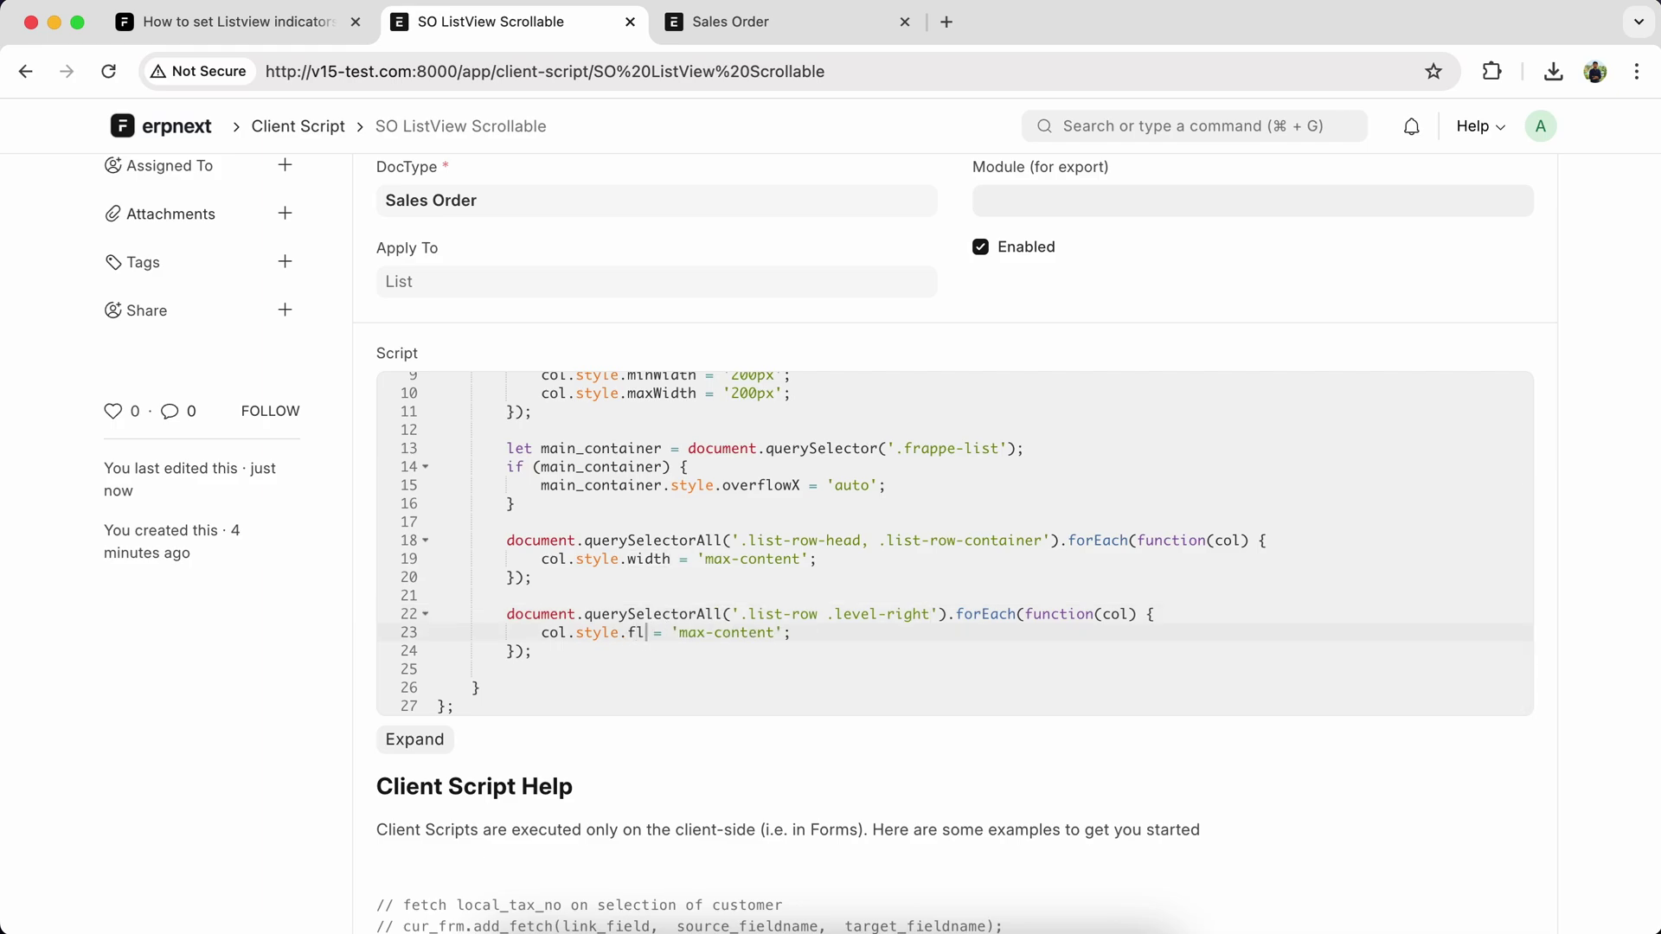
{"action": "type", "text": "e"}
{"action": "type", "text": "x"}
{"action": "left_click_drag", "start_coordinate": [695, 631], "coordinate": [770, 631]}
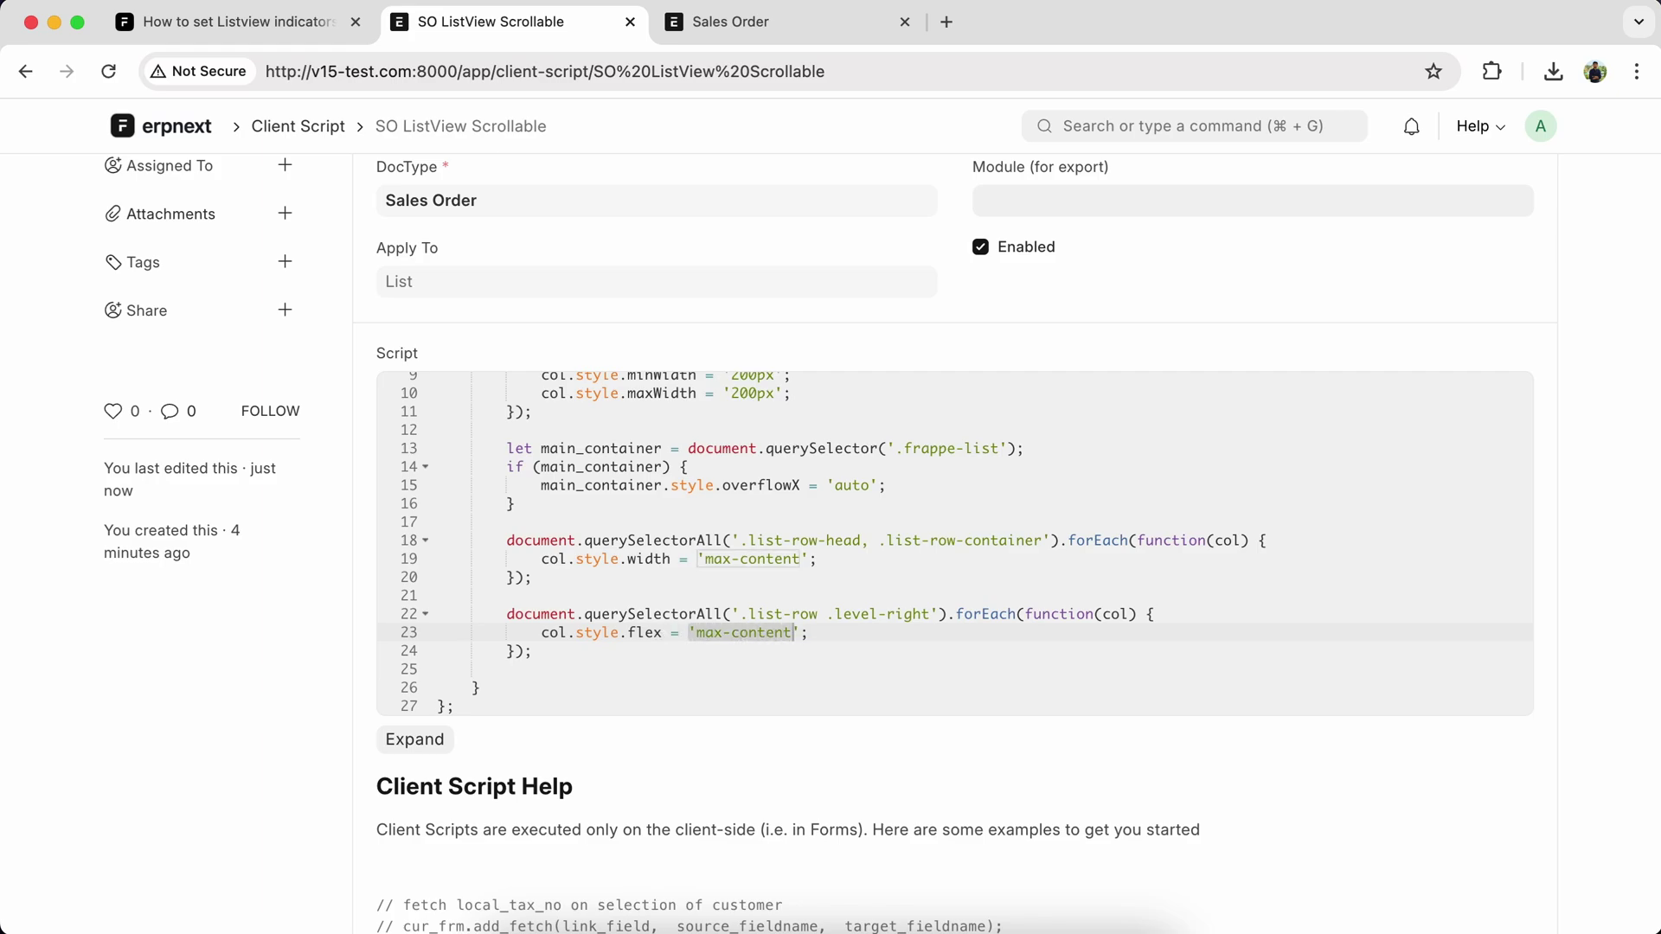
{"action": "key", "text": "BackSpace"}
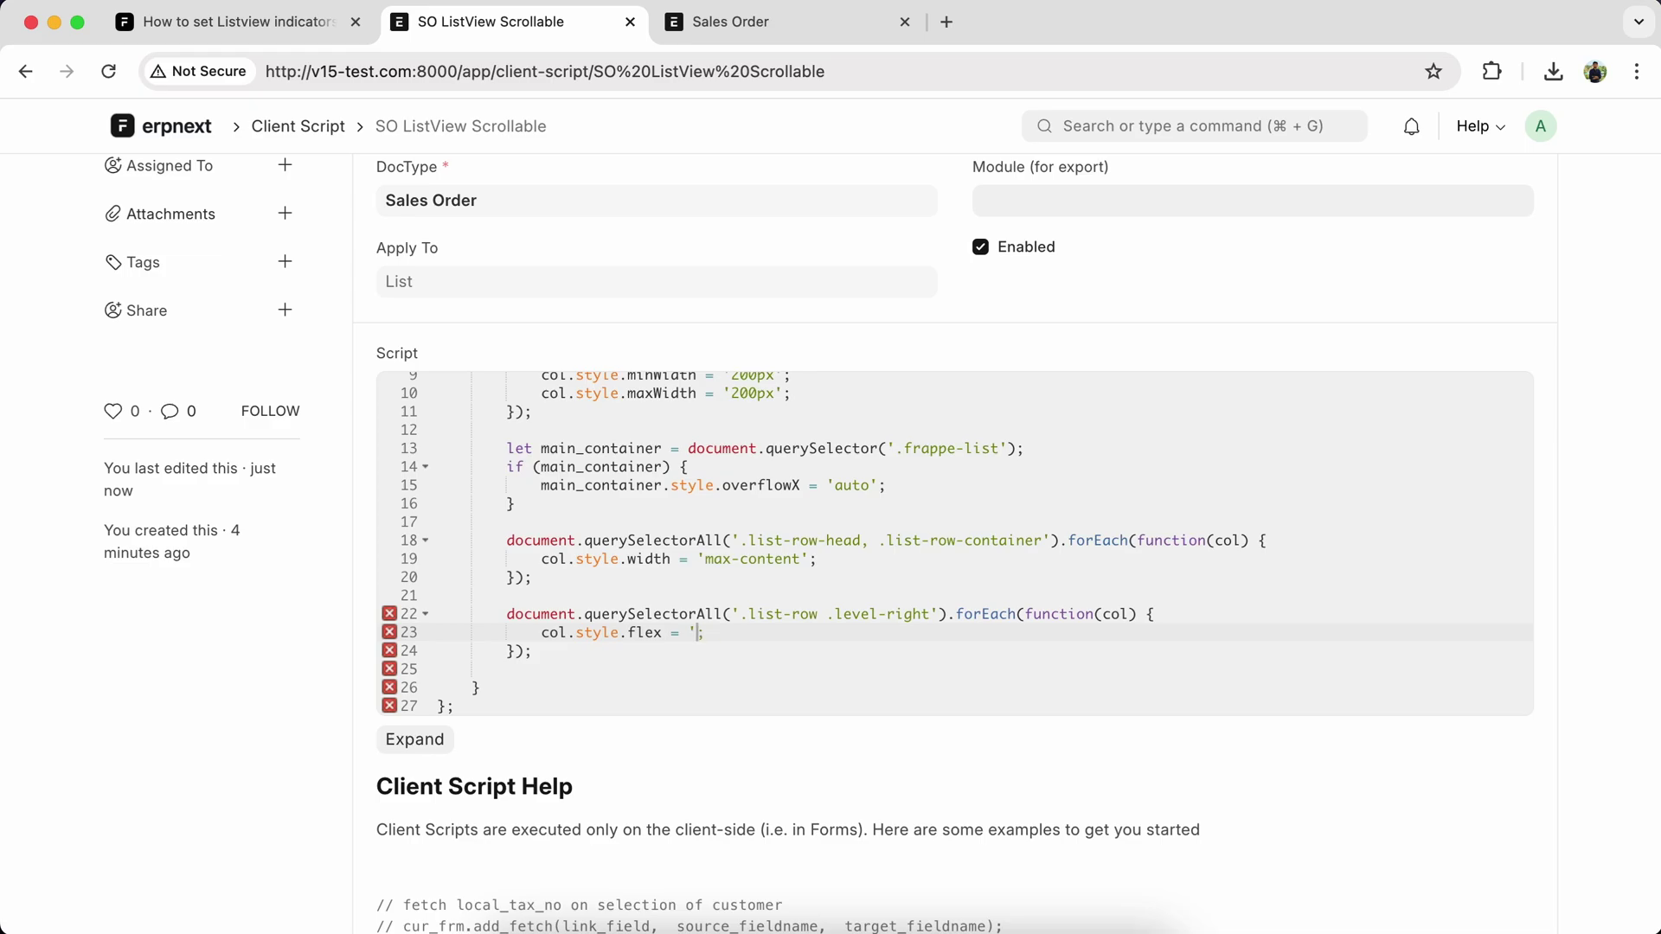
{"action": "key", "text": "Left"}
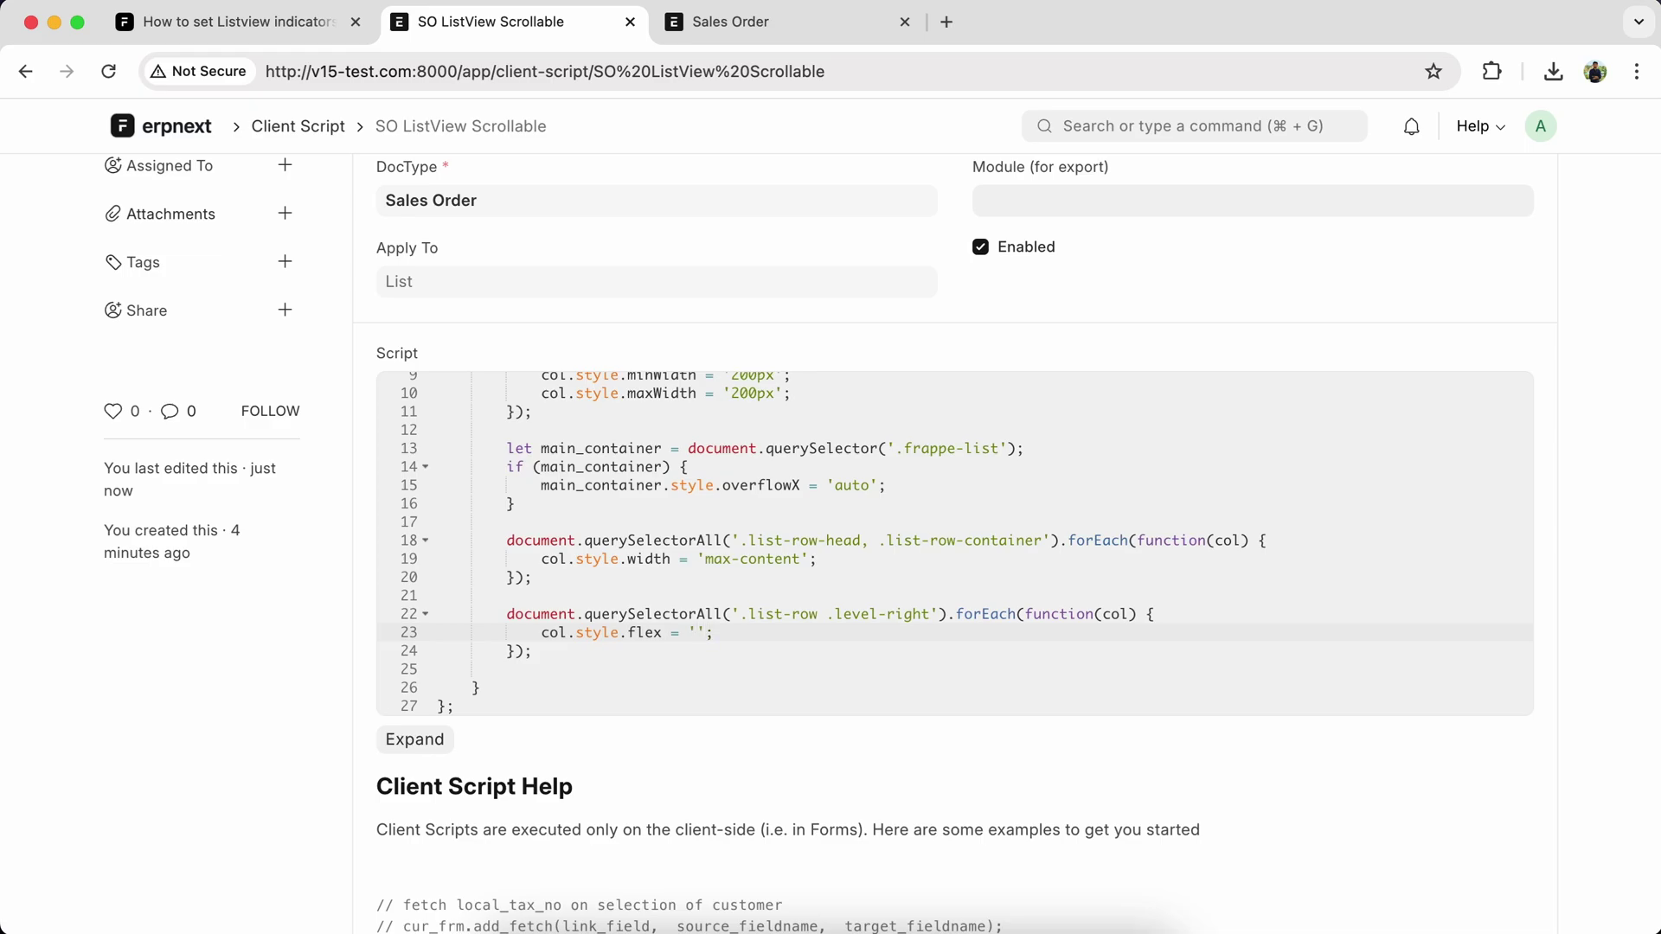
{"action": "key", "text": "super+s"}
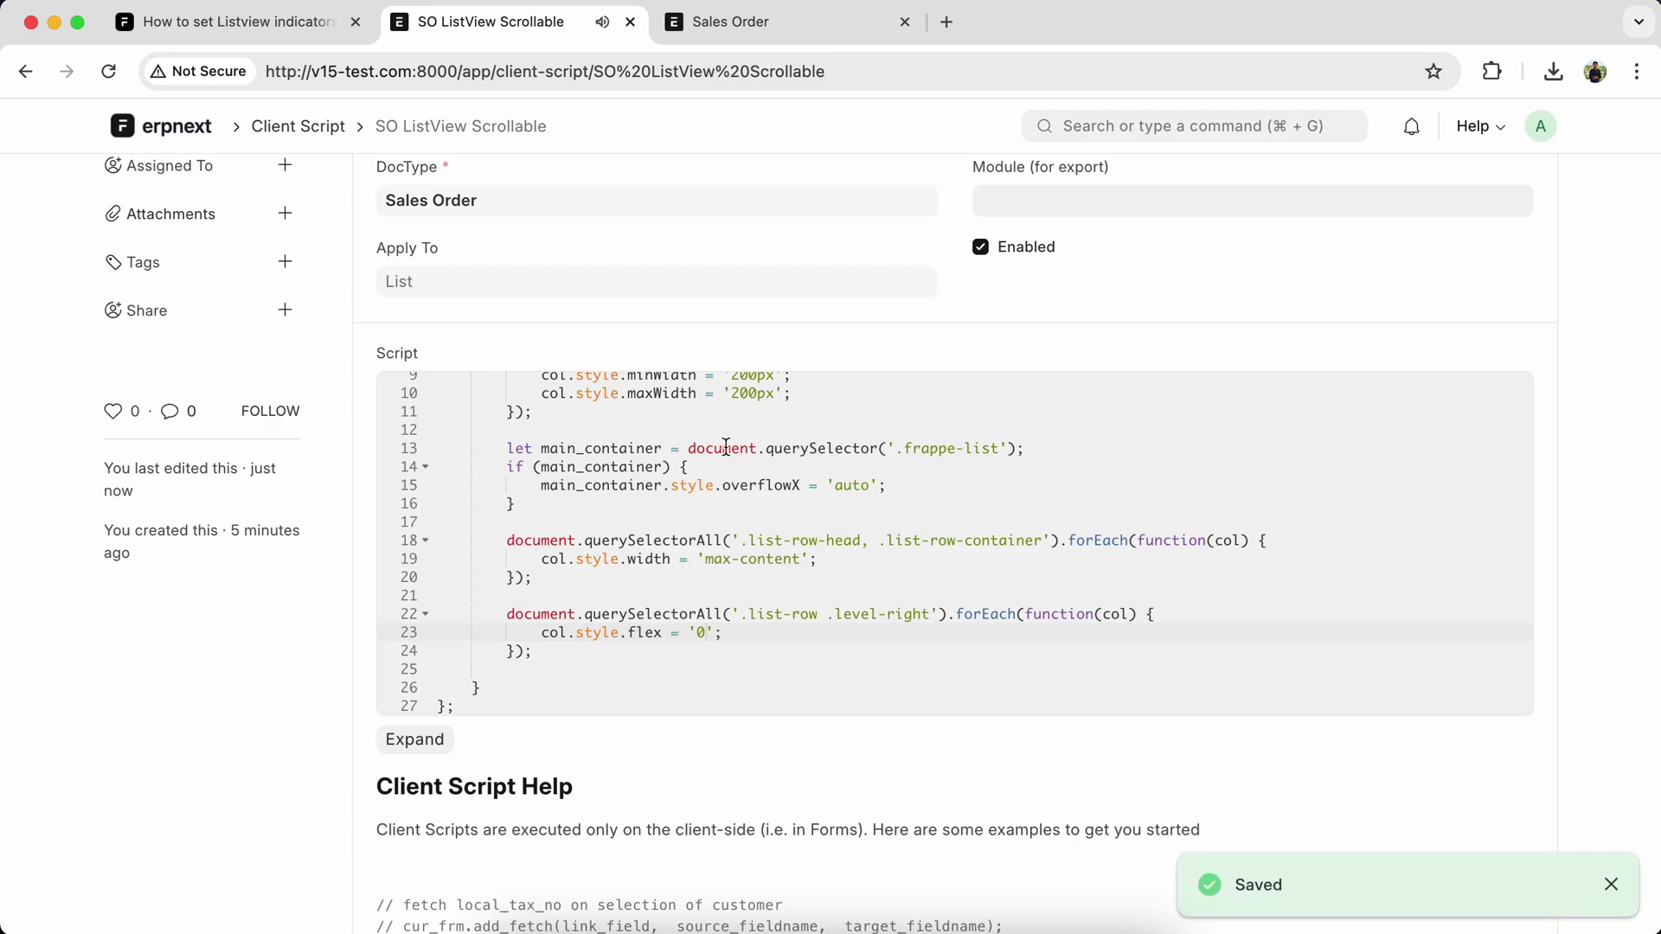
{"action": "scroll", "coordinate": [705, 520], "scroll_direction": "up", "scroll_amount": 2}
Close DevTools on the Sales Order tab and reload it from the avatar menu with cache cleared.
{"action": "left_click", "coordinate": [844, 22]}
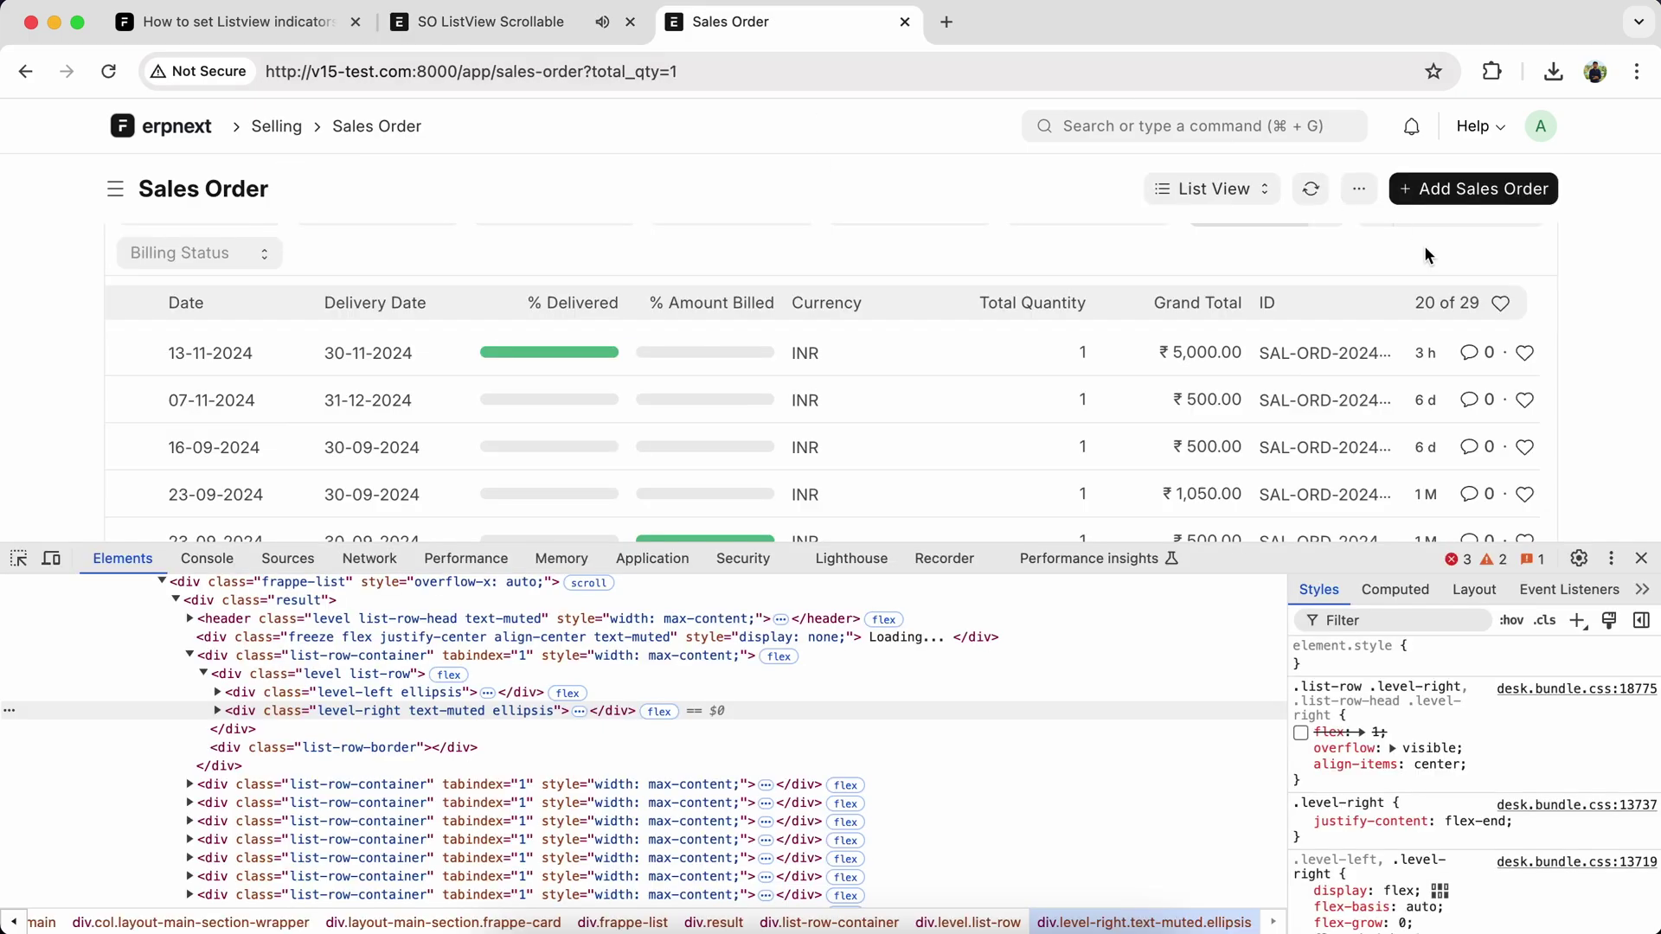
{"action": "left_click", "coordinate": [1640, 559]}
{"action": "left_click", "coordinate": [1538, 127]}
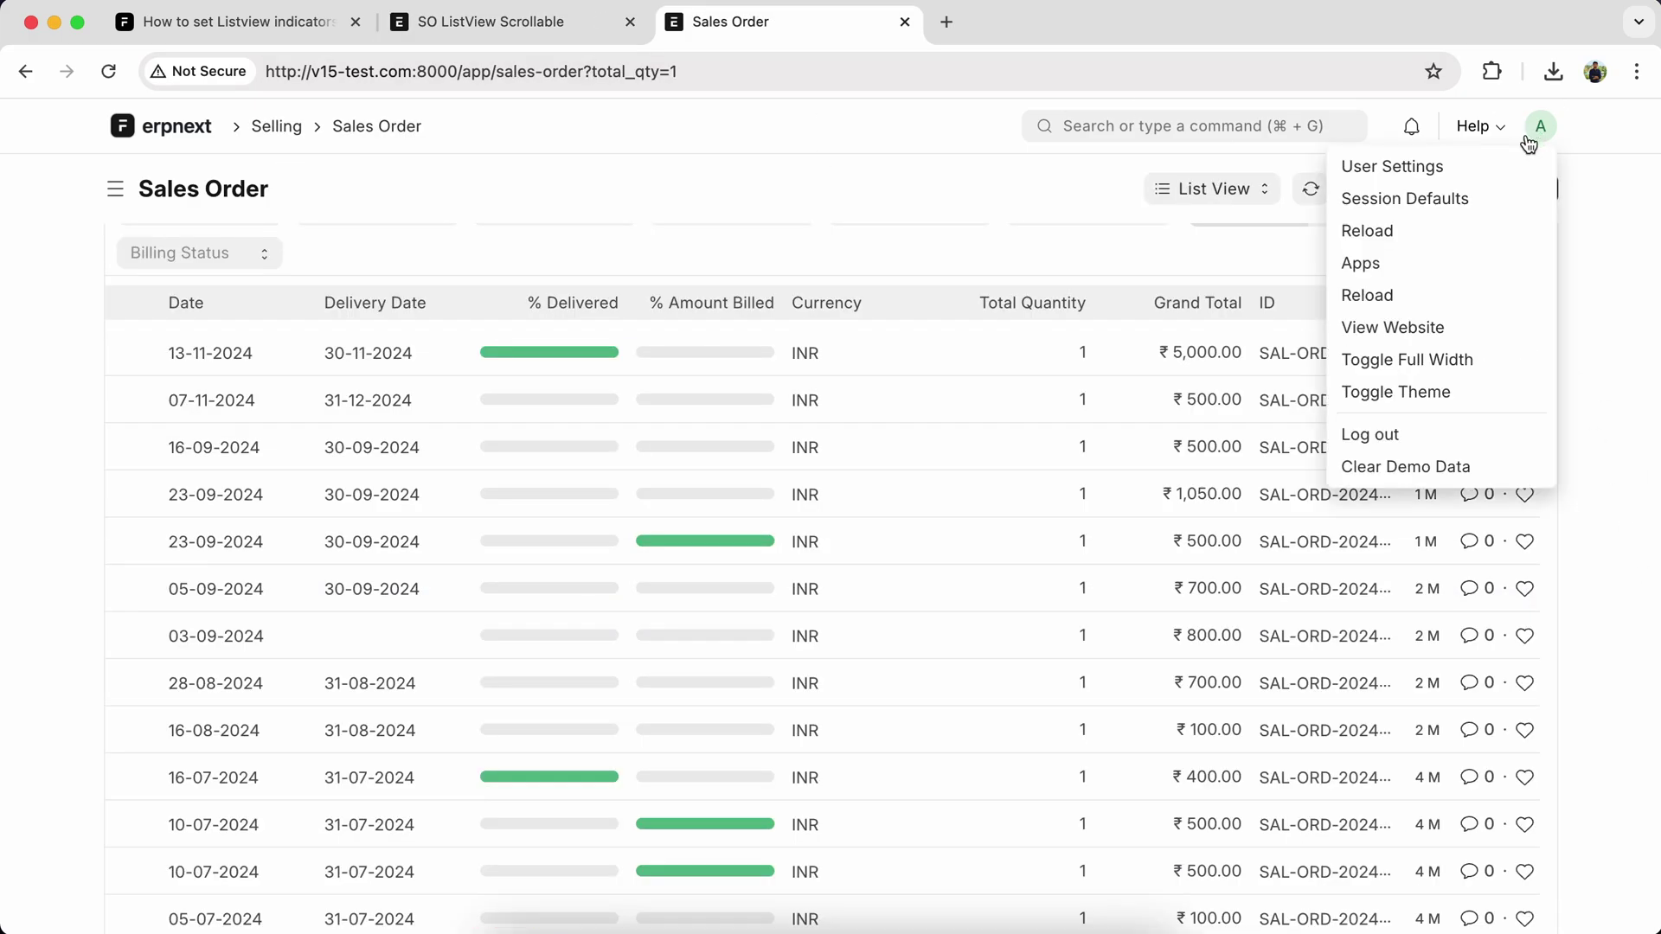
{"action": "left_click", "coordinate": [1368, 234]}
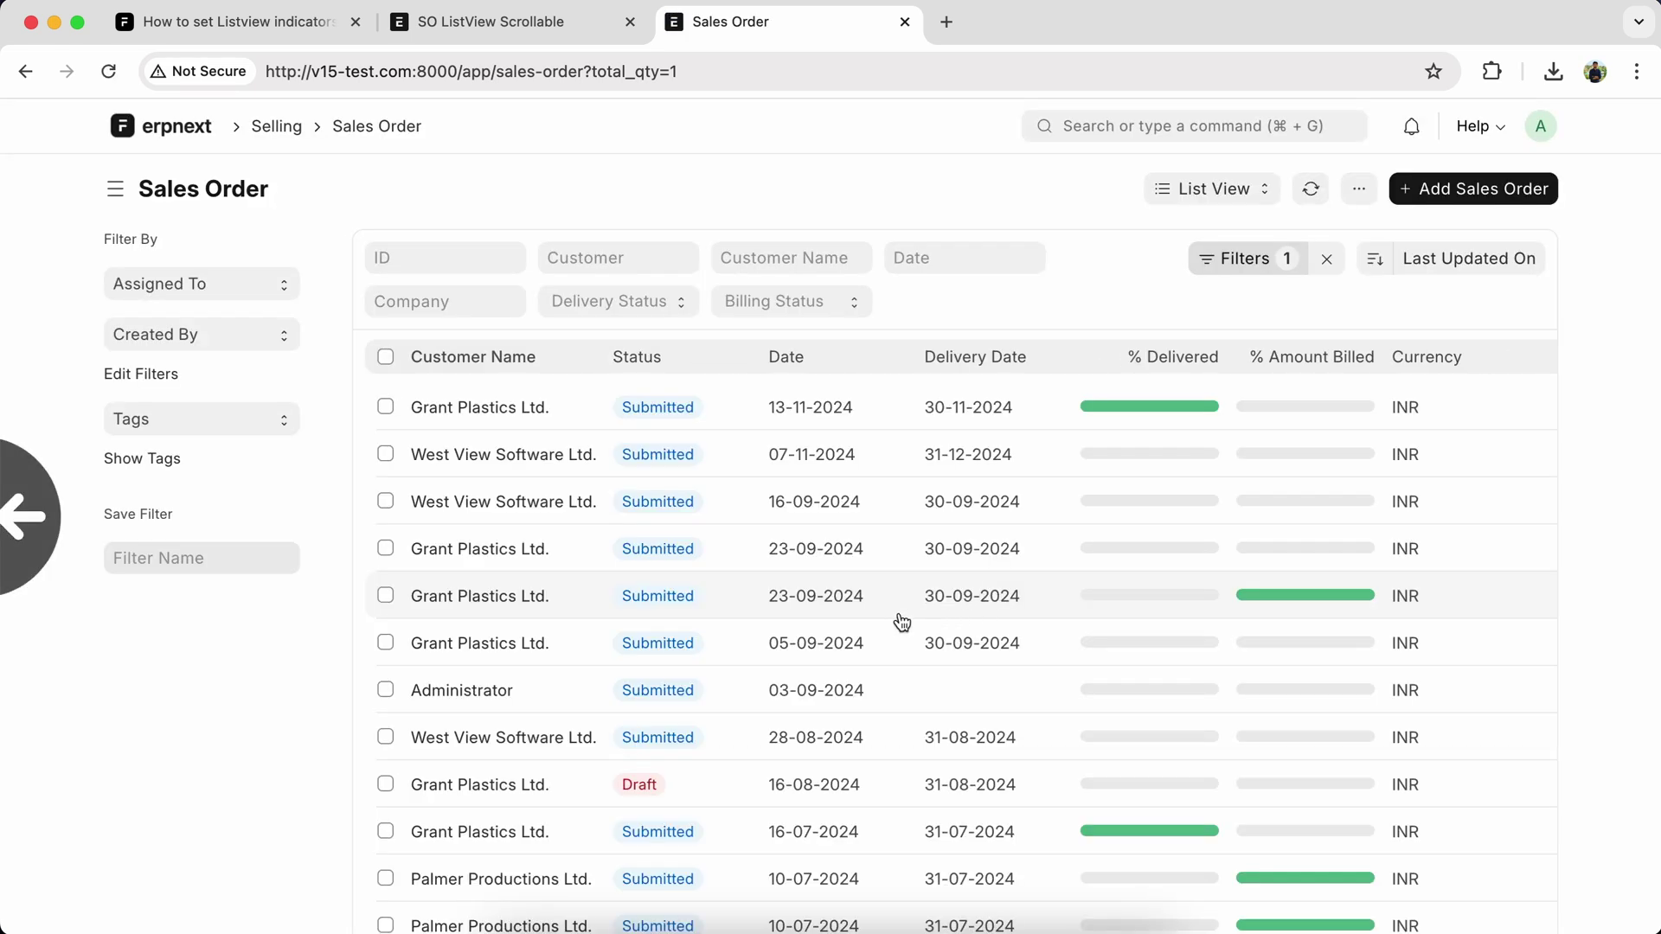
{"action": "scroll", "coordinate": [903, 635], "scroll_direction": "down", "scroll_amount": 5}
{"action": "scroll", "coordinate": [903, 636], "scroll_direction": "down", "scroll_amount": 5}
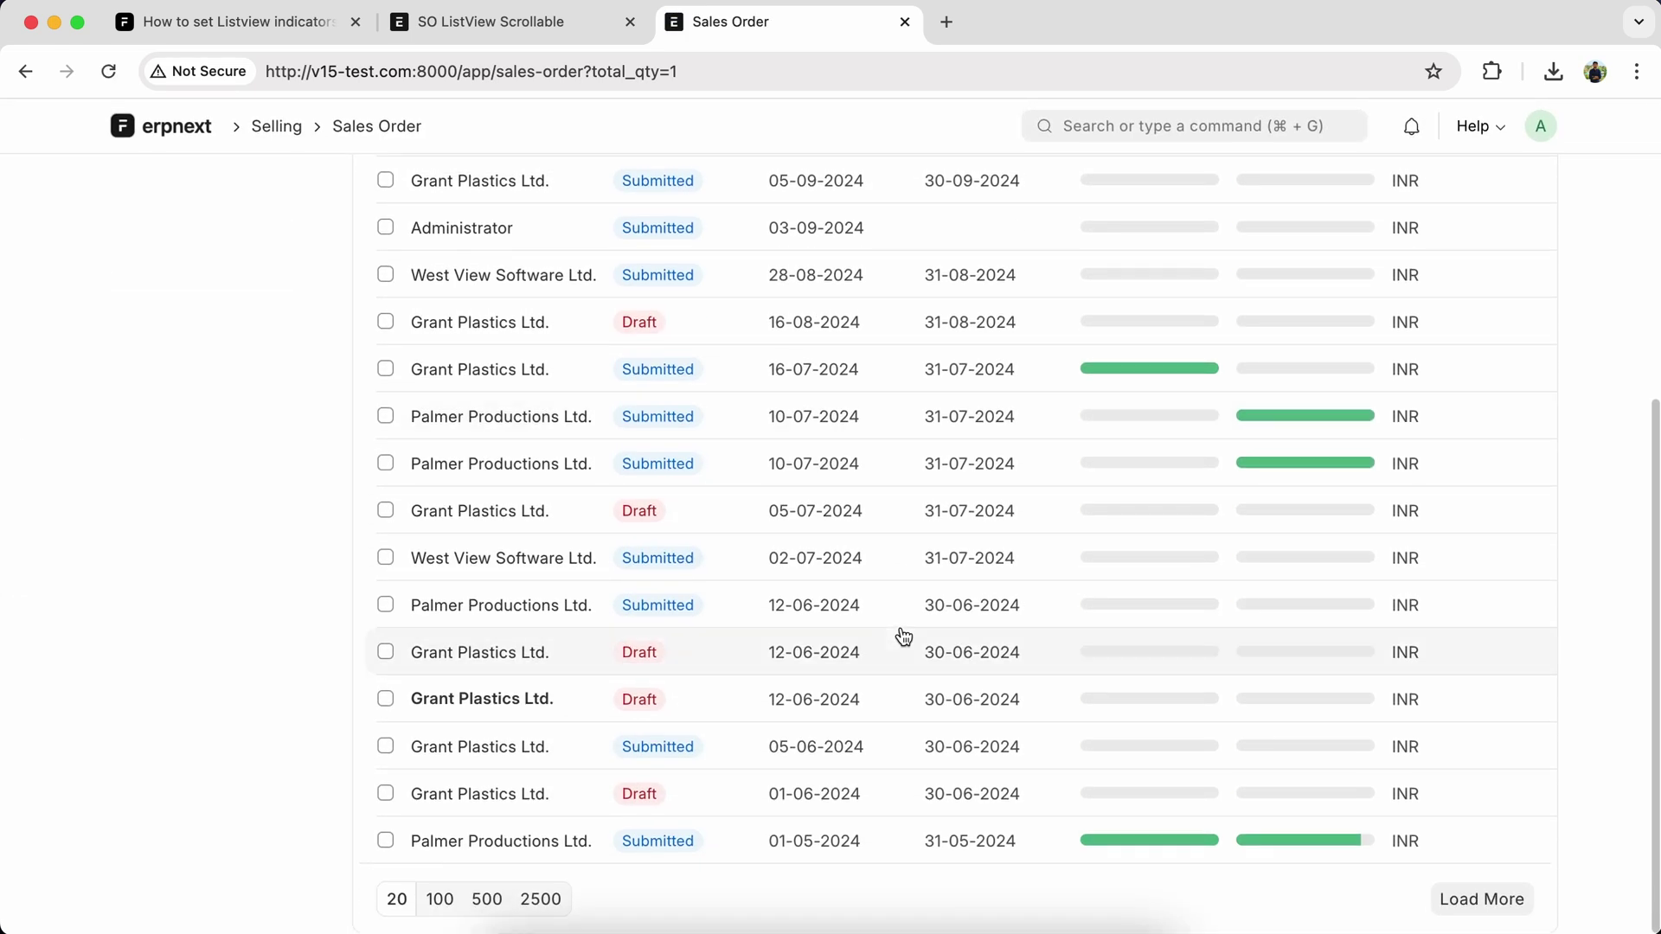
{"action": "scroll", "coordinate": [904, 636], "scroll_direction": "up", "scroll_amount": 3}
{"action": "scroll", "coordinate": [904, 636], "scroll_direction": "up", "scroll_amount": 5}
{"action": "scroll", "coordinate": [963, 631], "scroll_direction": "right", "scroll_amount": 5}
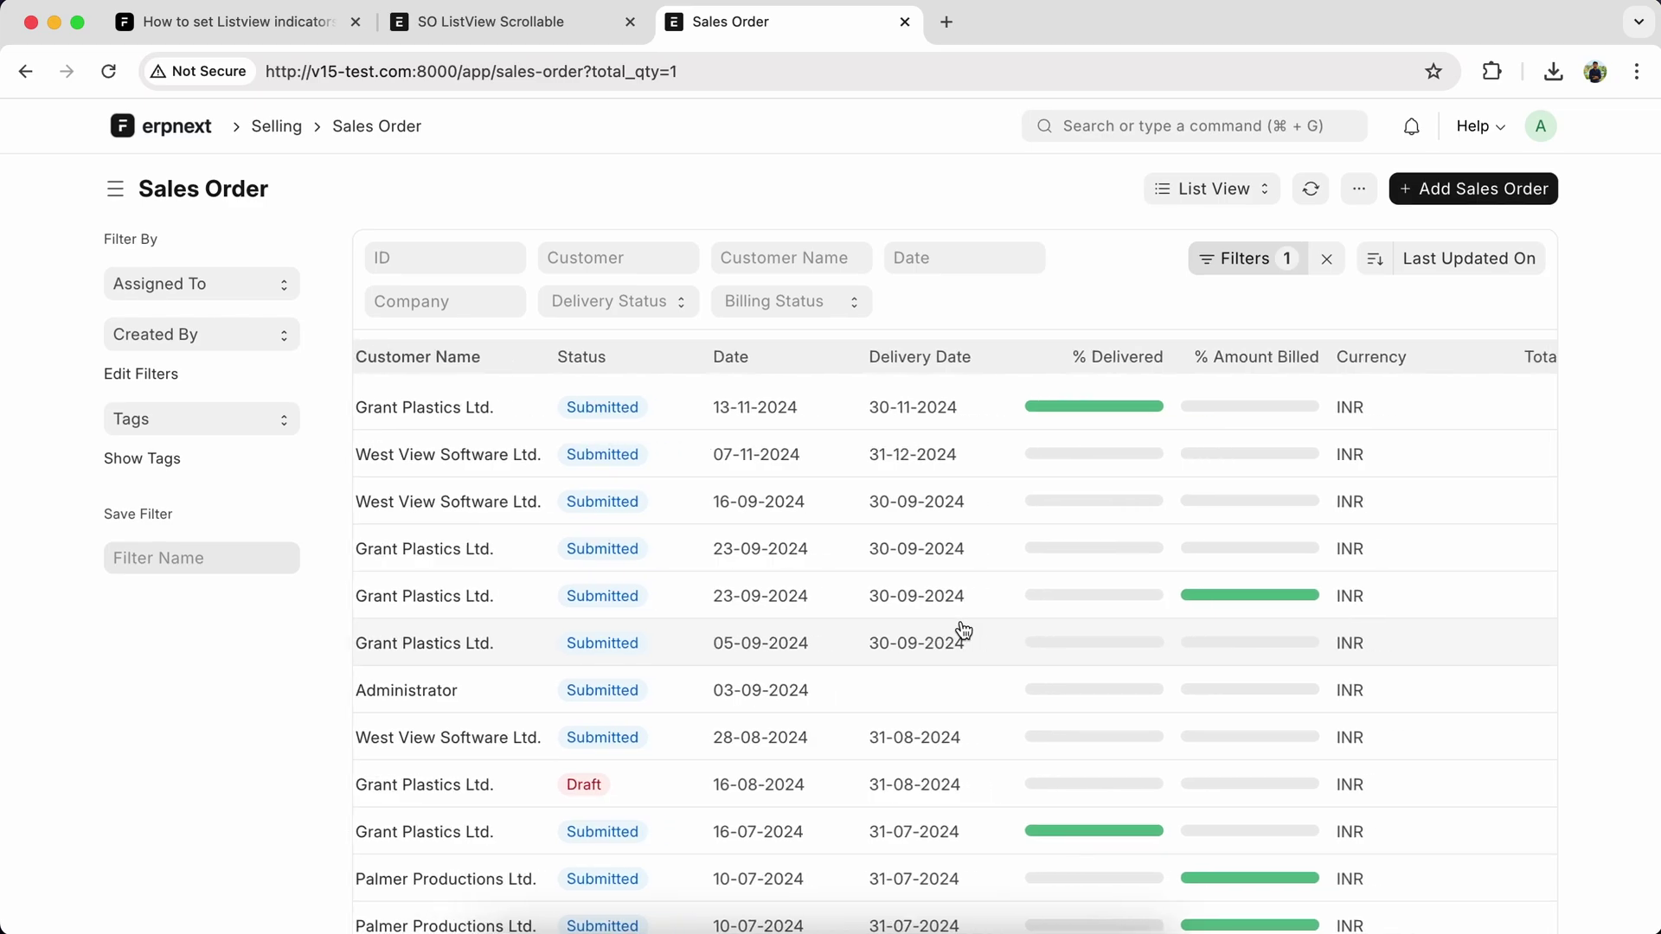
{"action": "scroll", "coordinate": [963, 632], "scroll_direction": "right", "scroll_amount": 5}
{"action": "scroll", "coordinate": [963, 631], "scroll_direction": "right", "scroll_amount": 5}
{"action": "scroll", "coordinate": [963, 631], "scroll_direction": "right", "scroll_amount": 3}
{"action": "scroll", "coordinate": [964, 632], "scroll_direction": "left", "scroll_amount": 3}
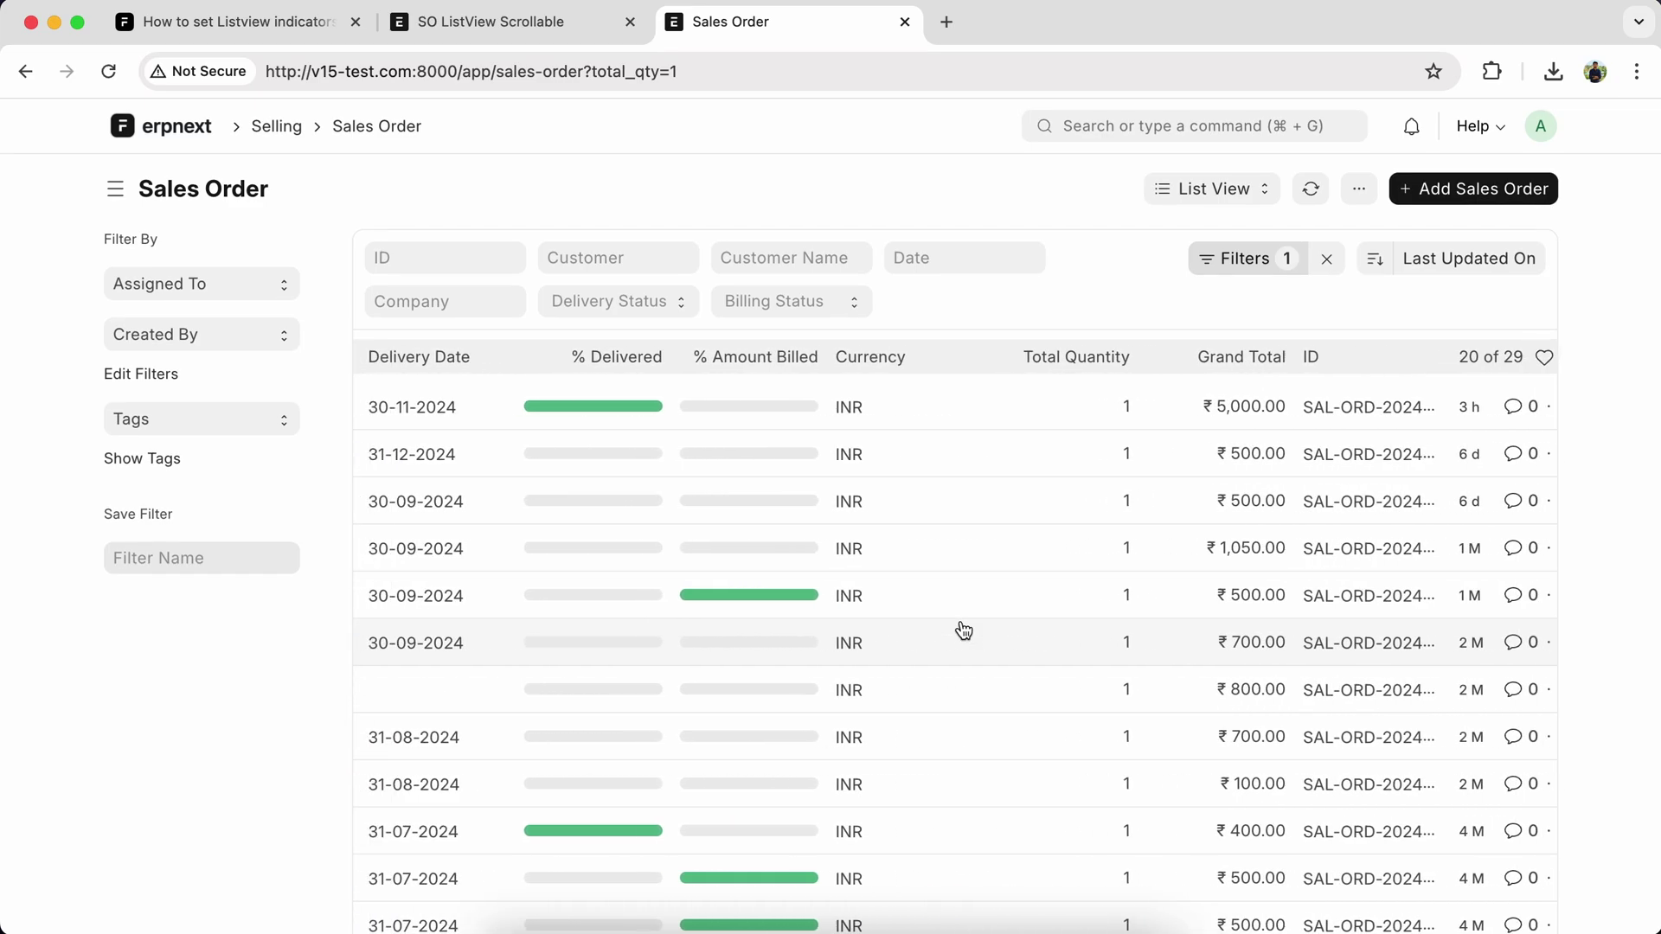
{"action": "scroll", "coordinate": [964, 631], "scroll_direction": "left", "scroll_amount": 8}
{"action": "scroll", "coordinate": [963, 632], "scroll_direction": "down", "scroll_amount": 5}
{"action": "scroll", "coordinate": [964, 631], "scroll_direction": "up", "scroll_amount": 5}
{"action": "scroll", "coordinate": [963, 631], "scroll_direction": "right", "scroll_amount": 1}
{"action": "scroll", "coordinate": [963, 631], "scroll_direction": "left", "scroll_amount": 1}
Disable the SO ListView Scrollable client script and save it.
{"action": "left_click", "coordinate": [519, 21]}
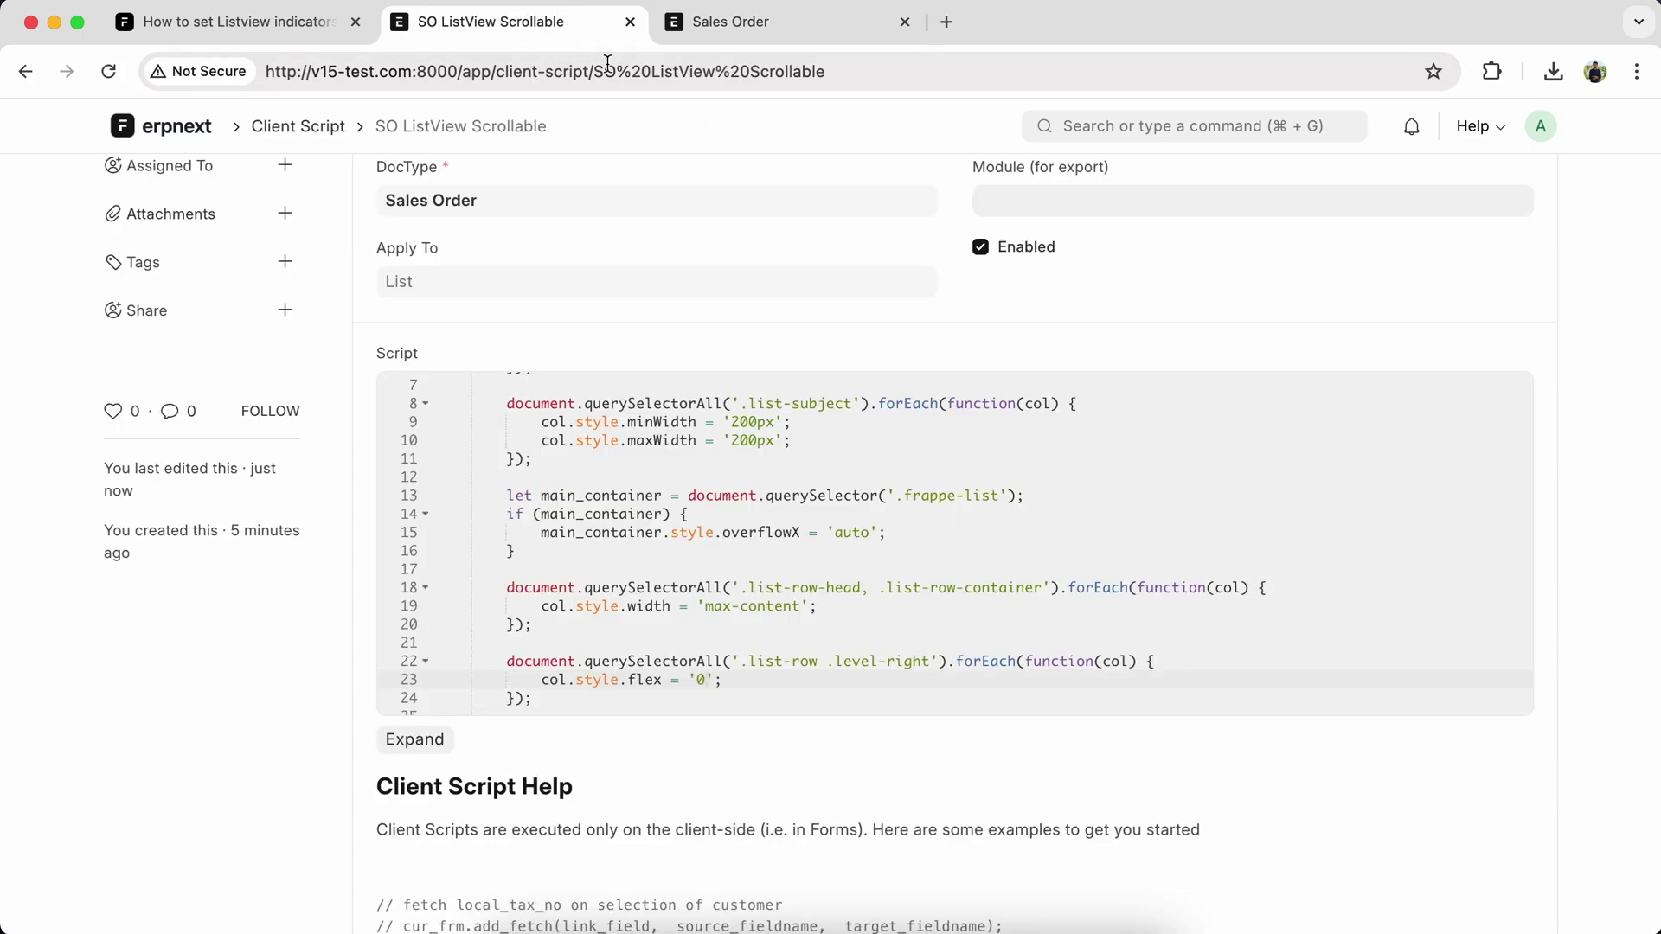
{"action": "scroll", "coordinate": [936, 295], "scroll_direction": "up", "scroll_amount": 3}
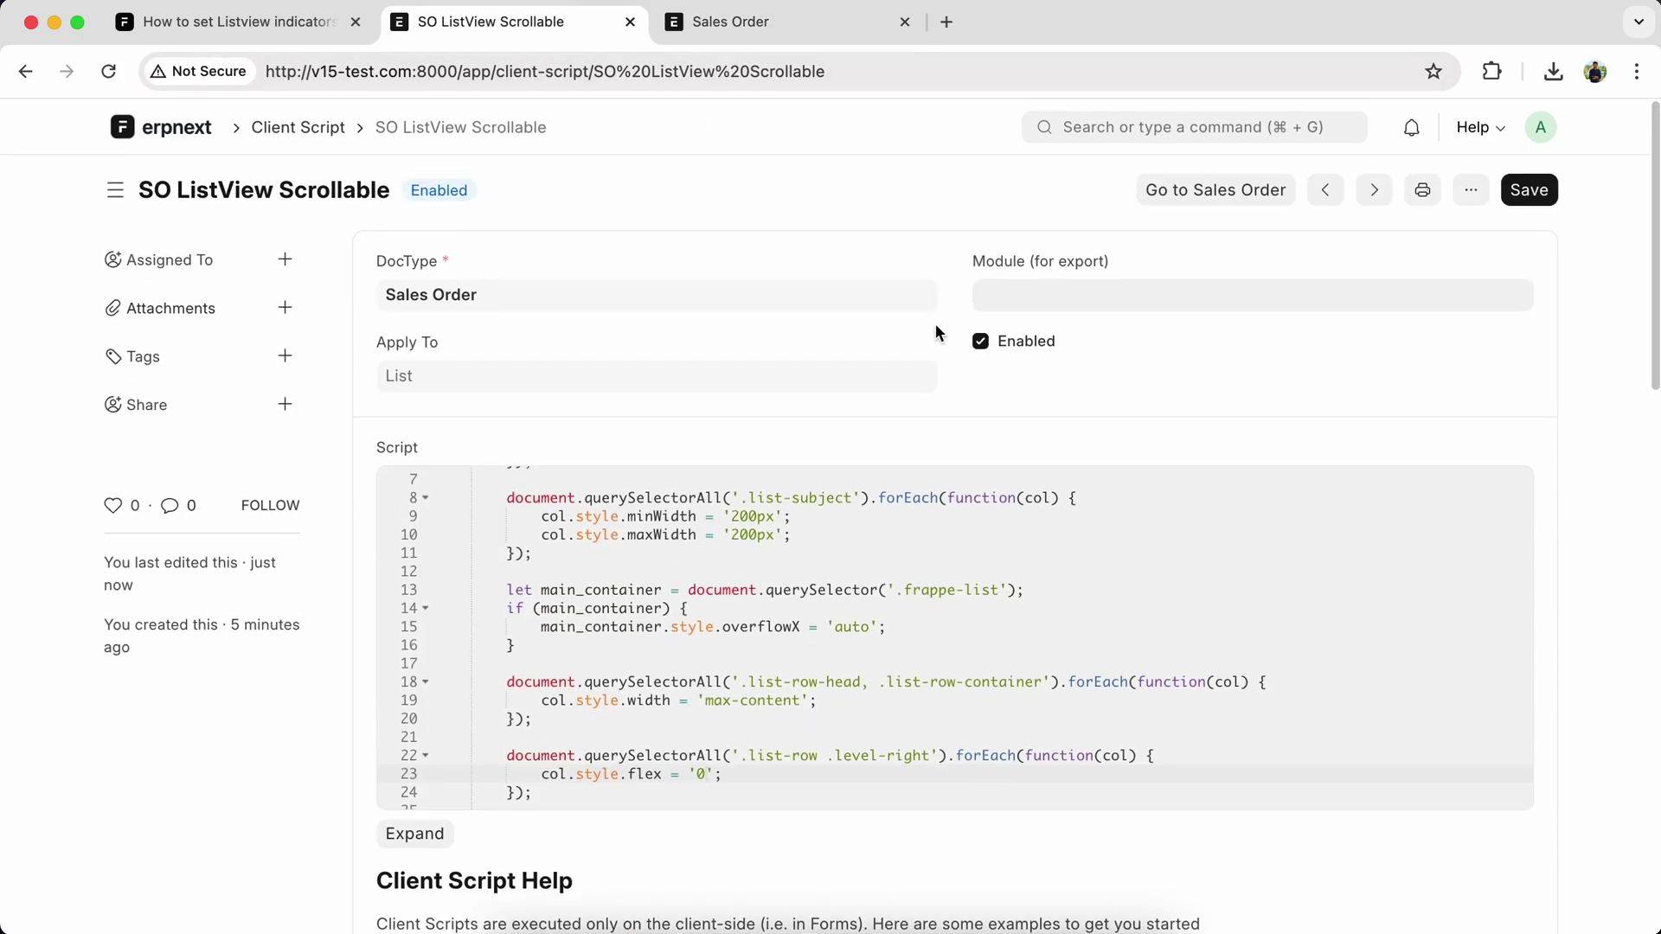
{"action": "left_click", "coordinate": [981, 340]}
{"action": "key", "text": "ctrl+s"}
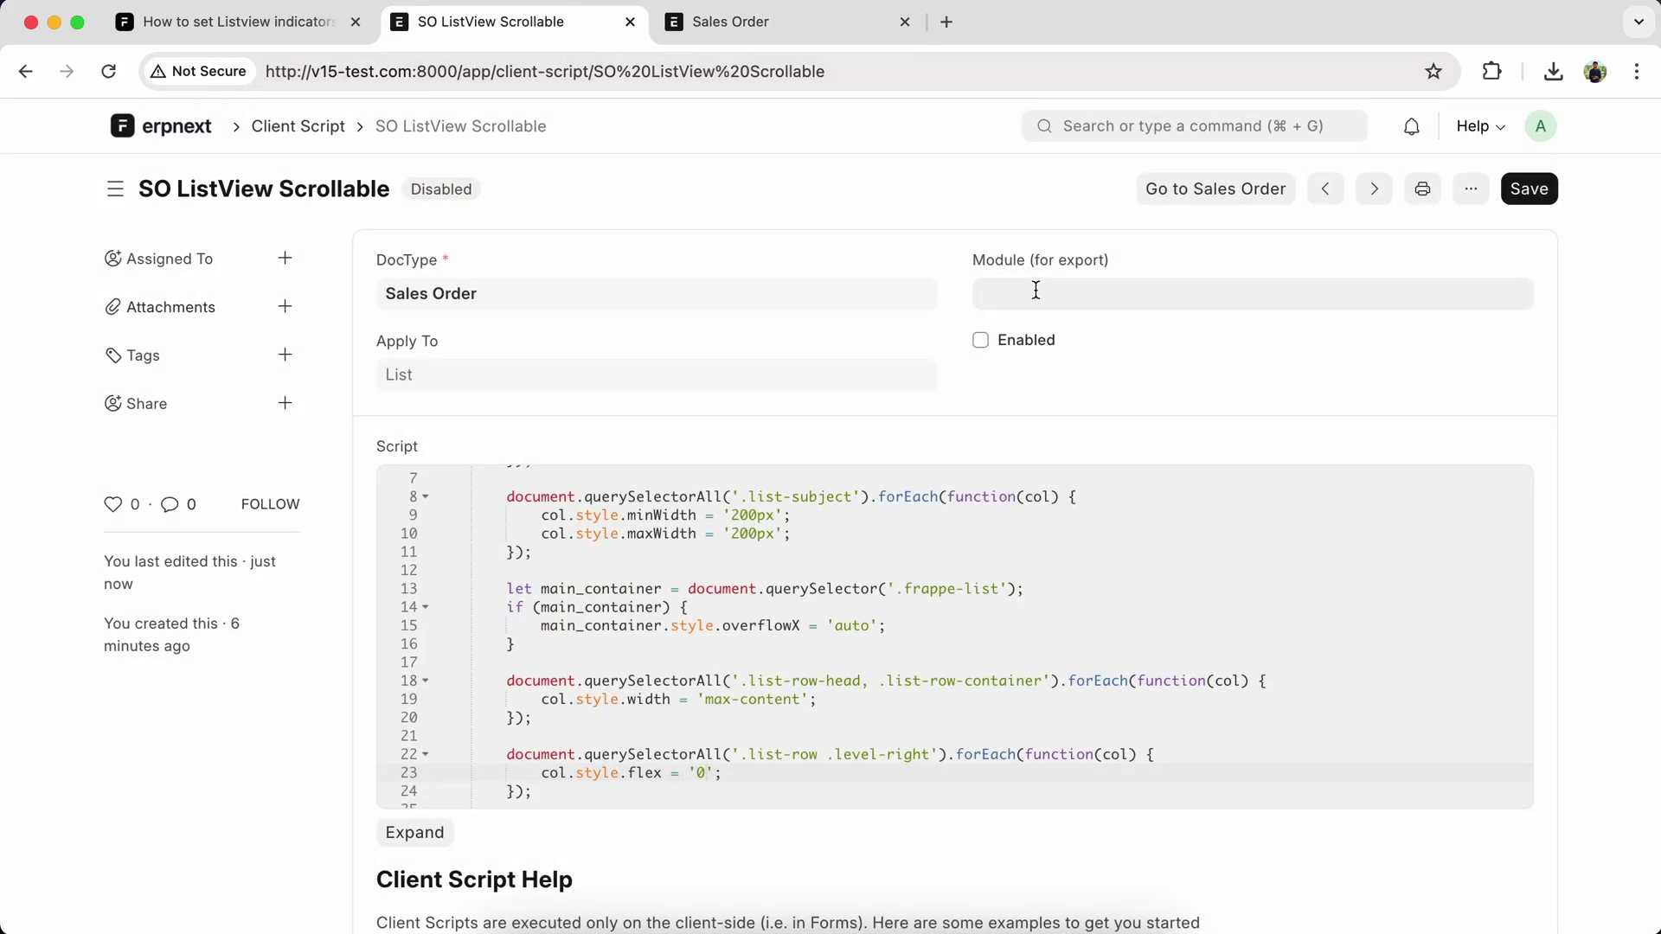
Open Sales Order List in a new tab from the awesome bar.
{"action": "left_click", "coordinate": [1130, 126]}
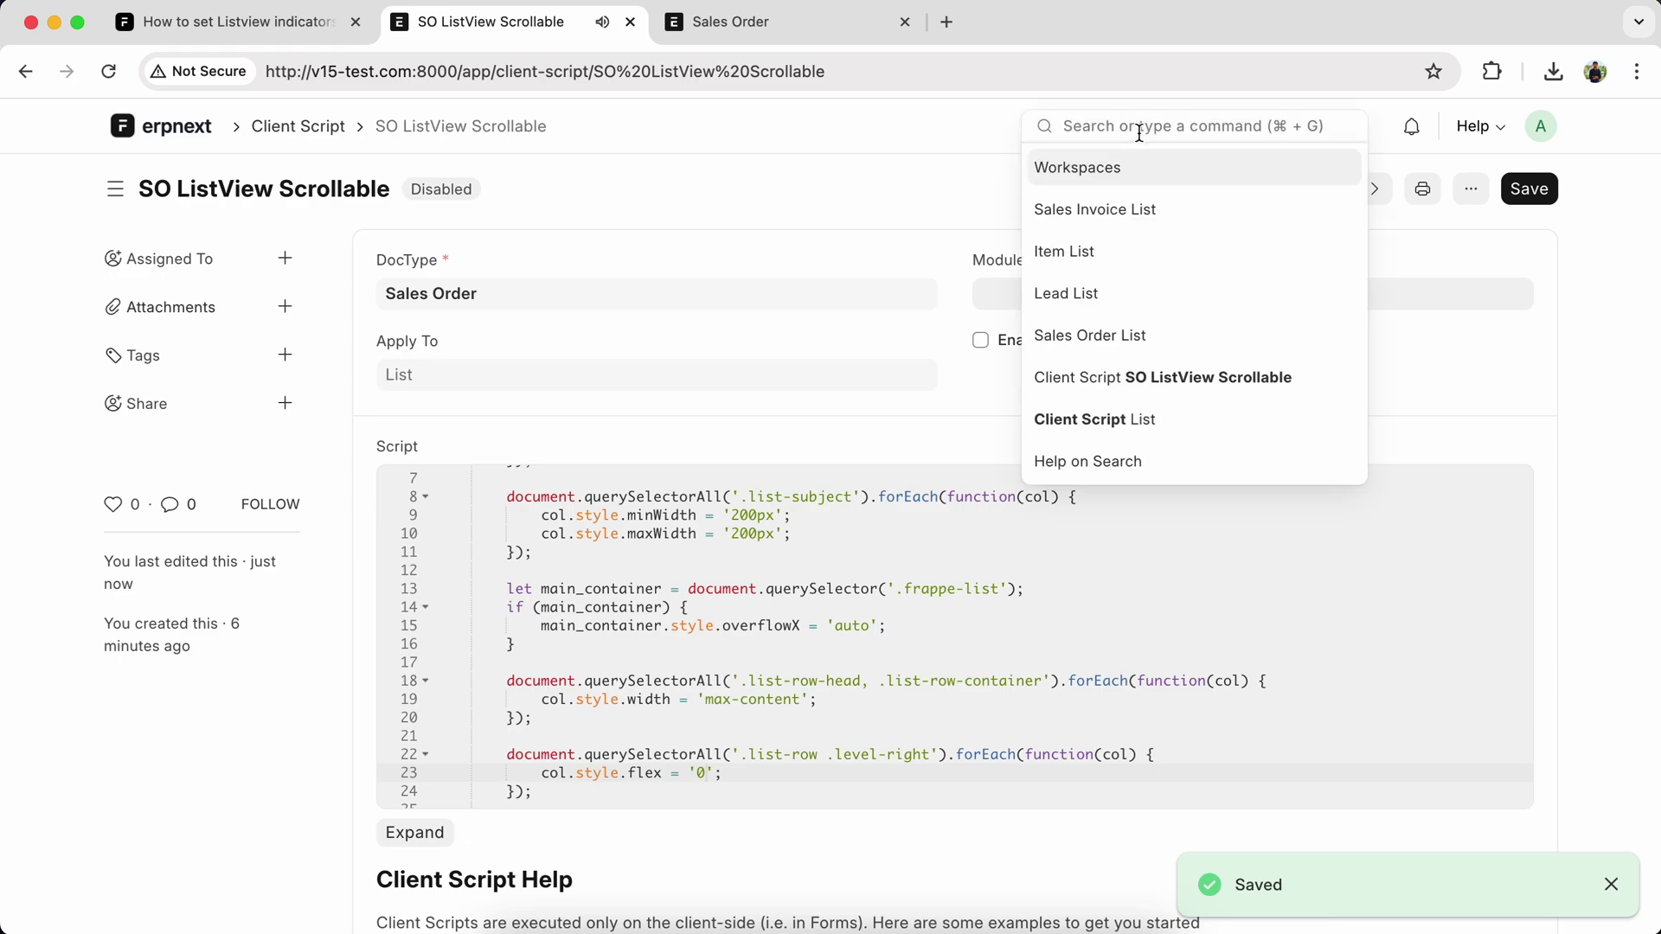
{"action": "key", "text": "Down"}
{"action": "key", "text": "Down"}
{"action": "key", "text": "Down"}
{"action": "key", "text": "super+Return"}
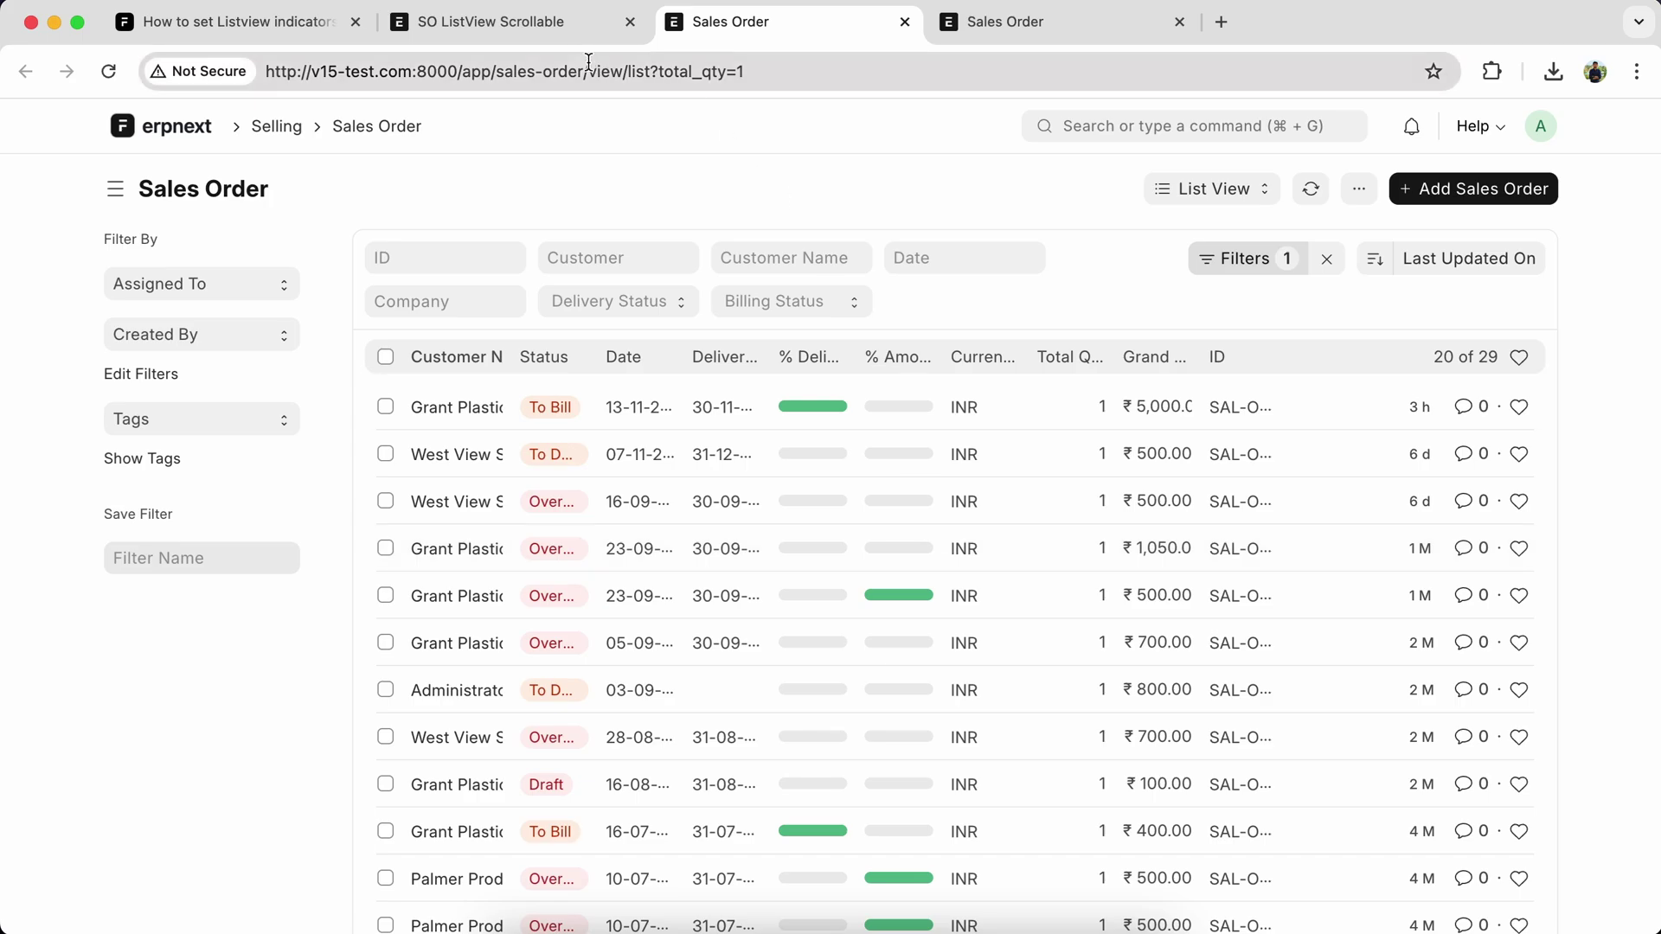
{"action": "left_click", "coordinate": [519, 20]}
Re-enable and save the client script, then collapse the Sales Order list sidebar.
{"action": "left_click", "coordinate": [982, 340]}
{"action": "key", "text": "super+s"}
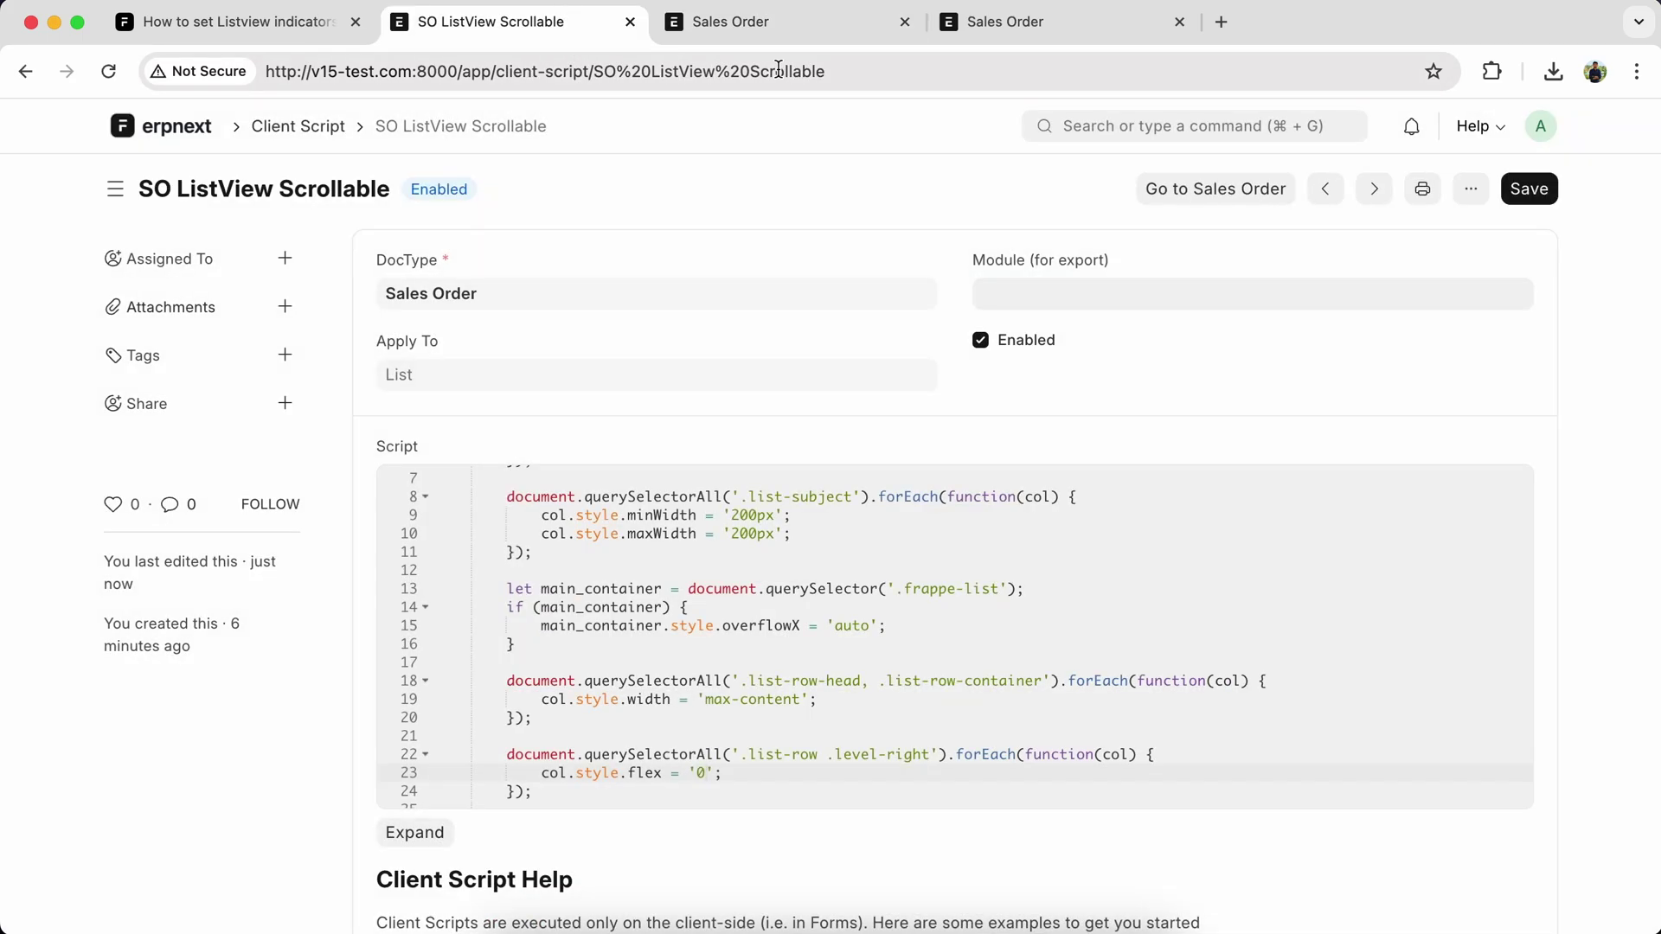
{"action": "left_click", "coordinate": [730, 20]}
{"action": "scroll", "coordinate": [741, 487], "scroll_direction": "down", "scroll_amount": 5}
{"action": "scroll", "coordinate": [741, 487], "scroll_direction": "down", "scroll_amount": 3}
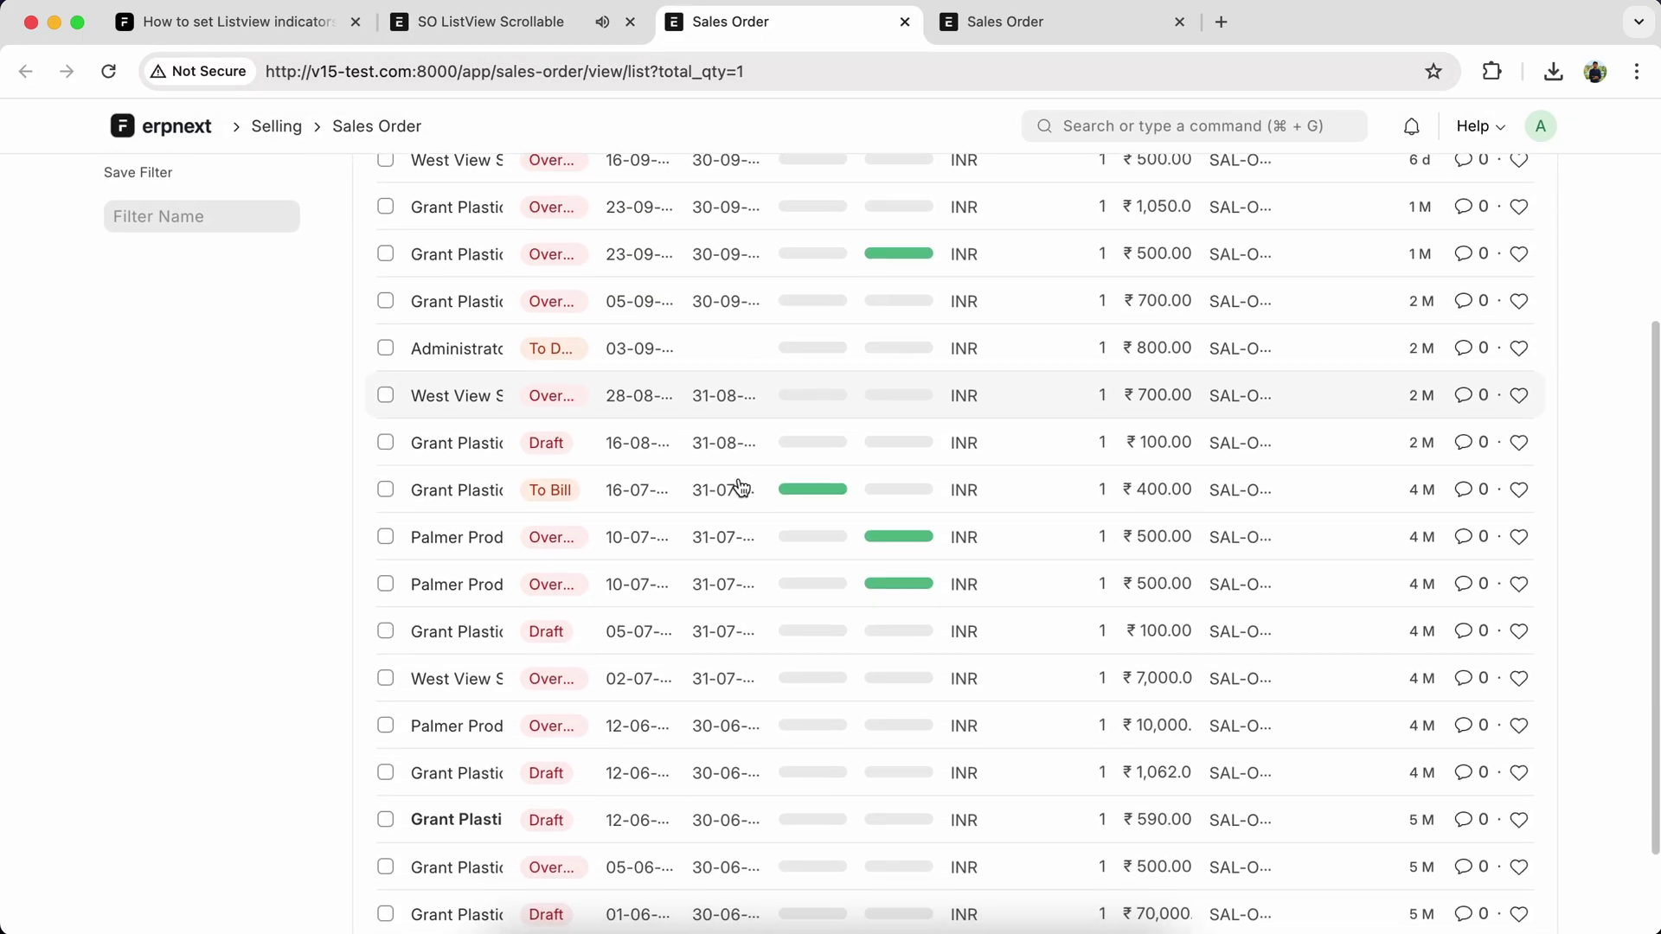
{"action": "scroll", "coordinate": [742, 487], "scroll_direction": "up", "scroll_amount": 8}
{"action": "left_click", "coordinate": [115, 189]}
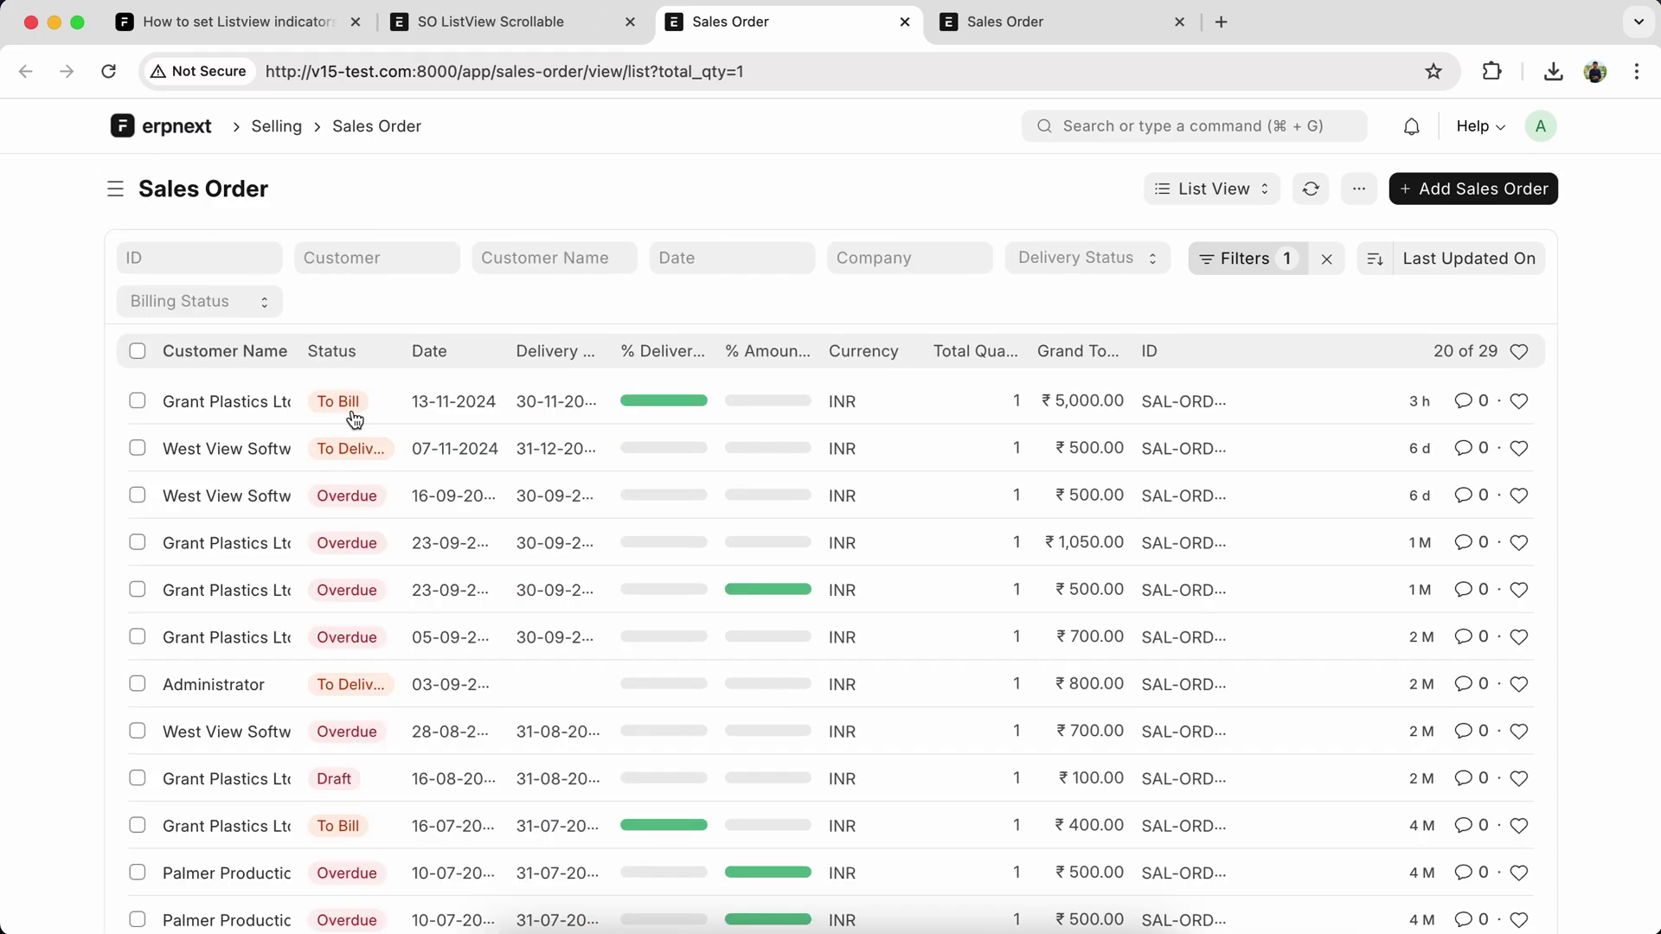
{"action": "scroll", "coordinate": [376, 454], "scroll_direction": "down", "scroll_amount": 5}
{"action": "scroll", "coordinate": [376, 454], "scroll_direction": "down", "scroll_amount": 3}
{"action": "scroll", "coordinate": [376, 455], "scroll_direction": "down", "scroll_amount": 2}
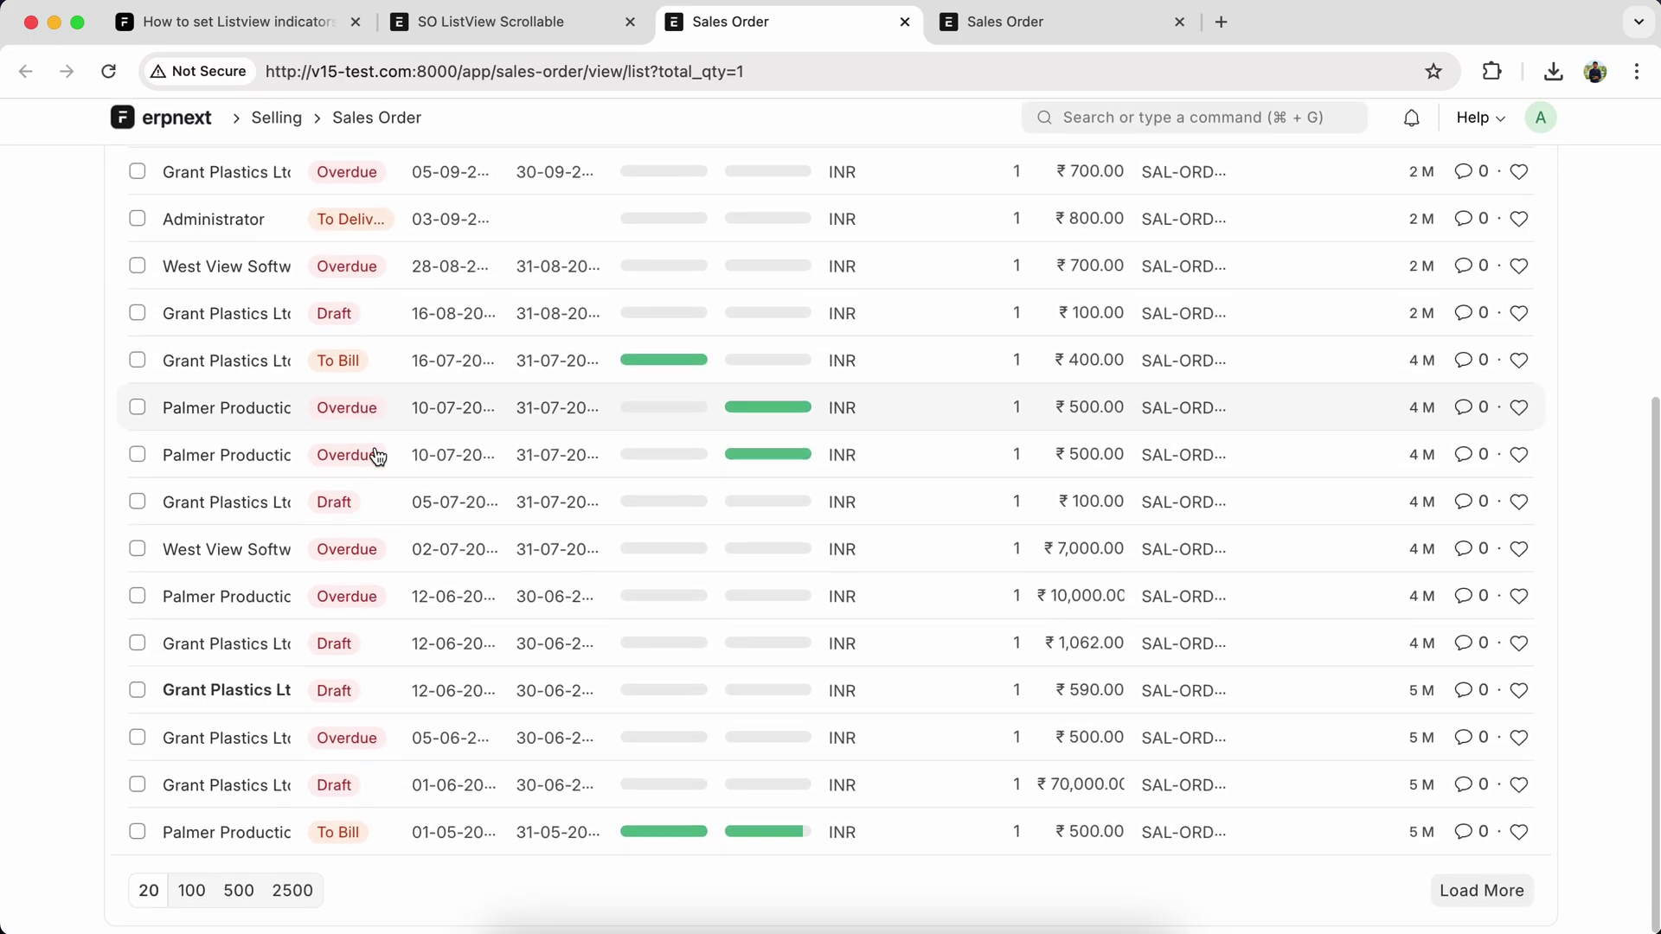
{"action": "scroll", "coordinate": [377, 455], "scroll_direction": "up", "scroll_amount": 10}
Compare both Sales Order list tabs, collapsing the sidebar on the other one too.
{"action": "left_click", "coordinate": [1016, 26]}
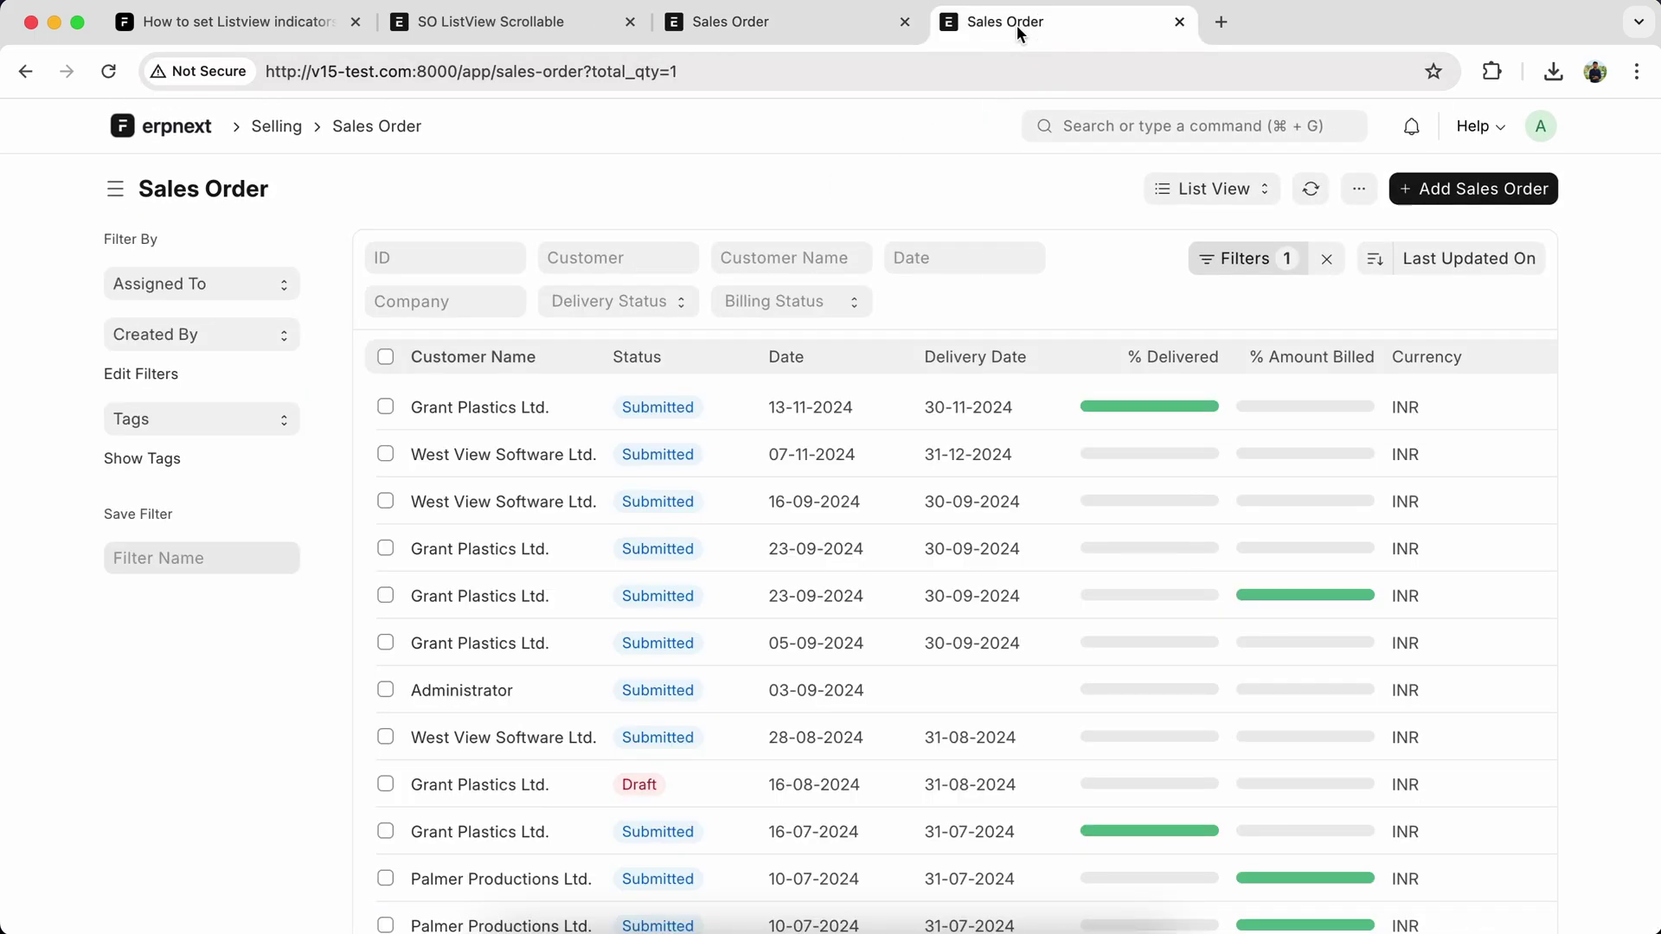
{"action": "left_click", "coordinate": [115, 192]}
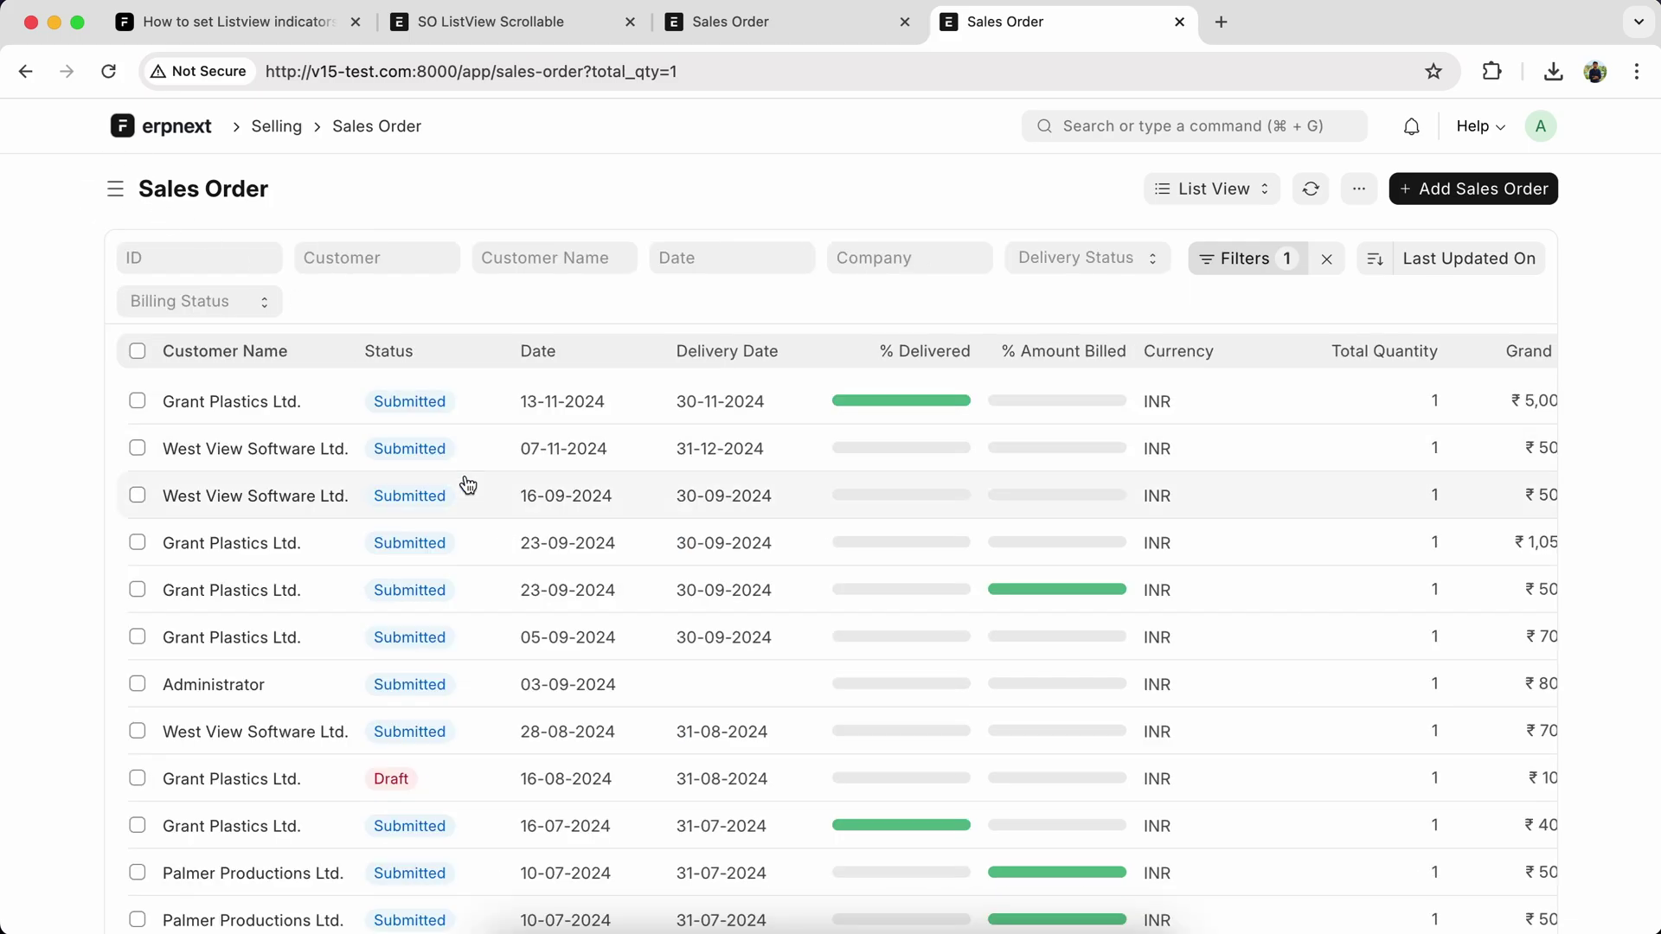
{"action": "scroll", "coordinate": [467, 483], "scroll_direction": "down", "scroll_amount": 4}
{"action": "scroll", "coordinate": [467, 485], "scroll_direction": "down", "scroll_amount": 4}
{"action": "scroll", "coordinate": [467, 485], "scroll_direction": "down", "scroll_amount": 2}
{"action": "scroll", "coordinate": [467, 484], "scroll_direction": "up", "scroll_amount": 5}
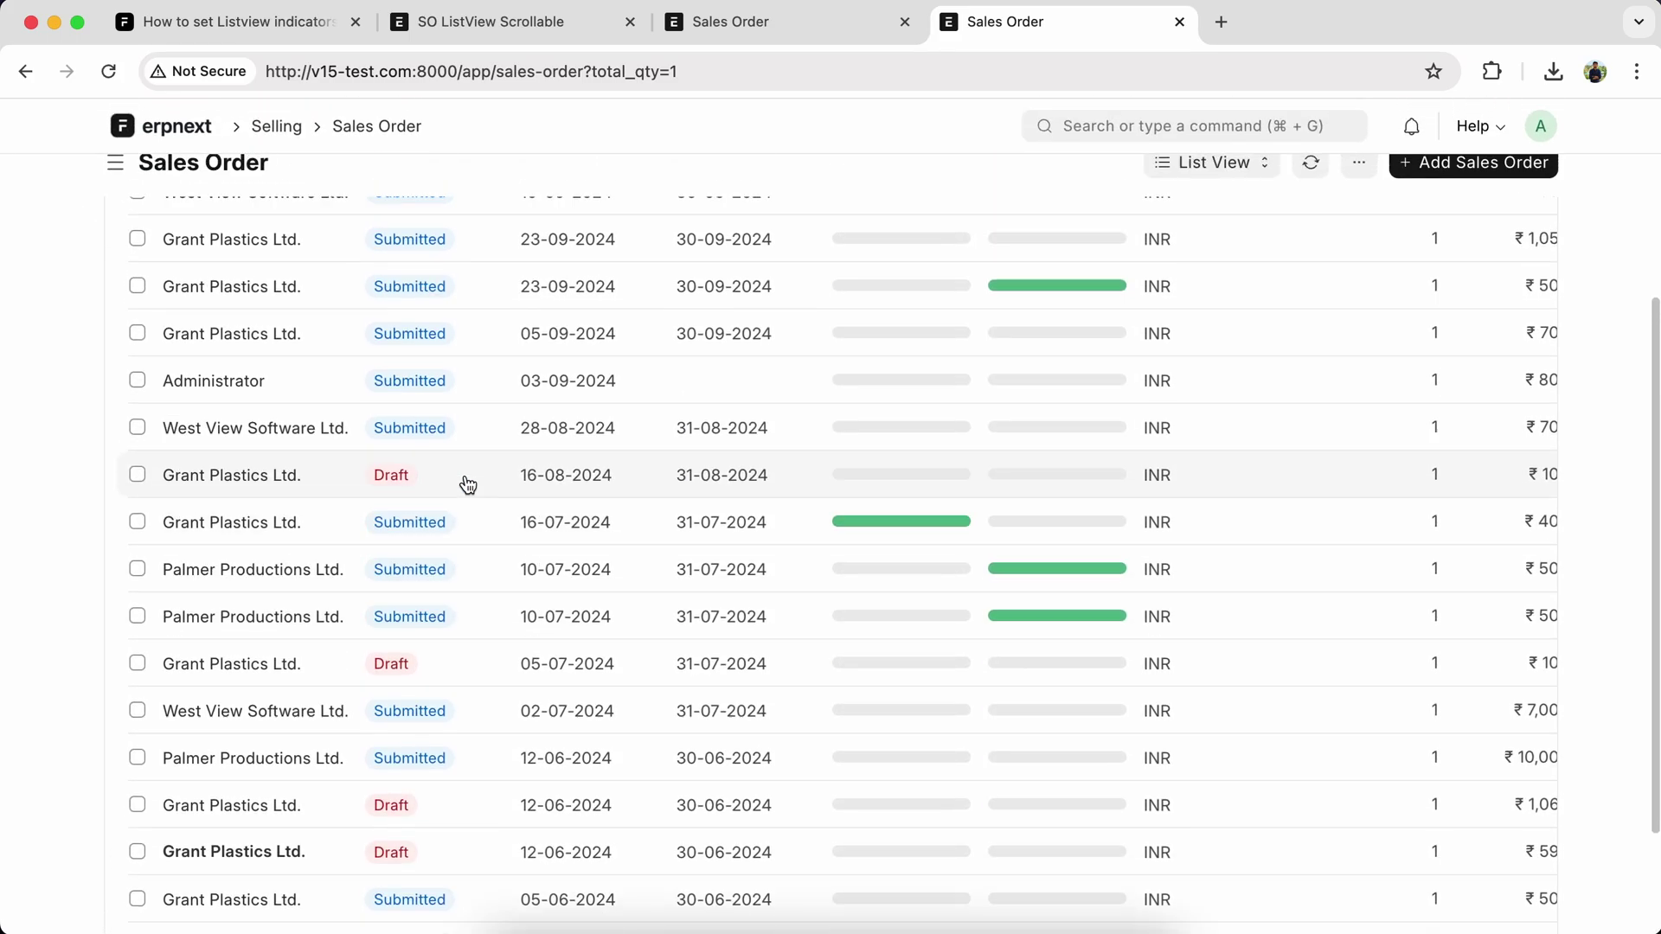
{"action": "scroll", "coordinate": [467, 483], "scroll_direction": "up", "scroll_amount": 5}
{"action": "left_click", "coordinate": [729, 22]}
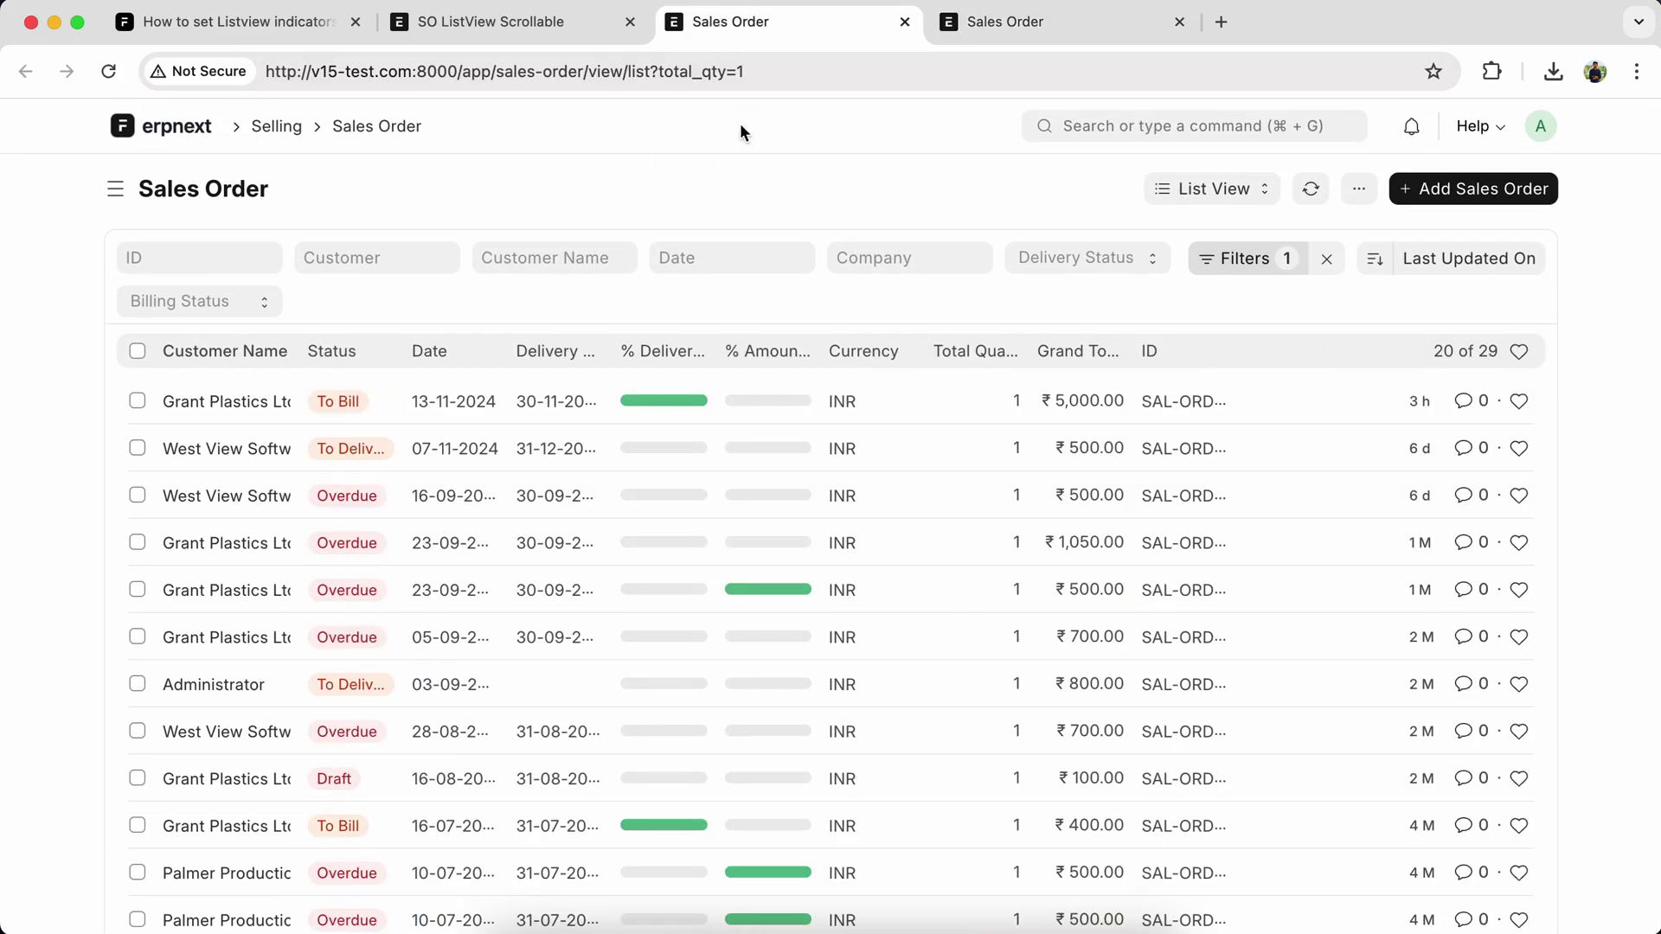
{"action": "left_click", "coordinate": [961, 22]}
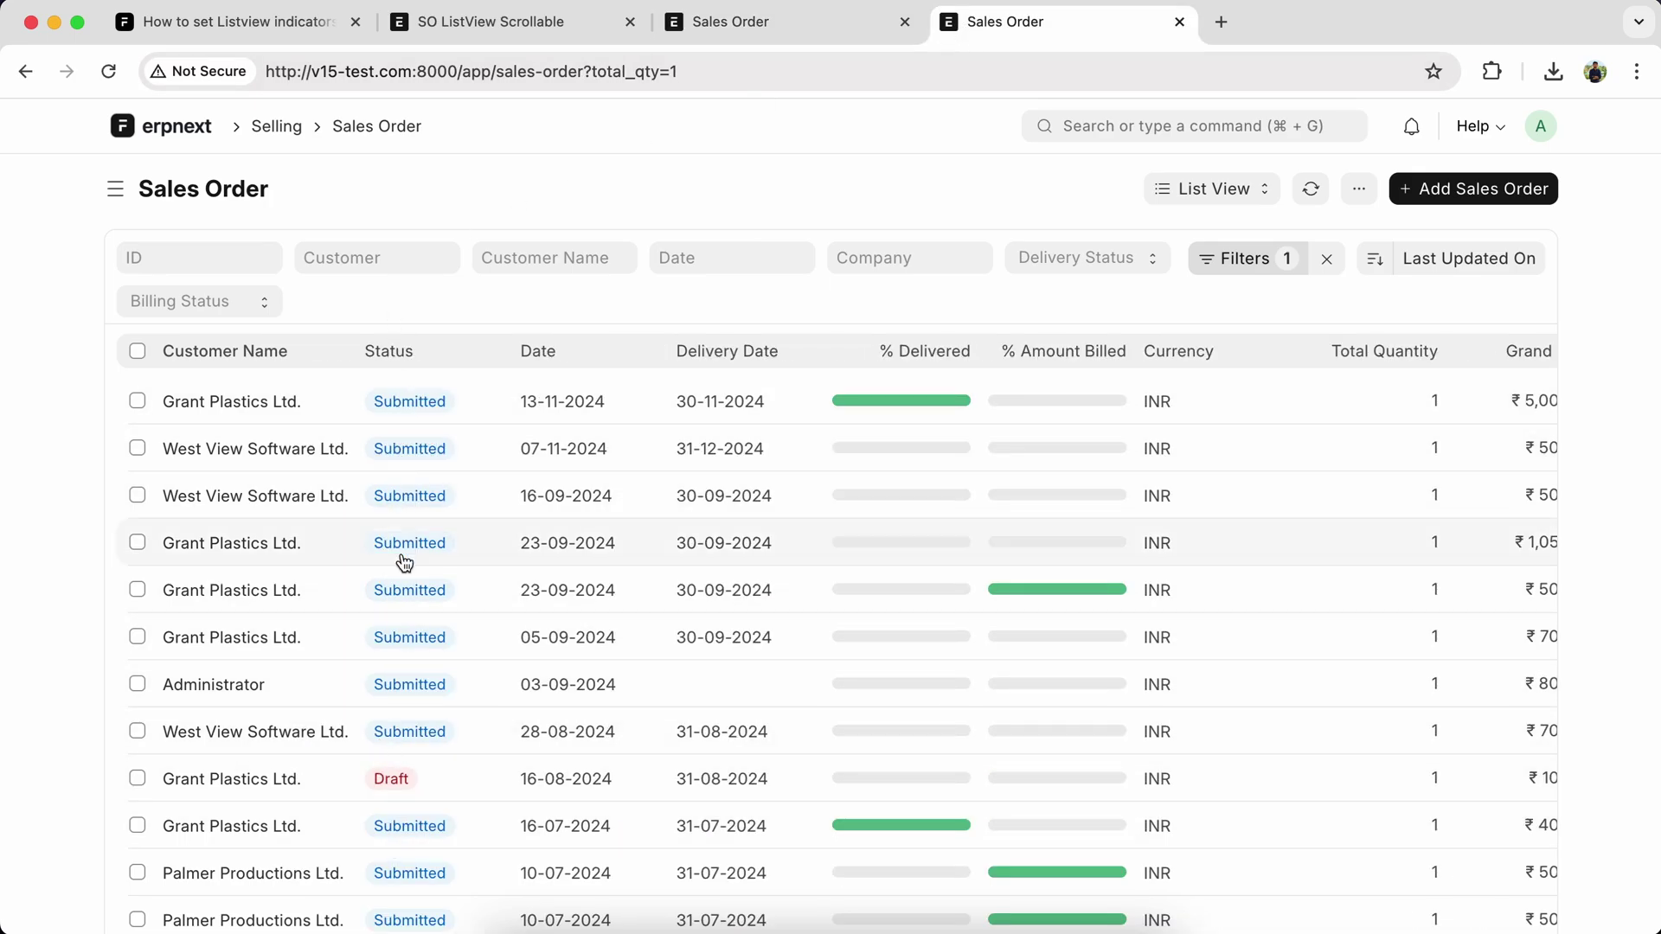
{"action": "scroll", "coordinate": [405, 572], "scroll_direction": "down", "scroll_amount": 2}
{"action": "scroll", "coordinate": [405, 572], "scroll_direction": "down", "scroll_amount": 3}
{"action": "scroll", "coordinate": [405, 572], "scroll_direction": "up", "scroll_amount": 6}
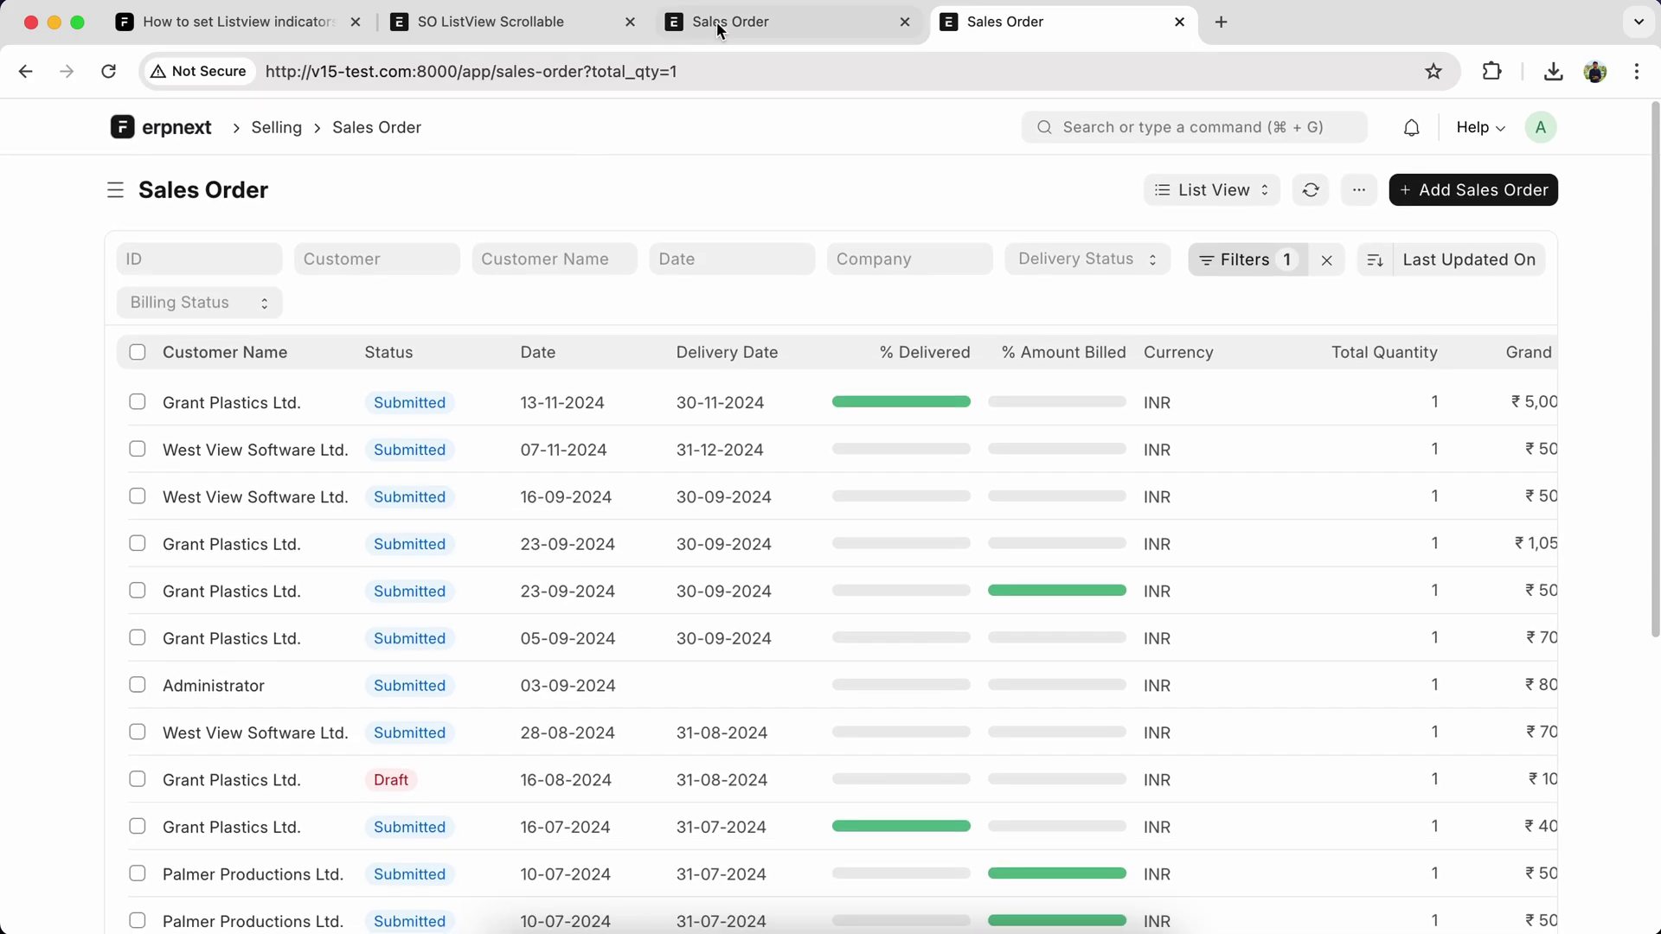
{"action": "left_click", "coordinate": [730, 22]}
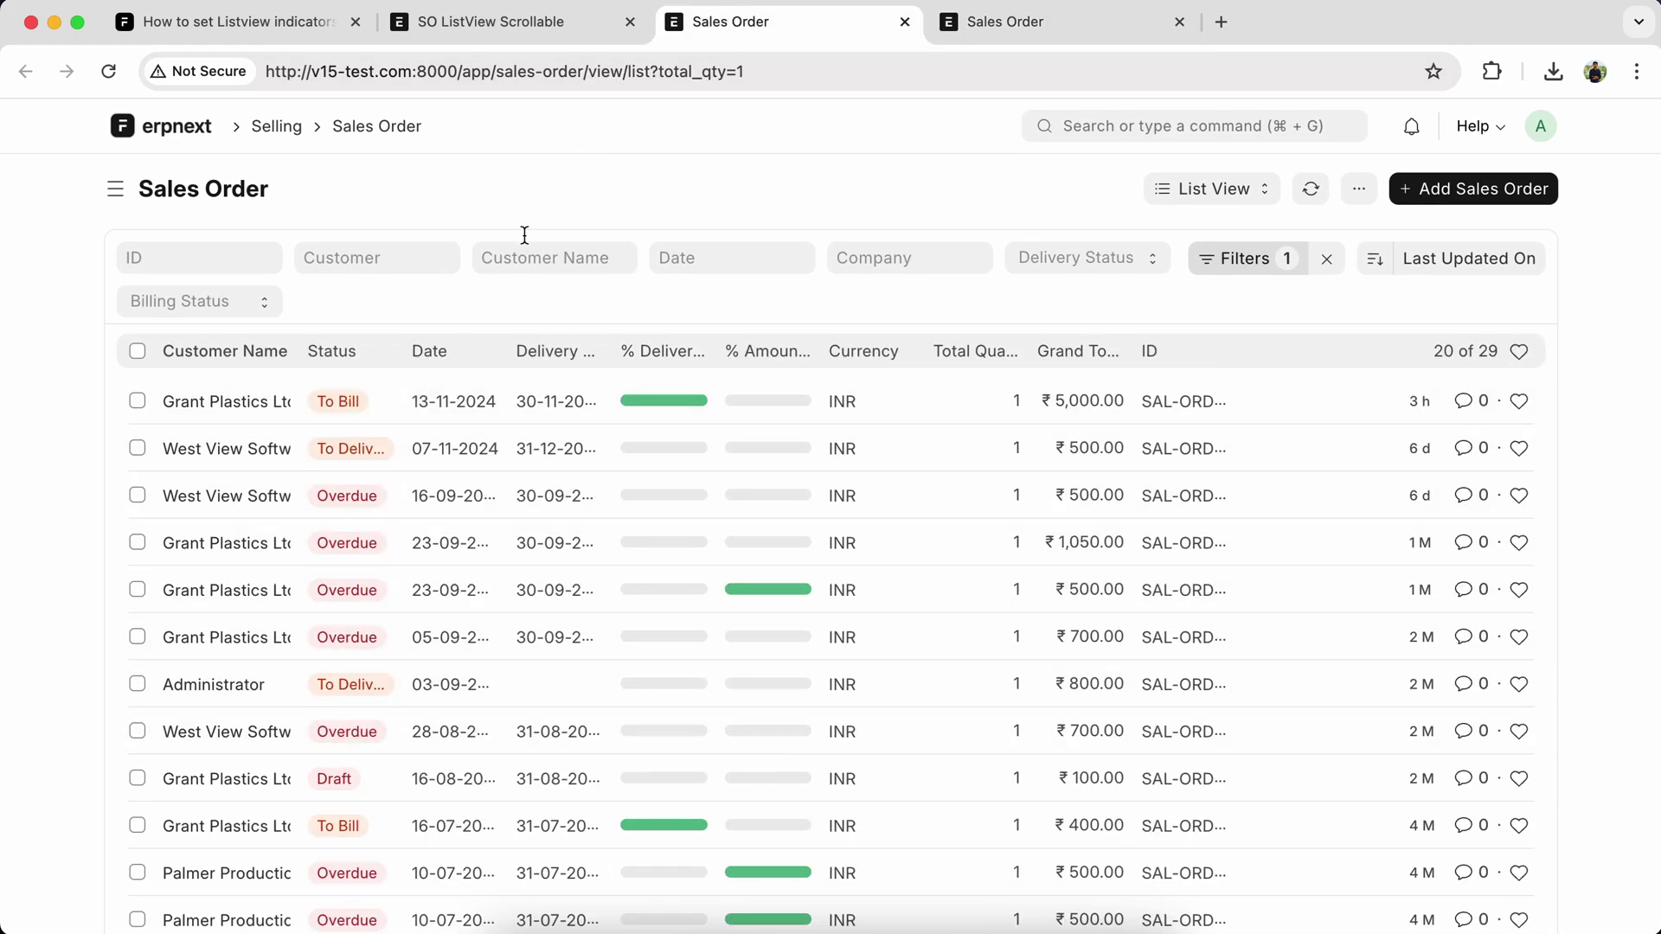
Copy the extend_listview_event indicator code from the Frappe Forum answer.
{"action": "left_click", "coordinate": [220, 22]}
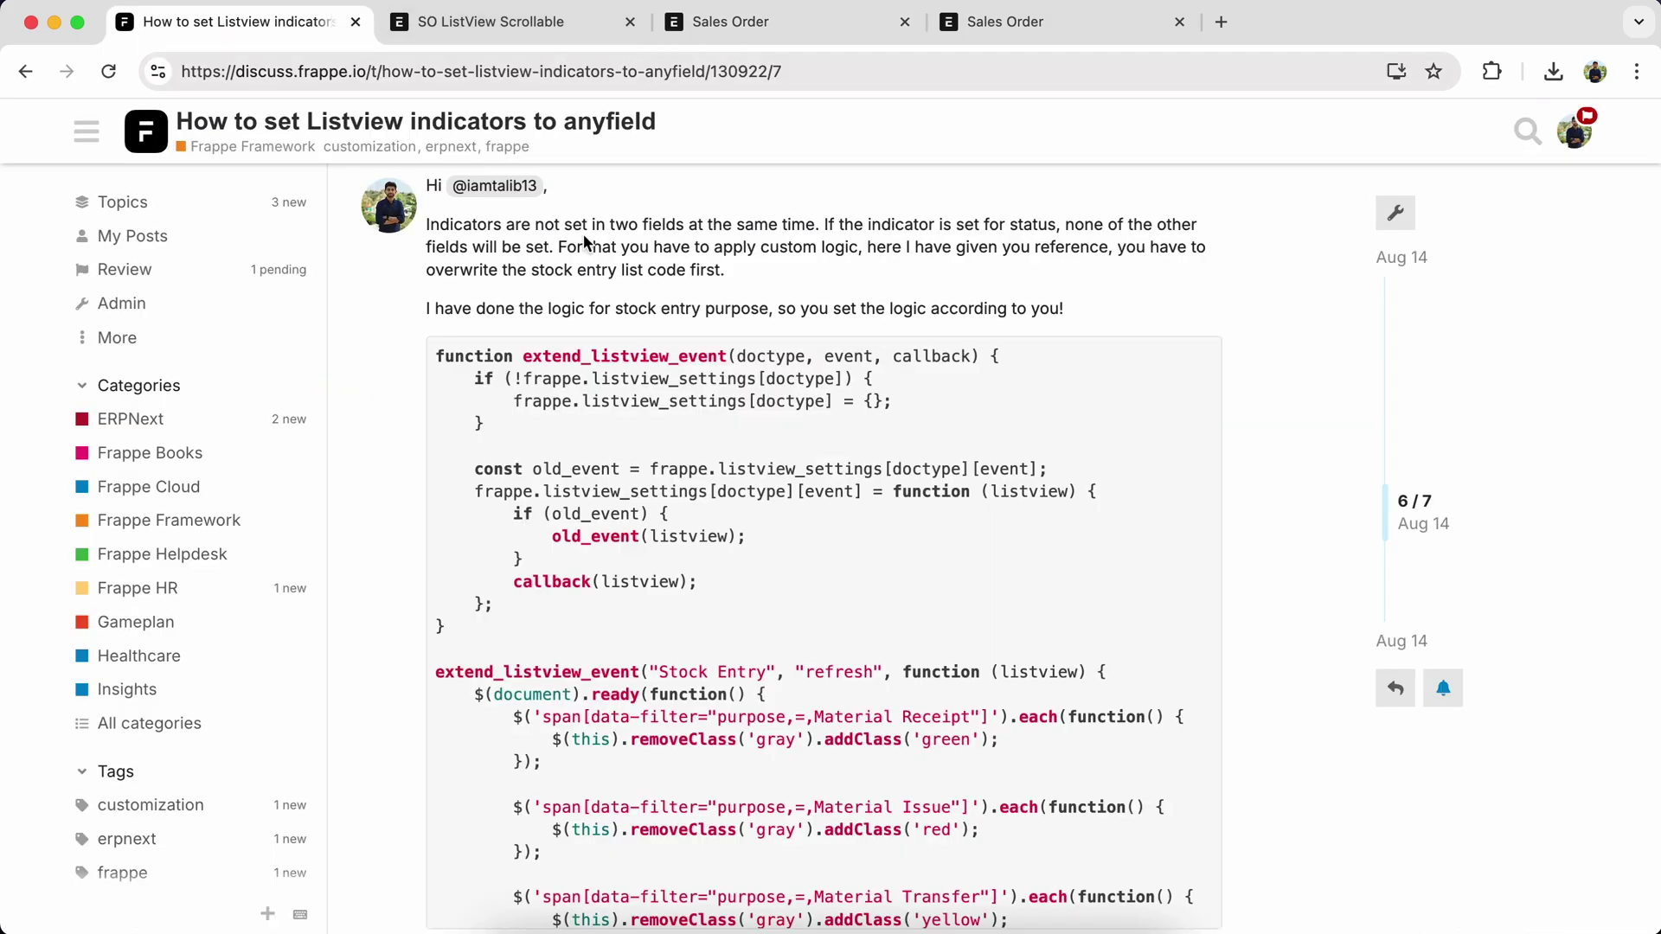
{"action": "scroll", "coordinate": [621, 395], "scroll_direction": "down", "scroll_amount": 1}
{"action": "scroll", "coordinate": [618, 394], "scroll_direction": "up", "scroll_amount": 1}
{"action": "scroll", "coordinate": [618, 393], "scroll_direction": "down", "scroll_amount": 3}
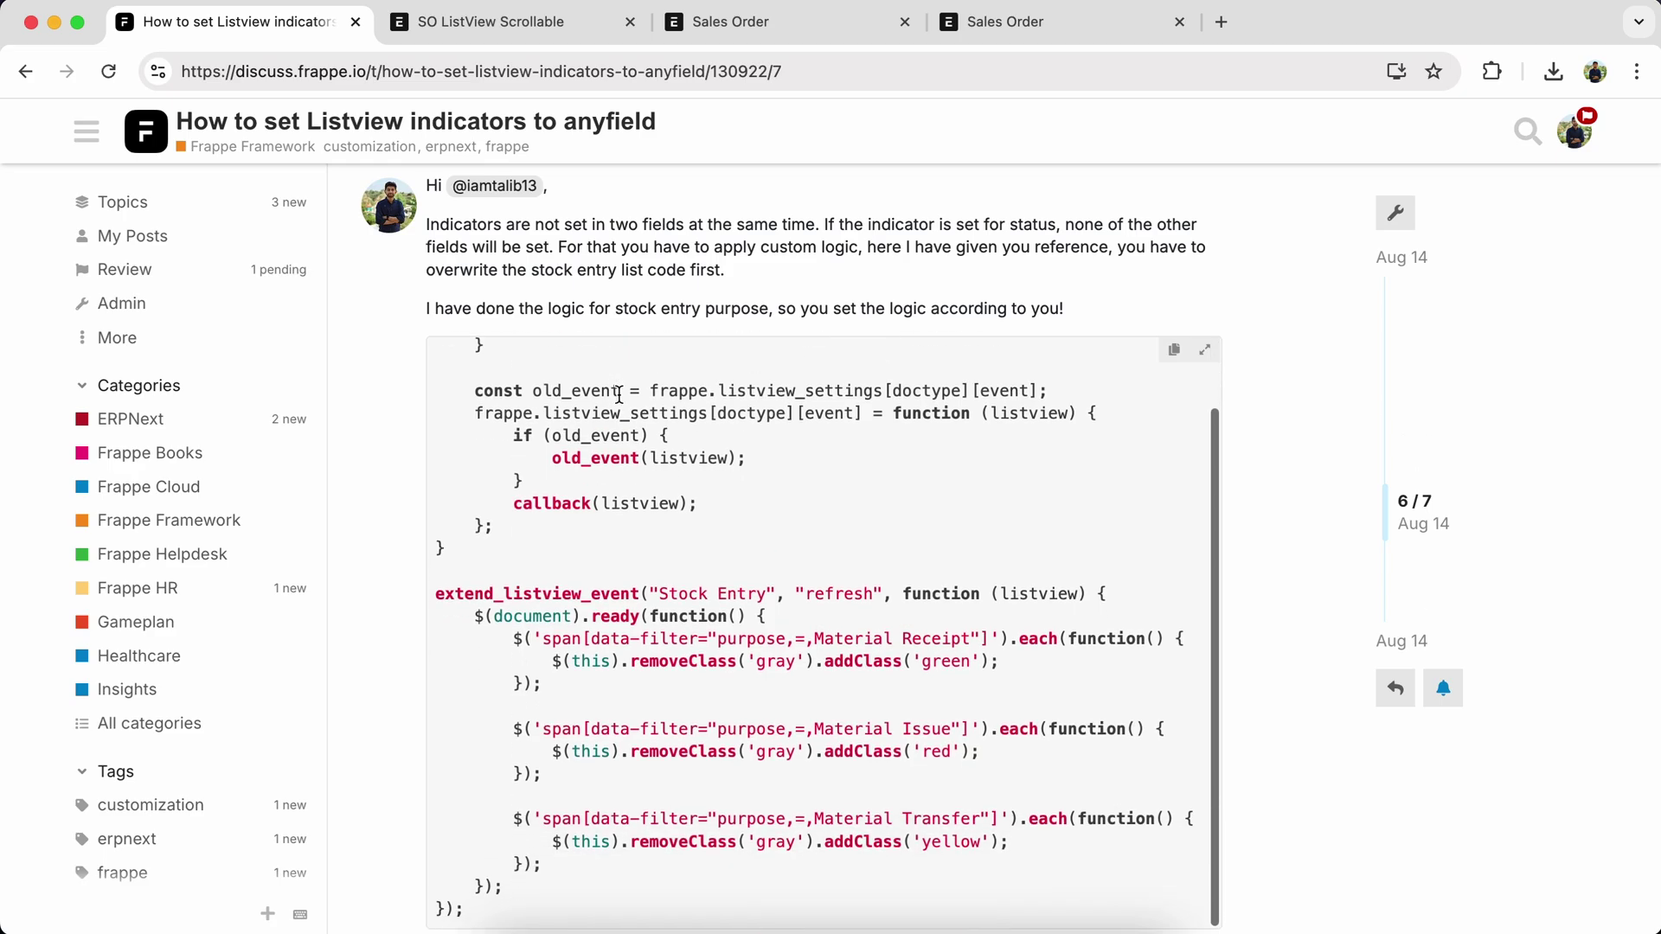
{"action": "scroll", "coordinate": [619, 393], "scroll_direction": "down", "scroll_amount": 5}
{"action": "scroll", "coordinate": [619, 393], "scroll_direction": "down", "scroll_amount": 3}
{"action": "scroll", "coordinate": [619, 393], "scroll_direction": "down", "scroll_amount": 3}
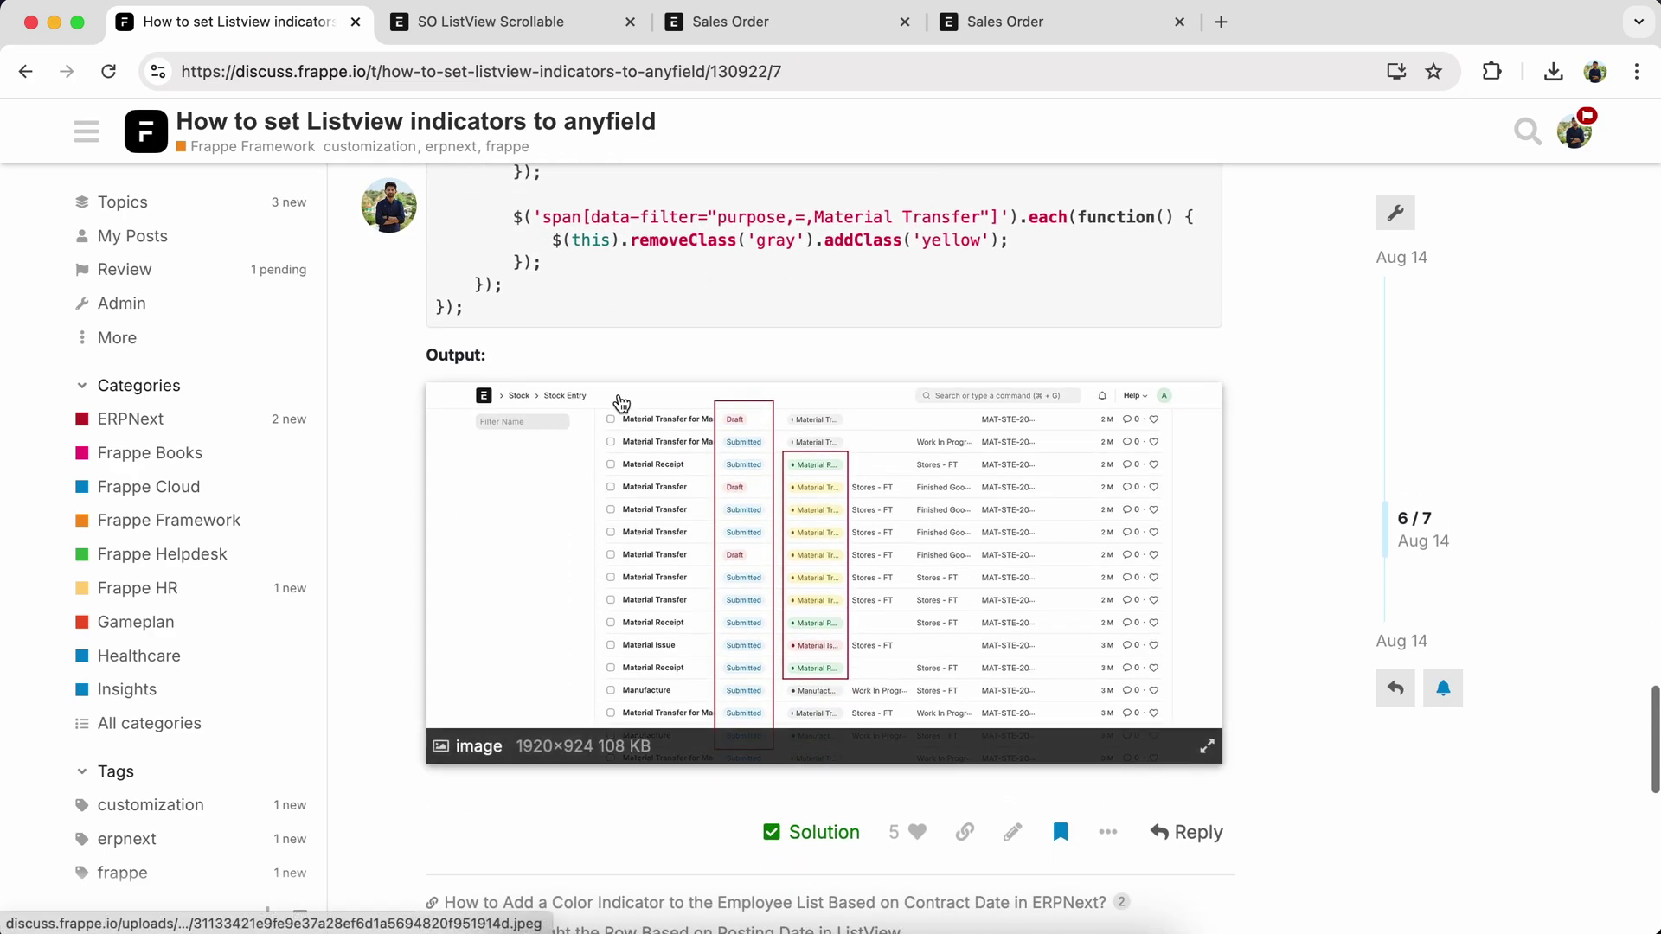
{"action": "scroll", "coordinate": [627, 458], "scroll_direction": "up", "scroll_amount": 3}
{"action": "scroll", "coordinate": [626, 457], "scroll_direction": "up", "scroll_amount": 1}
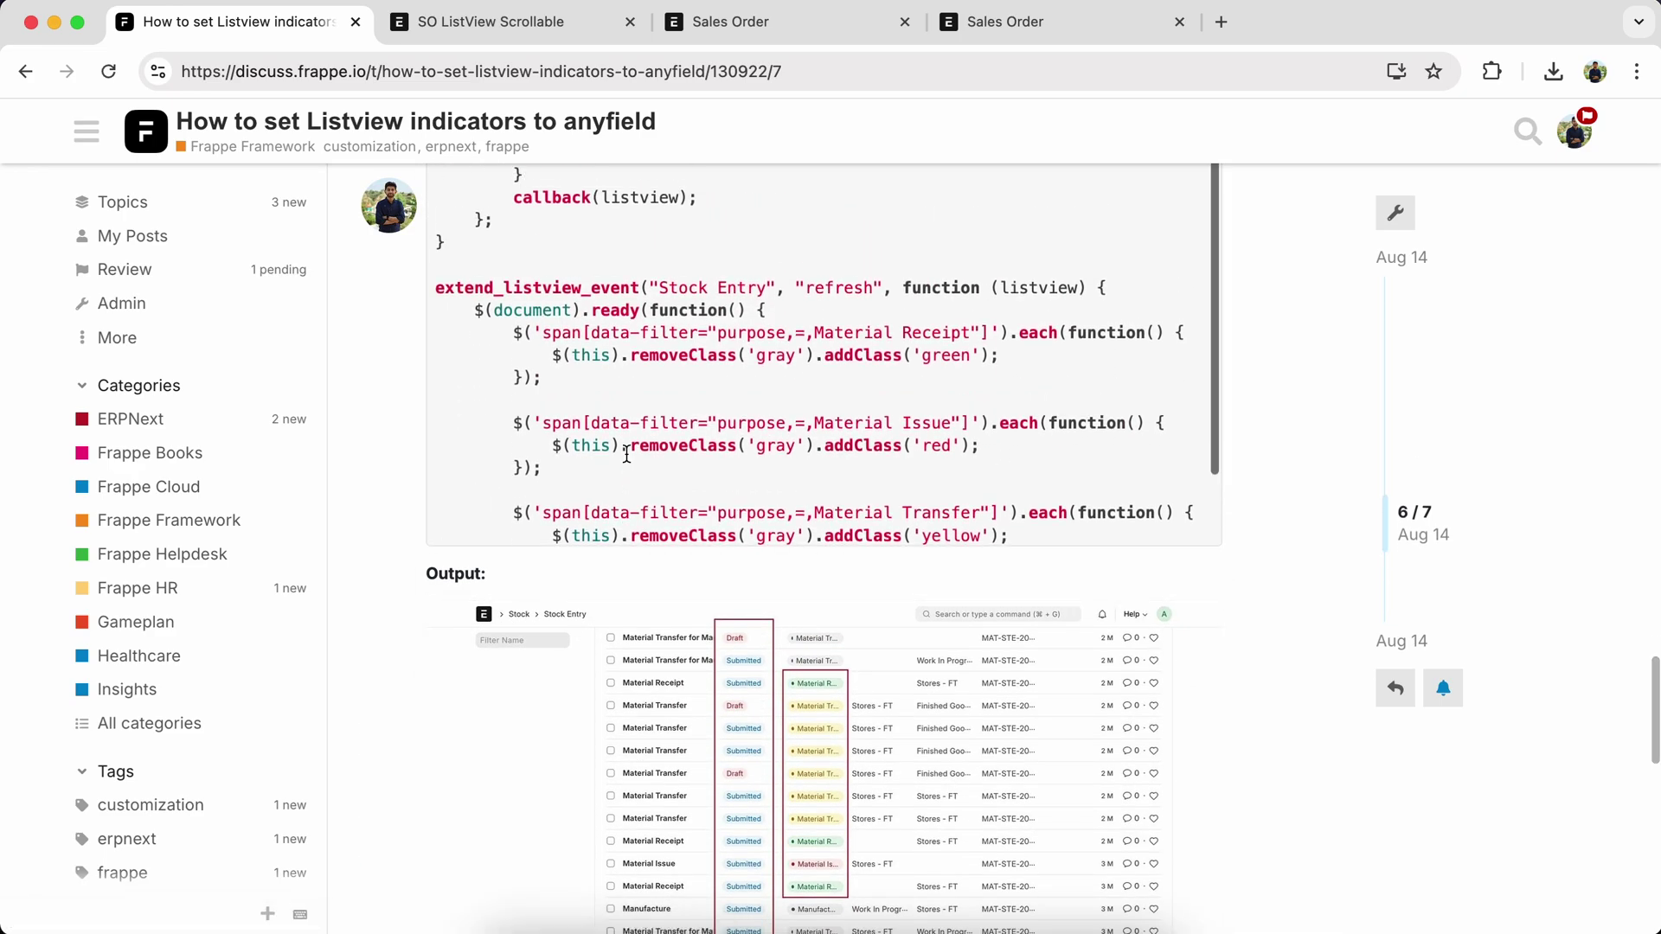
{"action": "scroll", "coordinate": [625, 457], "scroll_direction": "up", "scroll_amount": 3}
{"action": "scroll", "coordinate": [626, 457], "scroll_direction": "up", "scroll_amount": 2}
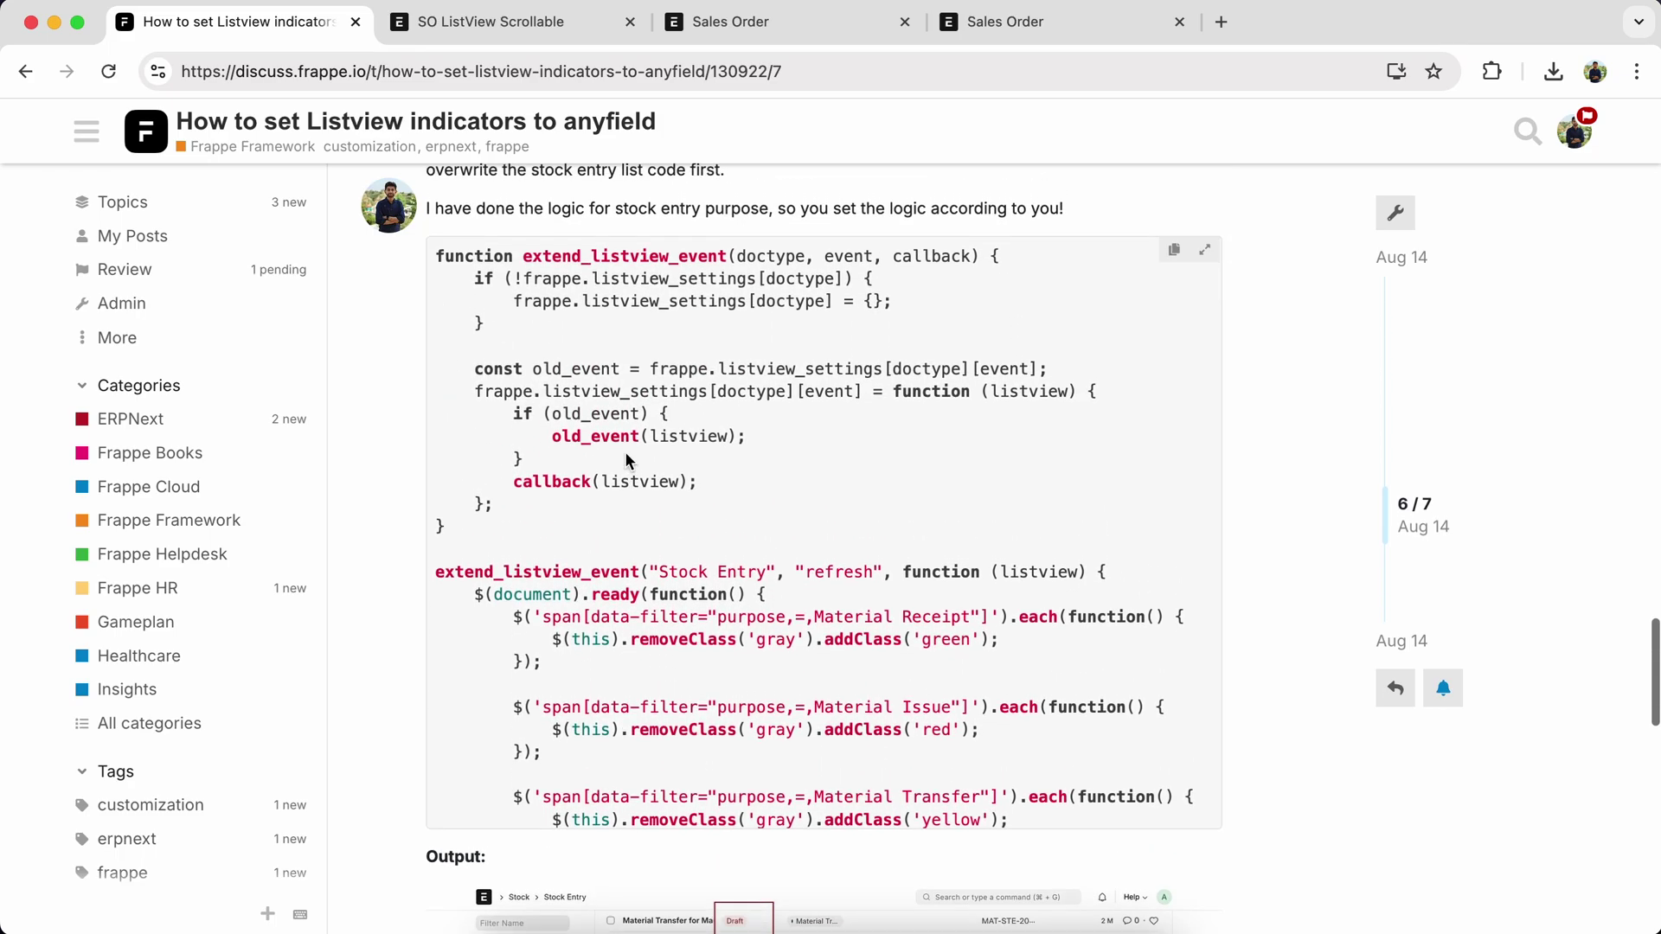
{"action": "scroll", "coordinate": [625, 457], "scroll_direction": "down", "scroll_amount": 1}
{"action": "scroll", "coordinate": [732, 423], "scroll_direction": "down", "scroll_amount": 1}
{"action": "scroll", "coordinate": [733, 422], "scroll_direction": "up", "scroll_amount": 3}
{"action": "left_click", "coordinate": [1177, 252]}
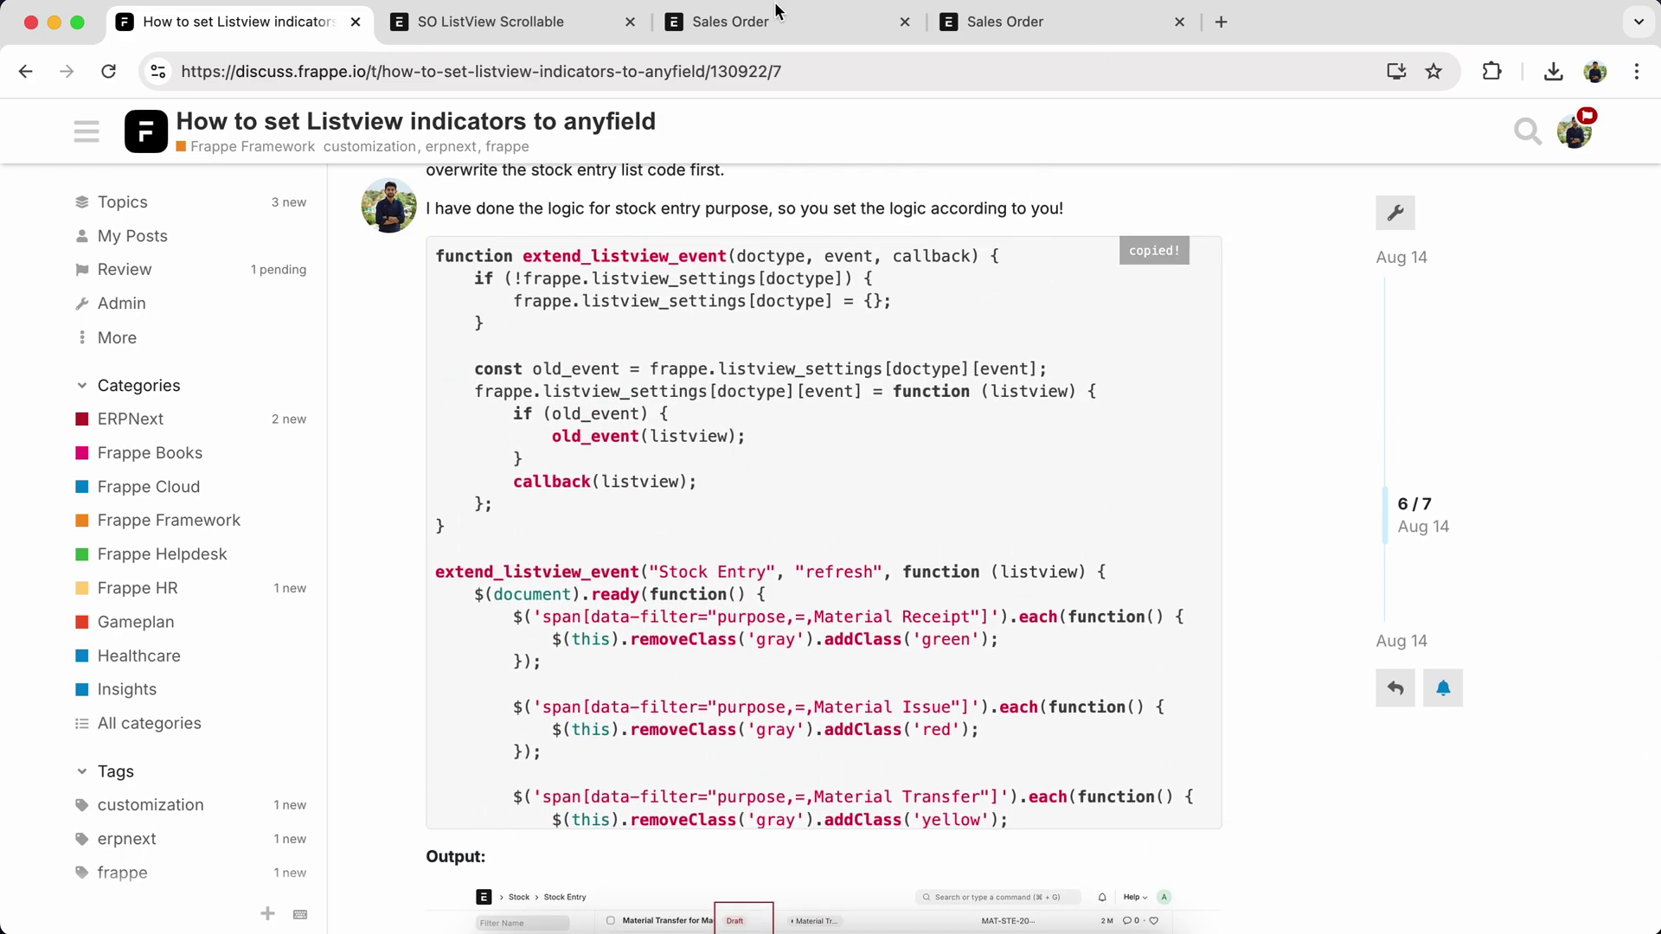
{"action": "left_click", "coordinate": [750, 22]}
{"action": "left_click", "coordinate": [491, 23]}
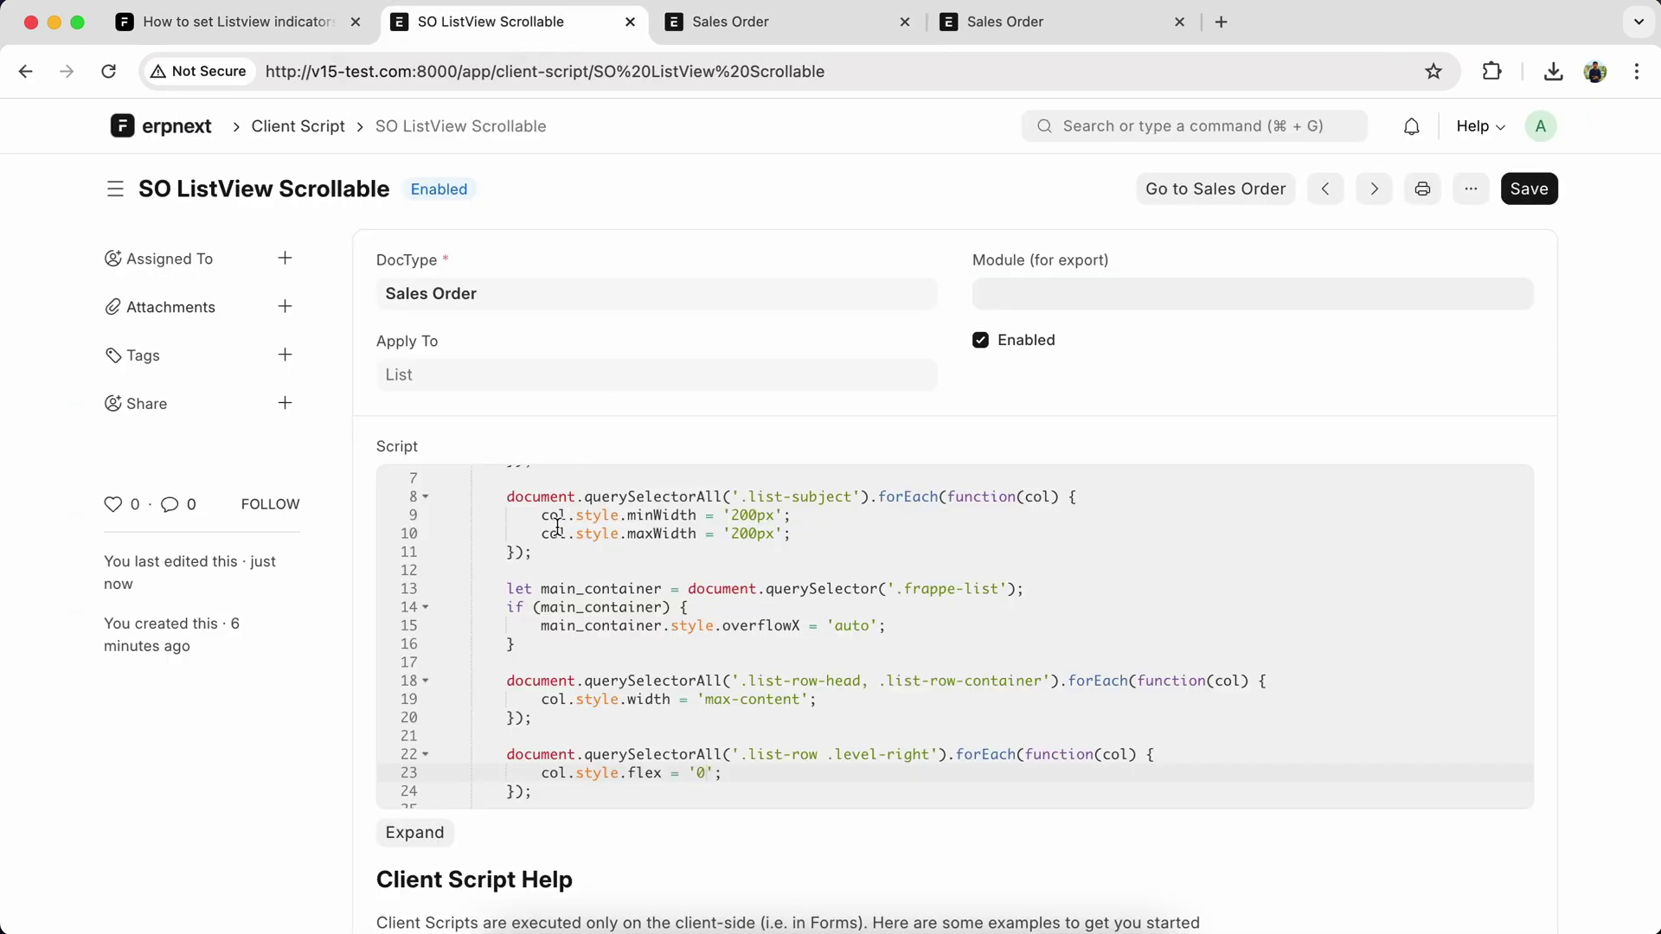
{"action": "scroll", "coordinate": [542, 572], "scroll_direction": "up", "scroll_amount": 5}
Paste the copied indicator code above the existing client script.
{"action": "left_click", "coordinate": [439, 493]}
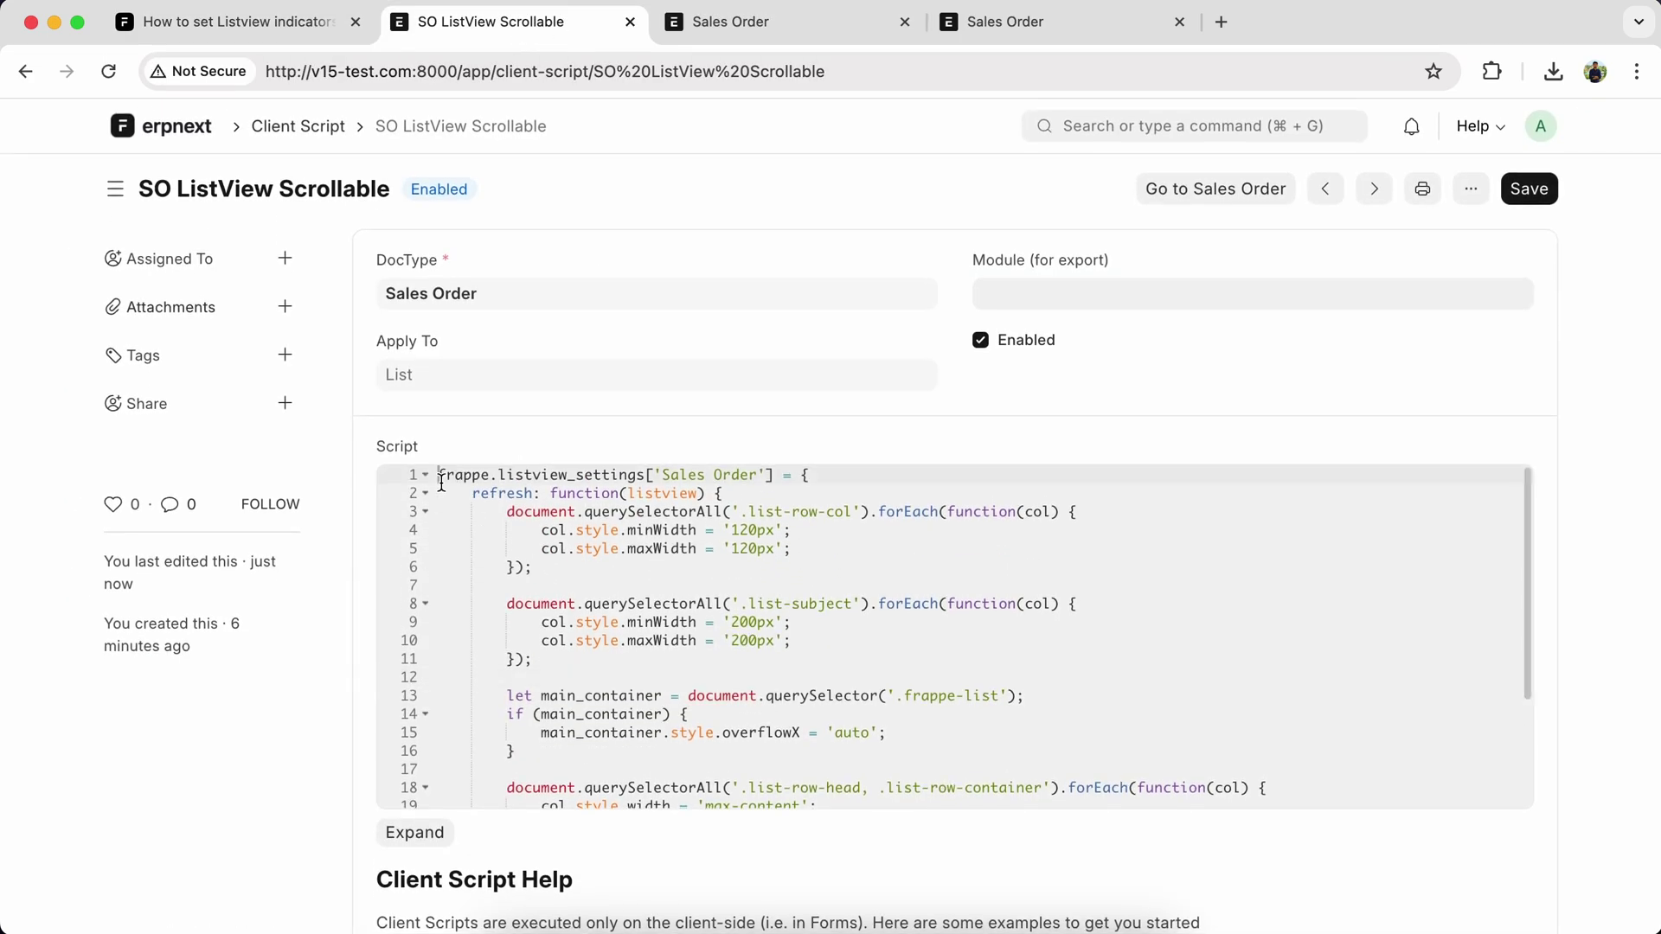
{"action": "key", "text": "Return"}
{"action": "key", "text": "Return"}
{"action": "key", "text": "Return"}
{"action": "key", "text": "Up"}
{"action": "key", "text": "Up"}
{"action": "key", "text": "ctrl+v"}
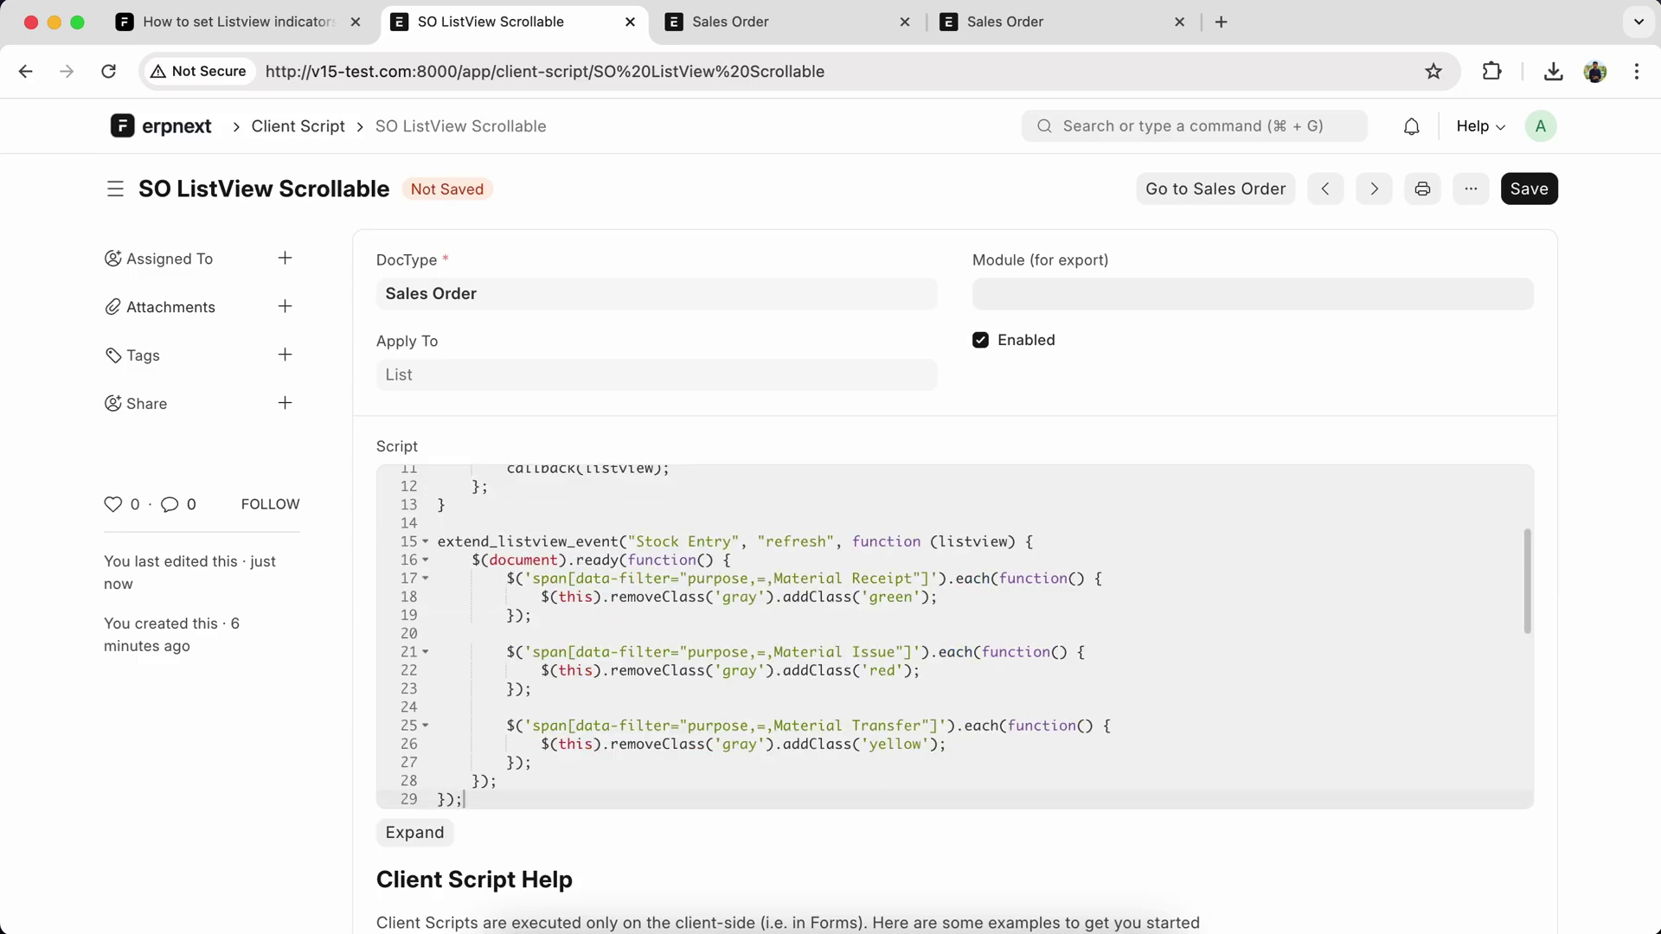
{"action": "scroll", "coordinate": [598, 519], "scroll_direction": "down", "scroll_amount": 3}
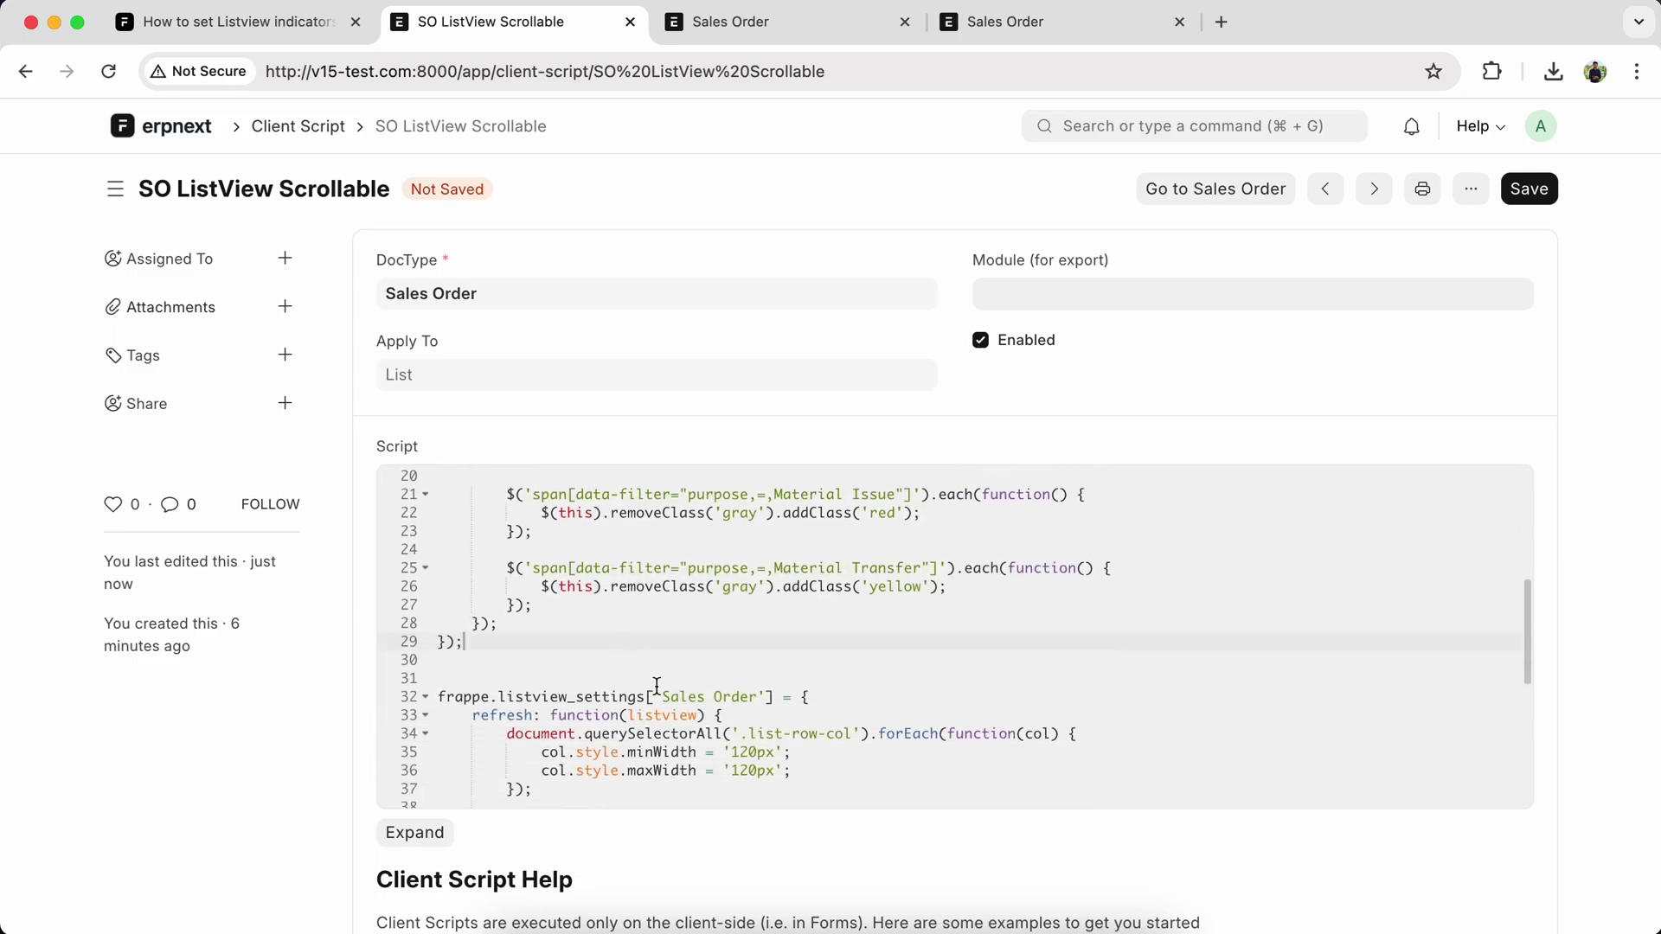
Replace 'Stock Entry' with 'Sales Order' in the pasted extend_listview_event call.
{"action": "double_click", "coordinate": [666, 698]}
{"action": "left_click_drag", "start_coordinate": [665, 697], "coordinate": [729, 697]}
{"action": "scroll", "coordinate": [734, 697], "scroll_direction": "up", "scroll_amount": 3}
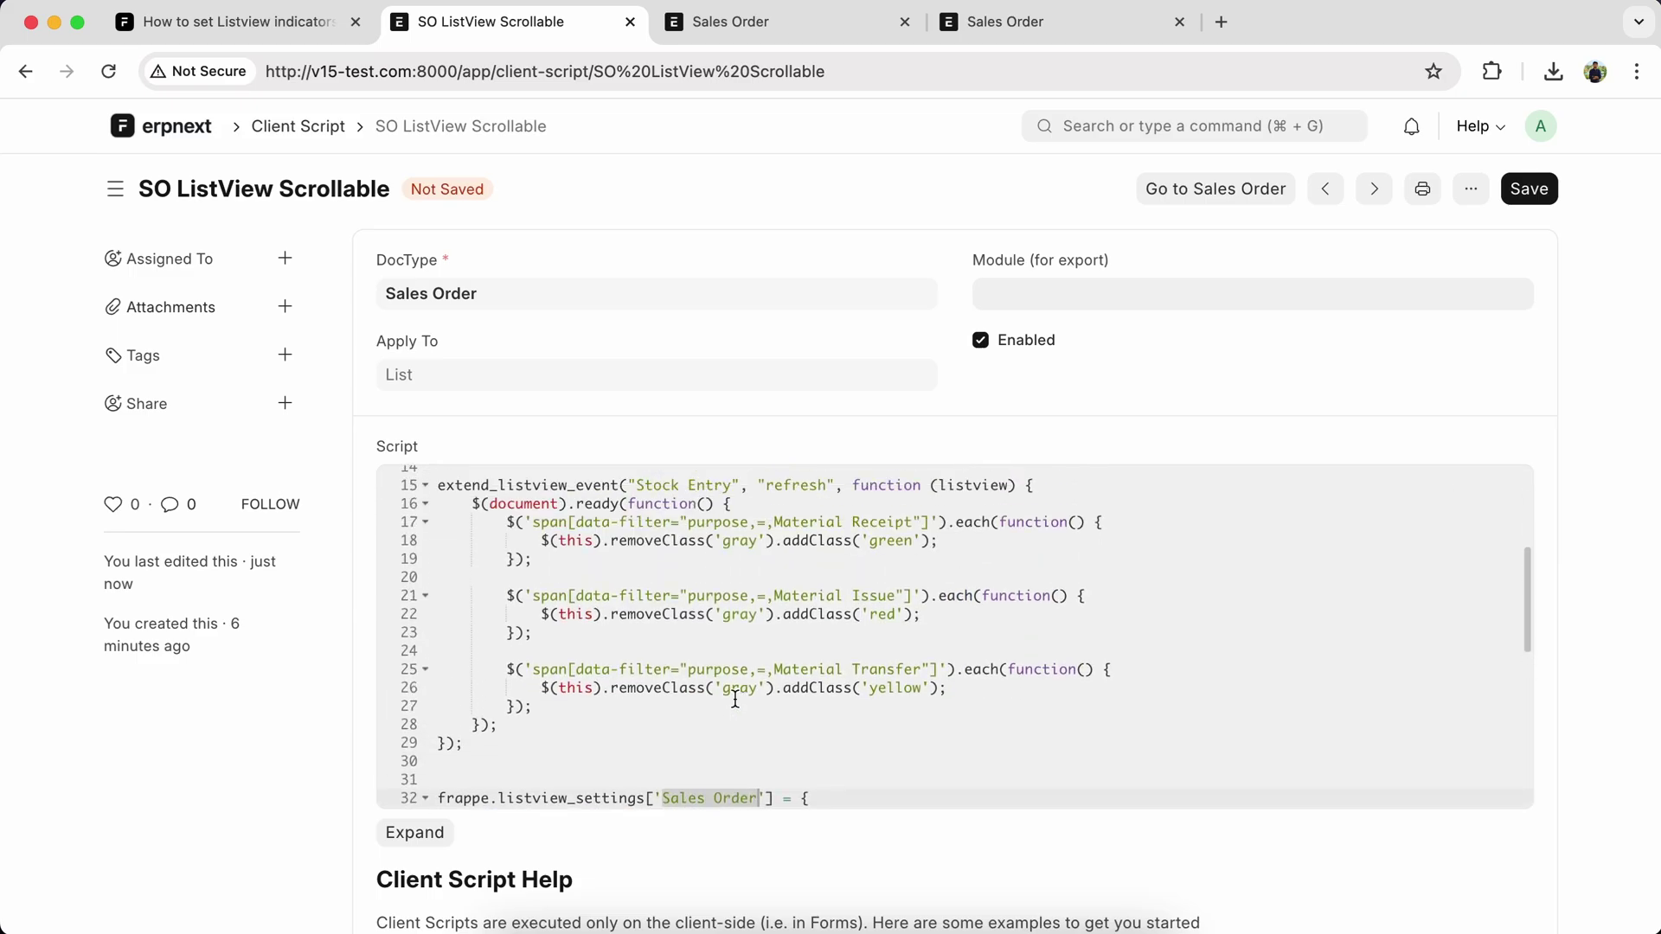
{"action": "double_click", "coordinate": [653, 545]}
{"action": "left_click_drag", "start_coordinate": [652, 546], "coordinate": [698, 546]}
{"action": "key", "text": "super+v"}
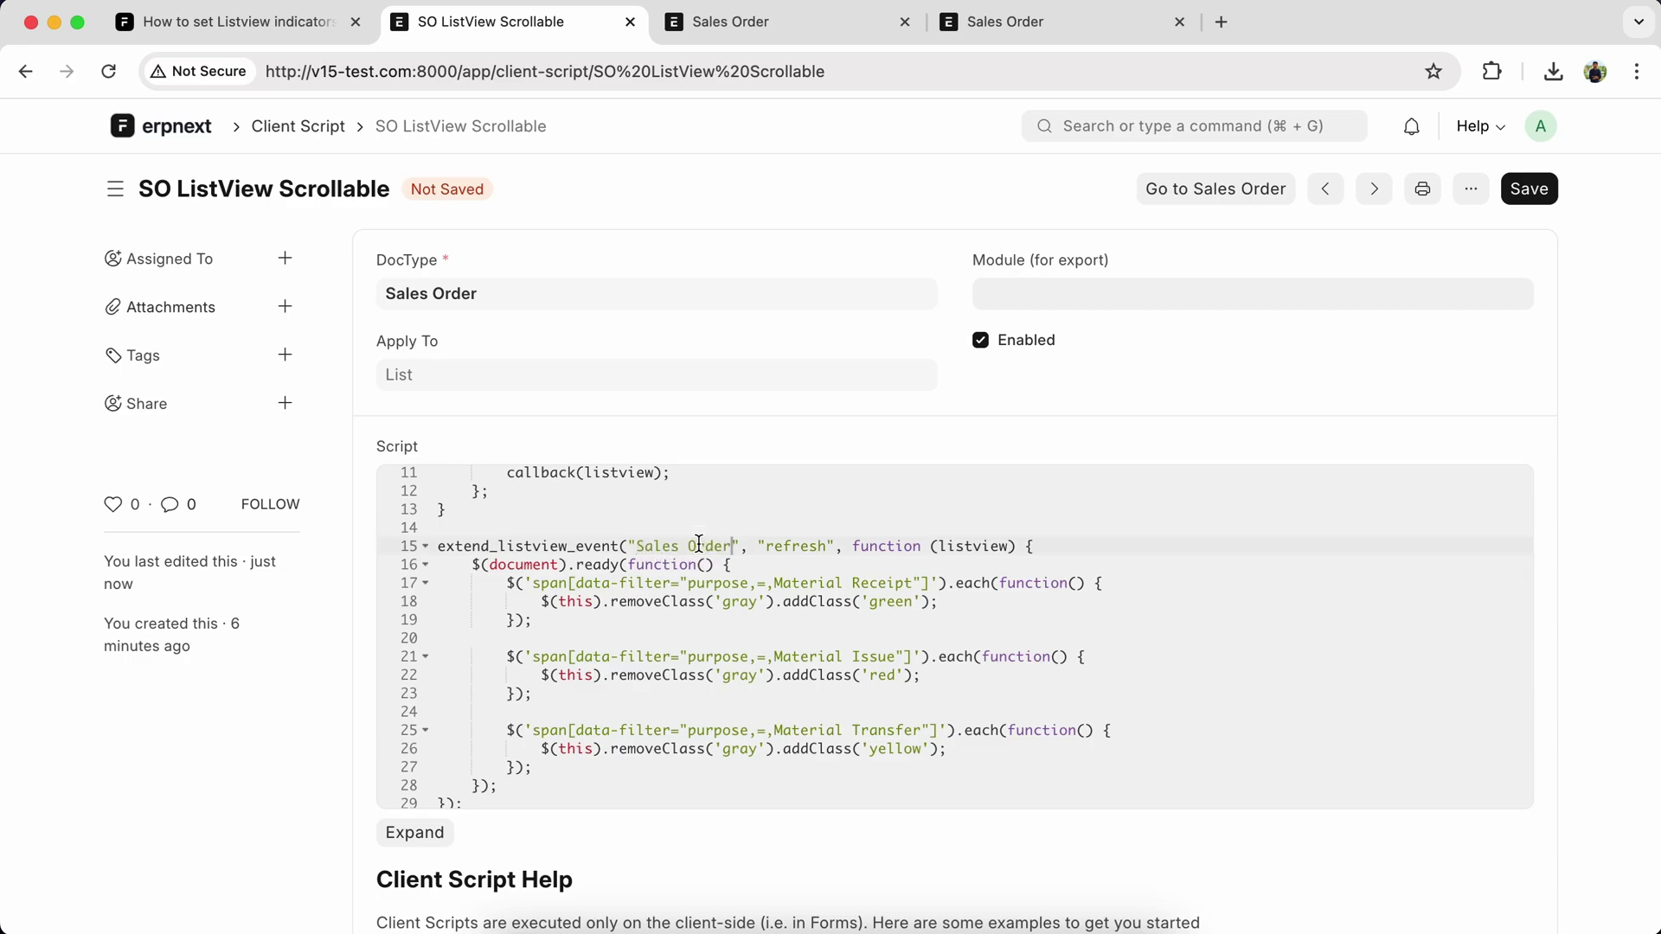
{"action": "scroll", "coordinate": [603, 583], "scroll_direction": "down", "scroll_amount": 3}
{"action": "scroll", "coordinate": [604, 583], "scroll_direction": "down", "scroll_amount": 3}
{"action": "scroll", "coordinate": [603, 582], "scroll_direction": "down", "scroll_amount": 3}
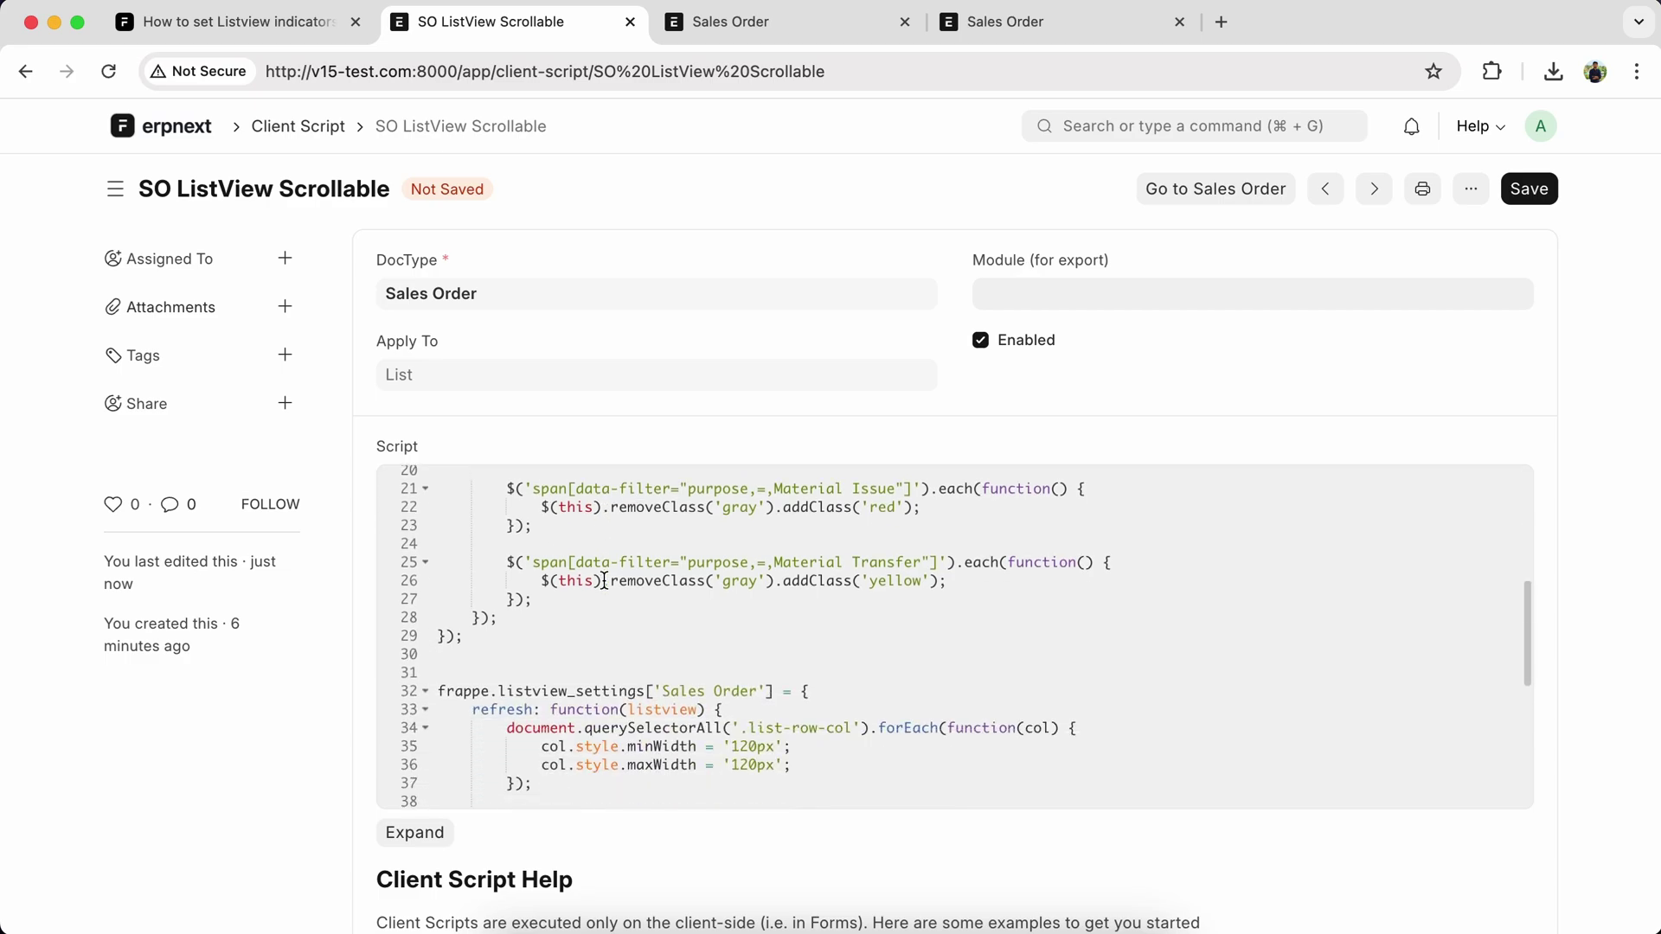
{"action": "scroll", "coordinate": [603, 583], "scroll_direction": "down", "scroll_amount": 2}
{"action": "scroll", "coordinate": [604, 583], "scroll_direction": "down", "scroll_amount": 2}
{"action": "scroll", "coordinate": [604, 582], "scroll_direction": "down", "scroll_amount": 2}
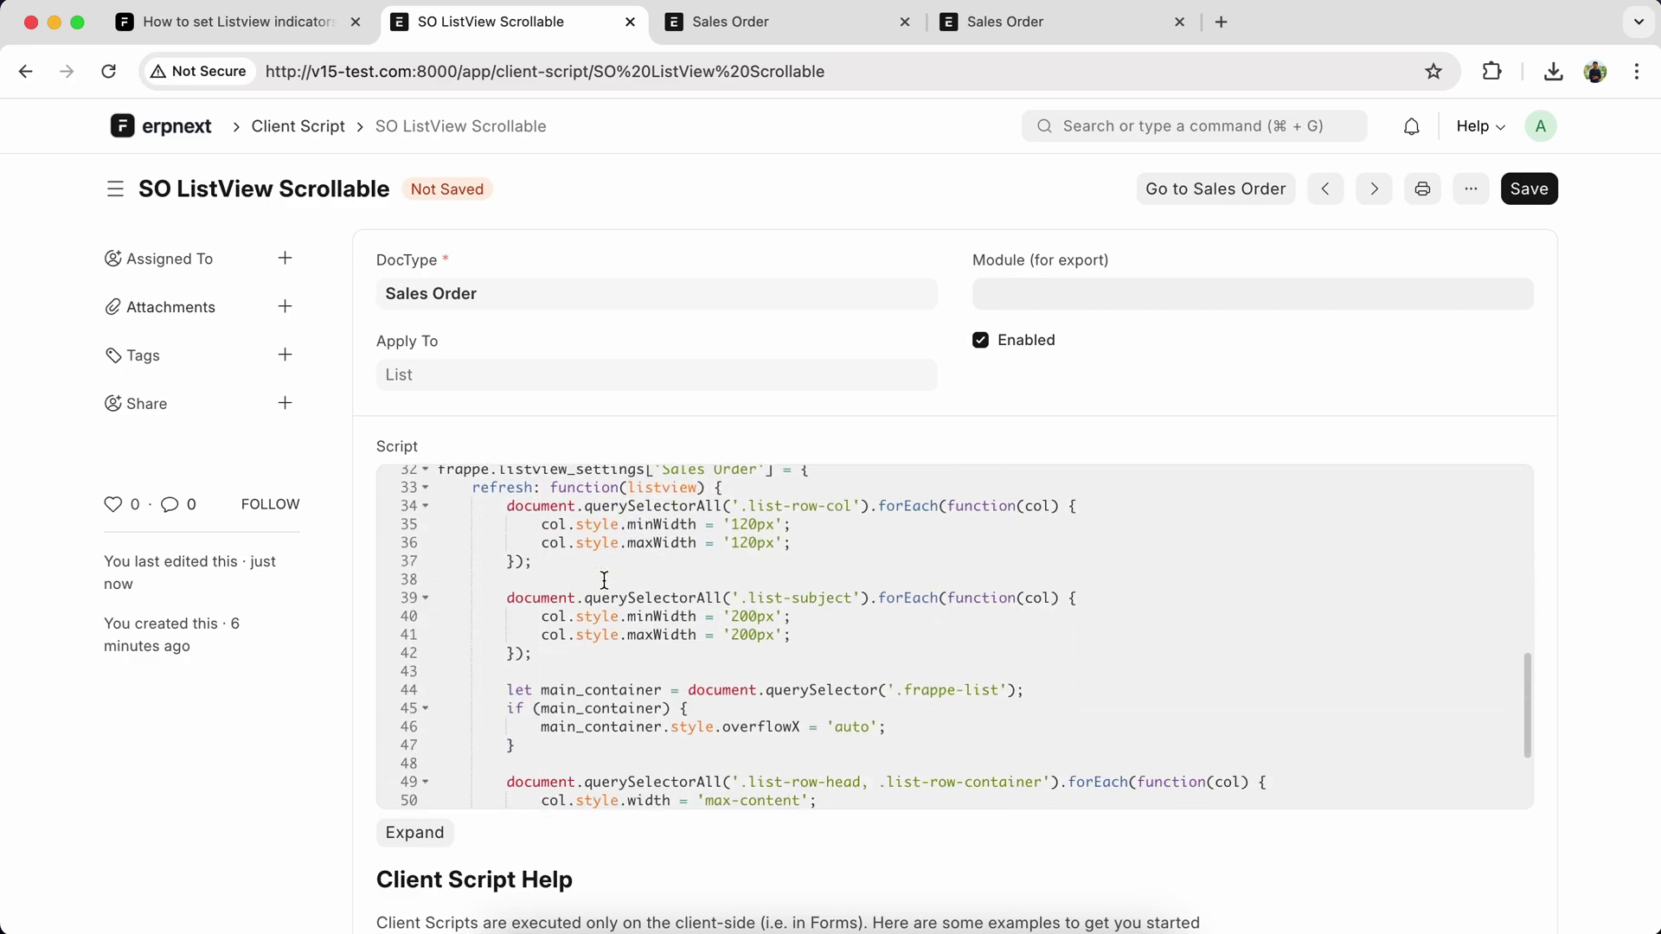
{"action": "scroll", "coordinate": [603, 583], "scroll_direction": "down", "scroll_amount": 1}
{"action": "scroll", "coordinate": [603, 583], "scroll_direction": "up", "scroll_amount": 2}
{"action": "scroll", "coordinate": [603, 583], "scroll_direction": "up", "scroll_amount": 1}
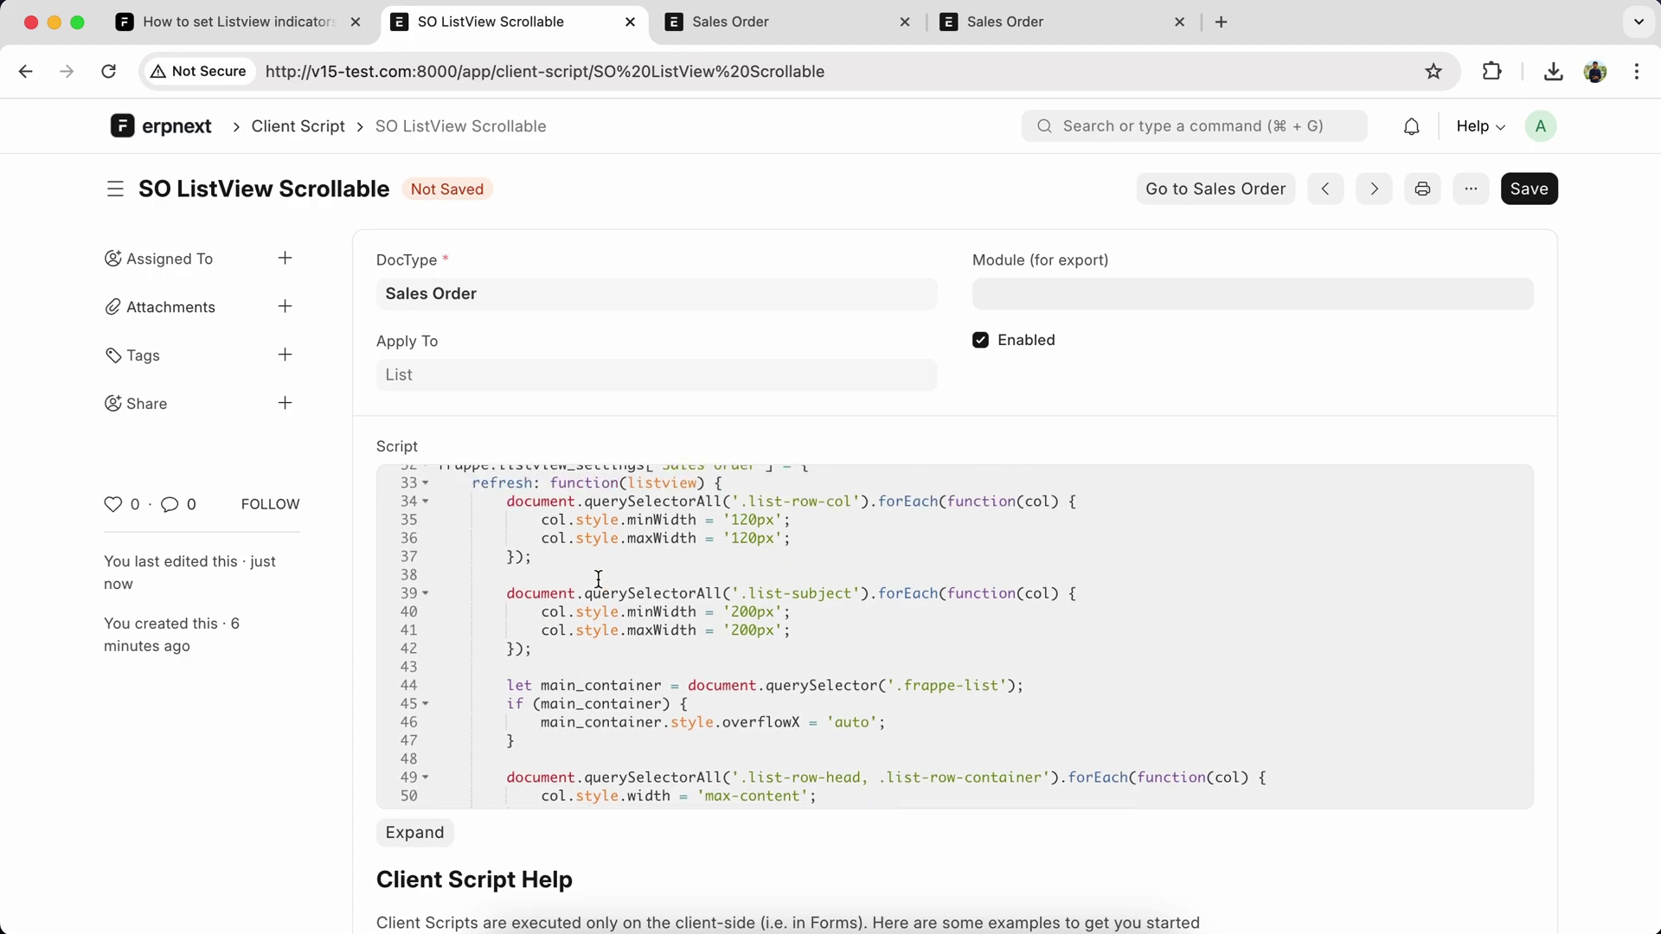
Paste the column-width and scrolling code over the Stock Entry colouring block.
{"action": "left_click_drag", "start_coordinate": [444, 510], "coordinate": [508, 728]}
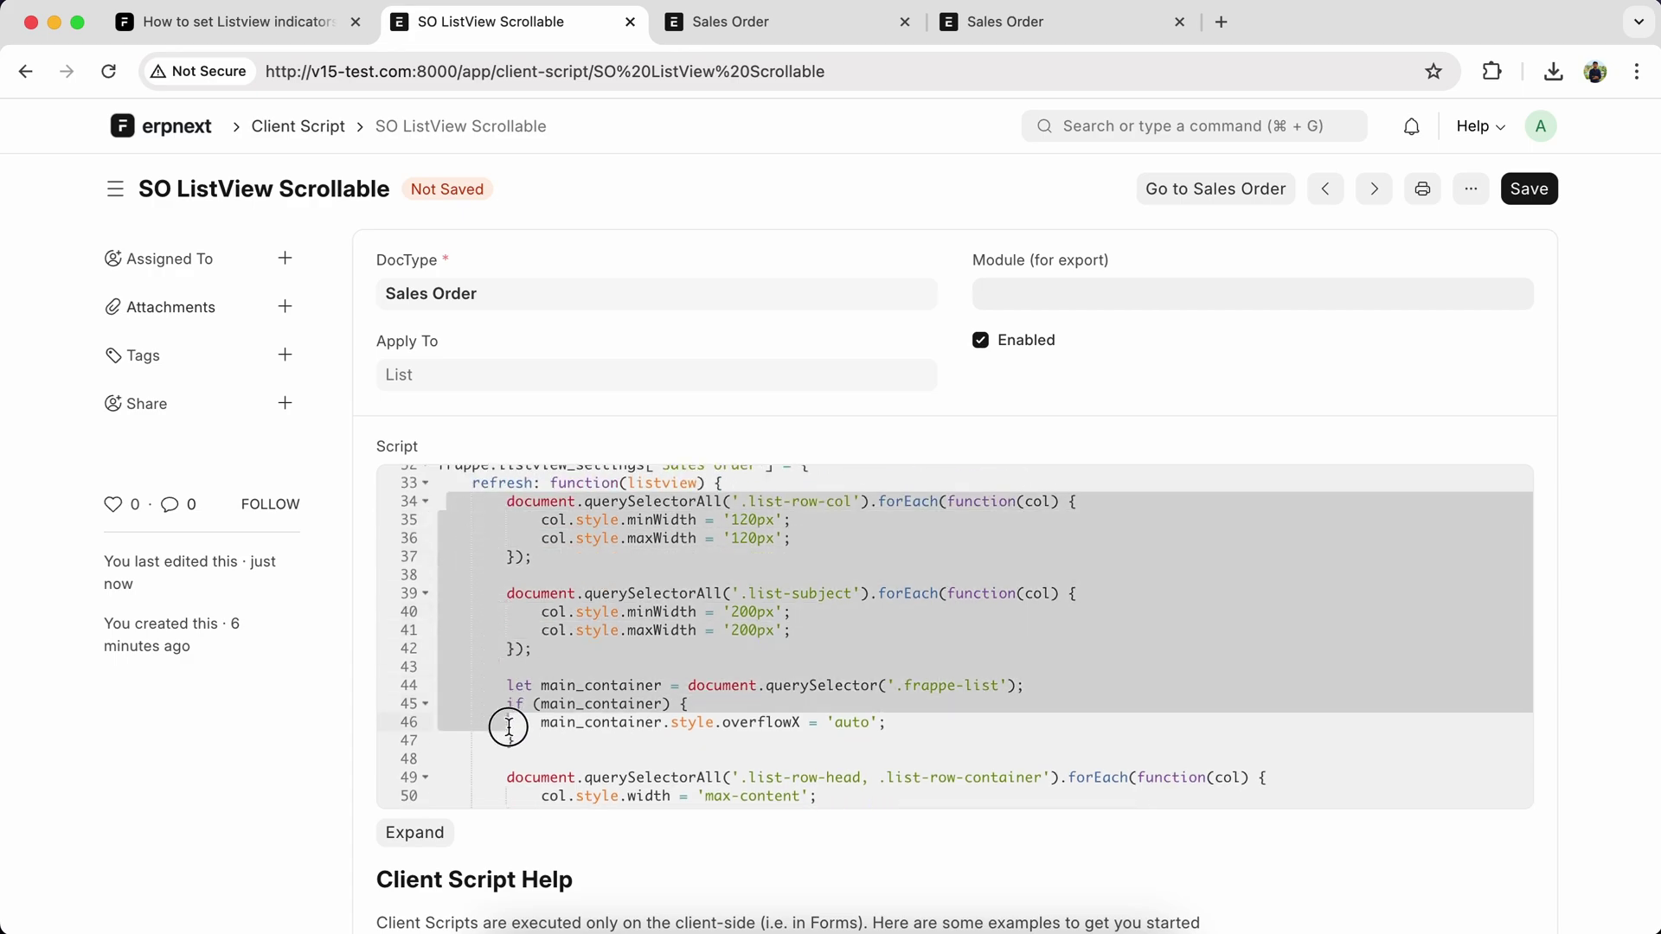
{"action": "left_click", "coordinate": [444, 504]}
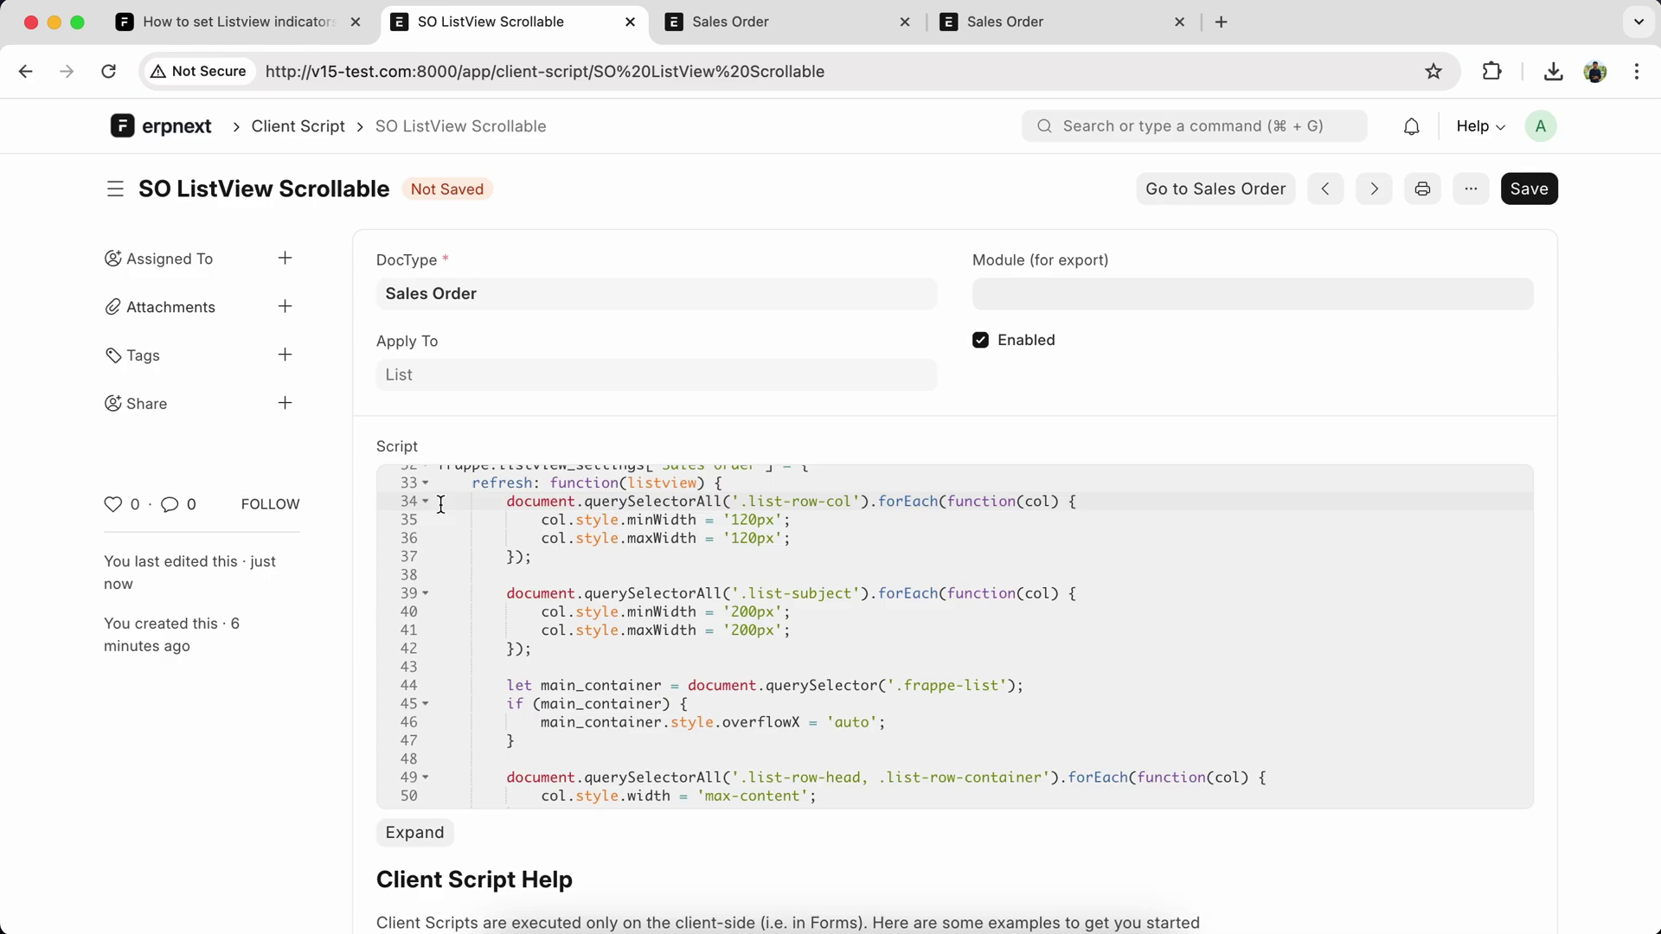
{"action": "mouse_move", "coordinate": [439, 505]}
{"action": "left_mouse_down"}
{"action": "mouse_move", "coordinate": [493, 767]}
{"action": "mouse_move", "coordinate": [493, 743]}
{"action": "left_mouse_up"}
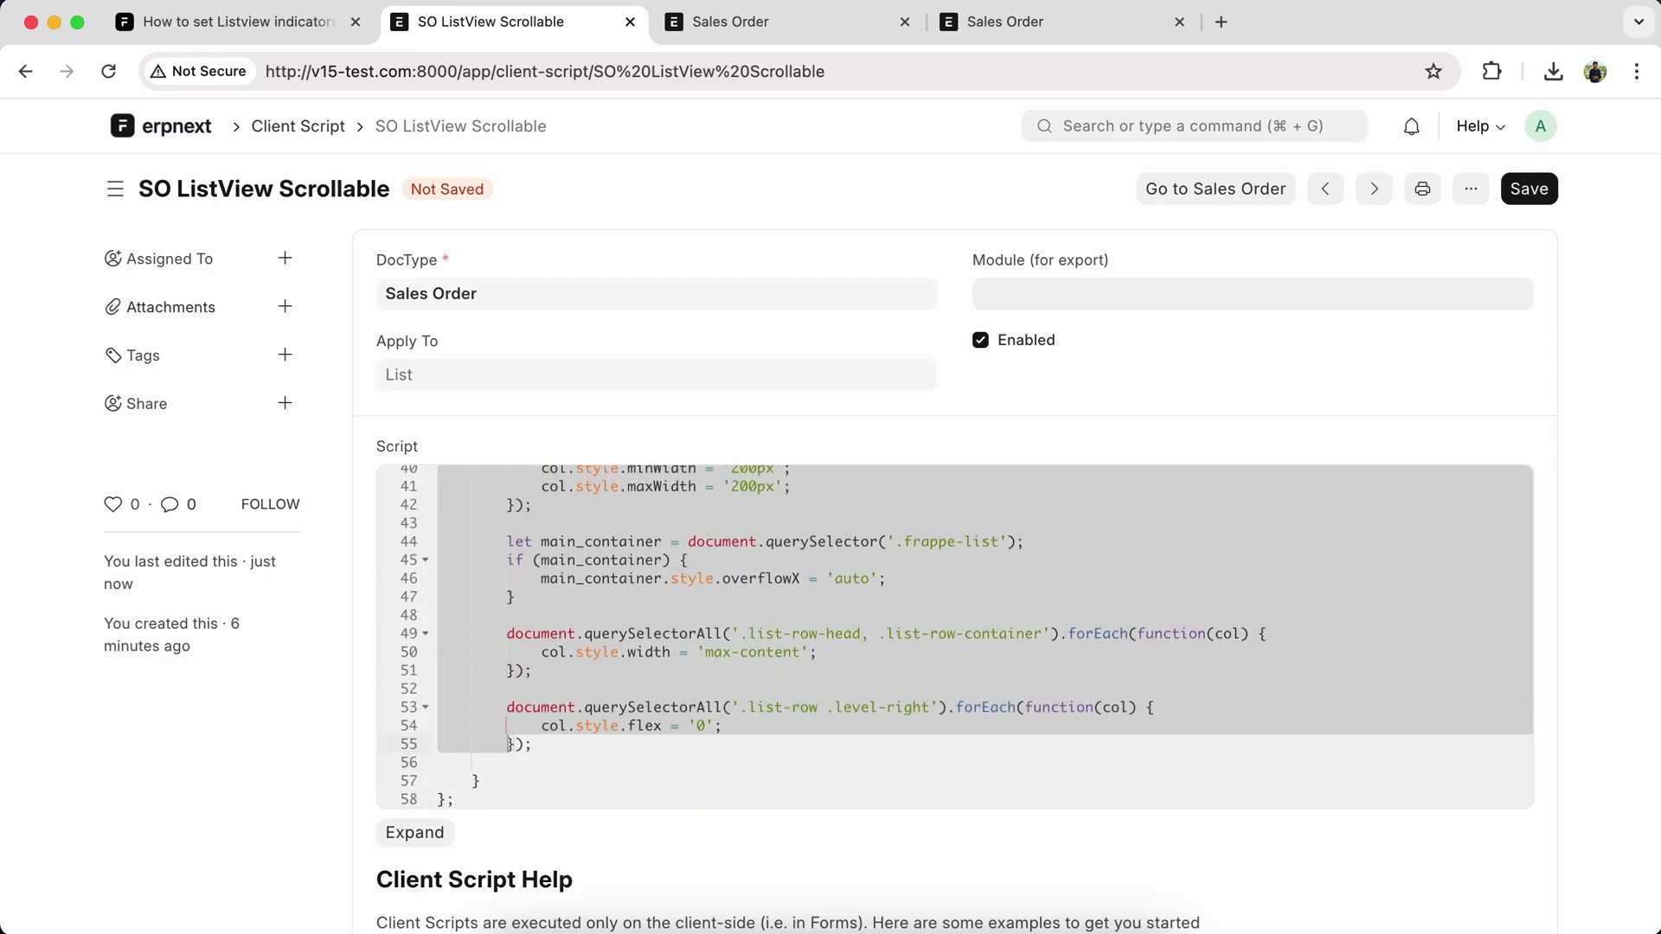
{"action": "scroll", "coordinate": [569, 735], "scroll_direction": "up", "scroll_amount": 6}
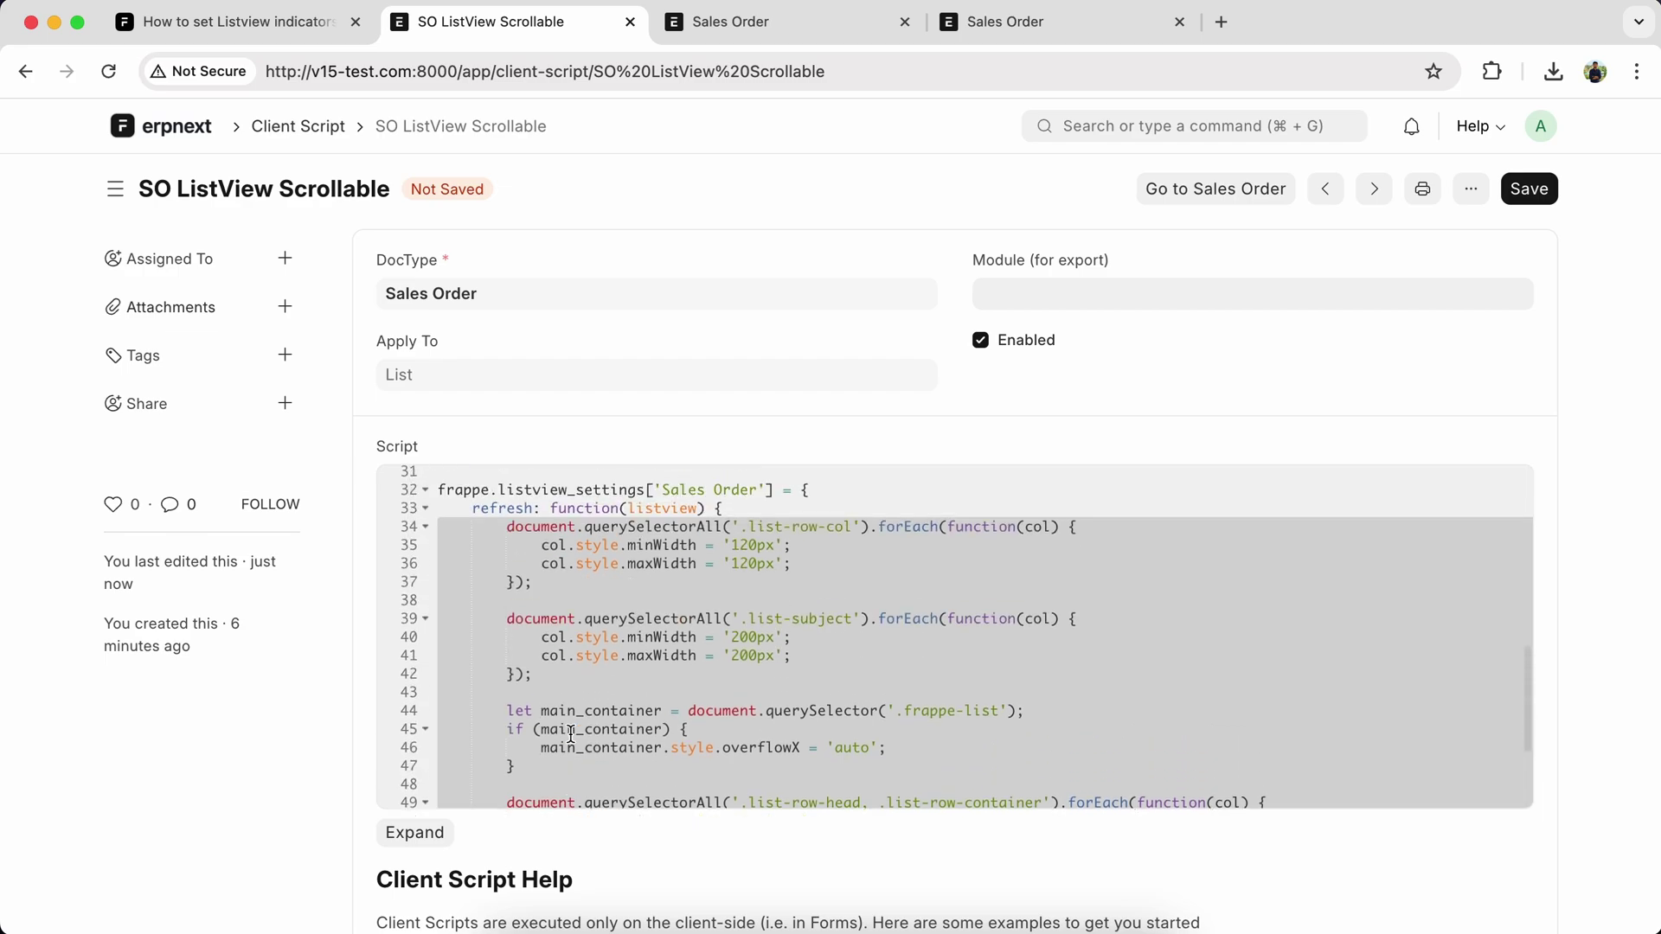
{"action": "scroll", "coordinate": [569, 734], "scroll_direction": "up", "scroll_amount": 4}
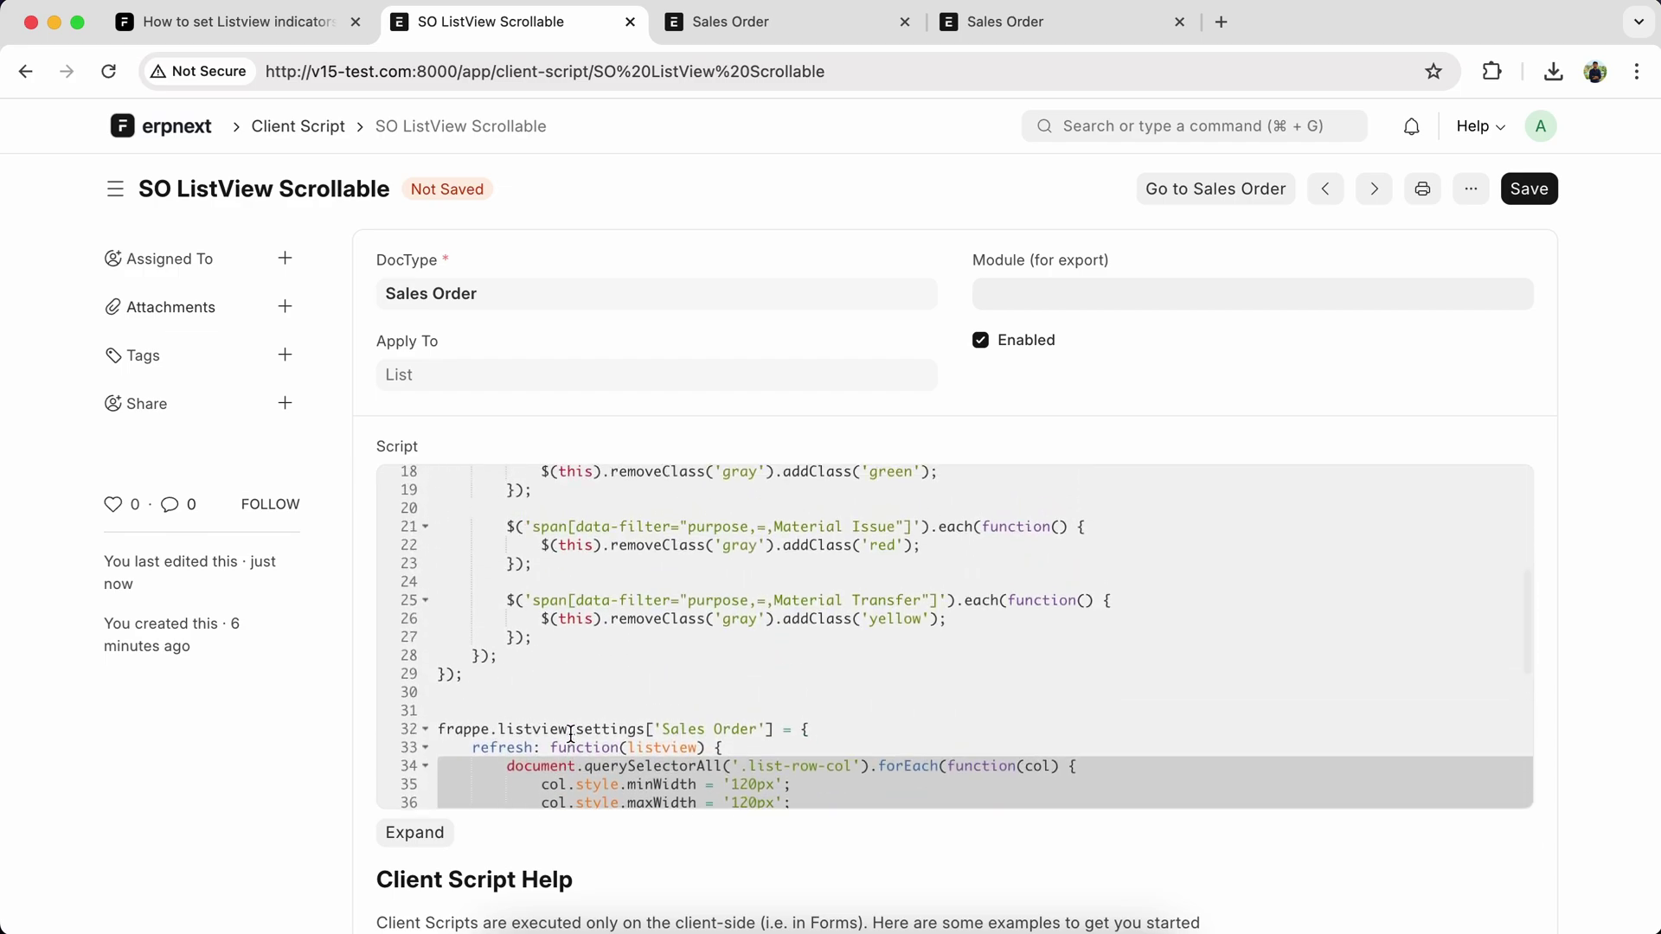
{"action": "scroll", "coordinate": [569, 735], "scroll_direction": "up", "scroll_amount": 4}
{"action": "scroll", "coordinate": [568, 735], "scroll_direction": "up", "scroll_amount": 1}
{"action": "left_click", "coordinate": [742, 506]}
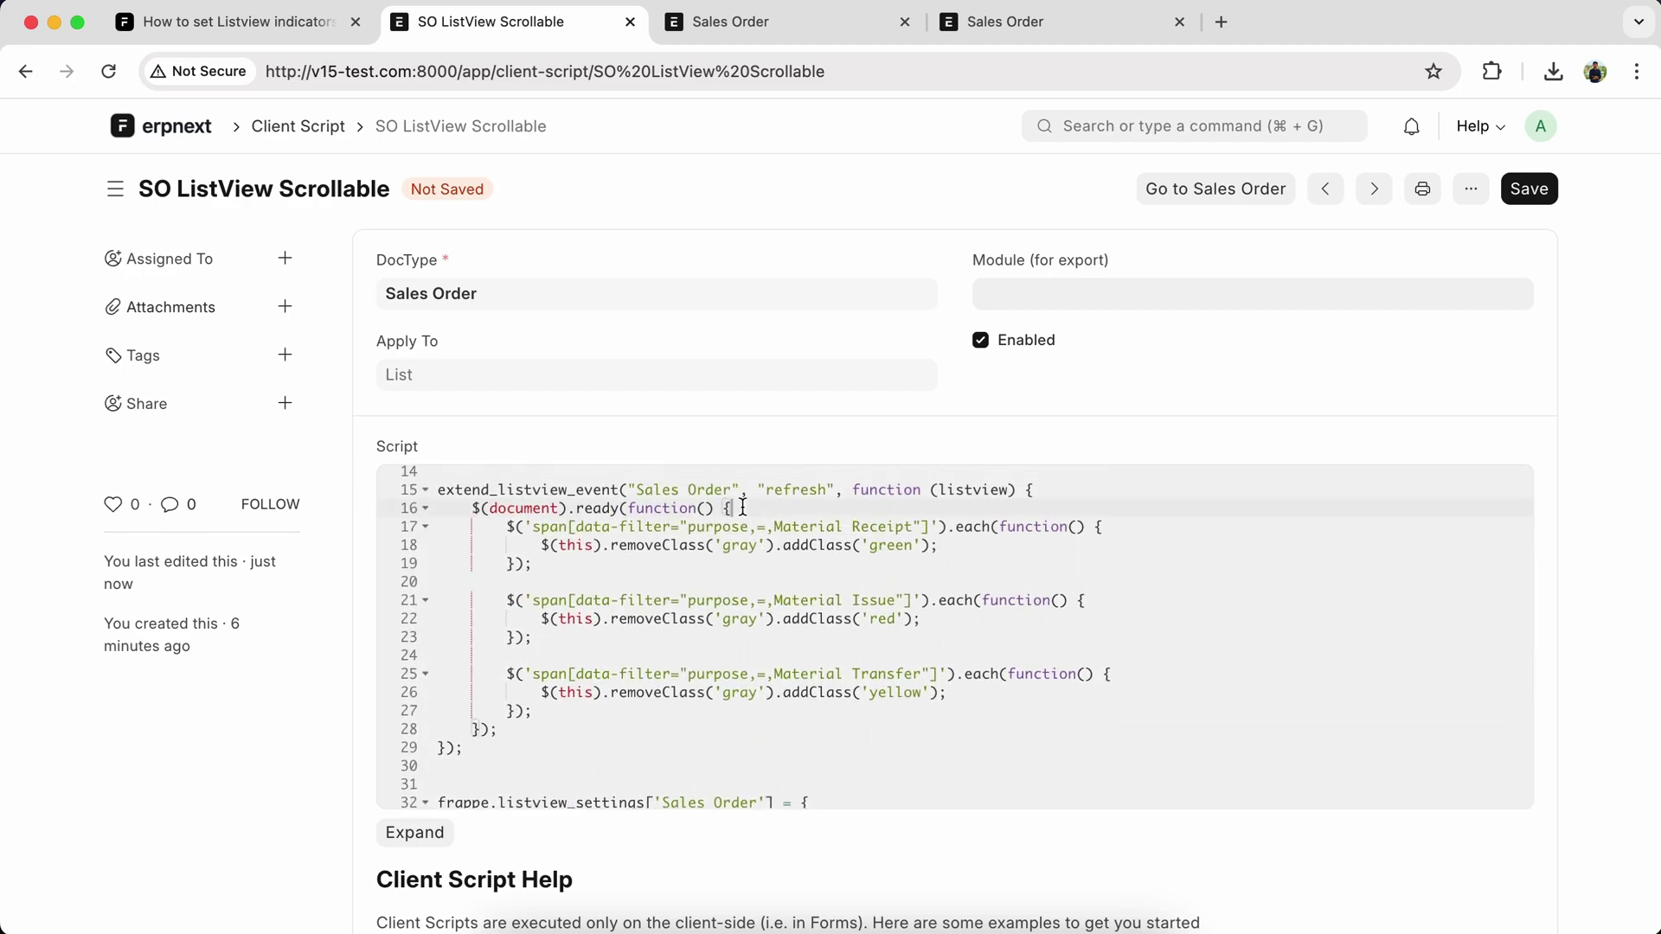
{"action": "left_click", "coordinate": [503, 730], "text": "shift"}
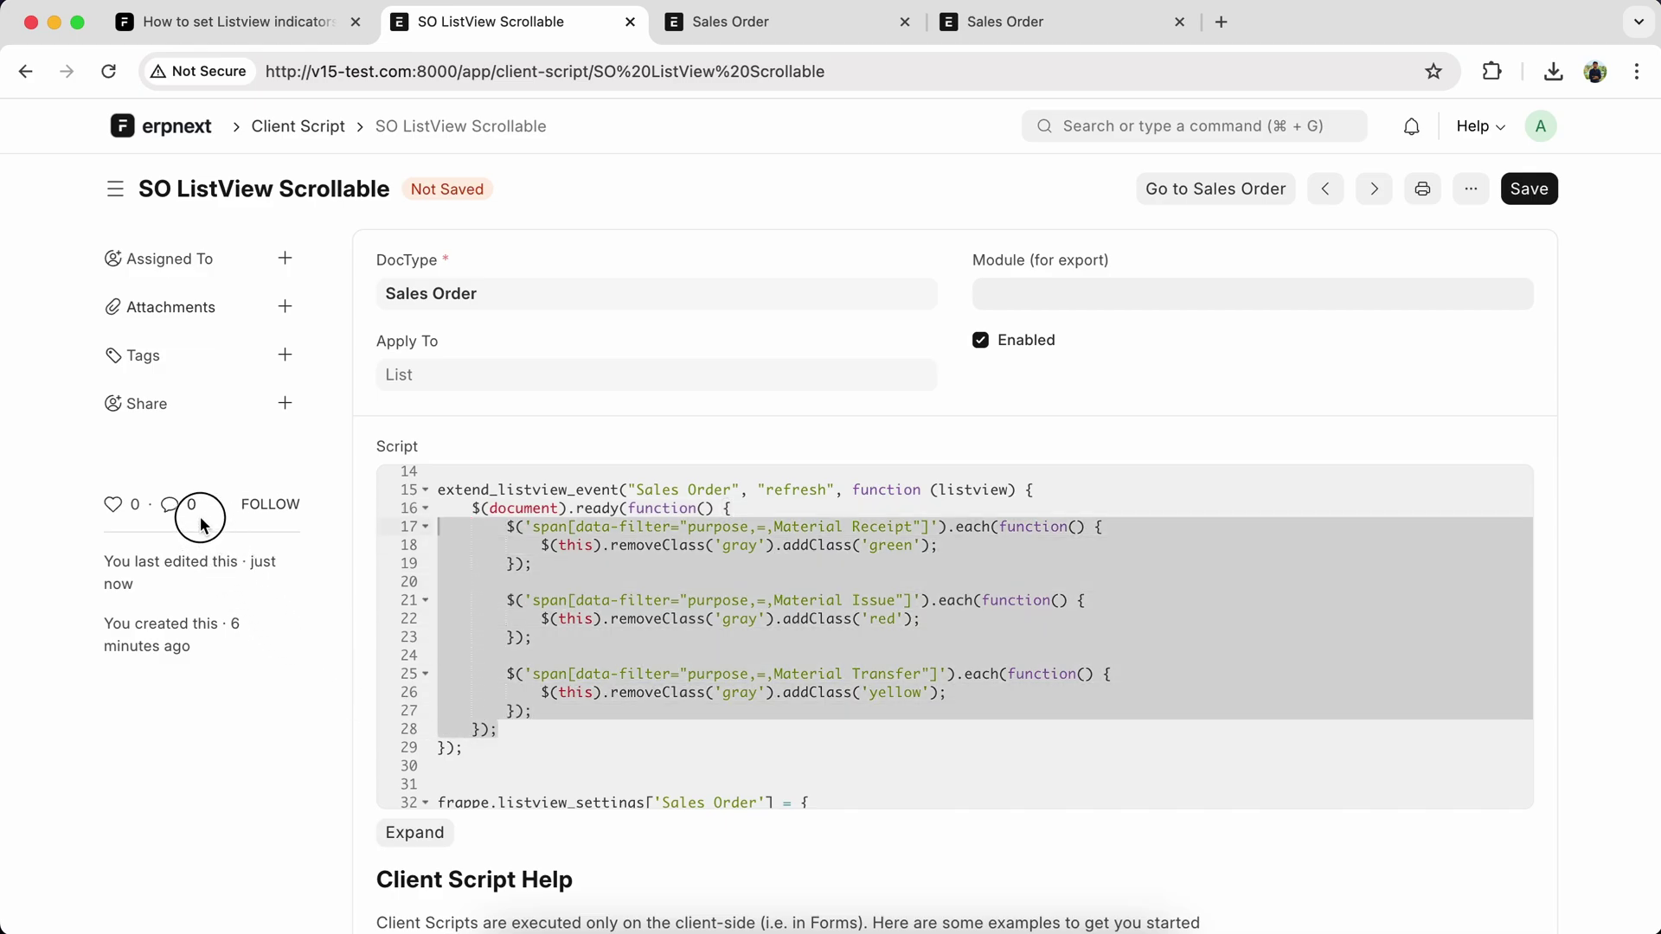
{"action": "key", "text": "super+v"}
{"action": "scroll", "coordinate": [487, 584], "scroll_direction": "down", "scroll_amount": 3}
{"action": "scroll", "coordinate": [488, 584], "scroll_direction": "down", "scroll_amount": 5}
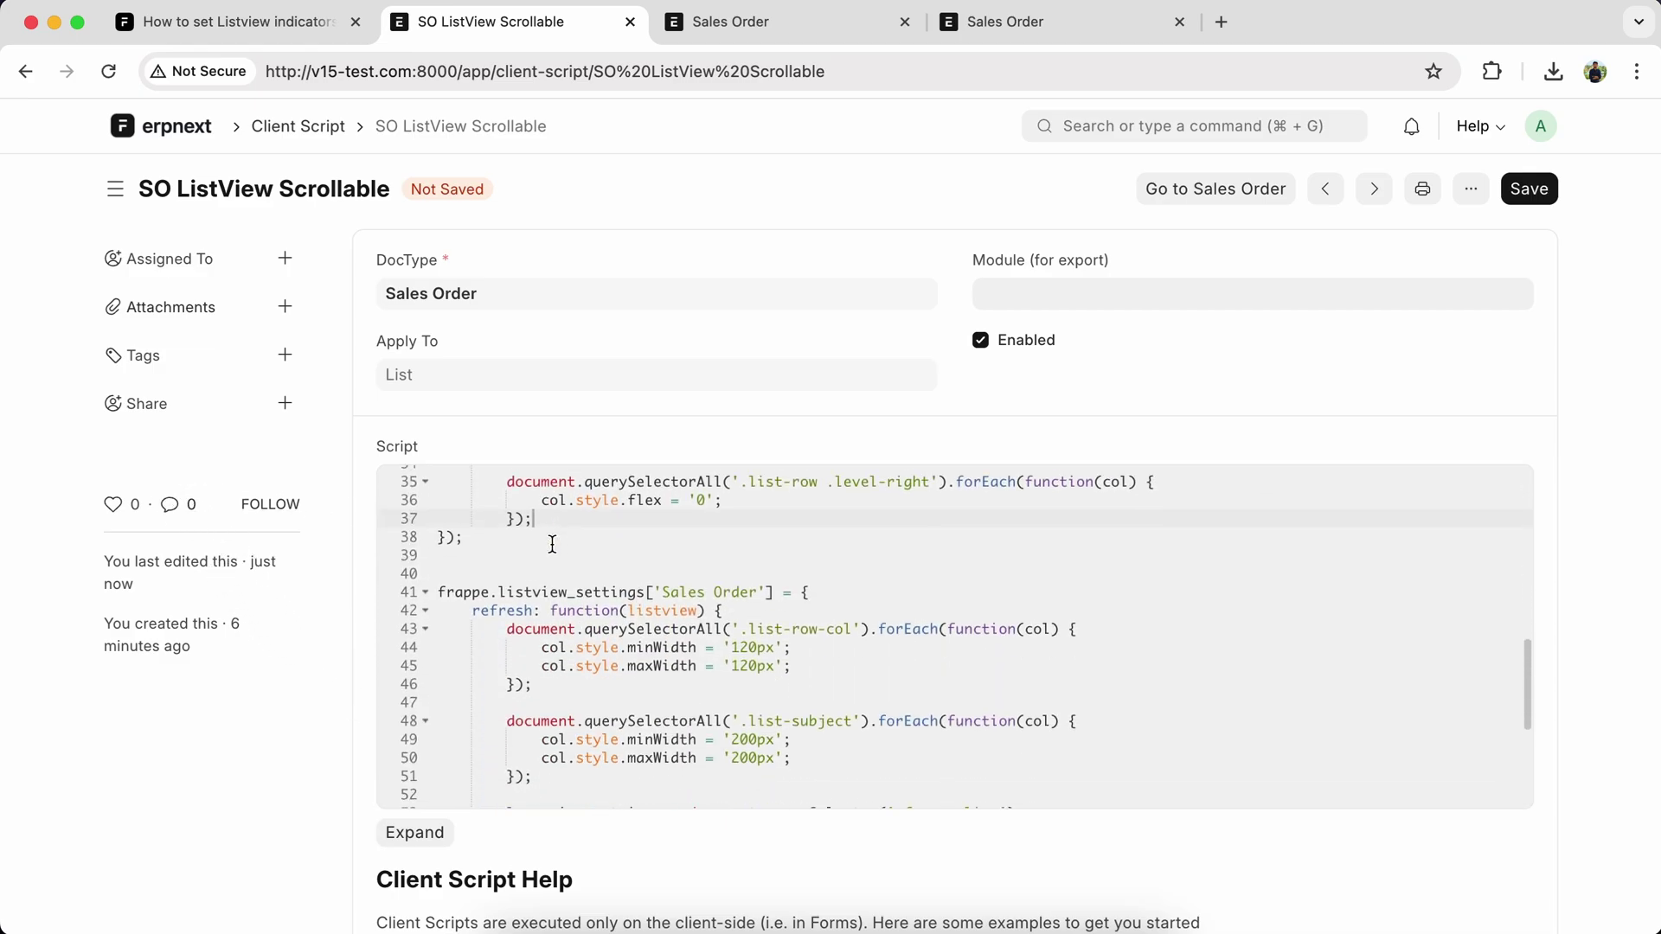
{"action": "scroll", "coordinate": [488, 583], "scroll_direction": "down", "scroll_amount": 2}
Delete the old listview settings block below the new refresh handler.
{"action": "left_click", "coordinate": [487, 557]}
{"action": "key", "text": "super+shift+Down"}
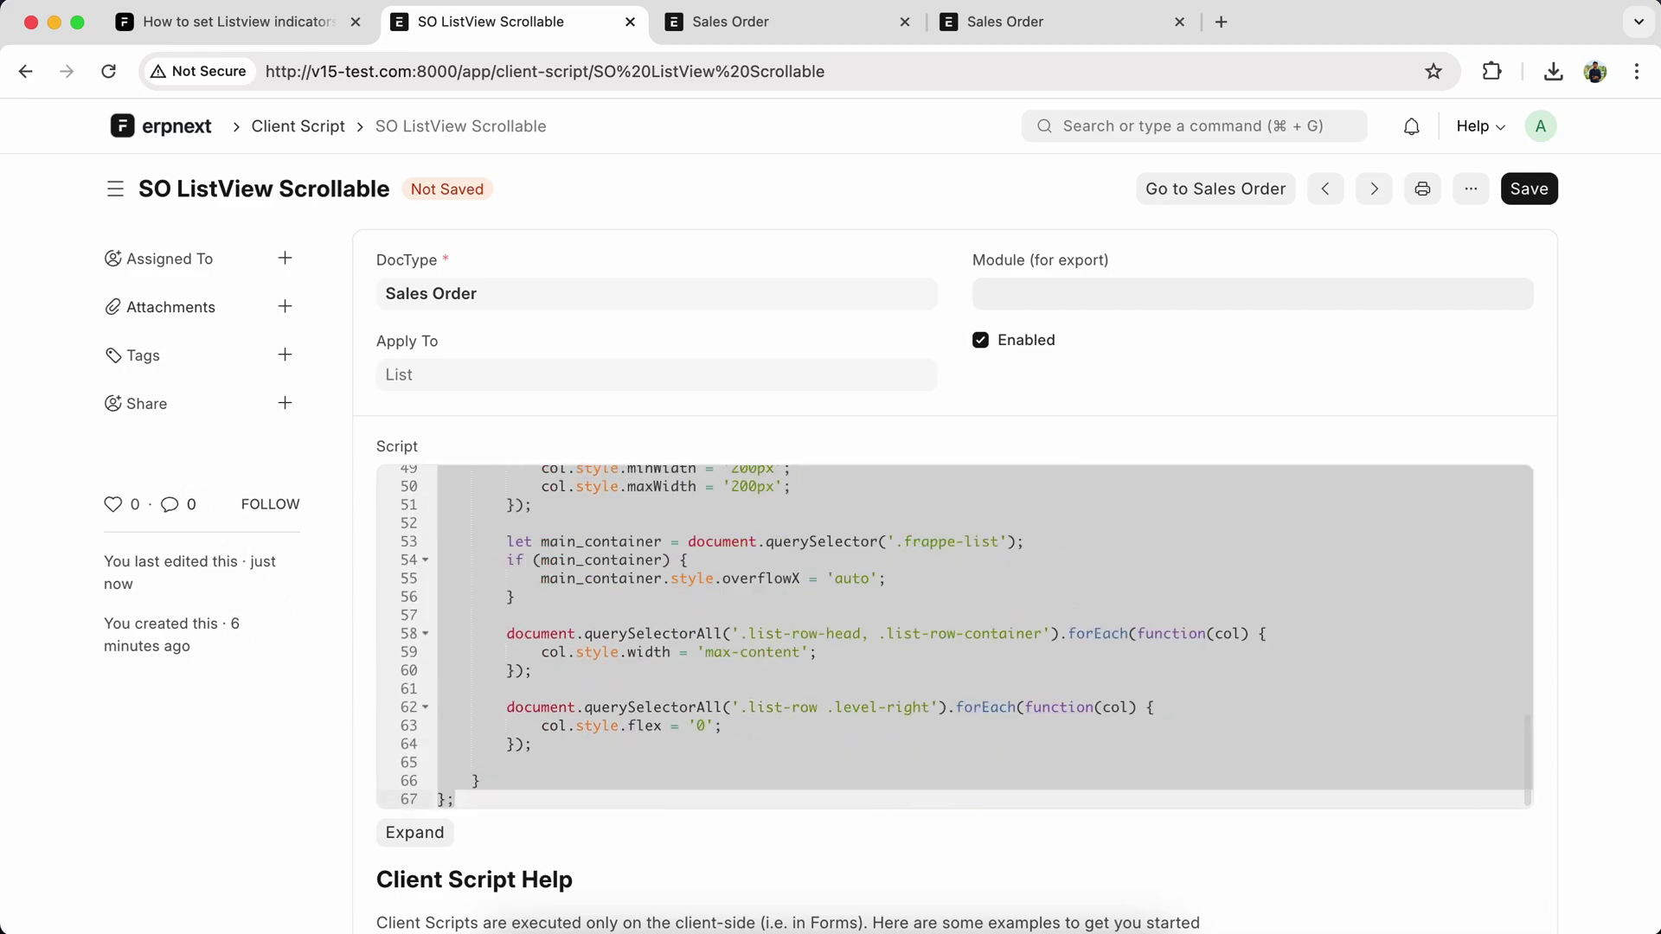
{"action": "key", "text": "BackSpace"}
{"action": "scroll", "coordinate": [686, 677], "scroll_direction": "up", "scroll_amount": 1}
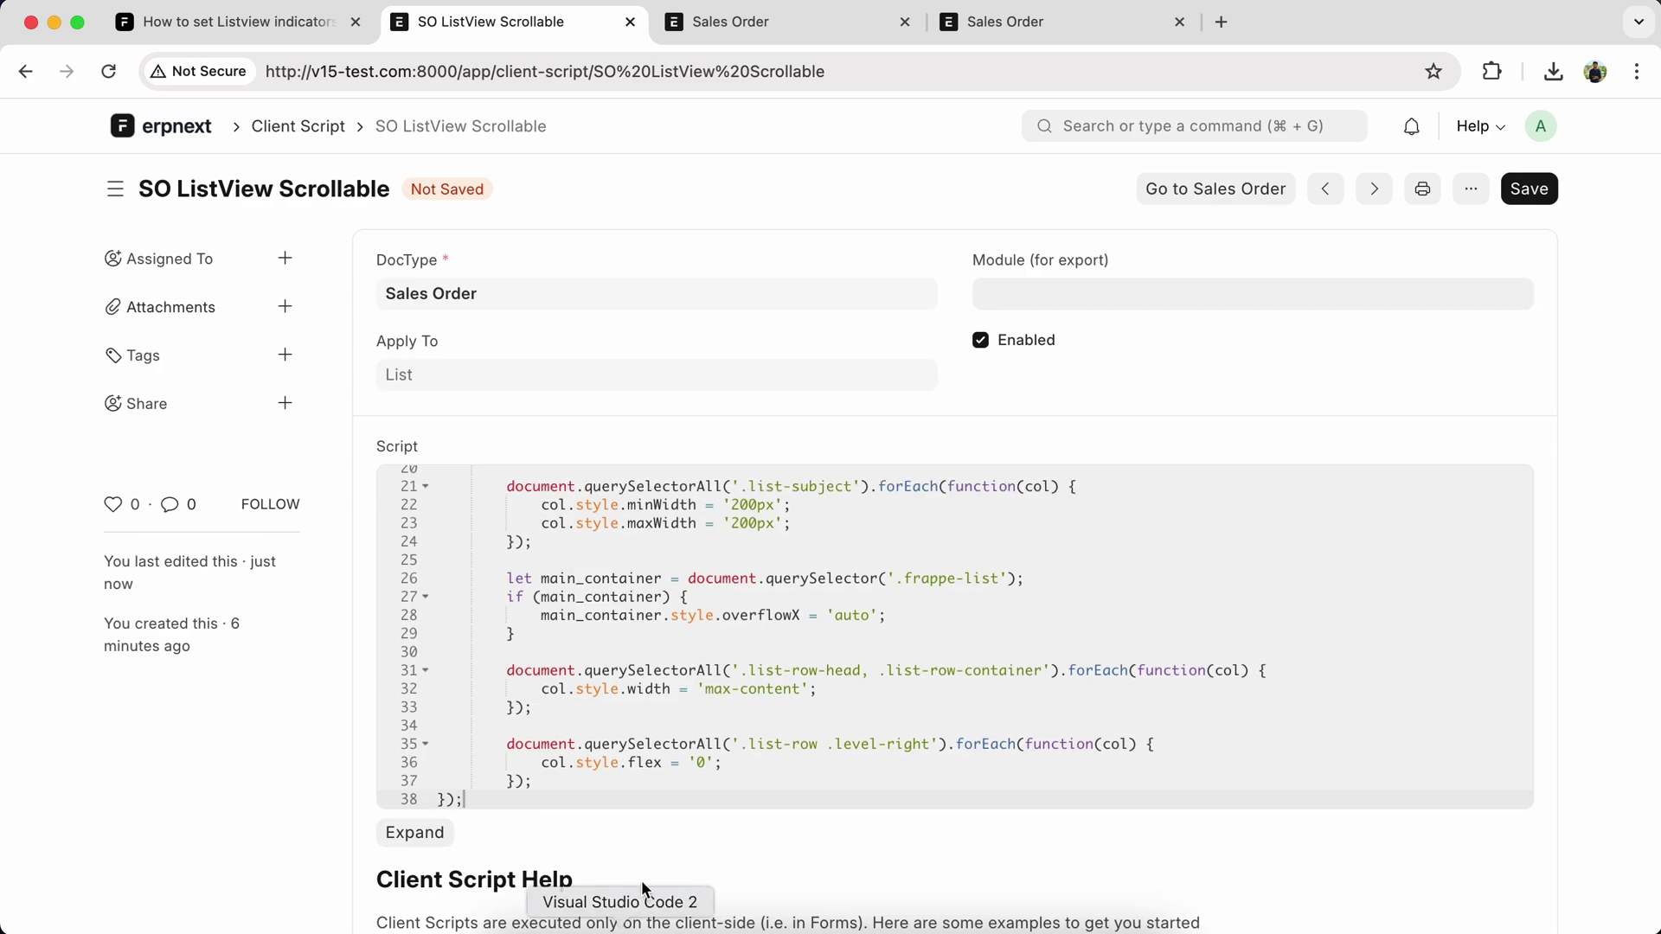
{"action": "scroll", "coordinate": [687, 677], "scroll_direction": "up", "scroll_amount": 5}
{"action": "scroll", "coordinate": [687, 678], "scroll_direction": "up", "scroll_amount": 2}
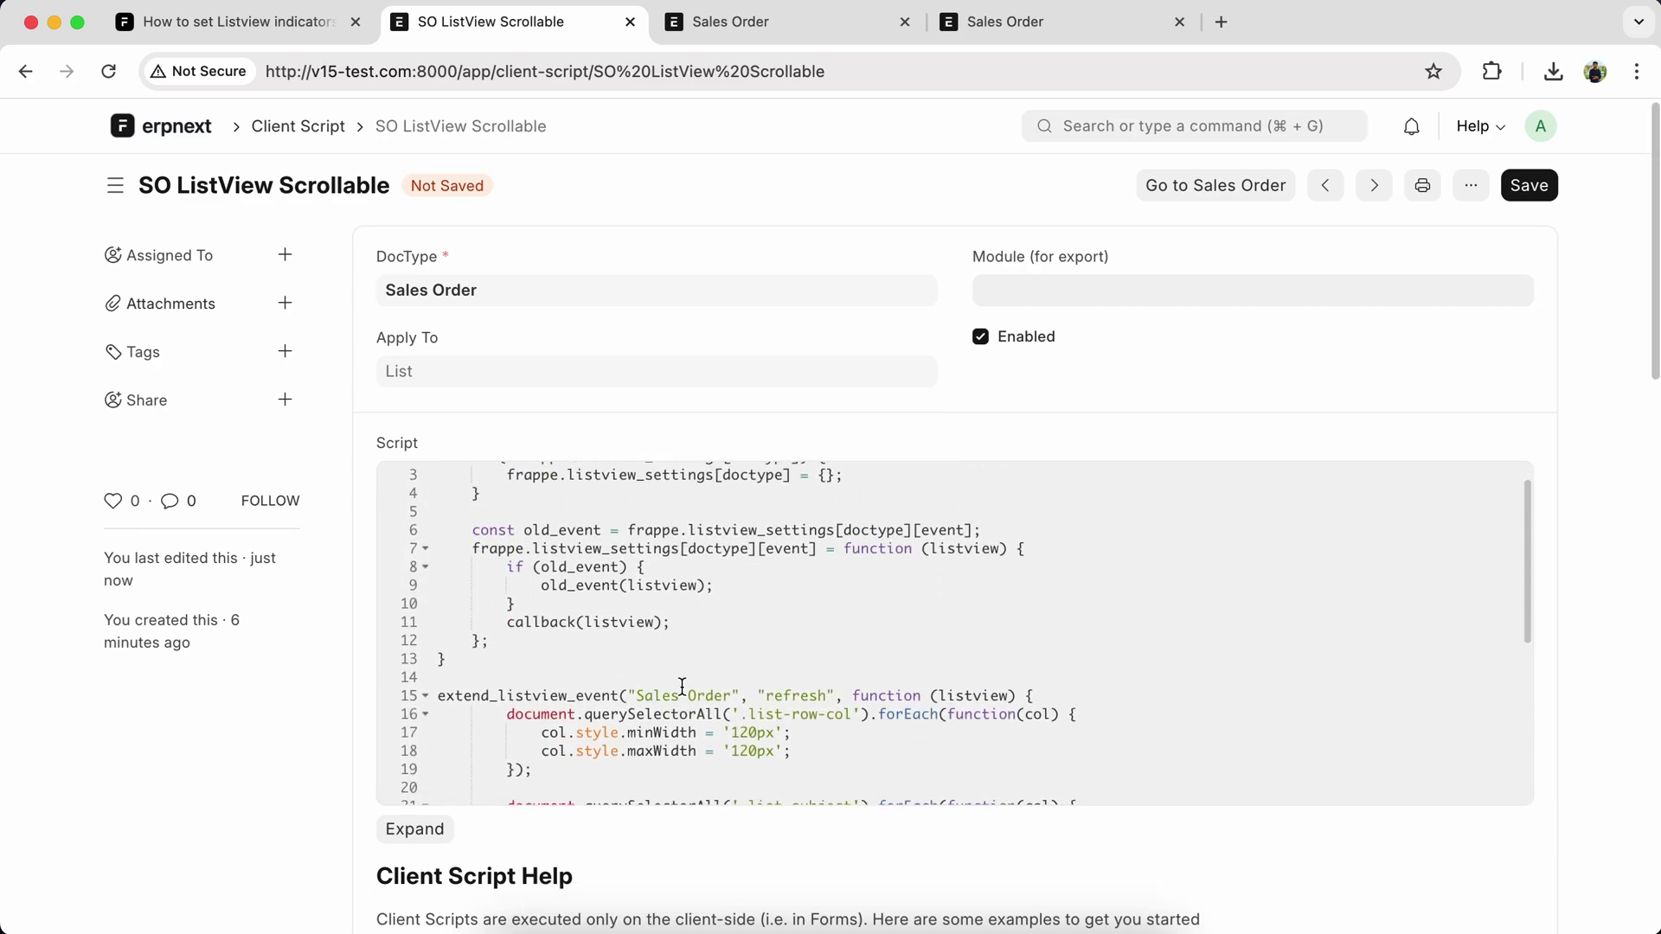
{"action": "left_click", "coordinate": [1047, 697]}
{"action": "key", "text": "Return"}
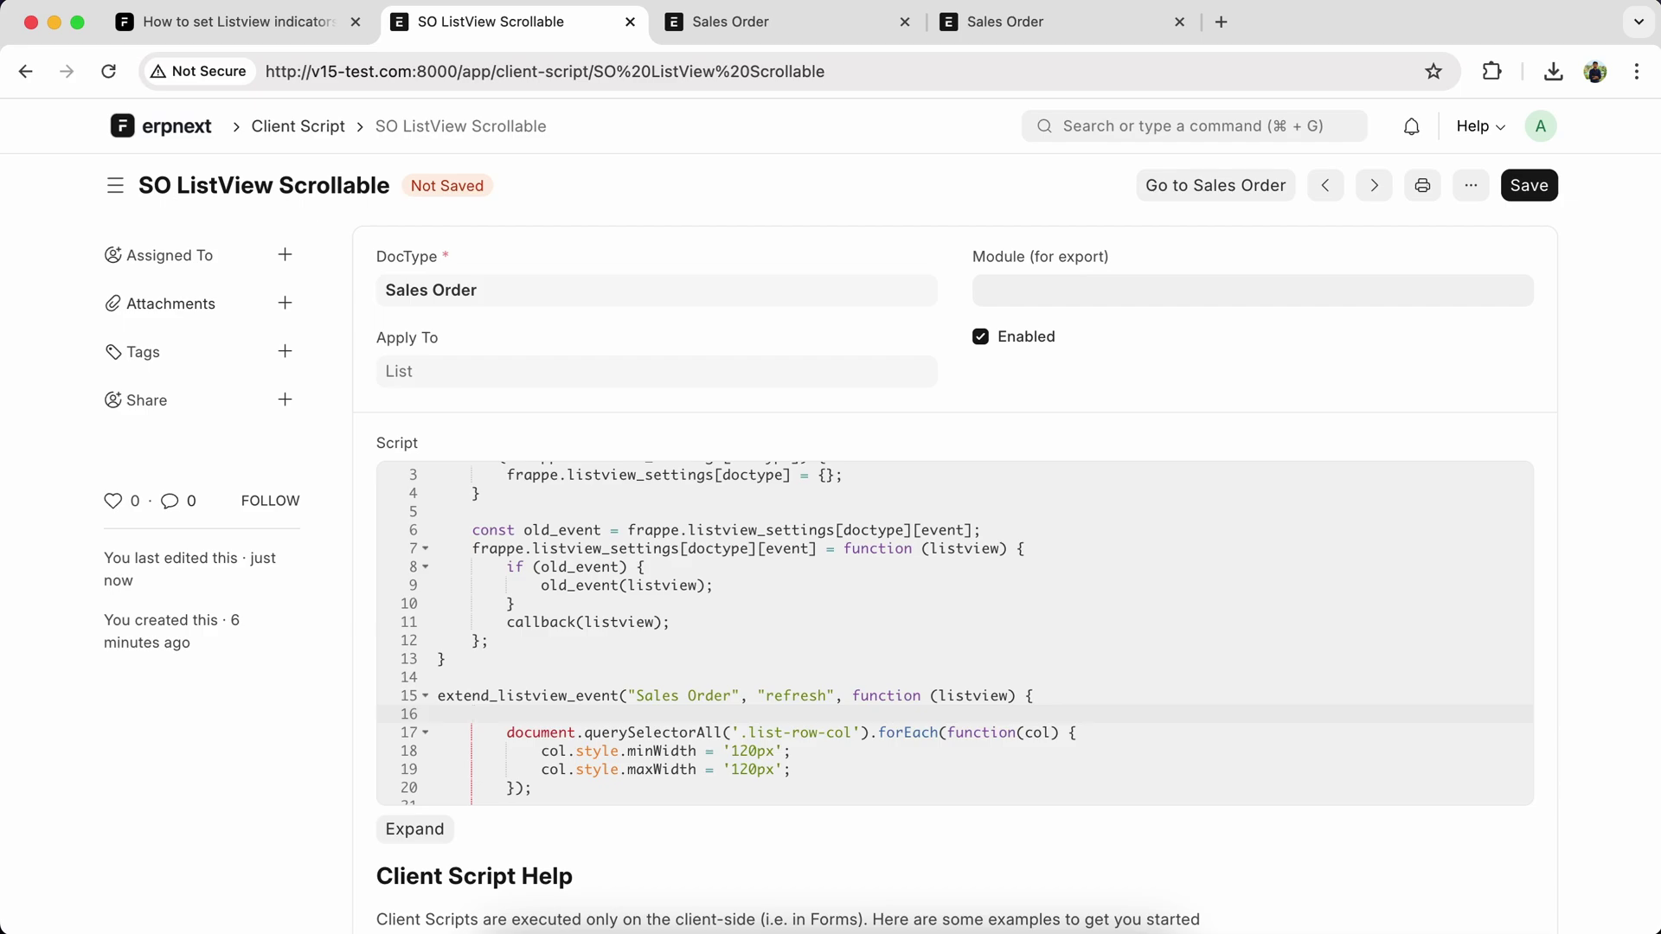
{"action": "type", "text": "("}
{"action": "type", "text": "in"}
Wrap the styling code in if (window.innerWidth > 768) { … } and fix the closing brace.
{"action": "key", "text": "BackSpace"}
{"action": "key", "text": "BackSpace"}
{"action": "type", "text": "in"}
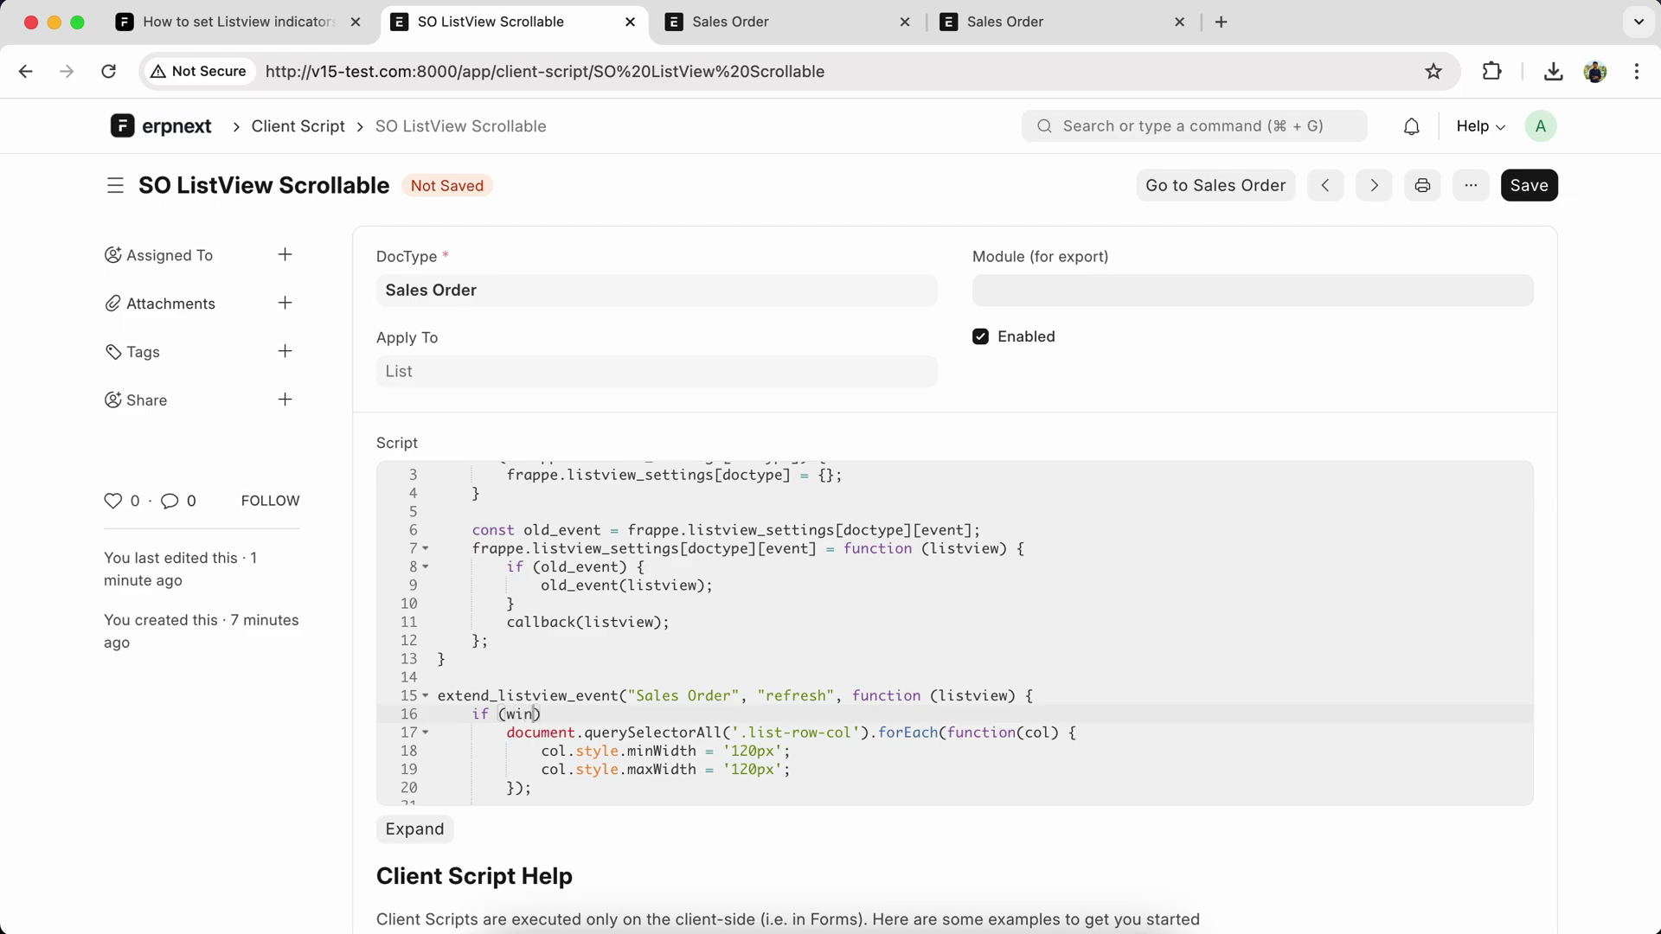
{"action": "type", "text": "ow"}
{"action": "type", "text": ".inner"}
{"action": "type", "text": "Width"}
{"action": "type", "text": "> 7"}
{"action": "type", "text": "68"}
{"action": "scroll", "coordinate": [815, 655], "scroll_direction": "down", "scroll_amount": 5}
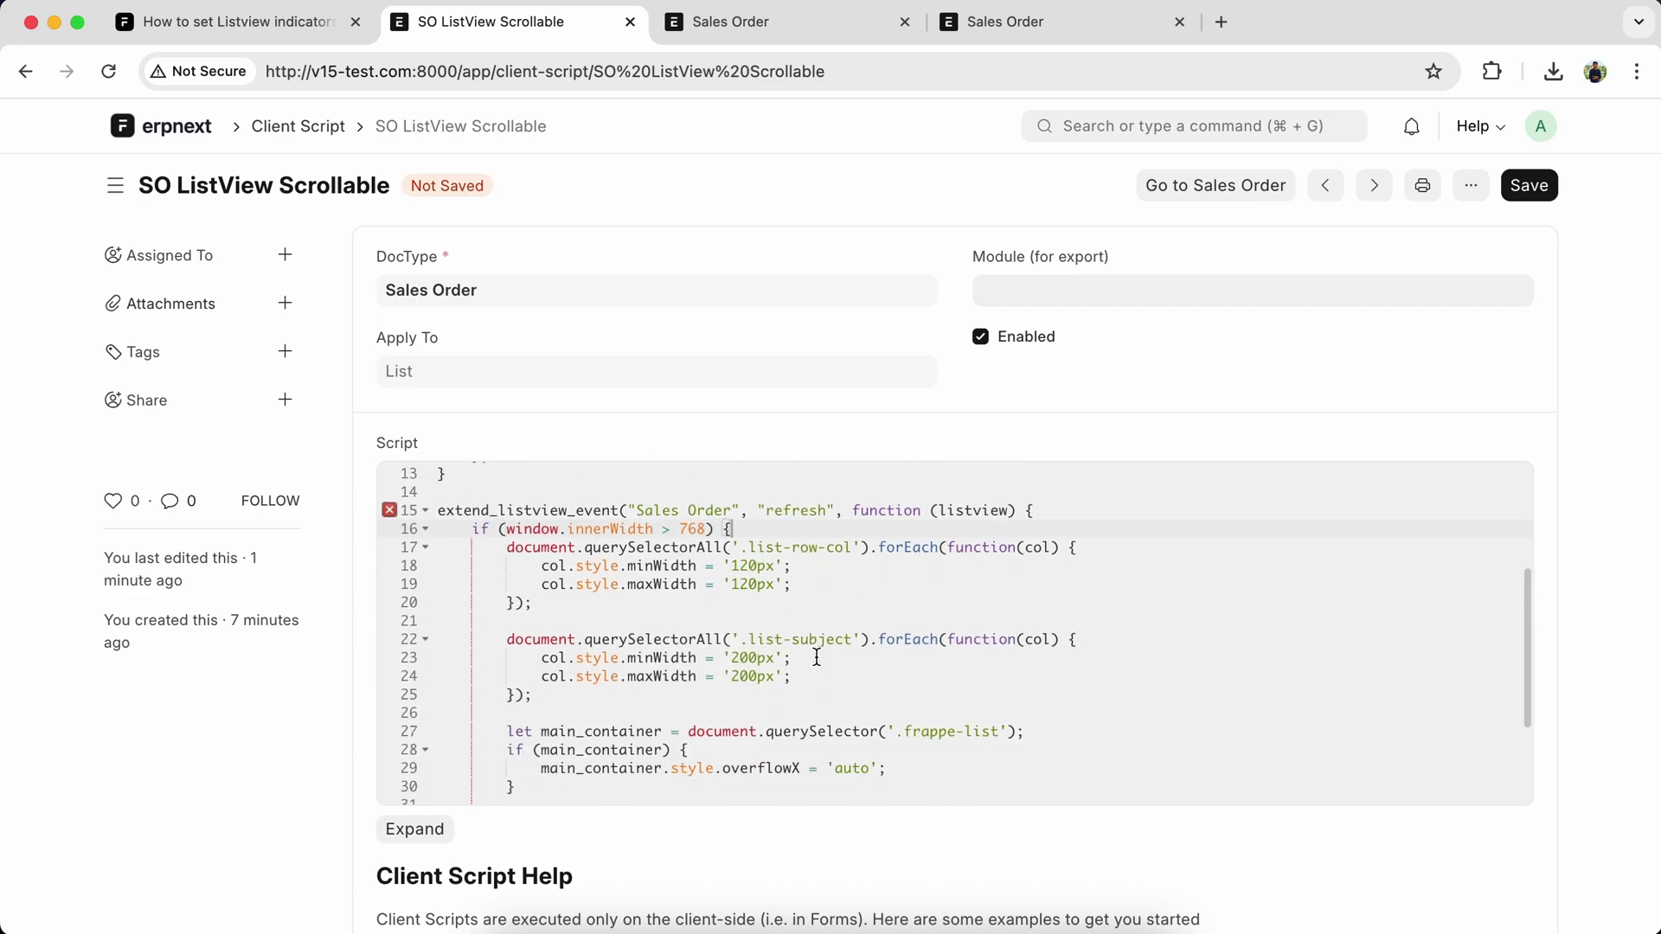
{"action": "scroll", "coordinate": [814, 655], "scroll_direction": "down", "scroll_amount": 5}
{"action": "scroll", "coordinate": [815, 655], "scroll_direction": "down", "scroll_amount": 5}
{"action": "left_click", "coordinate": [480, 510]}
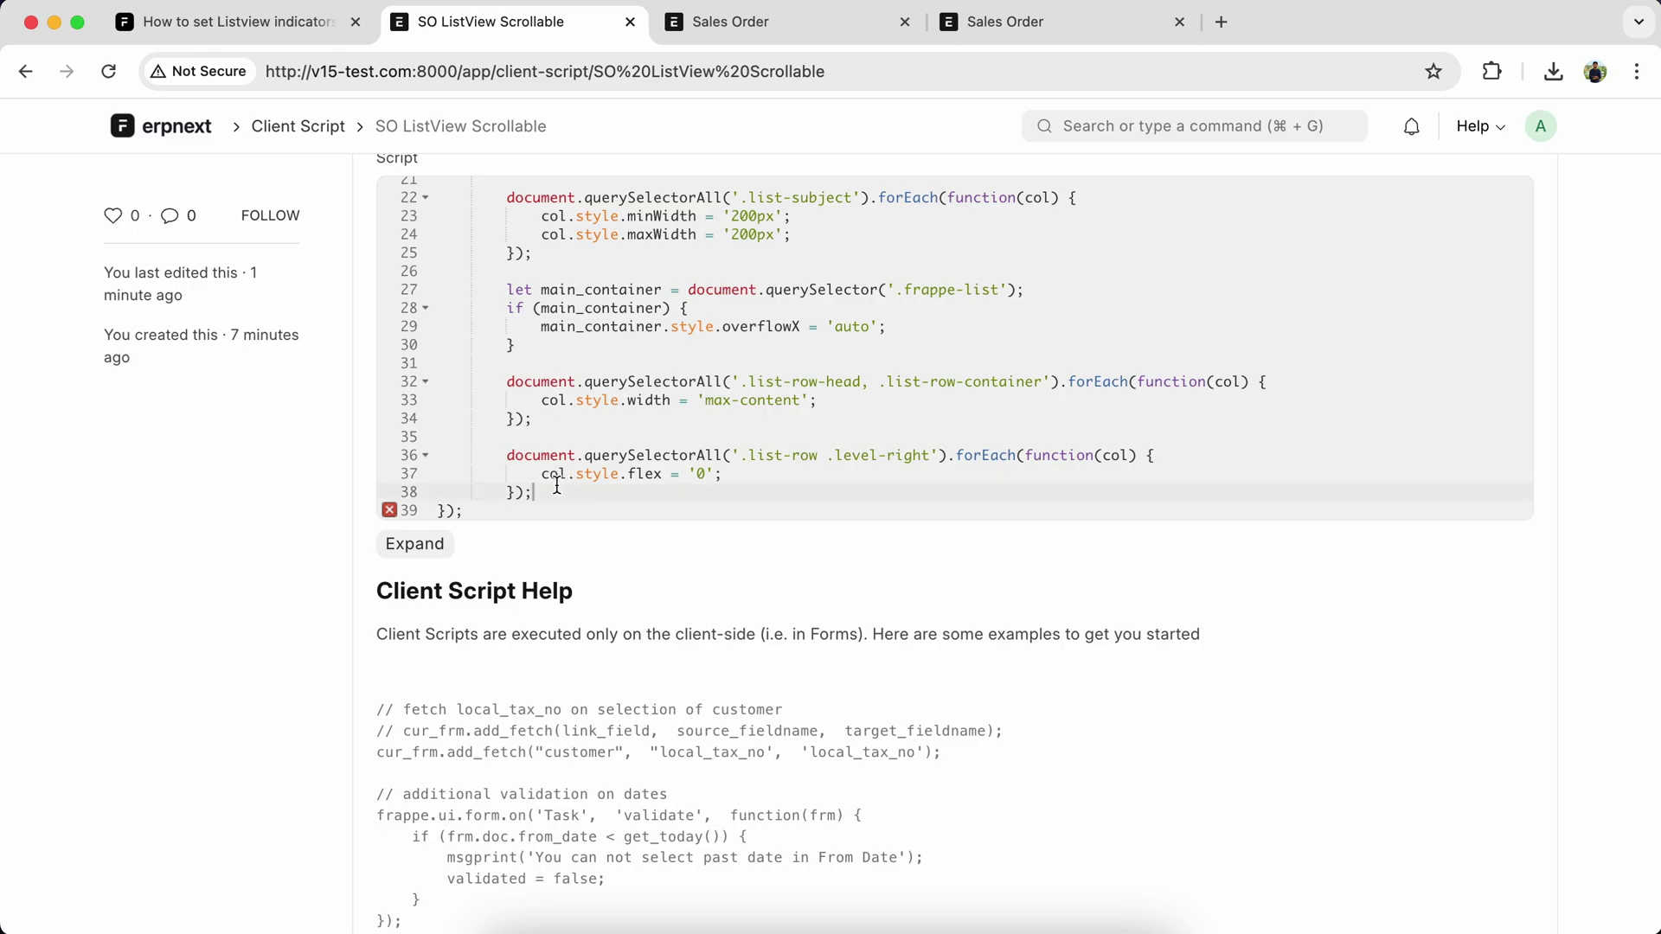
{"action": "scroll", "coordinate": [493, 532], "scroll_direction": "up", "scroll_amount": 5}
{"action": "scroll", "coordinate": [541, 598], "scroll_direction": "up", "scroll_amount": 5}
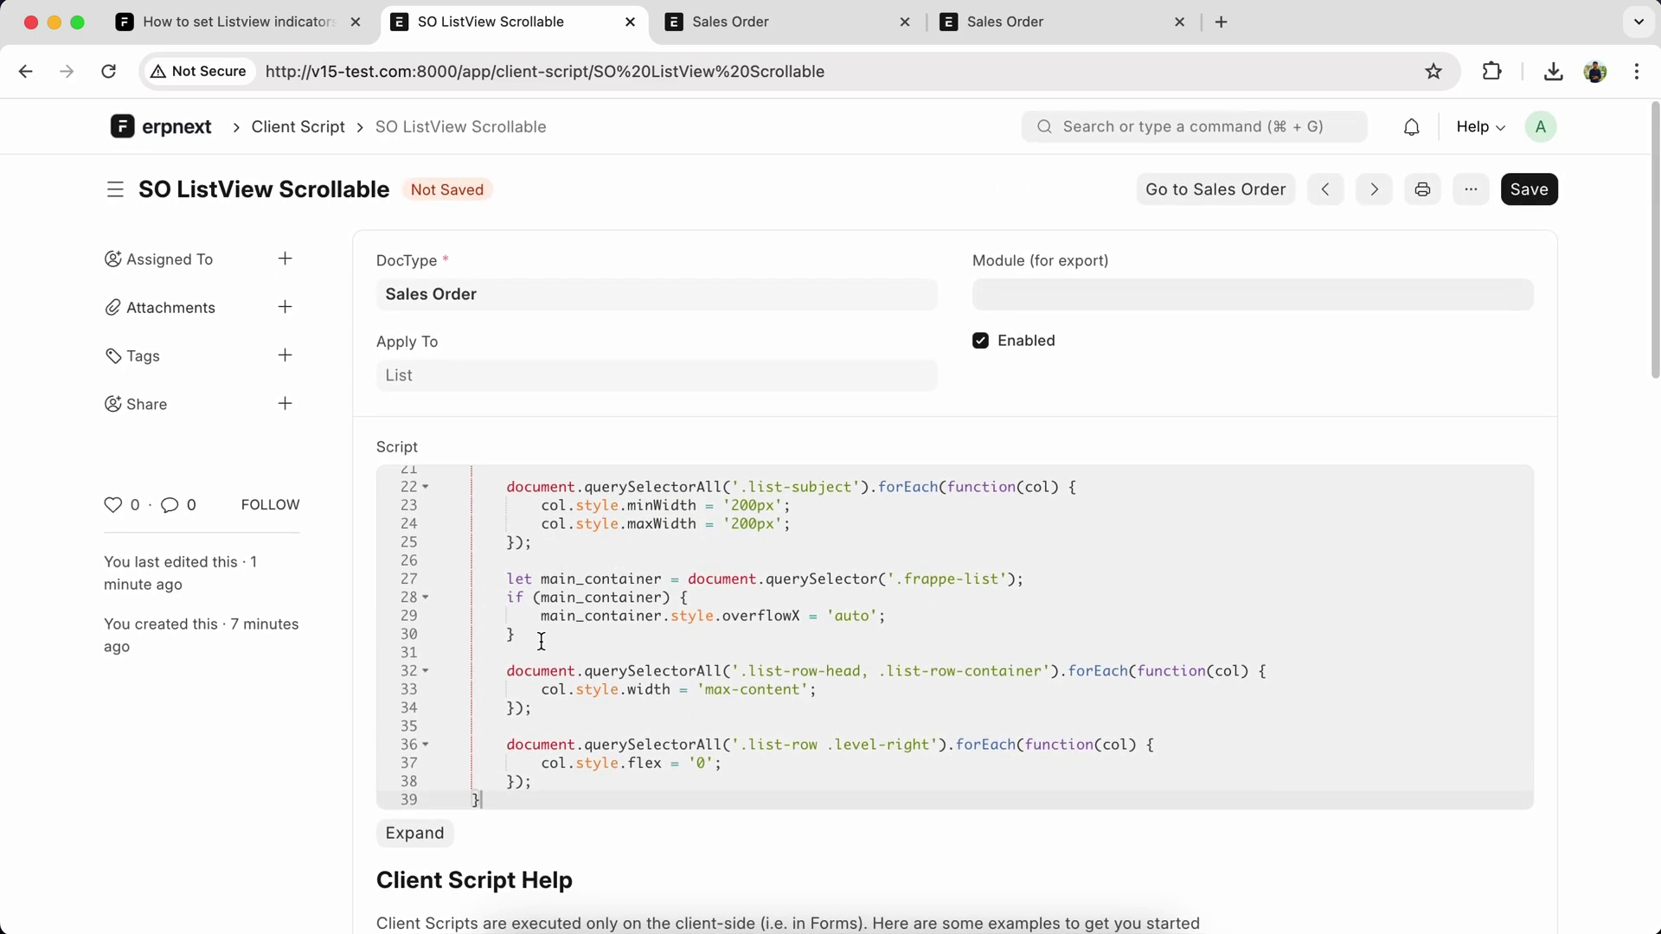
{"action": "scroll", "coordinate": [542, 636], "scroll_direction": "up", "scroll_amount": 5}
{"action": "scroll", "coordinate": [554, 623], "scroll_direction": "down", "scroll_amount": 1}
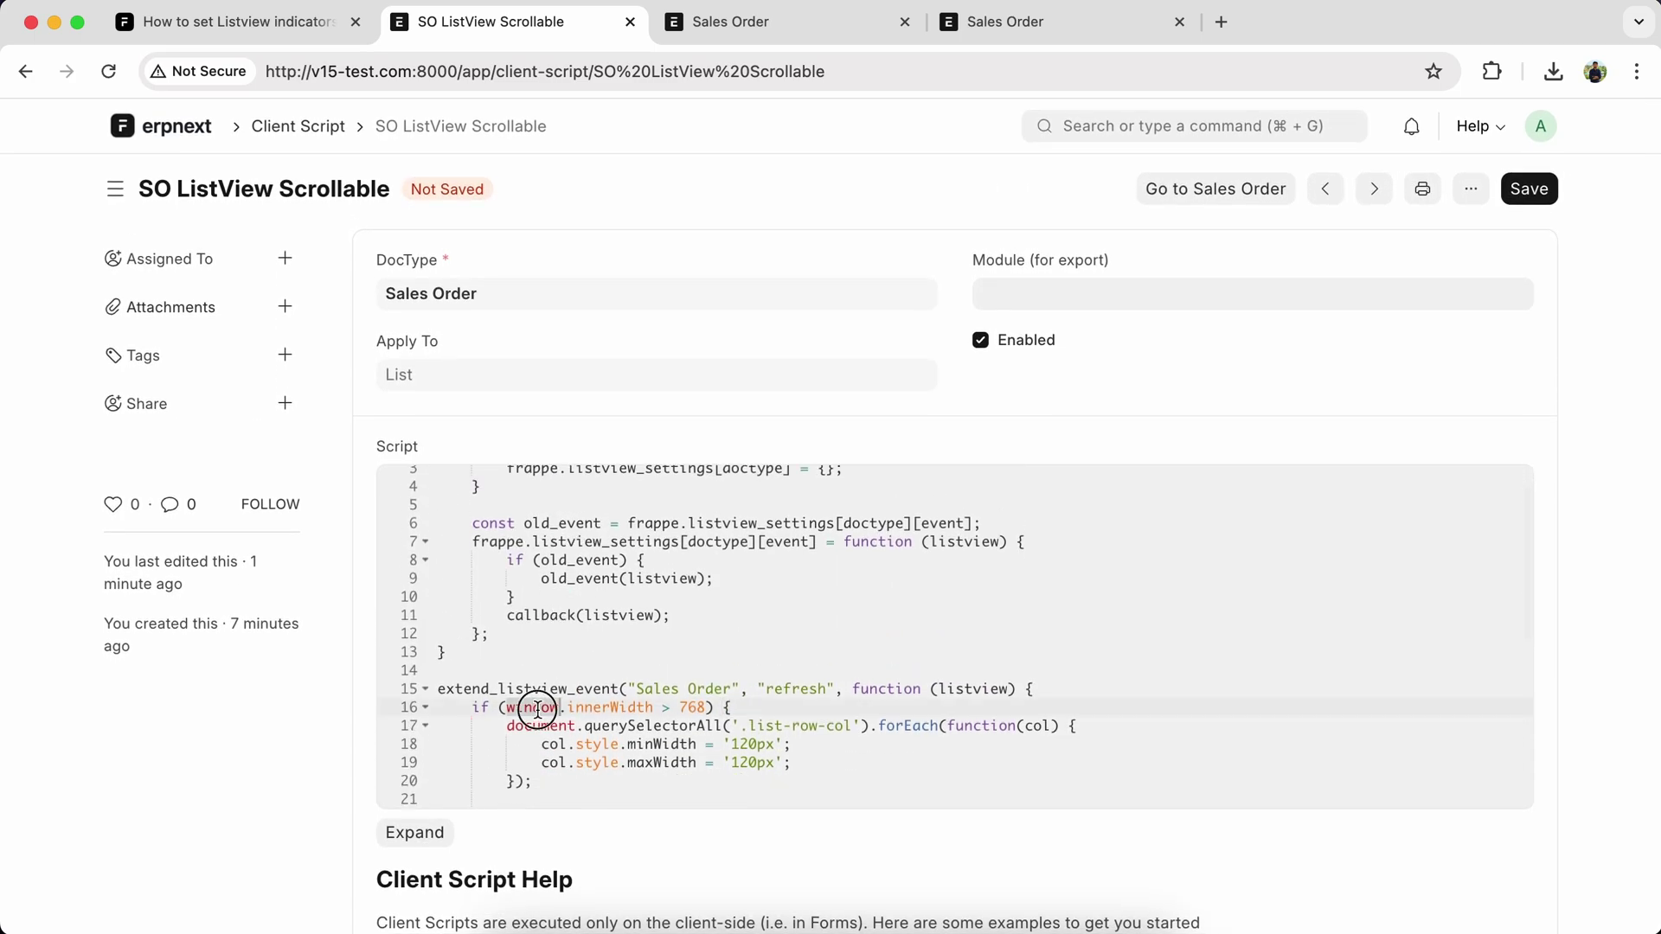
{"action": "double_click", "coordinate": [604, 708]}
{"action": "key", "text": "super+c"}
Evaluate window.innerWidth in the DevTools console, confirming a width of 1440.
{"action": "key", "text": "alt+super+i"}
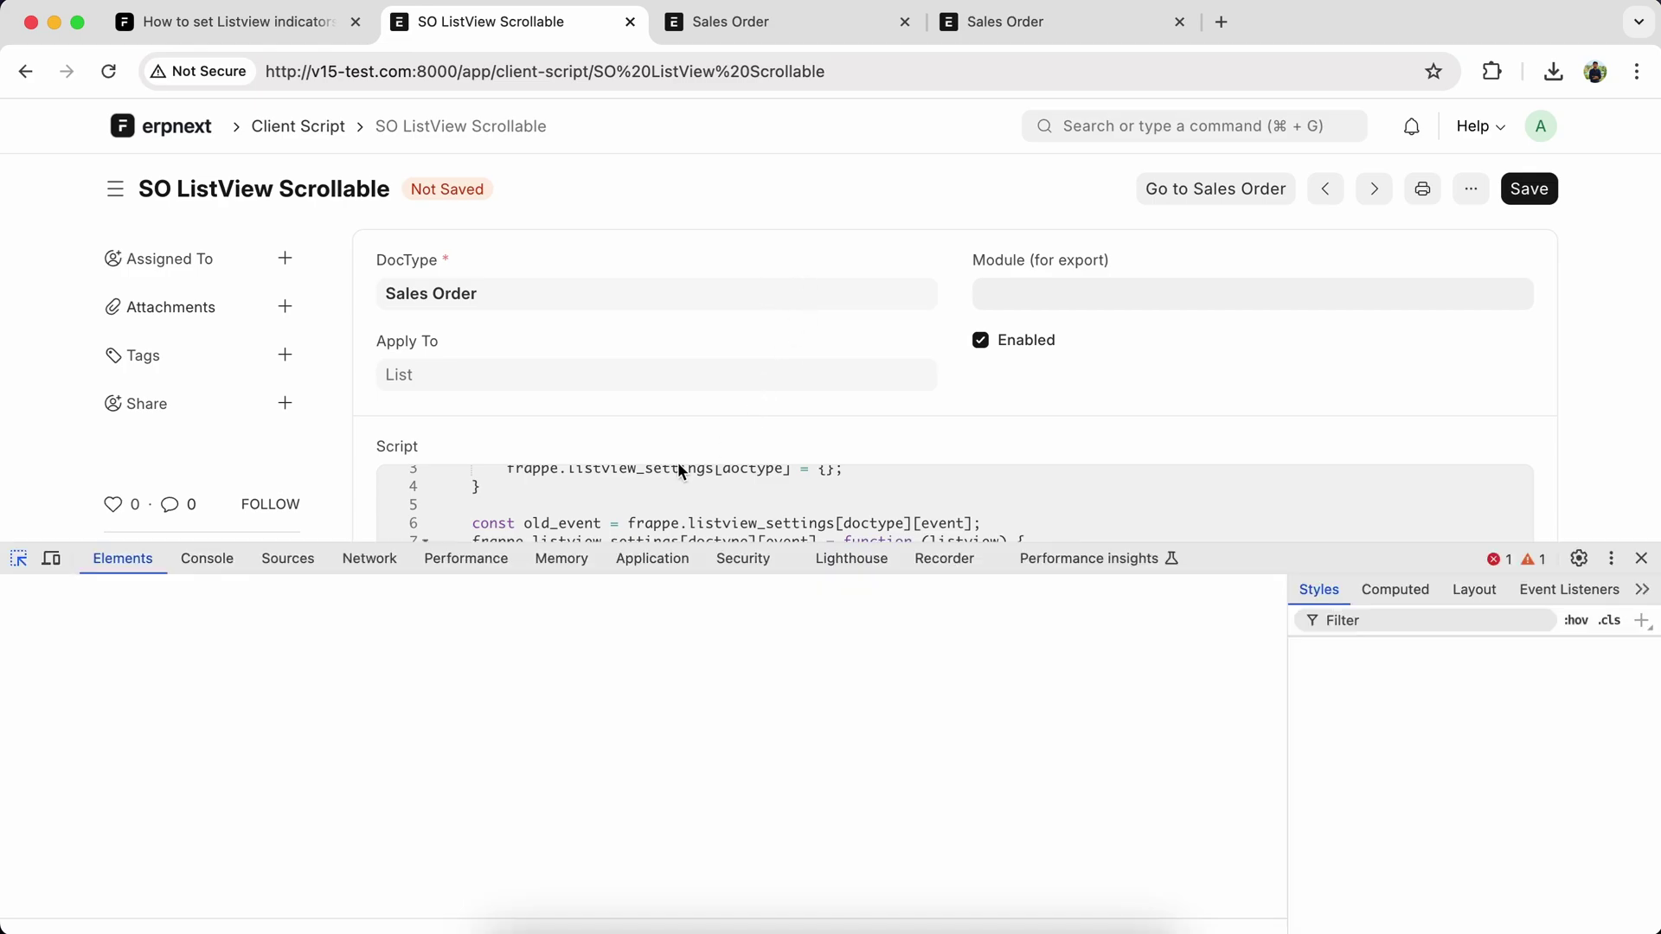
{"action": "left_click", "coordinate": [207, 558]}
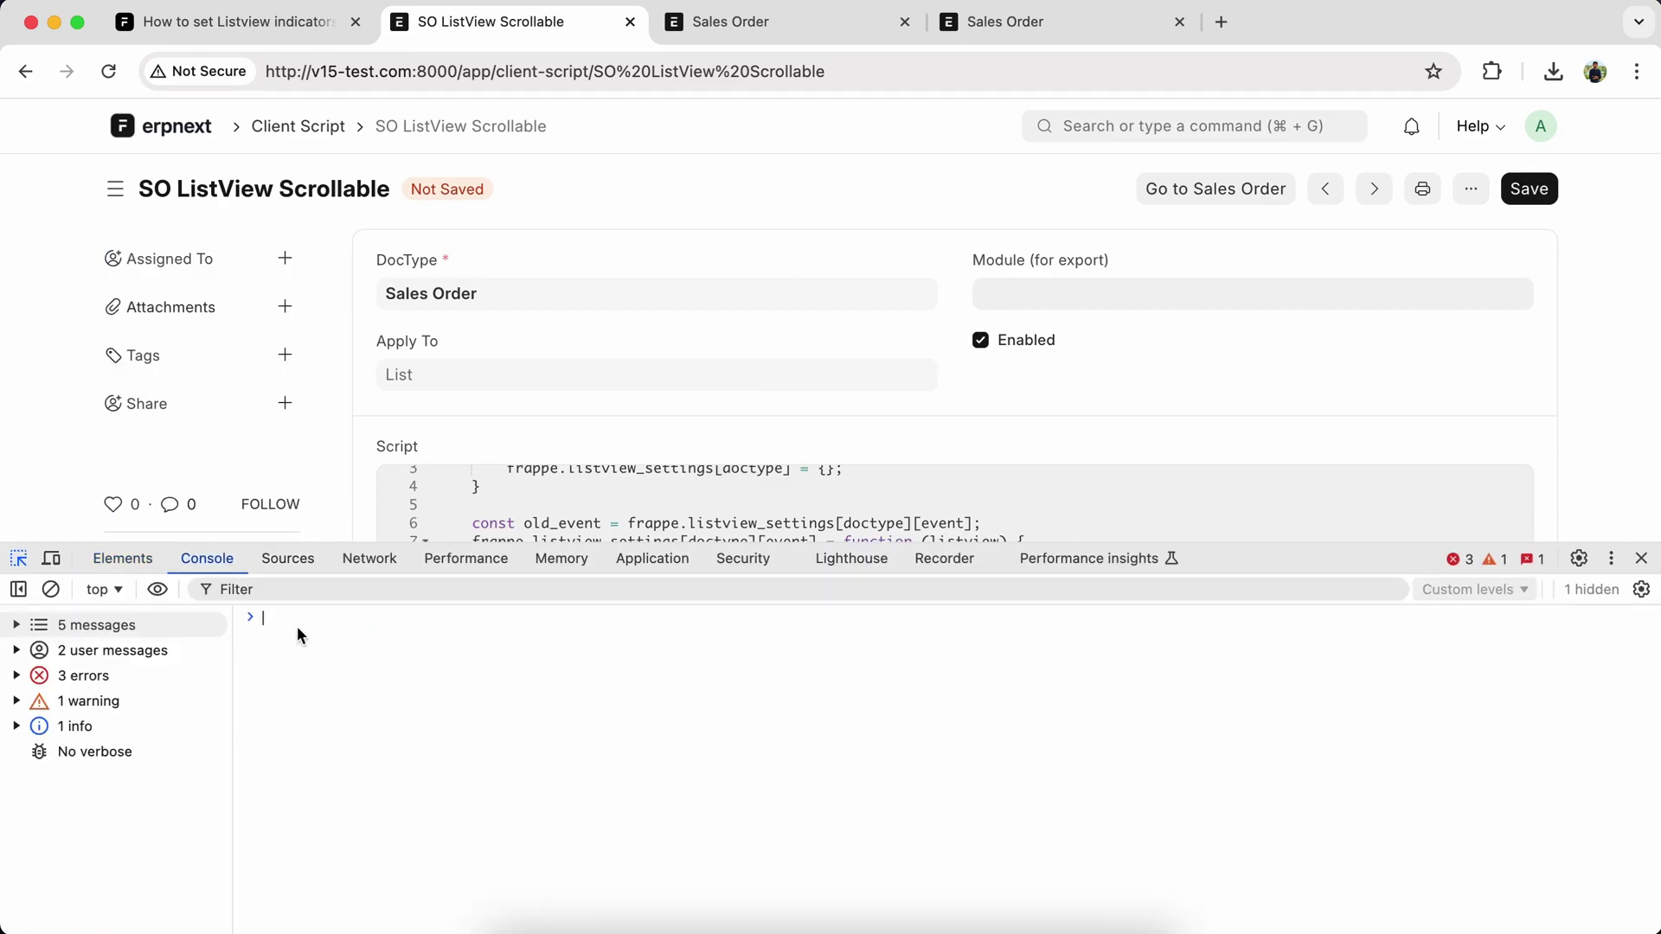
{"action": "key", "text": "super+v"}
{"action": "key", "text": "Return"}
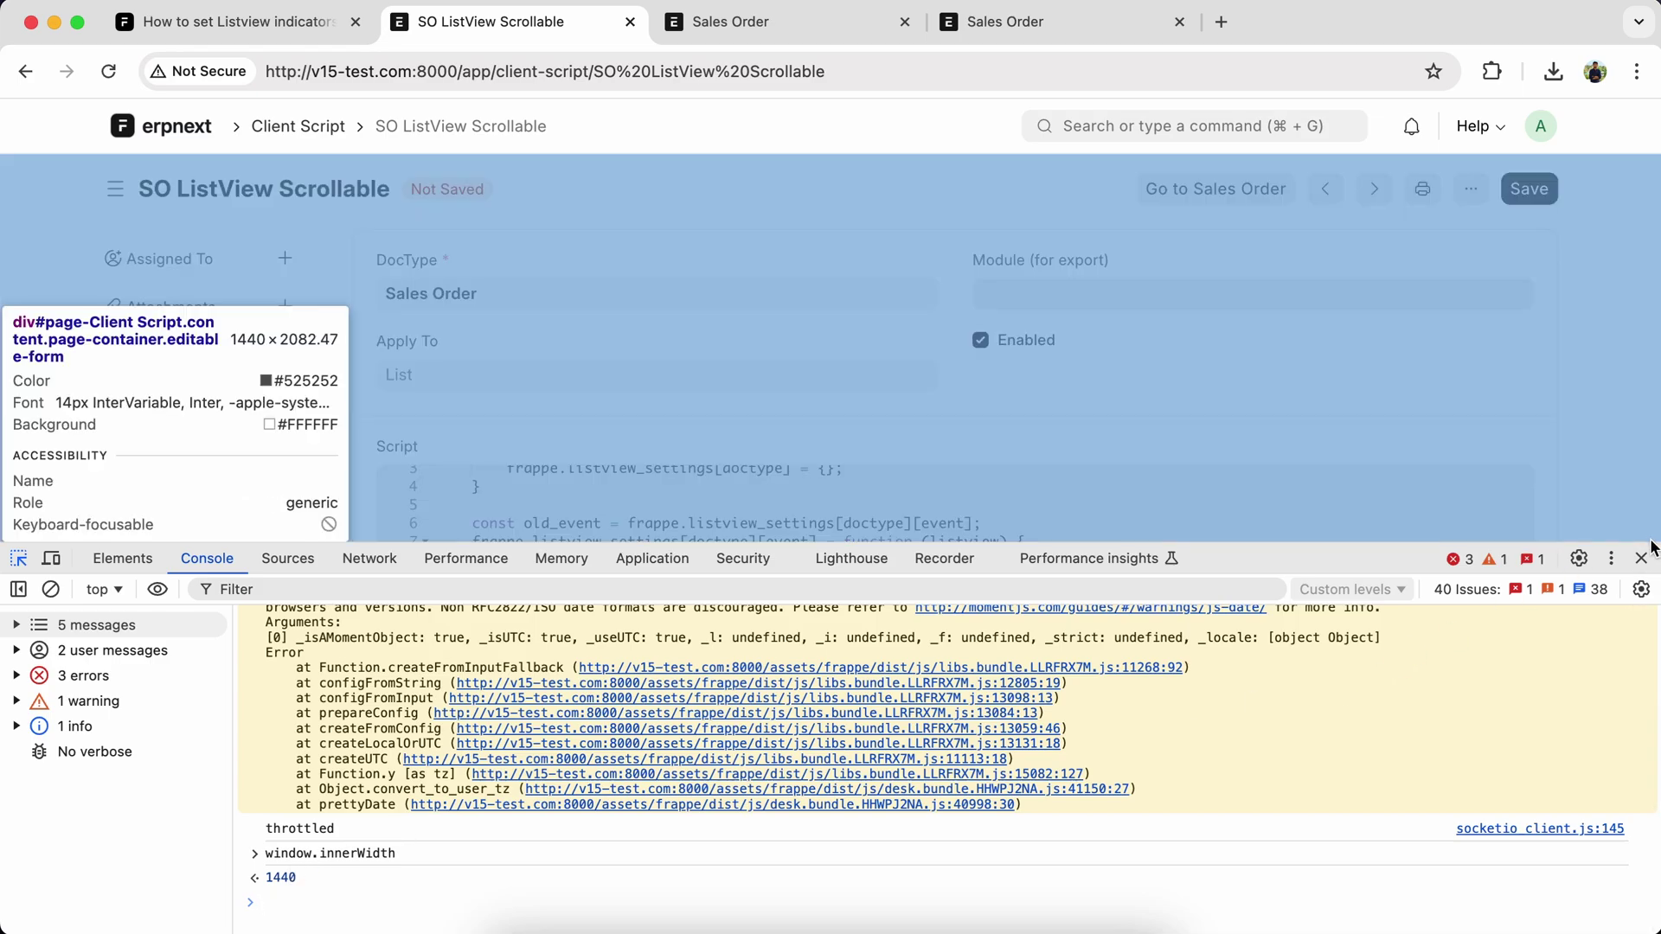
Close DevTools and save the SO ListView Scrollable client script.
{"action": "left_click", "coordinate": [1641, 558]}
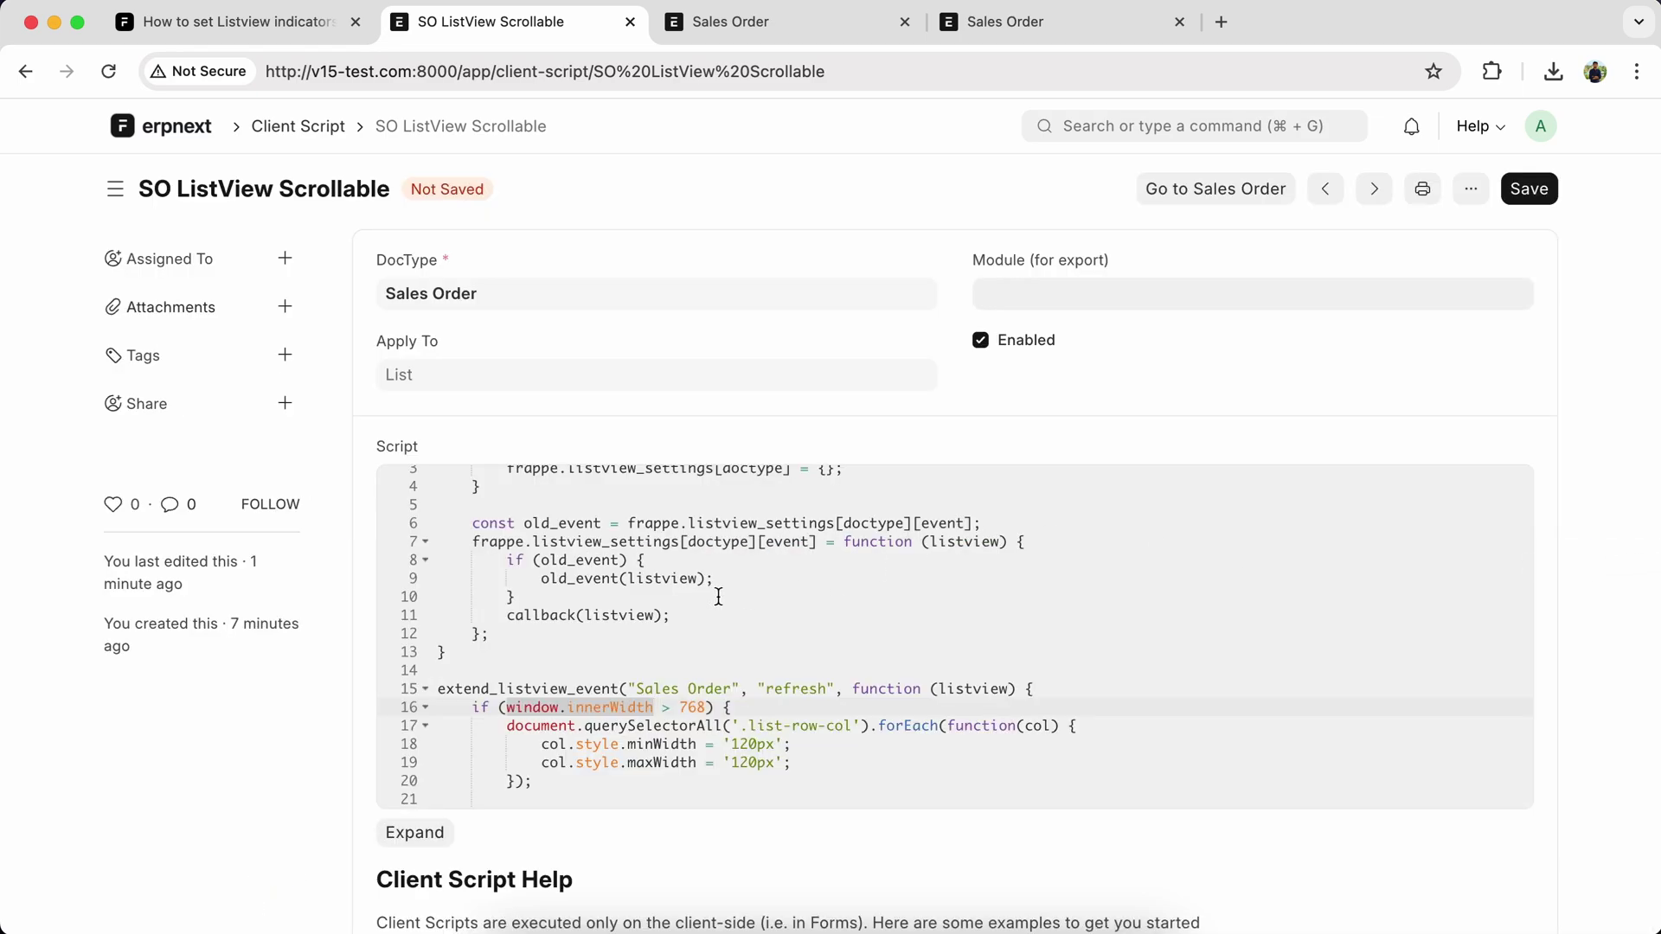
{"action": "left_click", "coordinate": [511, 591]}
{"action": "scroll", "coordinate": [706, 591], "scroll_direction": "down", "scroll_amount": 5}
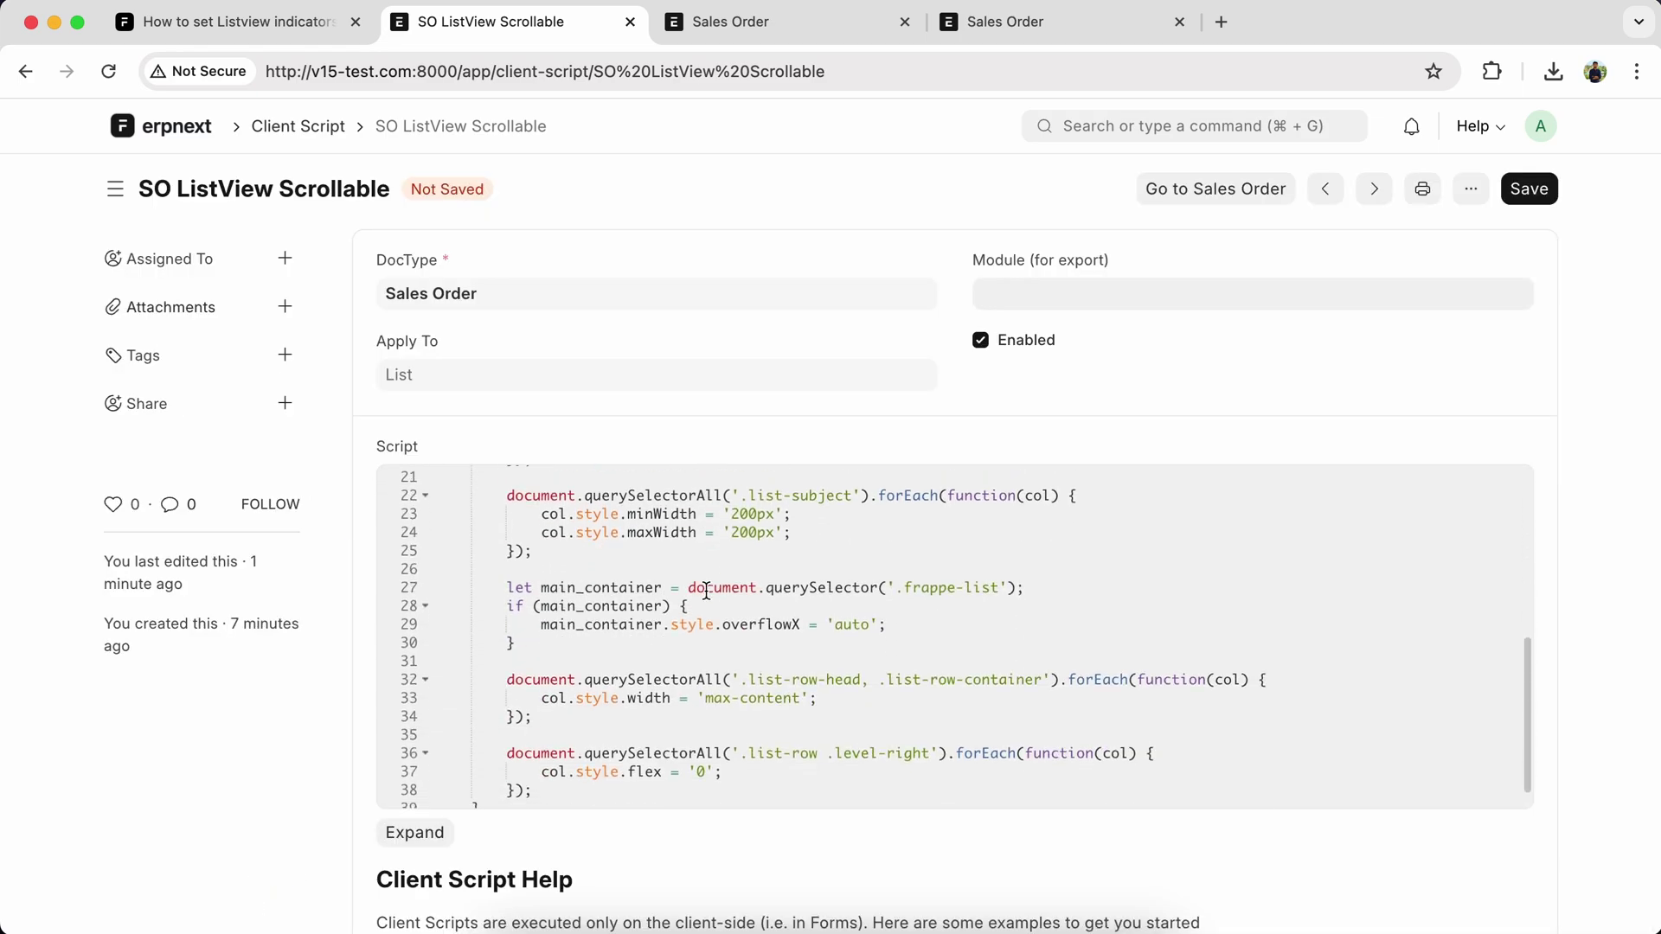
{"action": "scroll", "coordinate": [706, 591], "scroll_direction": "up", "scroll_amount": 6}
{"action": "scroll", "coordinate": [707, 593], "scroll_direction": "up", "scroll_amount": 5}
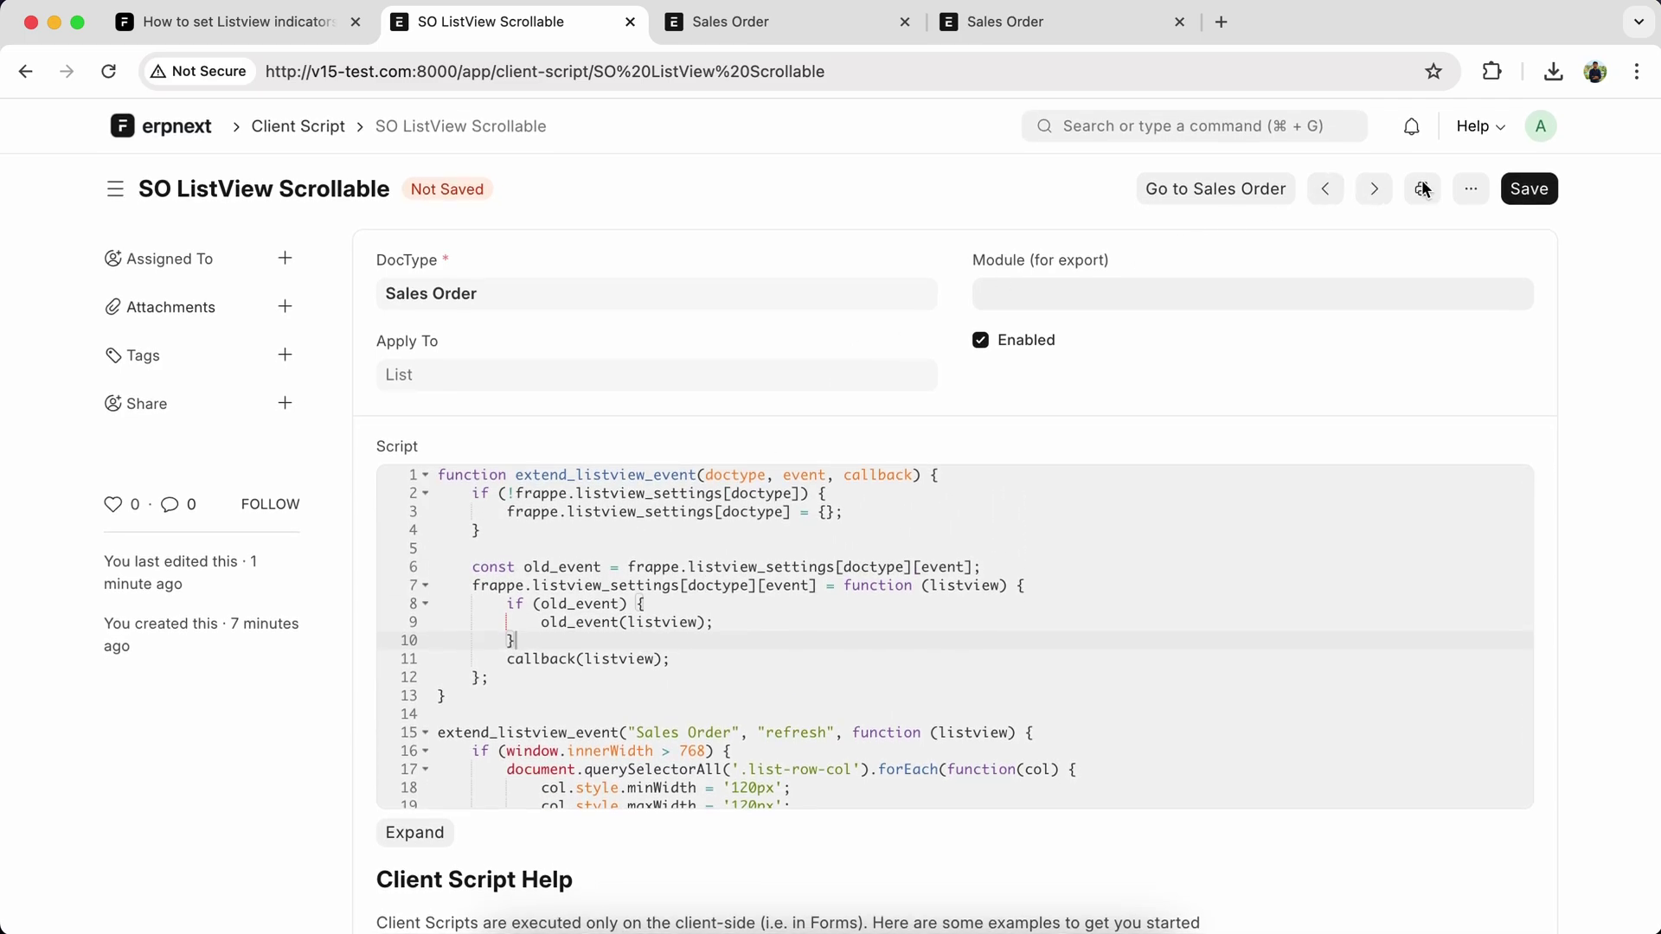
{"action": "left_click", "coordinate": [1528, 188]}
Reload the Sales Order tab from the avatar menu, then return to the script tab.
{"action": "left_click", "coordinate": [1087, 23]}
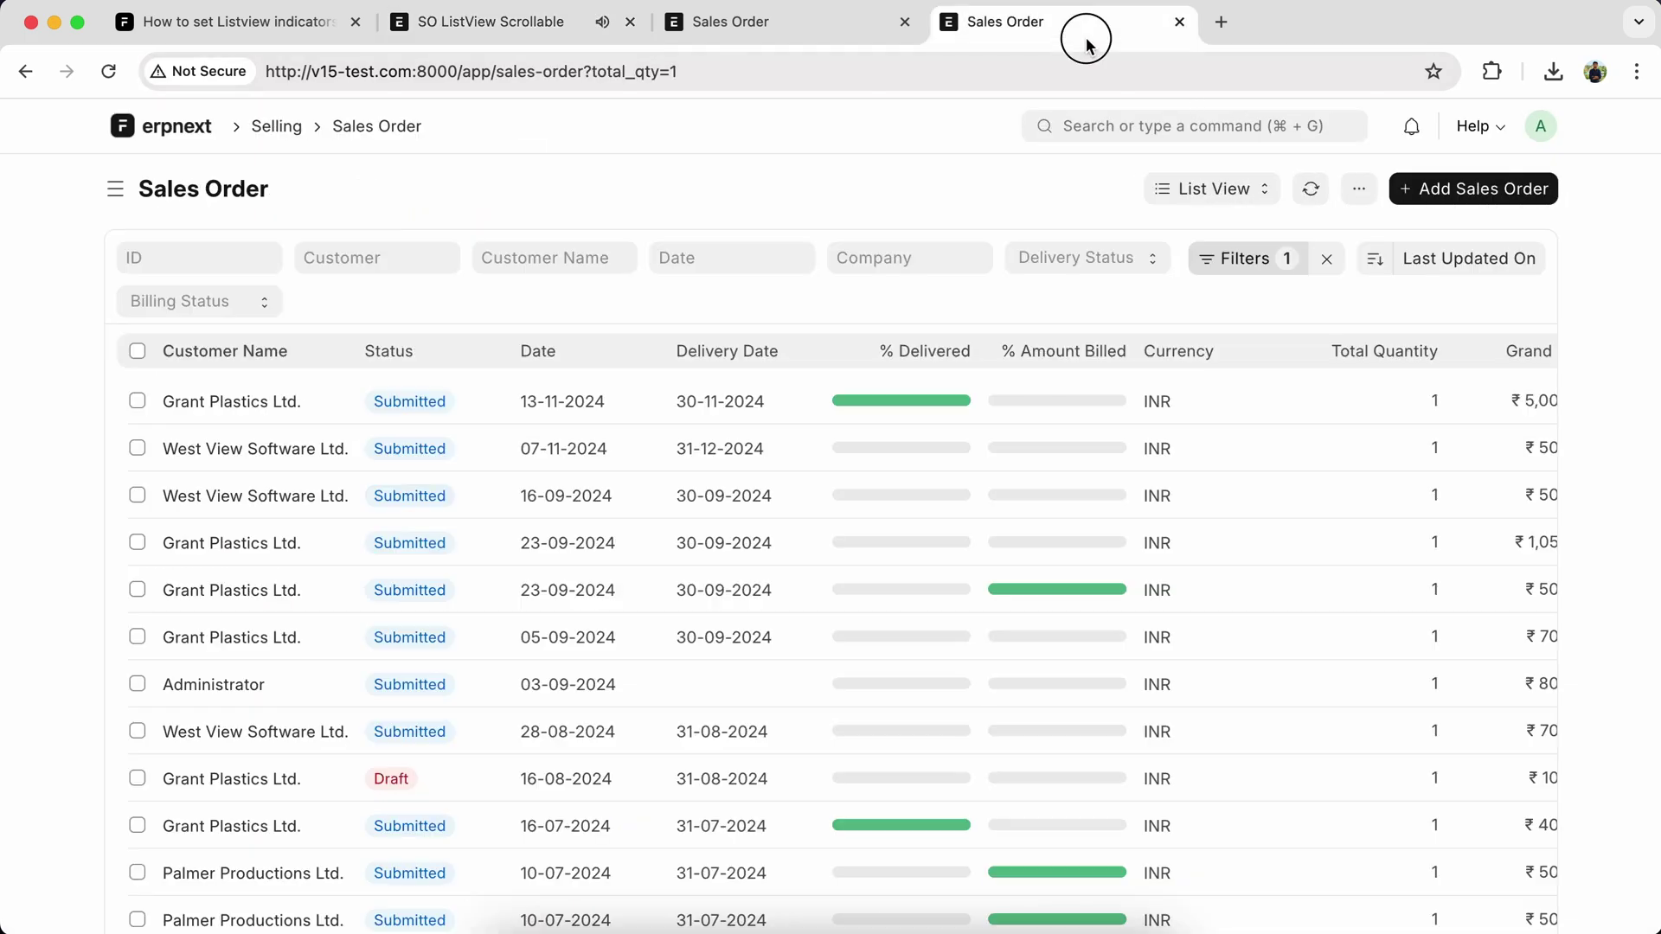
{"action": "left_click", "coordinate": [1539, 126]}
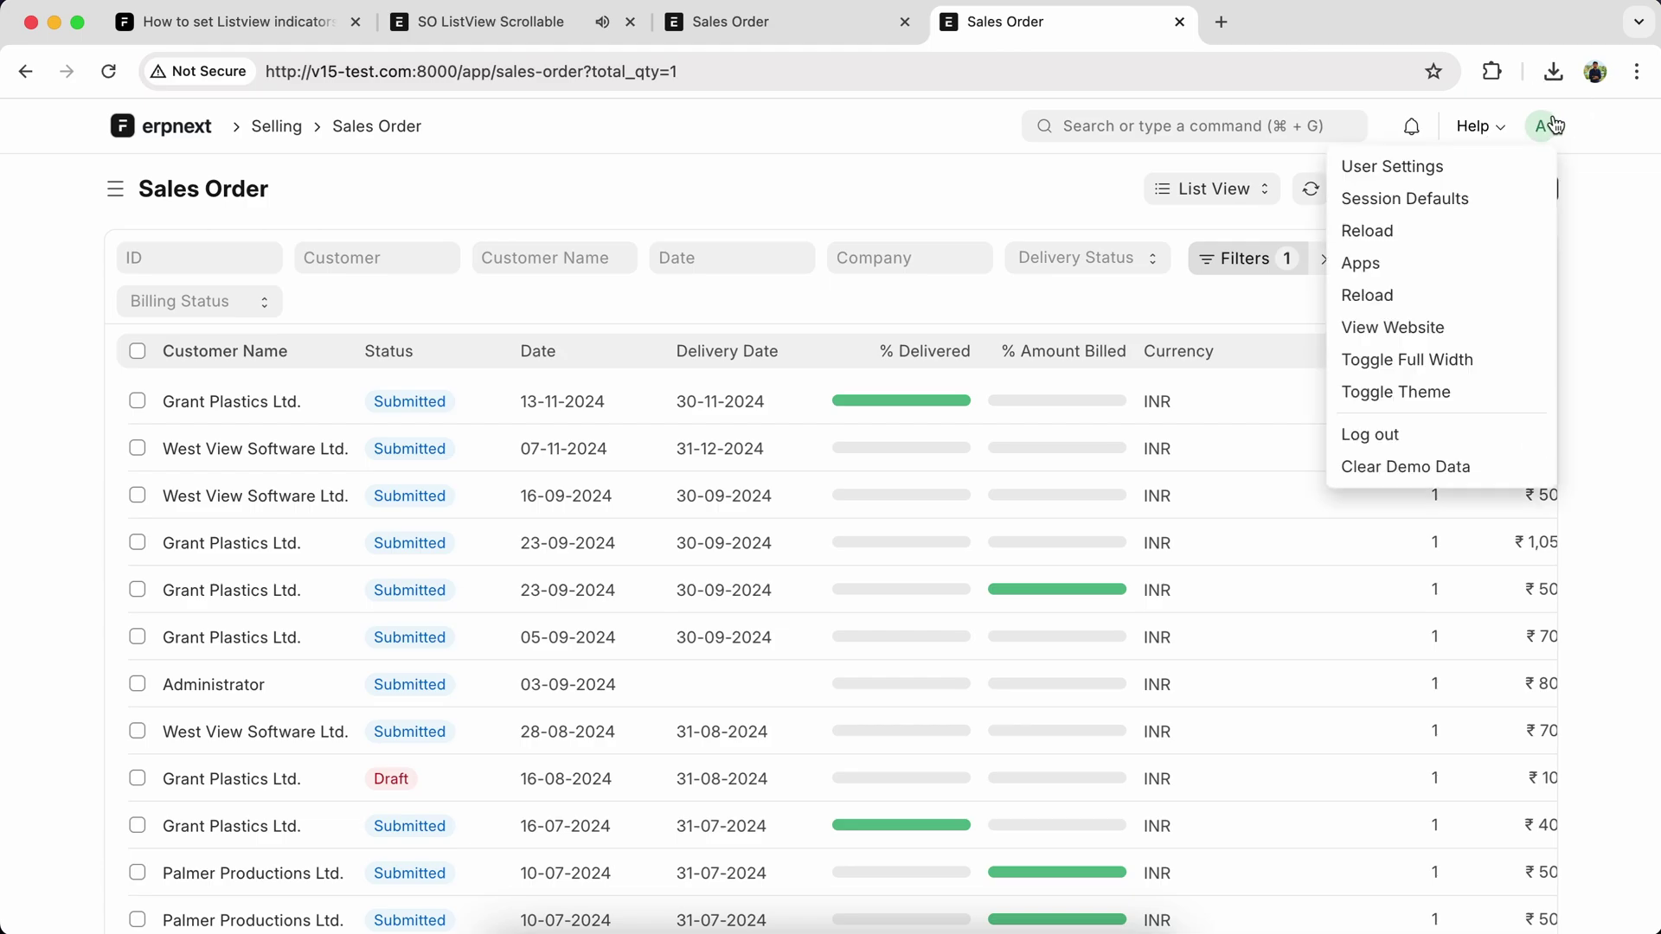
{"action": "left_click", "coordinate": [1383, 237]}
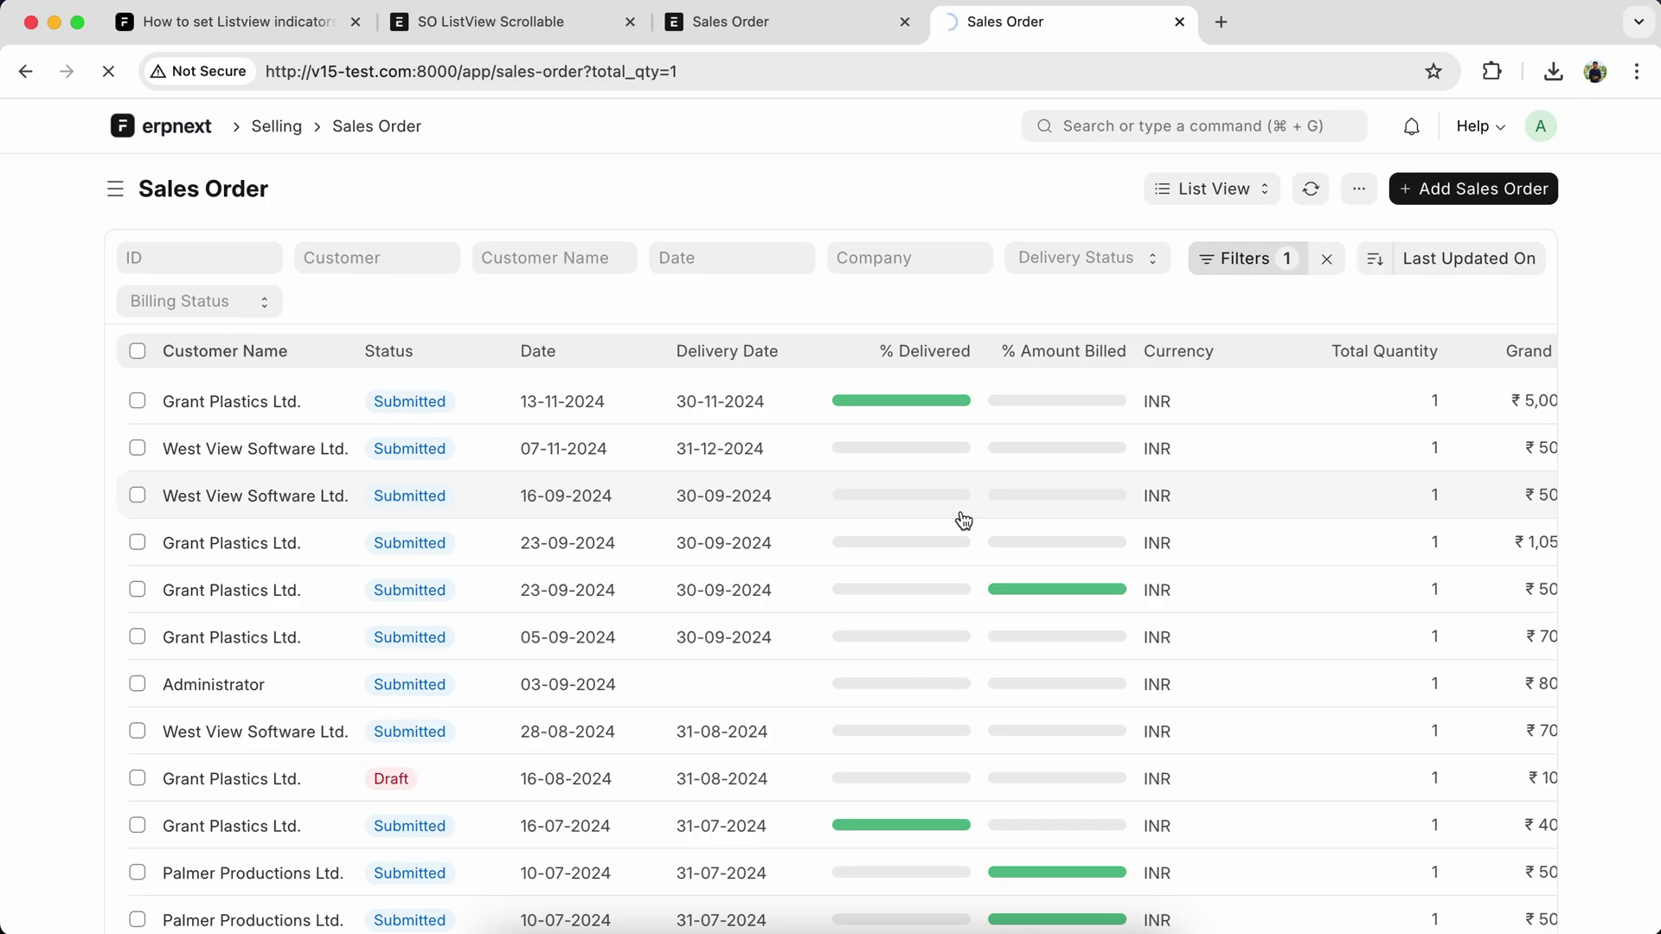
{"action": "scroll", "coordinate": [822, 589], "scroll_direction": "down", "scroll_amount": 3}
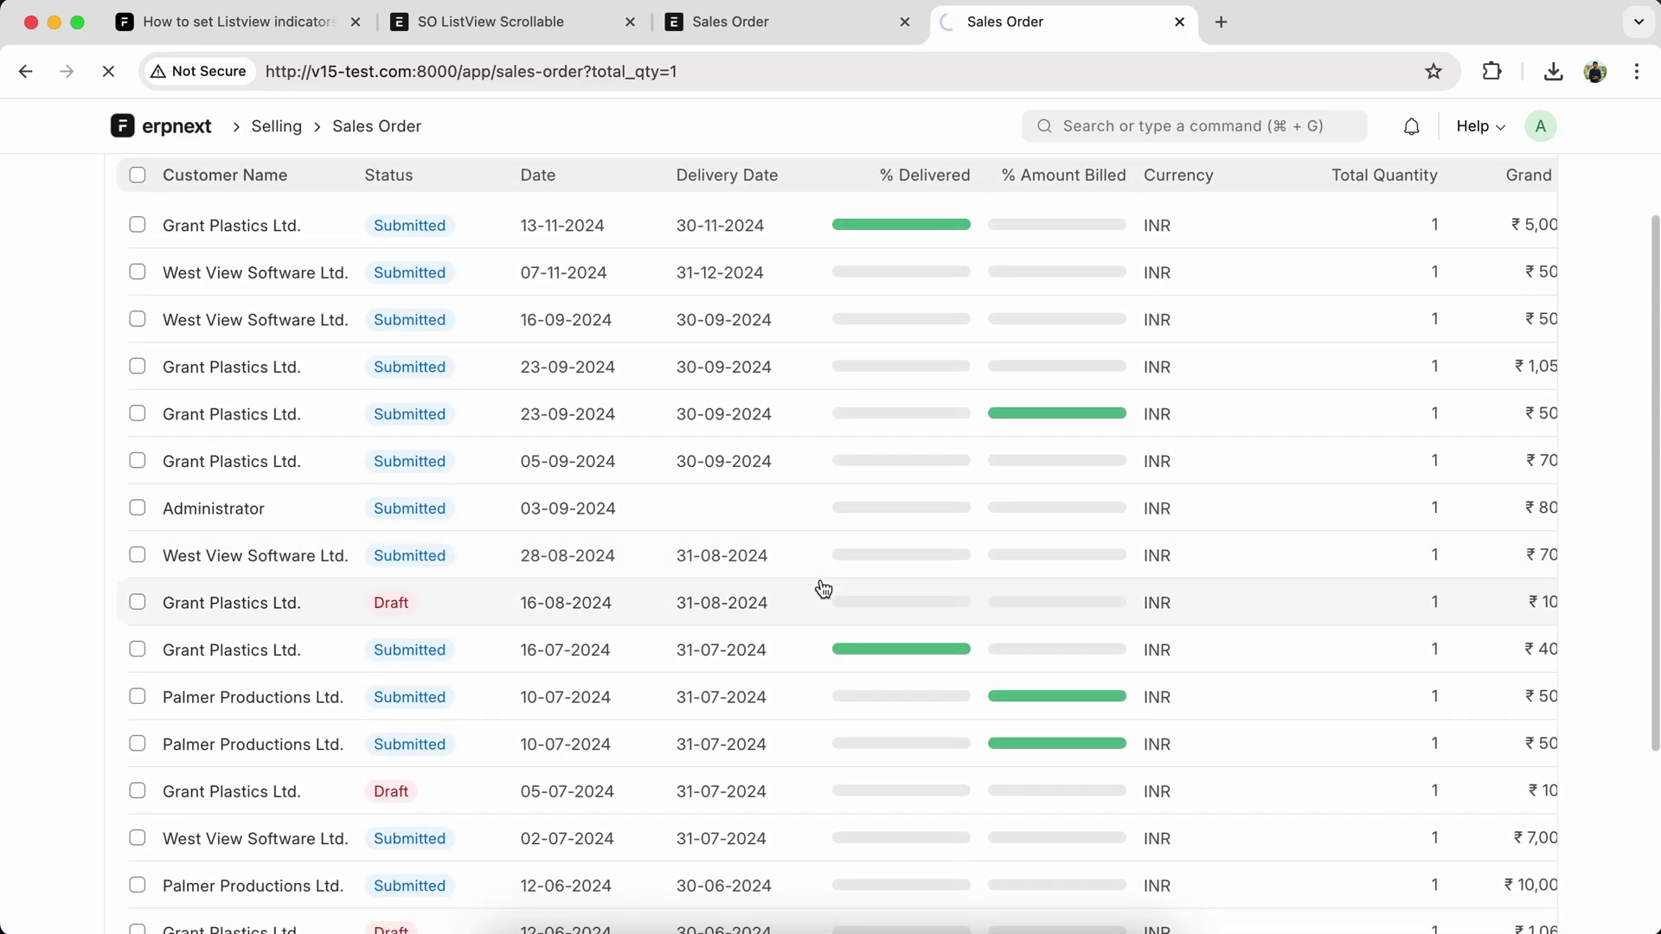
{"action": "scroll", "coordinate": [824, 590], "scroll_direction": "up", "scroll_amount": 3}
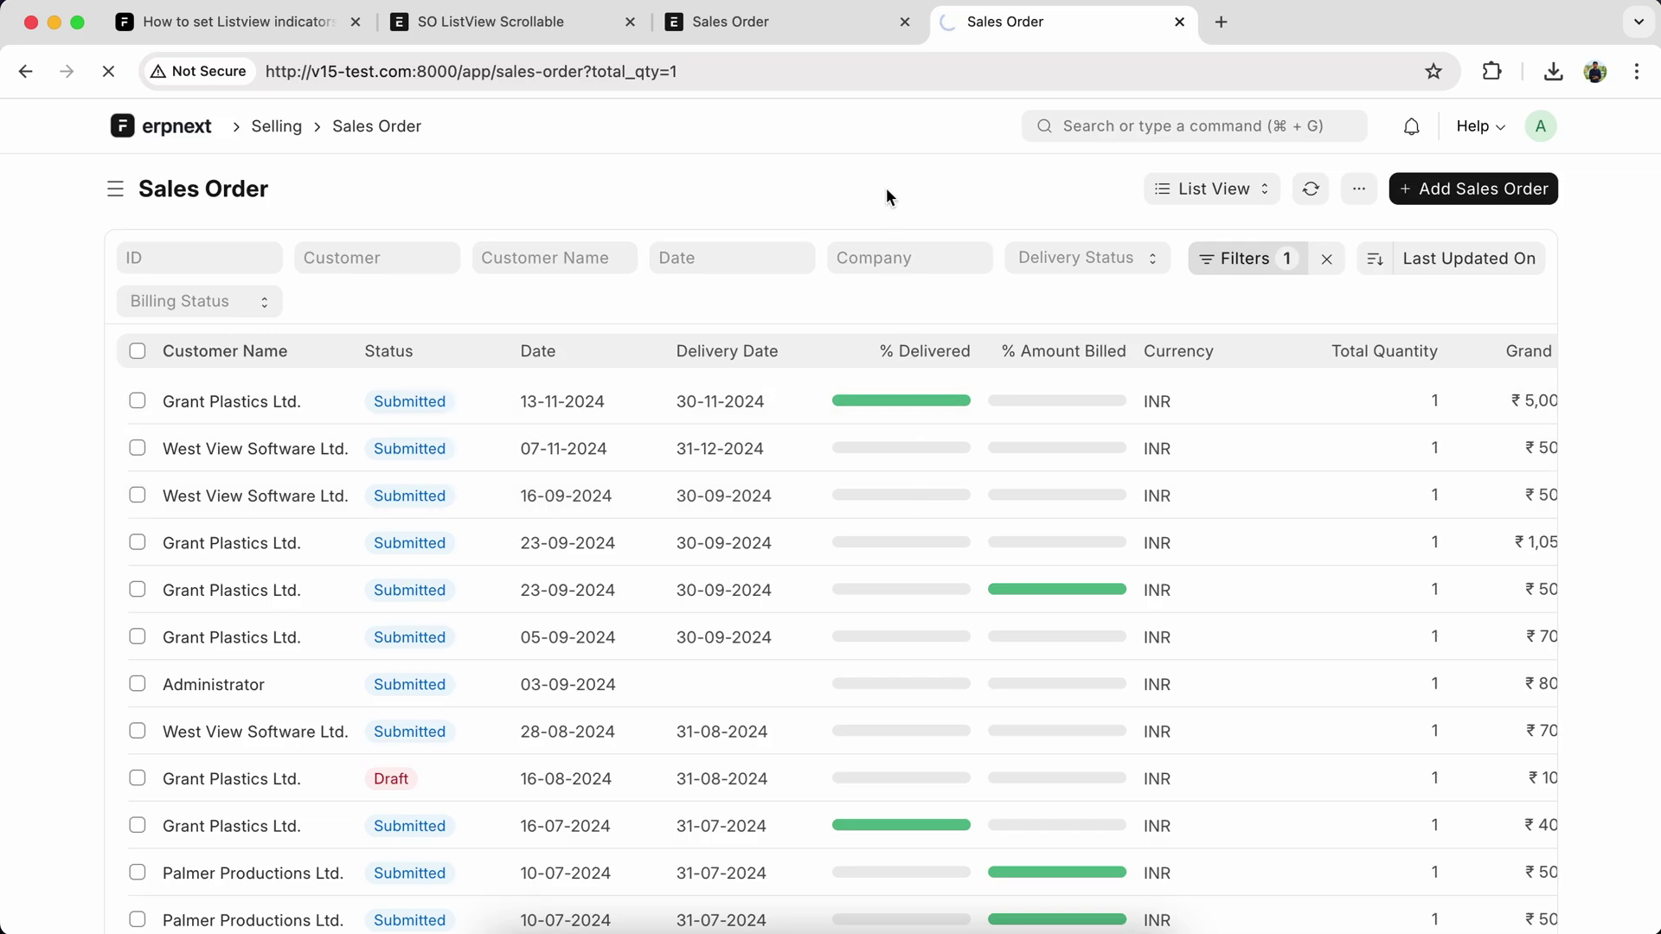
{"action": "left_click", "coordinate": [490, 20]}
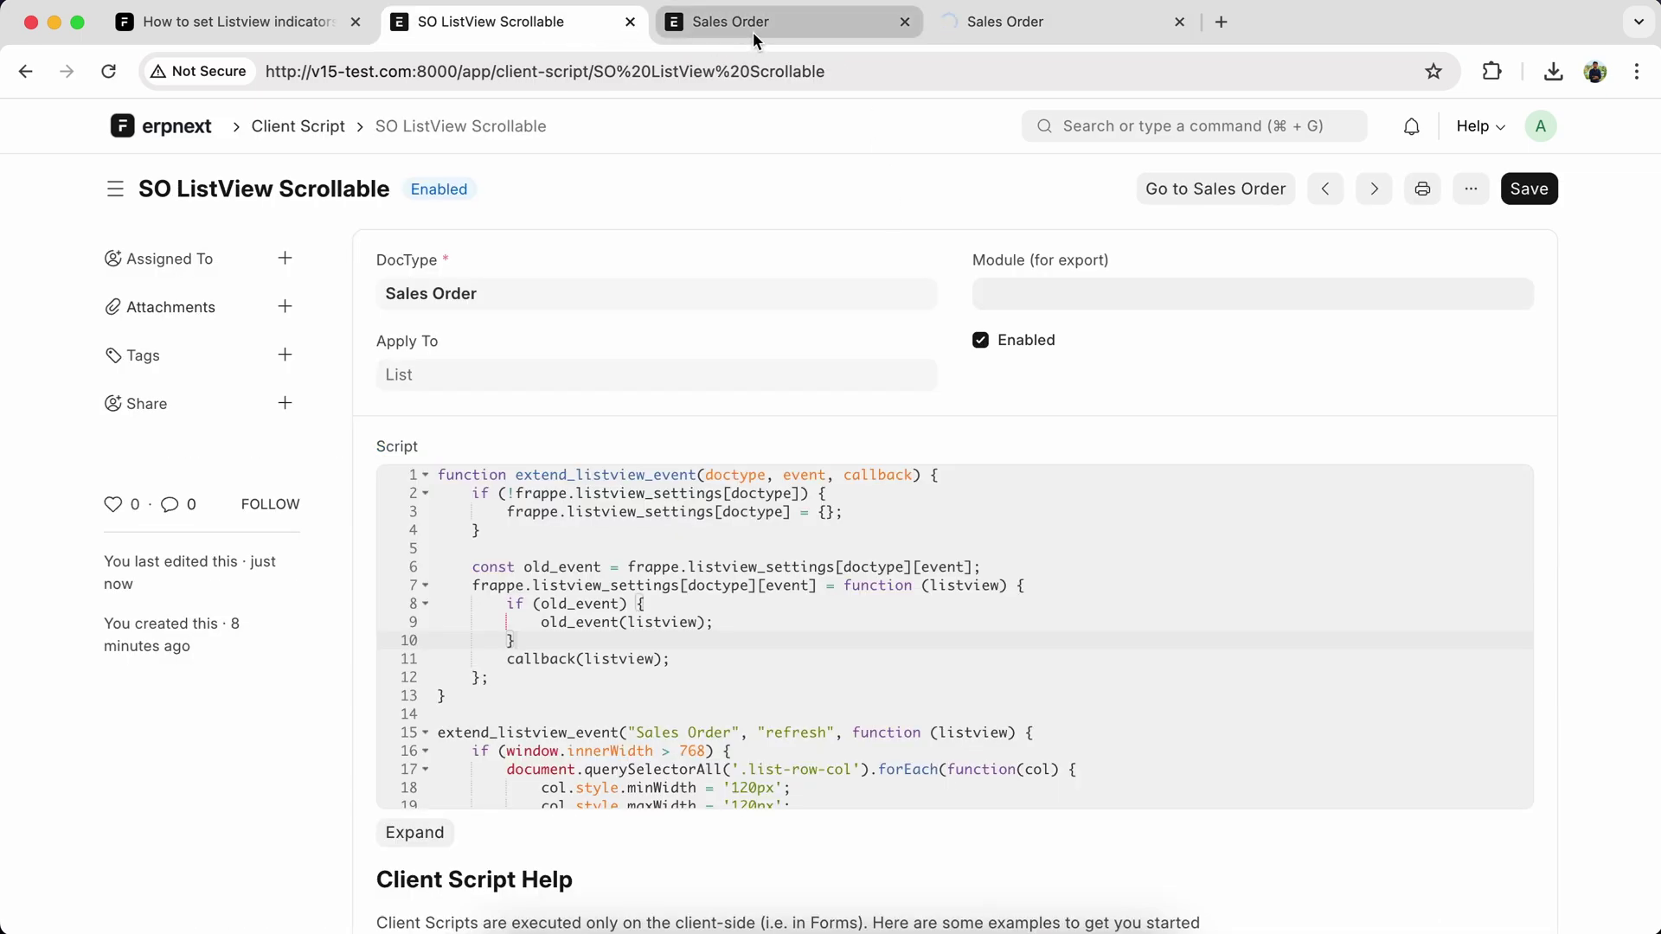
{"action": "left_click", "coordinate": [753, 20]}
Hide the sidebar on the reloaded Sales Order list and compare it with the other tab.
{"action": "left_click", "coordinate": [987, 21]}
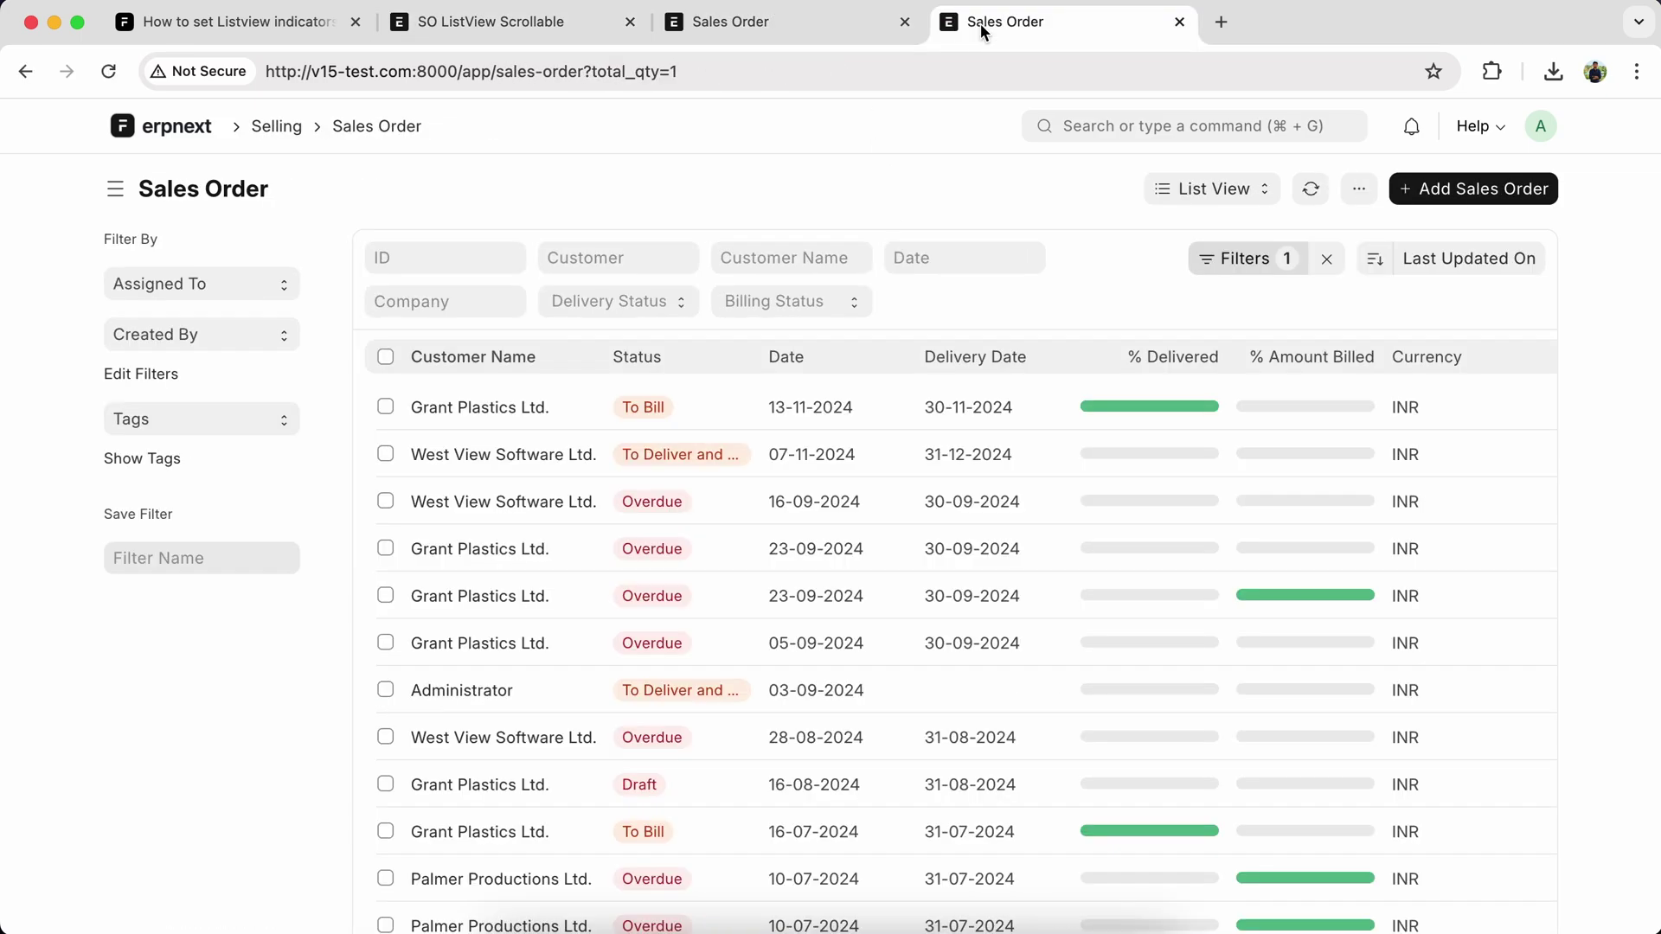
{"action": "left_click", "coordinate": [115, 189]}
{"action": "scroll", "coordinate": [520, 467], "scroll_direction": "down", "scroll_amount": 3}
{"action": "scroll", "coordinate": [520, 467], "scroll_direction": "down", "scroll_amount": 4}
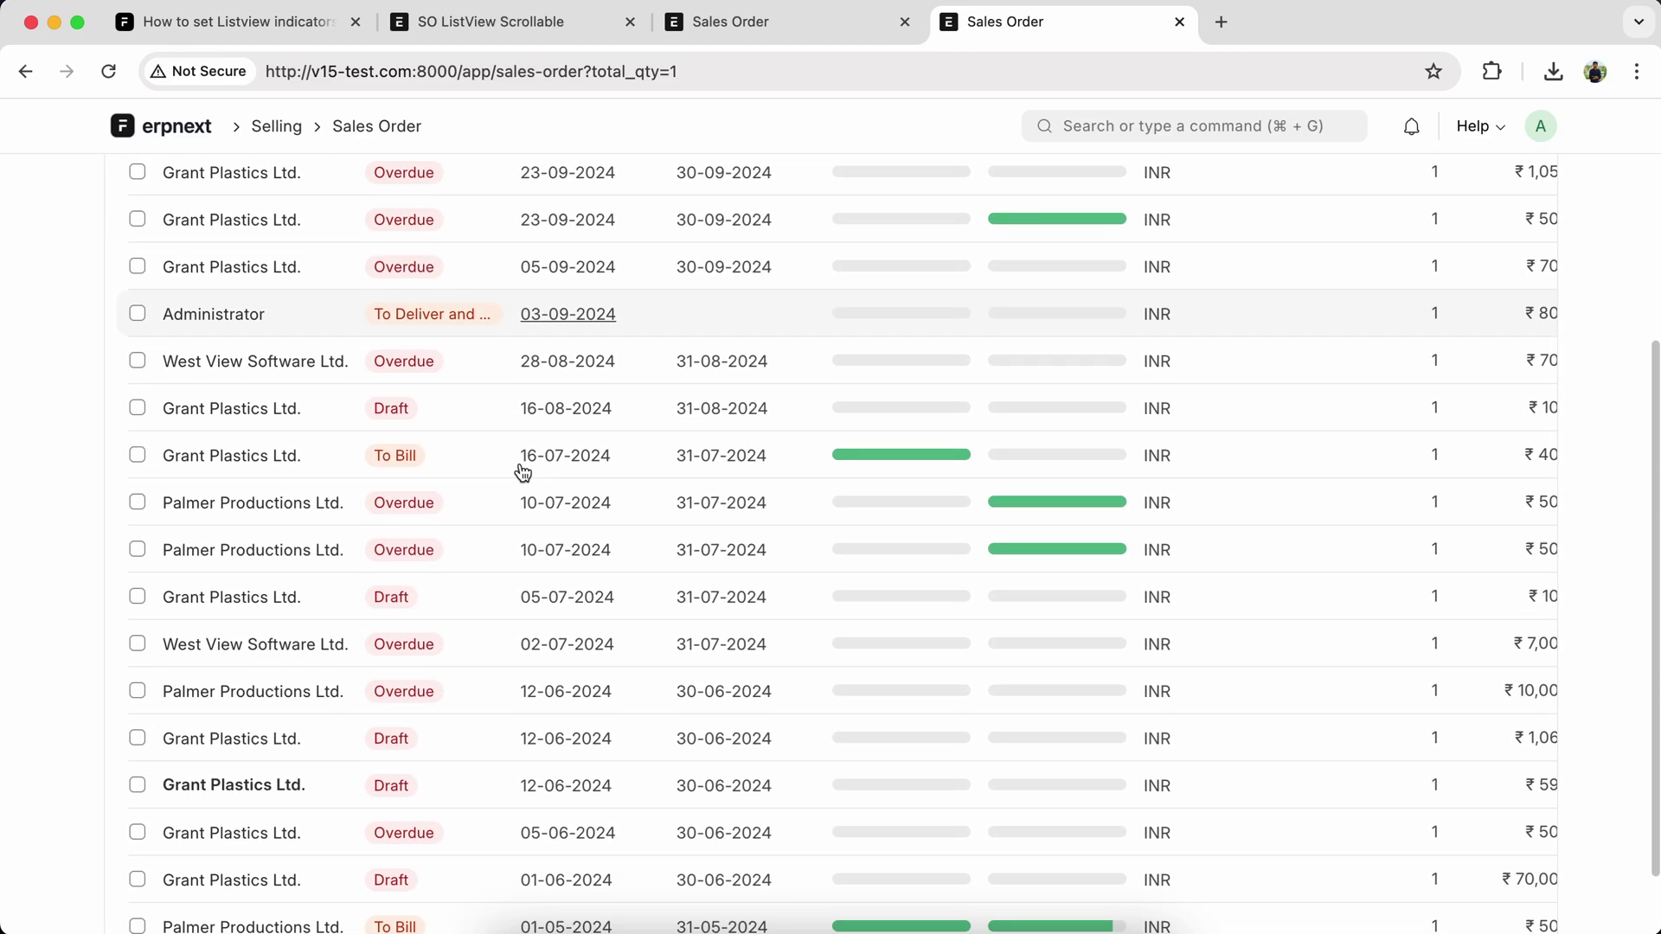
{"action": "scroll", "coordinate": [493, 428], "scroll_direction": "down", "scroll_amount": 2}
{"action": "left_click", "coordinate": [734, 21]}
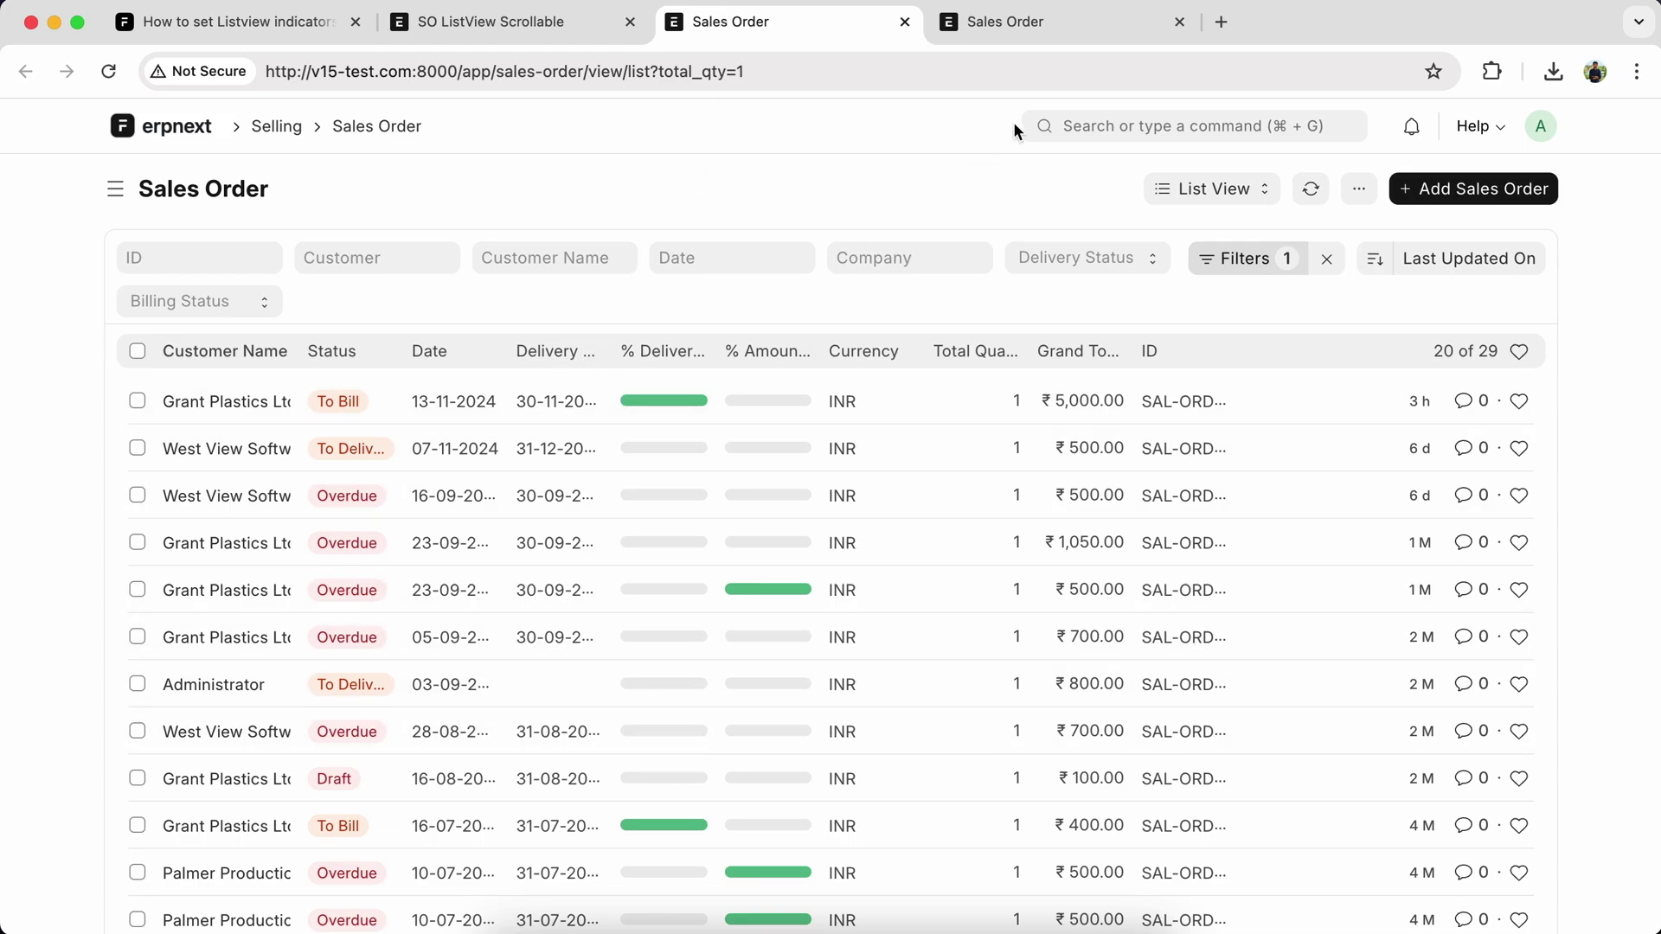
{"action": "left_click", "coordinate": [1103, 22]}
{"action": "scroll", "coordinate": [800, 459], "scroll_direction": "up", "scroll_amount": 3}
{"action": "scroll", "coordinate": [800, 459], "scroll_direction": "up", "scroll_amount": 3}
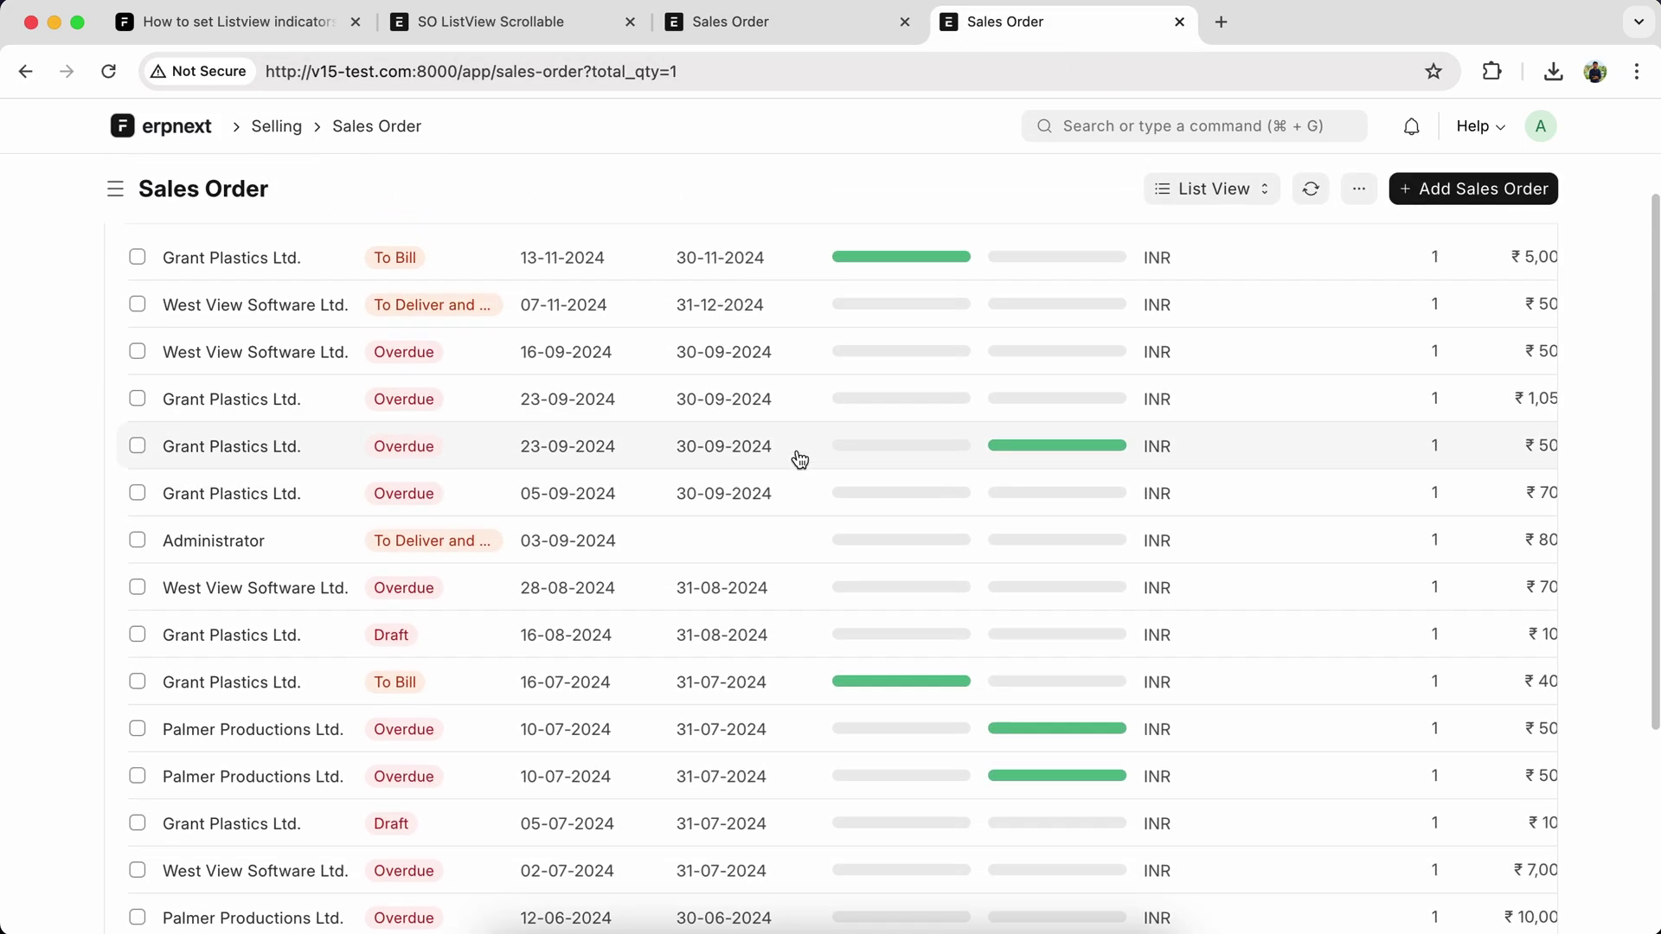
{"action": "scroll", "coordinate": [799, 459], "scroll_direction": "up", "scroll_amount": 5}
{"action": "scroll", "coordinate": [781, 520], "scroll_direction": "right", "scroll_amount": 5}
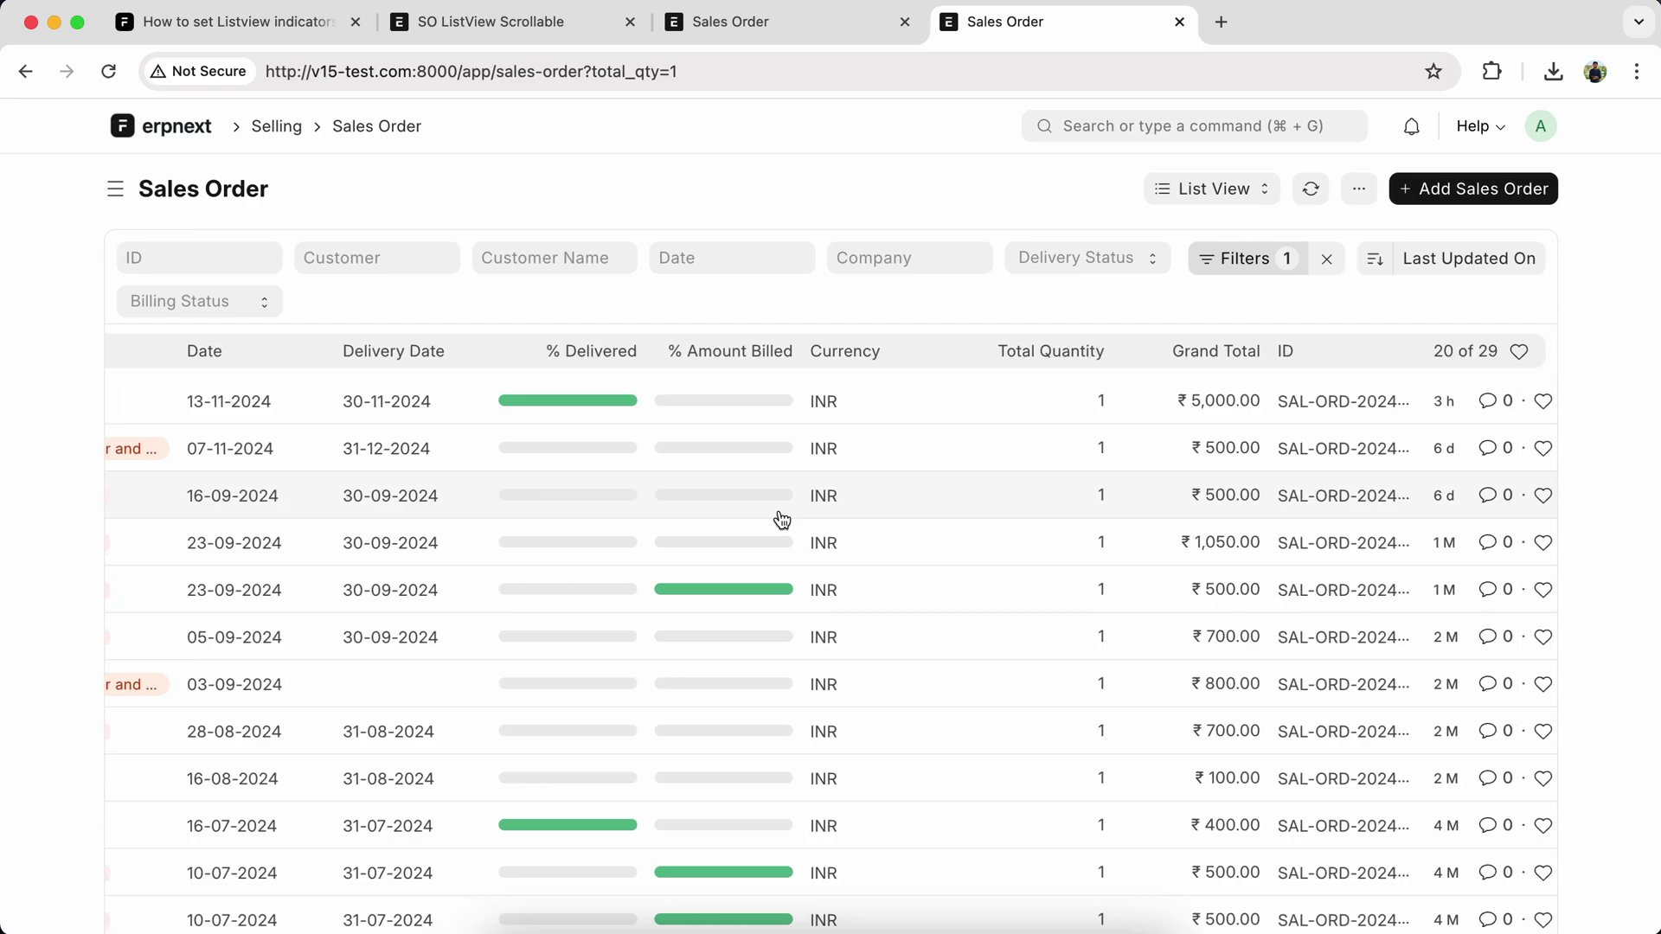
{"action": "scroll", "coordinate": [781, 520], "scroll_direction": "down", "scroll_amount": 8}
{"action": "scroll", "coordinate": [868, 533], "scroll_direction": "left", "scroll_amount": 5}
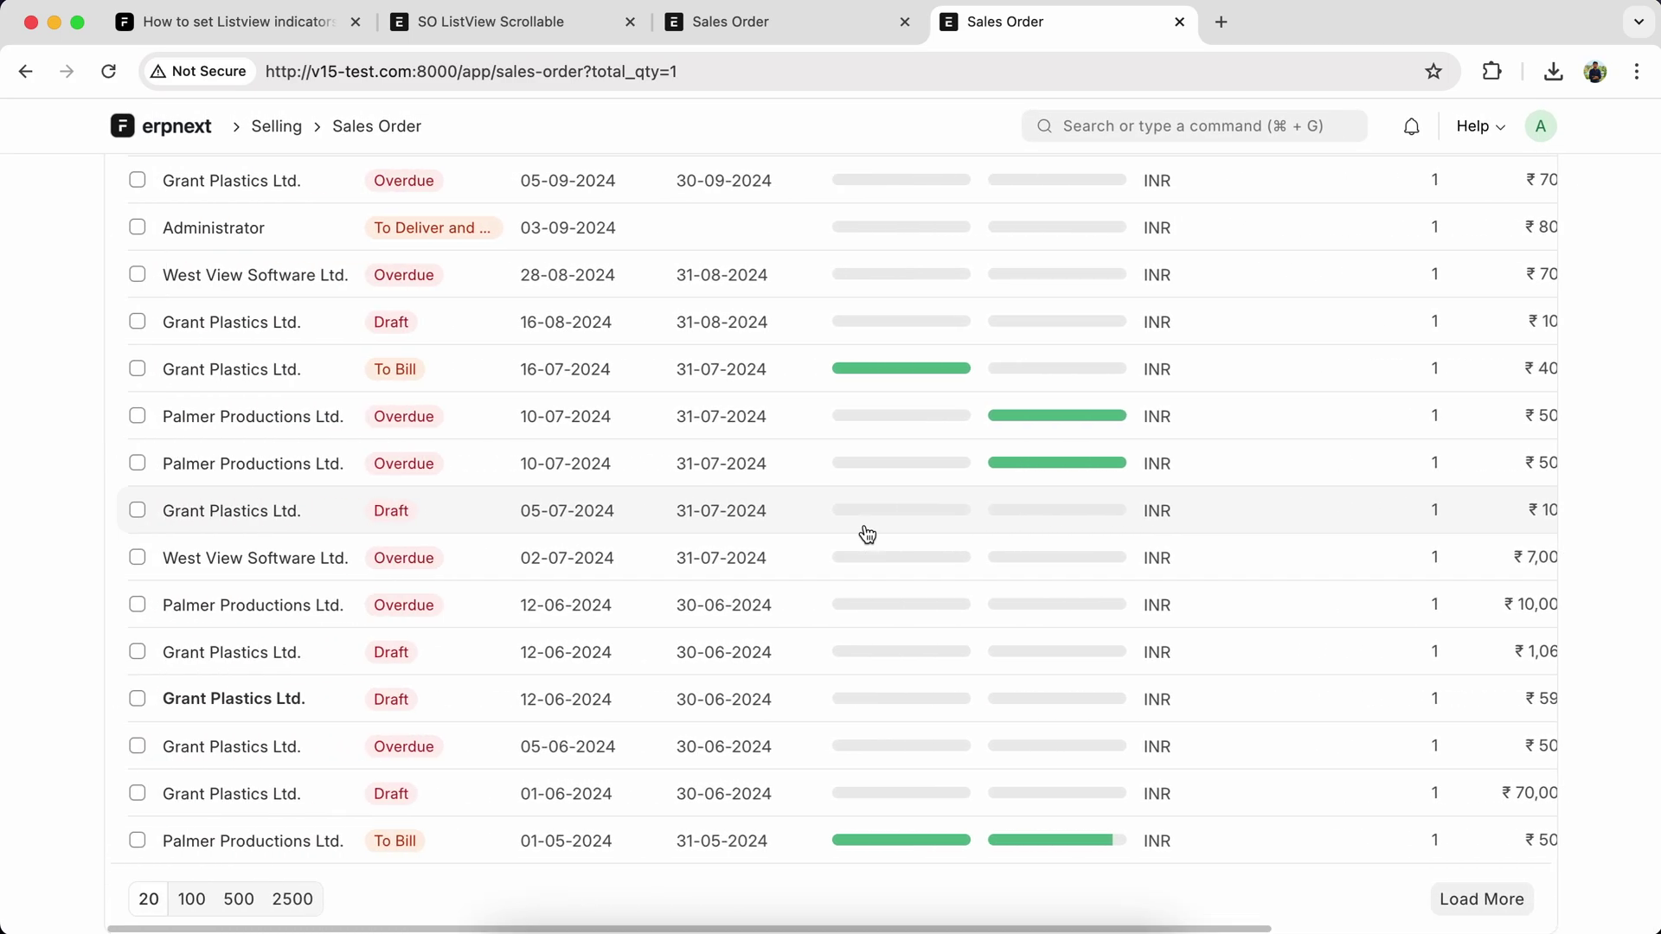
{"action": "scroll", "coordinate": [867, 533], "scroll_direction": "up", "scroll_amount": 4}
{"action": "scroll", "coordinate": [866, 534], "scroll_direction": "up", "scroll_amount": 6}
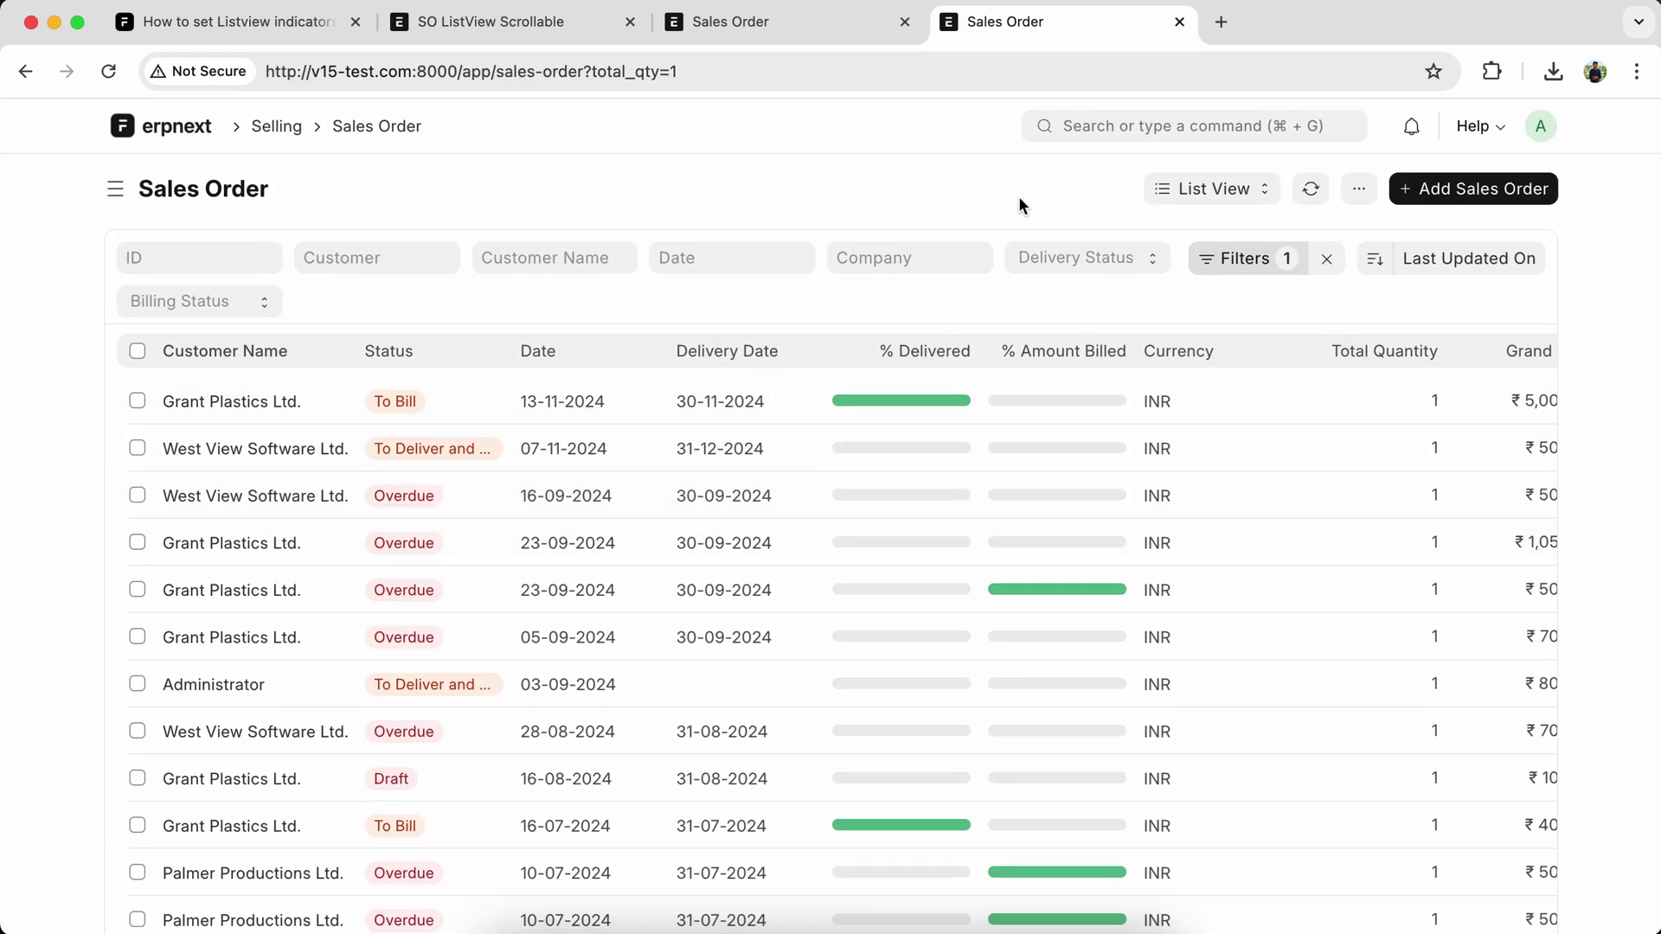